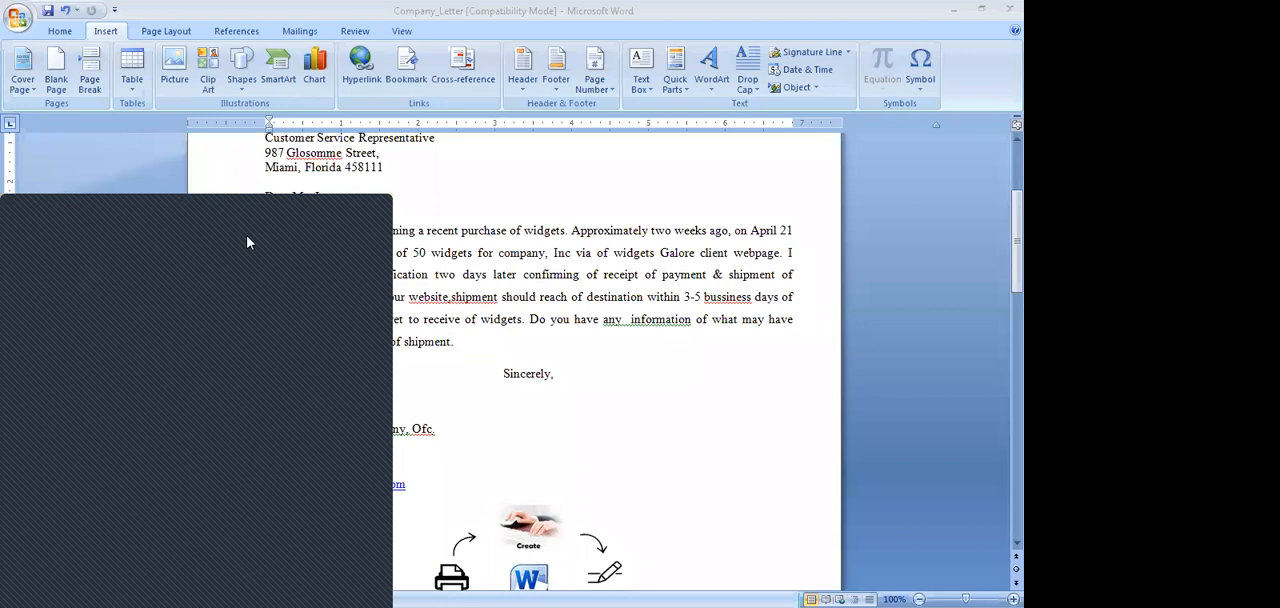
left_click(109, 279)
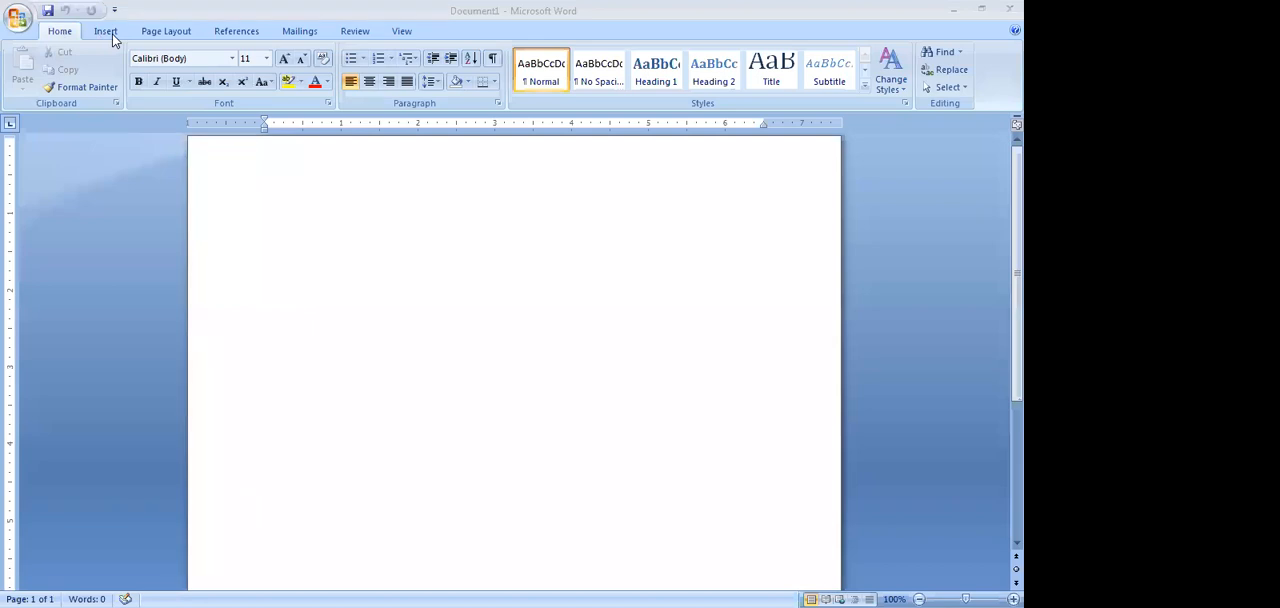
left_click(18, 19)
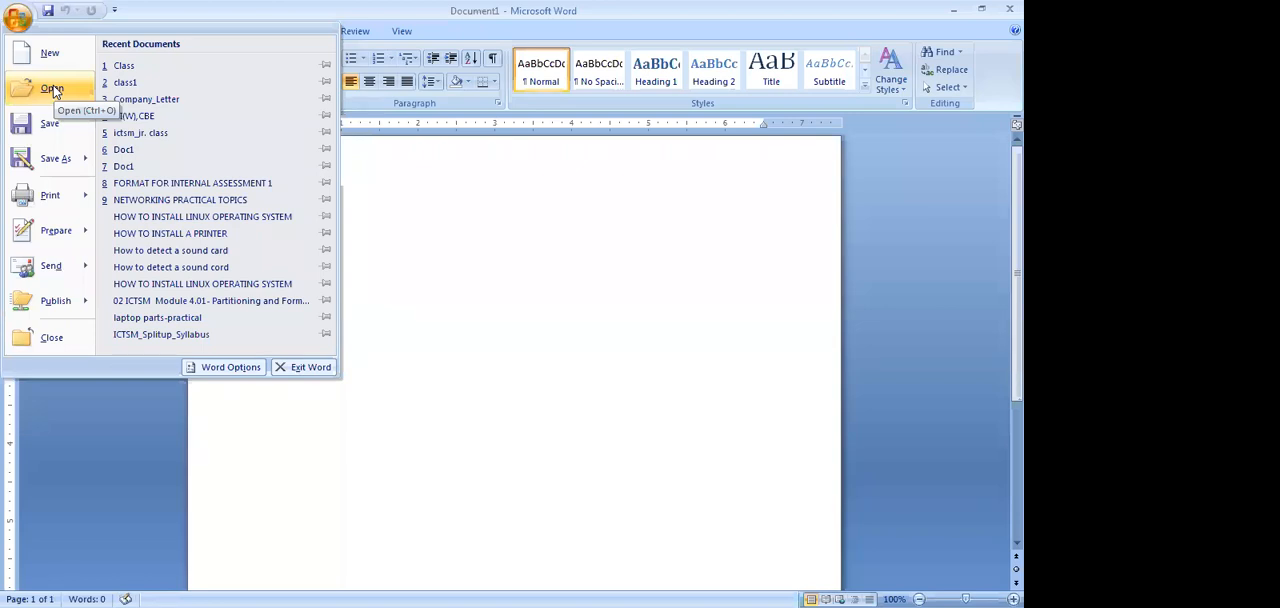
mouse_move(57, 158)
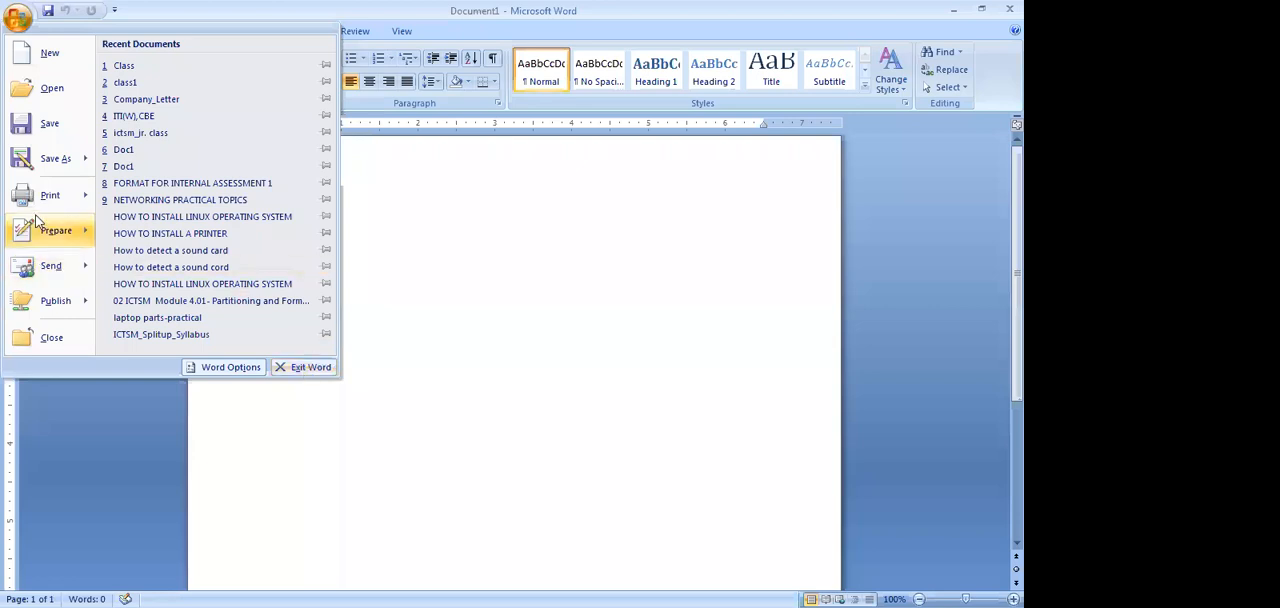
mouse_move(43, 212)
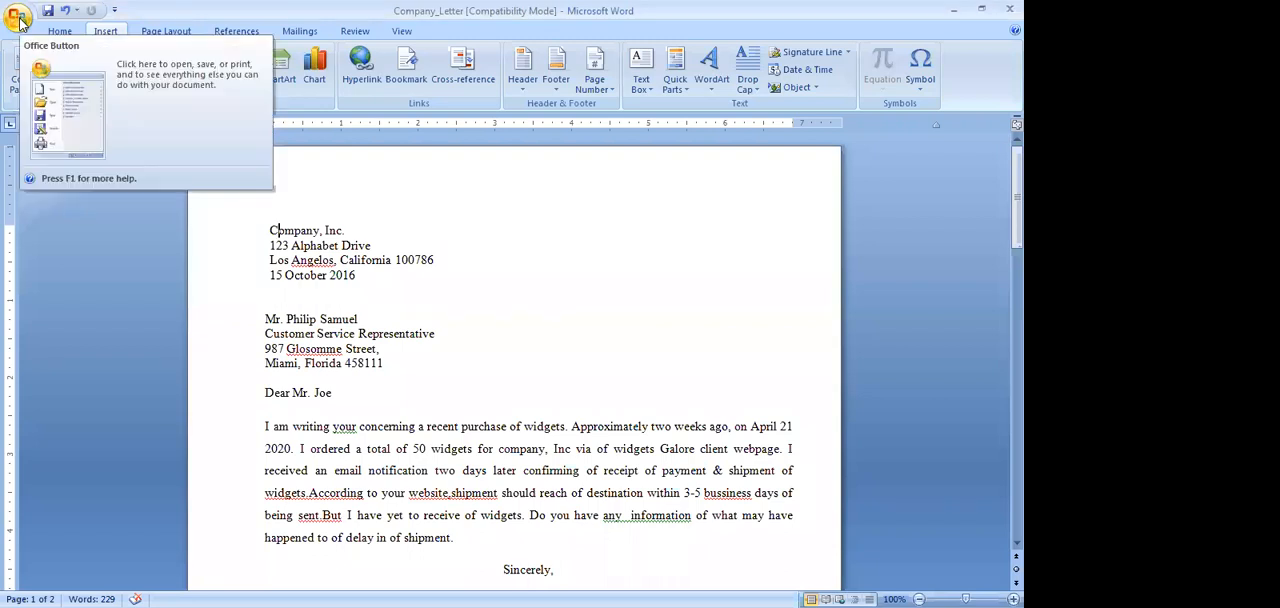
left_click(20, 20)
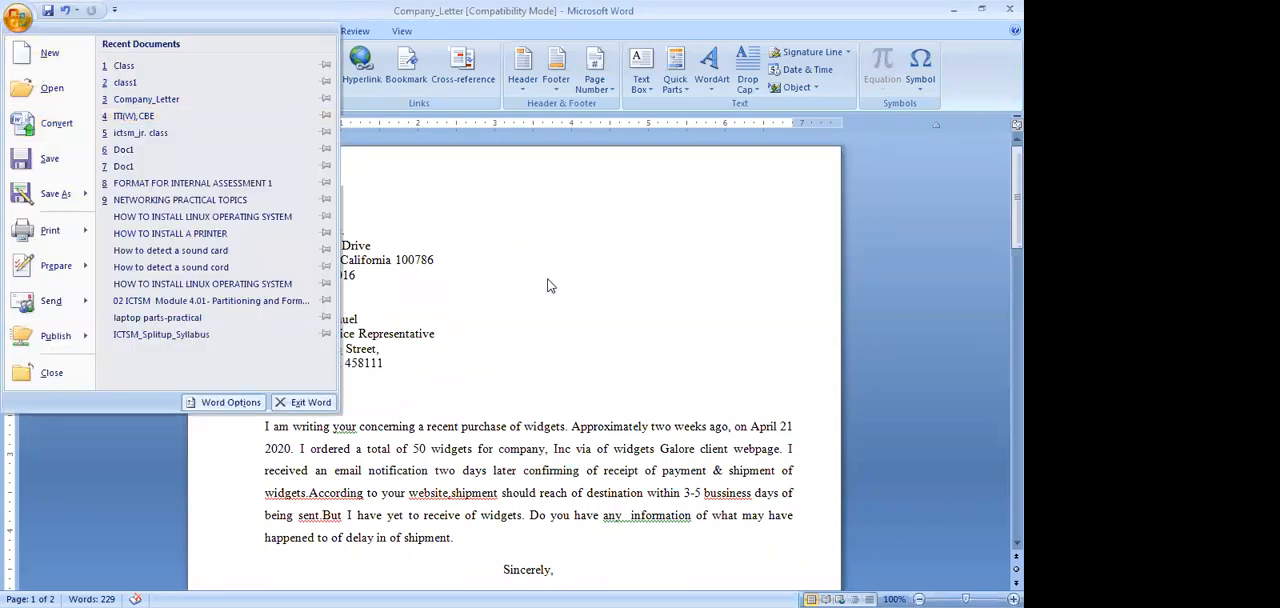
left_click(68, 28)
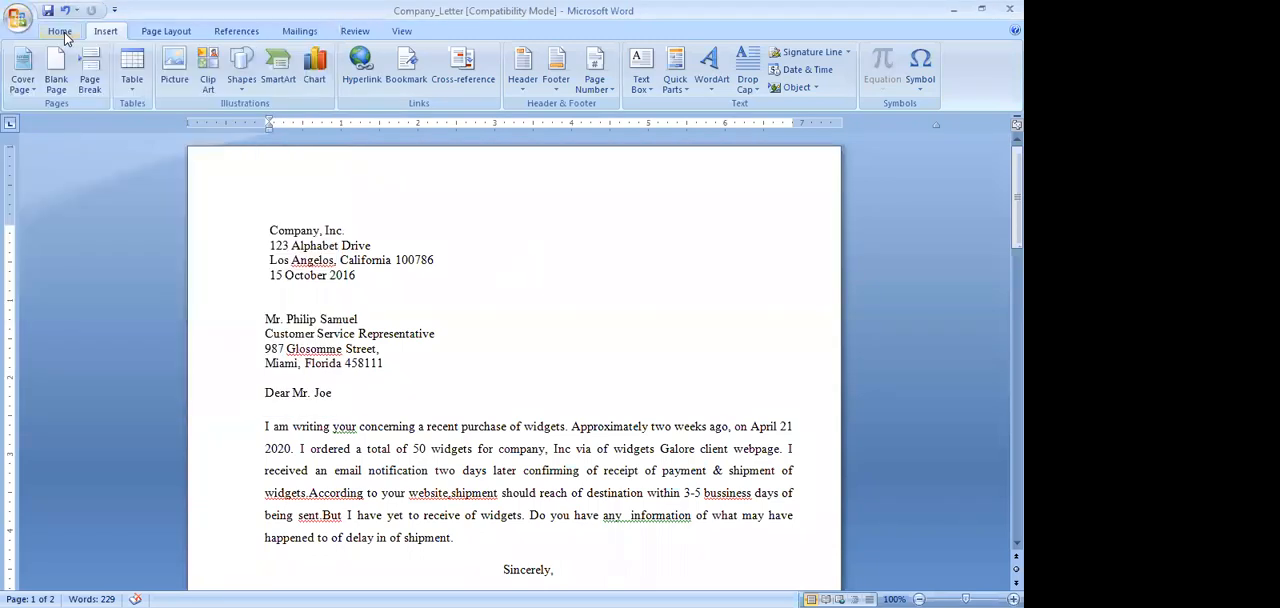
Paste a copy of "Company, Inc" past the date in the sender block, and delete that copy
left_click(62, 31)
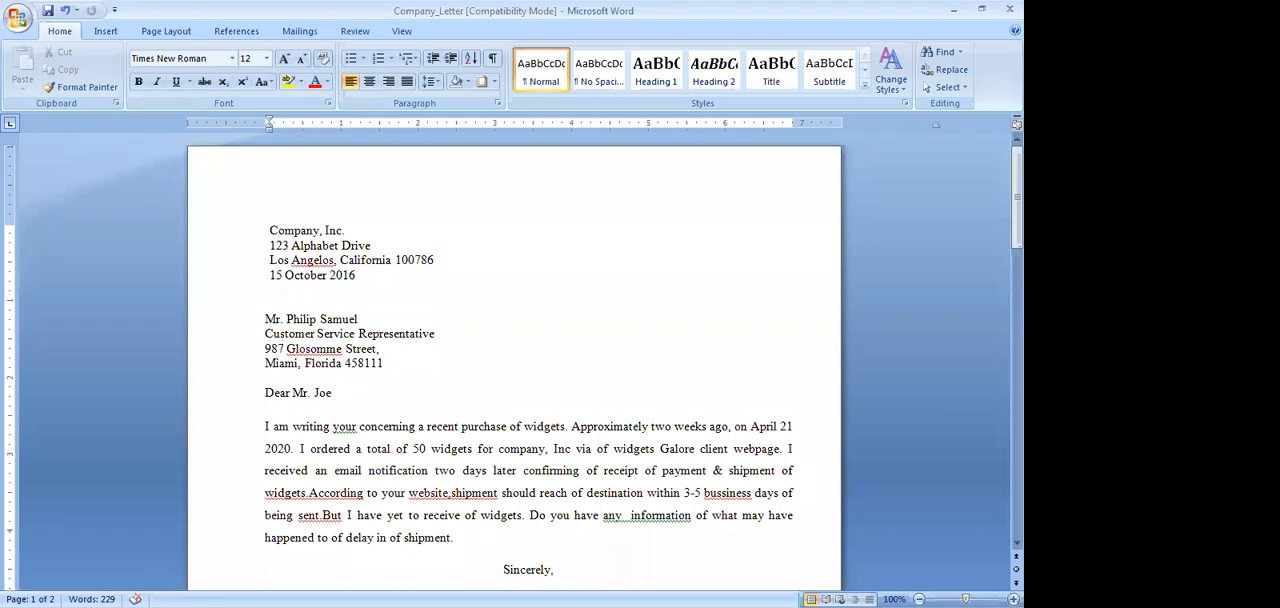
scroll(514, 366, "up", 5)
scroll(514, 366, "down", 3)
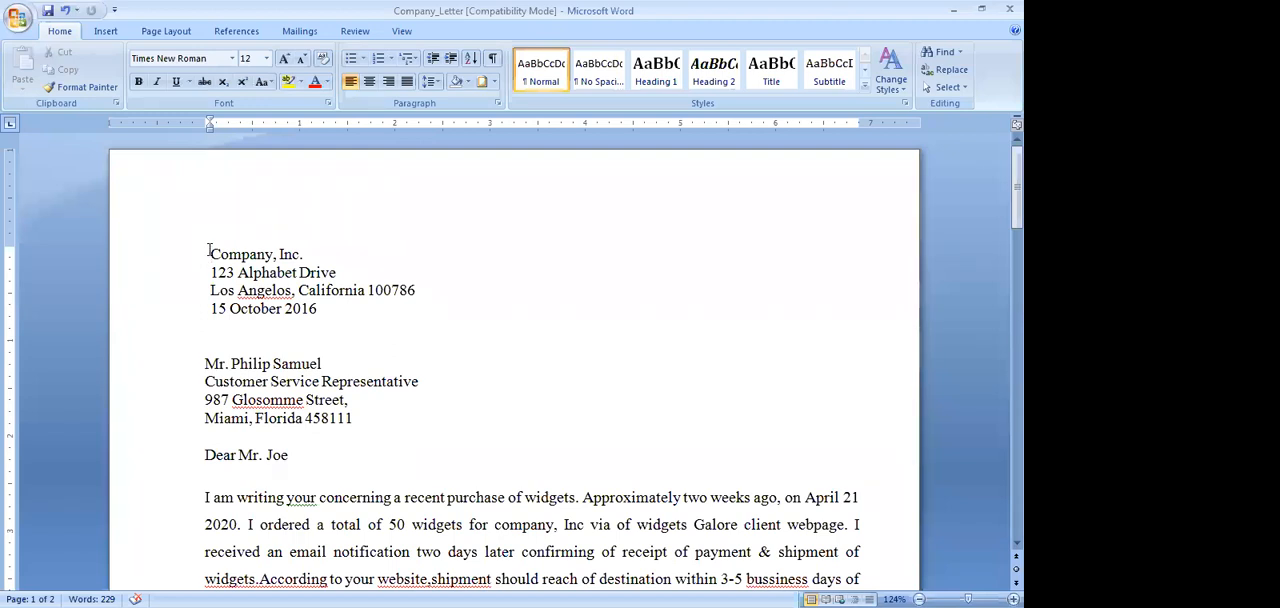
left_click_drag(209, 250, 284, 262)
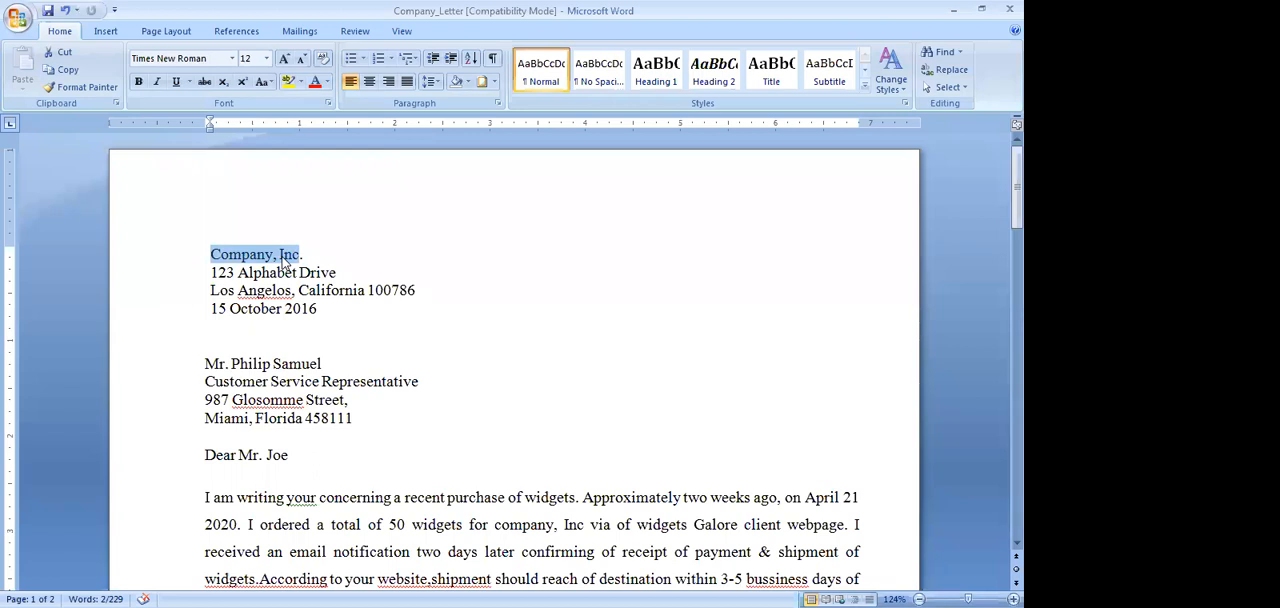
key("ctrl+c")
left_click(543, 305)
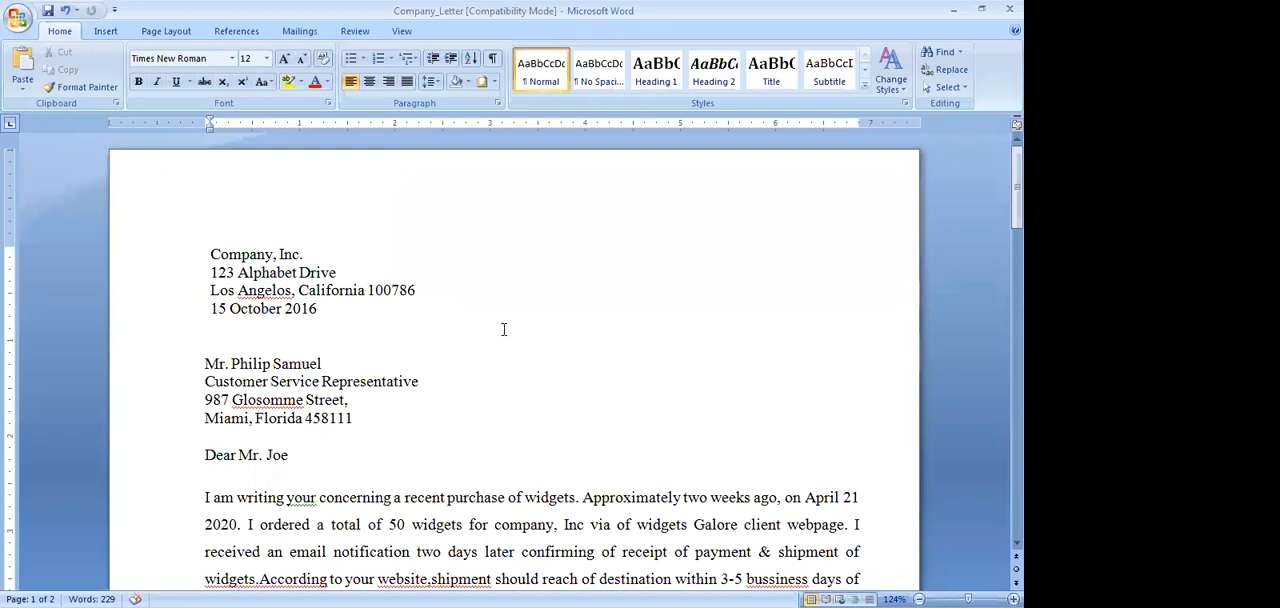
key("ctrl+v")
left_click_drag(490, 309, 583, 310)
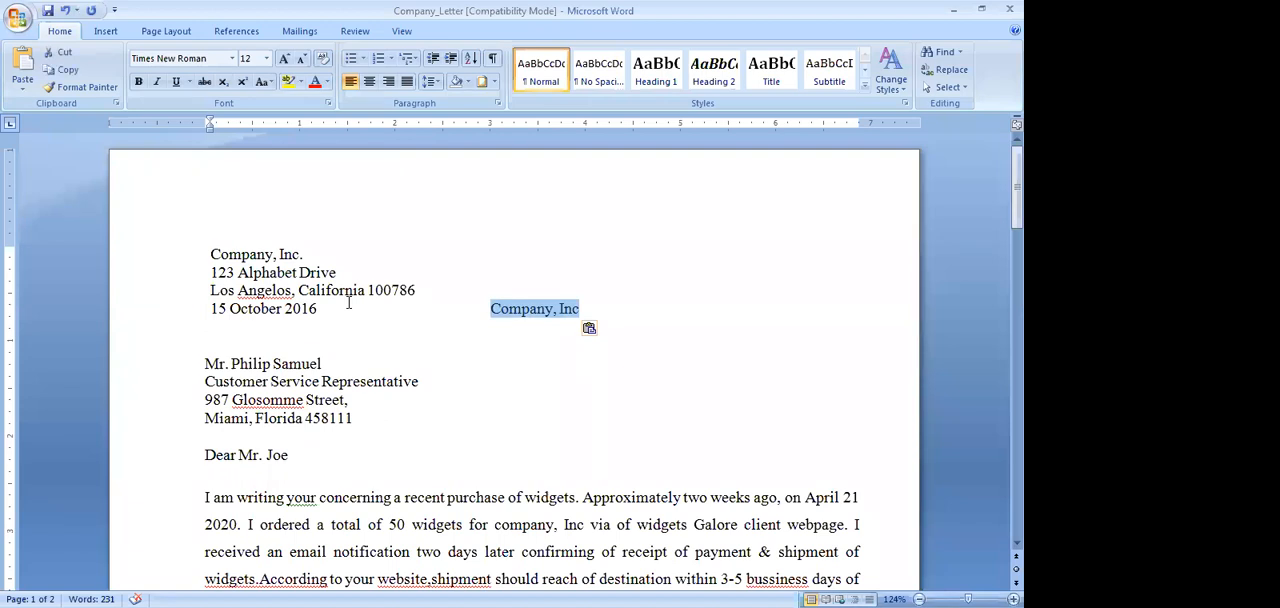
key("Delete")
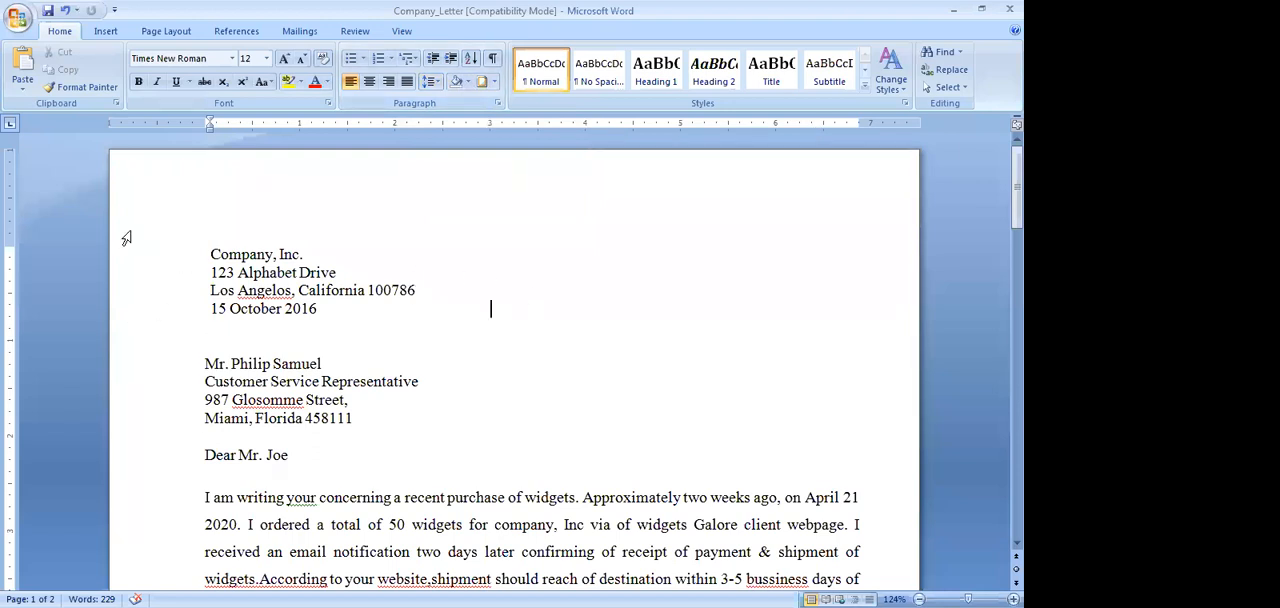
Right-align the four-line sender block starting with "Company, Inc.", and restore its left alignment
left_click_drag(207, 250, 389, 307)
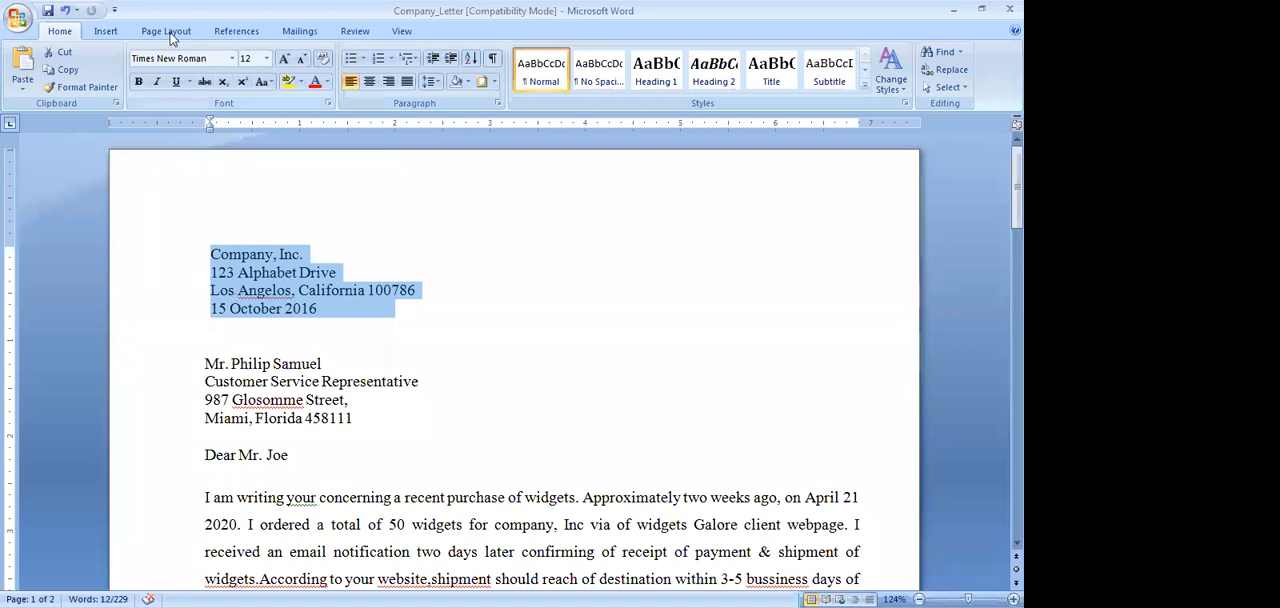
left_click(388, 82)
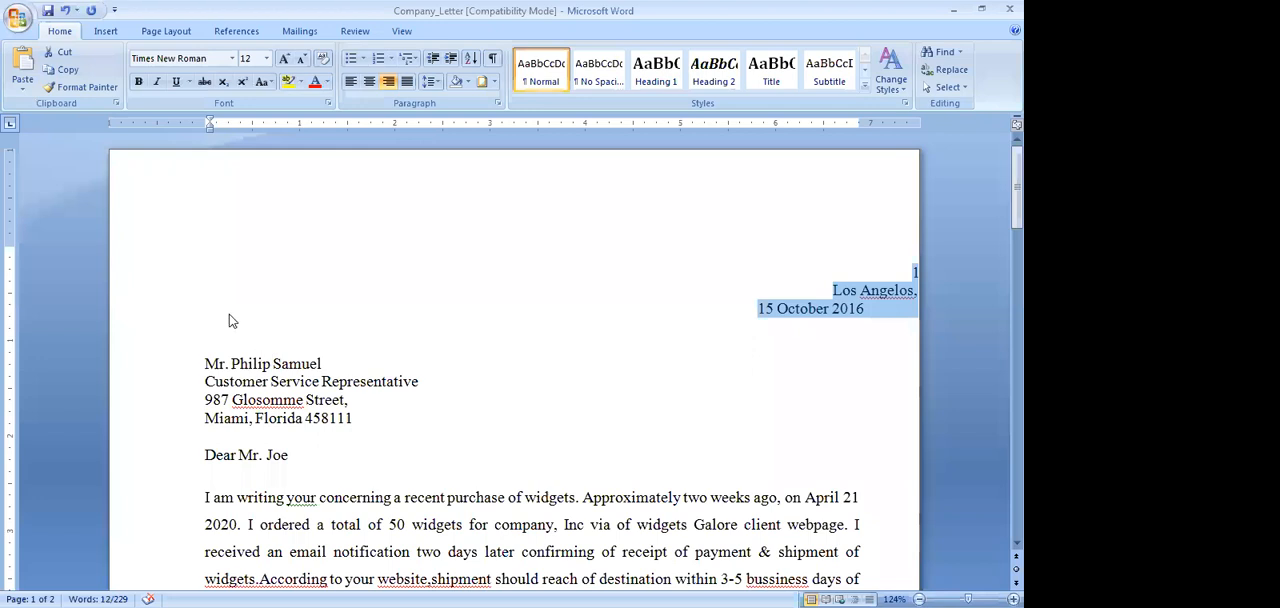
left_click(351, 82)
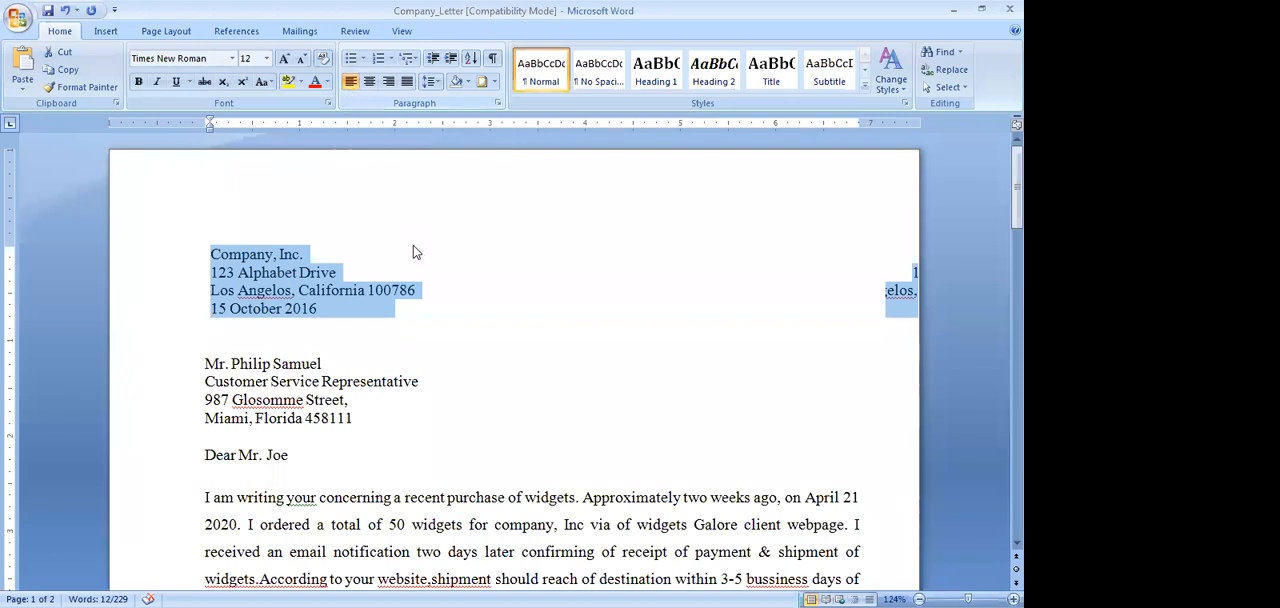
left_click(315, 207)
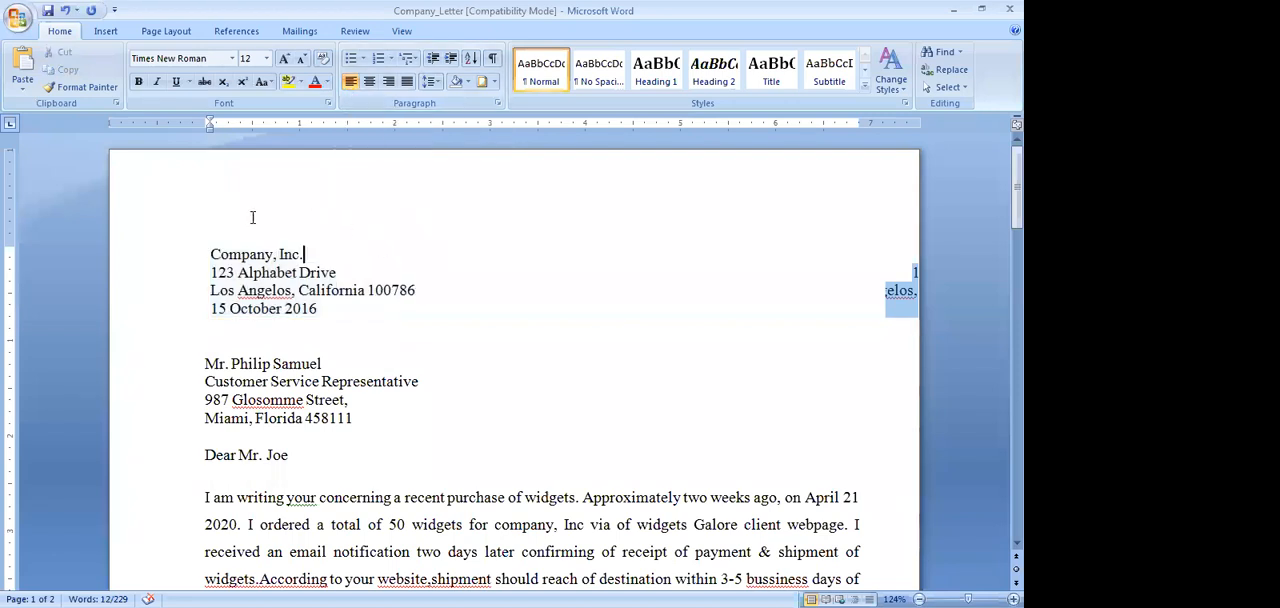
Insert a new line above "Company, Inc." in the letter and enter the heading "WELCOME LETTER"
left_click(250, 213)
left_click(211, 253)
key("Return")
key("Up")
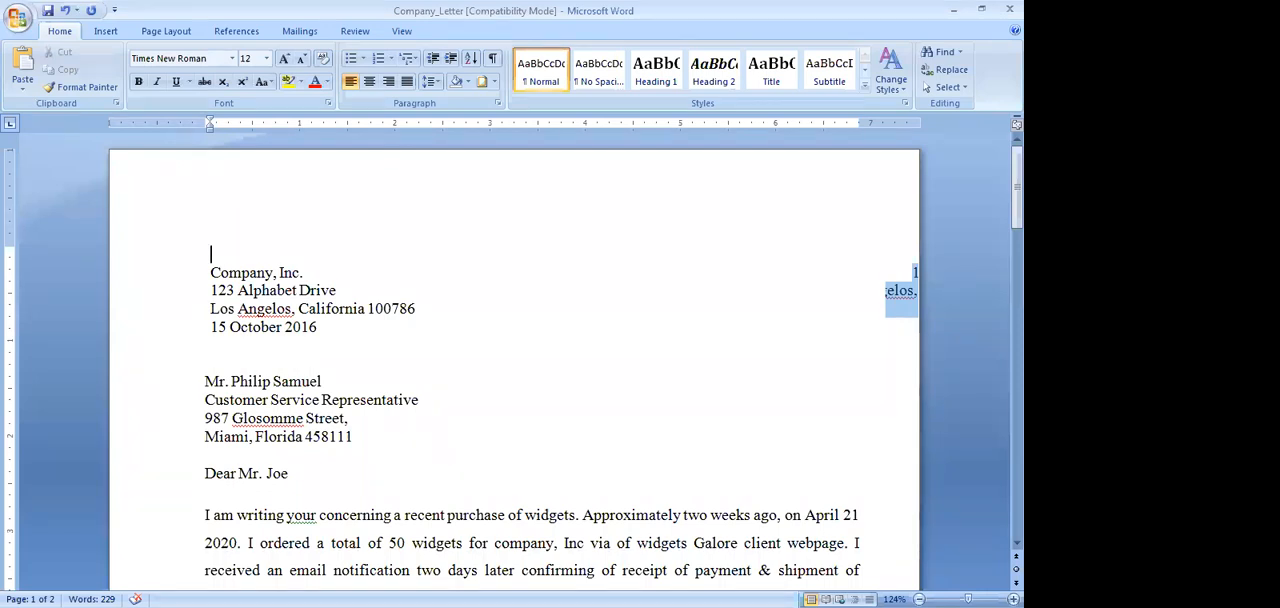
type("WELCOME")
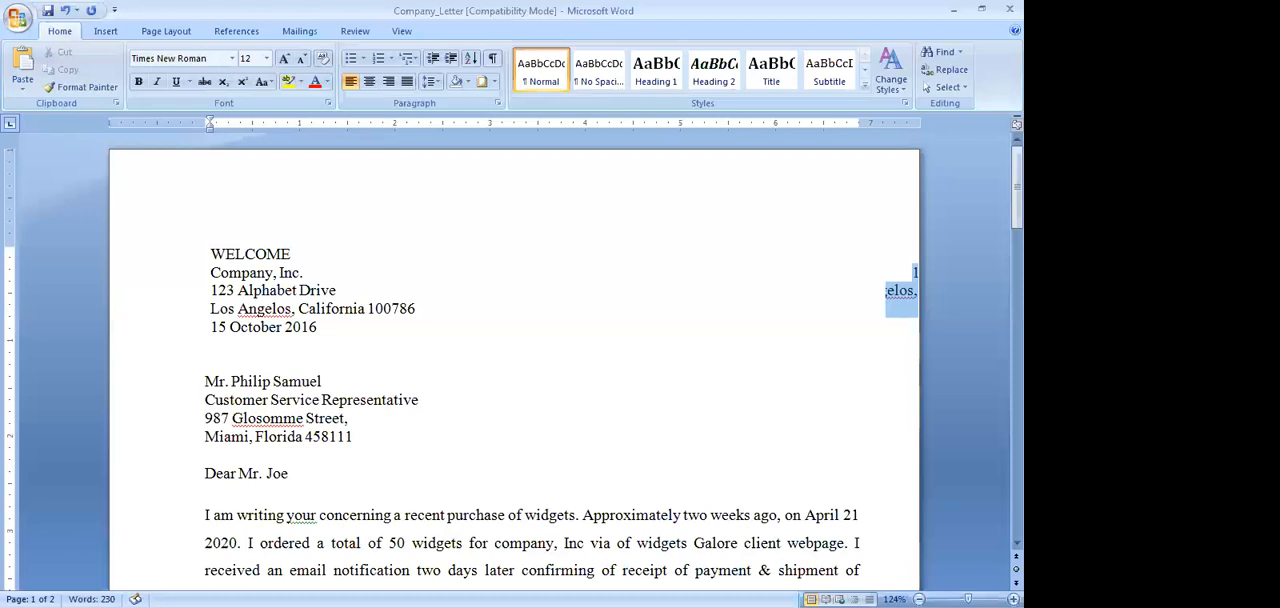
type(" LETTER")
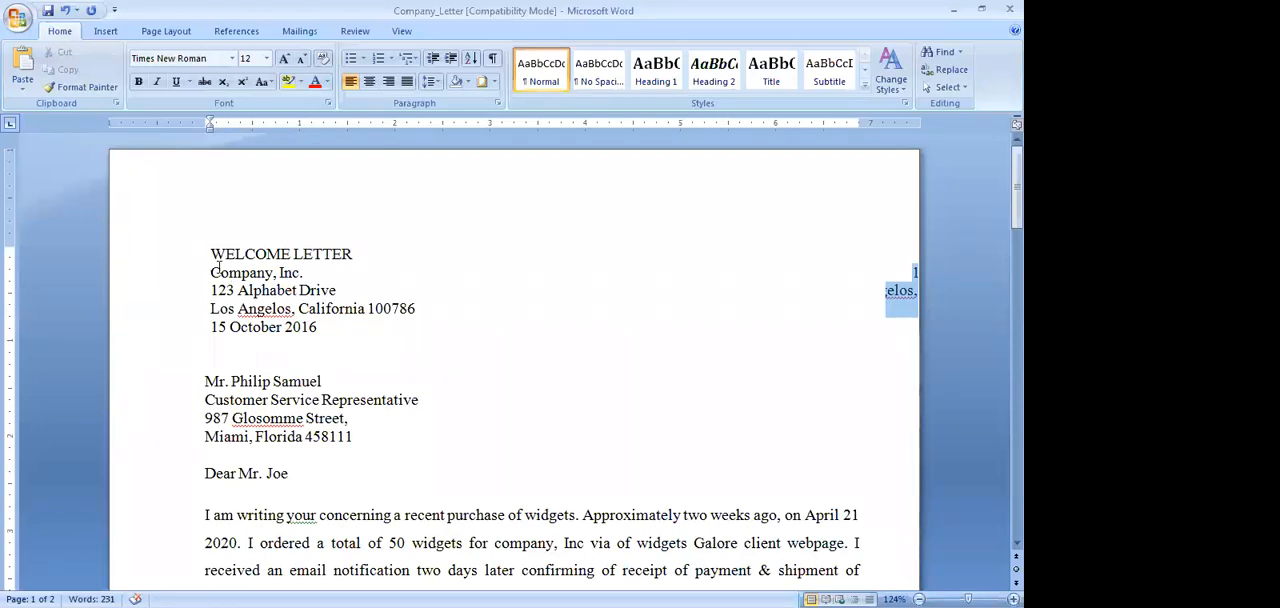
Change the font of the "WELCOME LETTER" heading to Castellar
left_click_drag(212, 250, 331, 250)
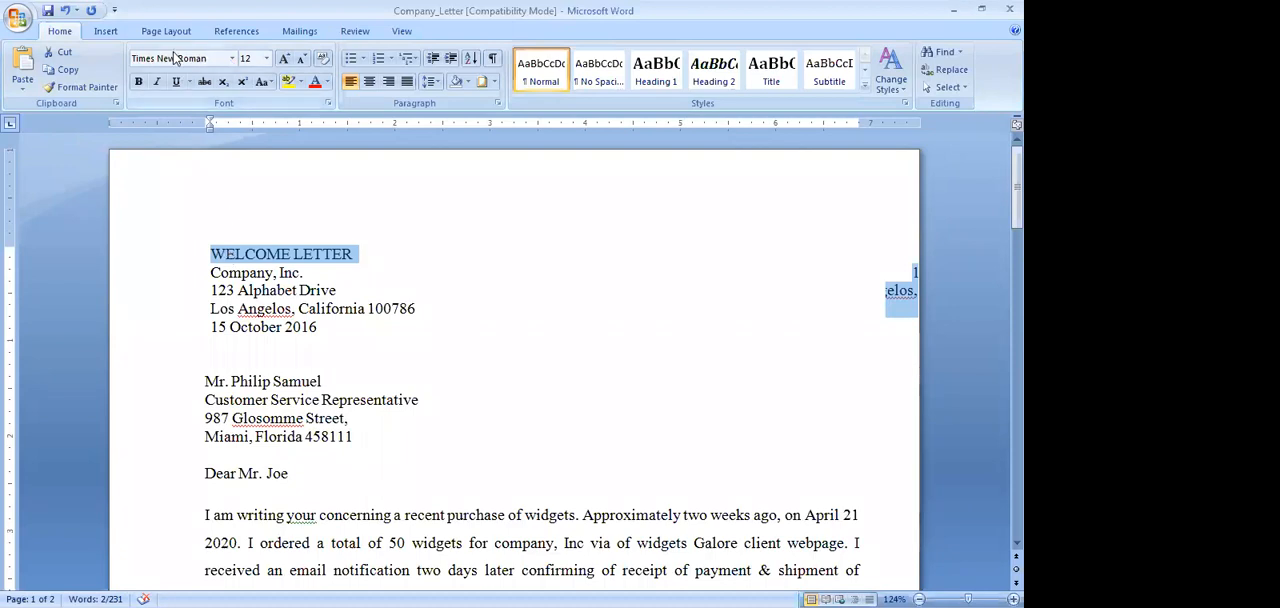
left_click(232, 59)
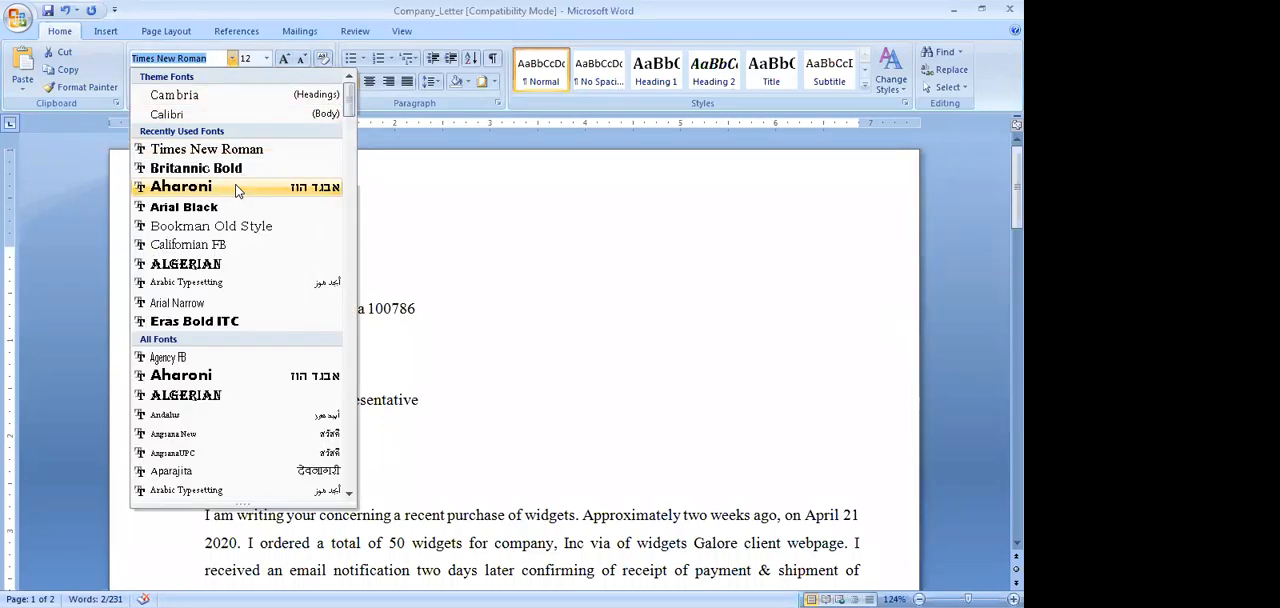
left_click(349, 494)
left_click(349, 495)
left_click(349, 495)
left_click(349, 495)
left_click(349, 495)
left_click(349, 495)
left_click(349, 495)
left_click(349, 495)
left_click(349, 495)
left_click(349, 495)
left_click(349, 495)
left_click(349, 495)
left_click(349, 495)
left_click(349, 495)
left_click(349, 495)
left_click(349, 495)
left_click(349, 495)
left_click(349, 495)
left_click(349, 495)
left_click(349, 495)
left_click(349, 495)
left_click(349, 495)
left_click(349, 495)
left_click(349, 495)
left_click(349, 495)
left_click(349, 495)
left_click(349, 495)
left_click(349, 495)
left_click(349, 495)
left_click(349, 495)
left_click(349, 495)
left_click(349, 495)
left_click(349, 495)
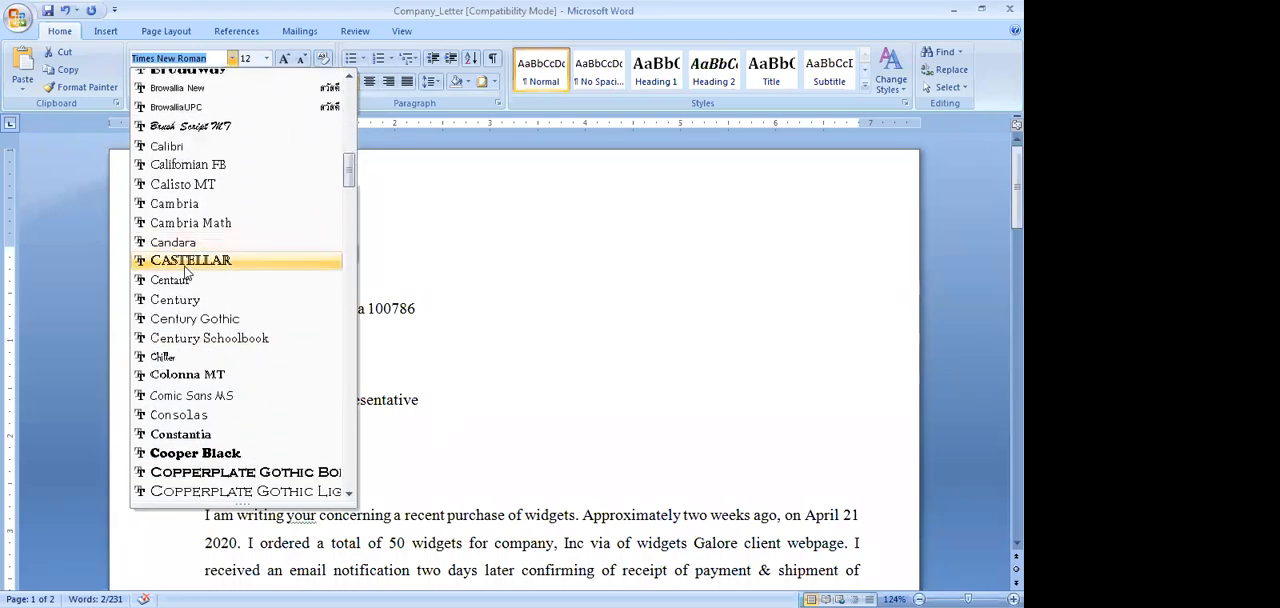
left_click(265, 256)
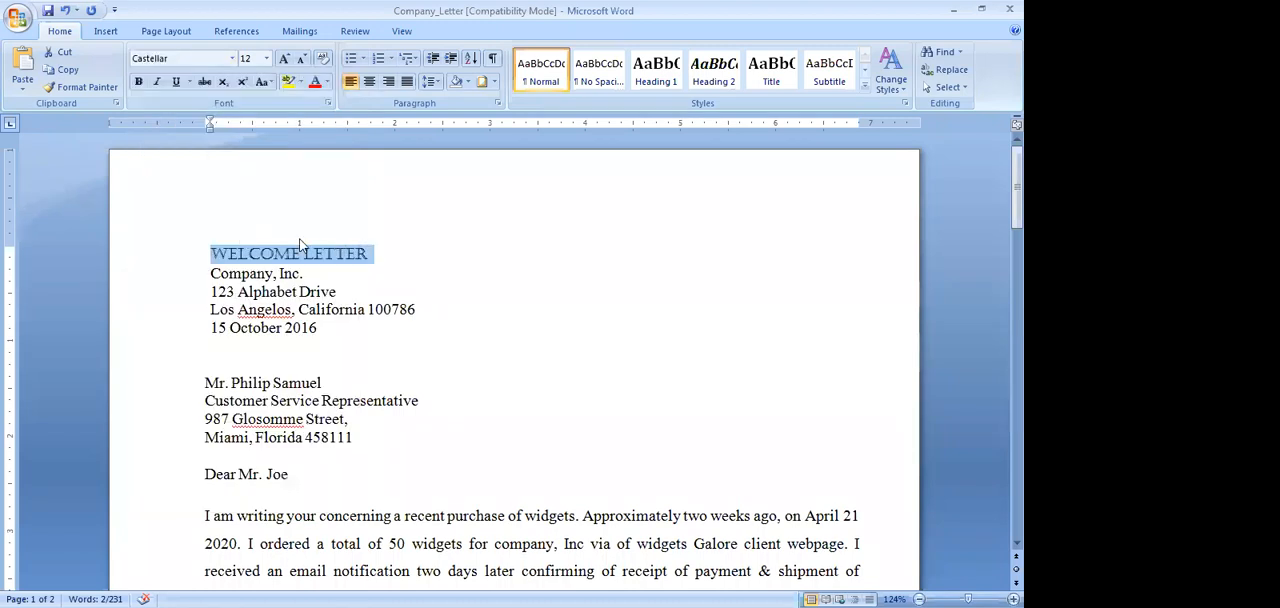
Format the "WELCOME LETTER" heading in bold Algerian at size 22 and center it
left_click(231, 59)
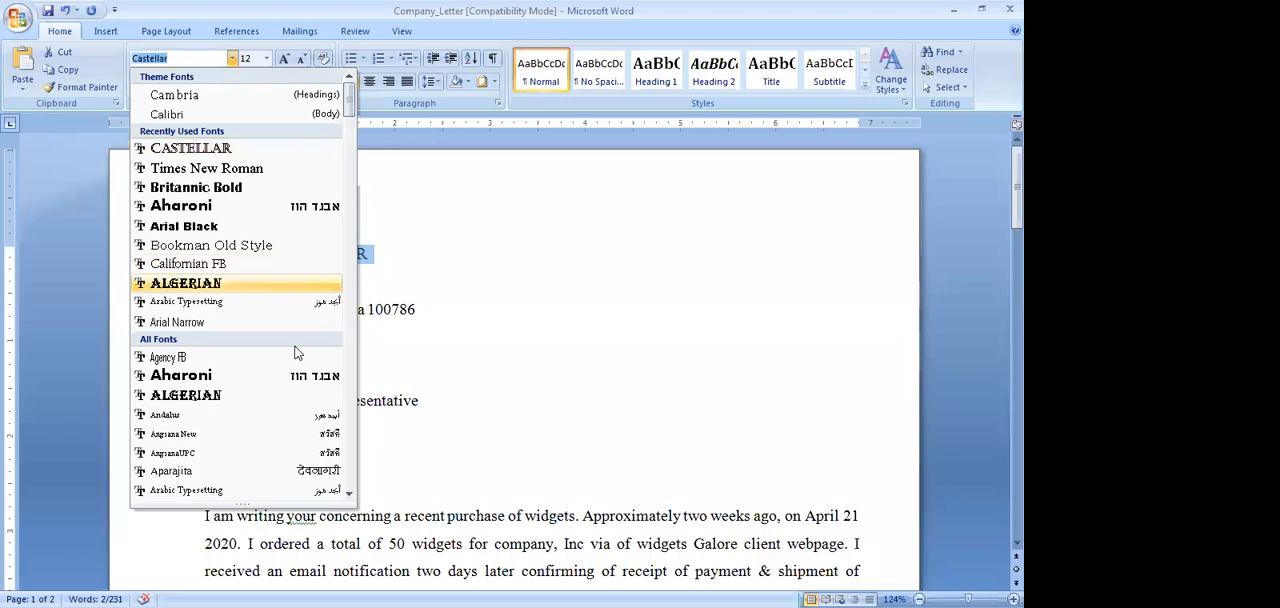
left_click(236, 288)
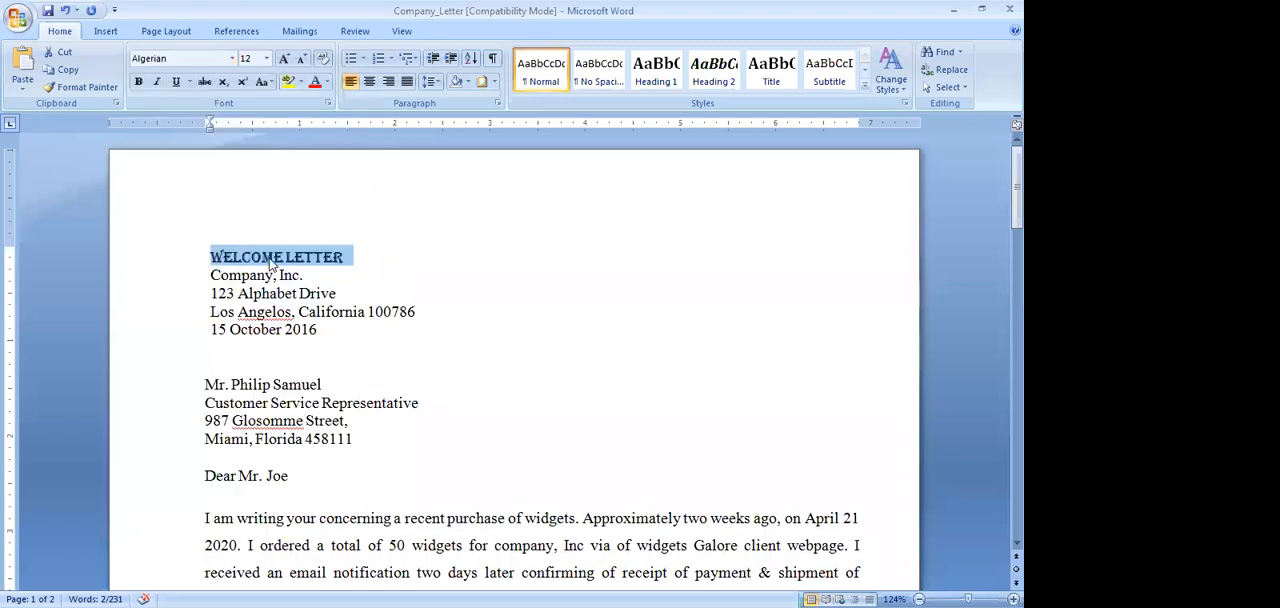
left_click(268, 62)
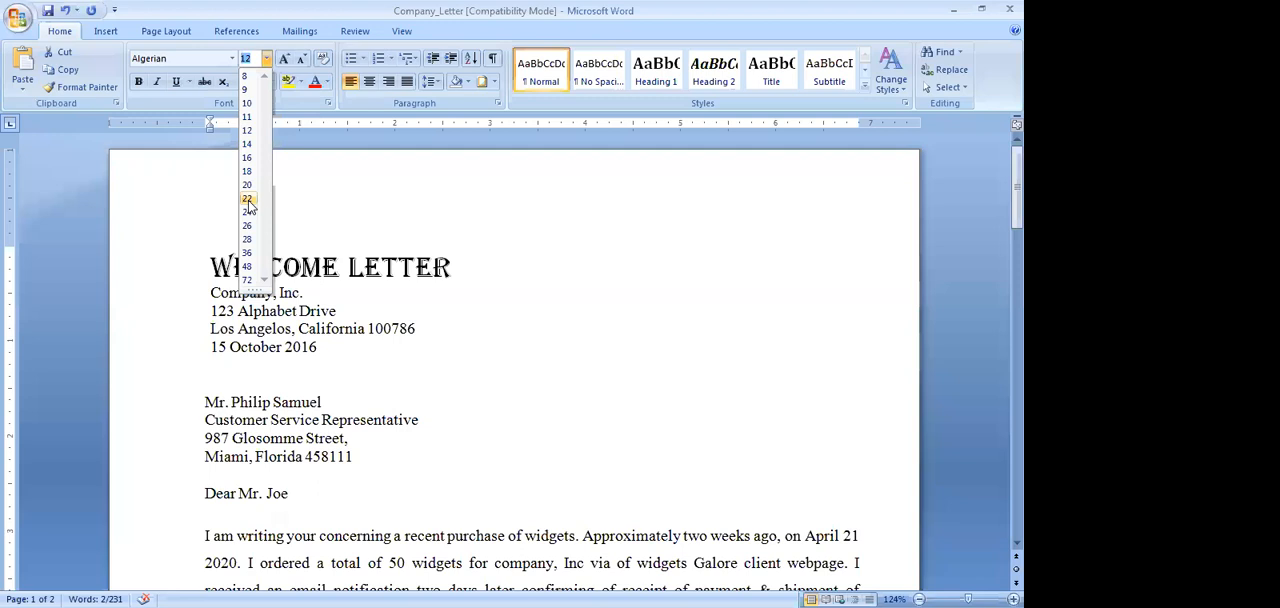
left_click(249, 201)
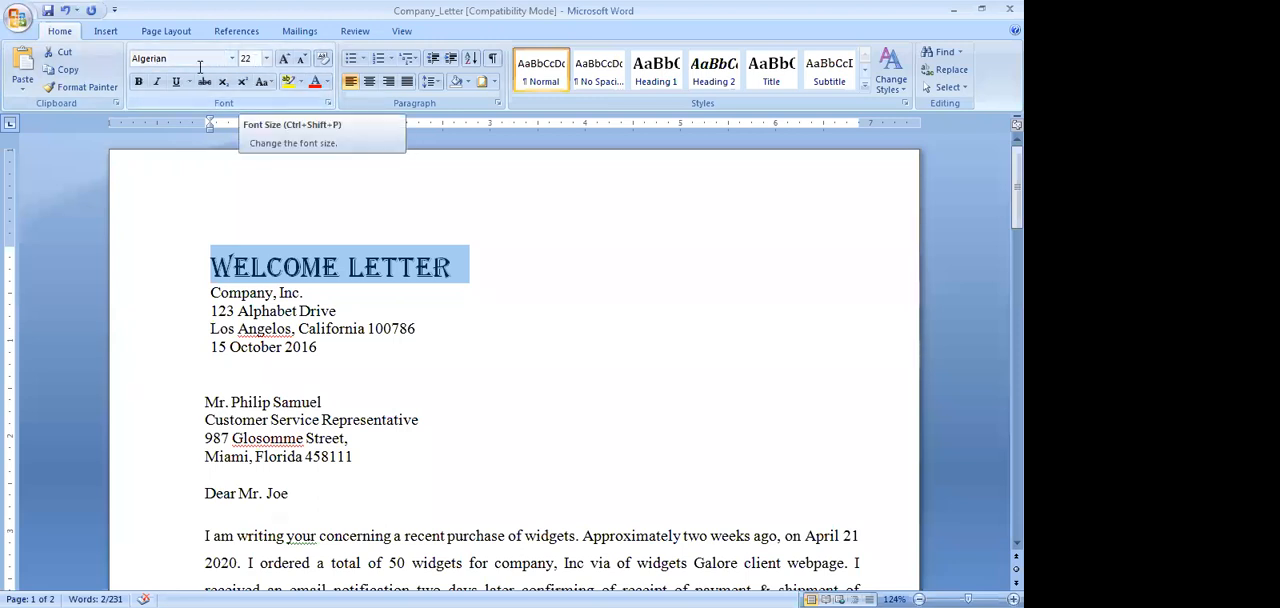
left_click(139, 82)
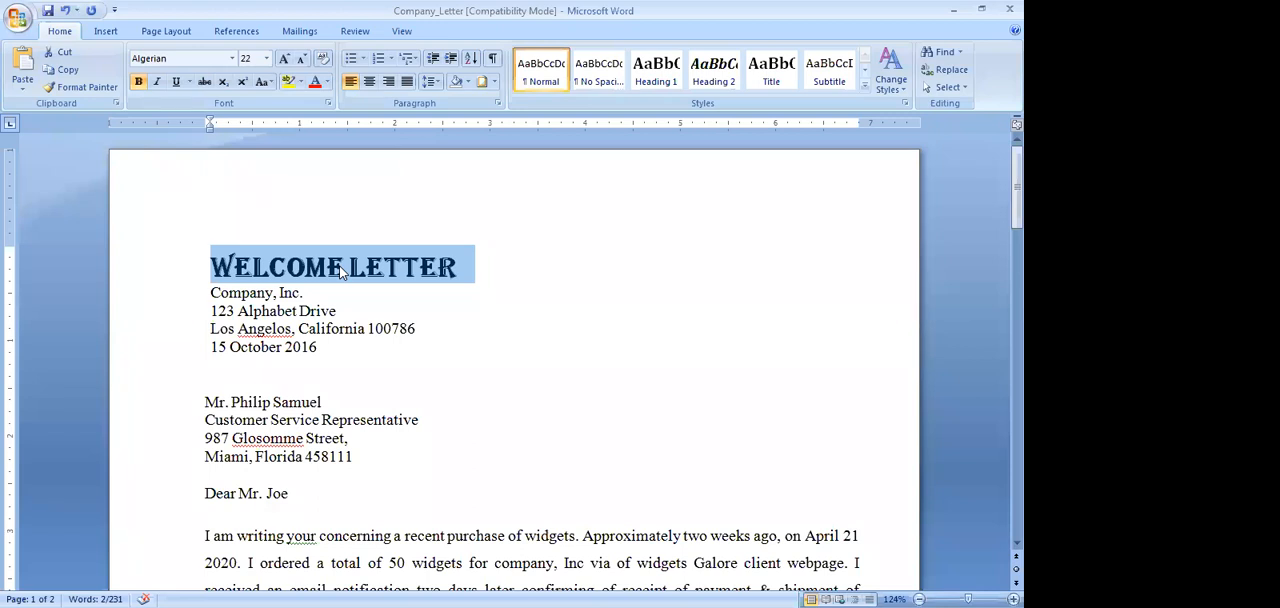
left_click(368, 84)
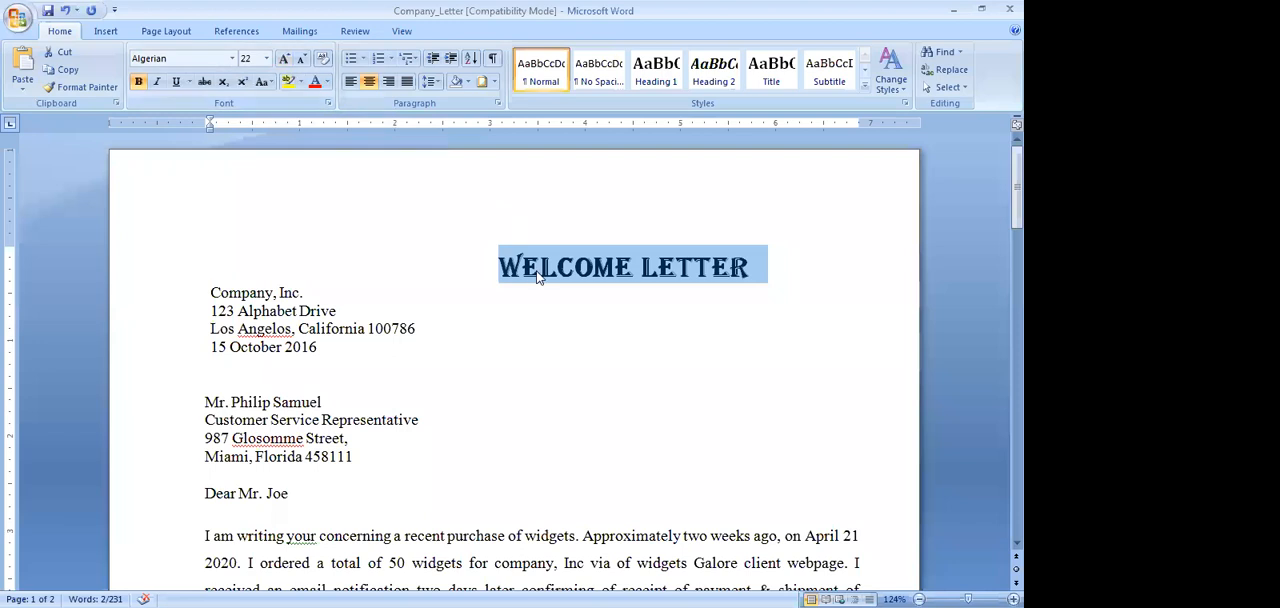
Shrink the heading's font stepwise to size 16 and grow it back to 22
left_click(302, 61)
left_click(302, 61)
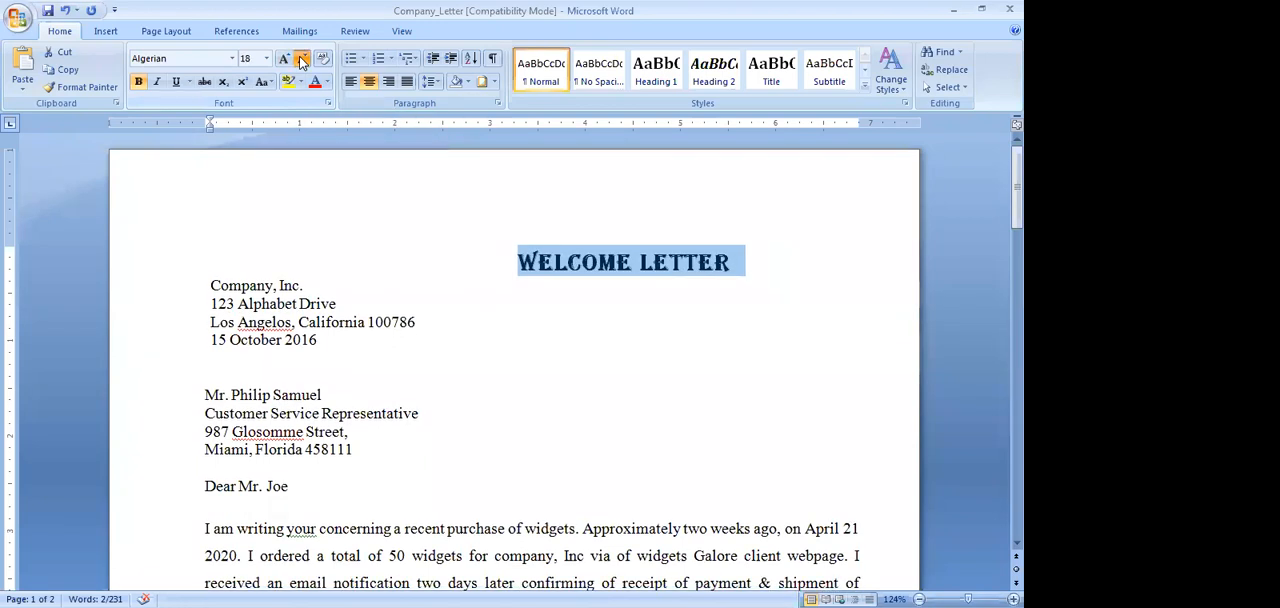
left_click(302, 61)
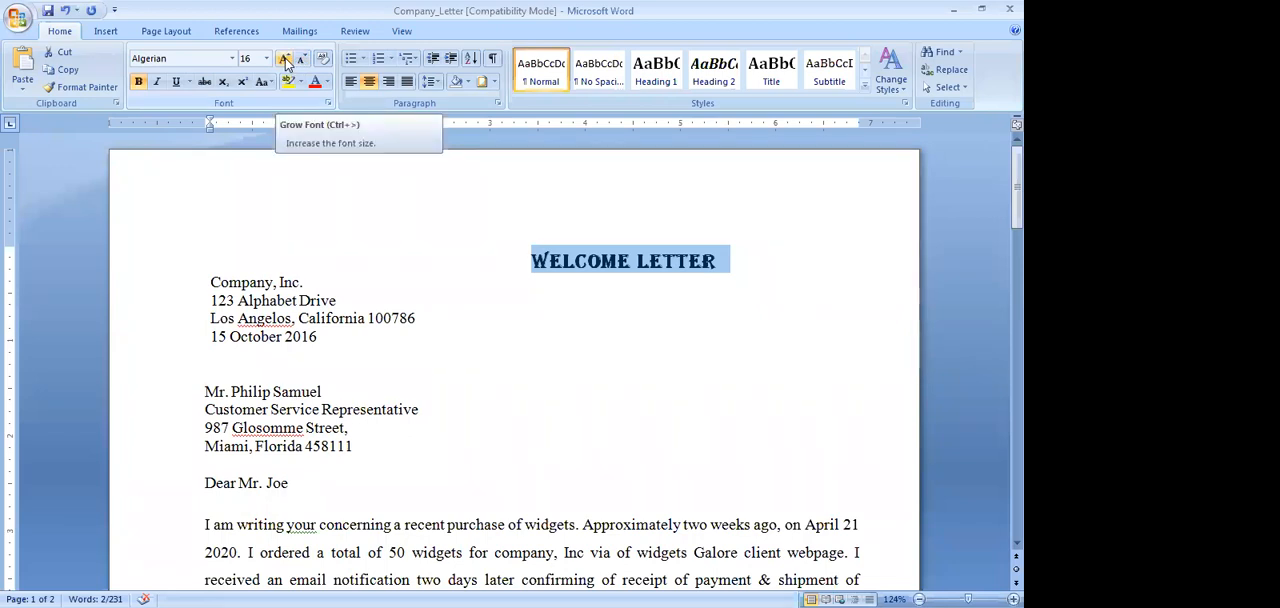
left_click(285, 60)
left_click(285, 60)
left_click(285, 60)
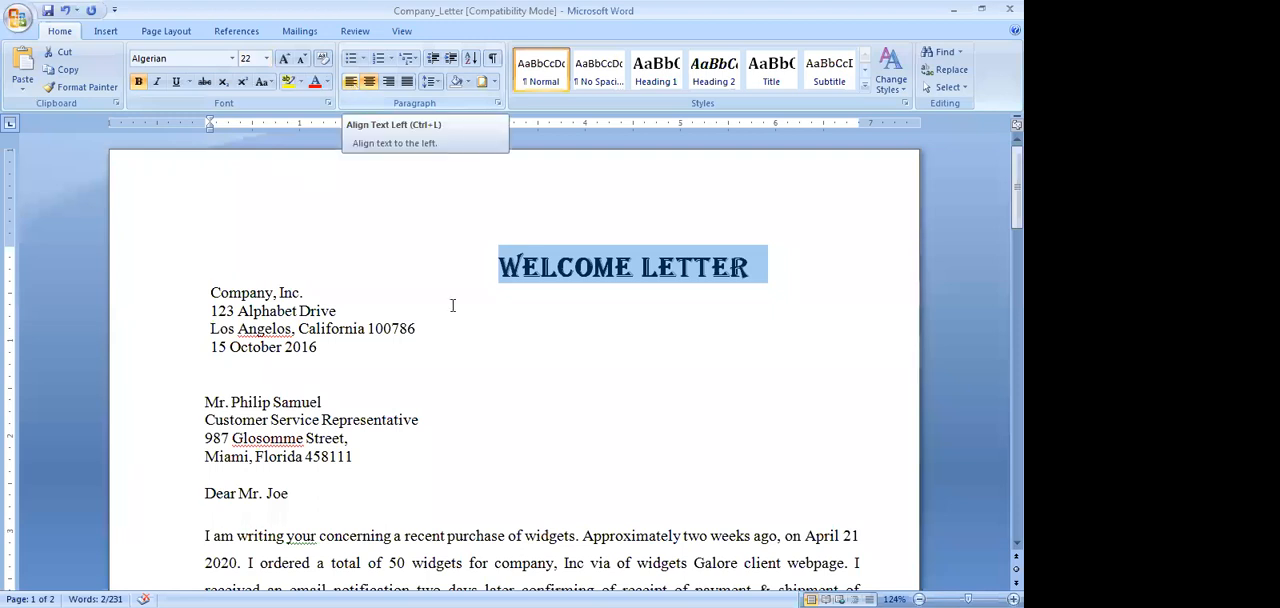
Left-align the letter's body paragraph beginning "I am writing your concerning a recent purchase"
scroll(452, 302, "down", 3)
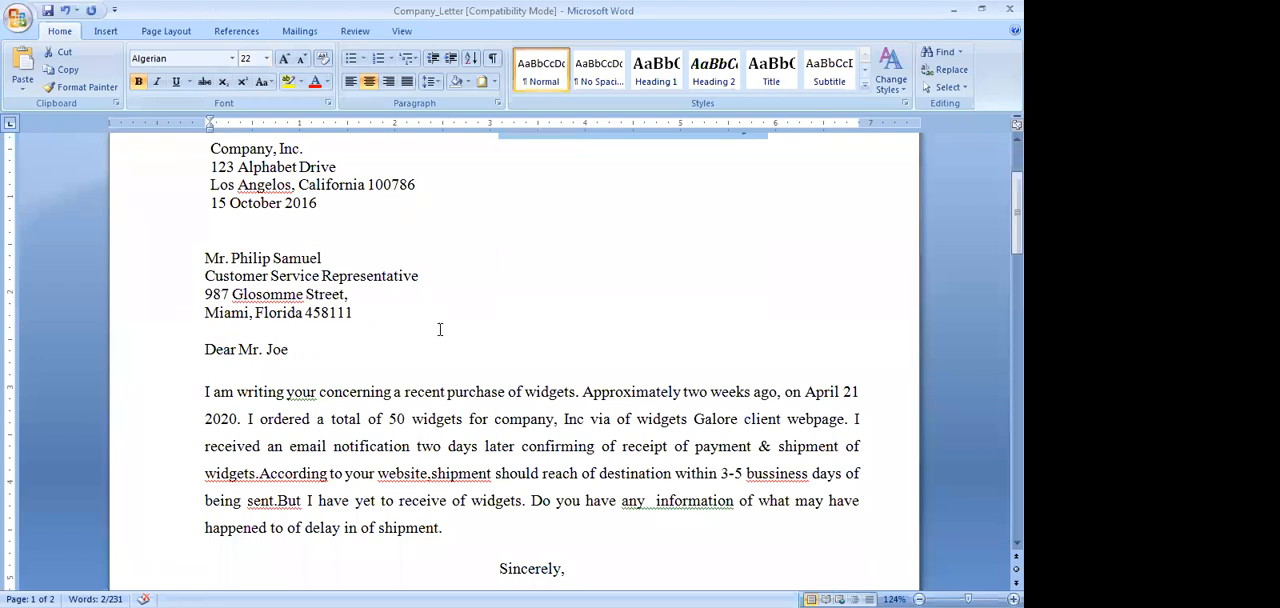
left_click_drag(207, 391, 745, 533)
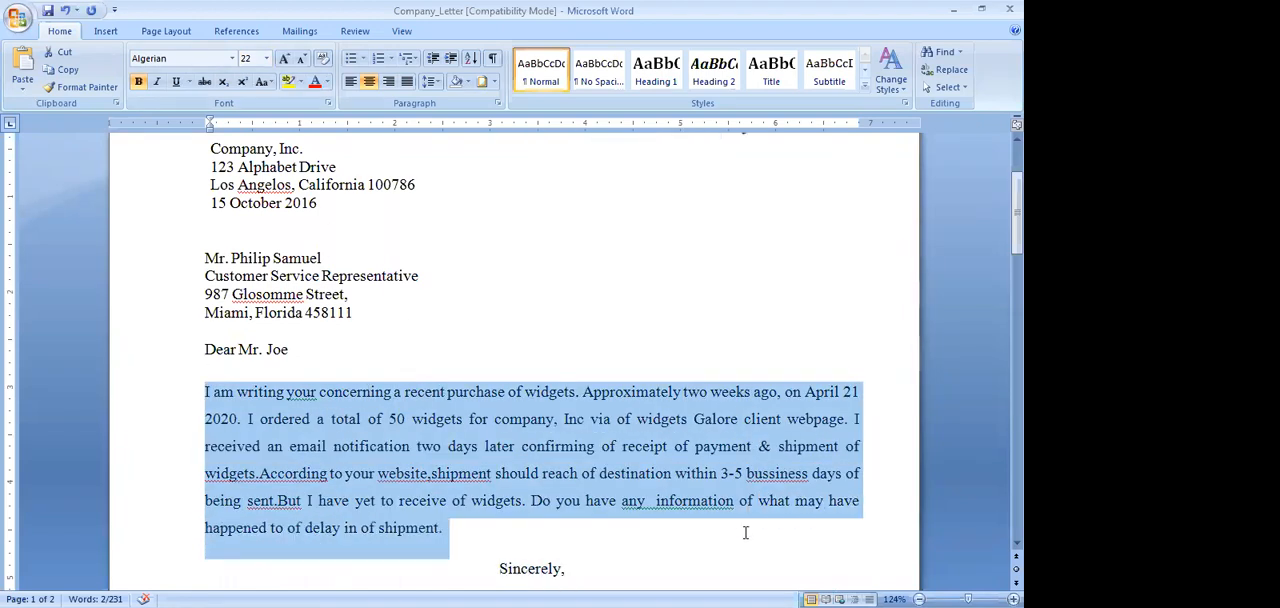
left_click(351, 84)
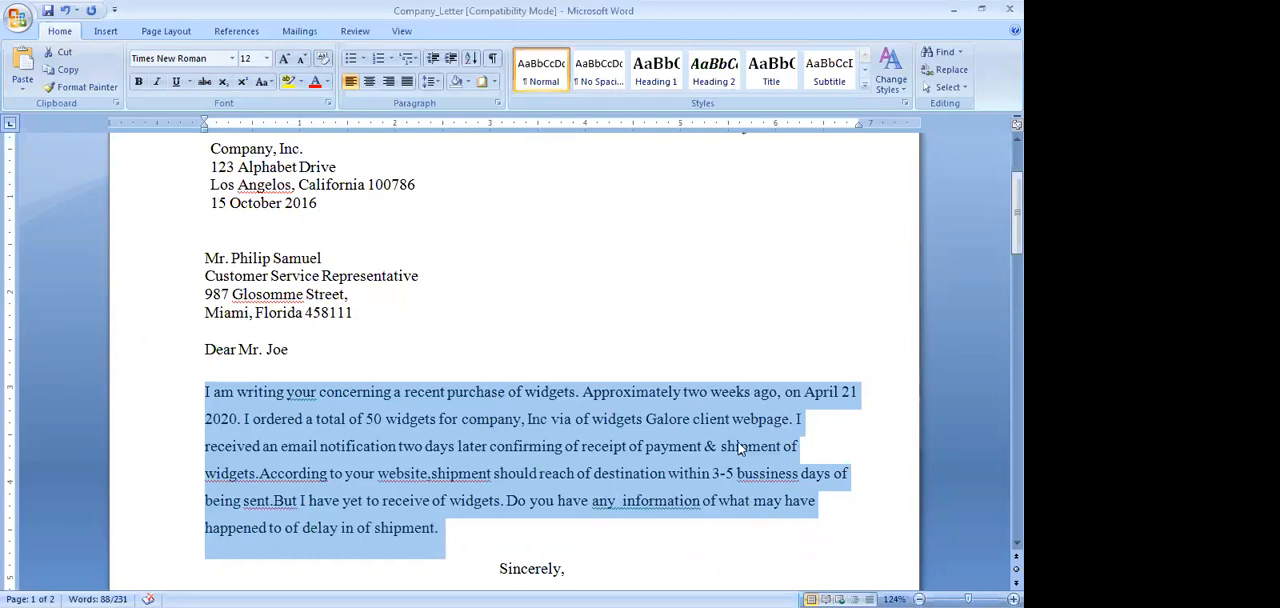
Try justified and right alignment on the letter's body paragraph, returning it to left alignment after each
left_click(406, 82)
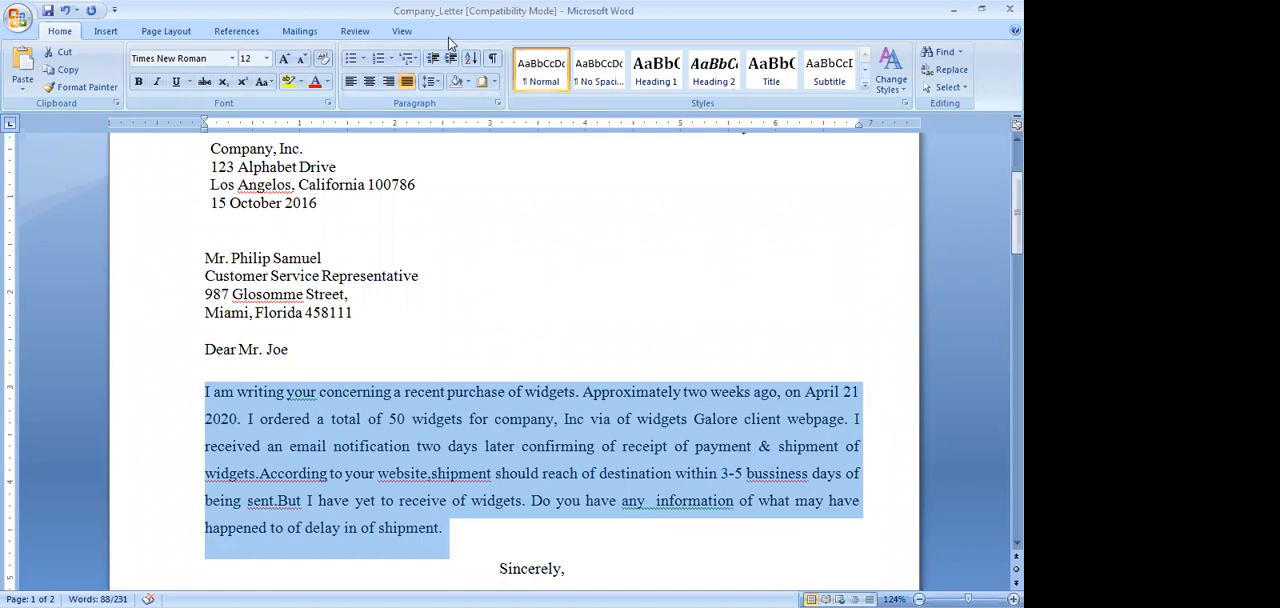
left_click(351, 84)
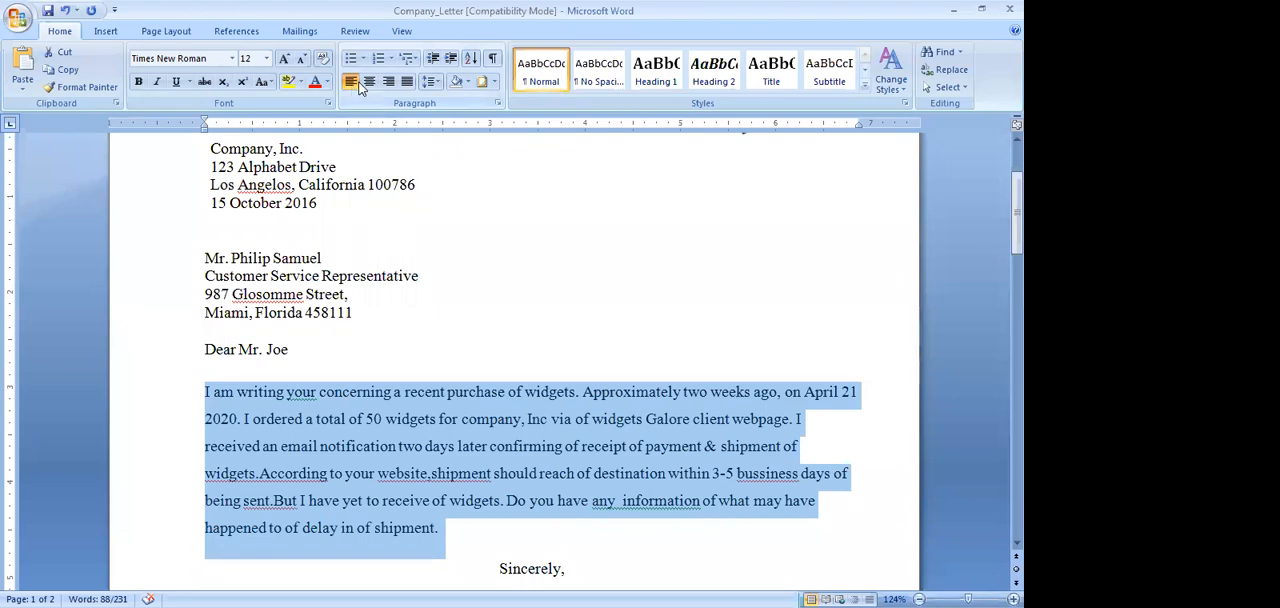
left_click(389, 84)
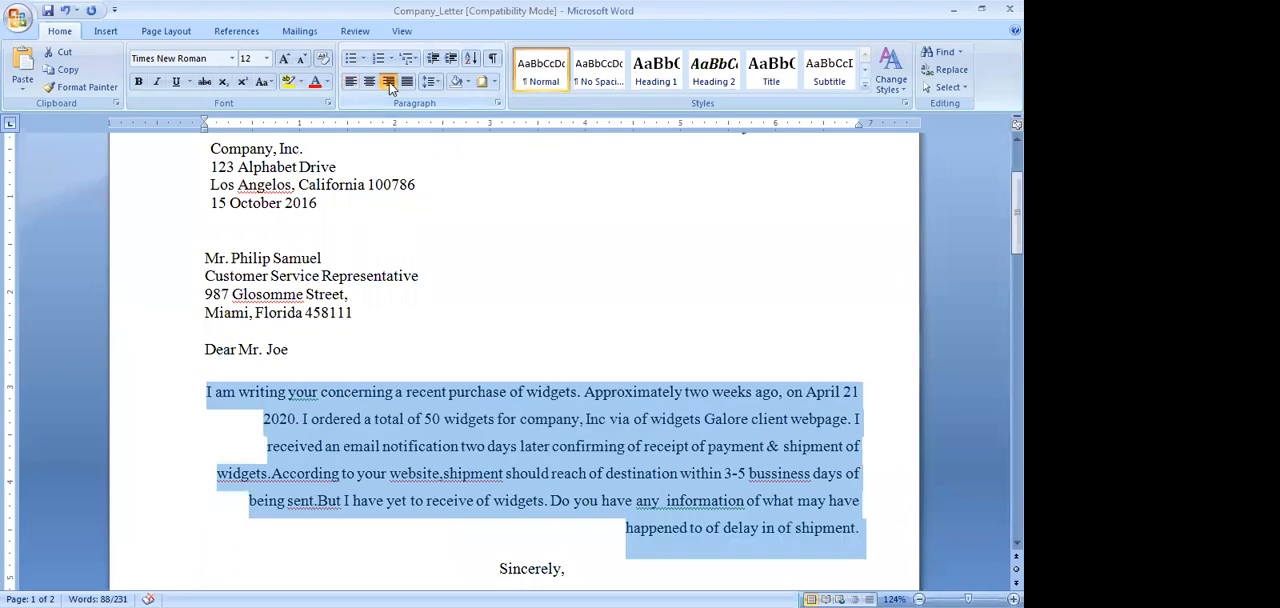
left_click(350, 84)
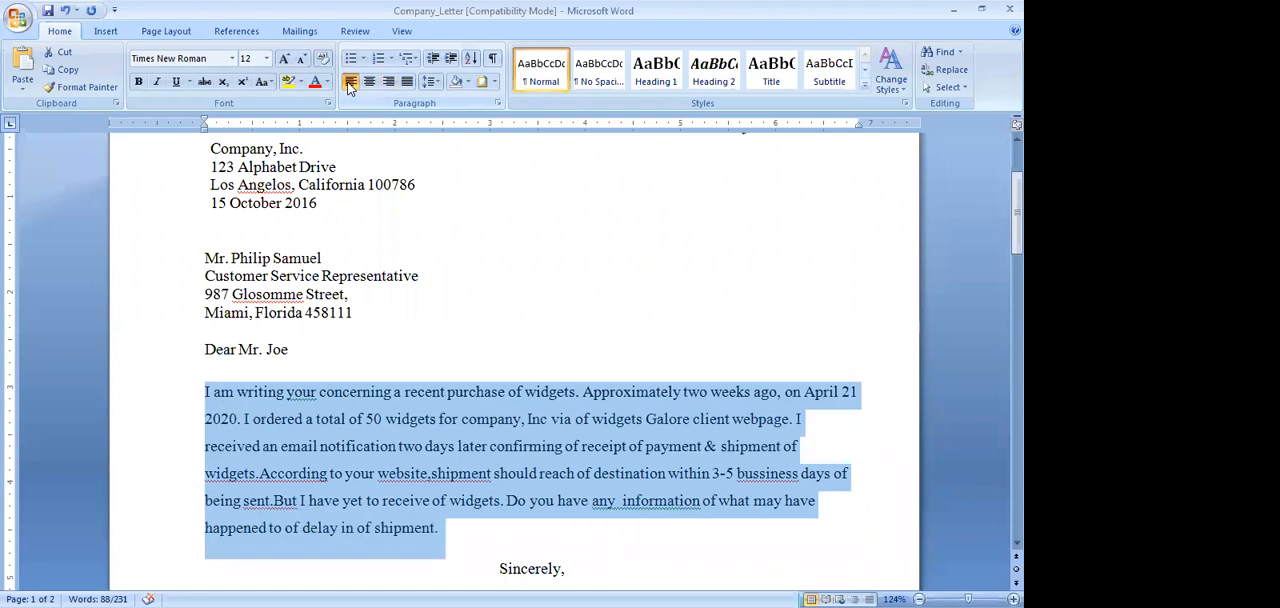
Set the body paragraph's line spacing to 1.0, then increase it to 2.0
left_click(438, 84)
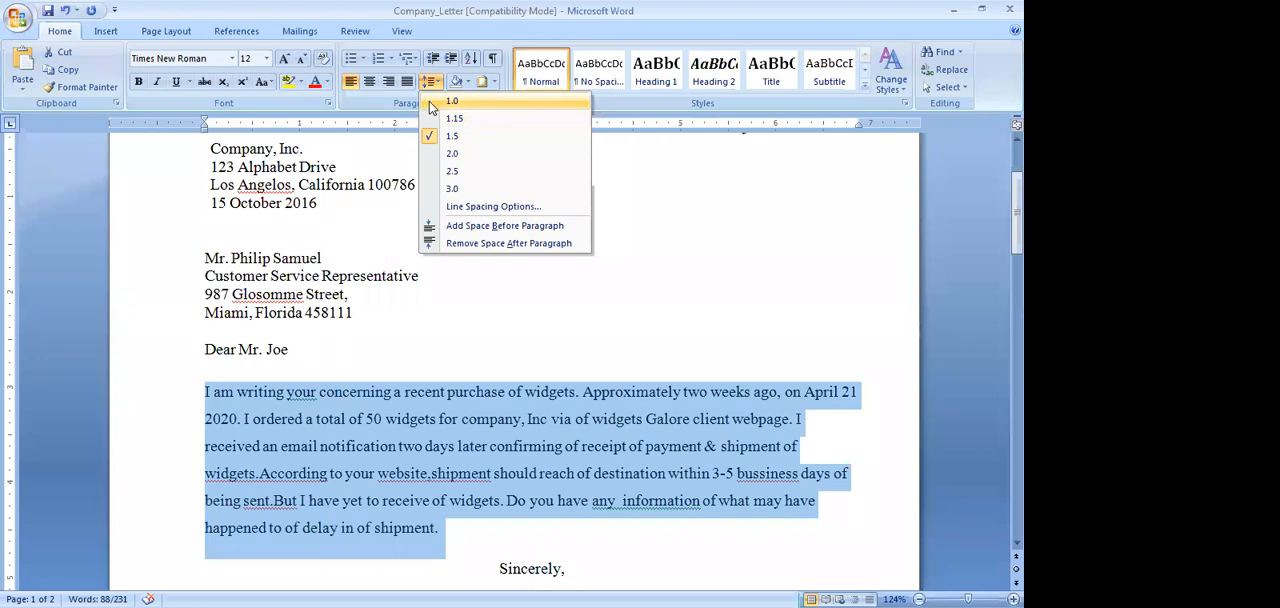
left_click(430, 103)
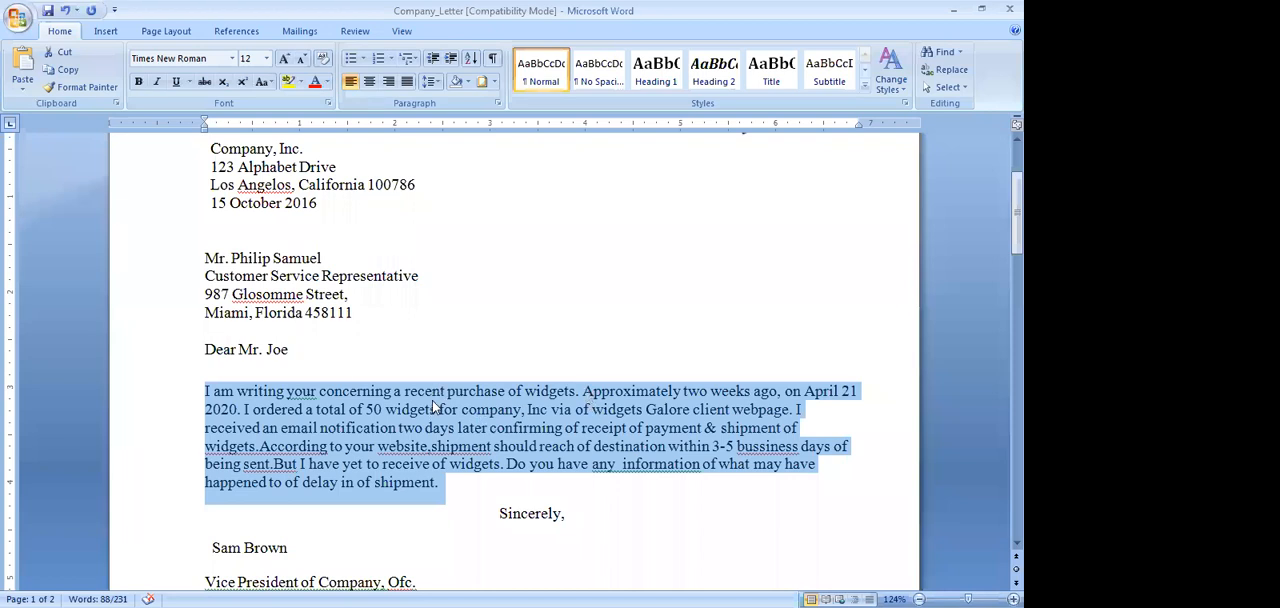
left_click(437, 82)
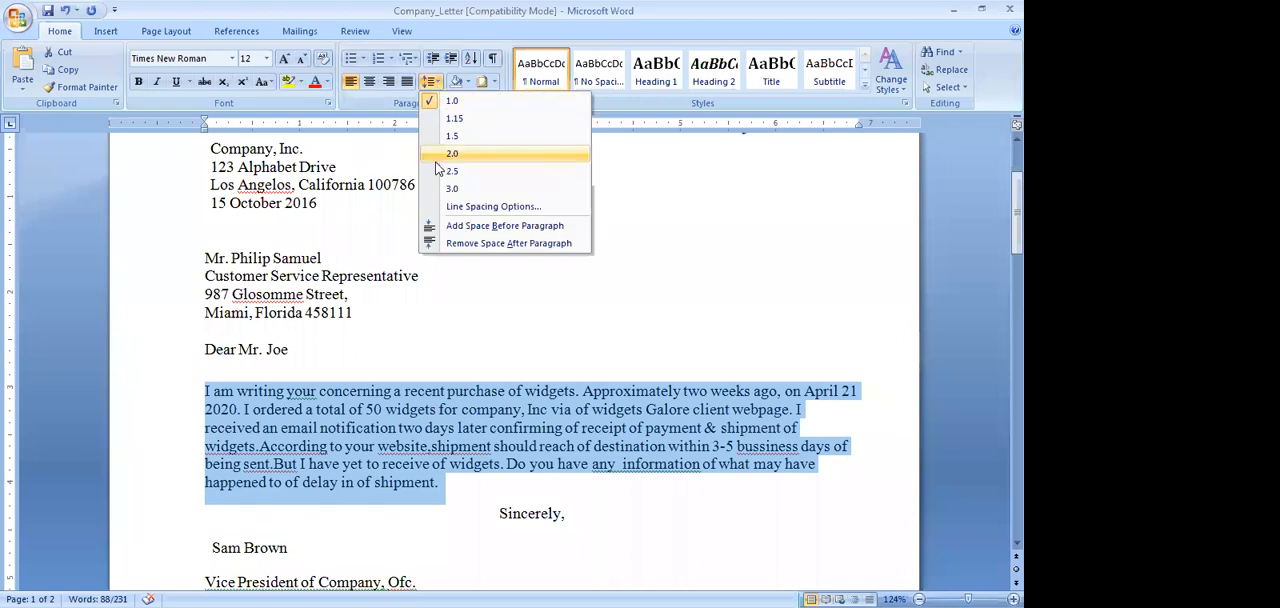
left_click(437, 157)
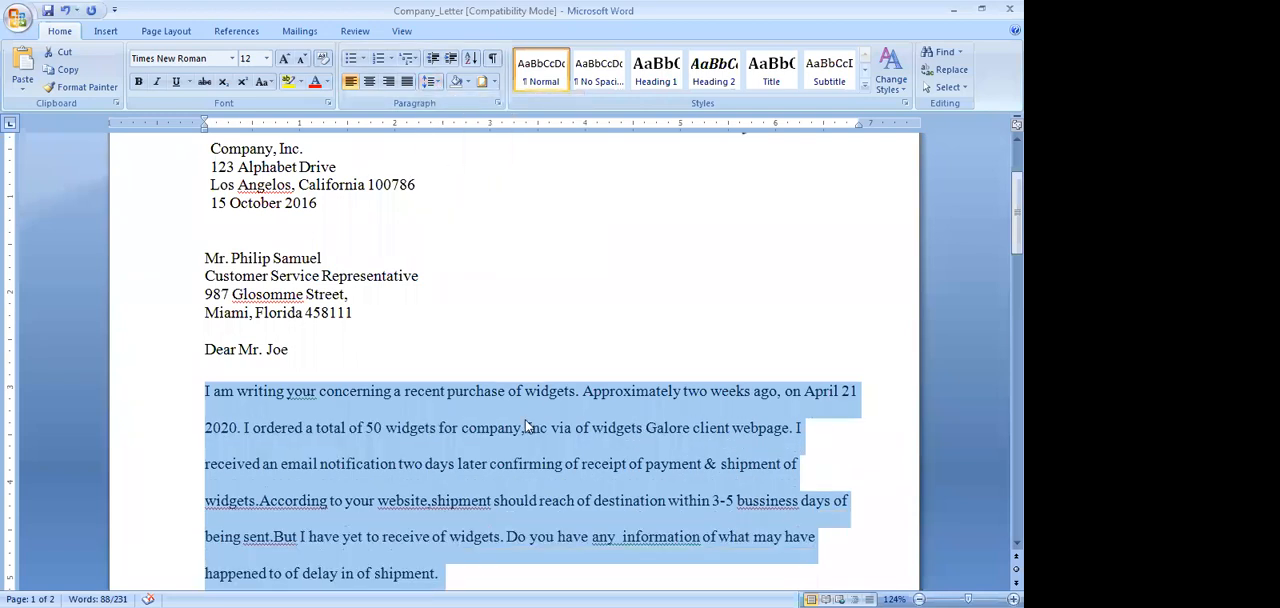
scroll(527, 426, "down", 1)
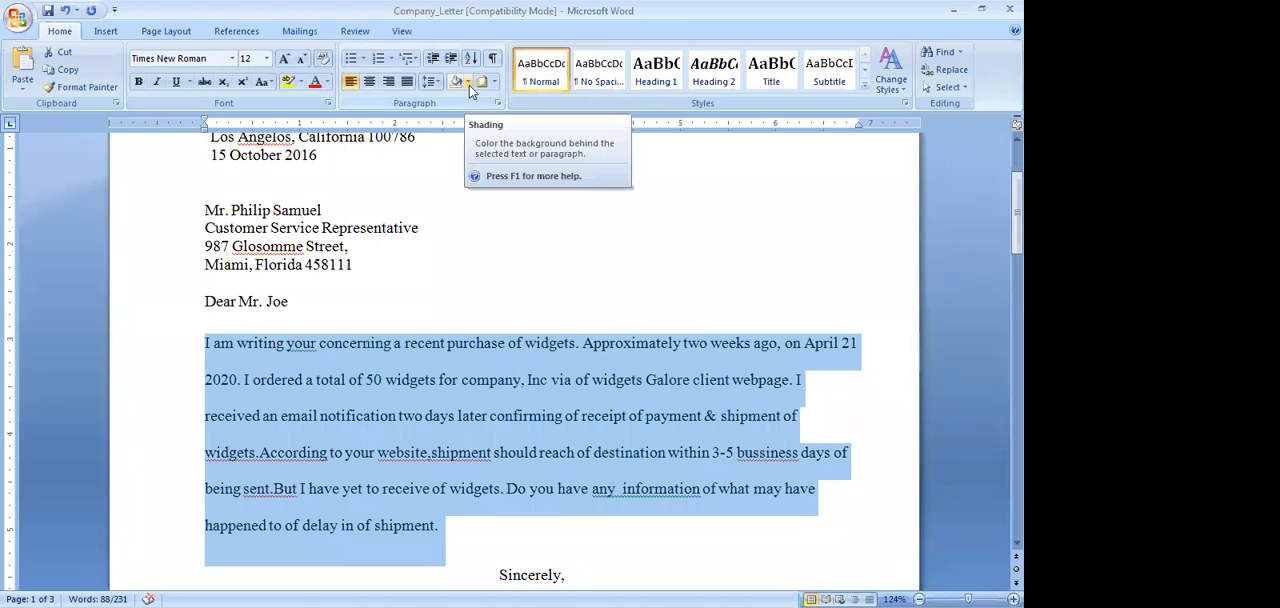
Turn italics on and off for the "WELCOME LETTER" heading, and remove its bold formatting
scroll(491, 400, "up", 2)
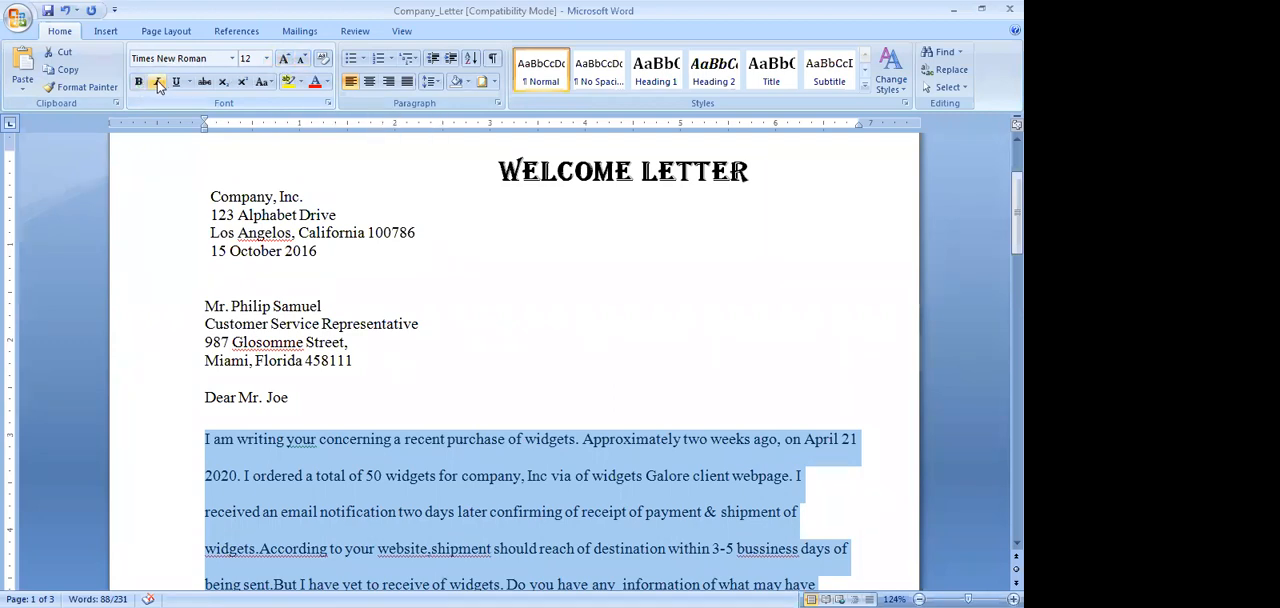
left_click(455, 234)
key("Down")
key("Down")
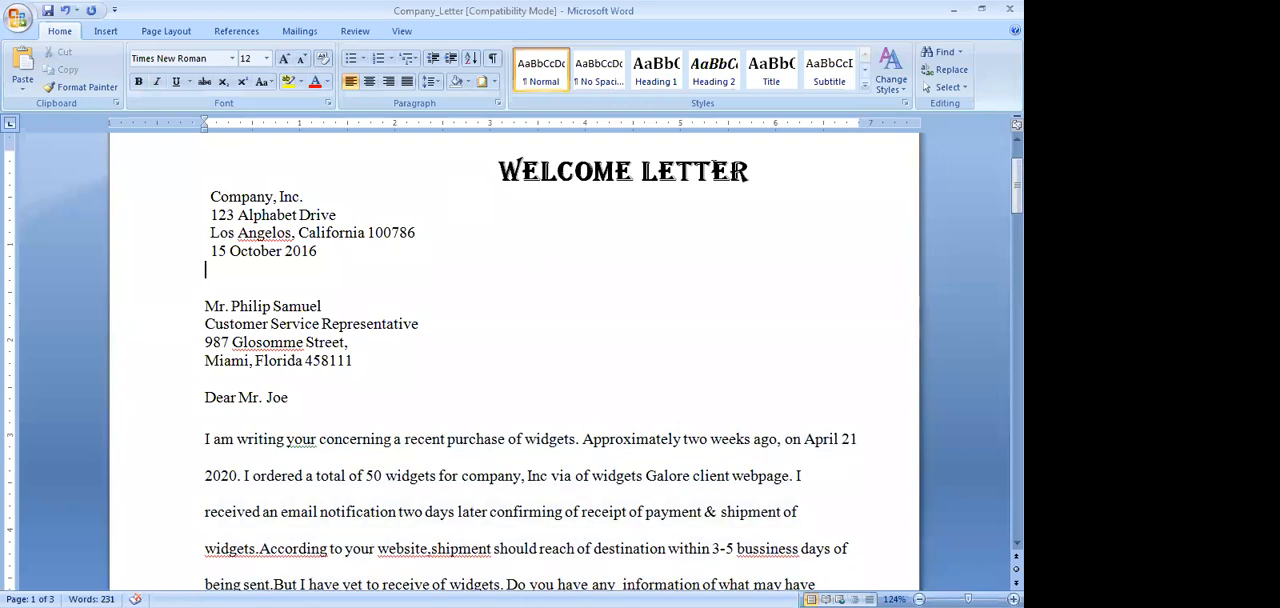
left_click_drag(500, 172, 768, 172)
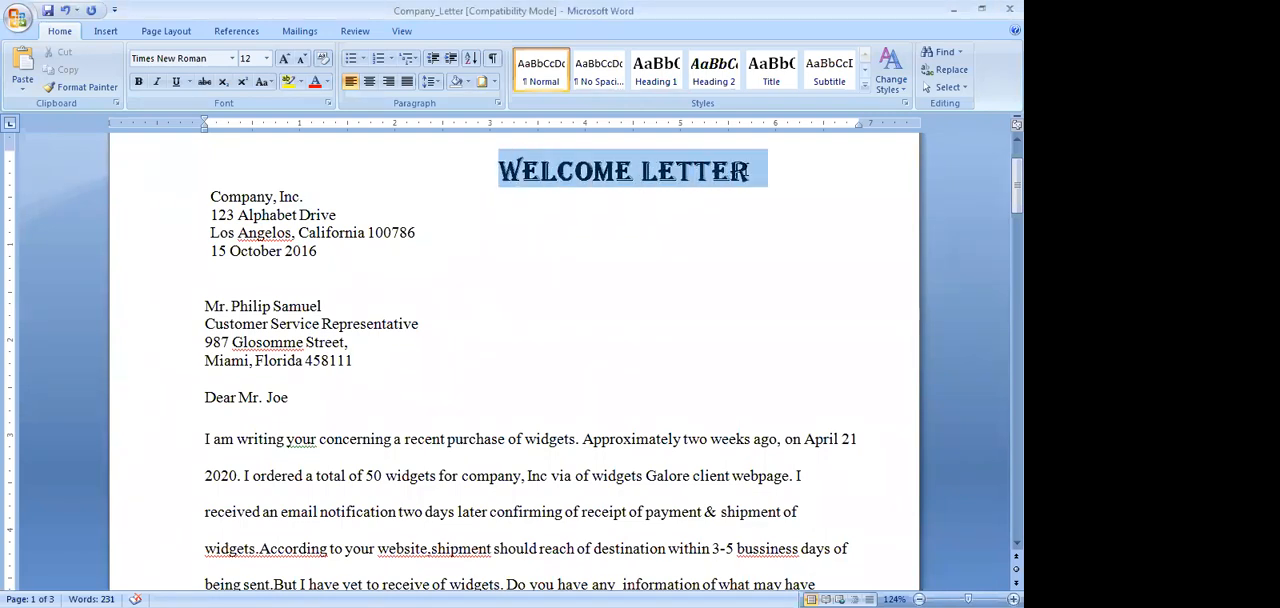
left_click(157, 84)
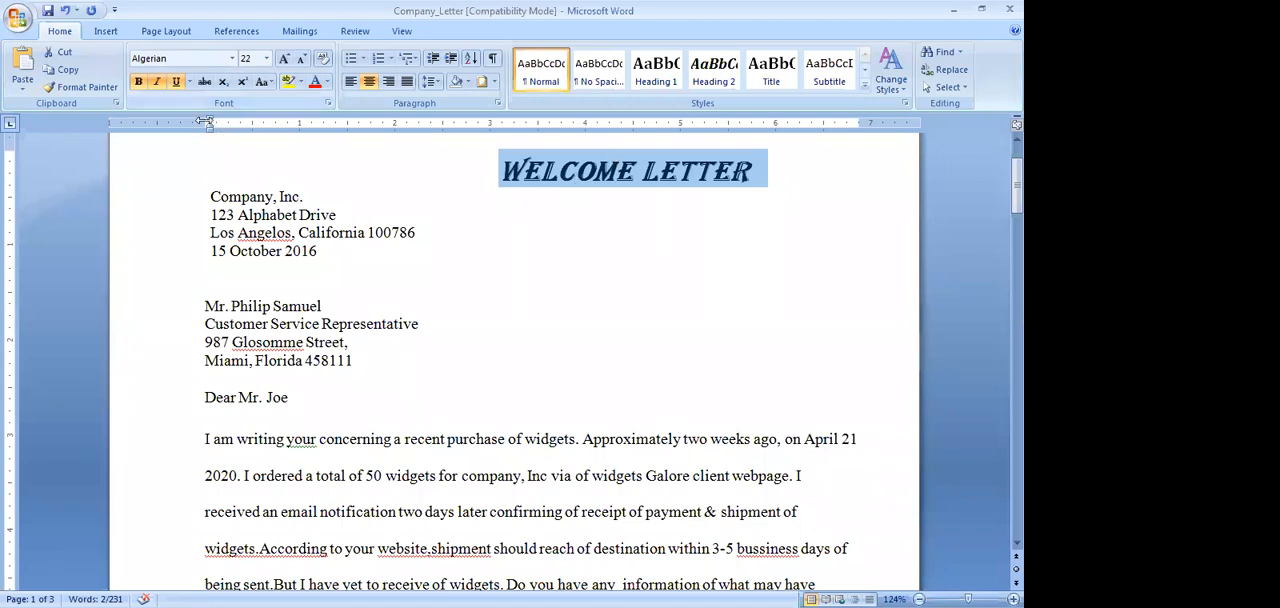
left_click(156, 82)
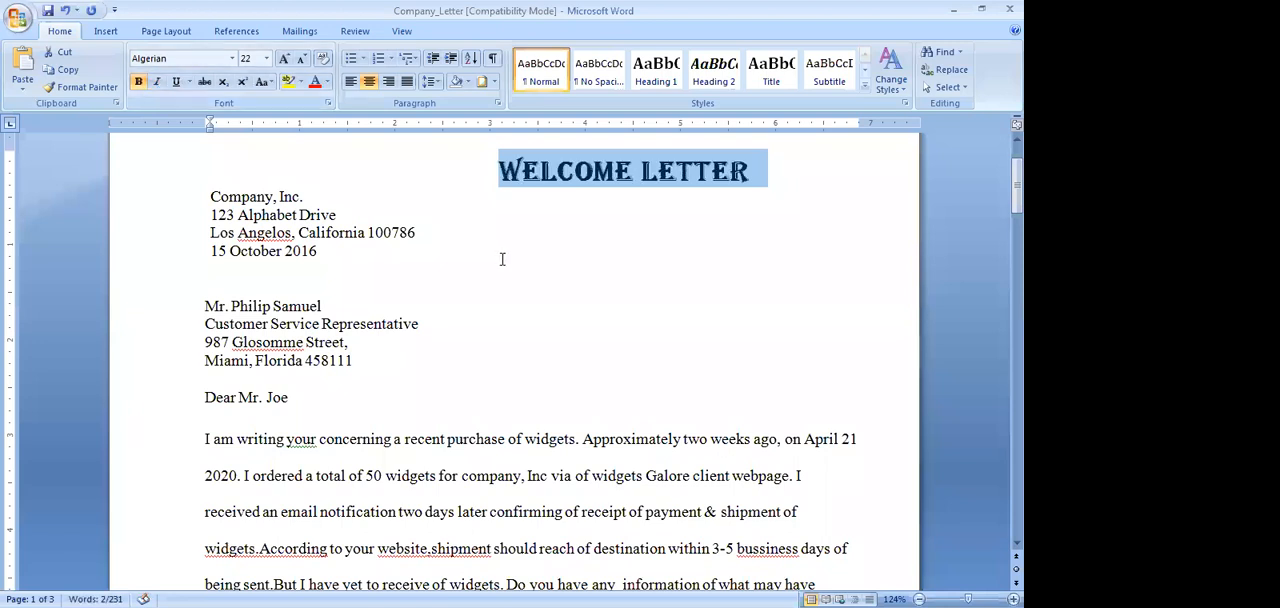
left_click(141, 84)
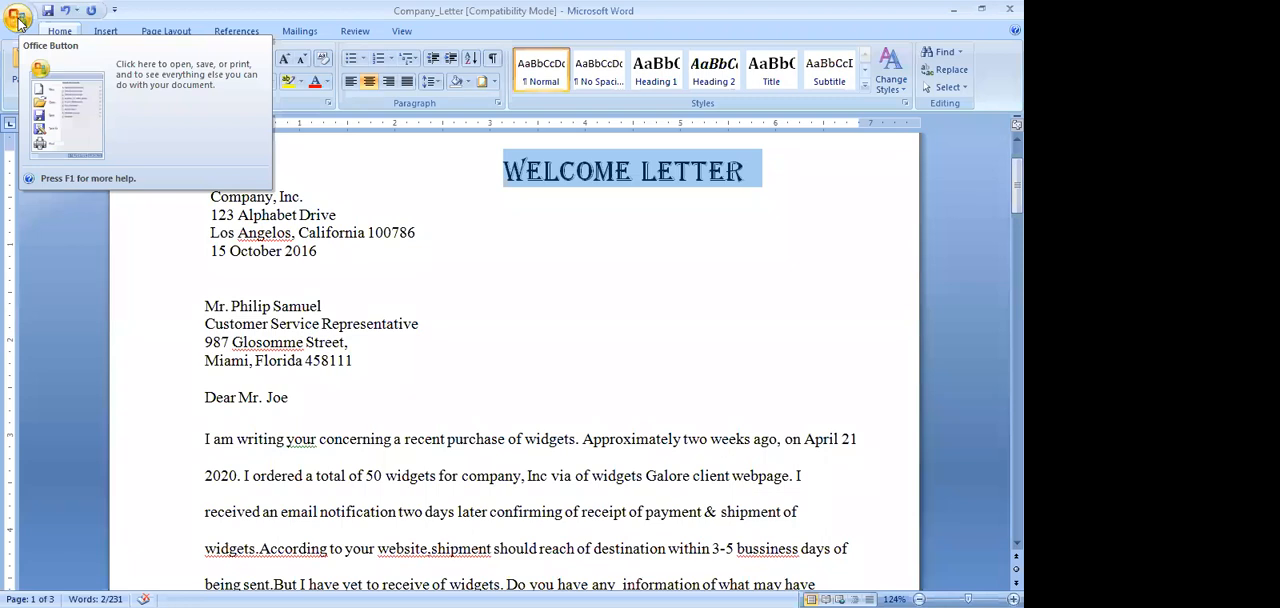
left_click(17, 18)
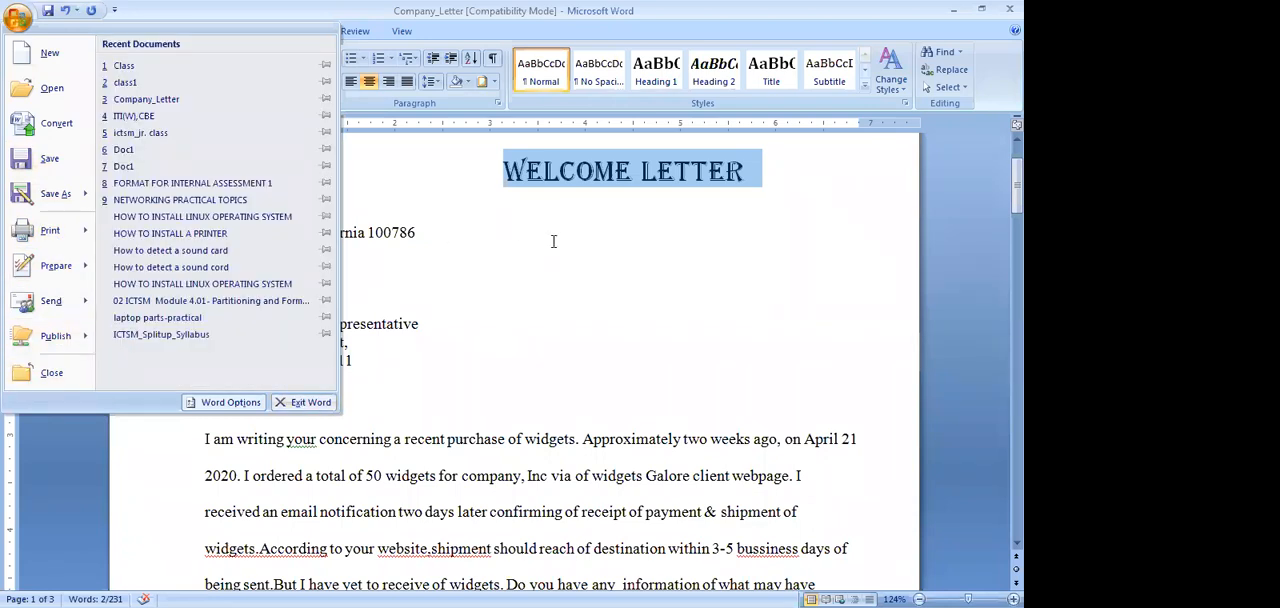
left_click(483, 187)
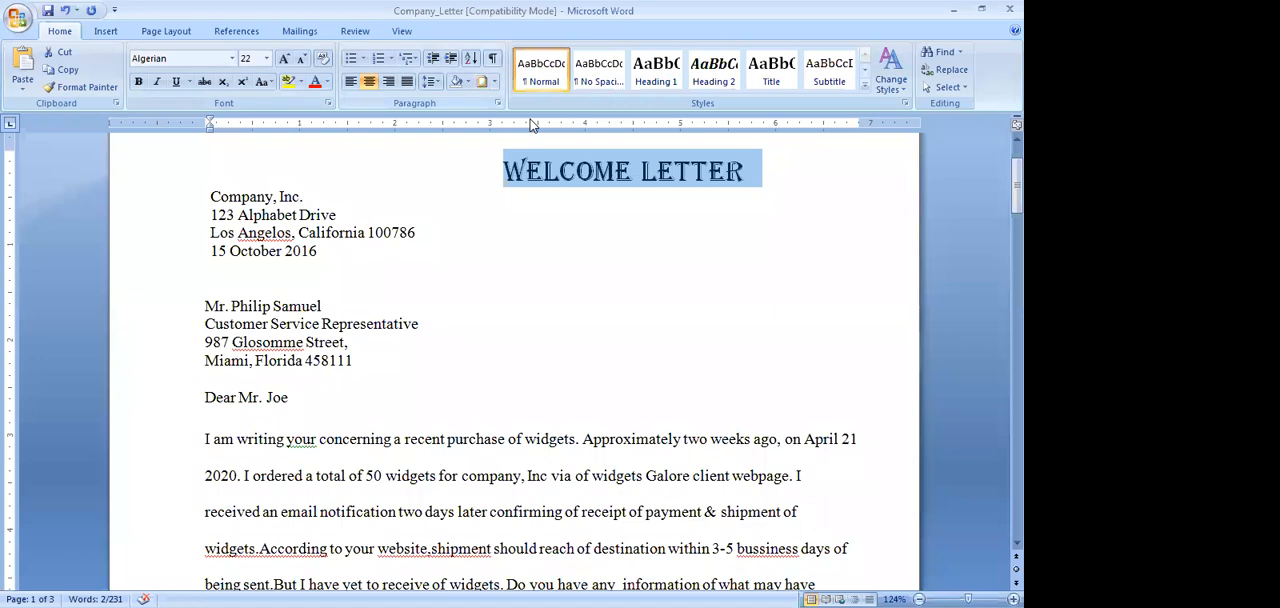
left_click(566, 280)
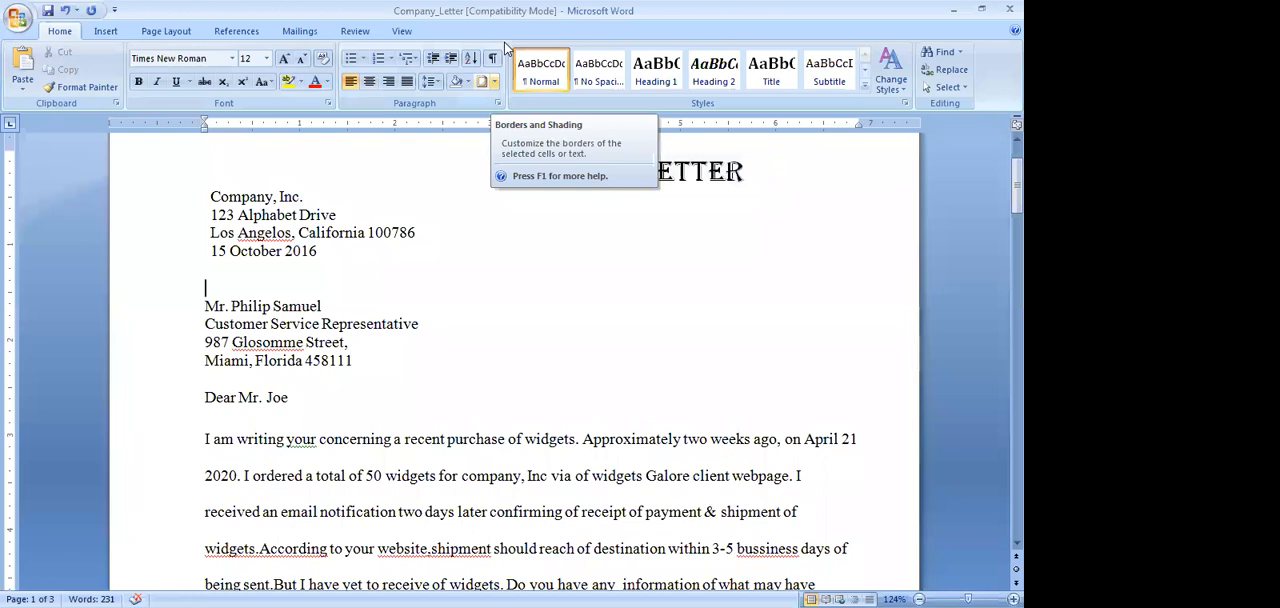
left_click(494, 81)
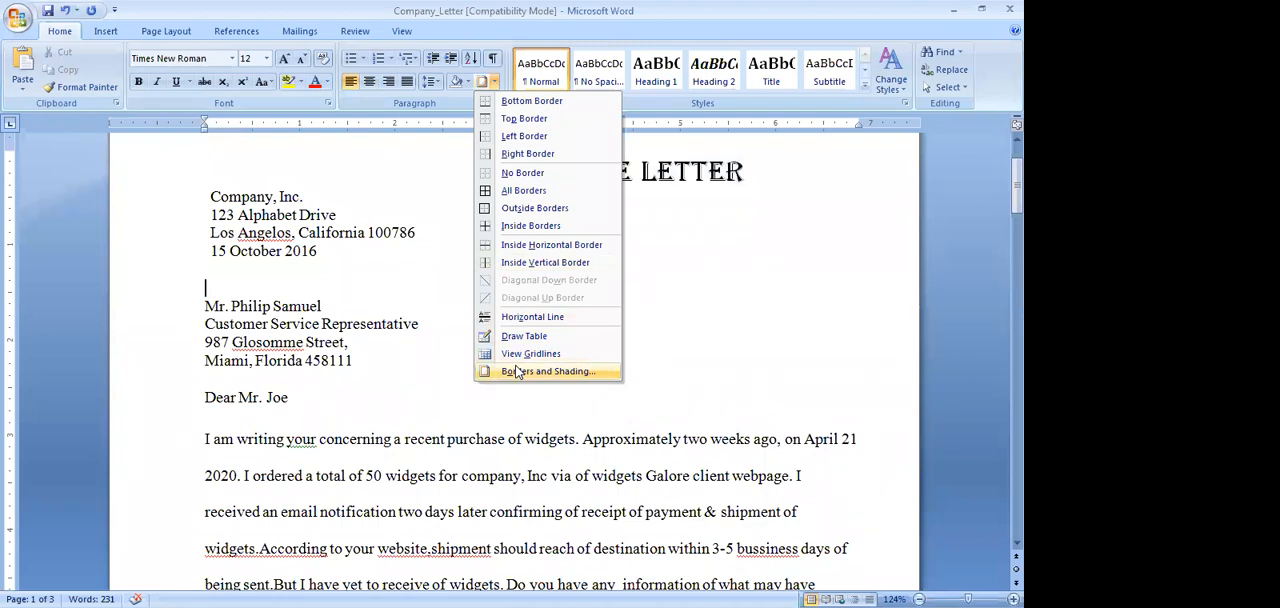
left_click(518, 372)
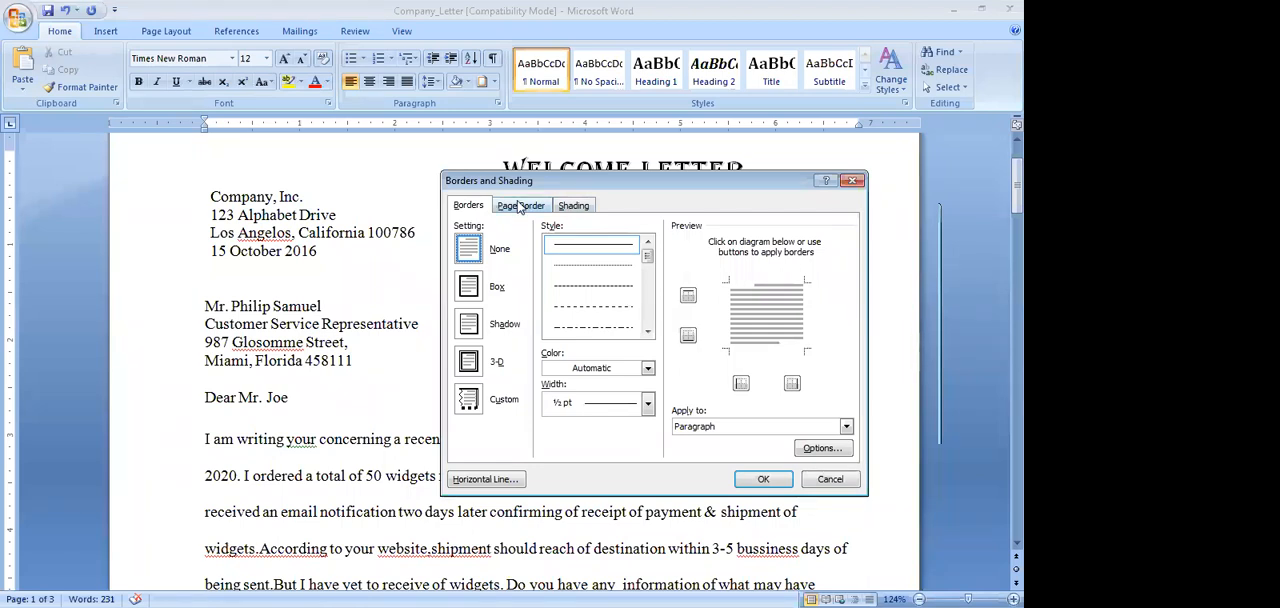
left_click_drag(581, 181, 616, 144)
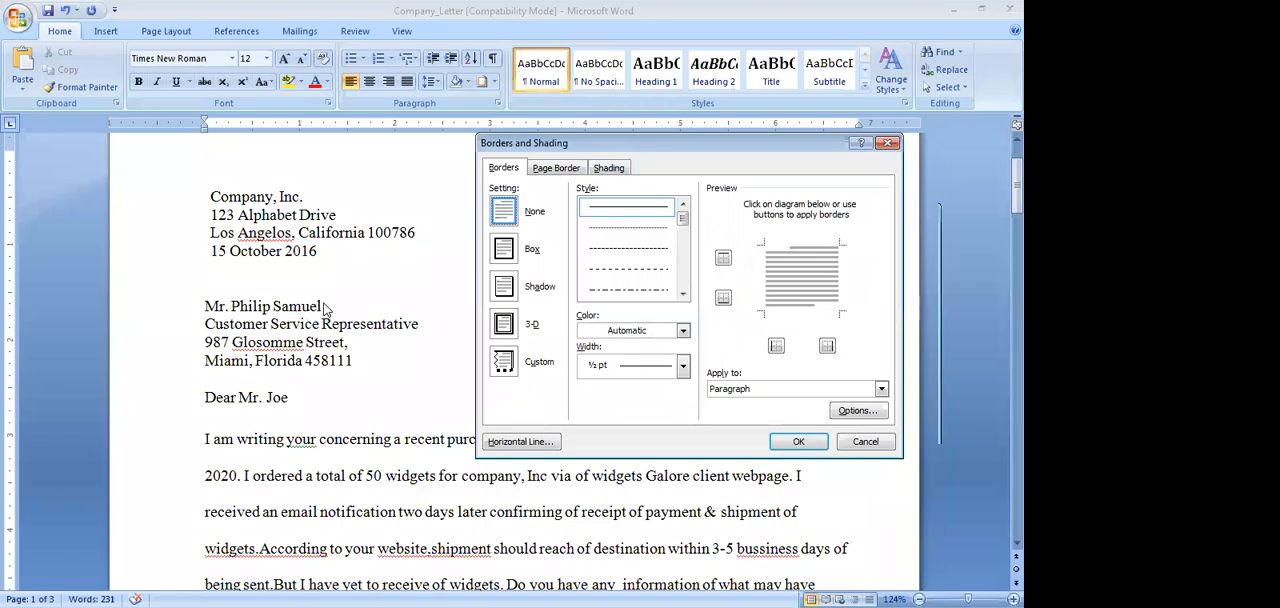
left_click(206, 306)
left_click(887, 143)
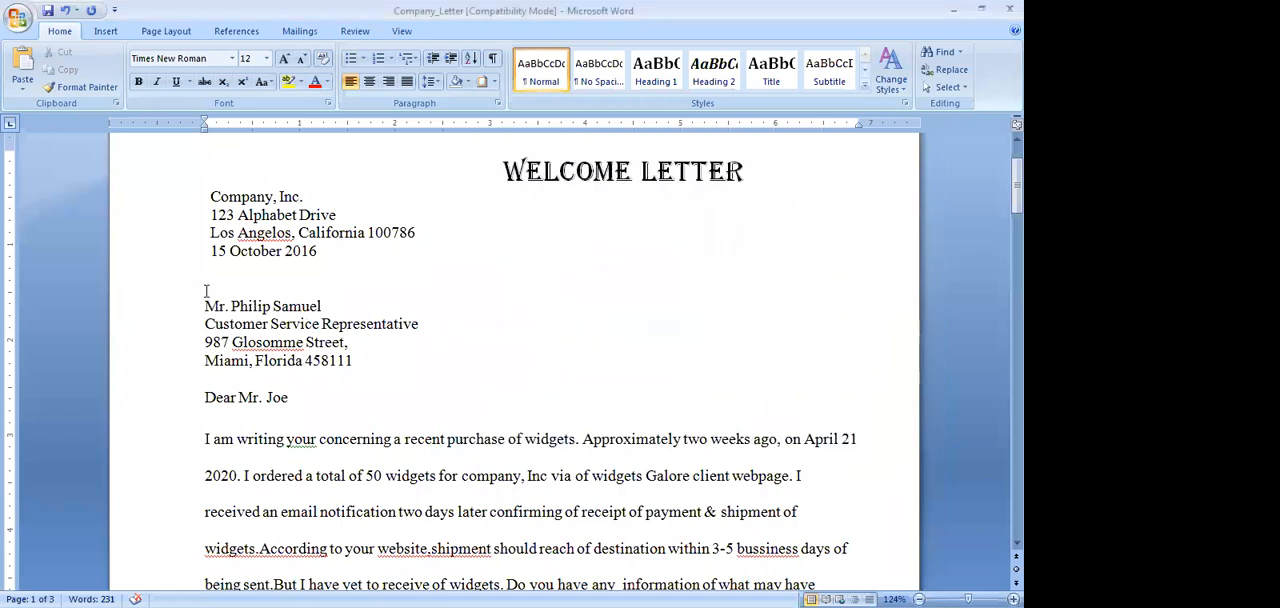
Set up a Box paragraph border with the double-line style for the four-line recipient address block
left_click_drag(206, 308, 363, 355)
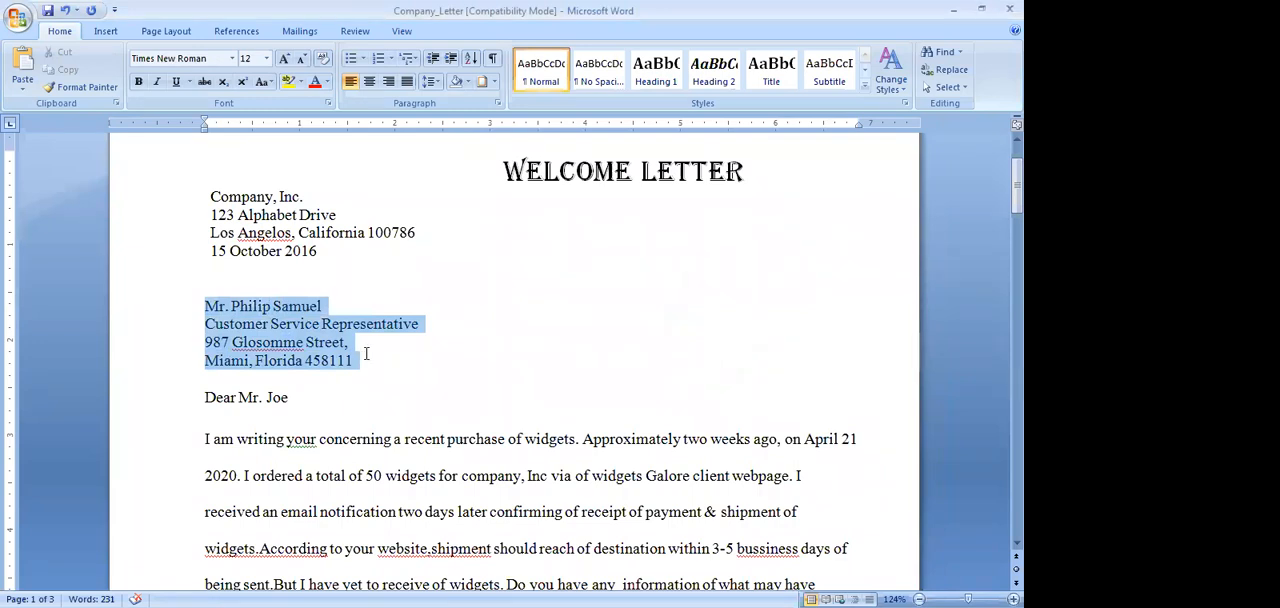
left_click(495, 82)
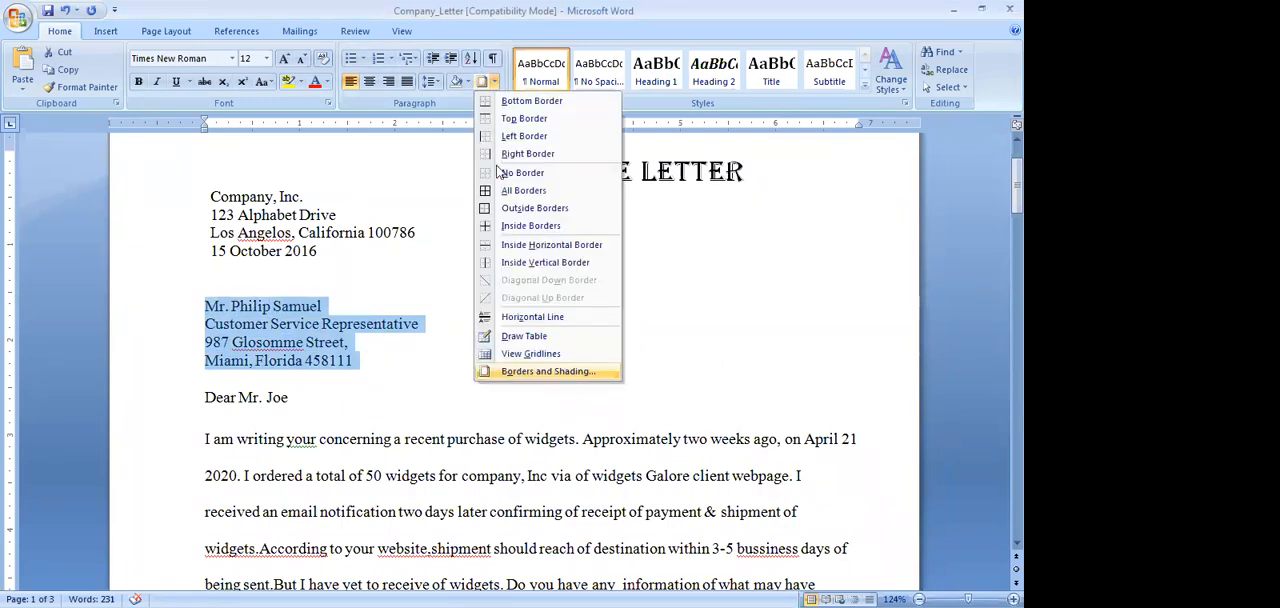
left_click(519, 374)
left_click(504, 250)
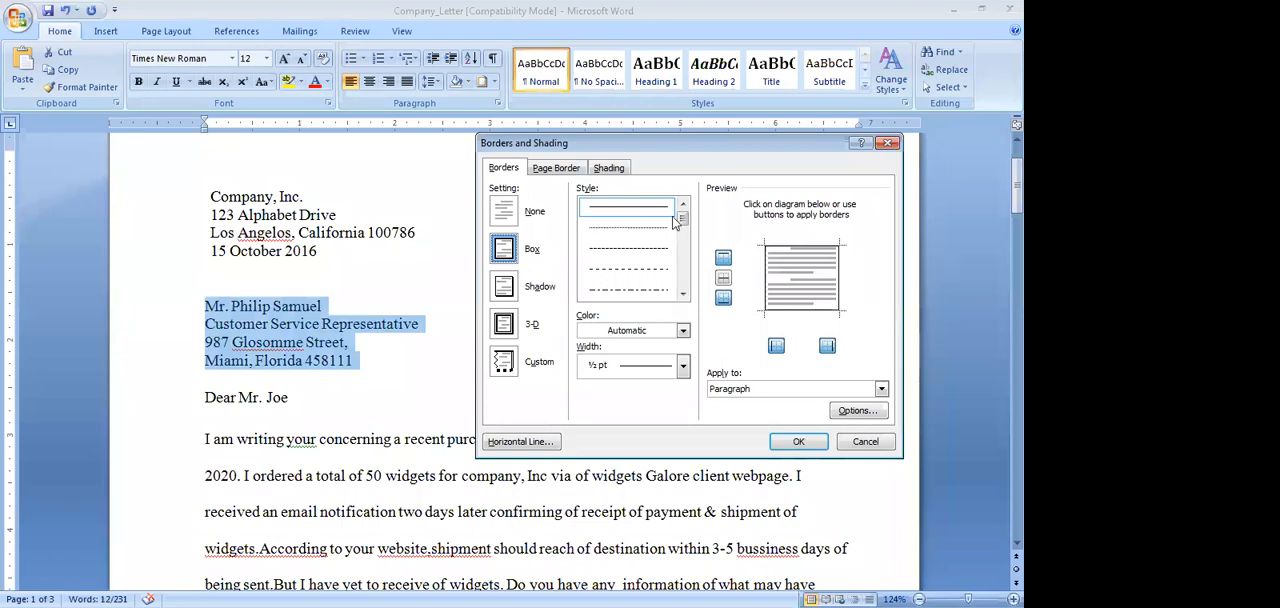
left_click(683, 296)
left_click(683, 296)
left_click(683, 296)
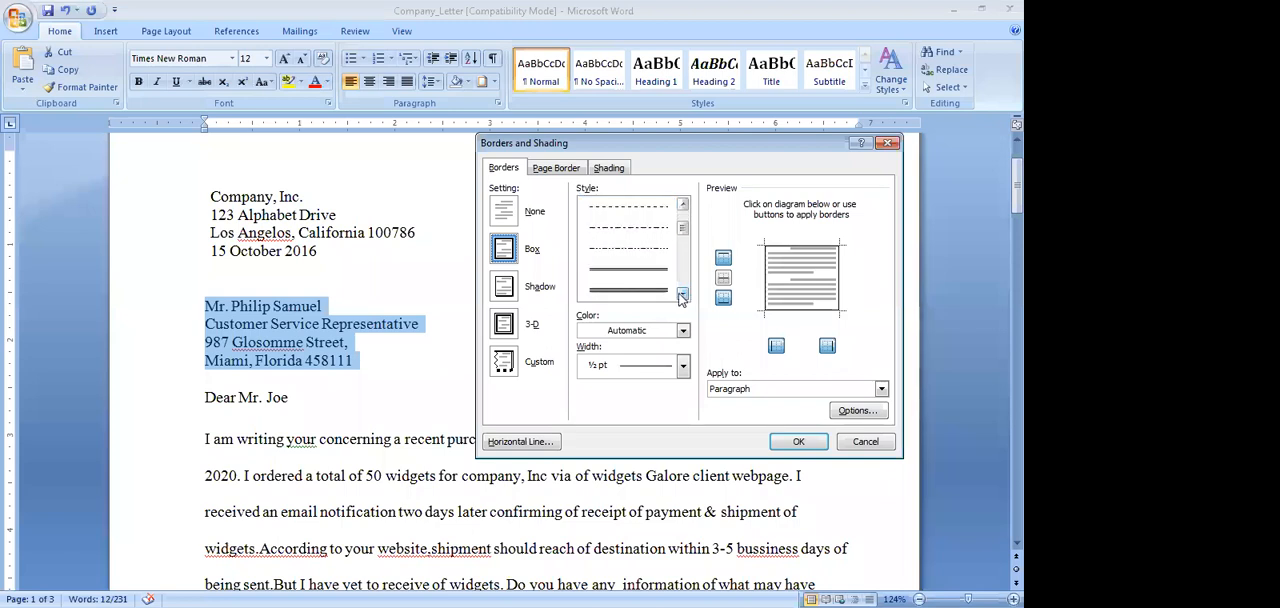
left_click(645, 272)
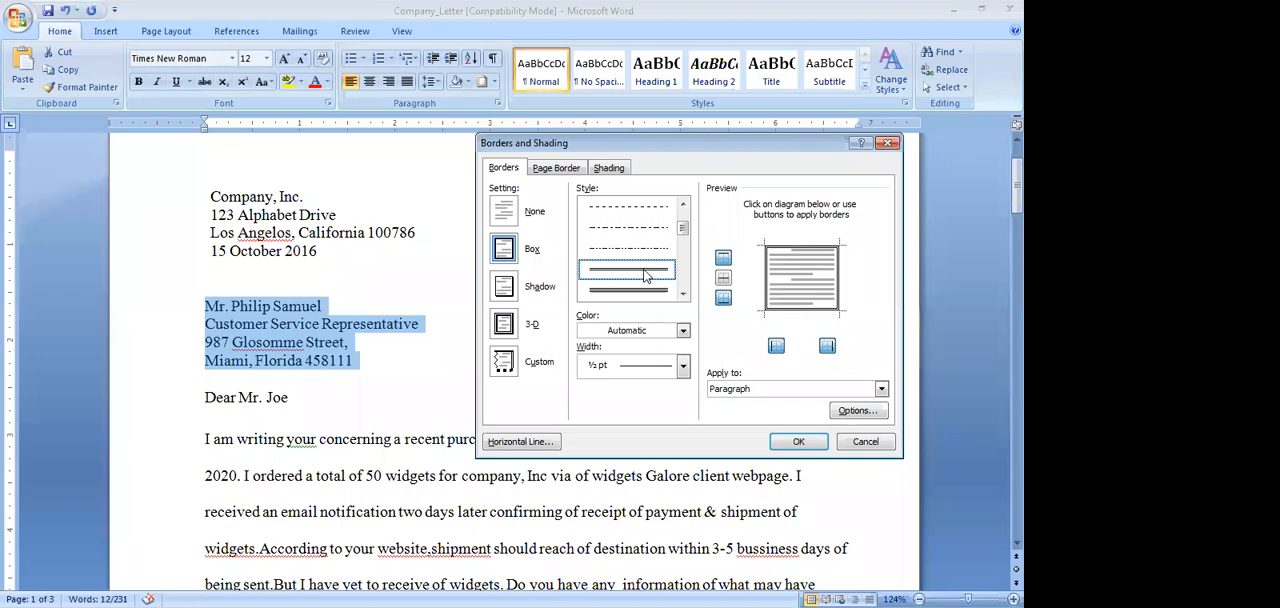
Color the address block's border light blue, set its width to ¾ pt and apply it
left_click(683, 332)
left_click(683, 333)
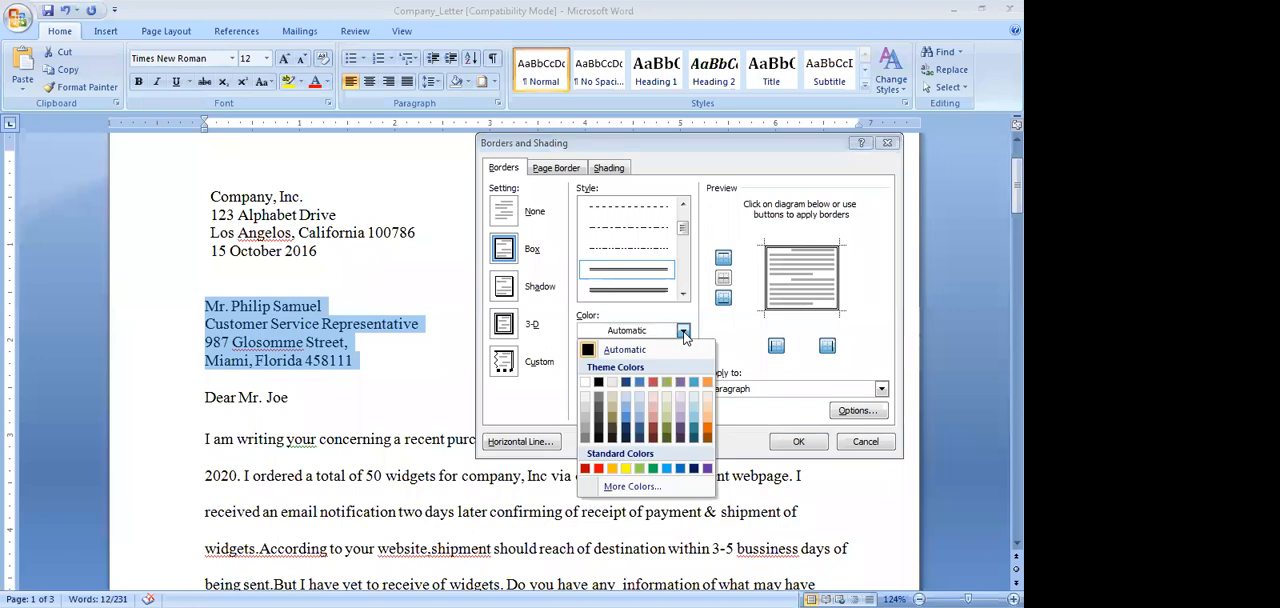
left_click(680, 468)
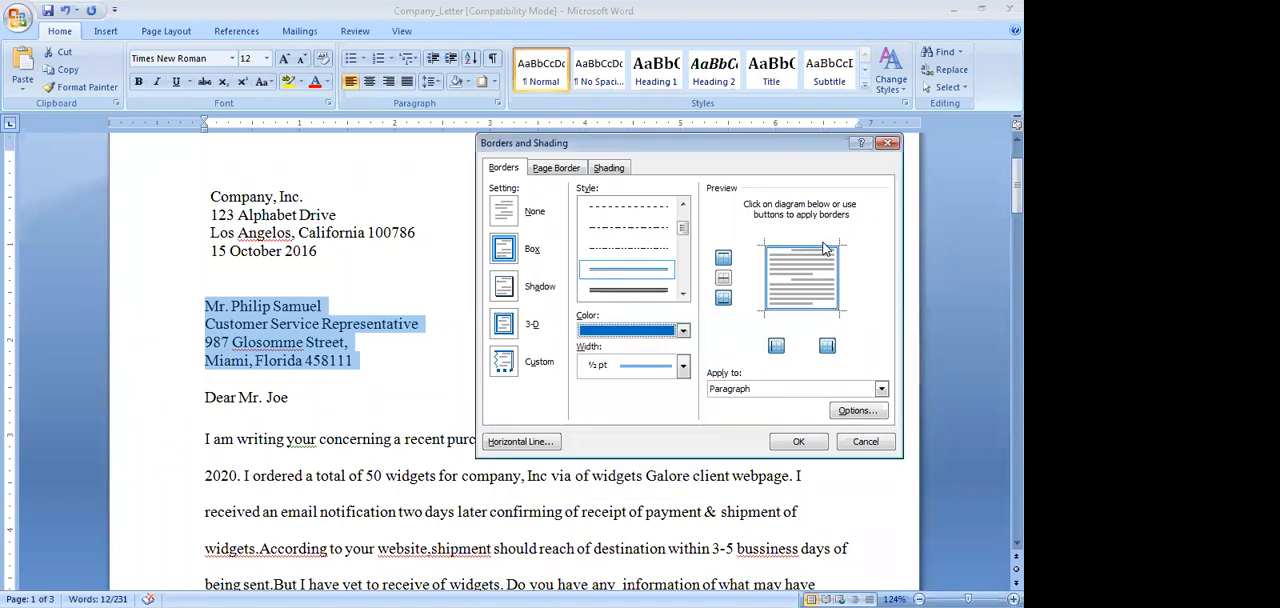
left_click(683, 331)
left_click(667, 469)
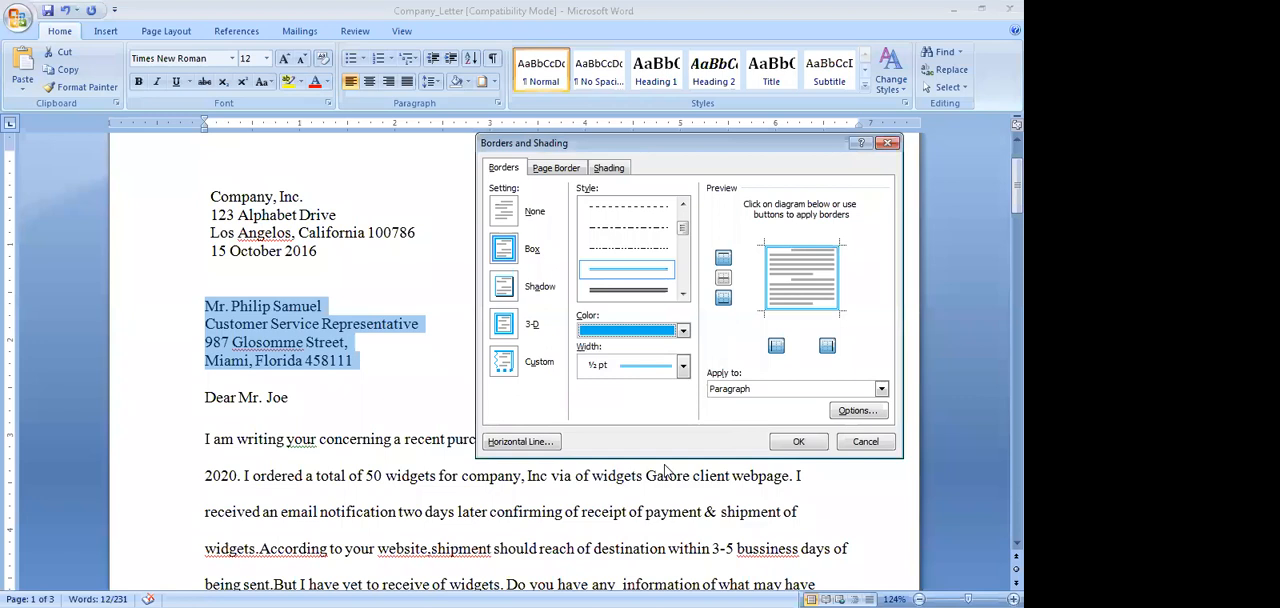
left_click(683, 367)
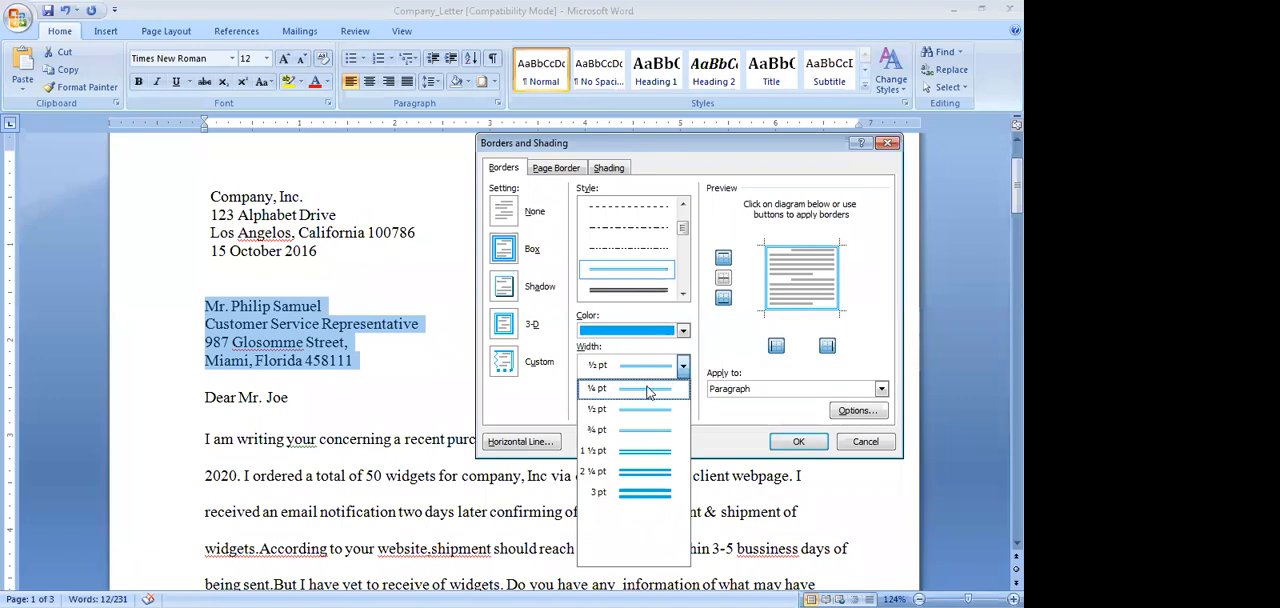
left_click(648, 436)
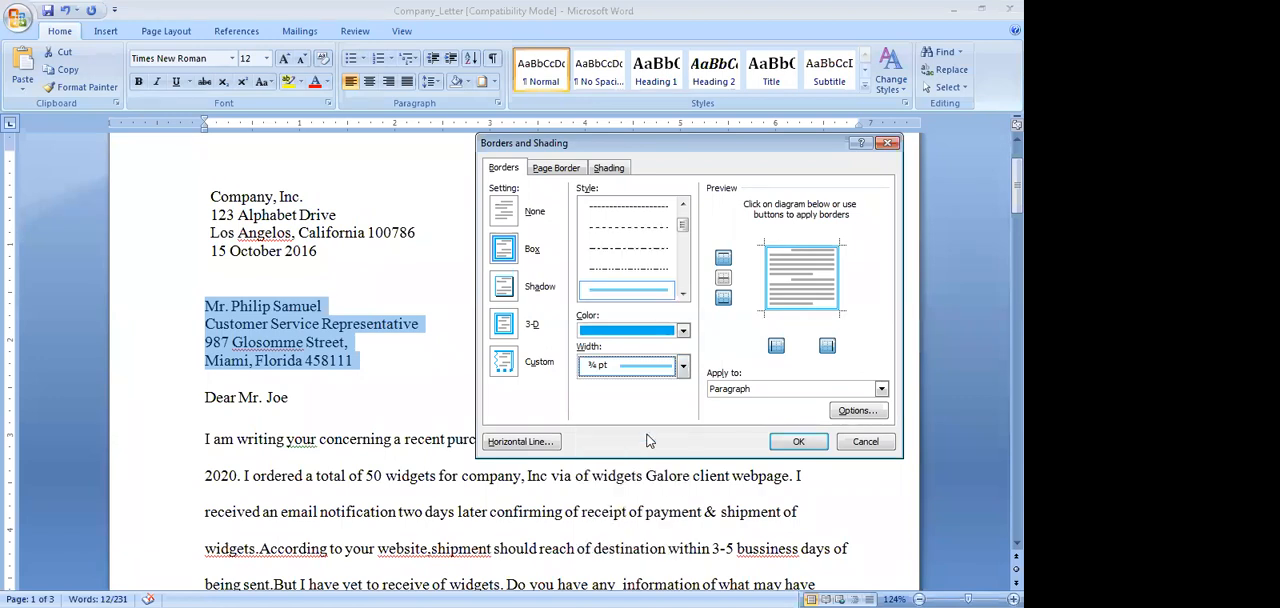
left_click(808, 443)
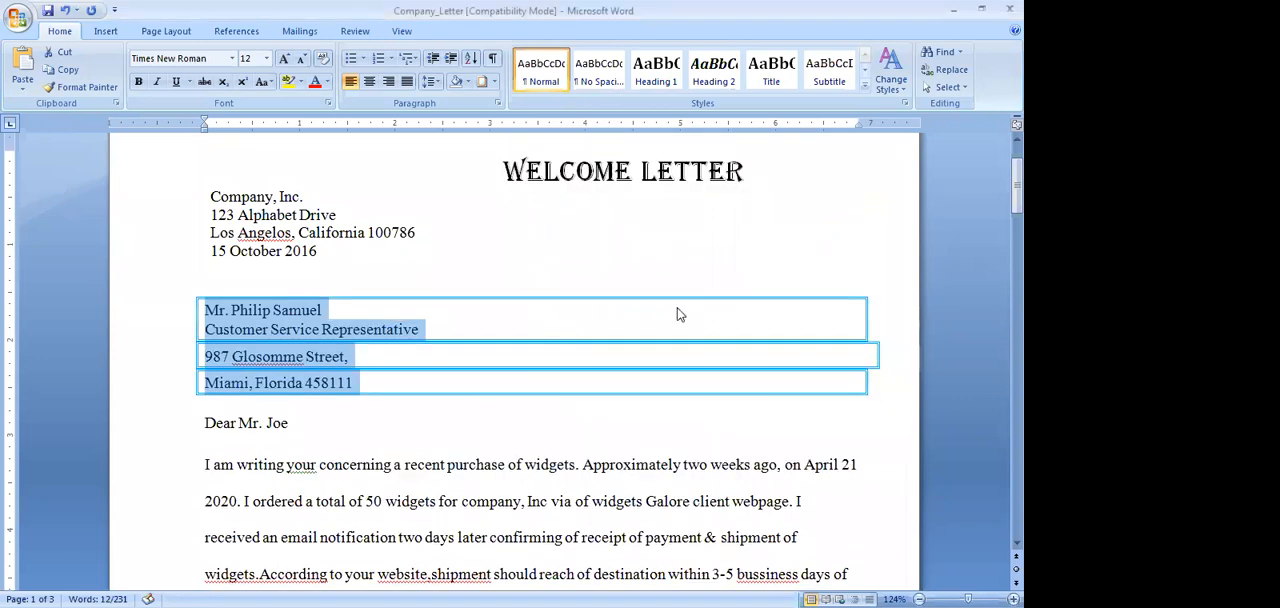
left_click(681, 256)
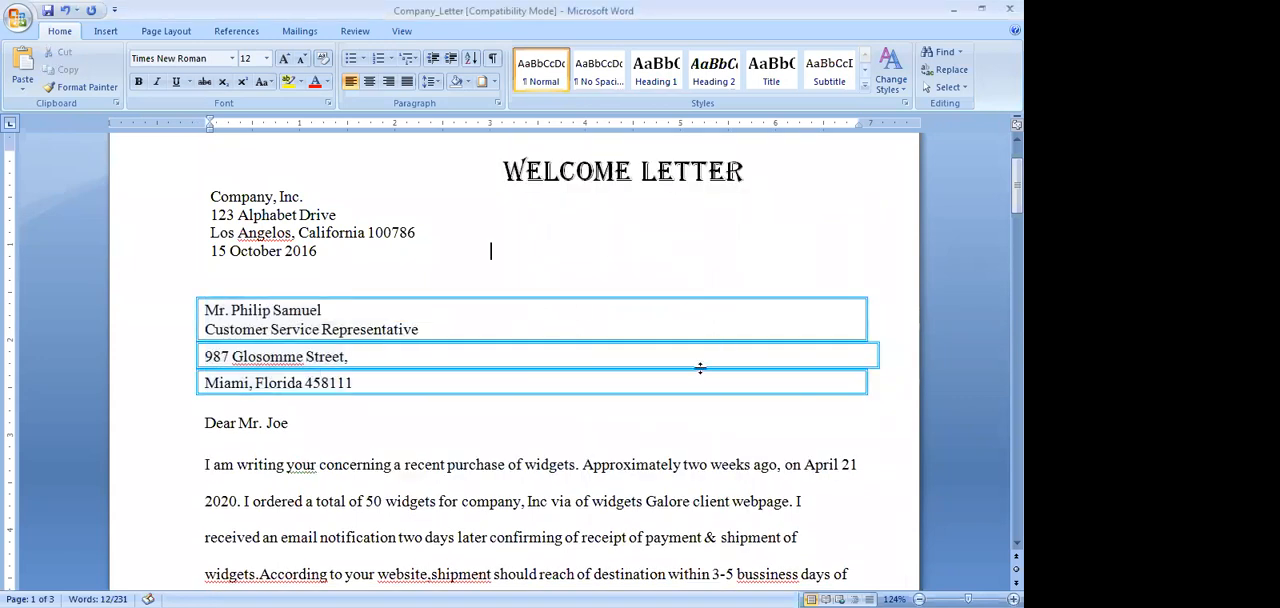
Remove the paragraph border from the four-line recipient address block
left_click_drag(207, 310, 456, 370)
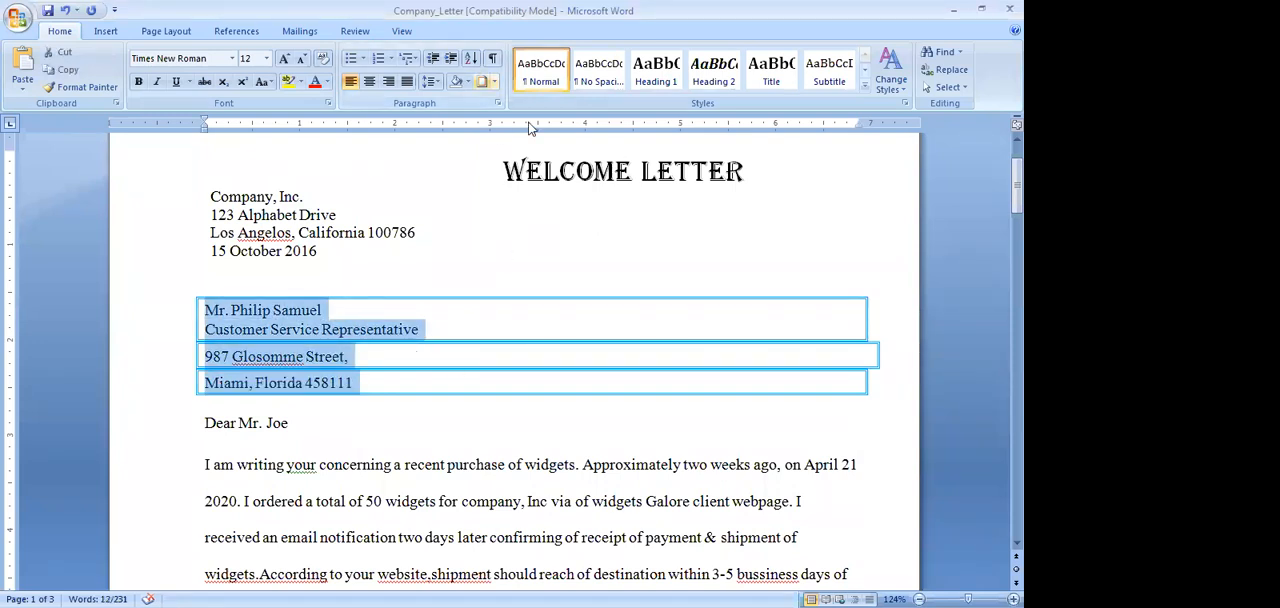
left_click(495, 82)
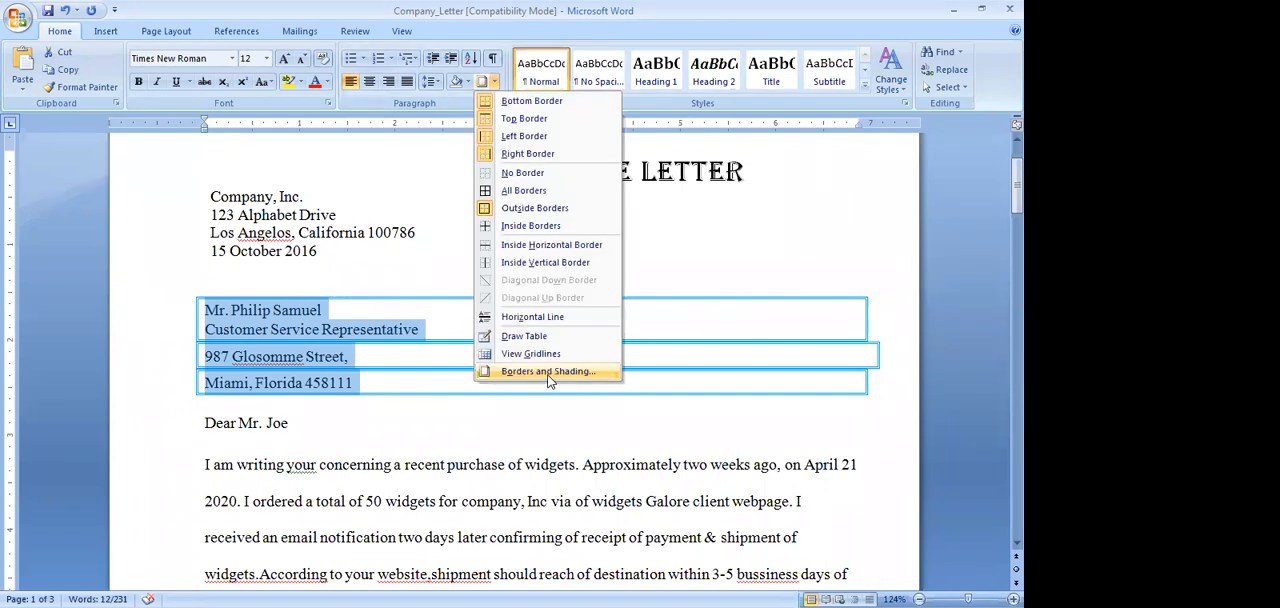
left_click(549, 371)
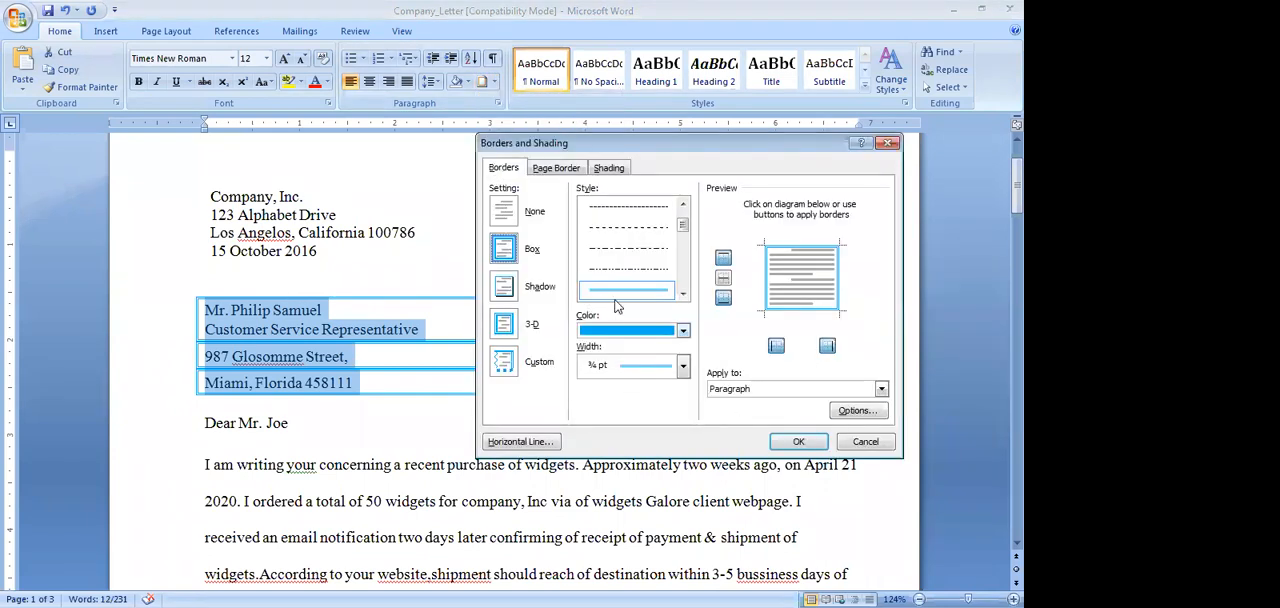
left_click(506, 214)
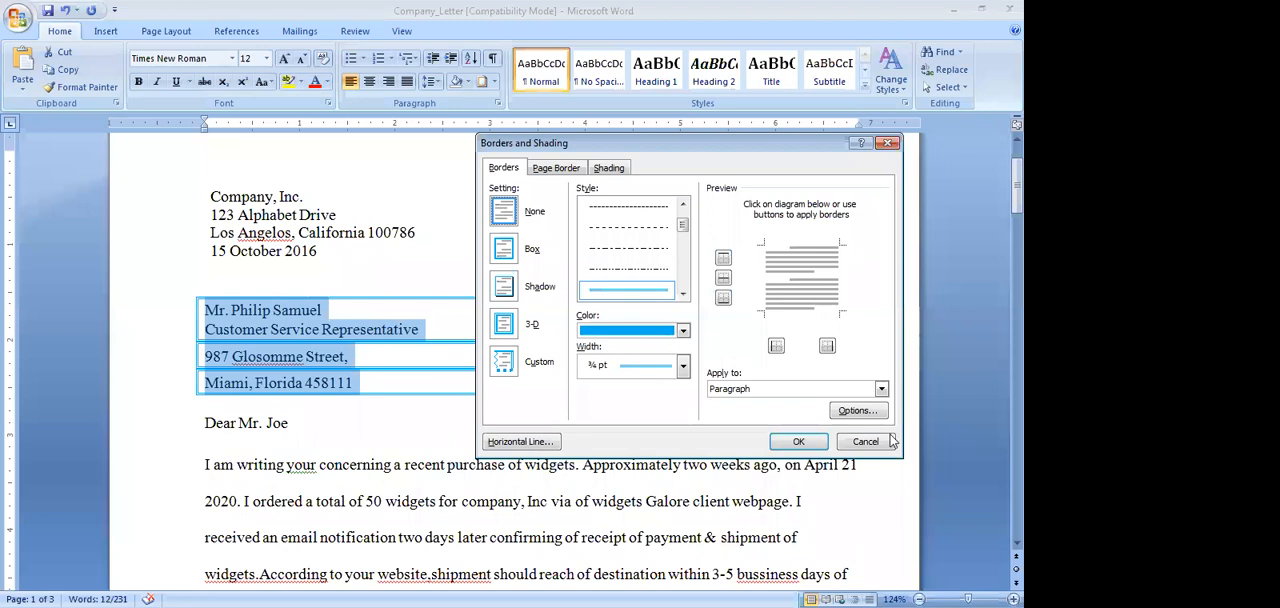
key("Return")
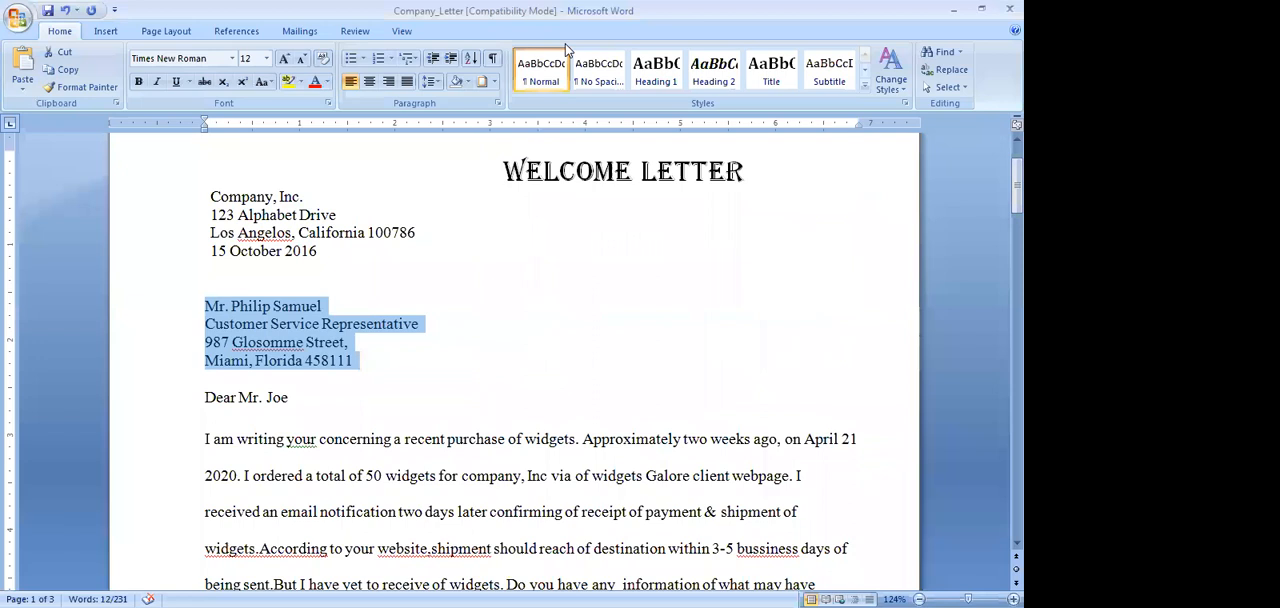
Start a page border for the whole document using the Shadow setting
left_click(494, 82)
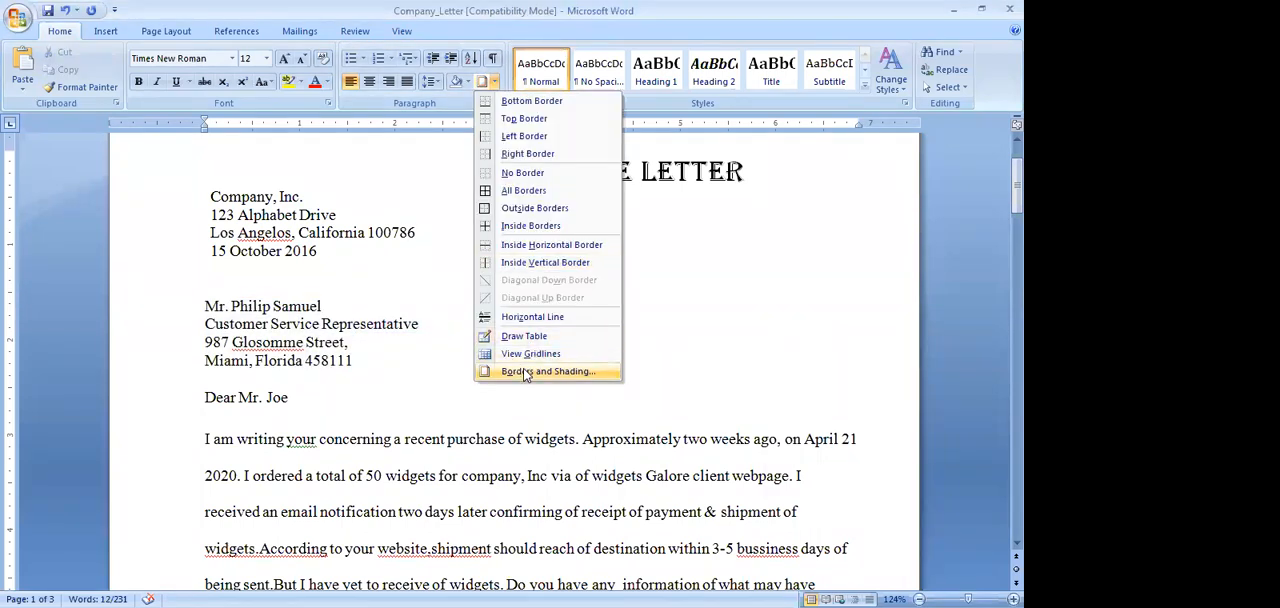
left_click(525, 372)
left_click(556, 168)
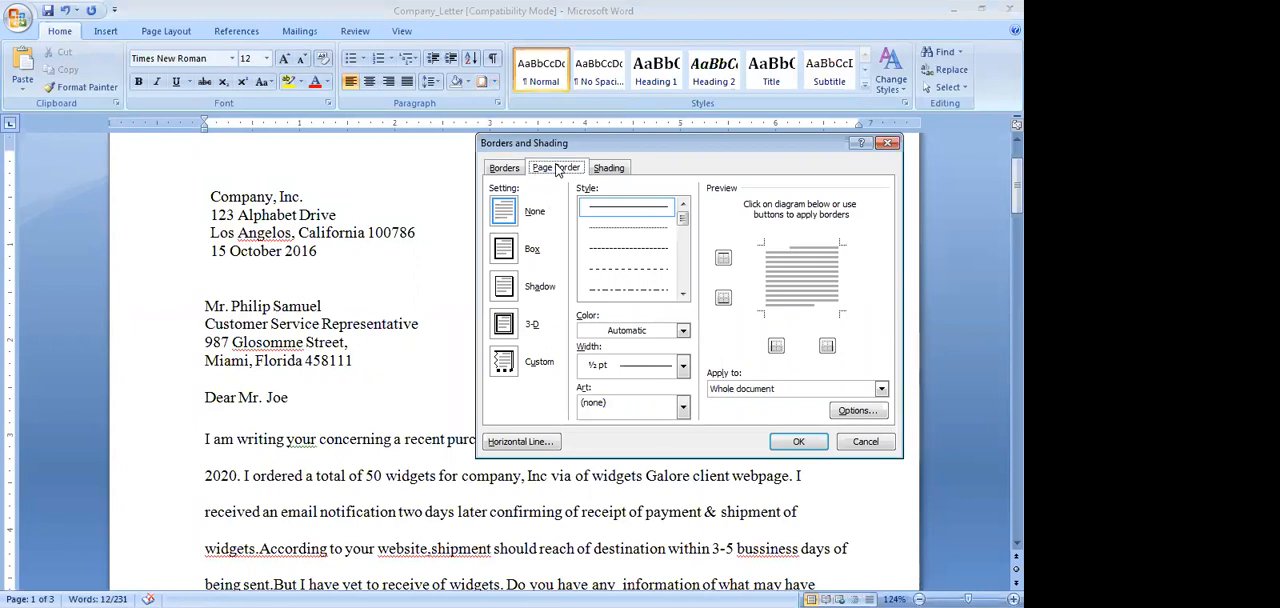
left_click(504, 287)
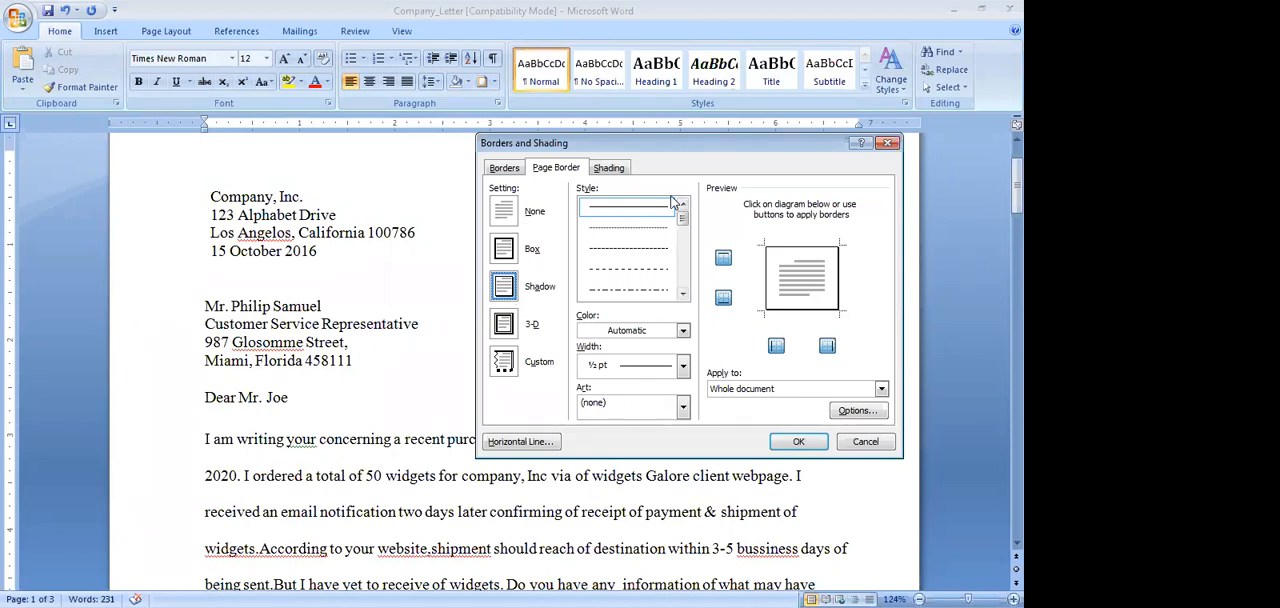
Try several line styles for the page border and settle on the thin double-line style
left_click(683, 294)
left_click(683, 294)
left_click(683, 294)
left_click(683, 294)
left_click(630, 248)
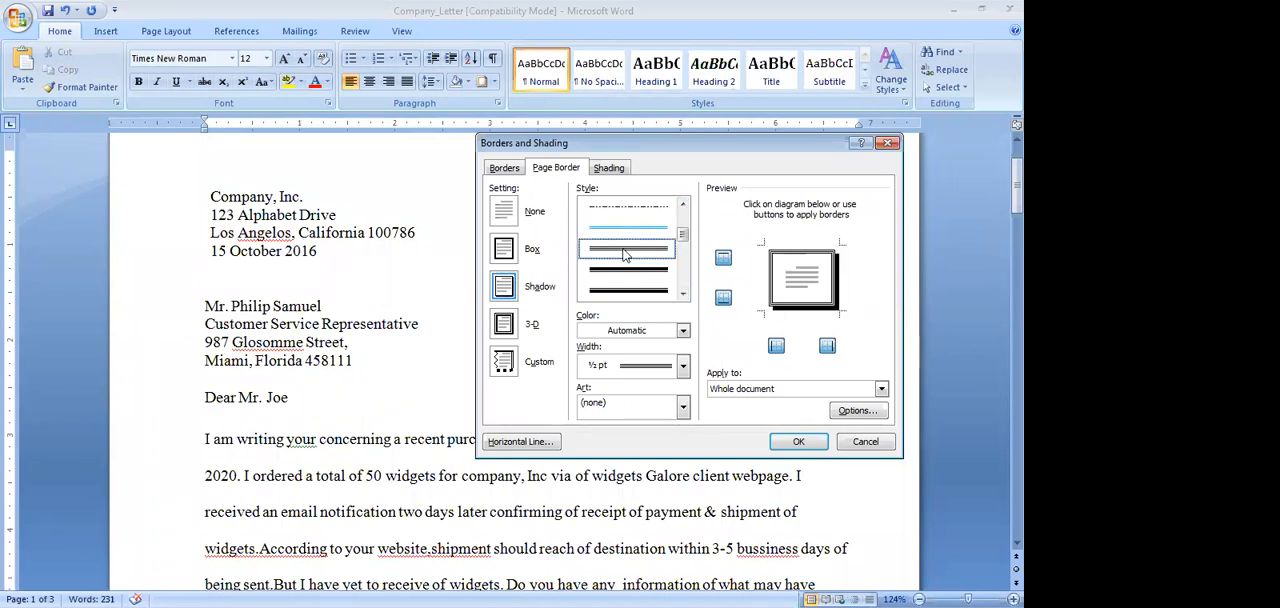
left_click(636, 272)
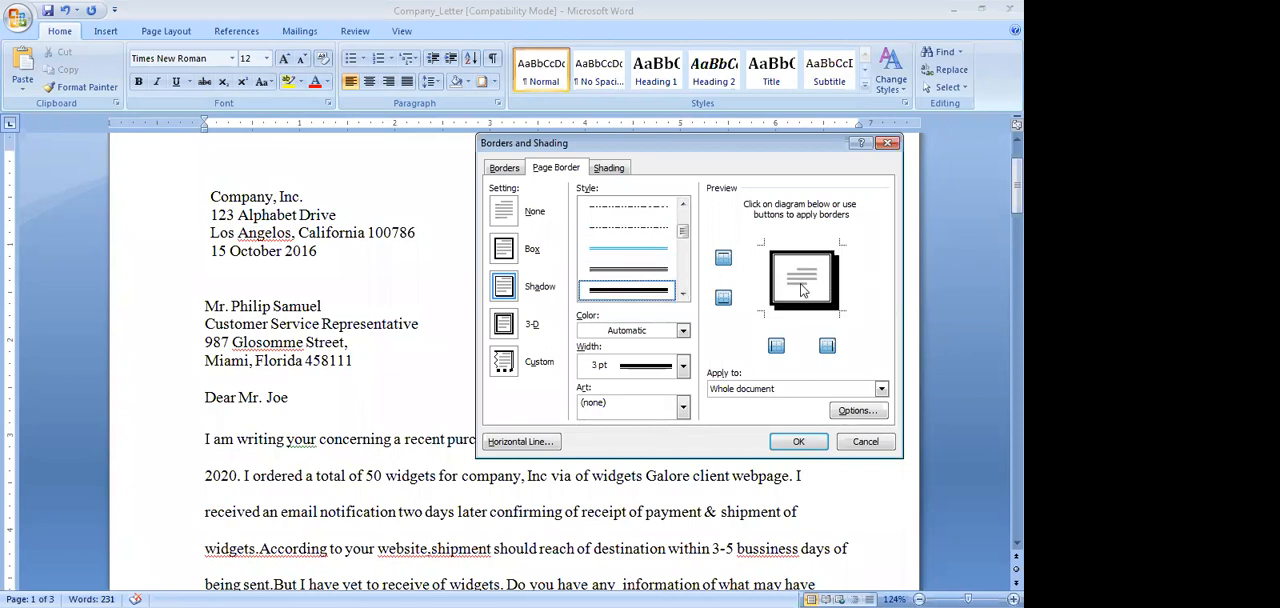
scroll(650, 240, "up", 3)
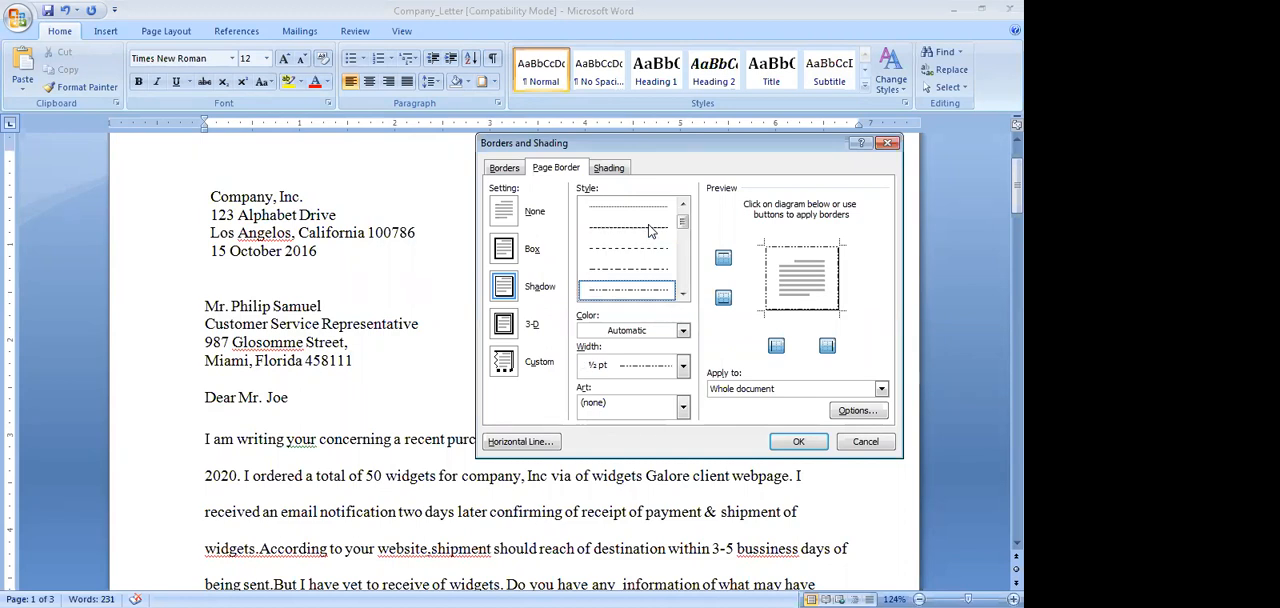
left_click(683, 295)
left_click(683, 295)
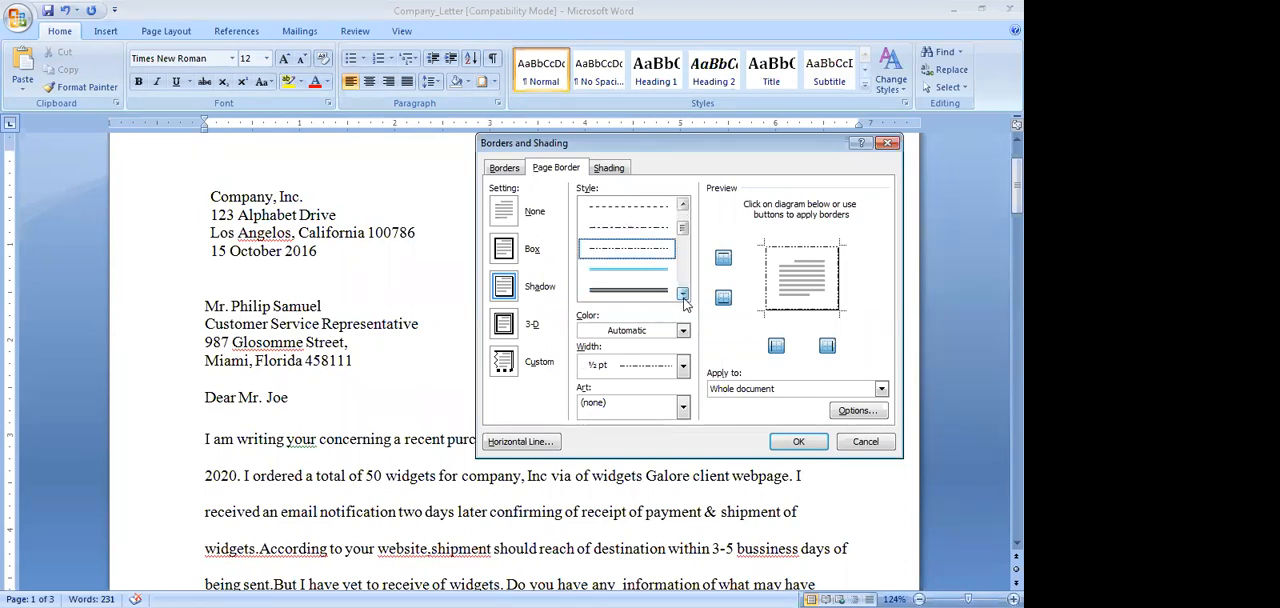
left_click(648, 290)
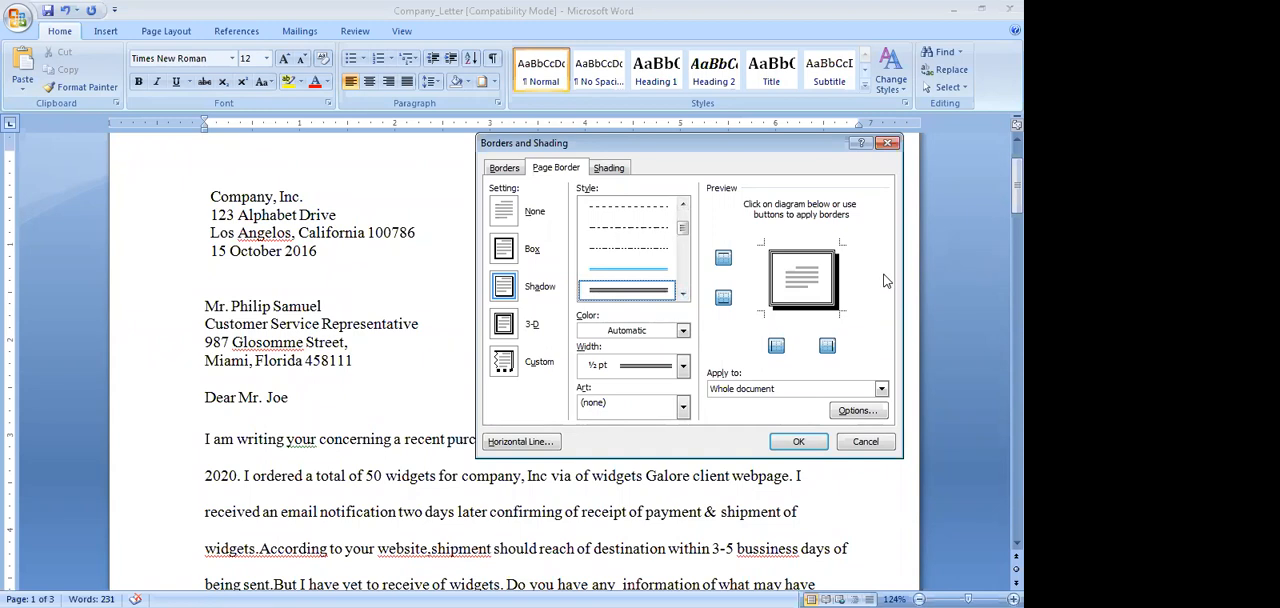
Color the page border light green and apply it to the whole document
left_click(684, 333)
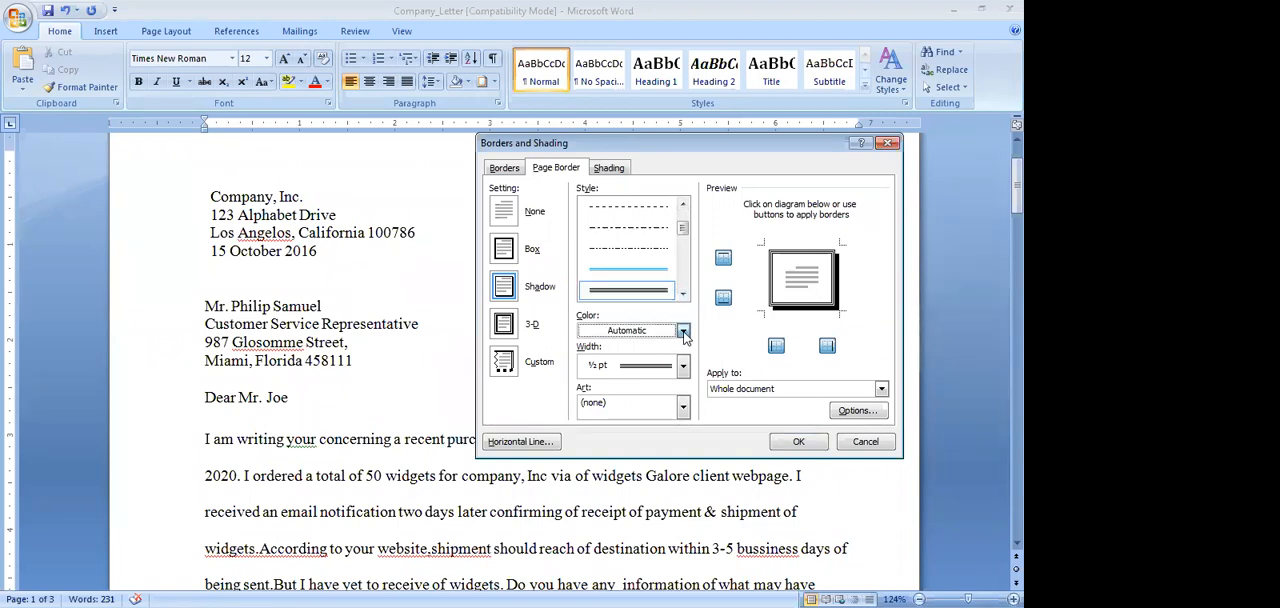
left_click(684, 333)
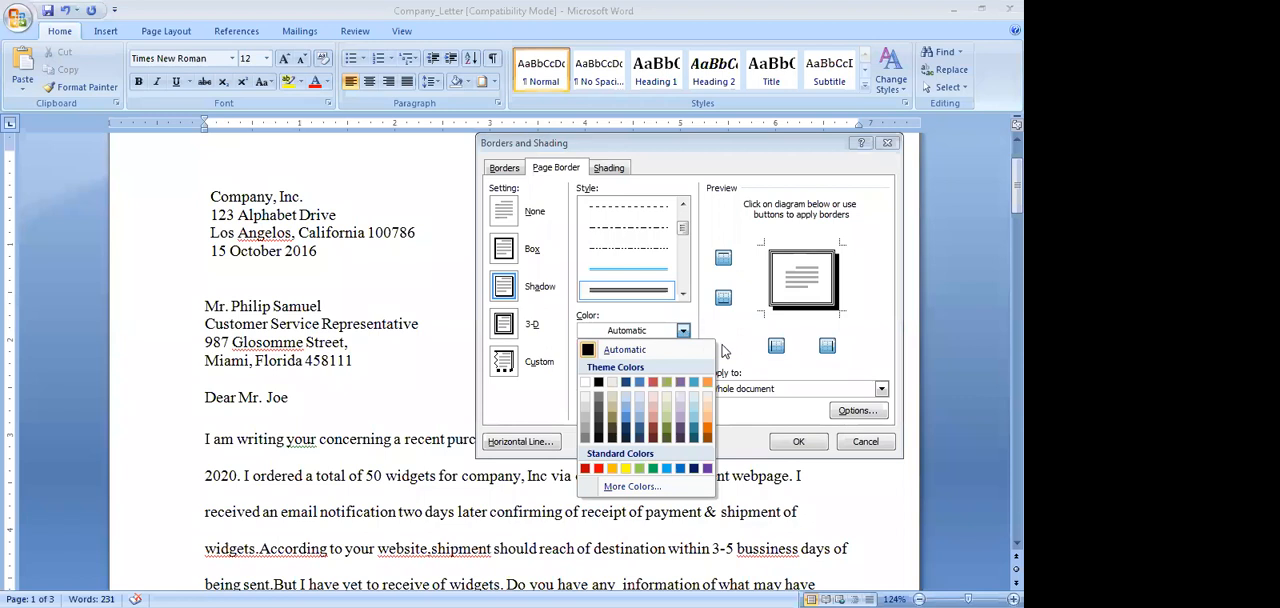
left_click(640, 469)
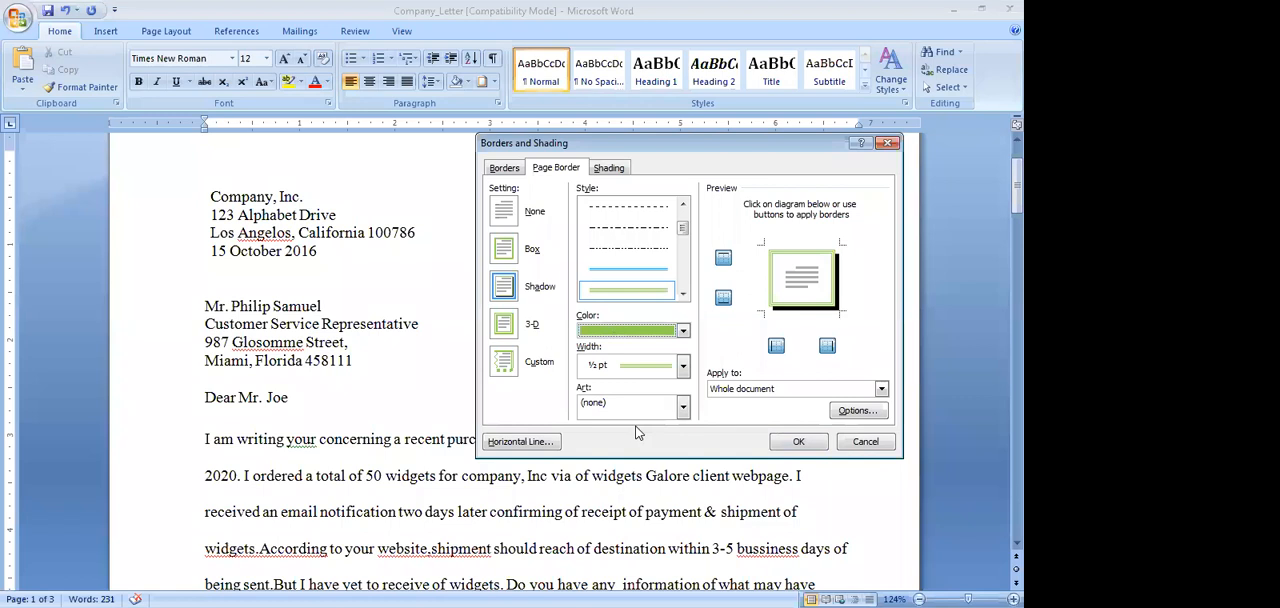
left_click(795, 442)
Examine how the page border looks around the letter's first page and the pages below
scroll(676, 360, "up", 2)
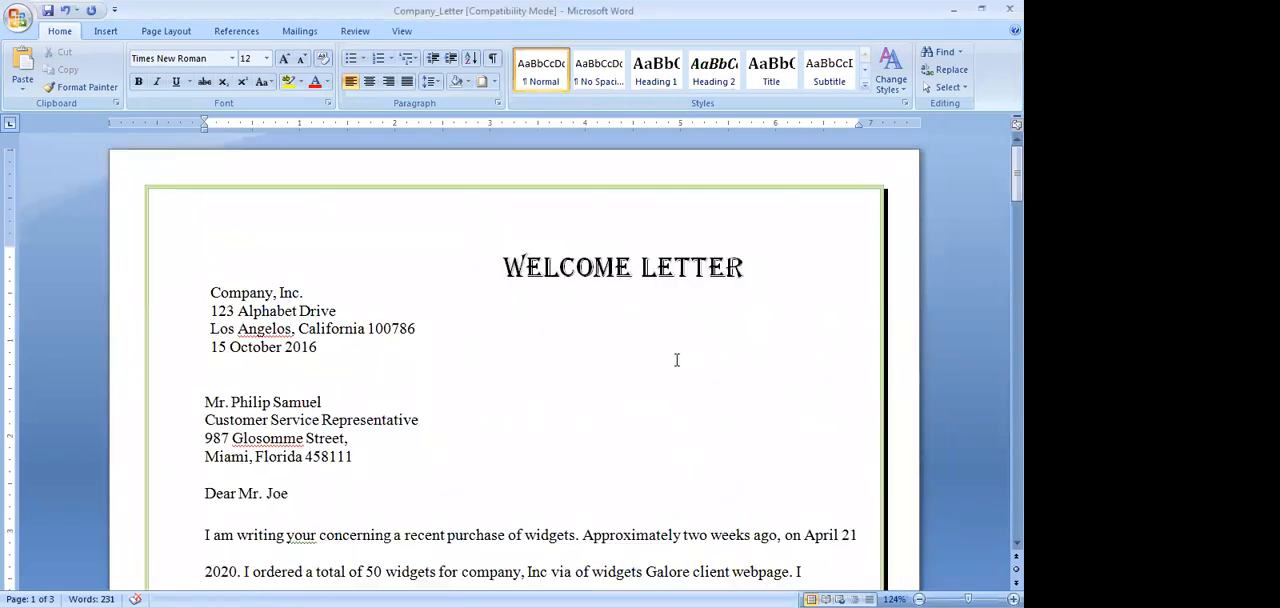
scroll(676, 360, "down", 1)
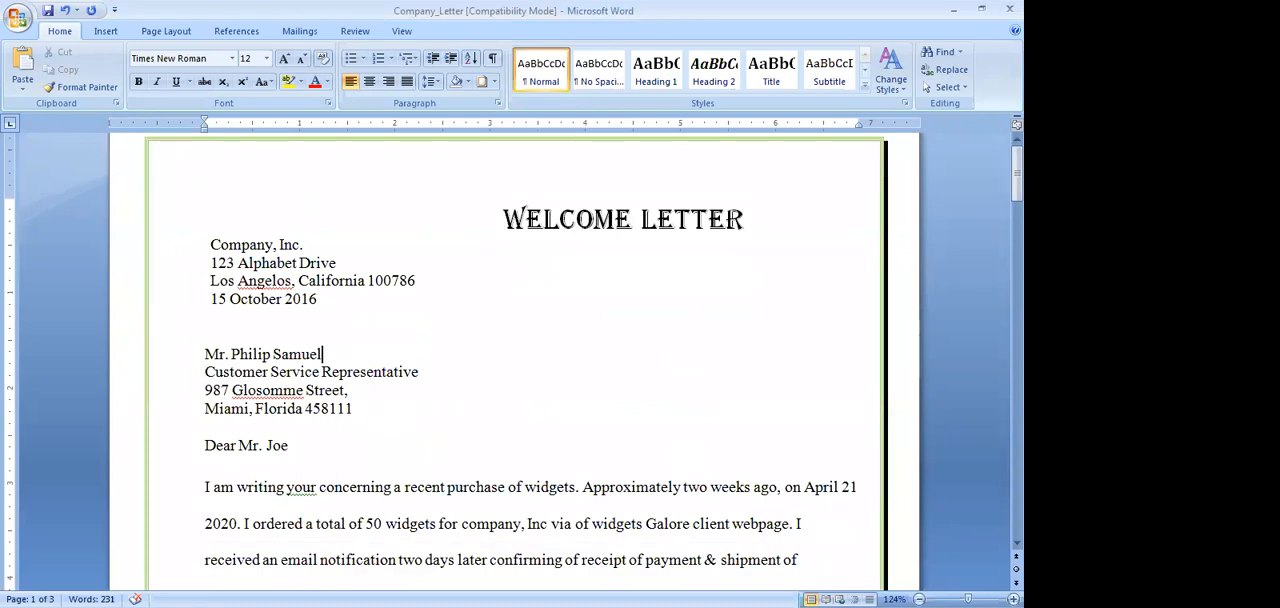
scroll(676, 360, "up", 2)
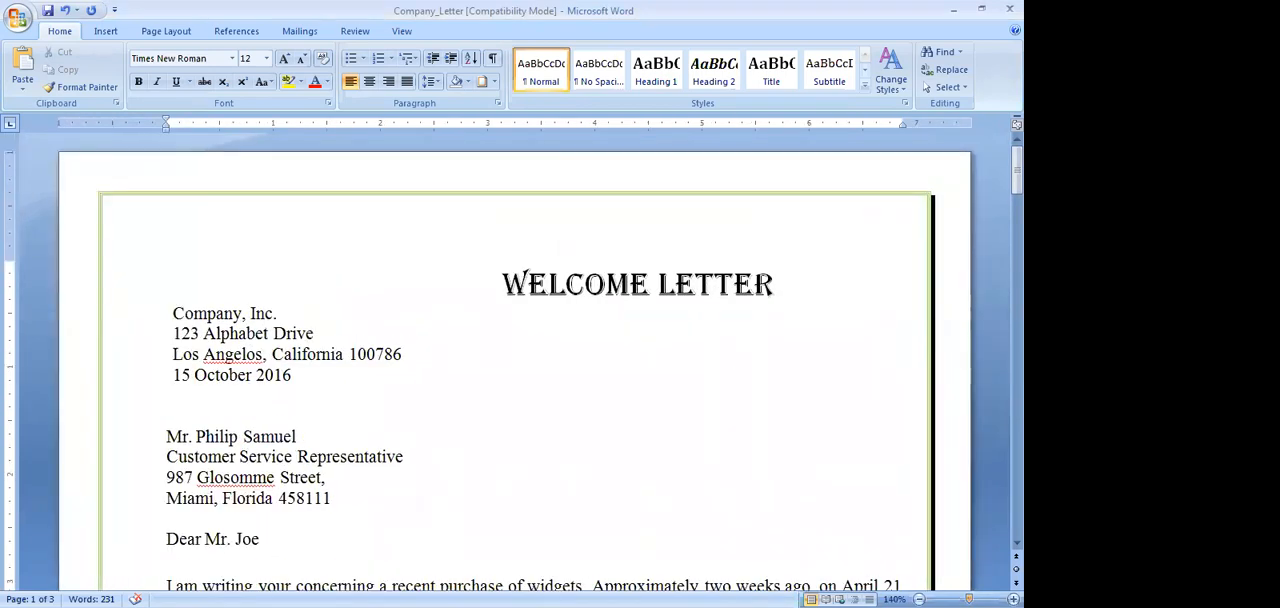
scroll(676, 360, "down", 3)
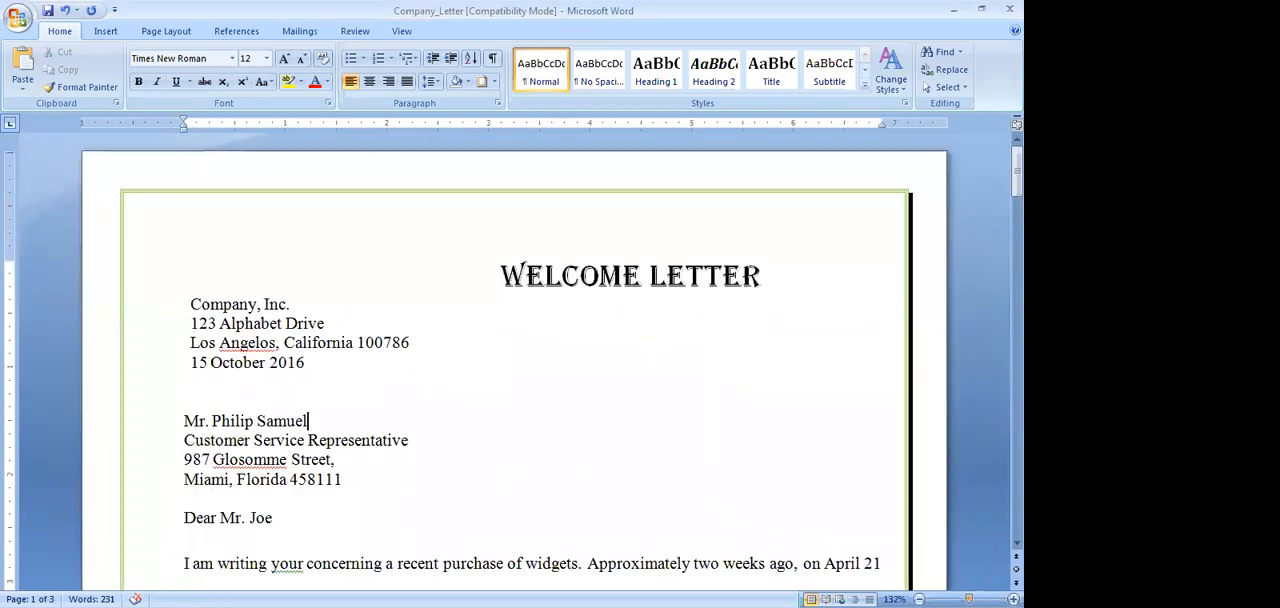
scroll(676, 360, "up", 3)
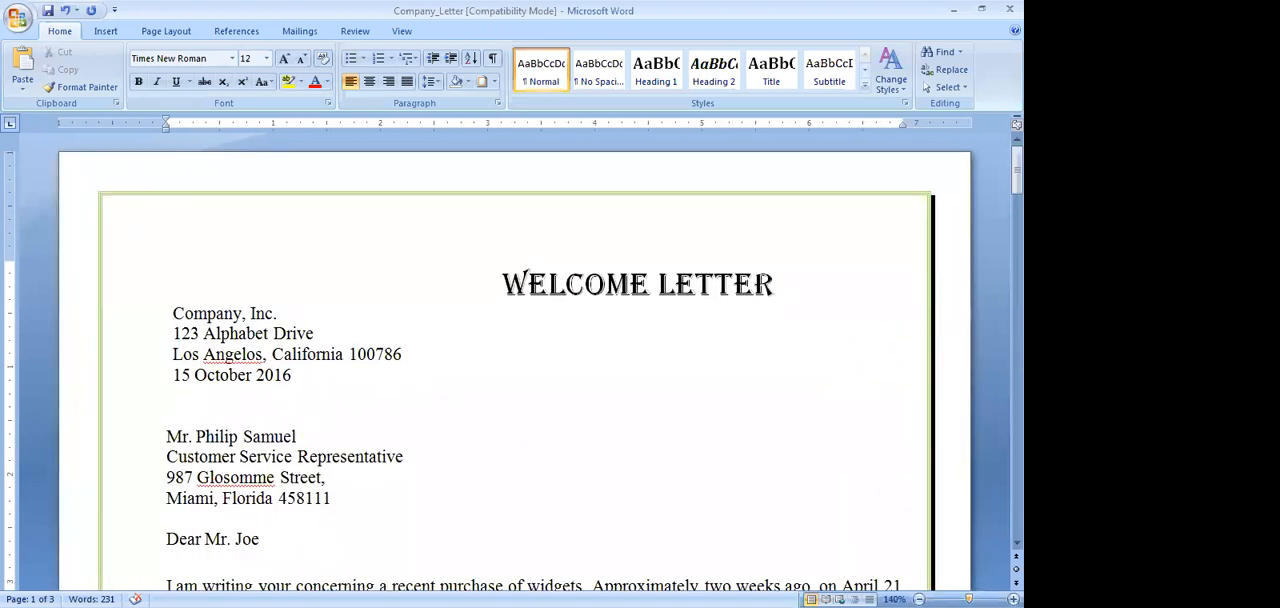
scroll(800, 542, "down", 1)
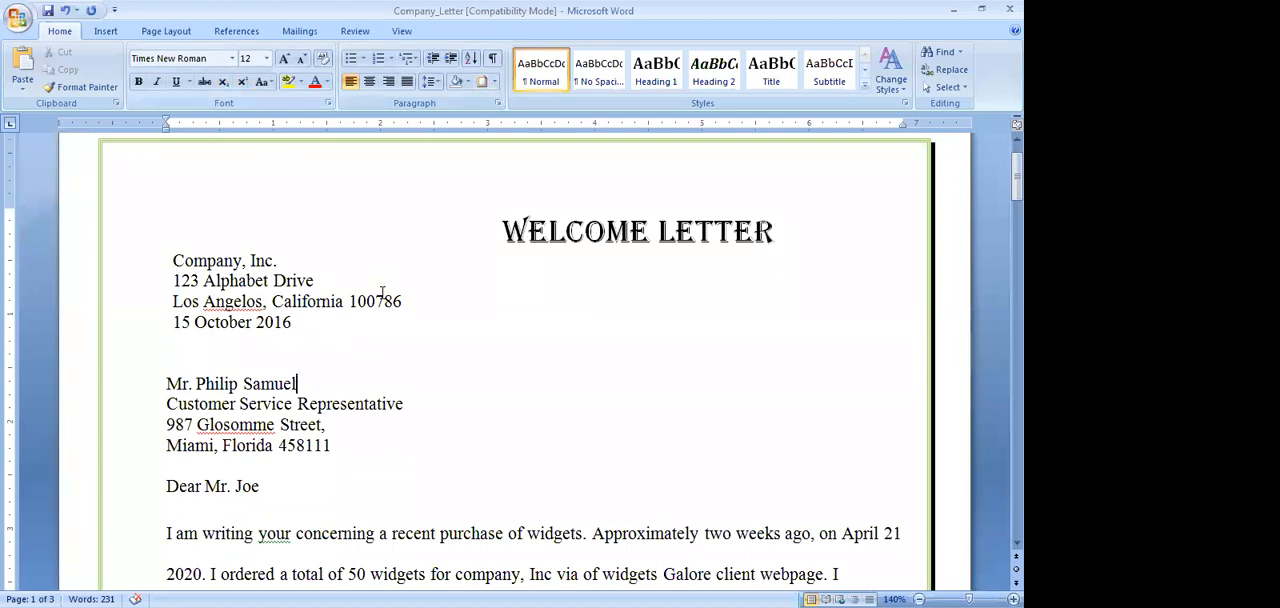
scroll(382, 292, "down", 3)
scroll(382, 292, "down", 20)
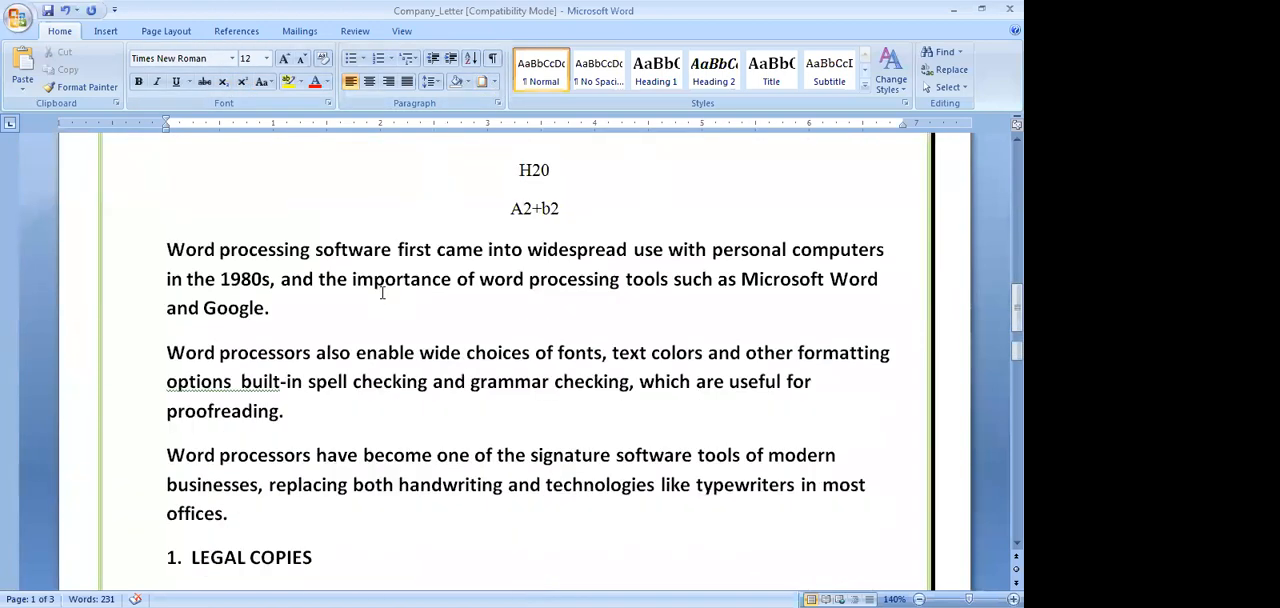
Set the font size of the "H20" line below the word processing diagram to 26
scroll(382, 292, "up", 3)
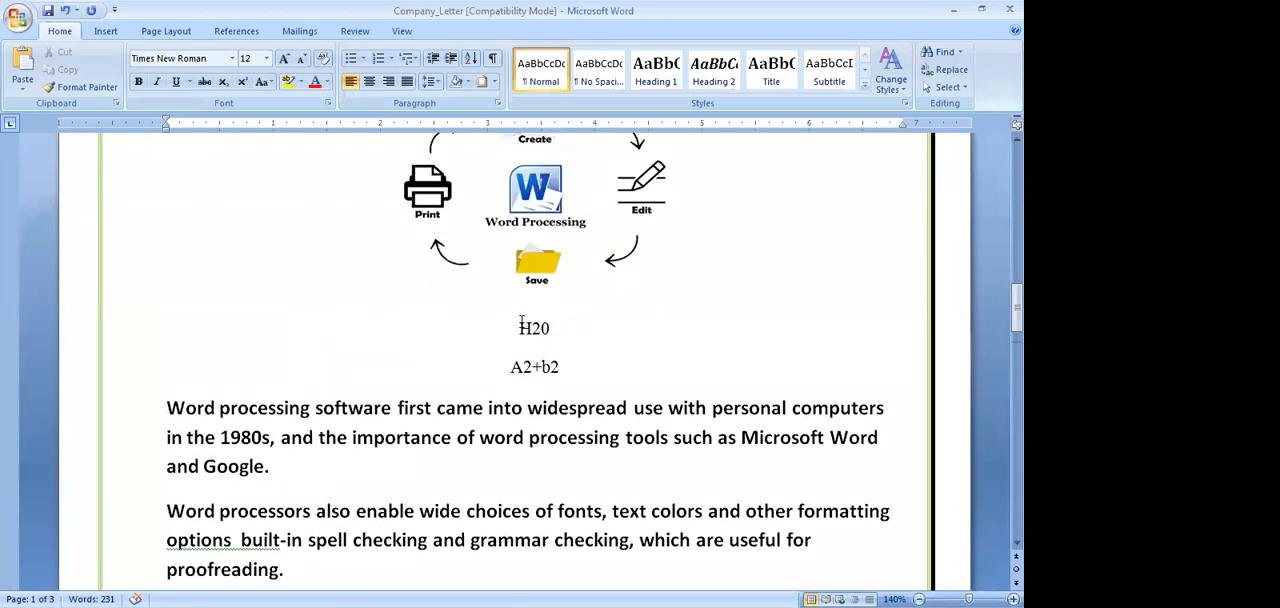
left_click_drag(518, 326, 551, 326)
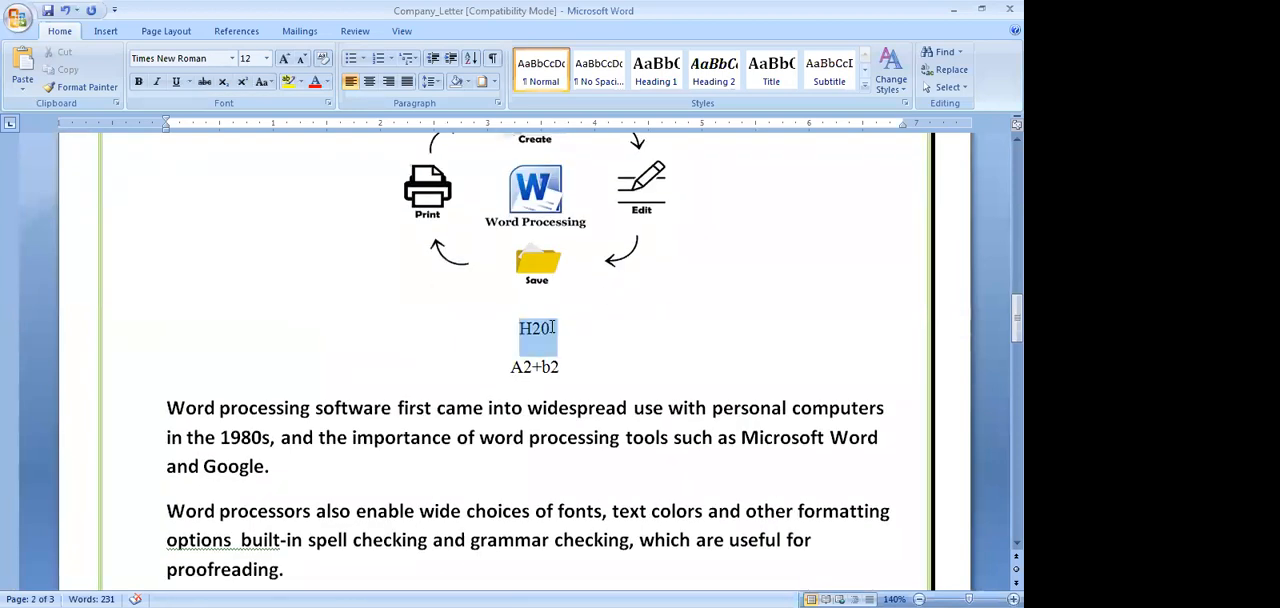
left_click(267, 59)
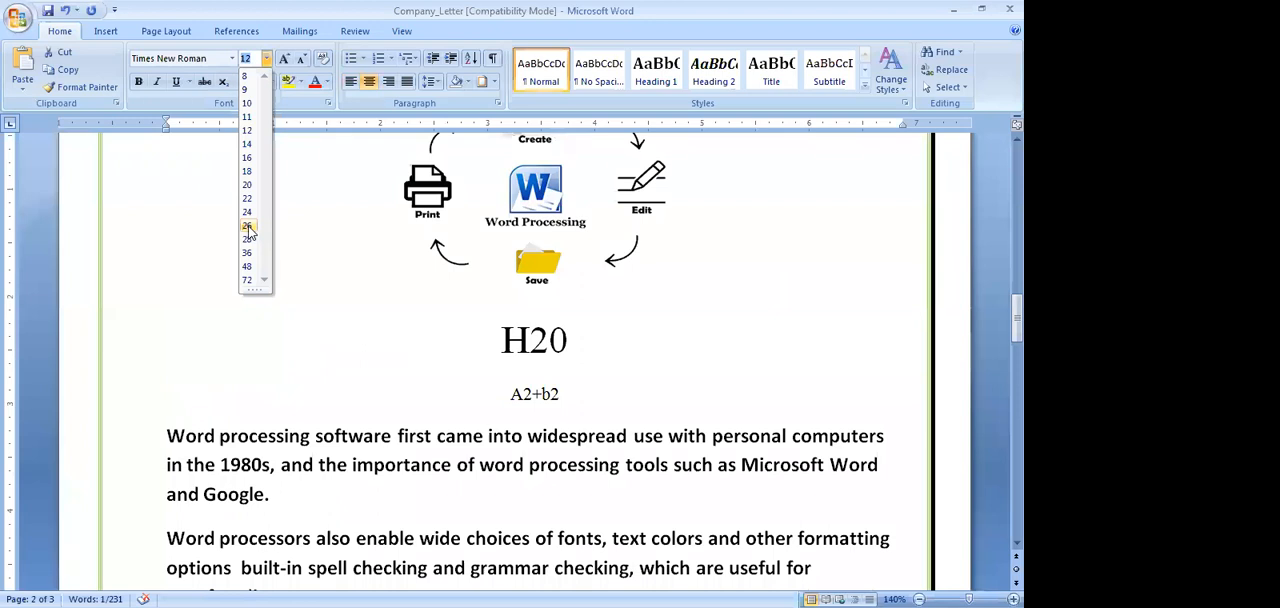
left_click(248, 226)
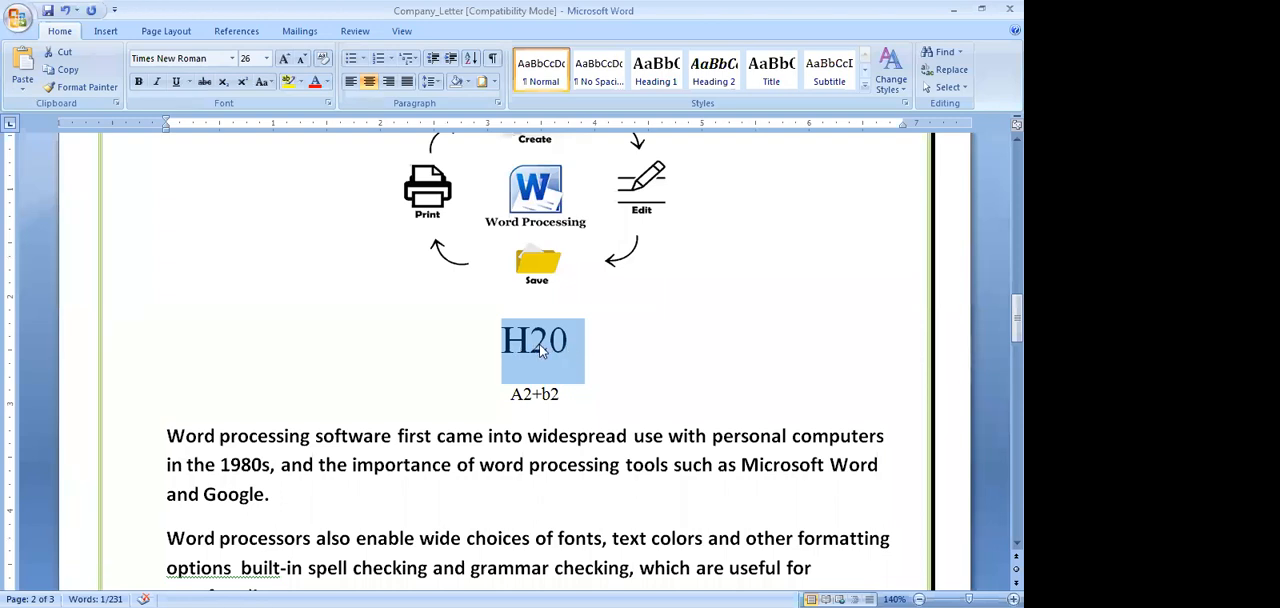
left_click(628, 361)
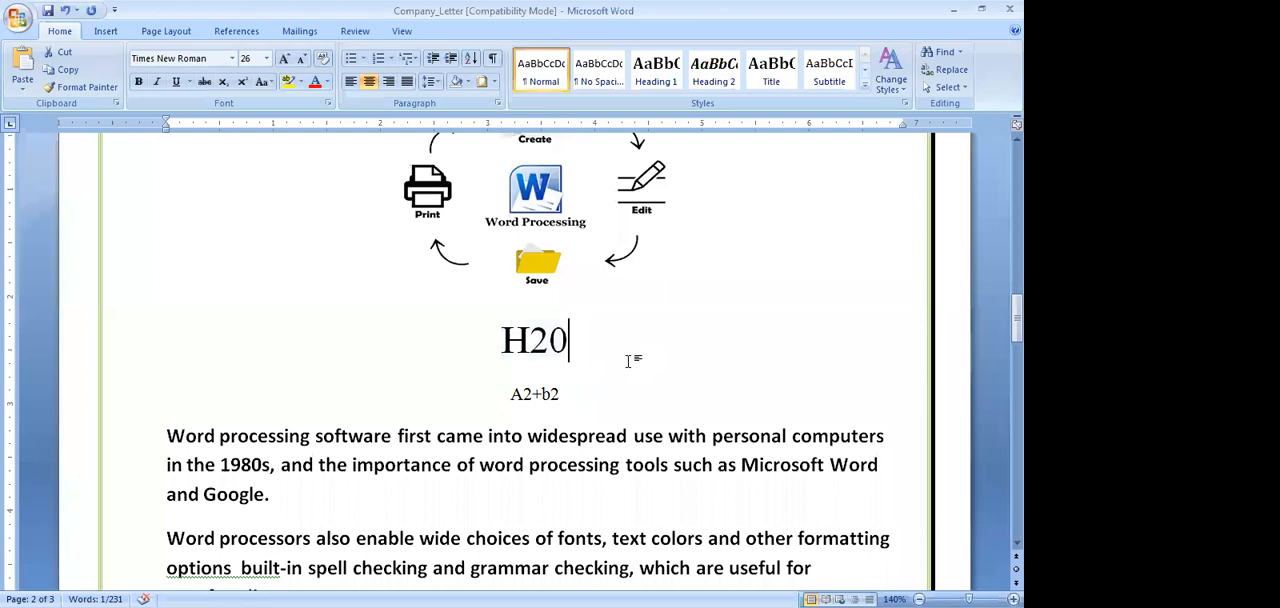
Make the 2 in "H20" subscript and set the whole formula's font size to 28
left_click_drag(530, 341, 549, 341)
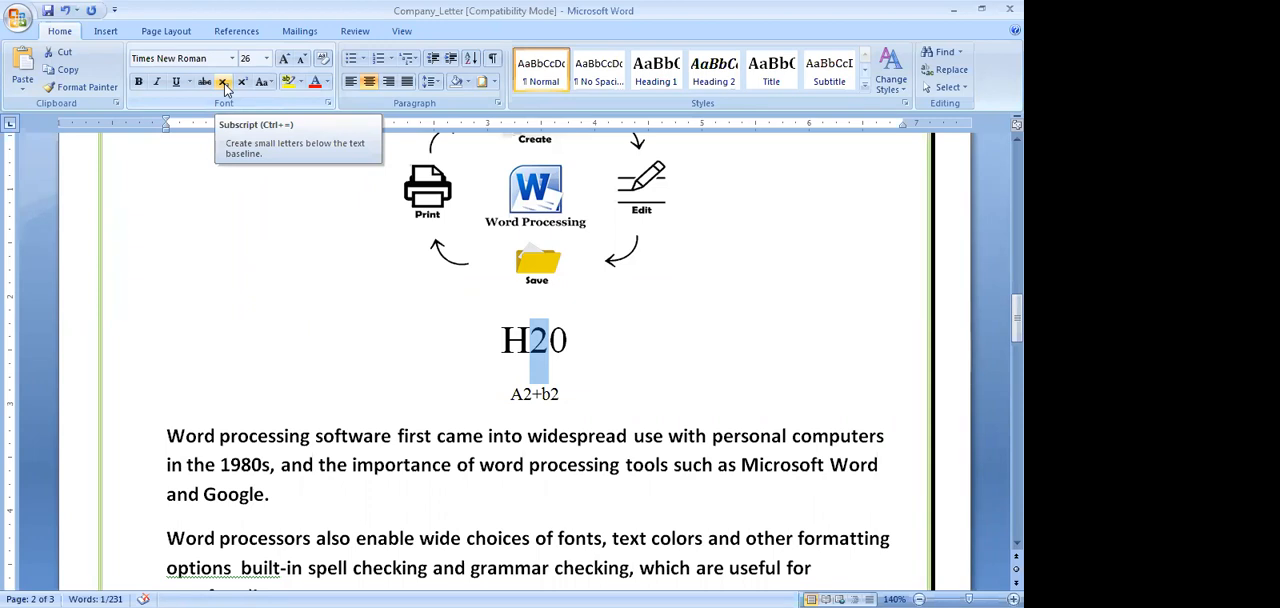
left_click(224, 84)
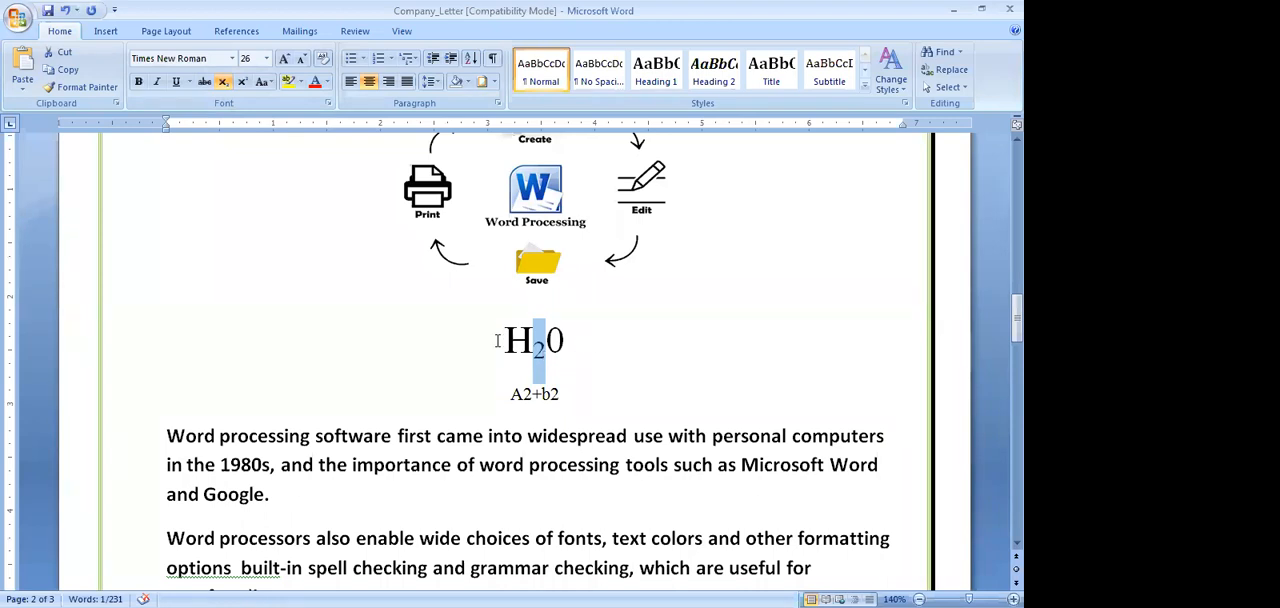
left_click_drag(482, 342, 580, 342)
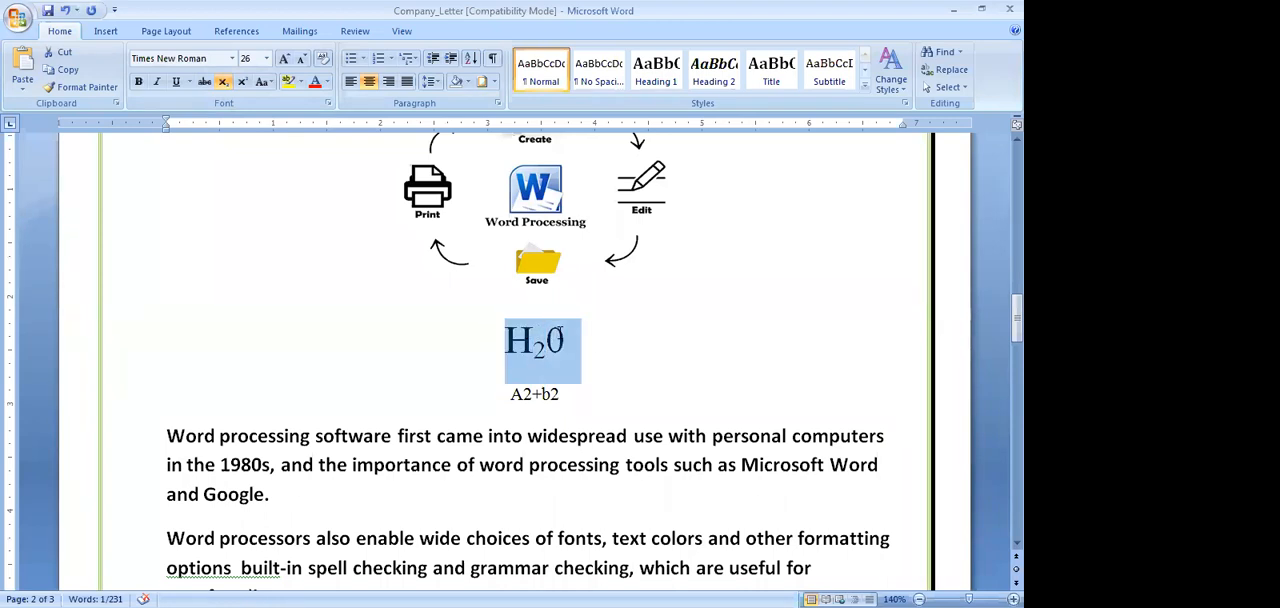
left_click(267, 62)
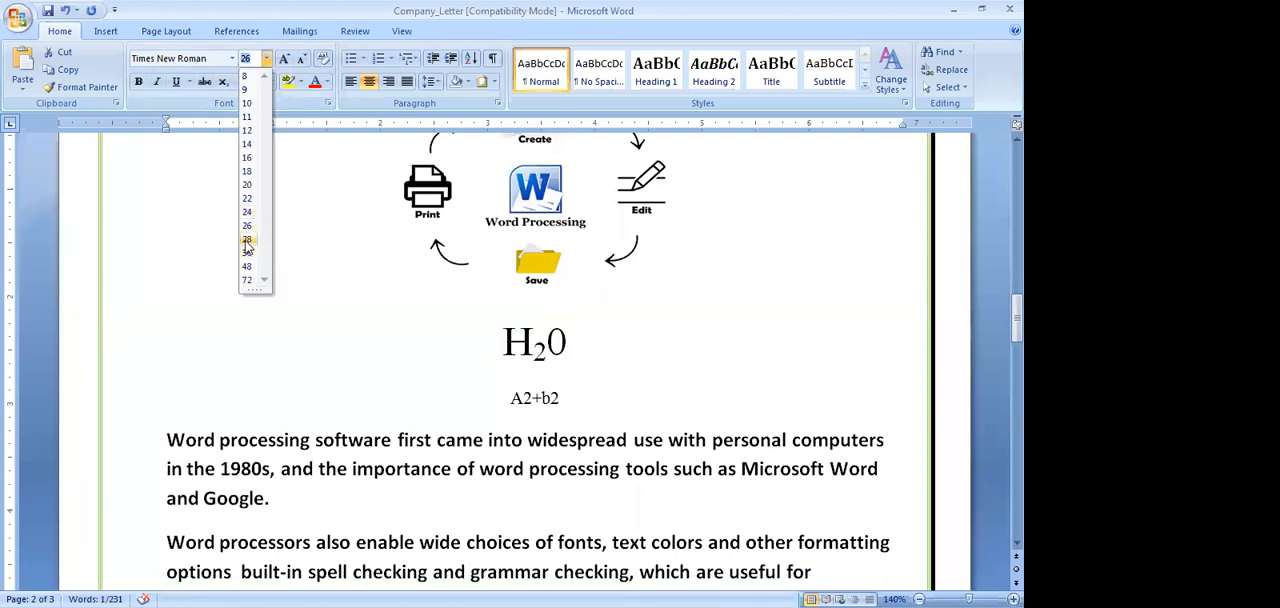
left_click(250, 241)
left_click(605, 360)
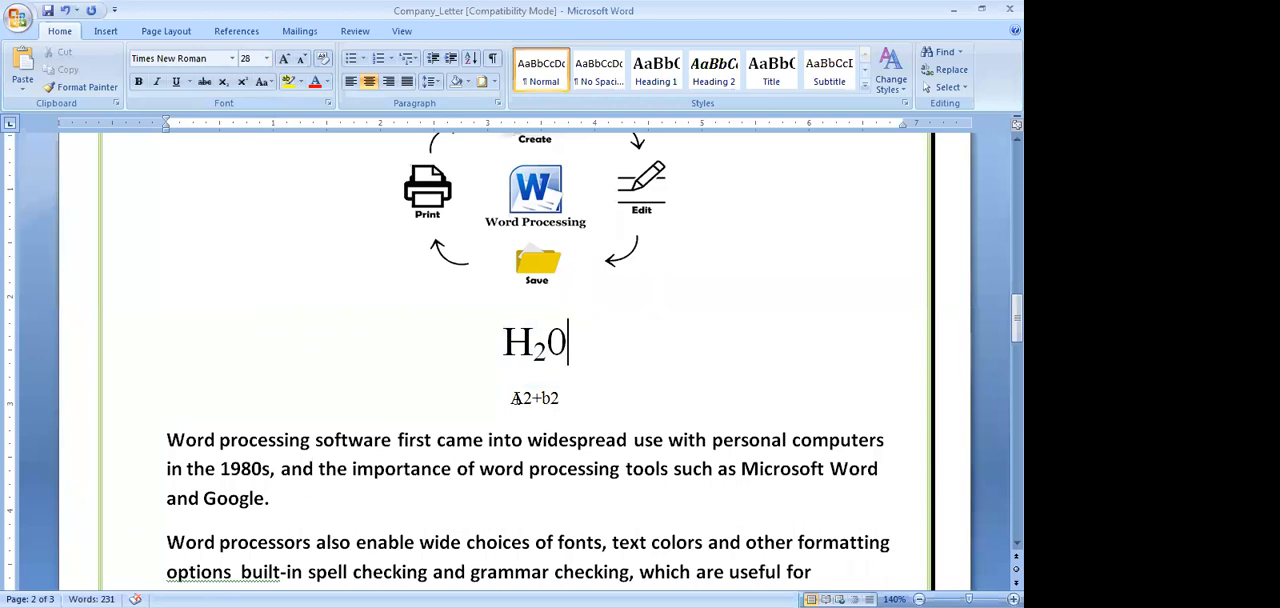
Enlarge the "A2+b2" text below the H20 formula to font size 28
left_click_drag(512, 398, 552, 397)
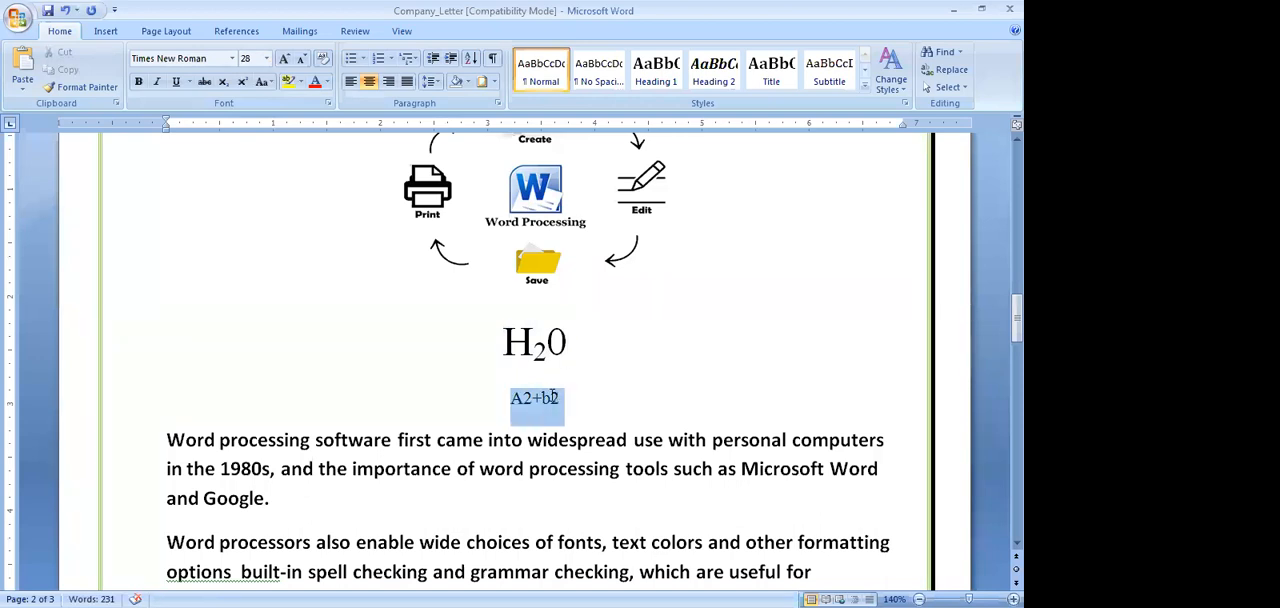
left_click(285, 59)
left_click(285, 59)
left_click(285, 59)
left_click(285, 59)
left_click(285, 59)
left_click(285, 59)
left_click(285, 59)
left_click(285, 59)
left_click(680, 405)
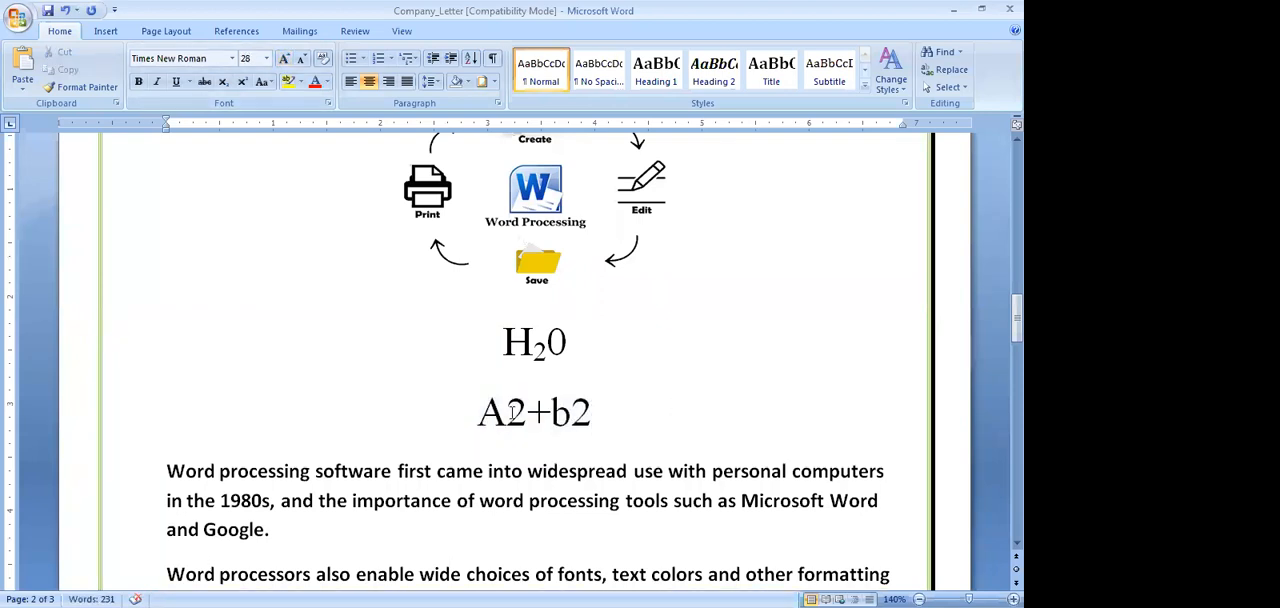
Make both 2s in the "A2+b2" text superscript
left_click_drag(507, 411, 524, 411)
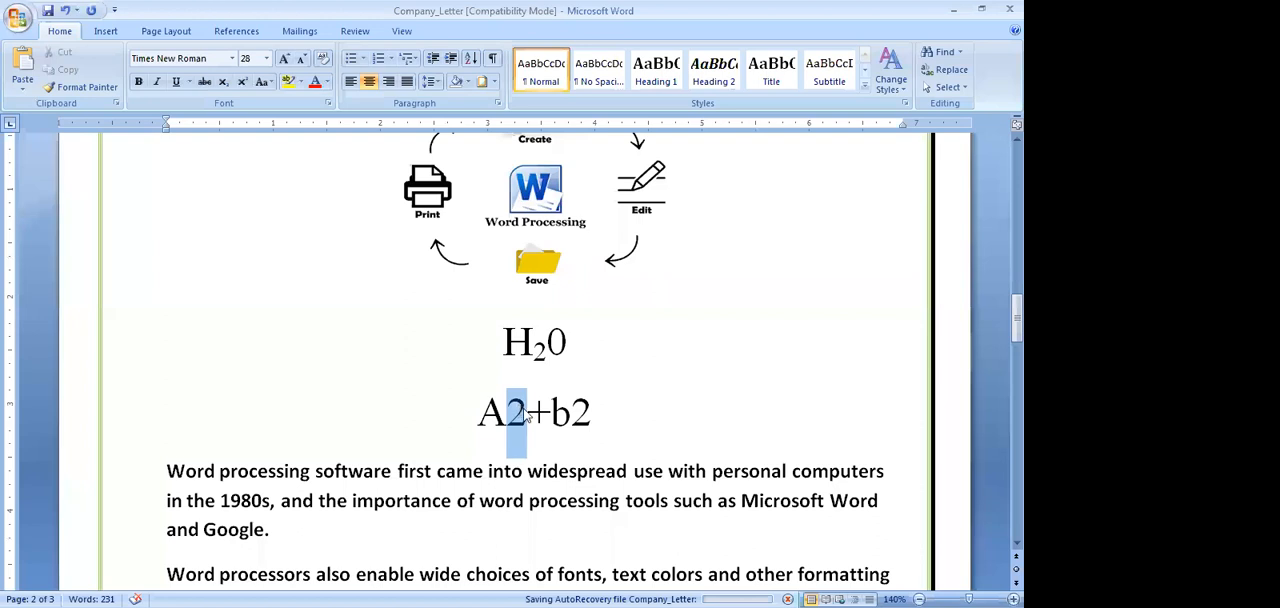
left_click_drag(577, 411, 590, 412)
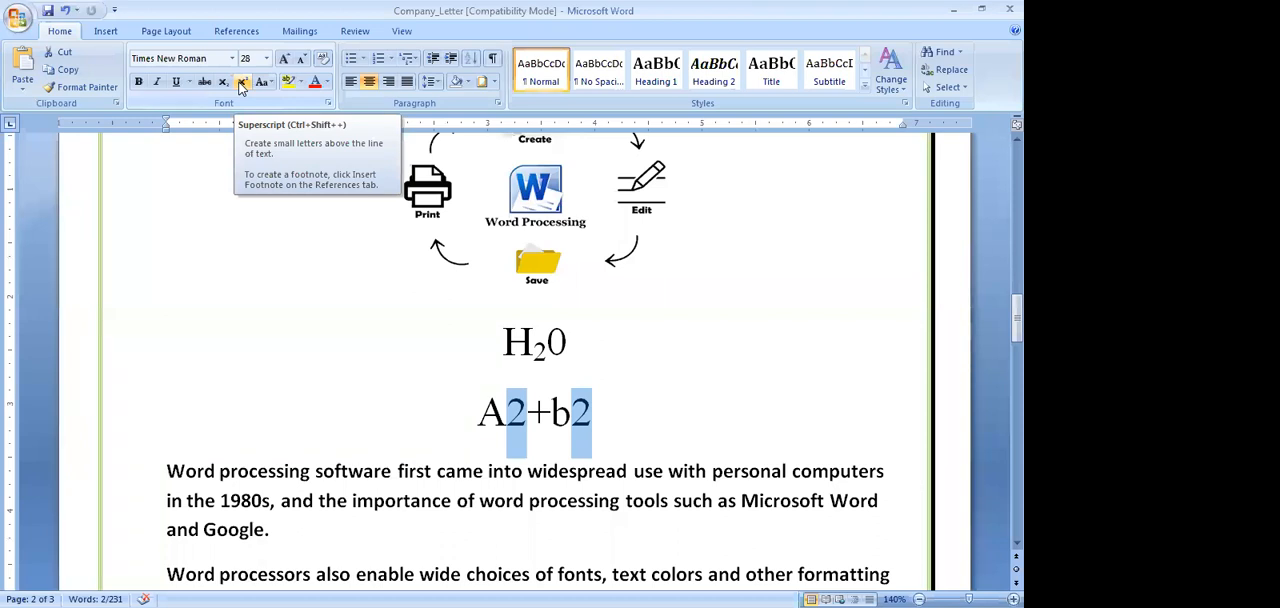
left_click(241, 87)
left_click(656, 423)
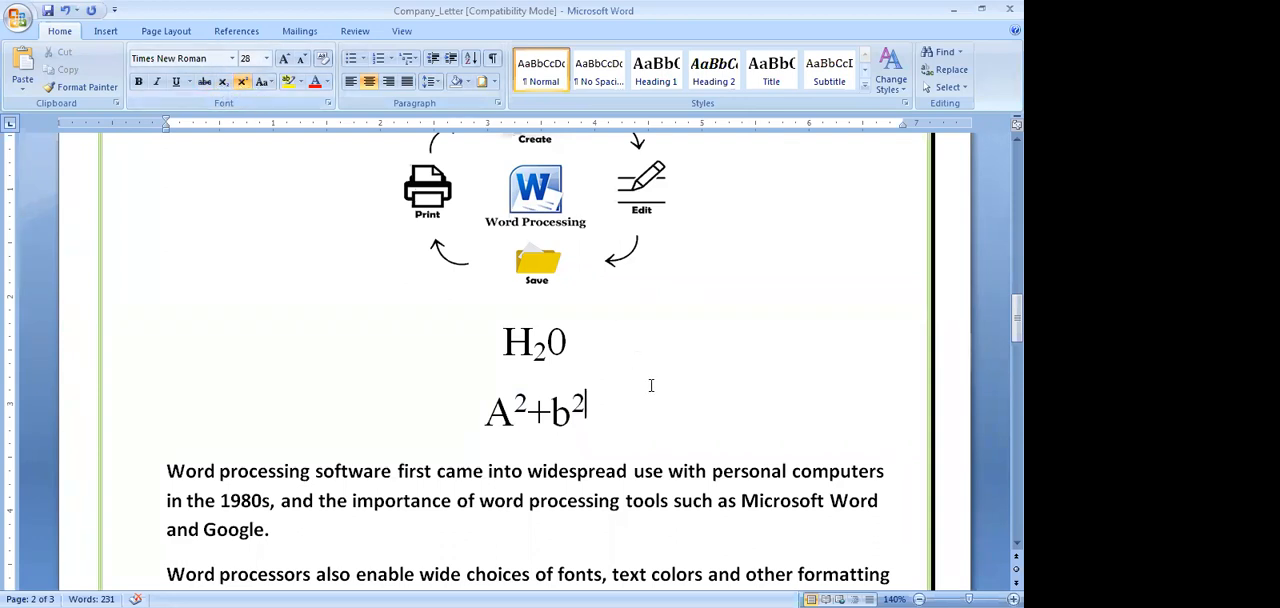
Set the line spacing of the "A2+b2" line to 2.0
scroll(651, 385, "up", 15)
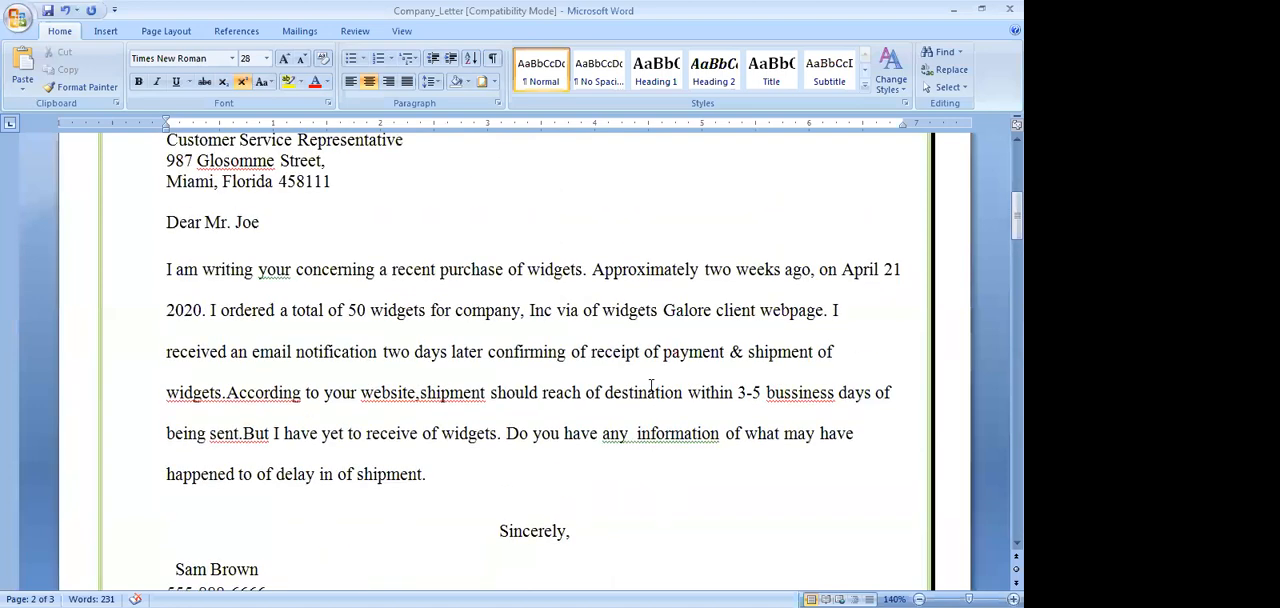
scroll(651, 385, "up", 5)
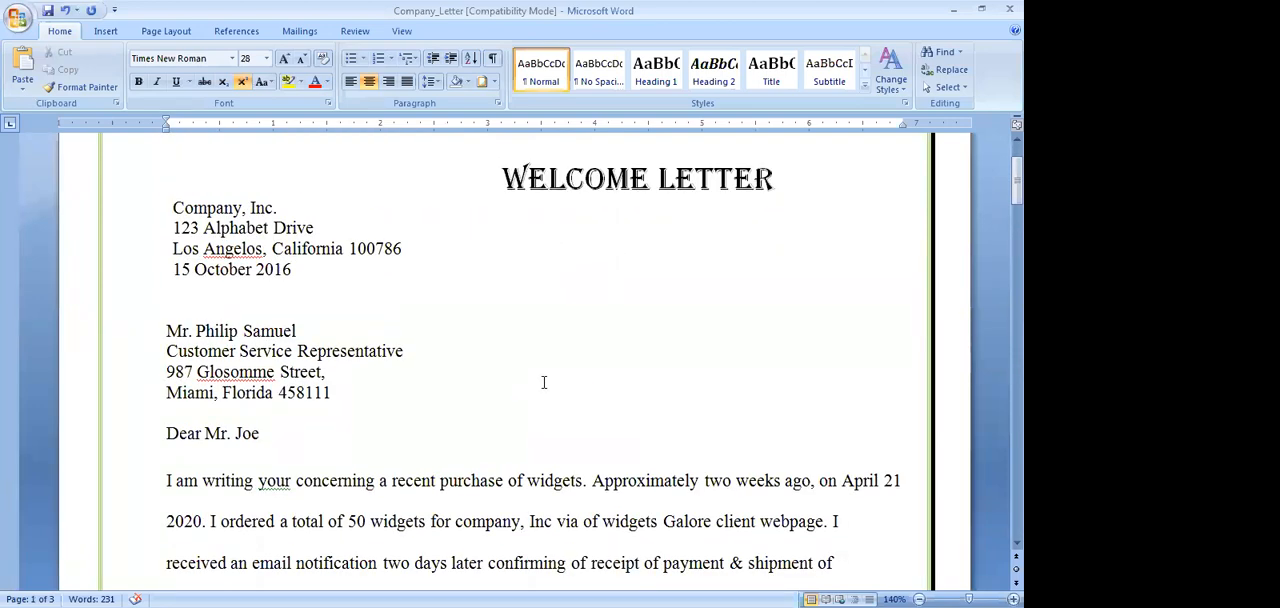
scroll(544, 382, "down", 5)
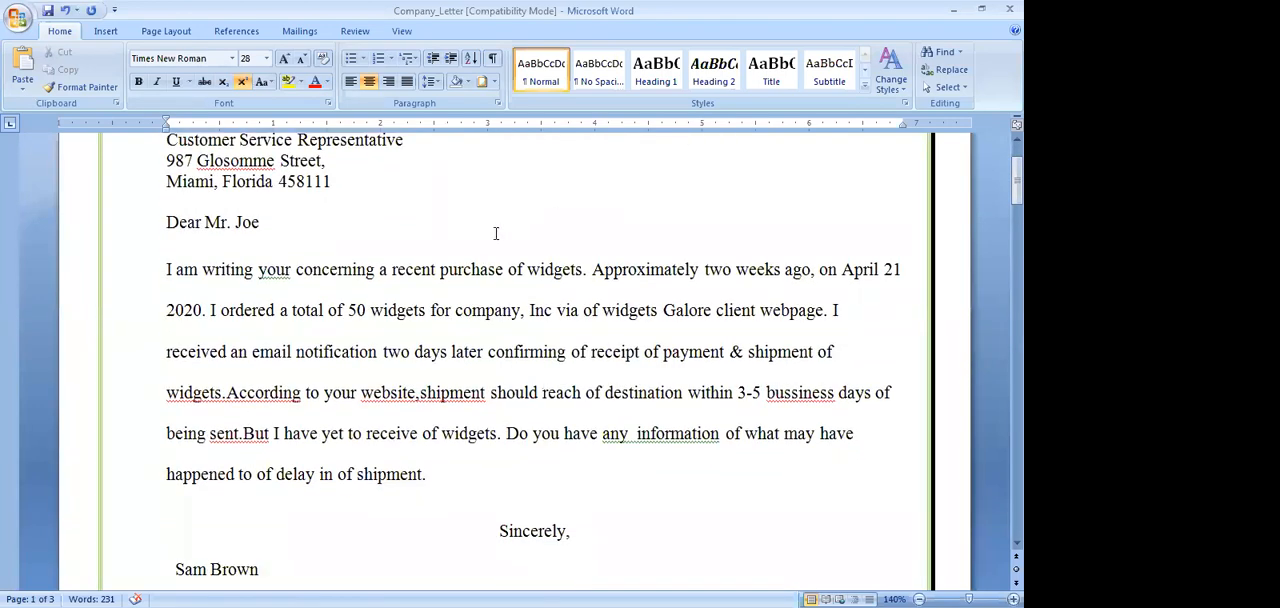
left_click(440, 86)
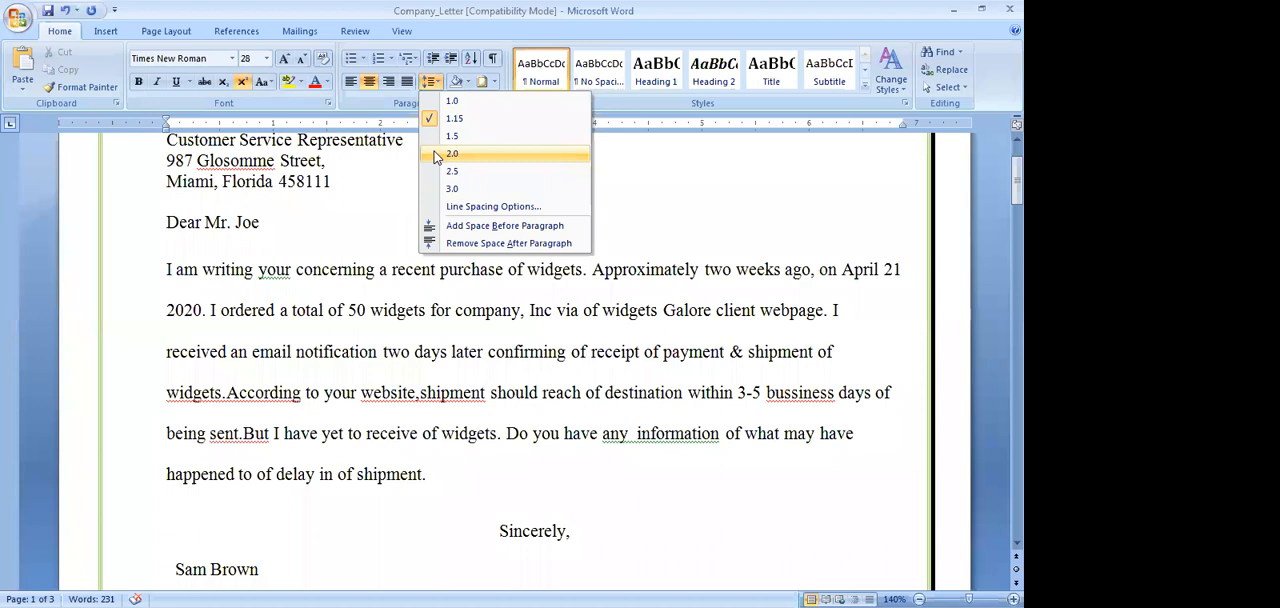
left_click(451, 154)
scroll(437, 150, "up", 10)
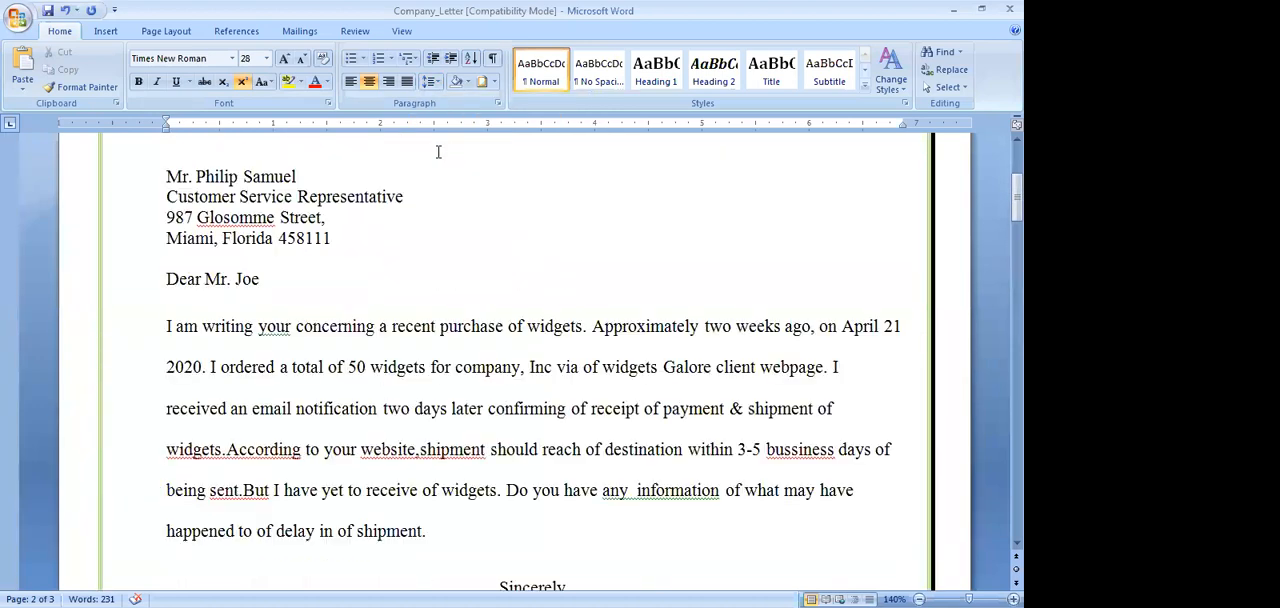
scroll(438, 152, "down", 2)
scroll(437, 151, "up", 6)
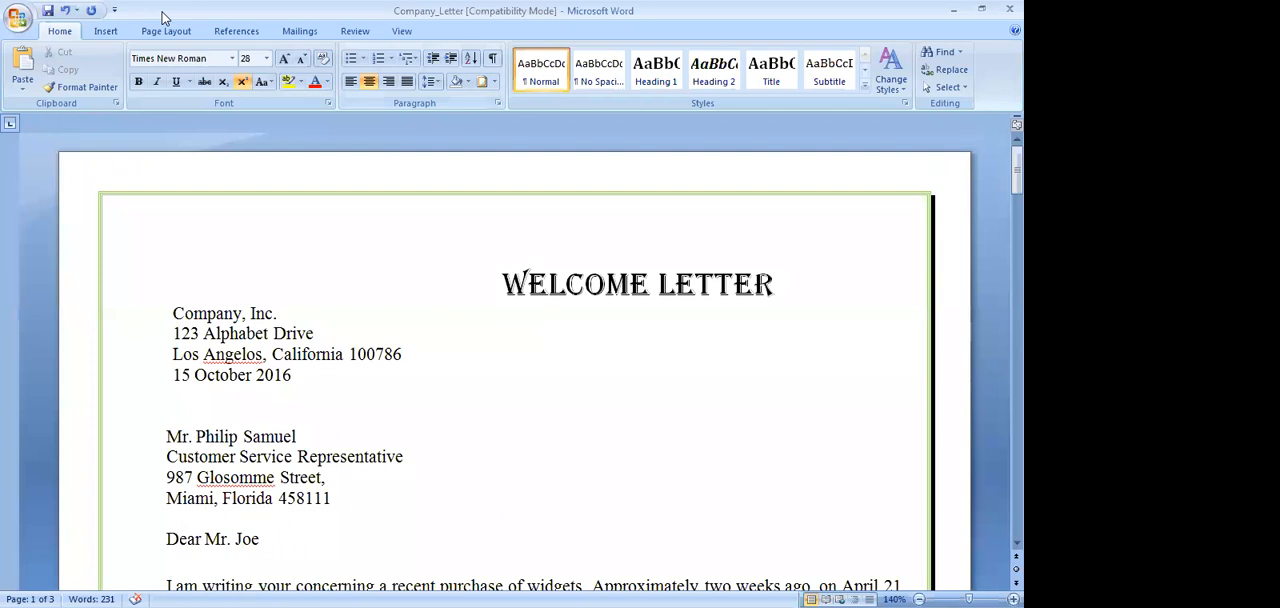
Find the word "email" in the main document and highlight it in yellow
scroll(163, 12, "down", 3)
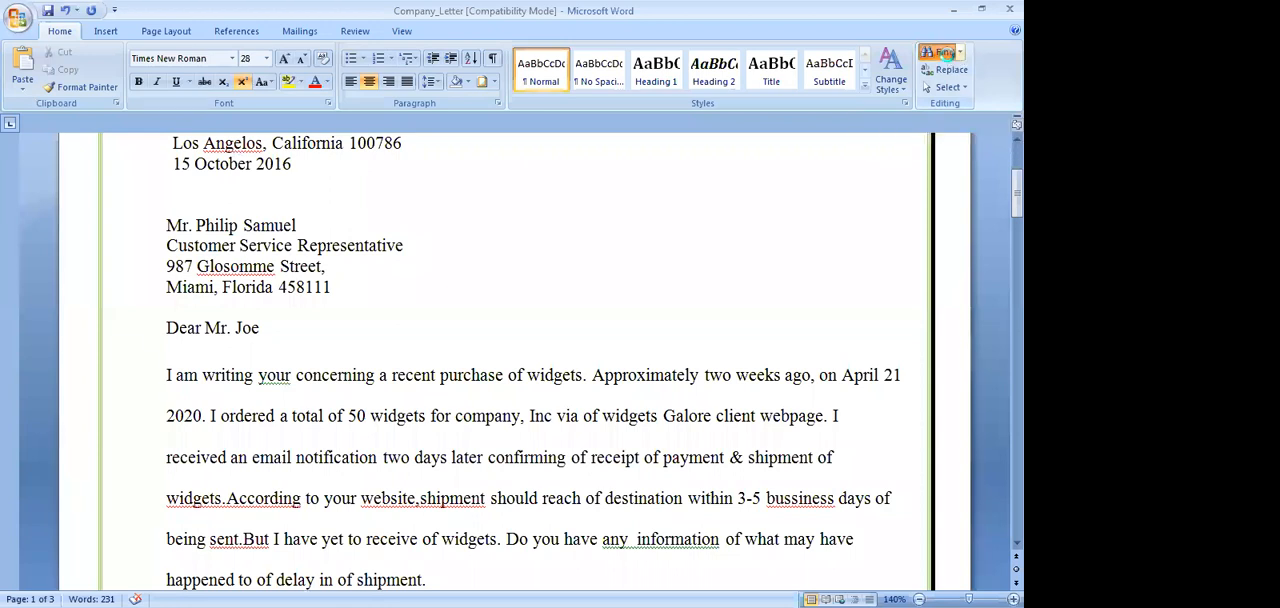
left_click(946, 54)
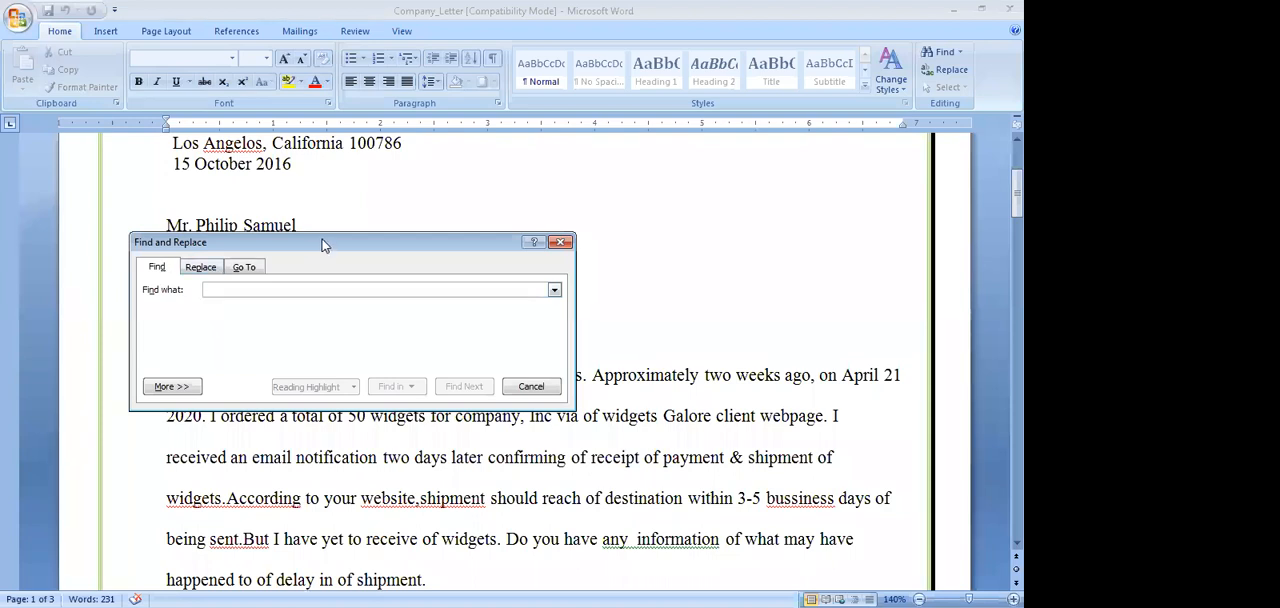
left_click_drag(322, 245, 456, 210)
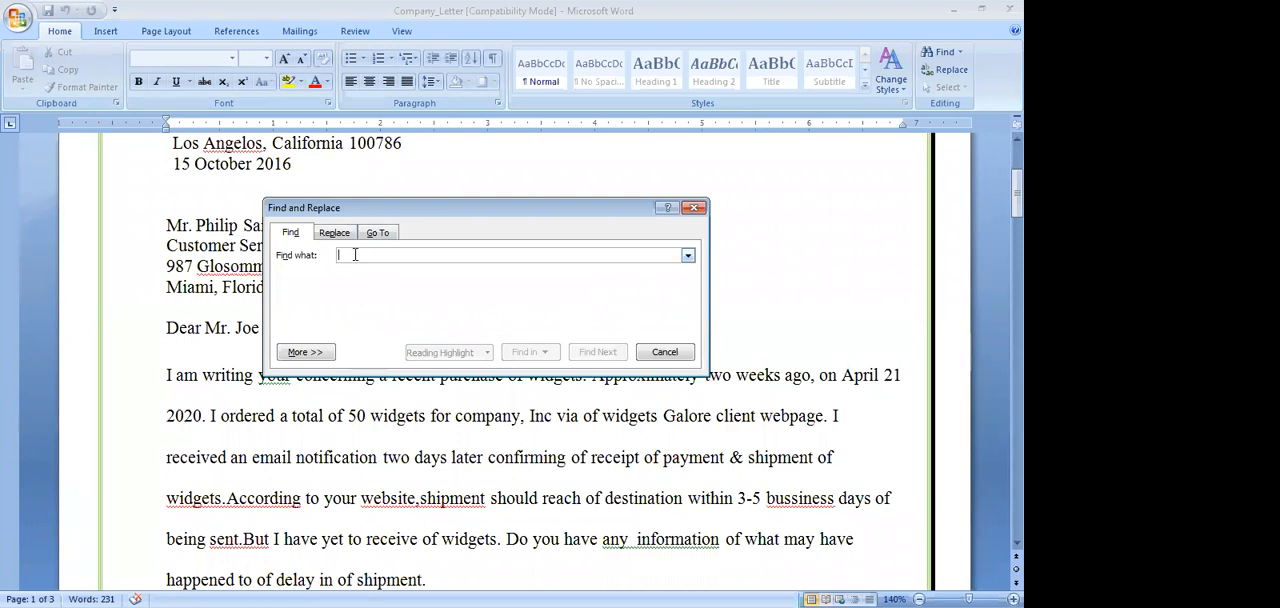
type("E")
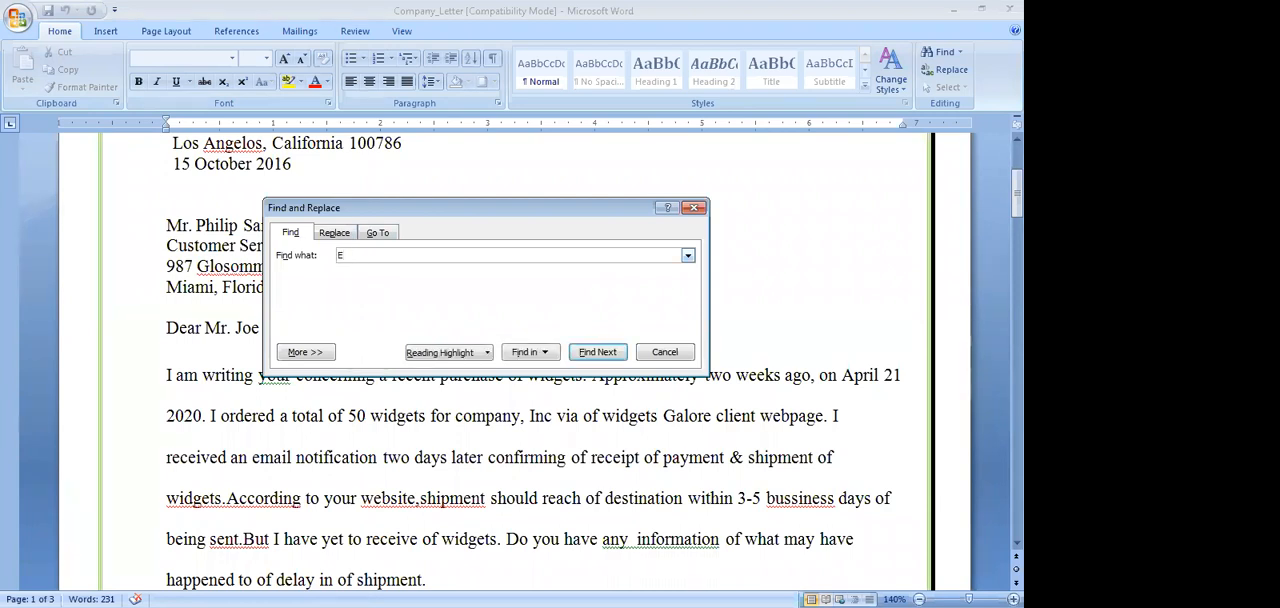
key("BackSpace")
type("email")
left_click(531, 355)
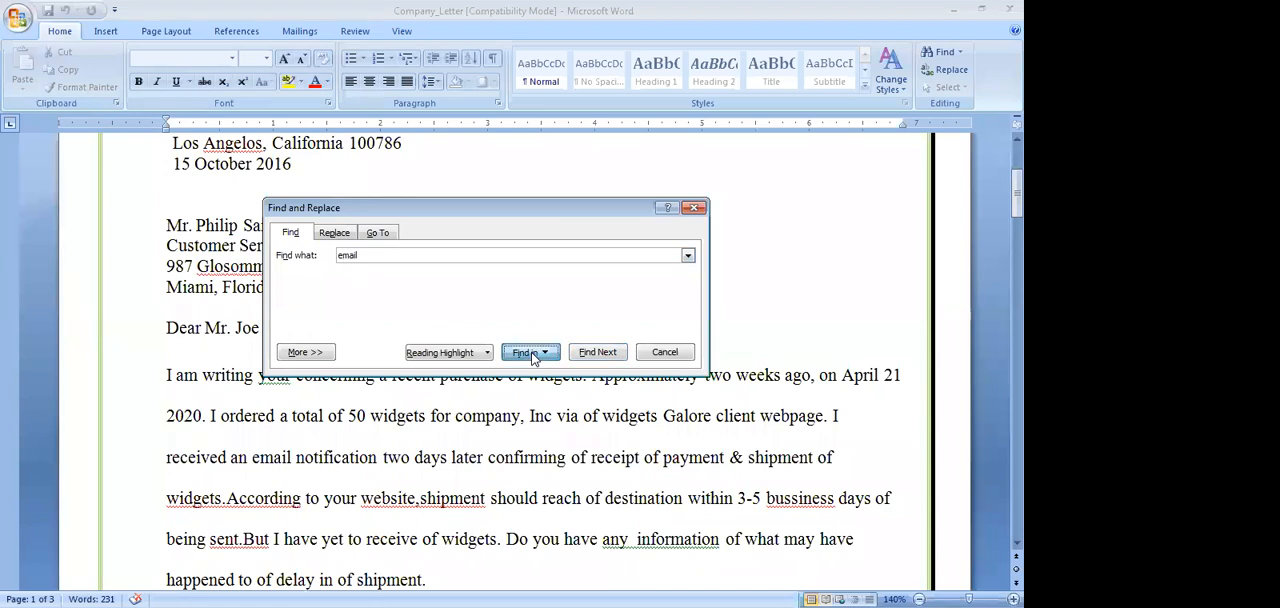
left_click(511, 216)
left_click_drag(511, 216, 637, 201)
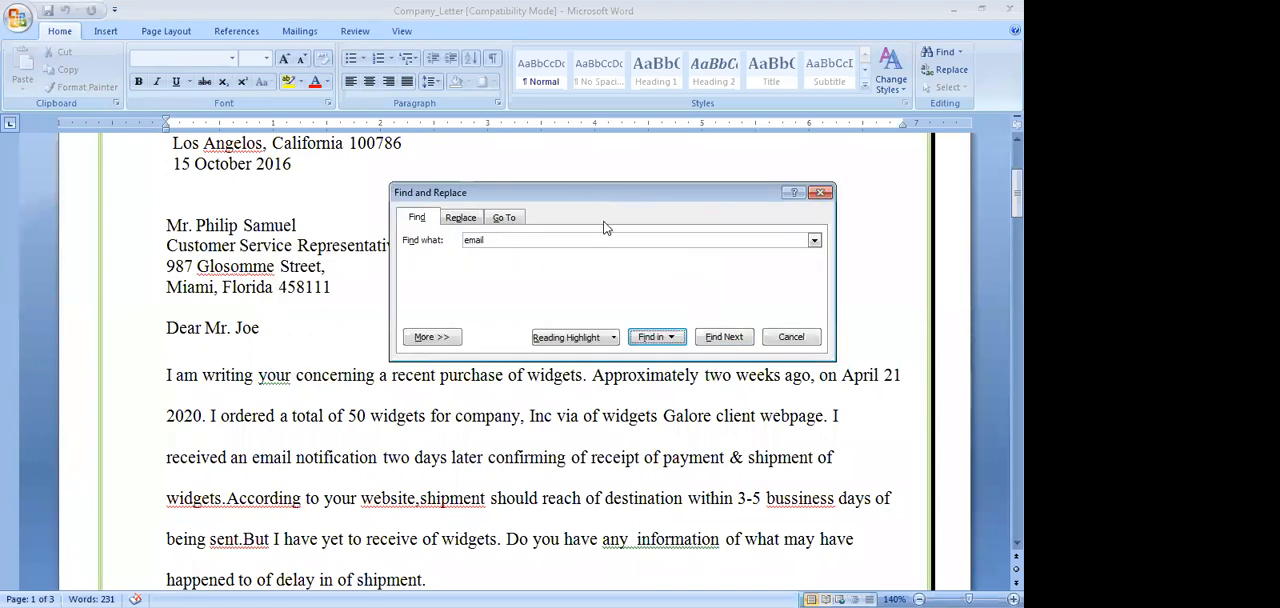
left_click(670, 340)
left_click(674, 357)
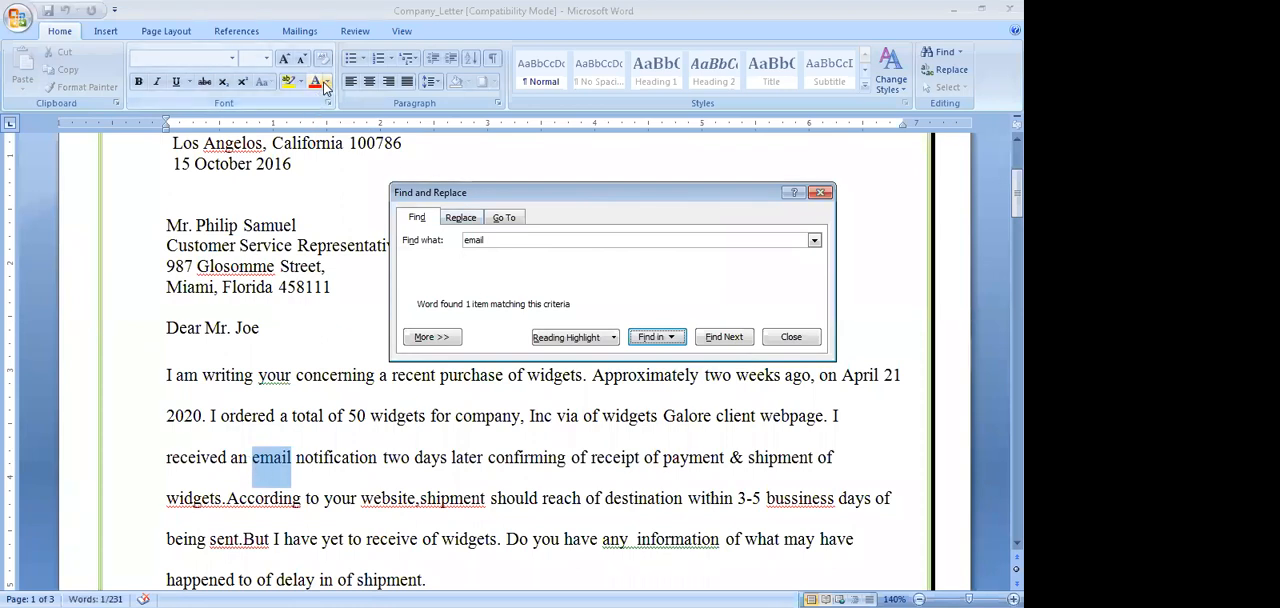
left_click(288, 83)
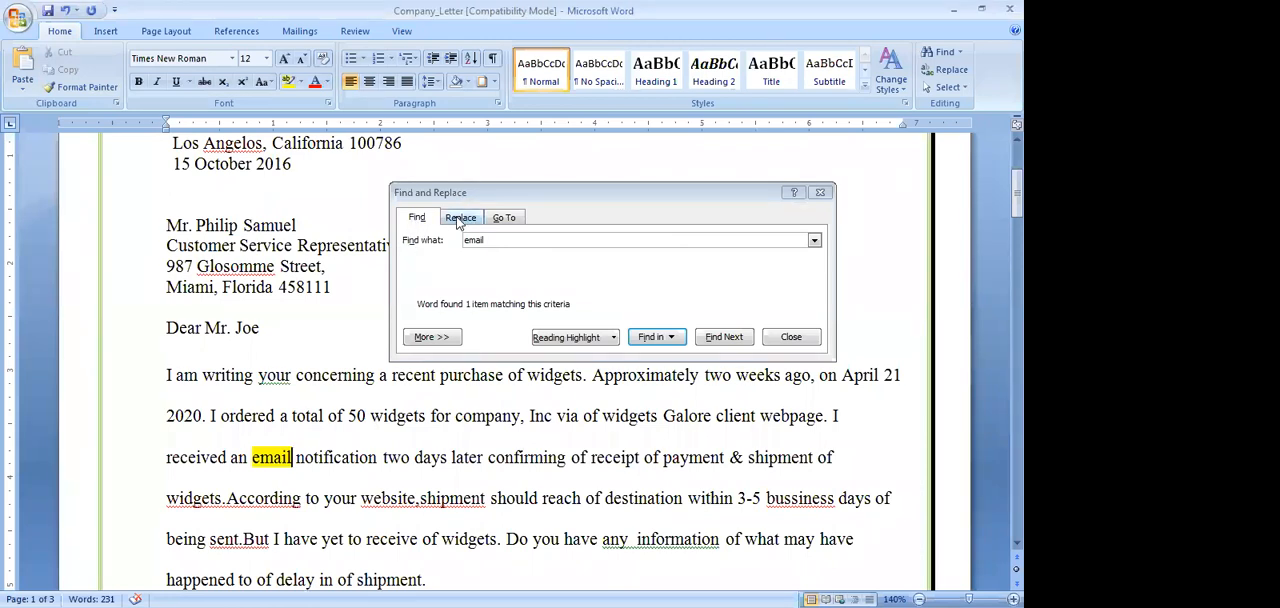
Replace all occurrences of "email" with "letter" and close the Find and Replace dialog
left_click(459, 218)
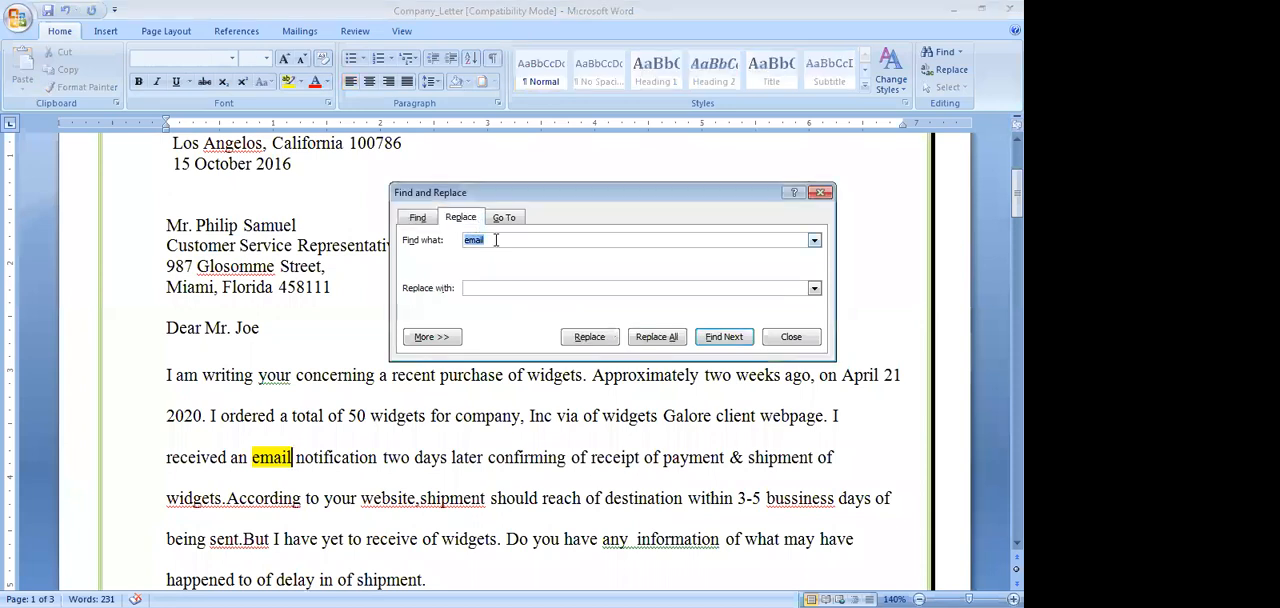
left_click(475, 289)
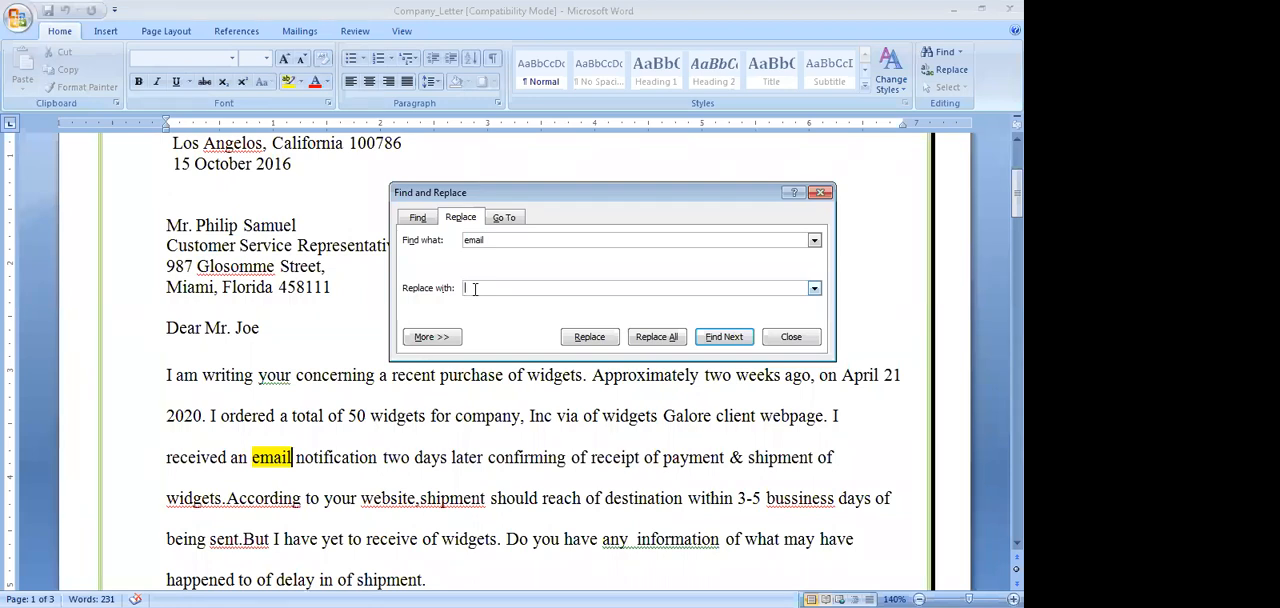
type("letter")
left_click(590, 338)
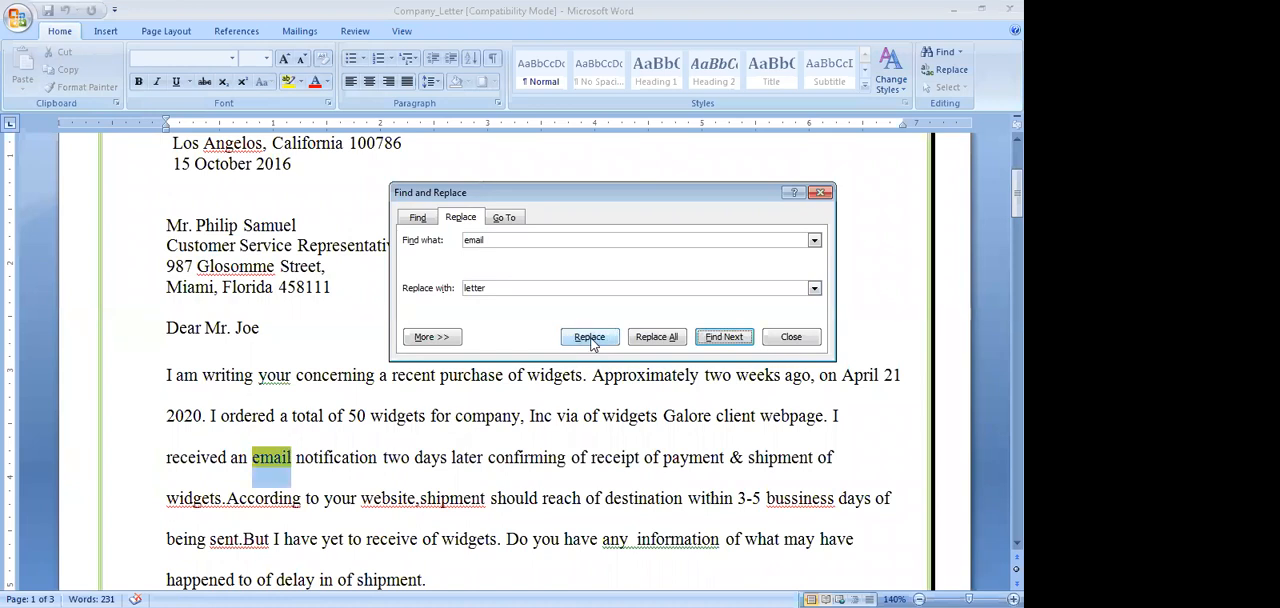
left_click(657, 337)
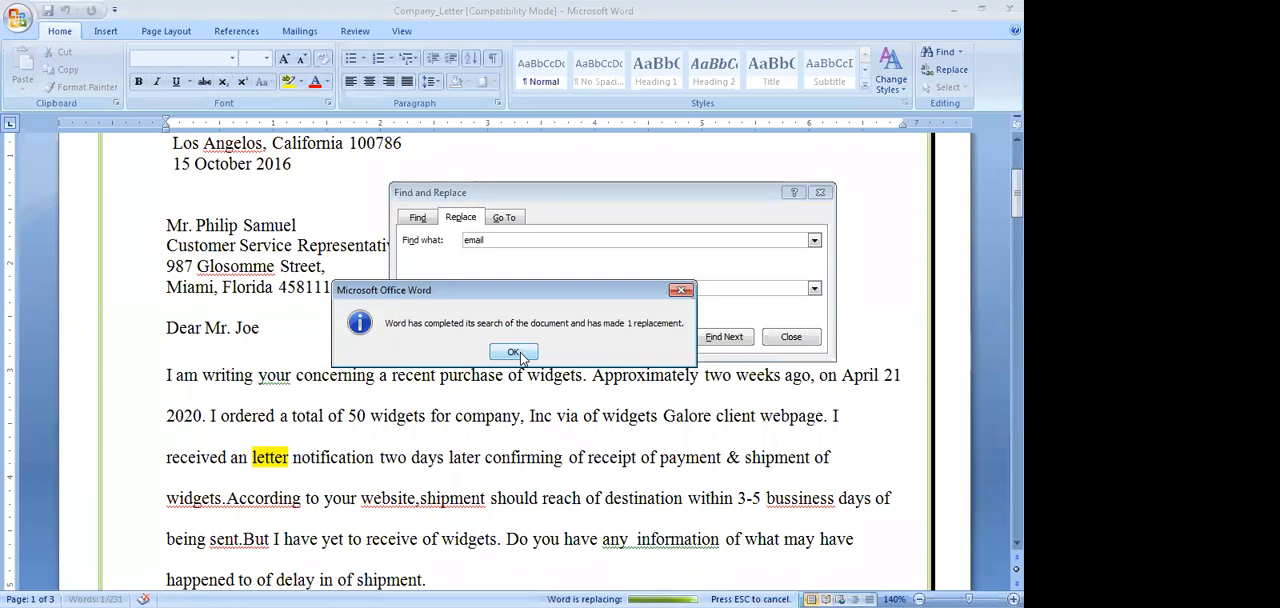
left_click(514, 353)
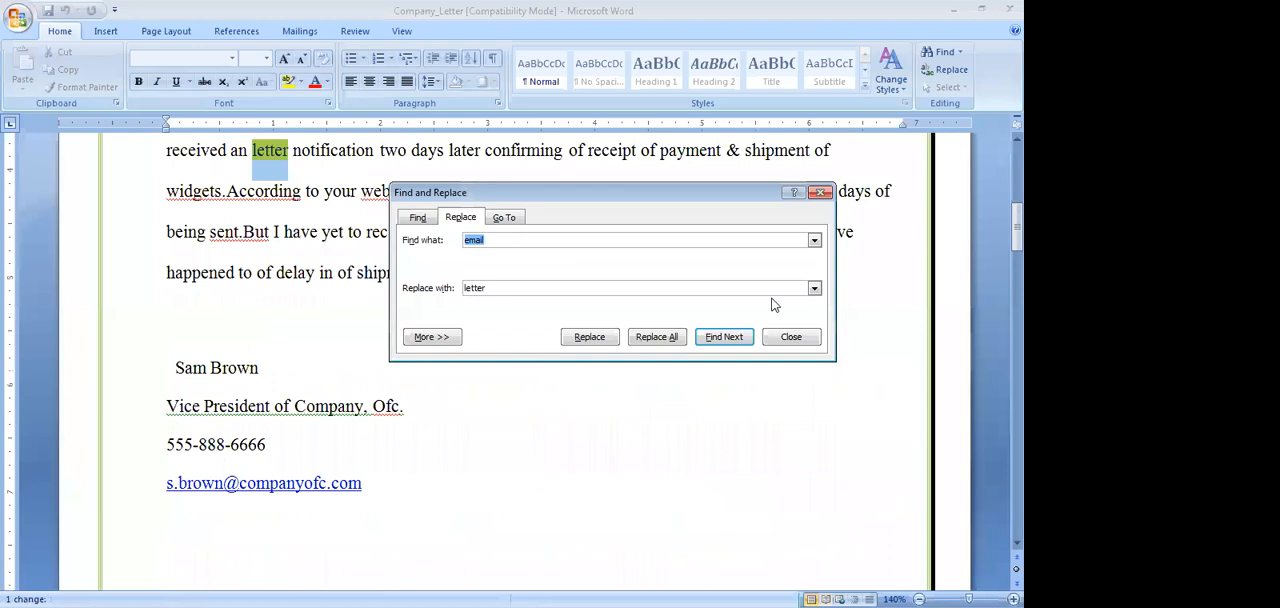
left_click(820, 192)
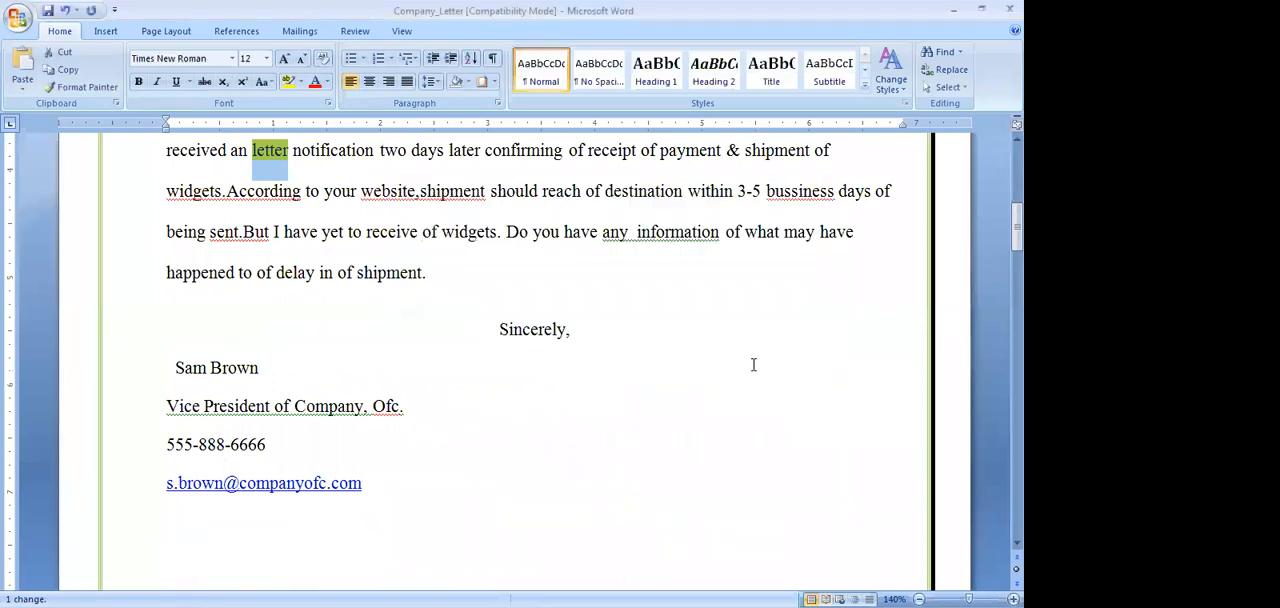
Select the four list items from "LEGAL COPIES" to "REFERENCE DOCUMENTS" and set their numbering format to None
scroll(752, 362, "up", 3)
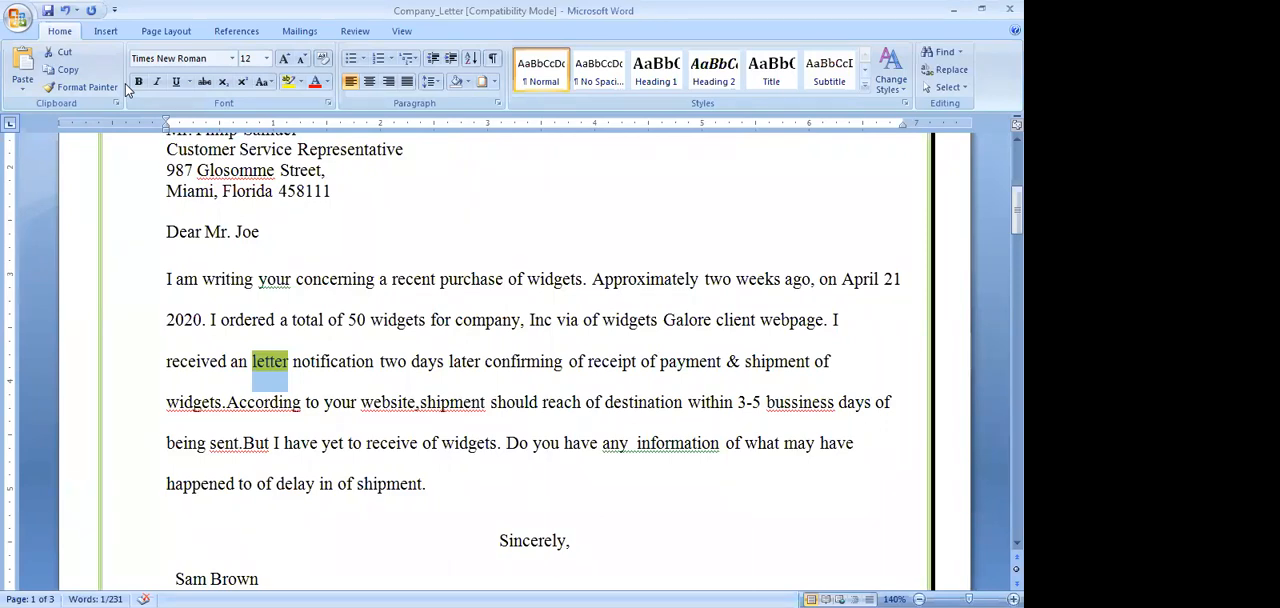
scroll(166, 137, "down", 5)
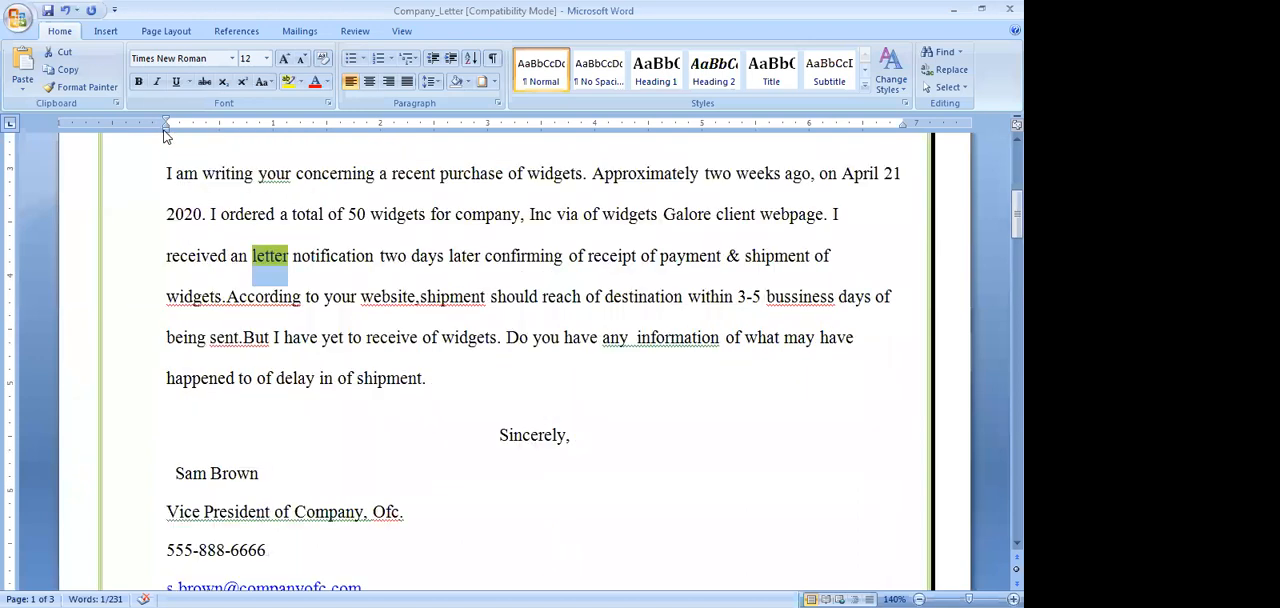
scroll(166, 137, "down", 10)
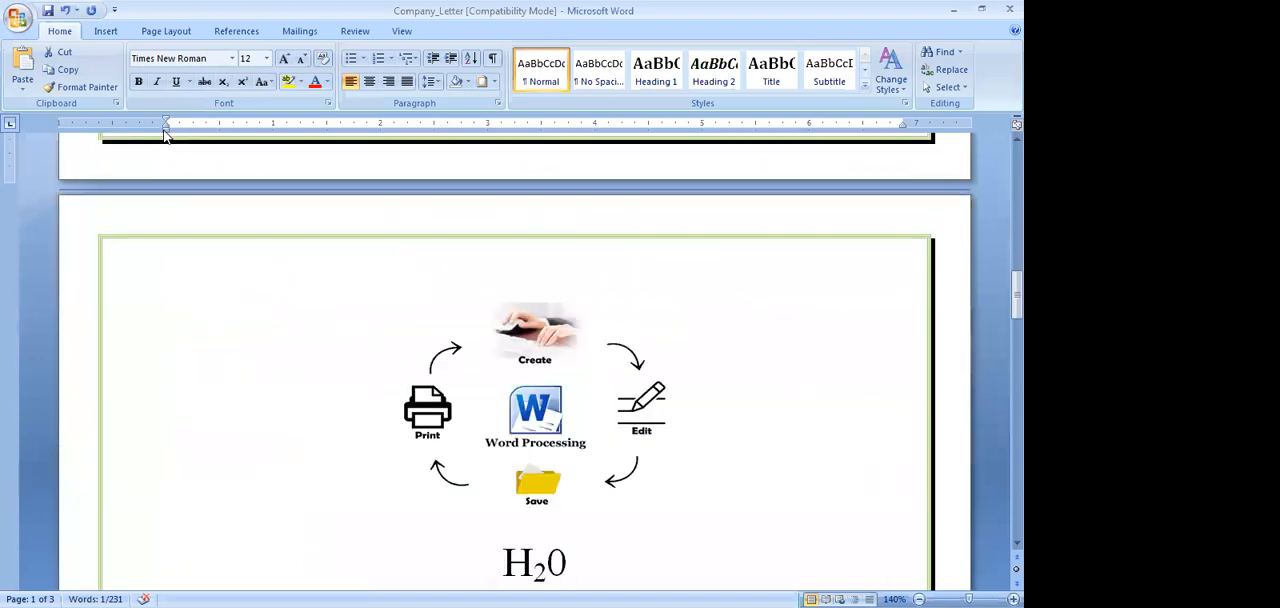
scroll(166, 137, "down", 7)
scroll(166, 137, "up", 5)
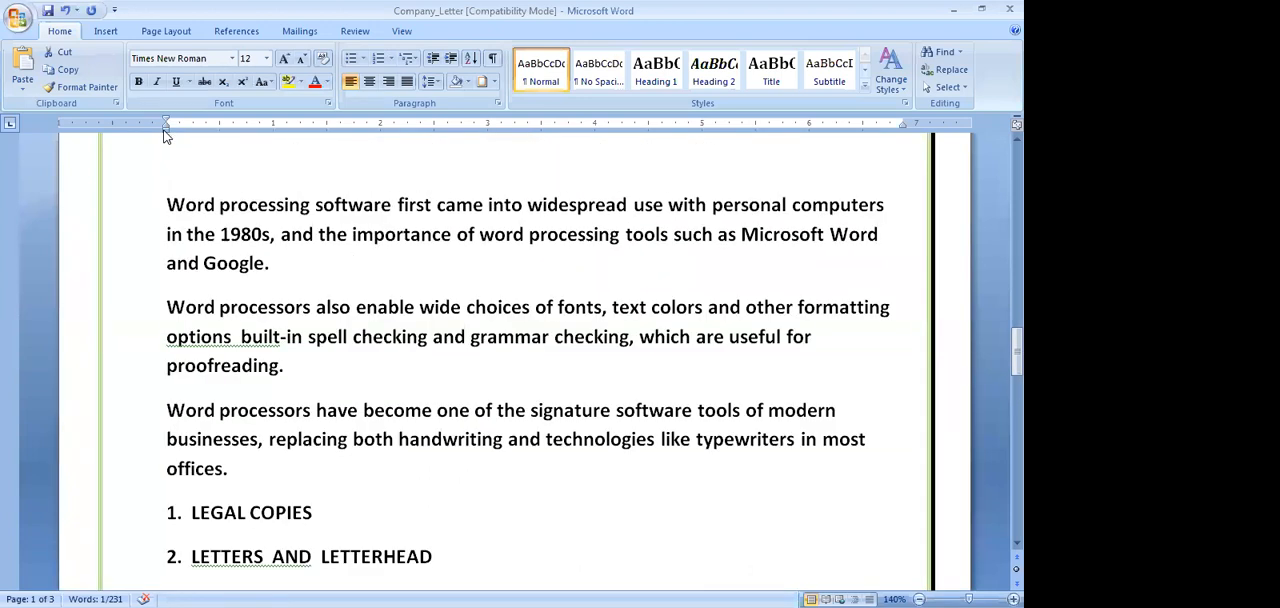
scroll(351, 437, "down", 3)
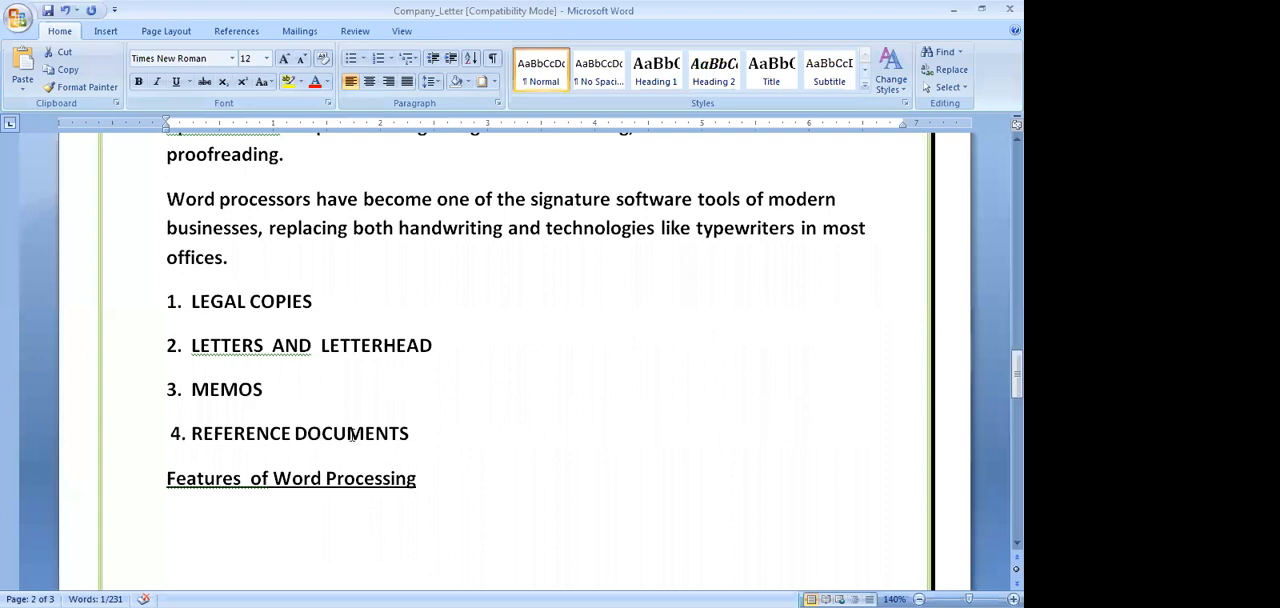
left_click_drag(192, 300, 400, 432)
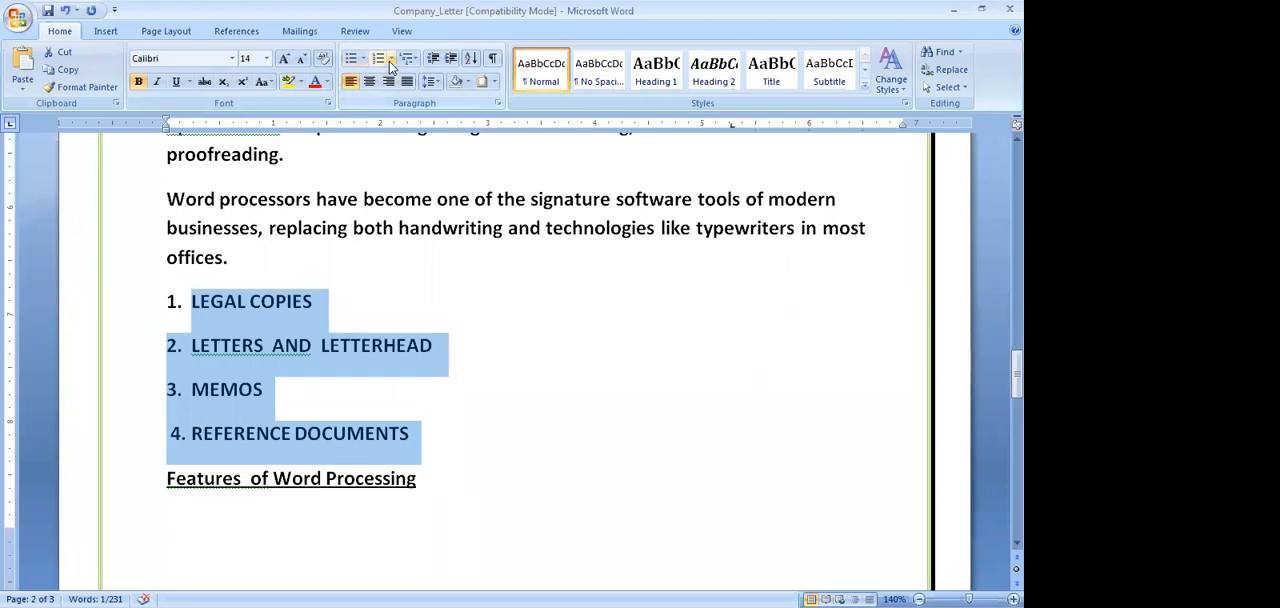
left_click(391, 59)
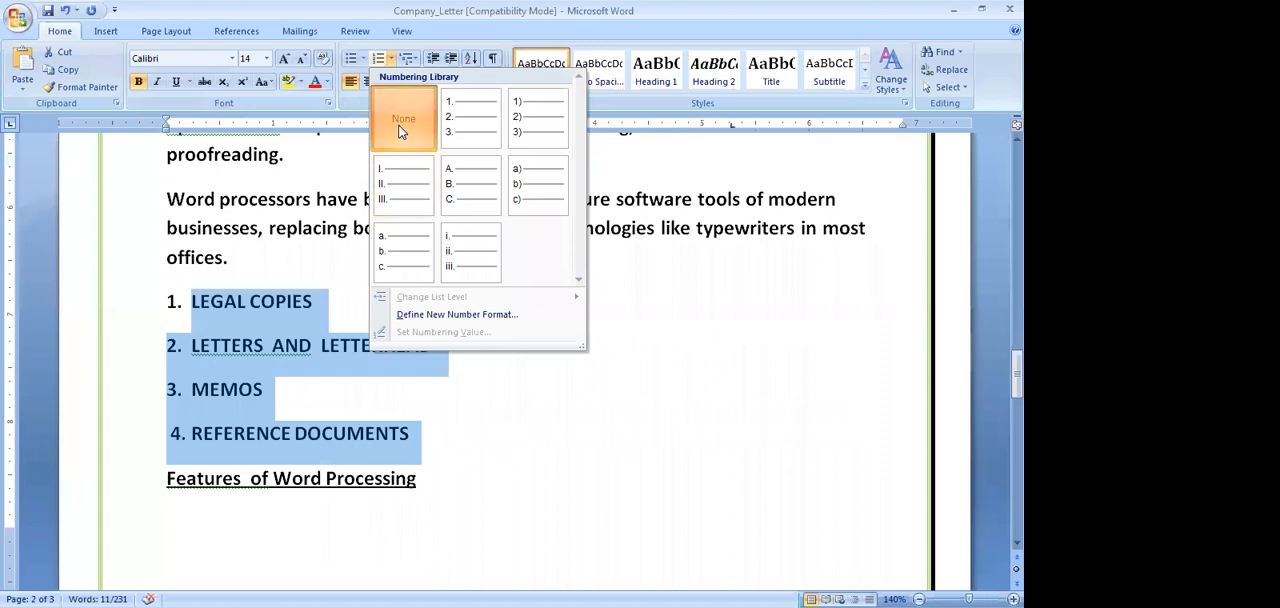
left_click(401, 131)
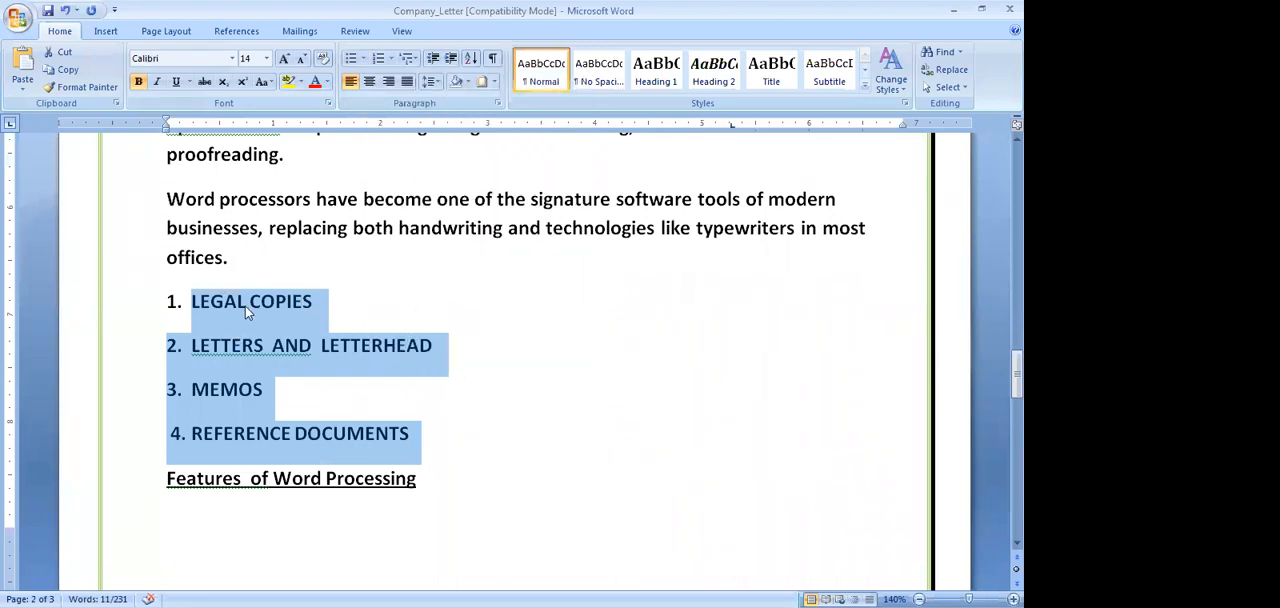
Paste a copy of the four list items after the "Features of Word Processing" heading and put the copied "LEGAL COPIES" on a new line
scroll(289, 343, "down", 3)
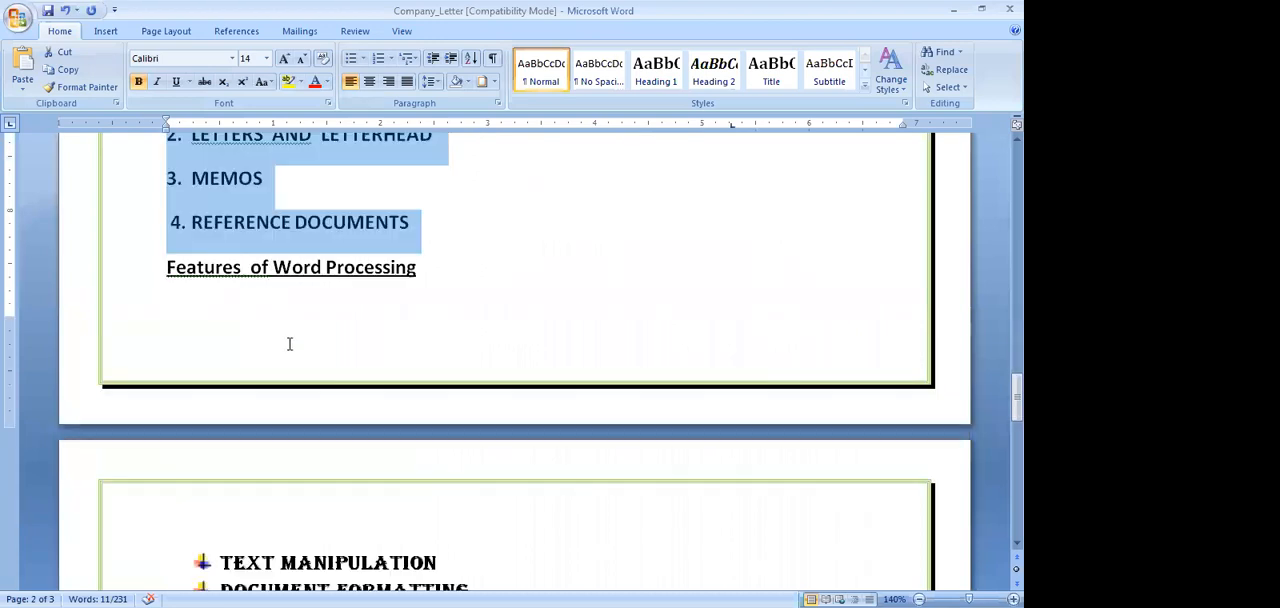
left_click(482, 289)
type("2. LETTERS AND LETTERHEAD 3. MEMOS 4. REFERENCE DOCUMENTS")
scroll(390, 336, "up", 1)
scroll(390, 336, "up", 2)
scroll(389, 334, "down", 1)
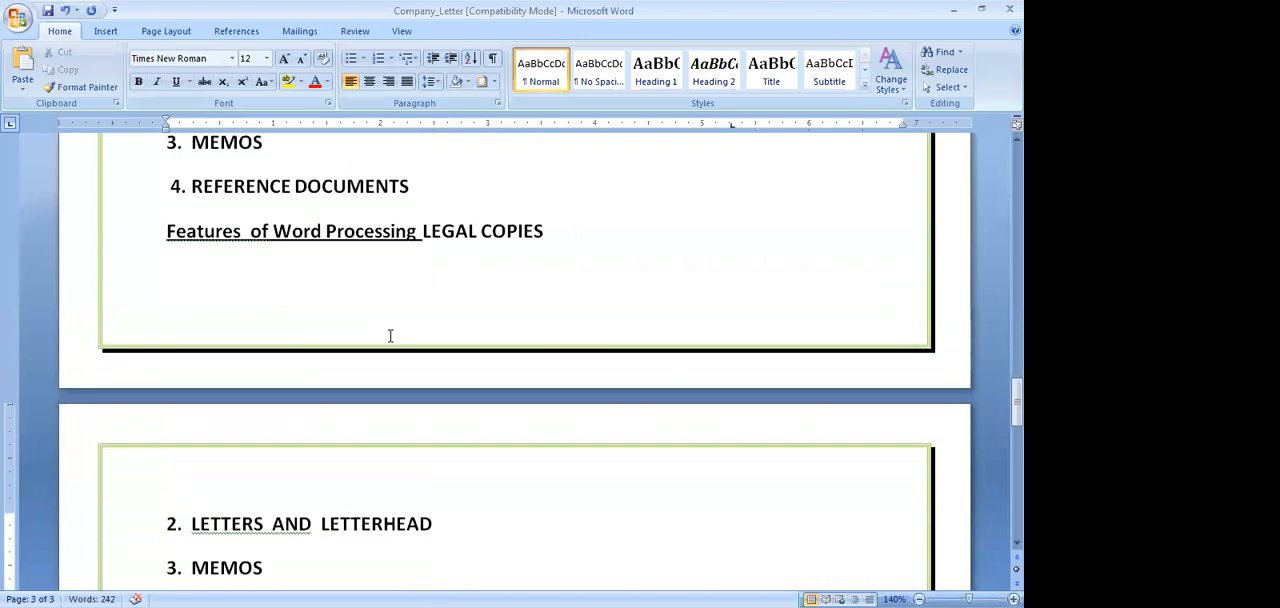
left_click(422, 231)
key("ctrl+Return")
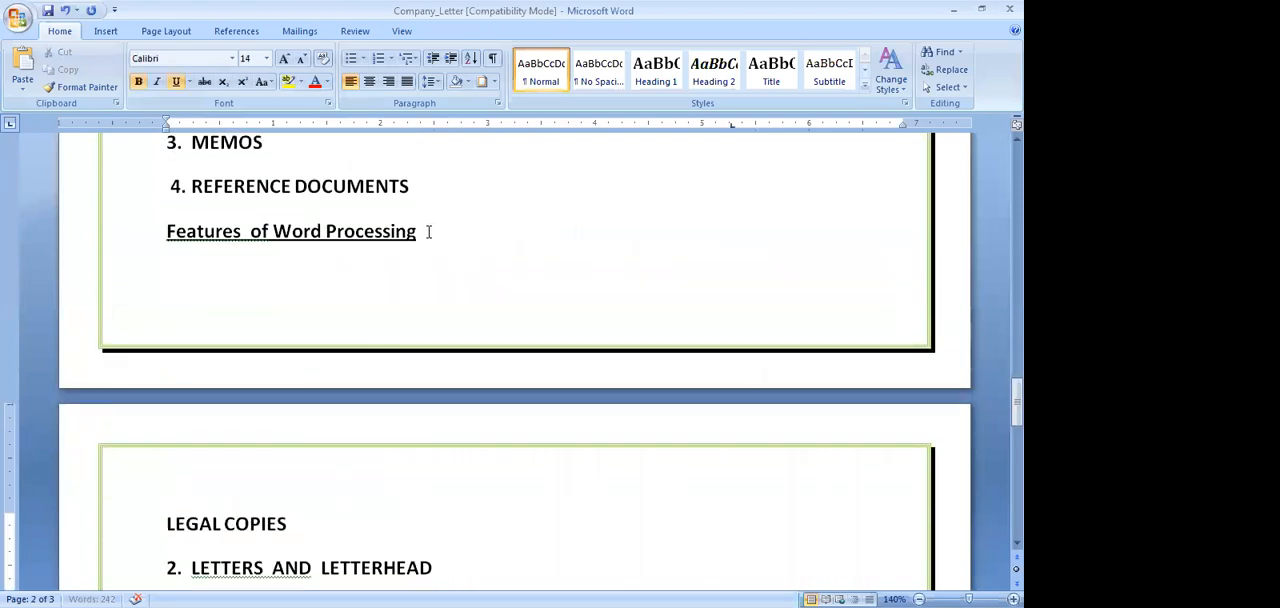
Delete the typed numbers in front of "LETTERS AND LETTERHEAD", "MEMOS" and "REFERENCE DOCUMENTS" in the copied list
left_click(191, 567)
key("BackSpace")
key("BackSpace")
key("BackSpace")
key("BackSpace")
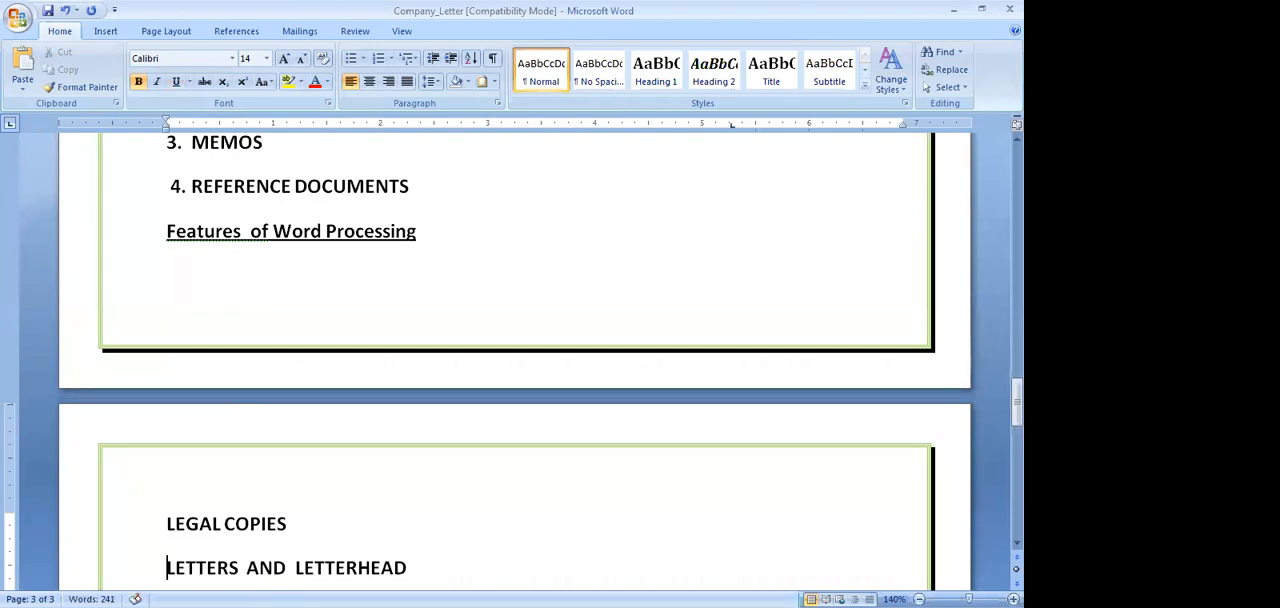
scroll(214, 403, "down", 5)
left_click(190, 349)
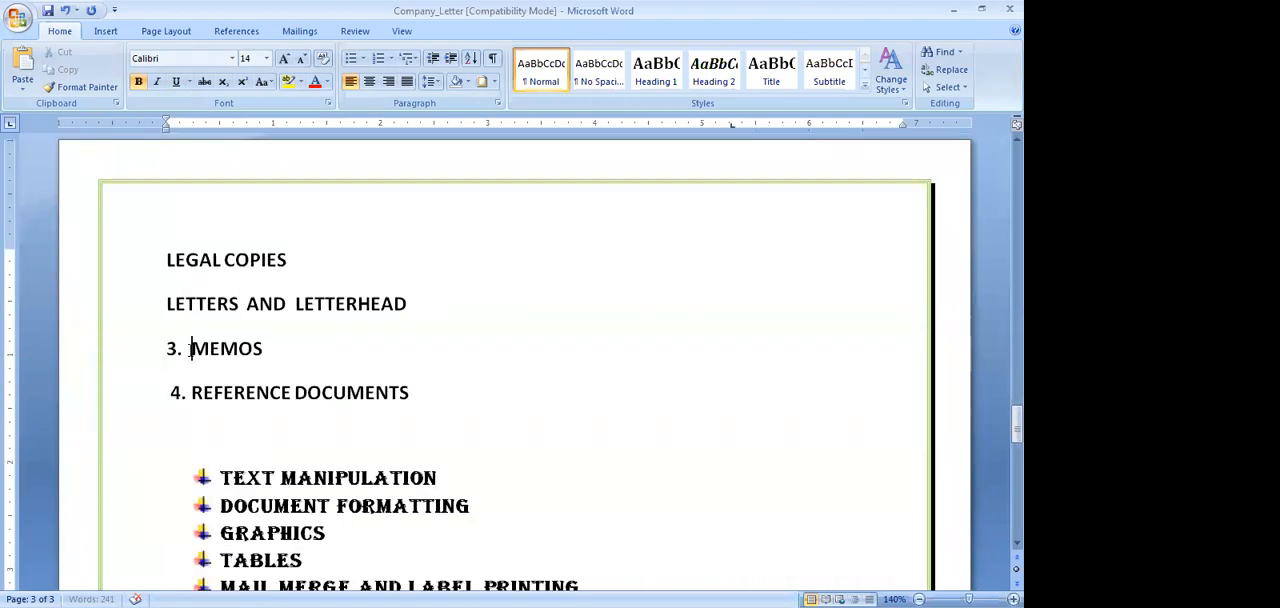
key("BackSpace")
key("BackSpace")
key("BackSpace")
key("BackSpace")
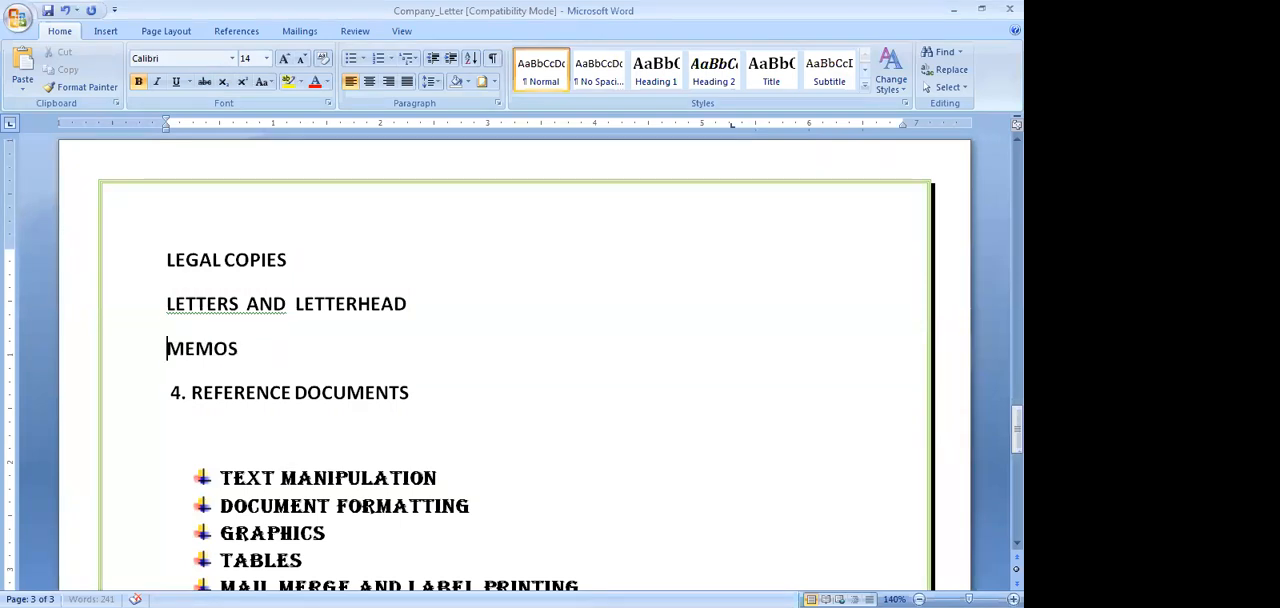
left_click(188, 392)
key("BackSpace")
key("BackSpace")
key("BackSpace")
key("BackSpace")
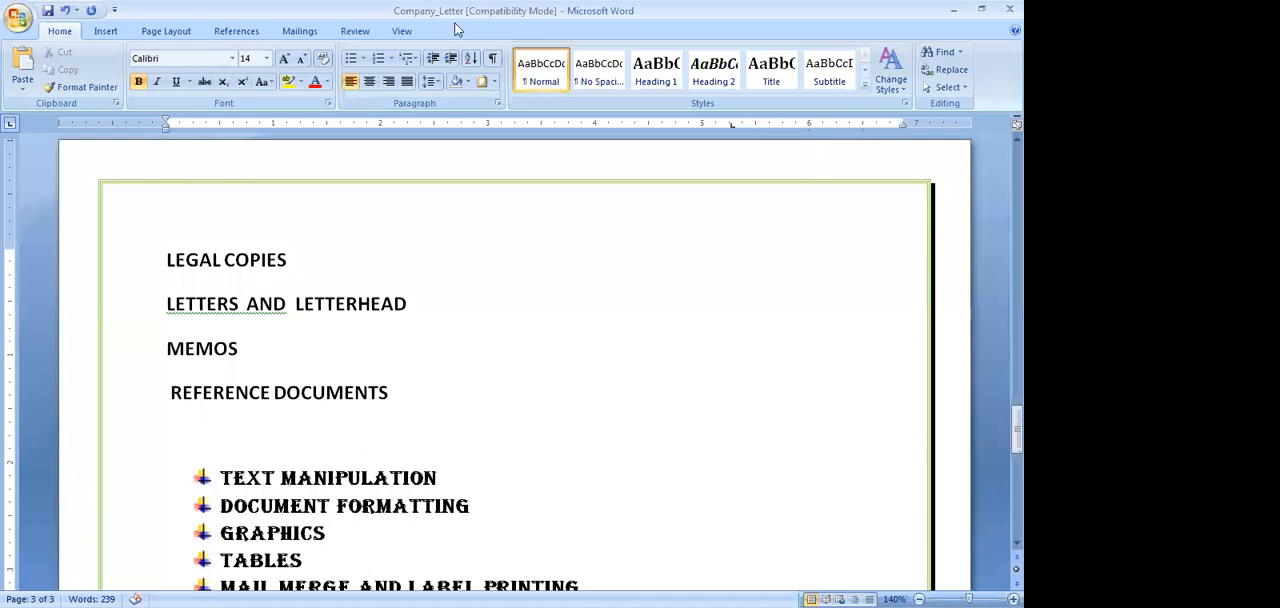
Select the four copied list items from "LEGAL COPIES" to "REFERENCE DOCUMENTS" and apply the 1. 2. 3. numbering format
left_click(391, 60)
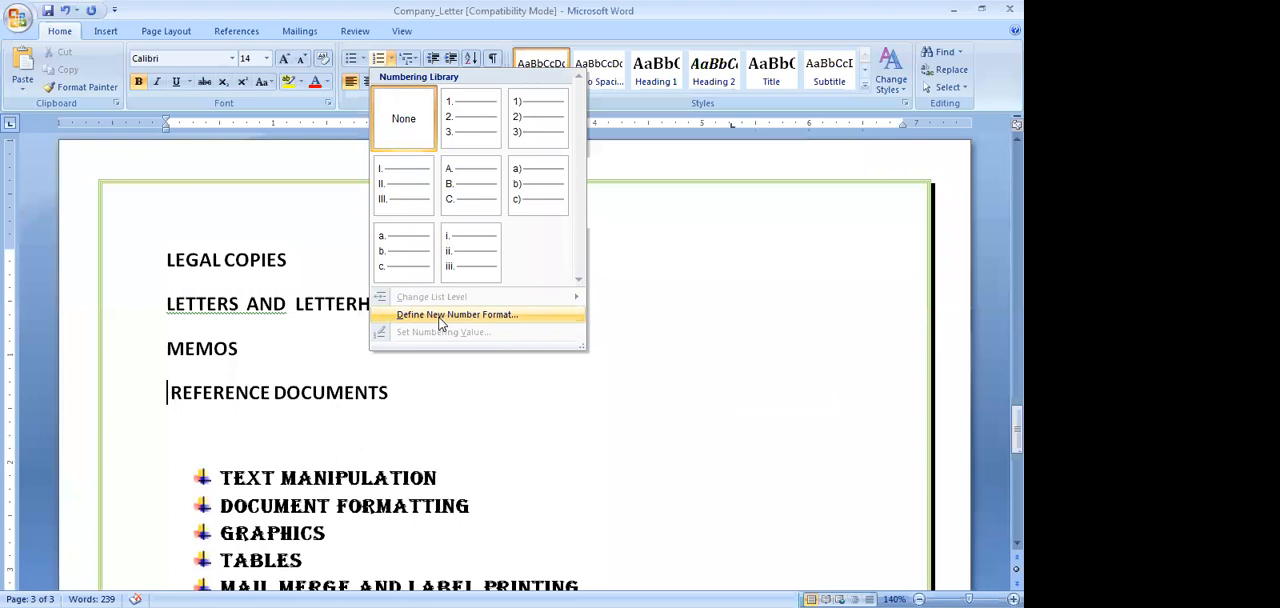
left_click(172, 260)
left_click_drag(172, 260, 369, 393)
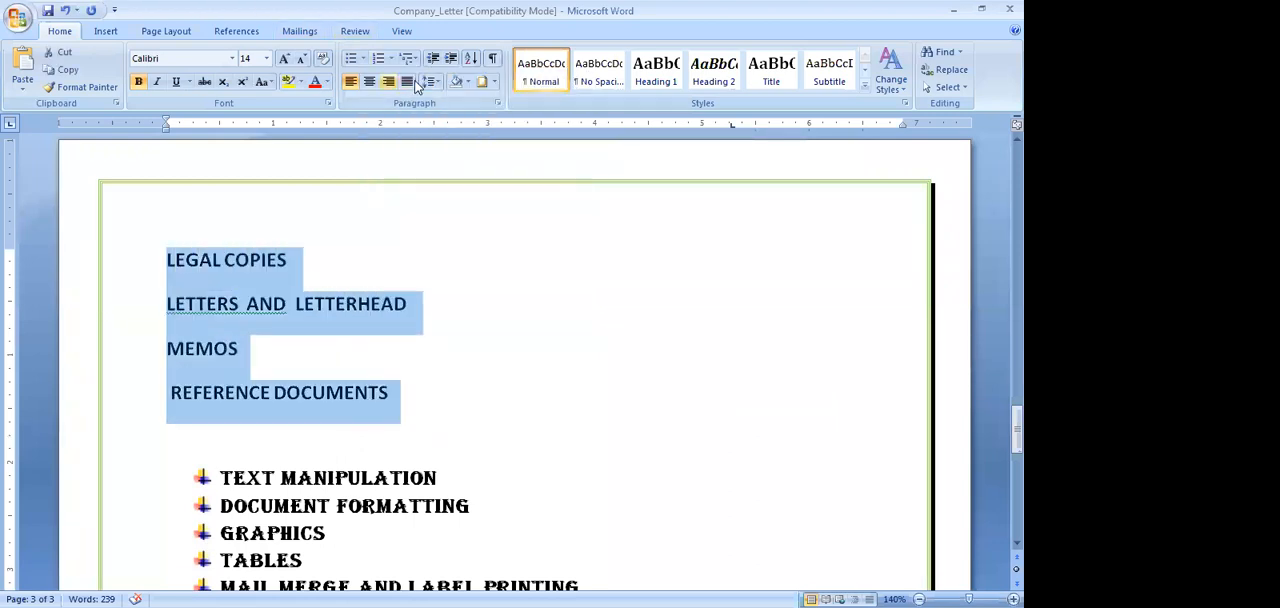
left_click(378, 60)
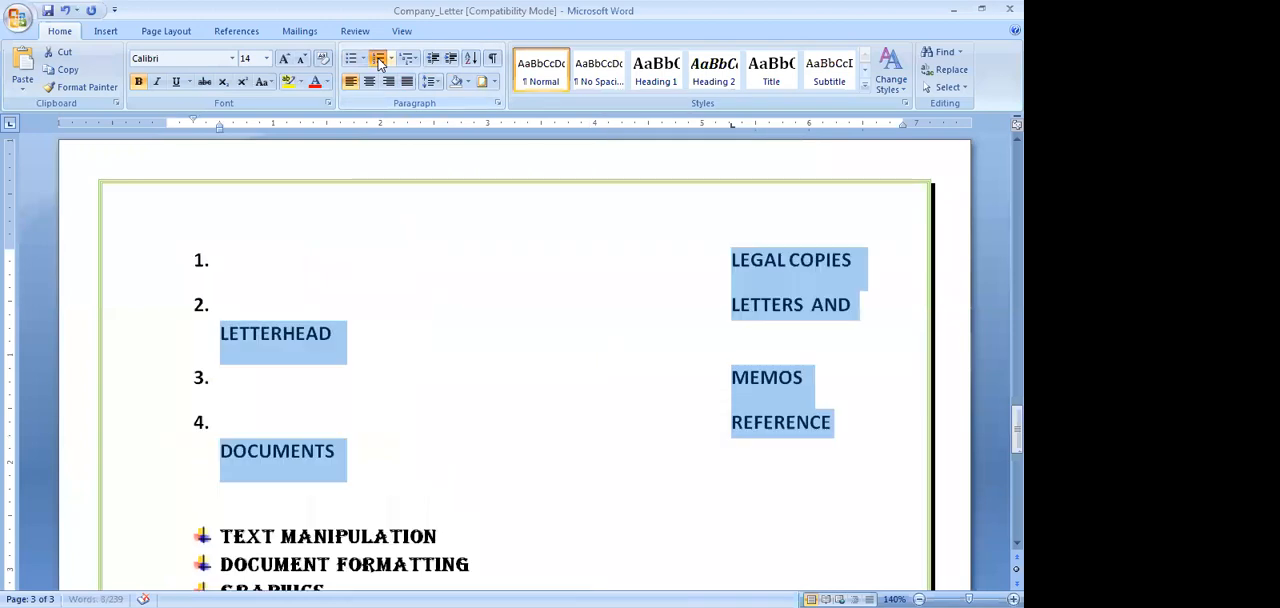
left_click(379, 61)
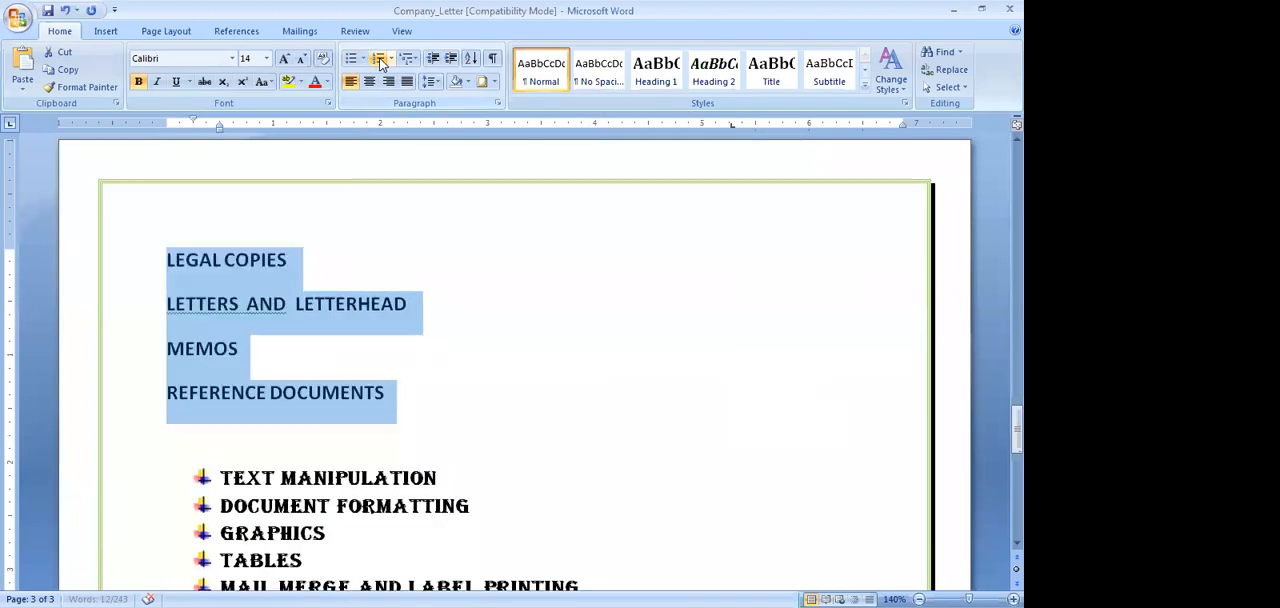
left_click(391, 62)
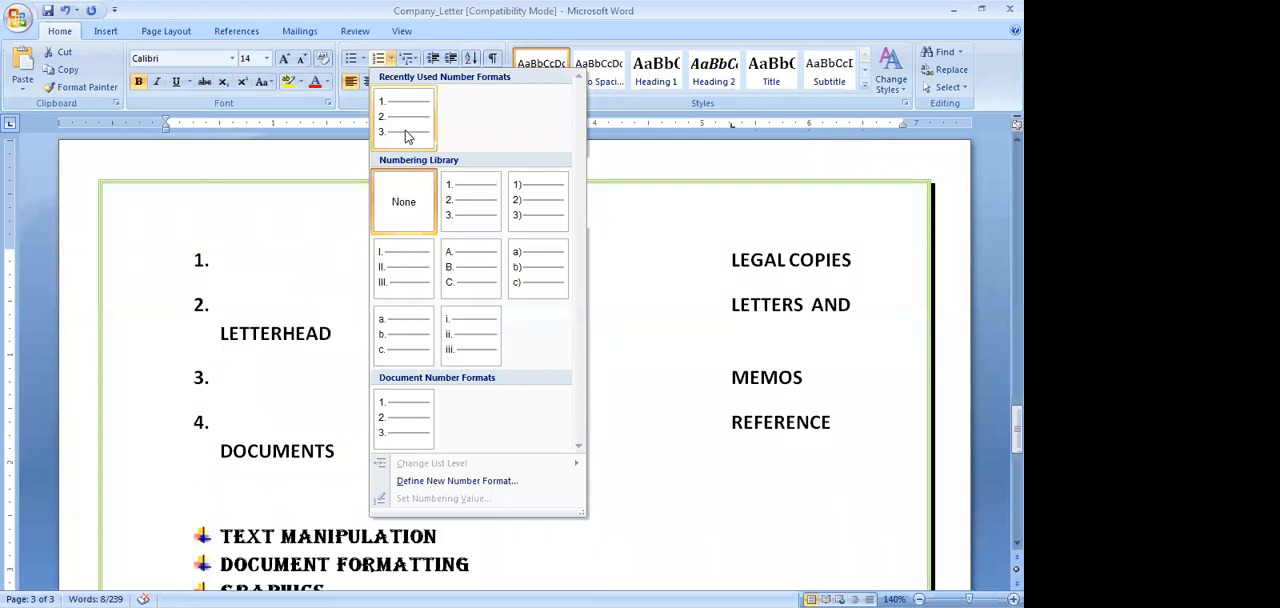
left_click(405, 135)
Remove the number from the copied "LEGAL COPIES", indent the item and move it down one line
left_click(233, 259)
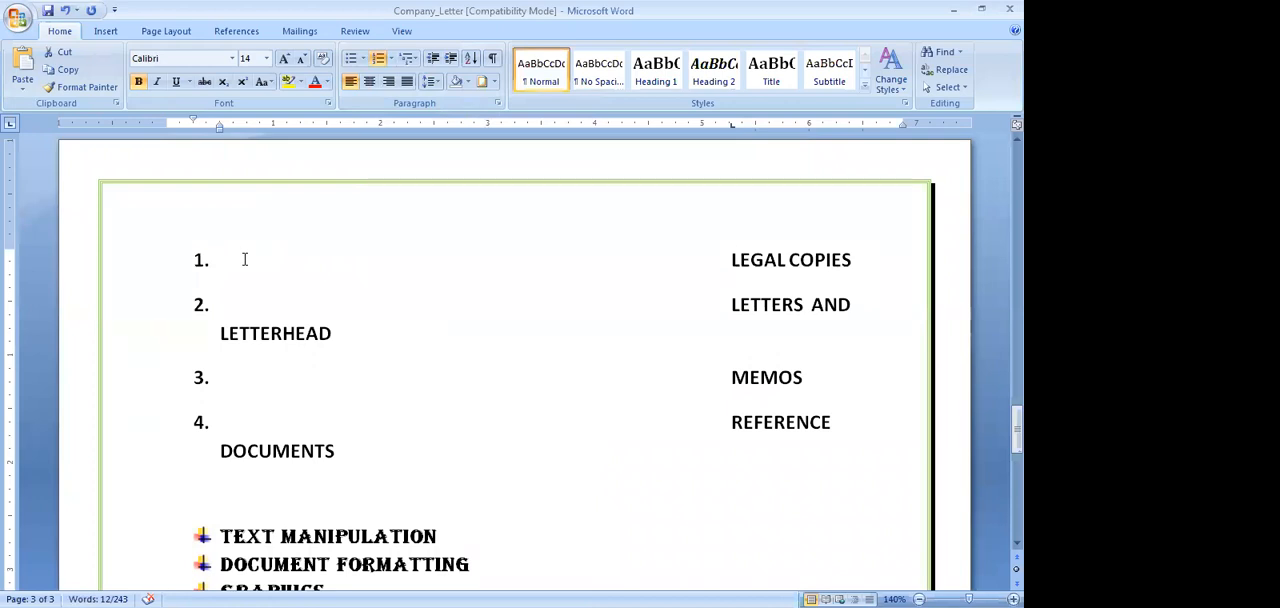
key("BackSpace")
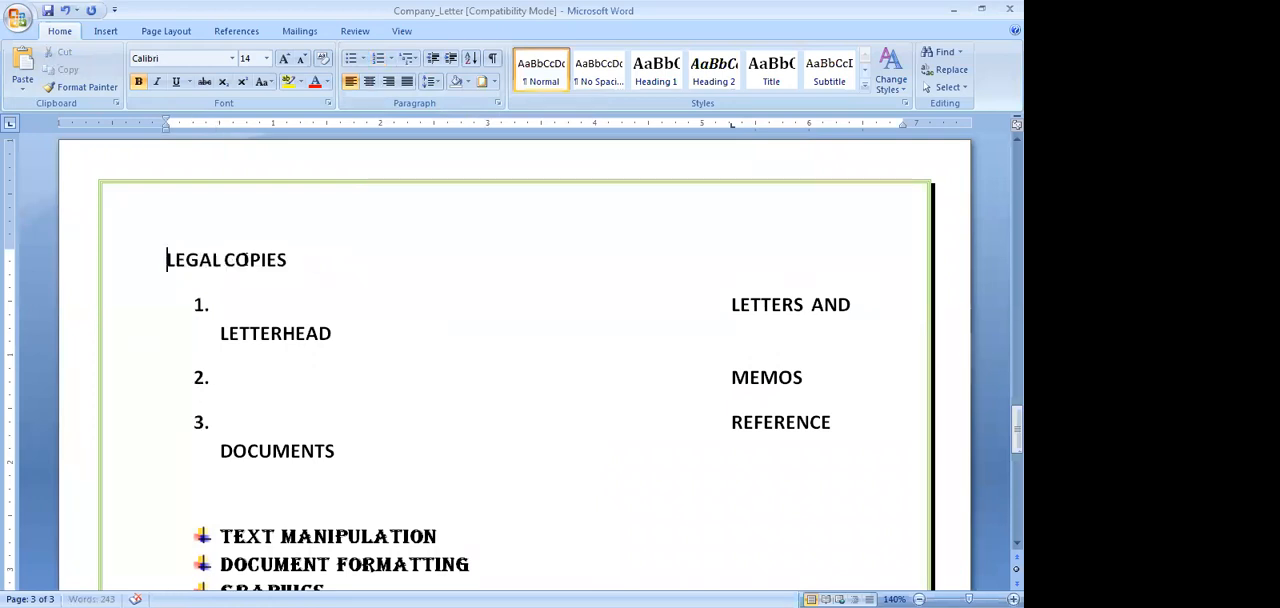
key("Tab")
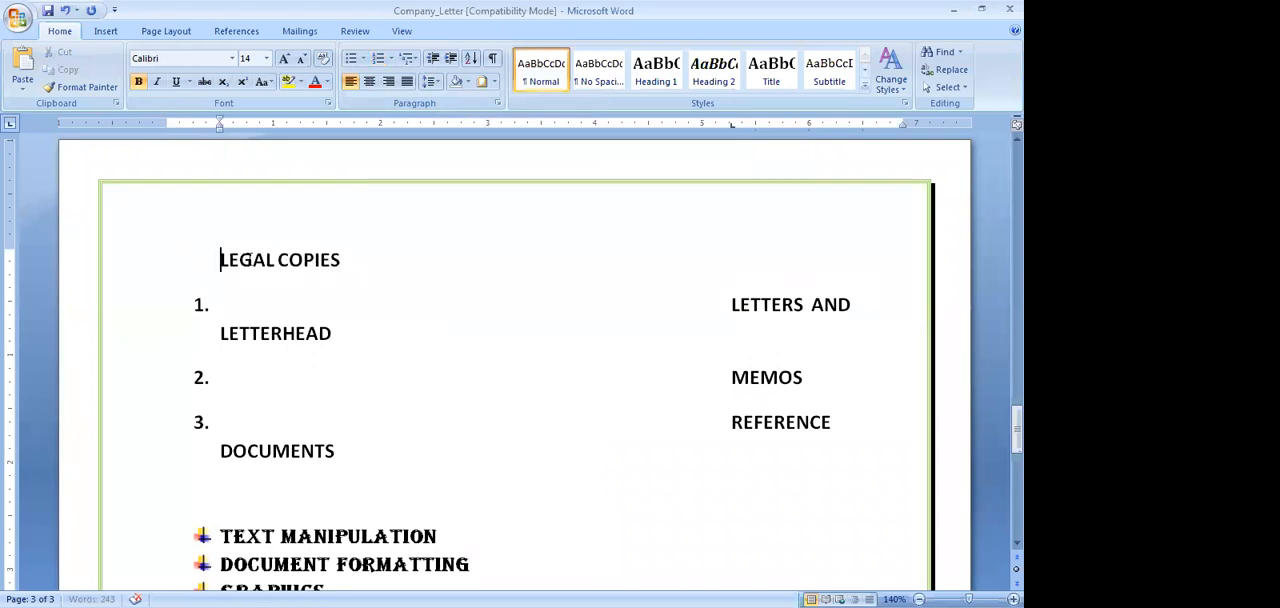
key("Return")
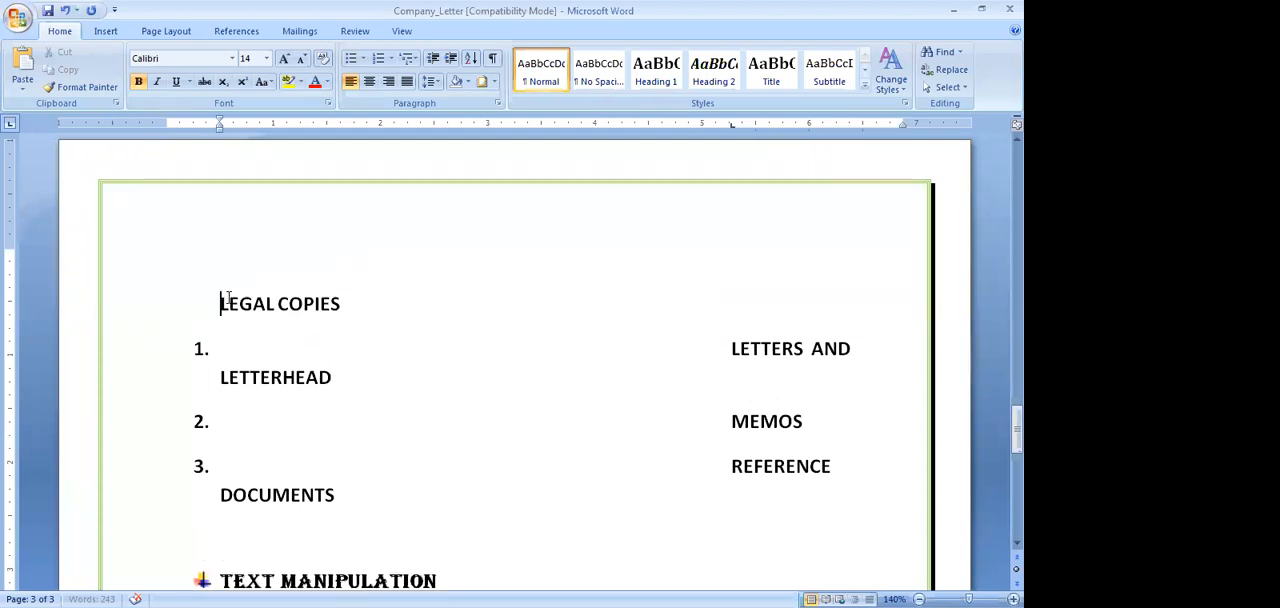
Delete the text of the copied list from "LEGAL COPIES" through "REFERENCE DOCUMENTS" above the bulleted list
key("ctrl+z")
key("ctrl+z")
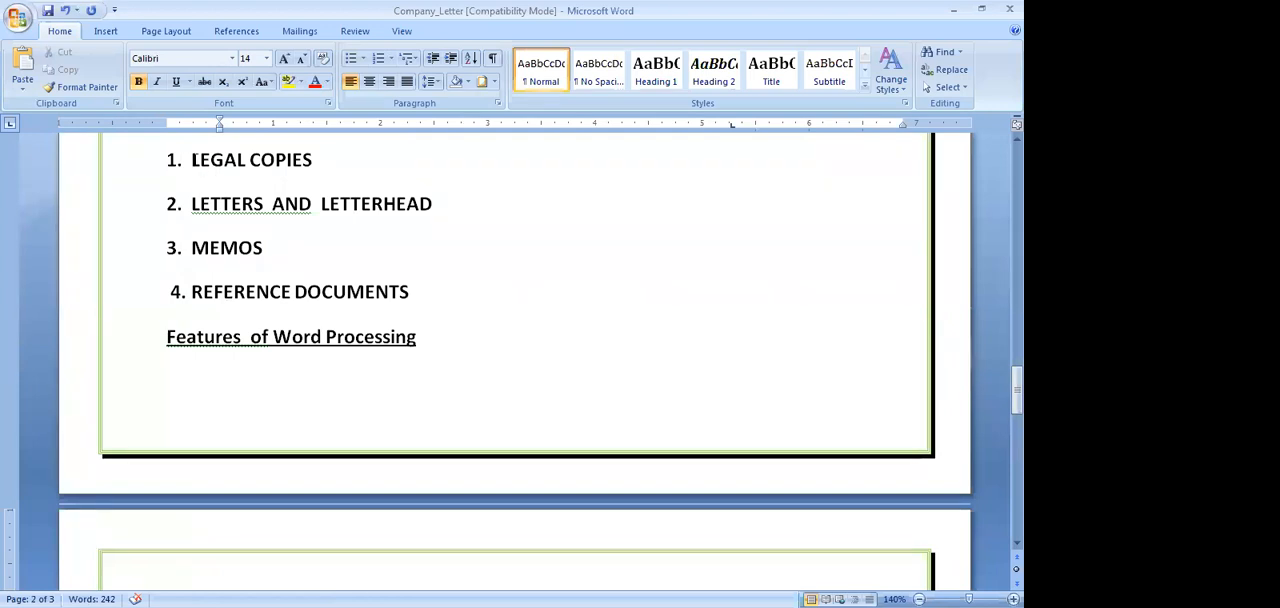
scroll(297, 340, "down", 5)
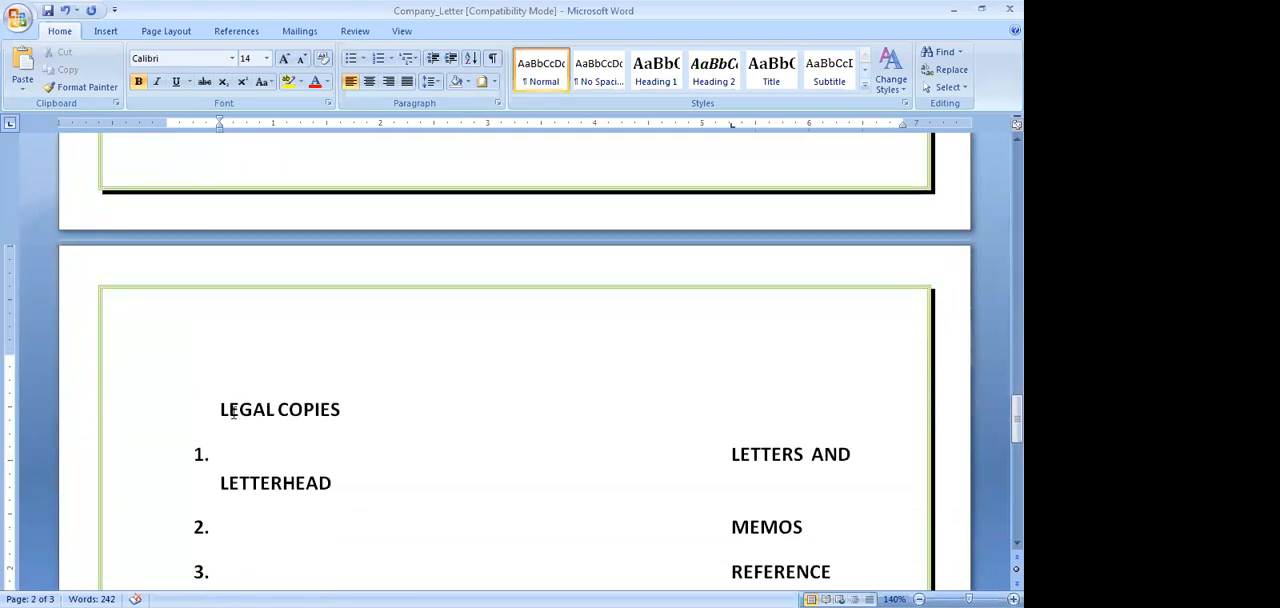
left_click_drag(220, 409, 790, 566)
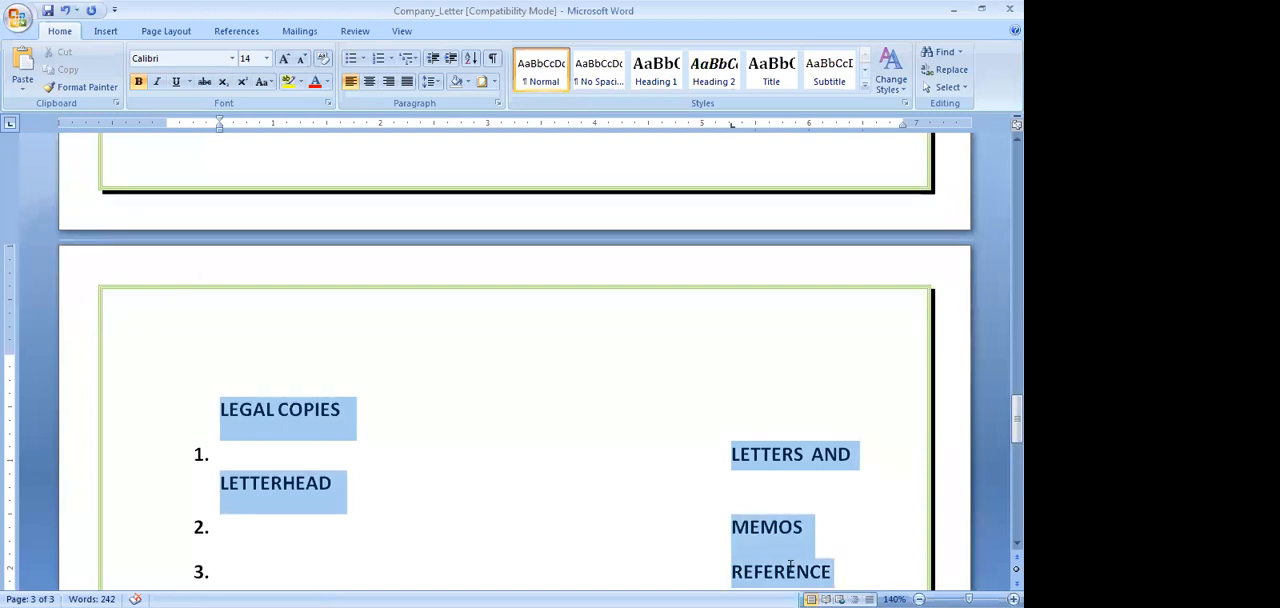
scroll(14, 352, "down", 2)
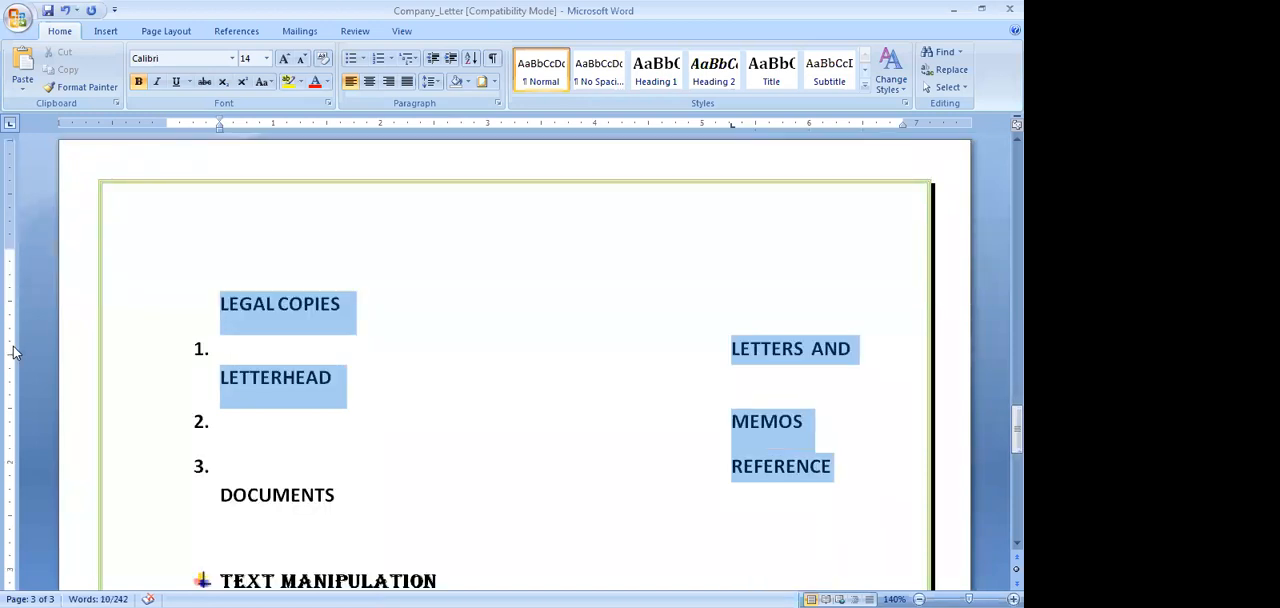
key("Delete")
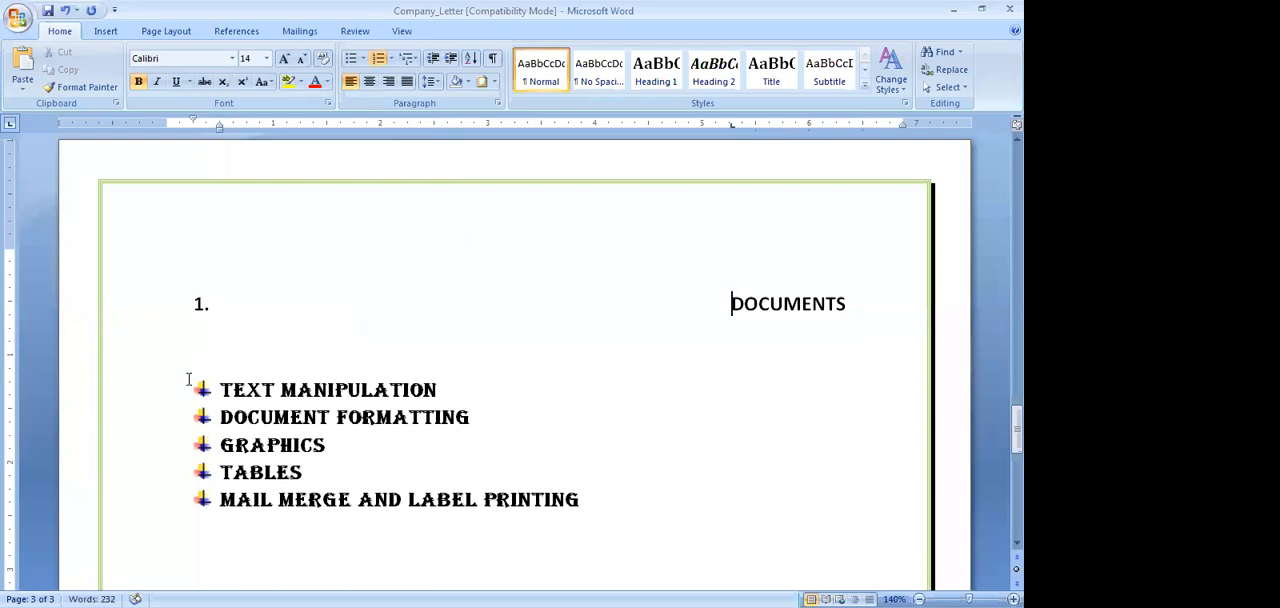
key("ctrl+Delete")
key("Tab")
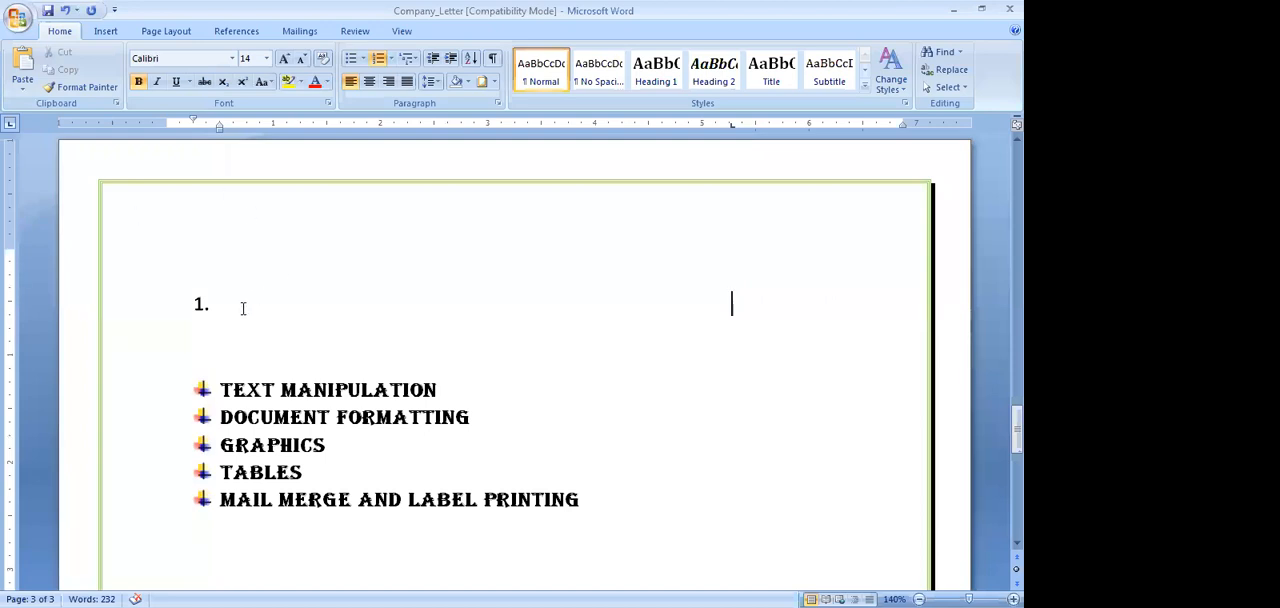
Clear the remaining empty numbered item above the bulleted list
double_click(220, 307)
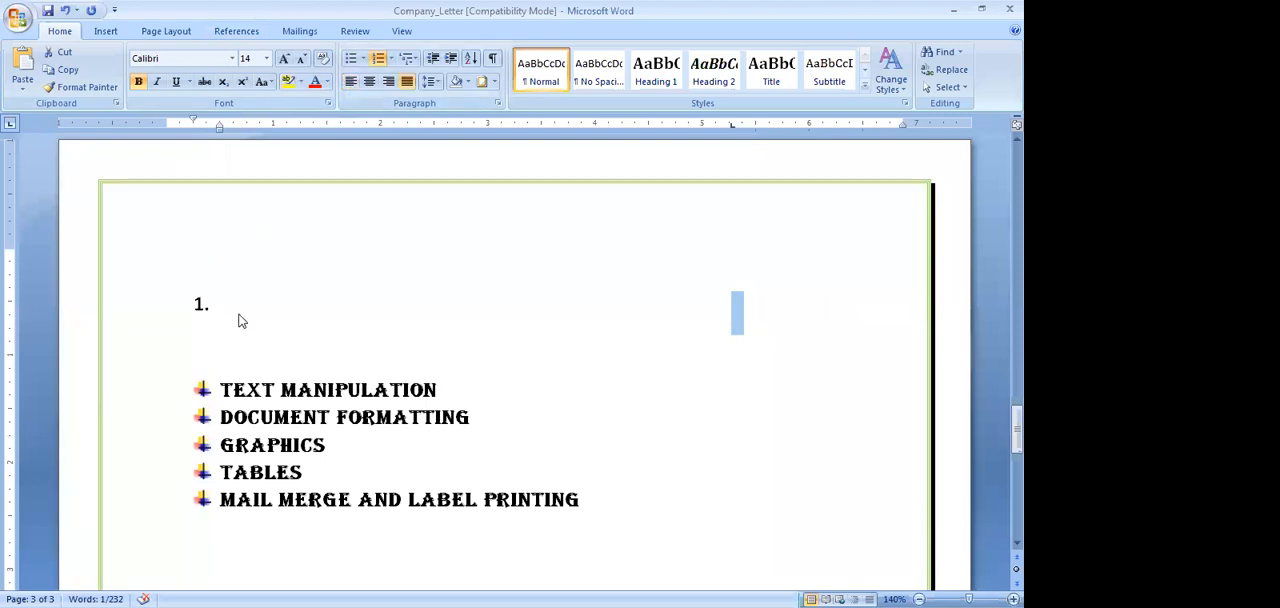
type("c")
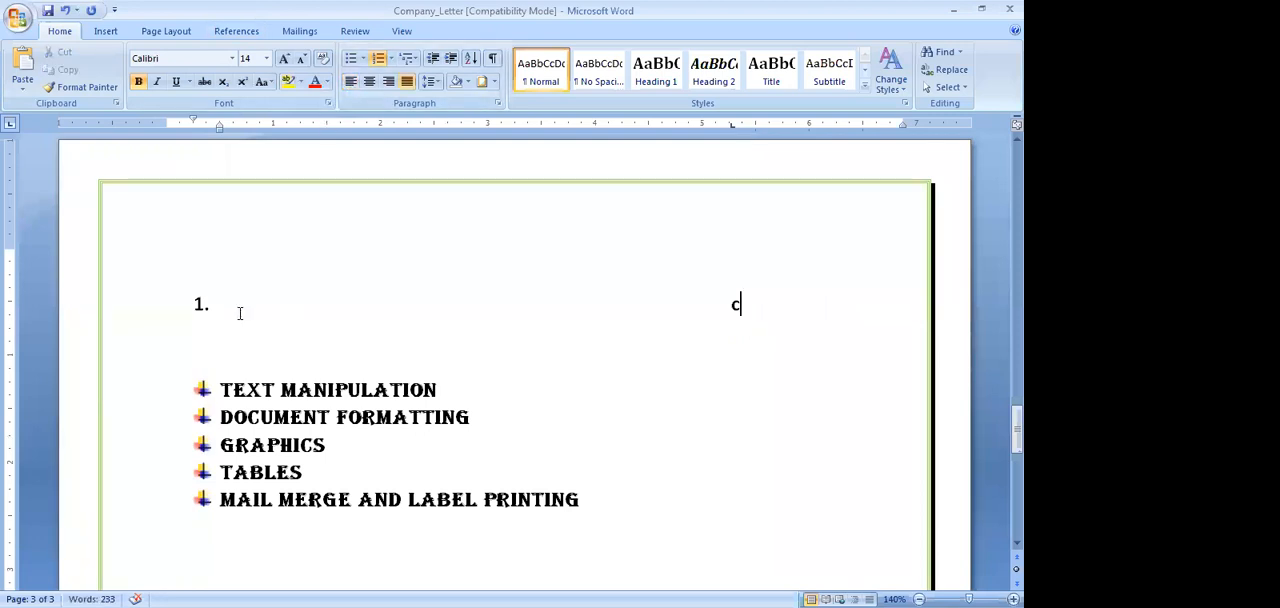
key("BackSpace")
key("BackSpace")
key("BackSpace")
Create a new numbered list with "COPA" as item 1 and start a second item below it
type("1.copa")
key("BackSpace")
key("BackSpace")
key("BackSpace")
key("BackSpace")
key("Tab")
type("COPA")
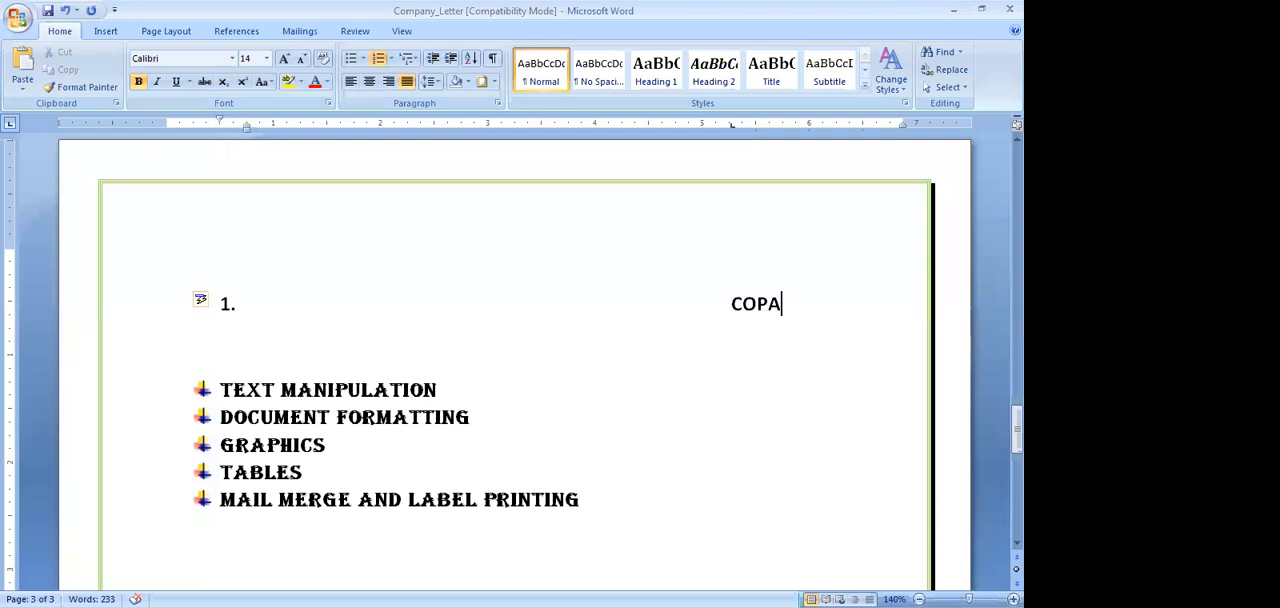
key("Return")
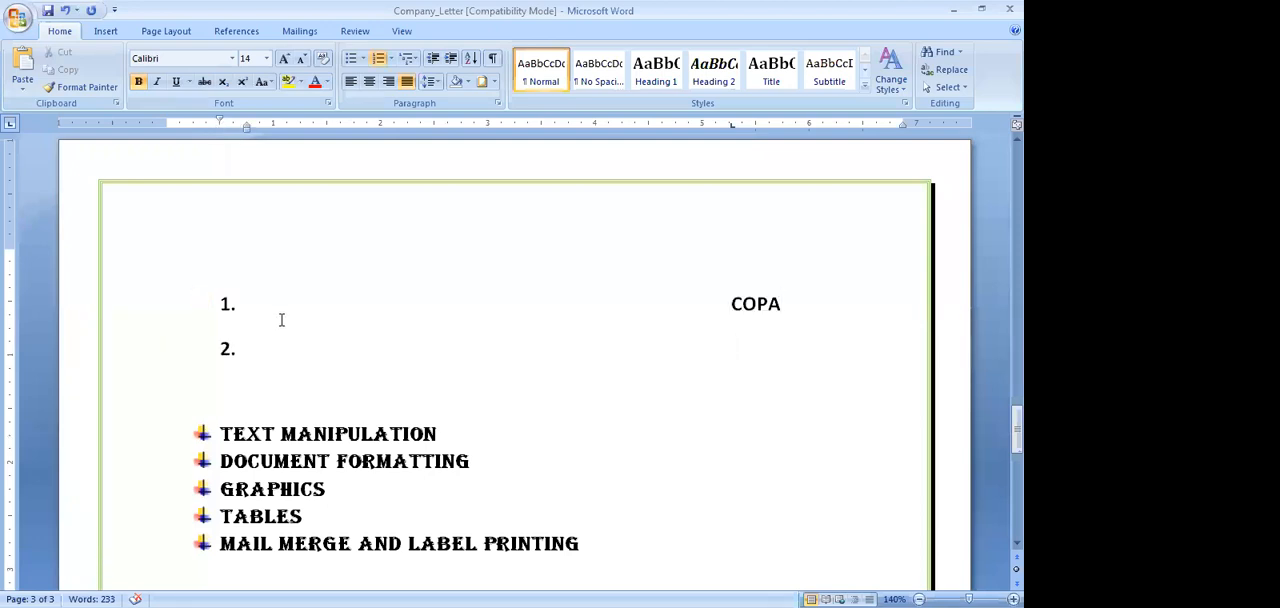
key("Tab")
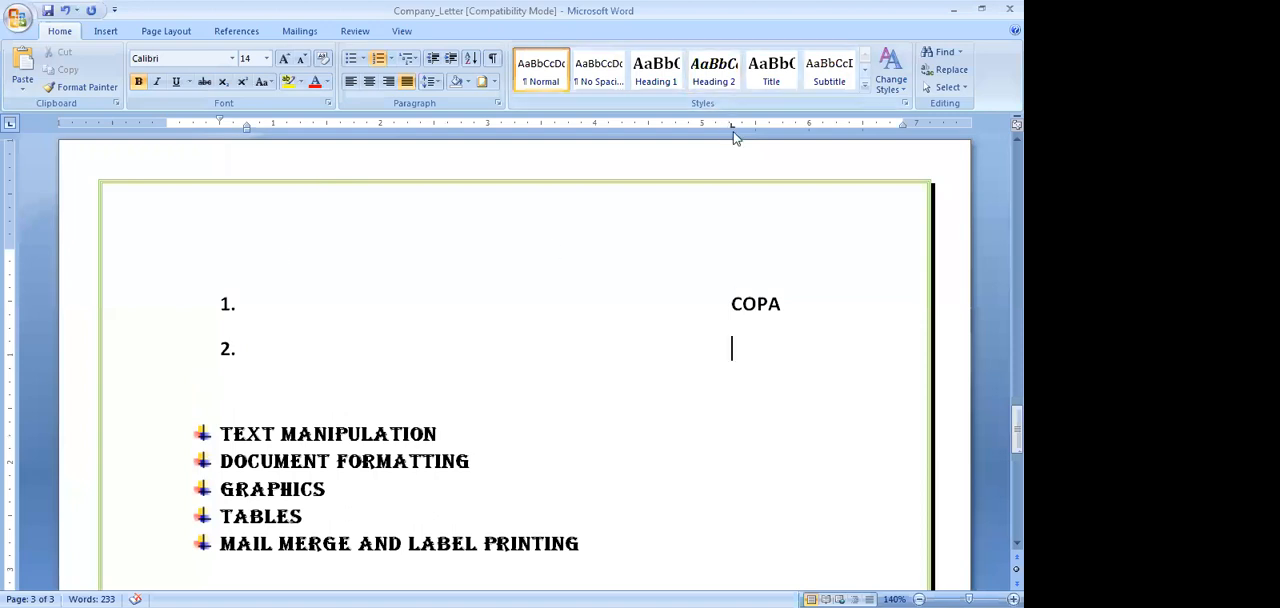
Remove the automatic number from "COPA" and clear all of the line's tab stops
left_click(706, 296)
key("BackSpace")
key("BackSpace")
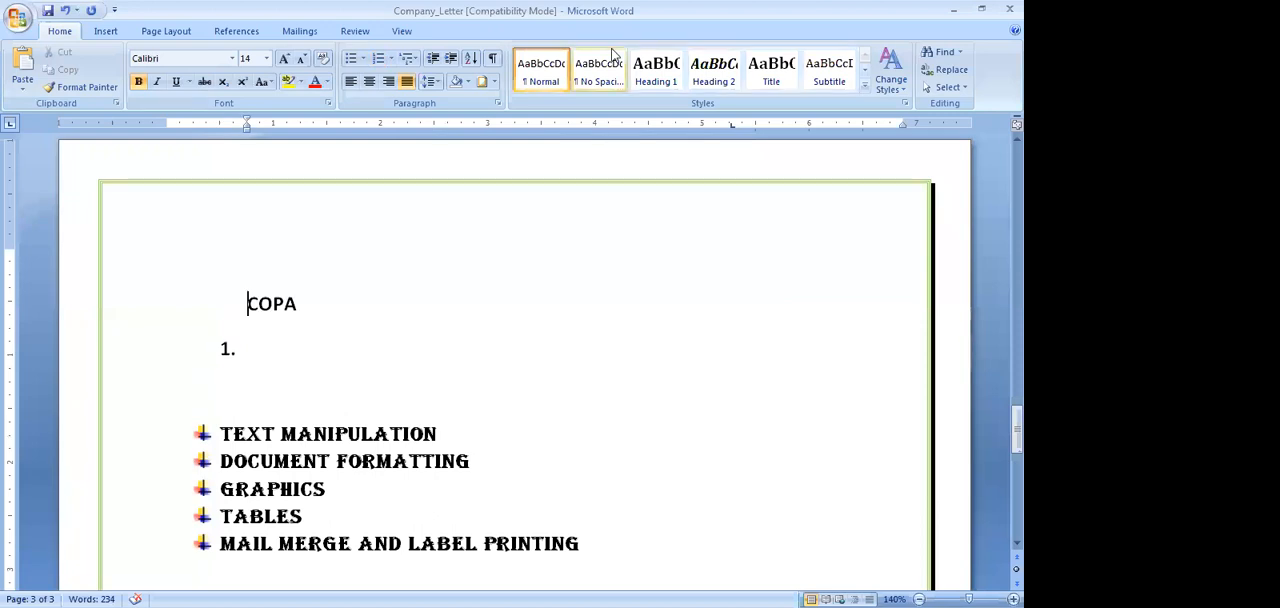
left_click(728, 124)
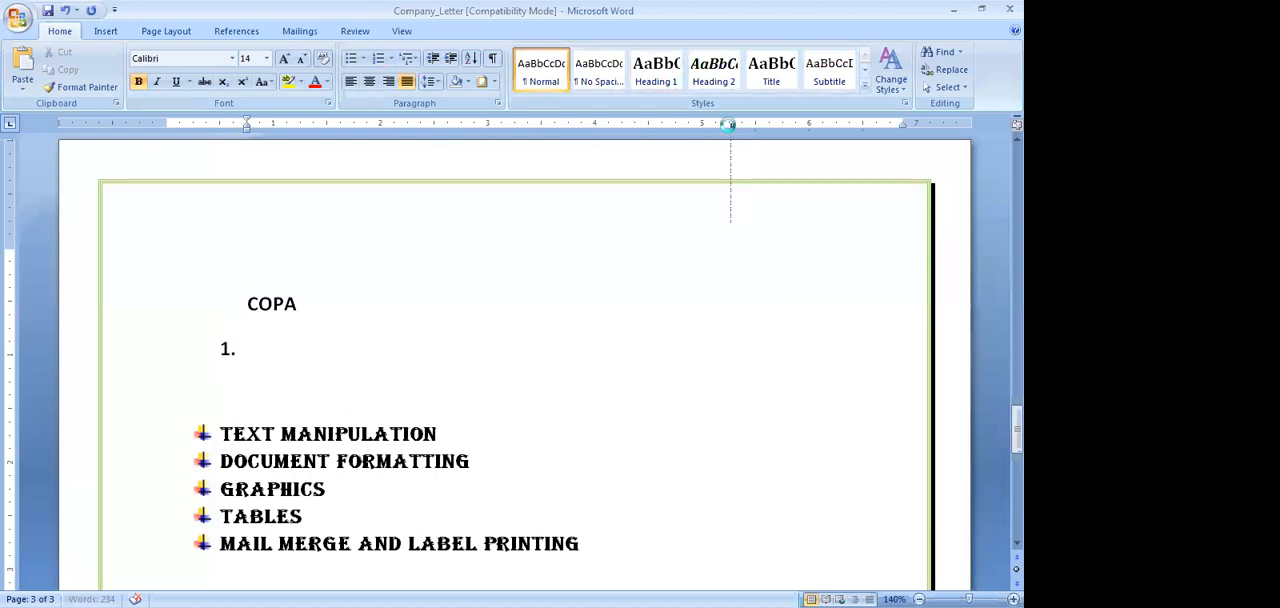
left_click(728, 124)
left_click(591, 388)
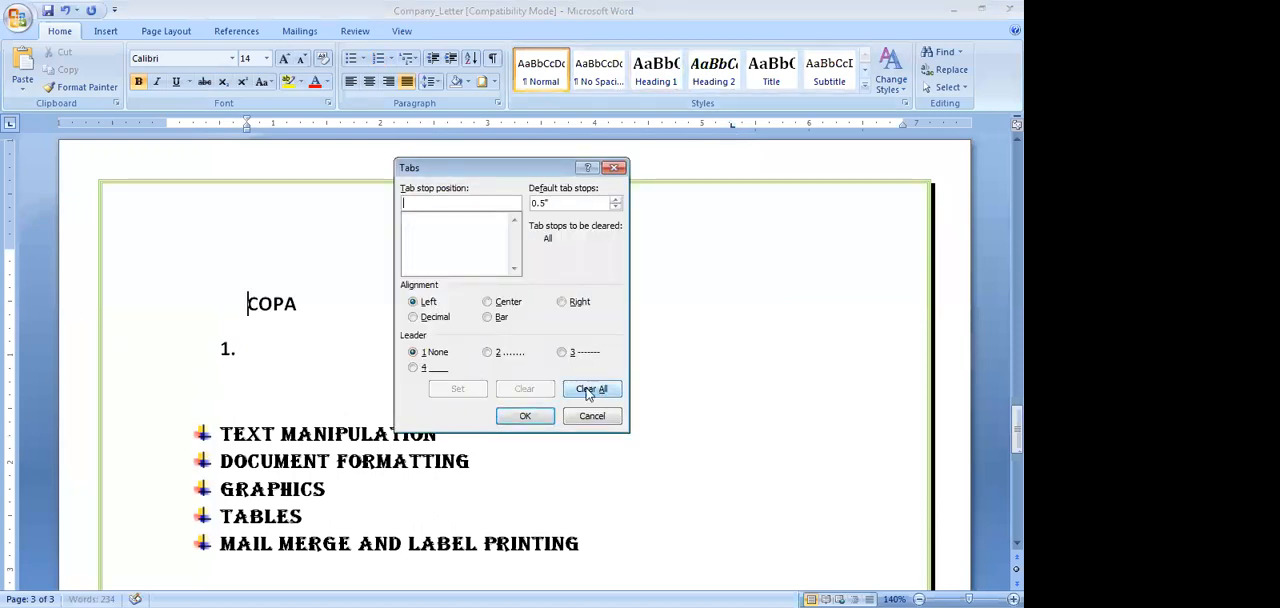
left_click(527, 418)
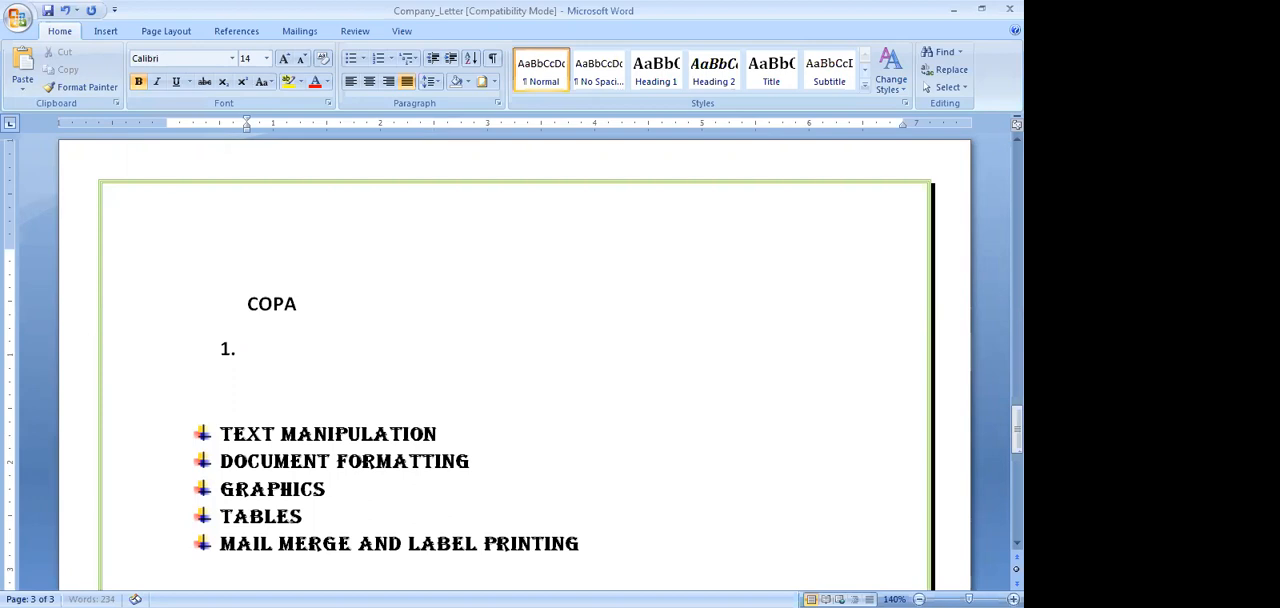
Number "COPA" manually by putting "1." directly in front of it, and start a new line below
key("Return")
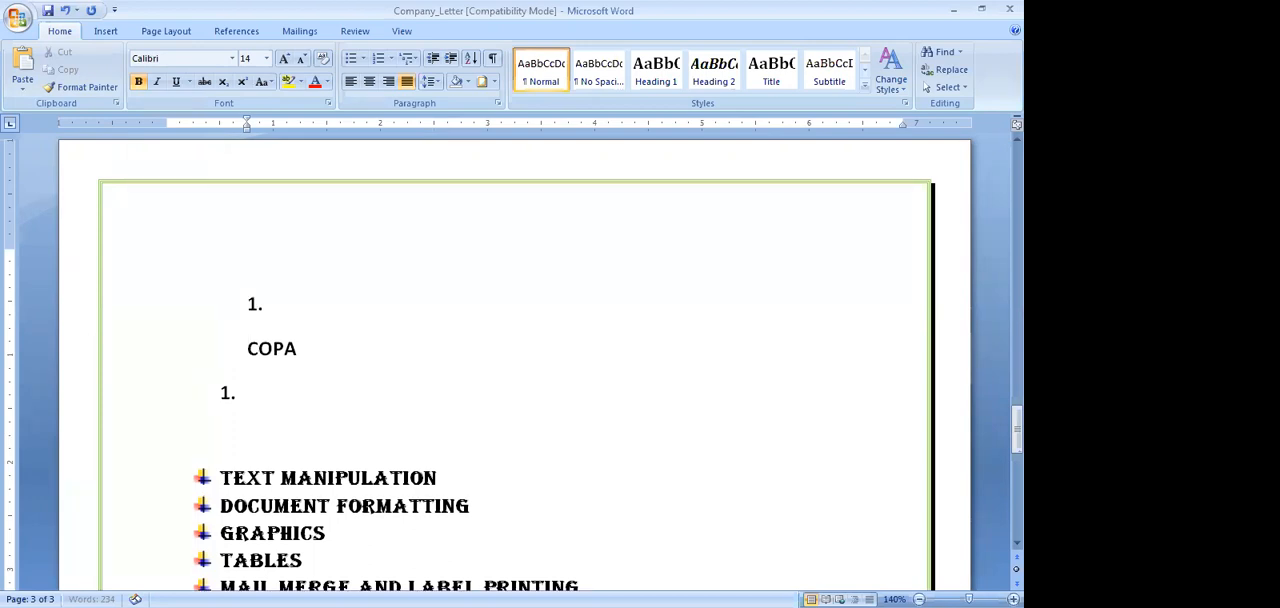
left_click(270, 298)
key("Delete")
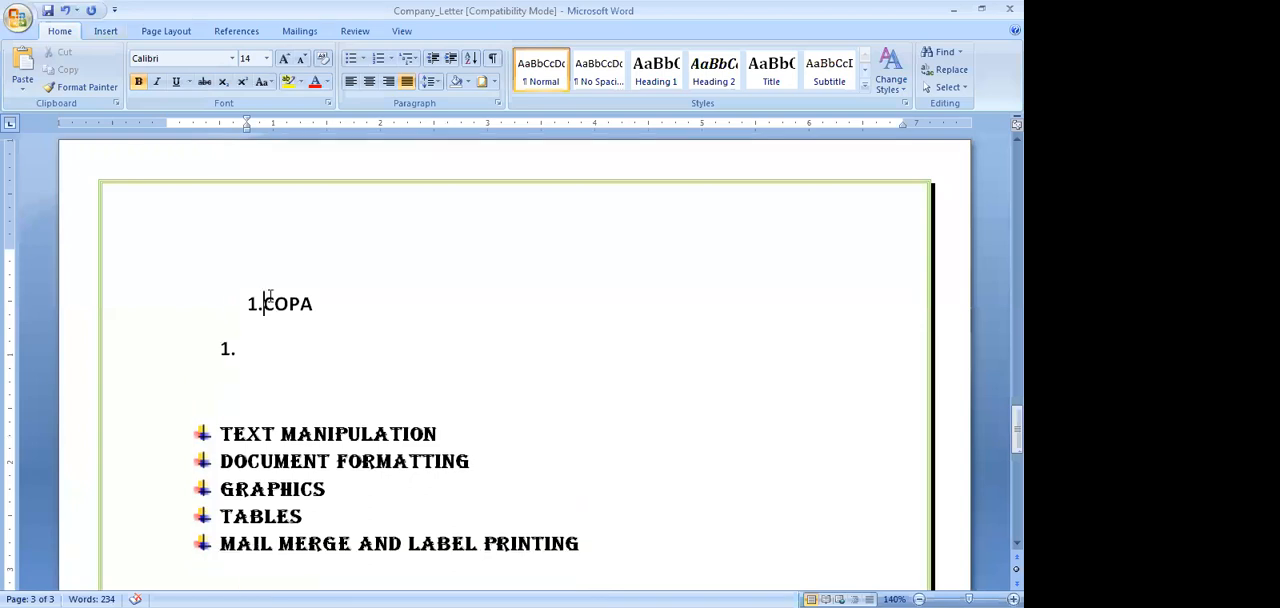
left_click(345, 300)
key("Return")
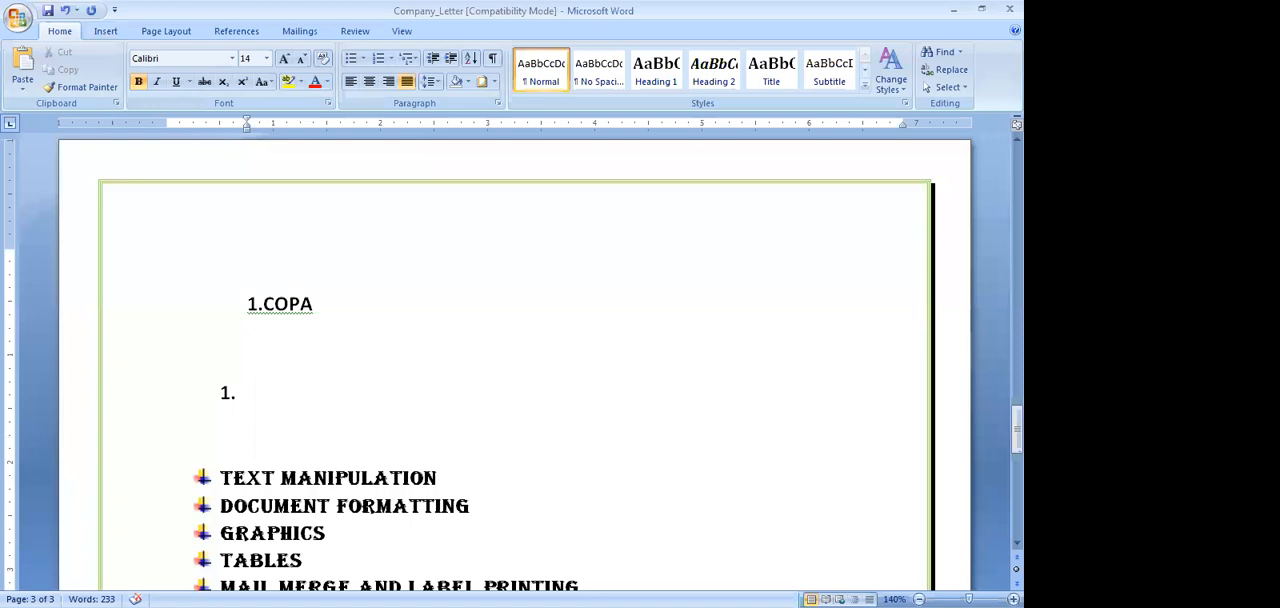
Delete the "1.COPA" text with the new line below it, apply automatic numbering to the emptied line and add another numbered item
type("2")
key("BackSpace")
key("BackSpace")
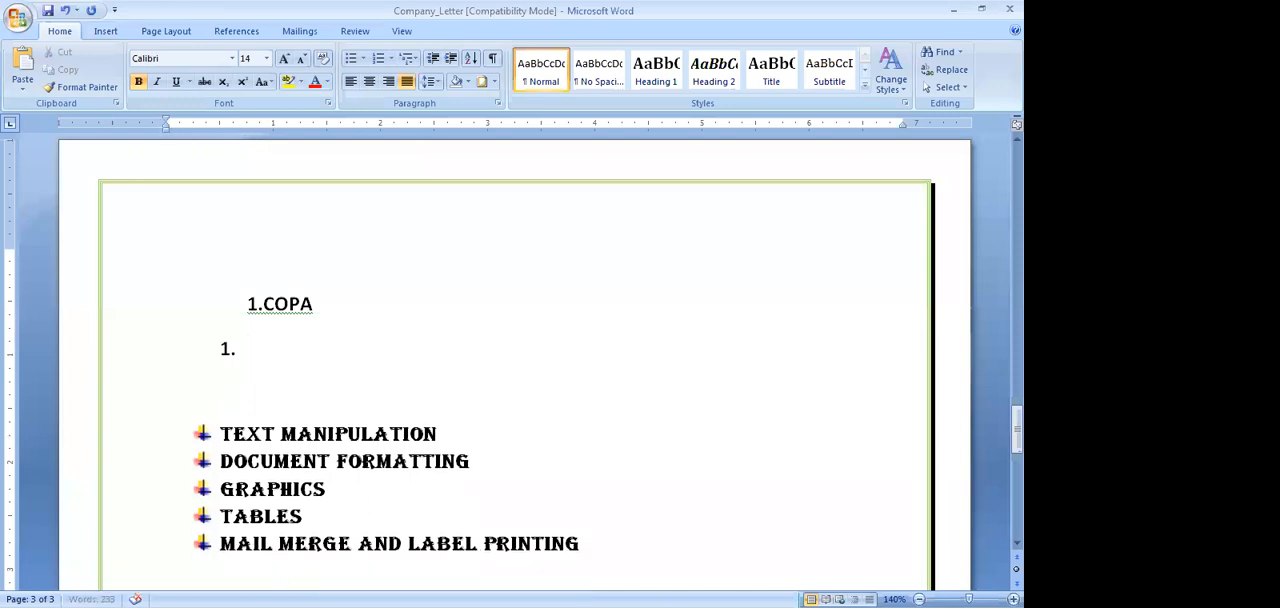
key("BackSpace")
key("BackSpace")
key("BackSpace")
key("BackSpace")
key("BackSpace")
key("BackSpace")
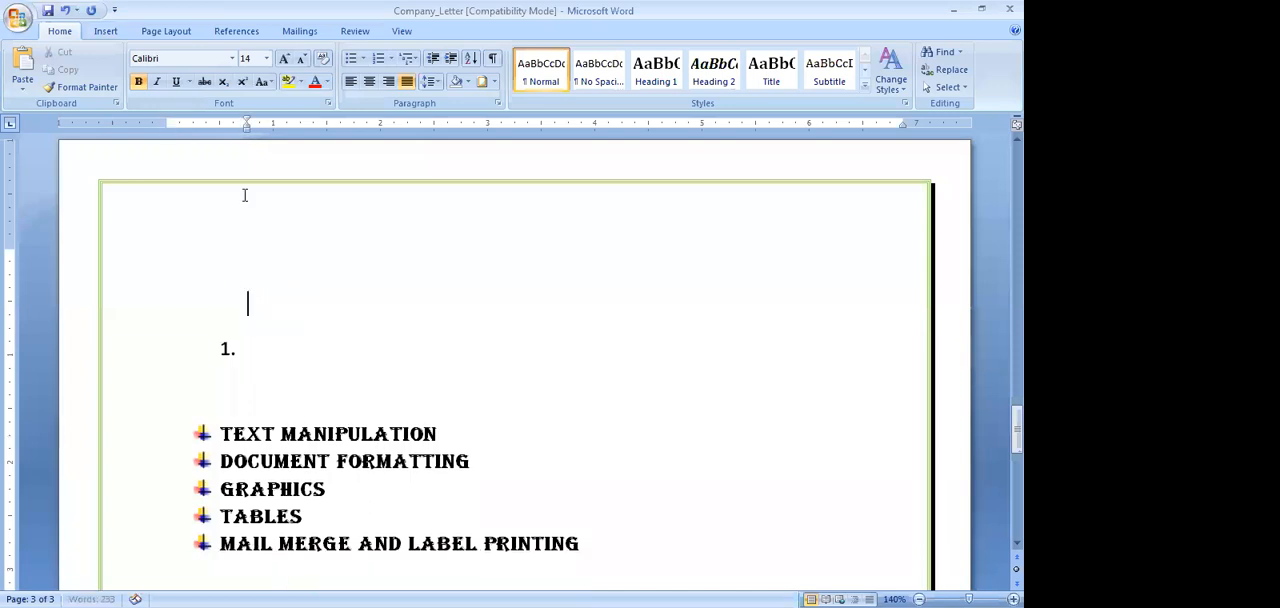
left_click(377, 59)
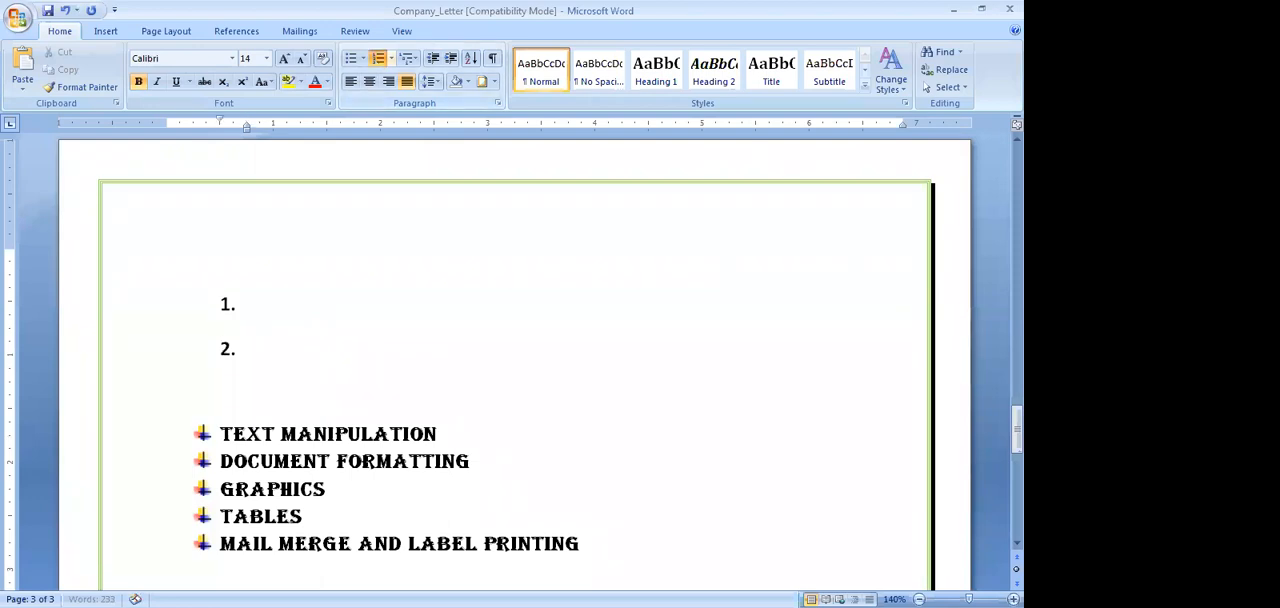
key("Return")
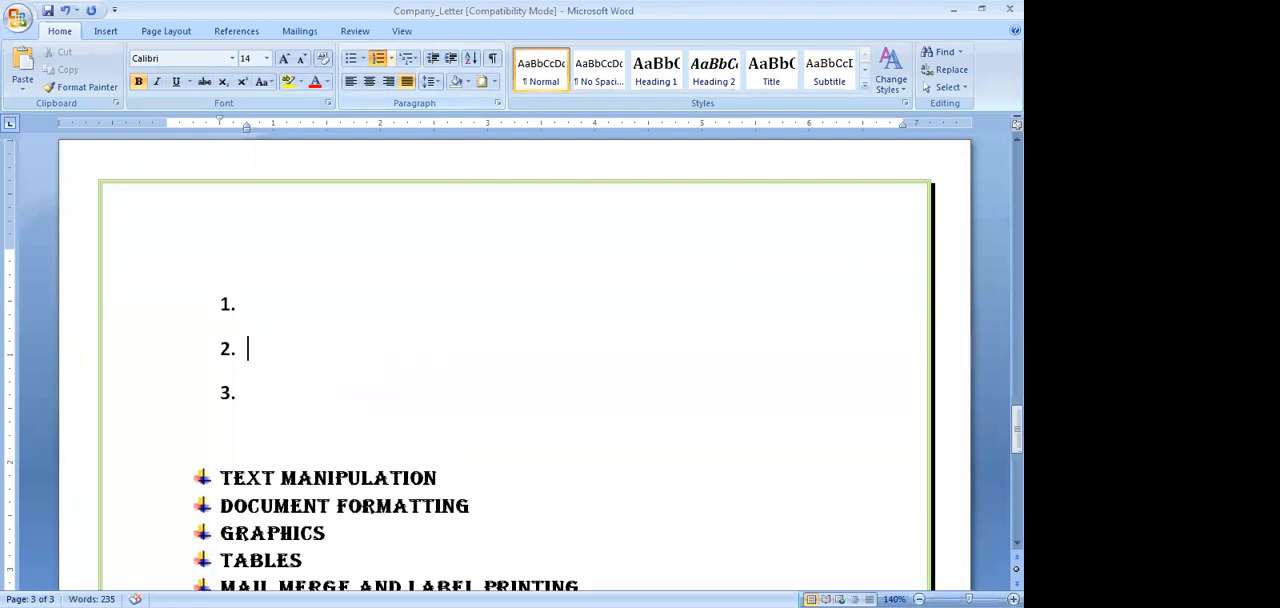
Fill in the first three numbered items with "COPA", "DTPO" and "ICTSM"
type("DTPO")
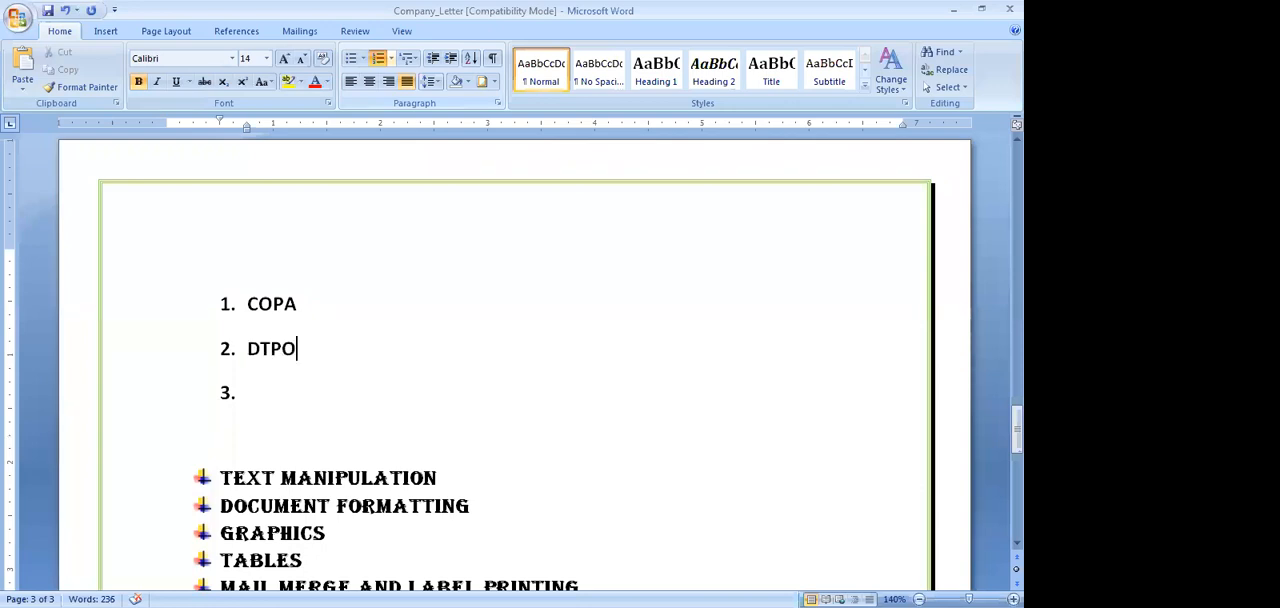
key("Return")
type("ICTSM")
Add "FASHION TECH" as item 4 of the numbered list
key("Return")
type("FASHIO")
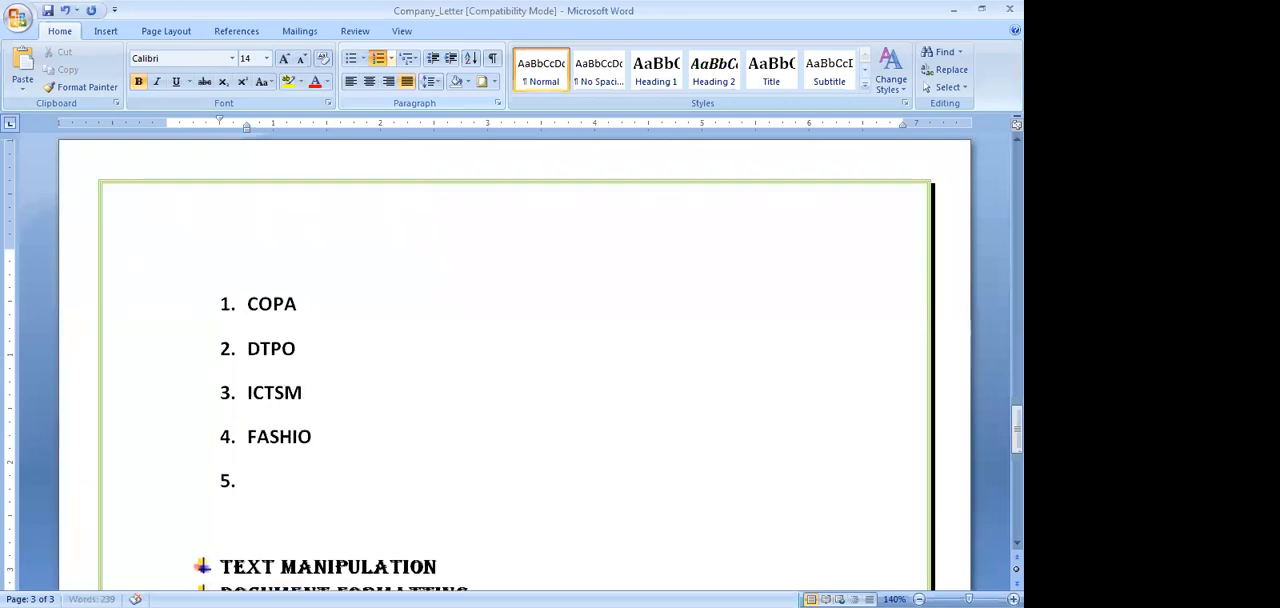
type("N TECDH")
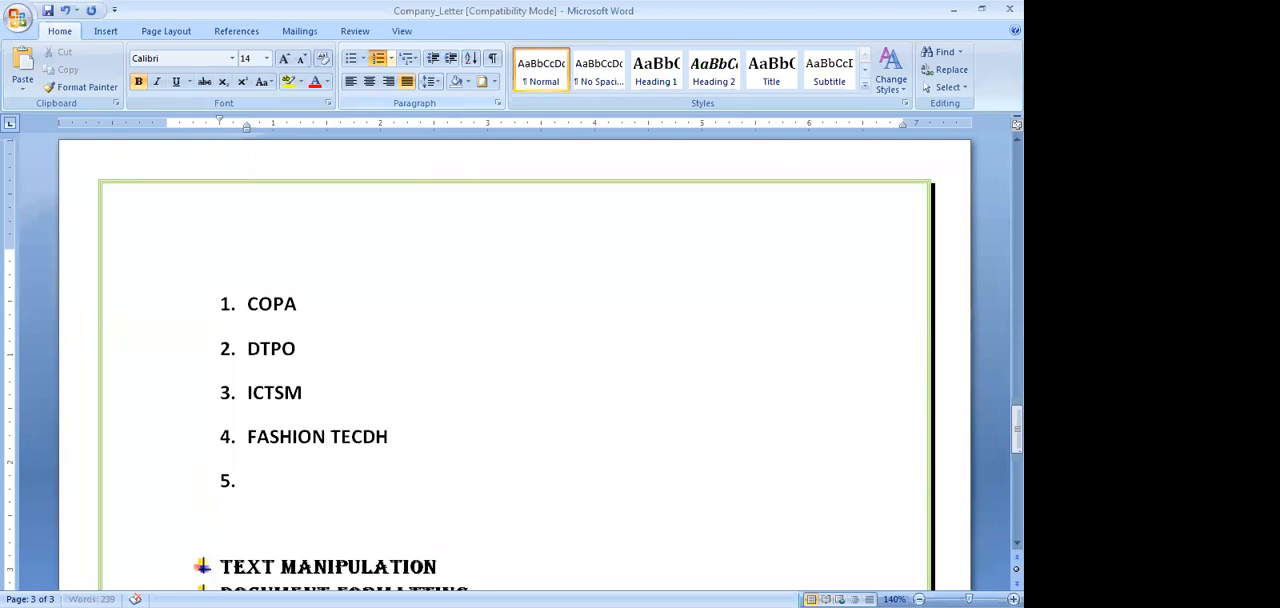
key("BackSpace")
key("BackSpace")
type("H")
Remove the picture bullets from the five topics, "TEXT MANIPULATION" to "MAIL MERGE AND LABEL PRINTING", and give them solid round bullets
scroll(420, 347, "down", 3)
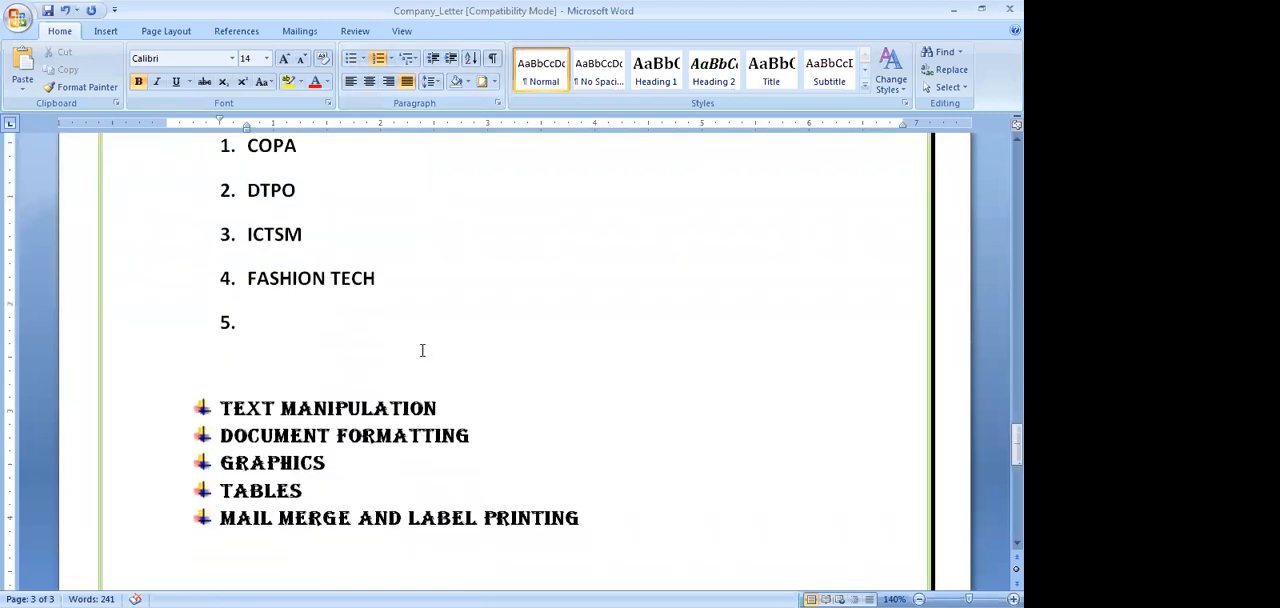
left_click_drag(222, 297, 570, 404)
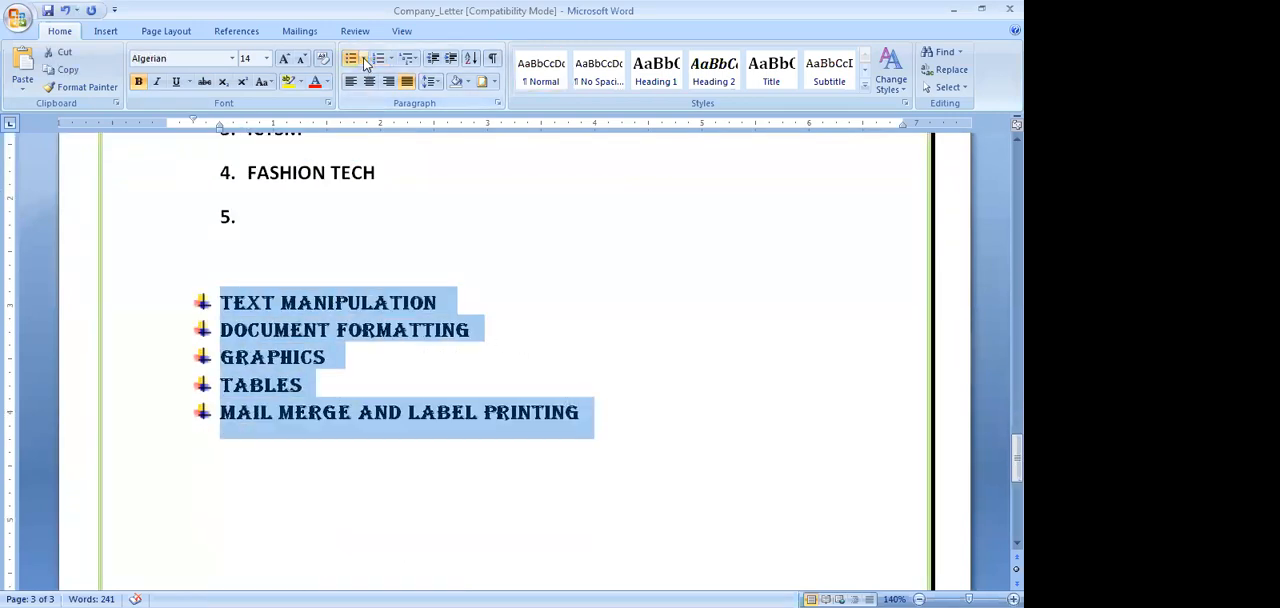
left_click(363, 58)
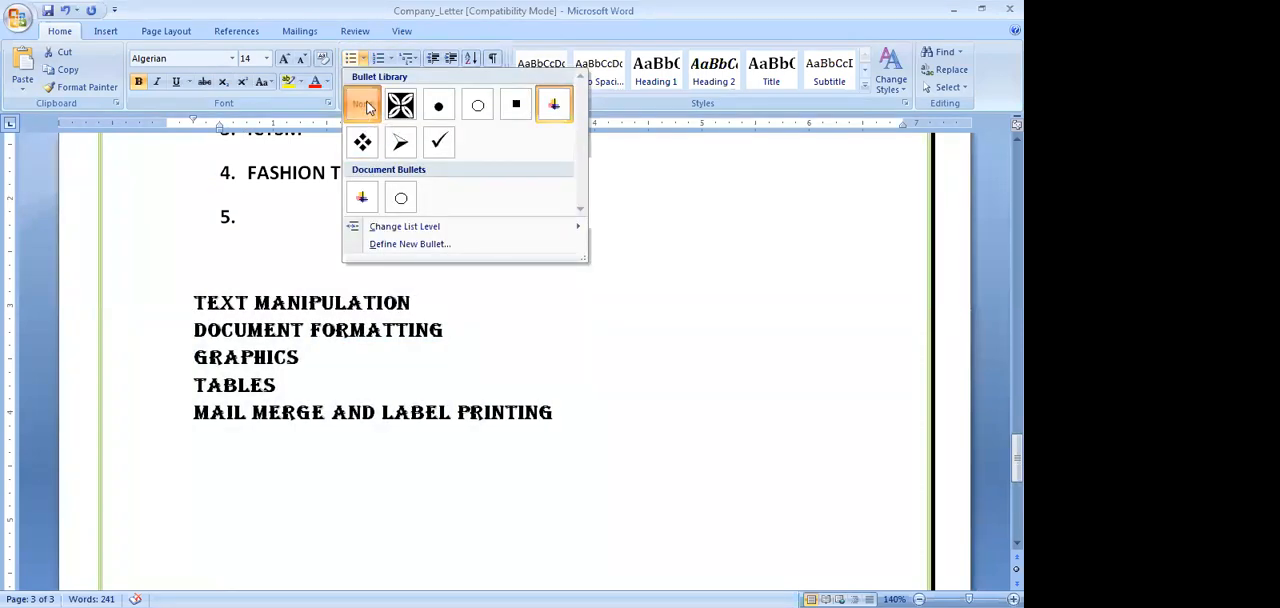
left_click(362, 108)
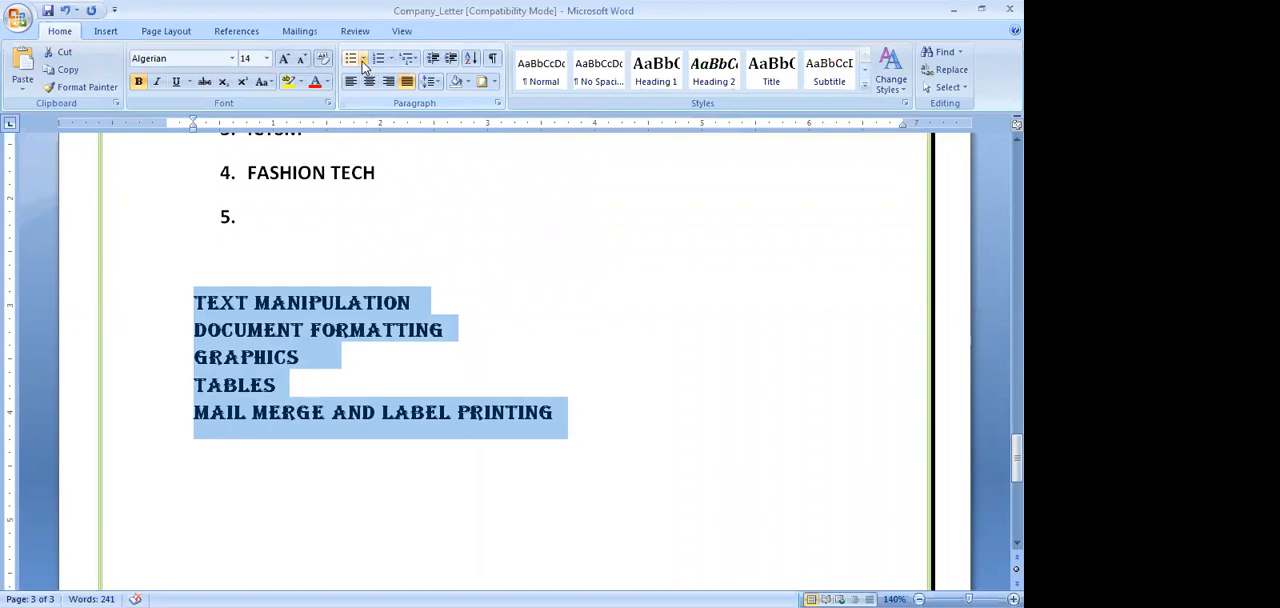
left_click(363, 58)
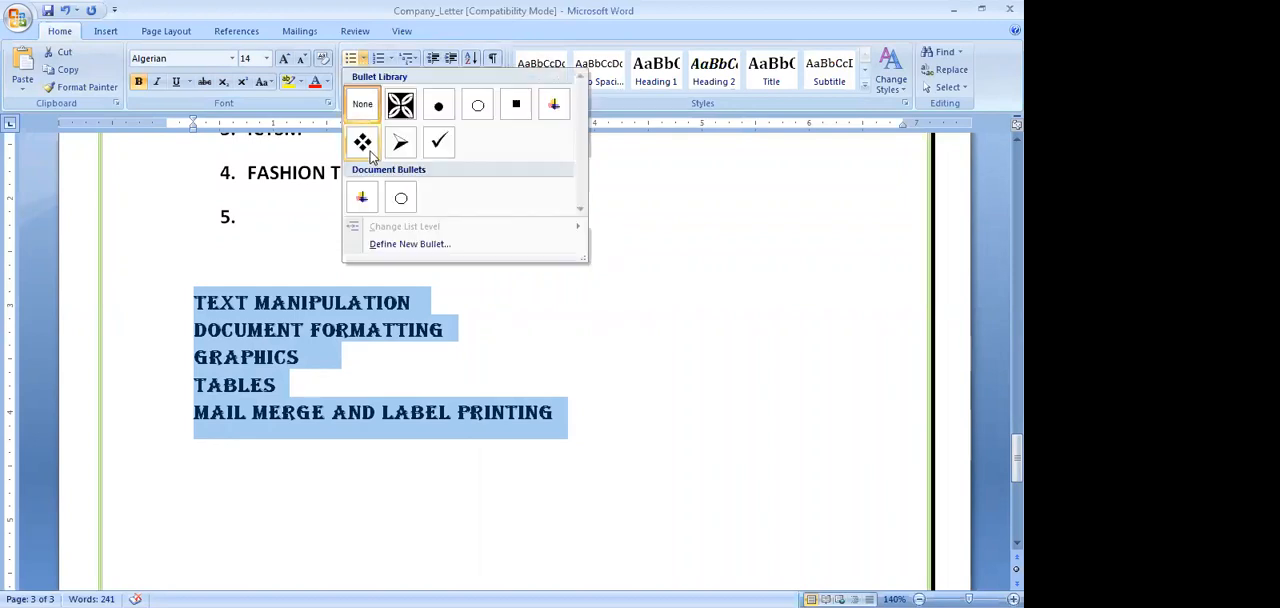
left_click(440, 110)
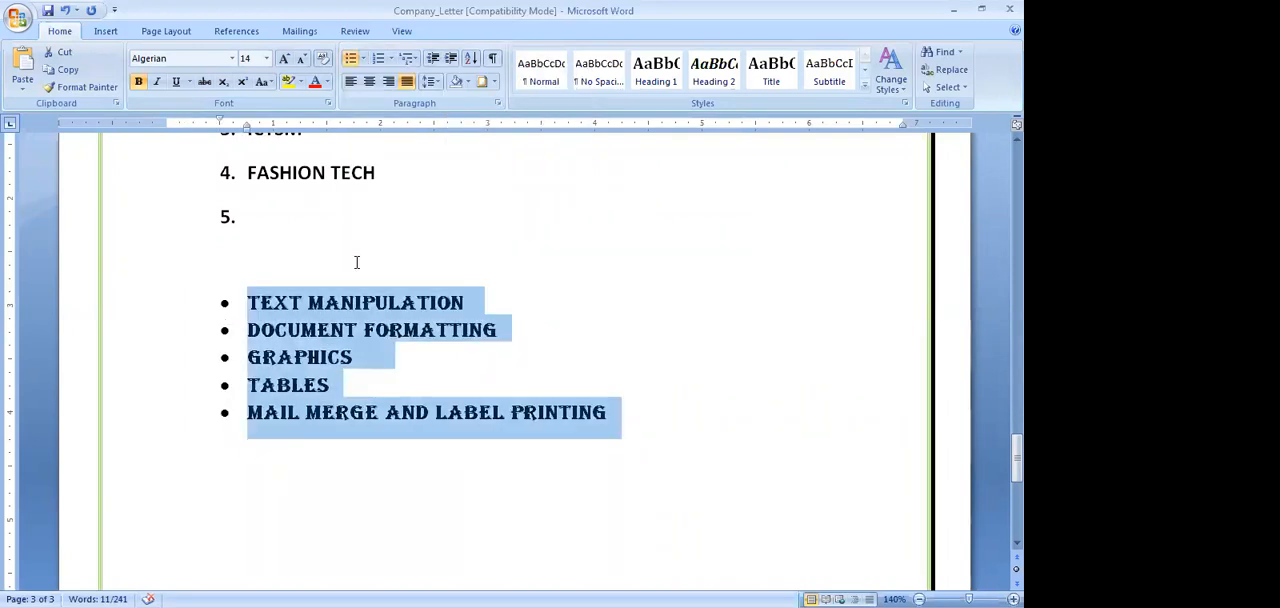
Apply numbering to the five selected topics and replace it with the coloured picture bullet already used in the document
scroll(350, 258, "up", 3)
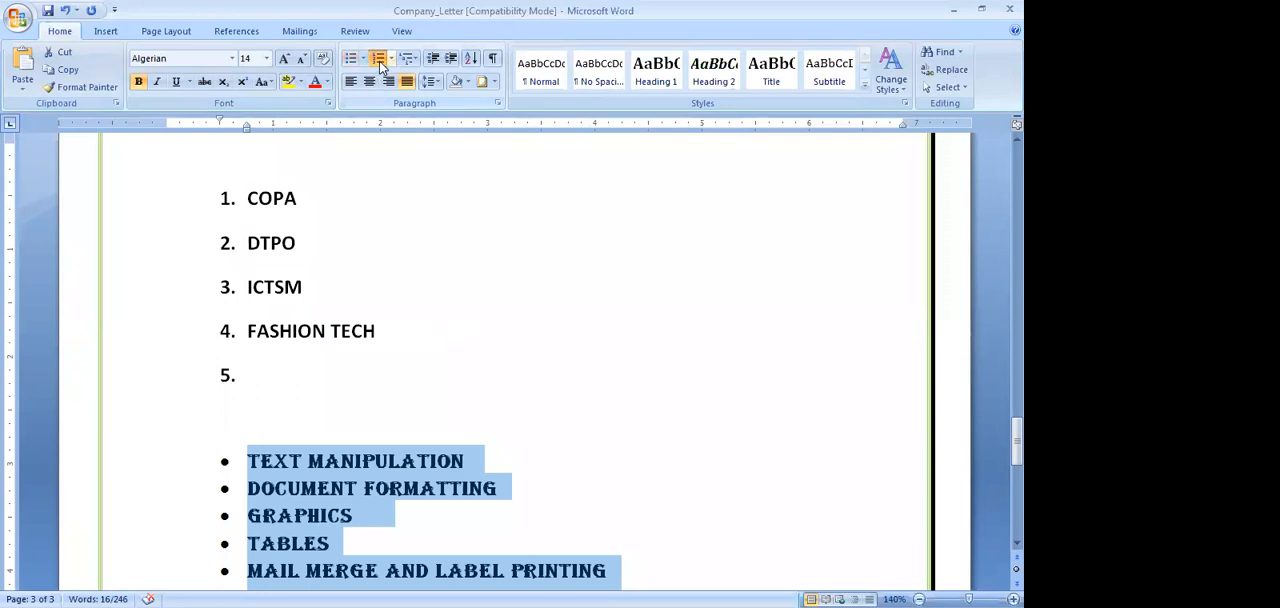
left_click(388, 61)
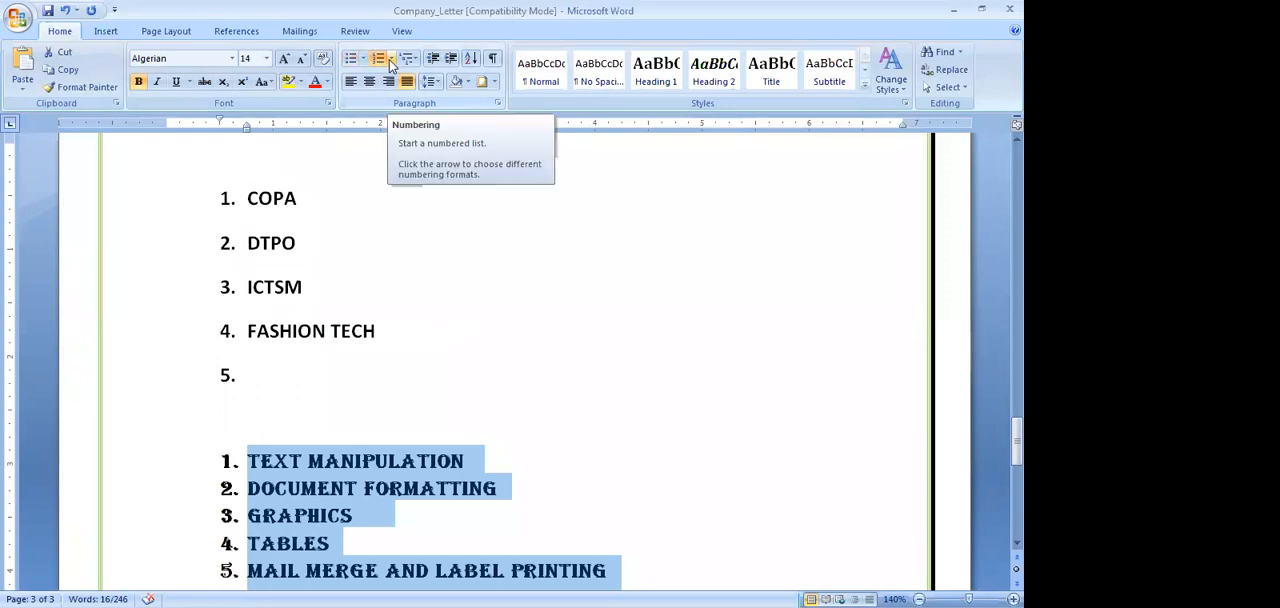
left_click(362, 58)
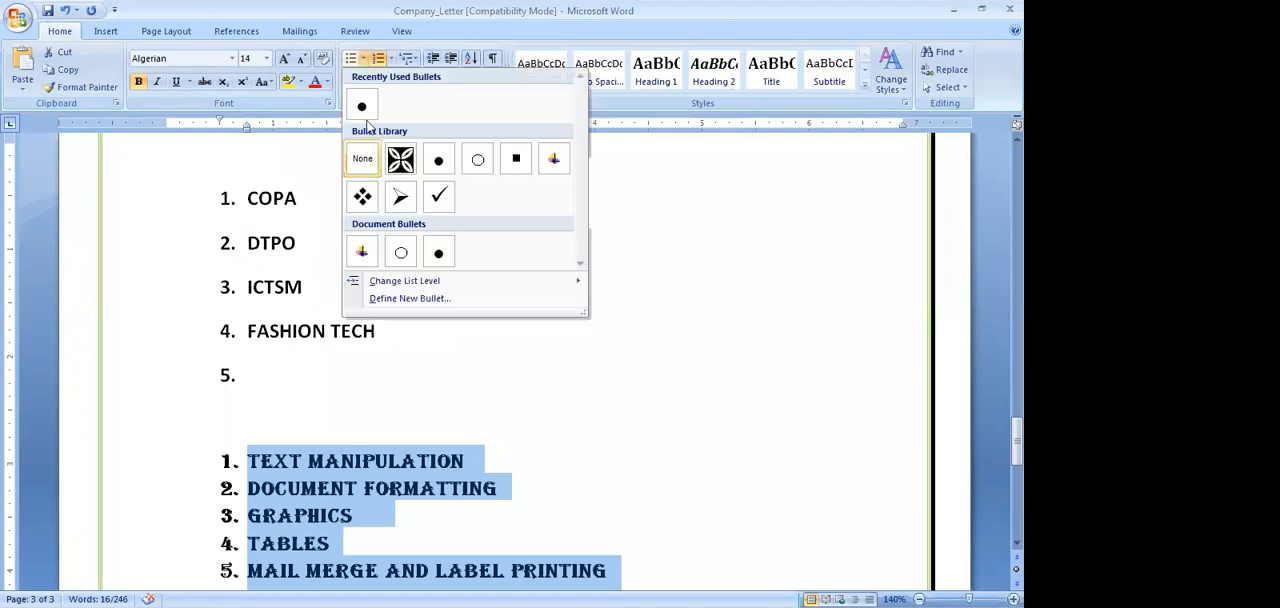
left_click(362, 254)
scroll(405, 410, "down", 3)
scroll(403, 413, "down", 5)
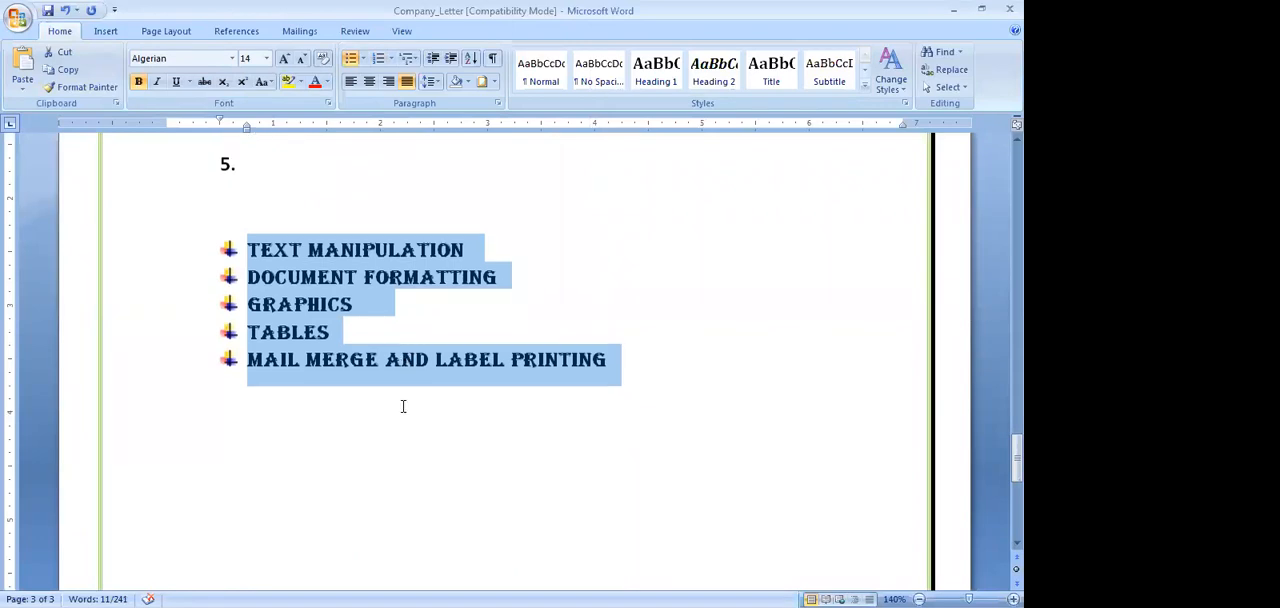
scroll(403, 413, "up", 5)
scroll(403, 413, "up", 5)
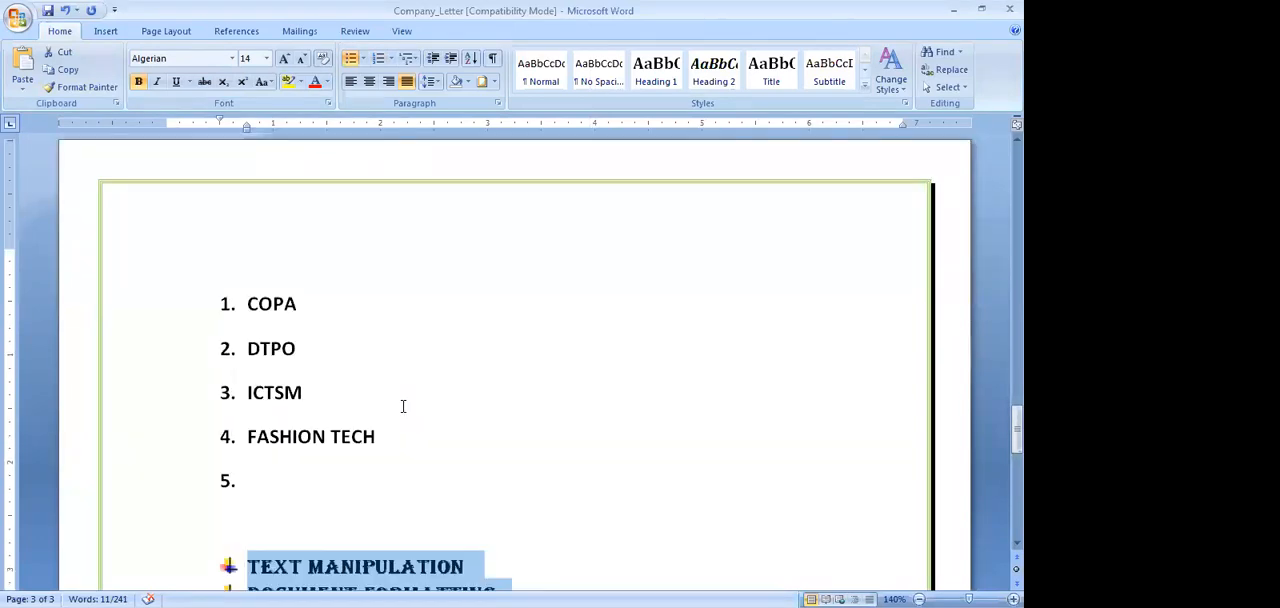
Switch to the class1 document and paste a rabbit clip from the clip art collection between the two computer pictures
left_click(106, 31)
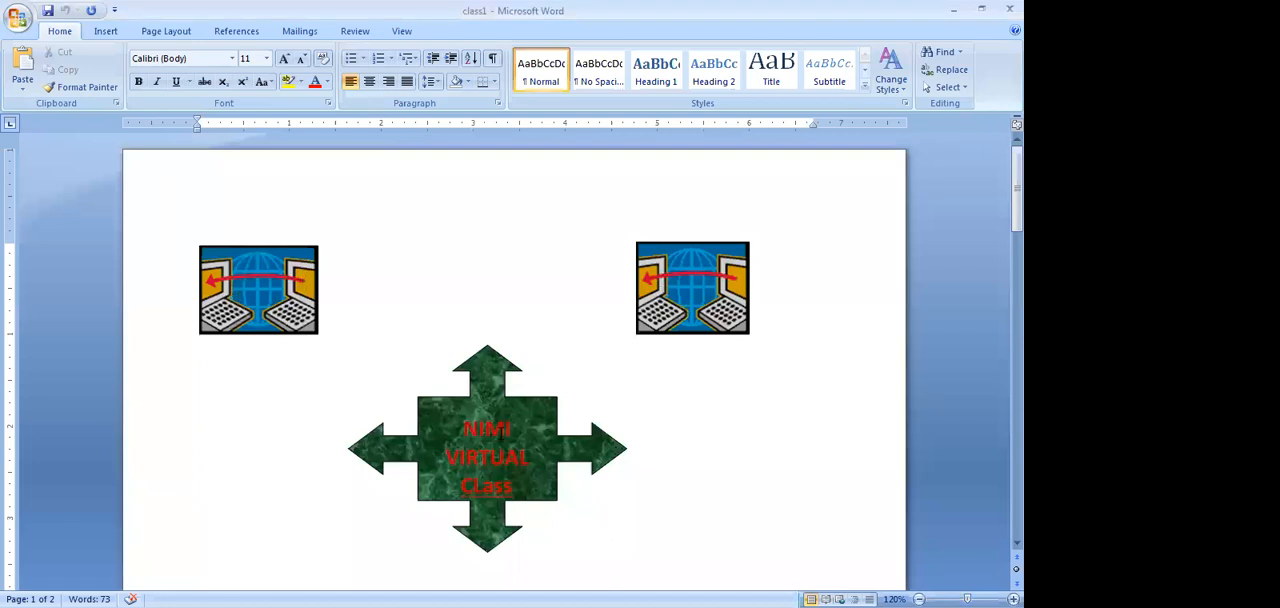
scroll(501, 432, "down", 3)
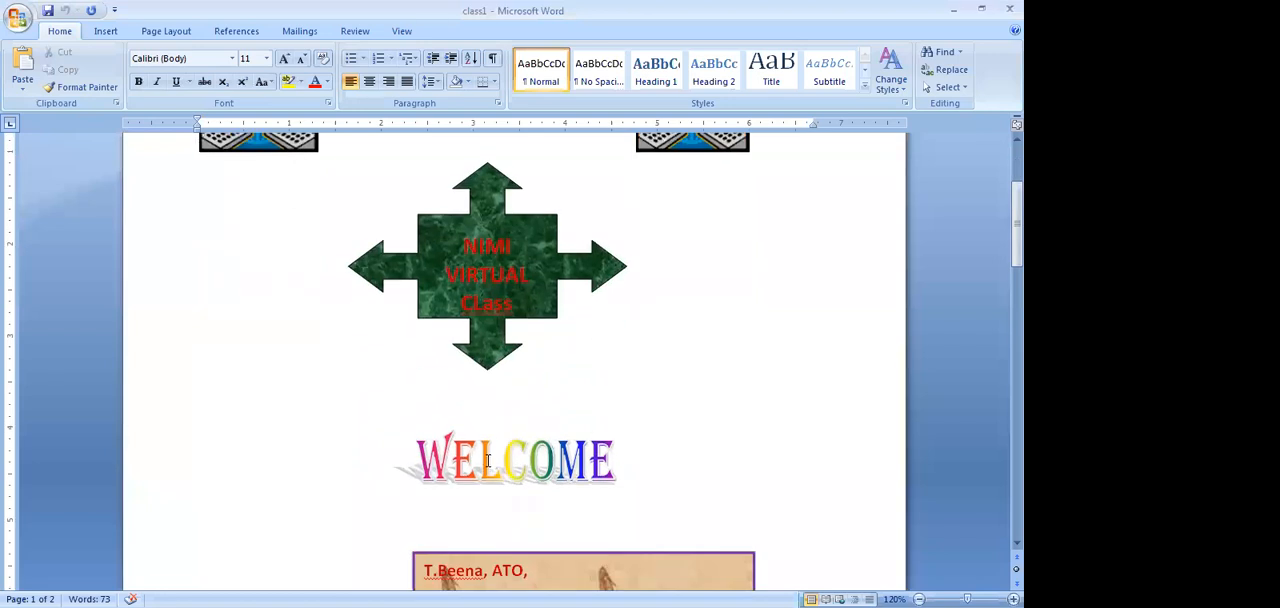
scroll(488, 459, "down", 2)
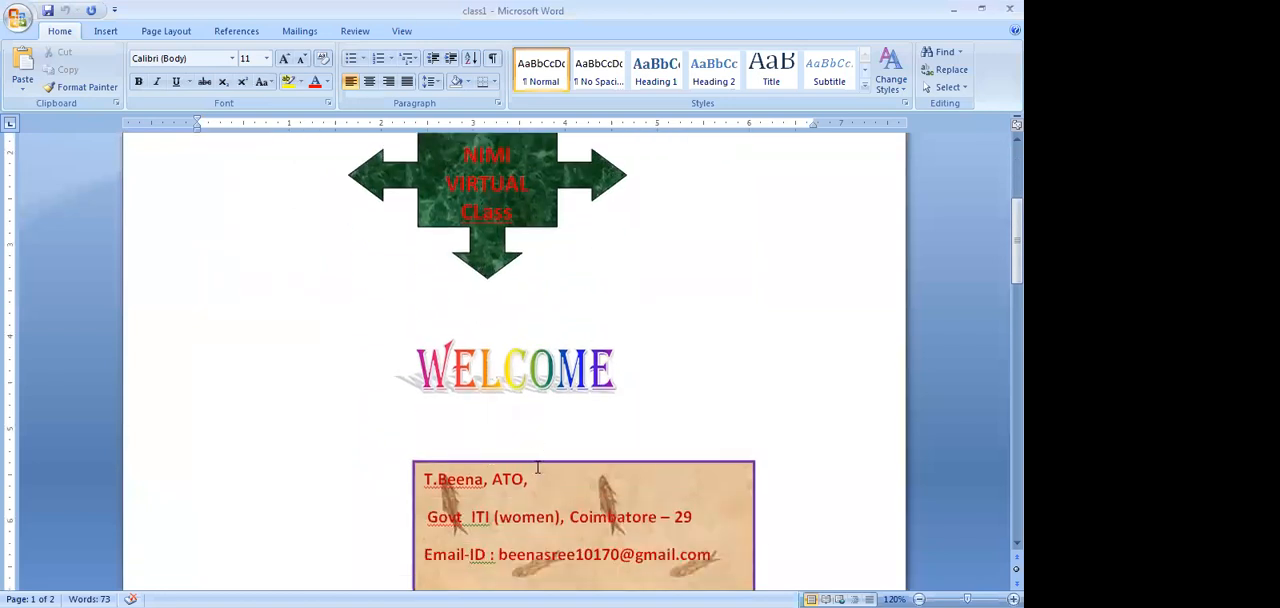
scroll(537, 467, "up", 4)
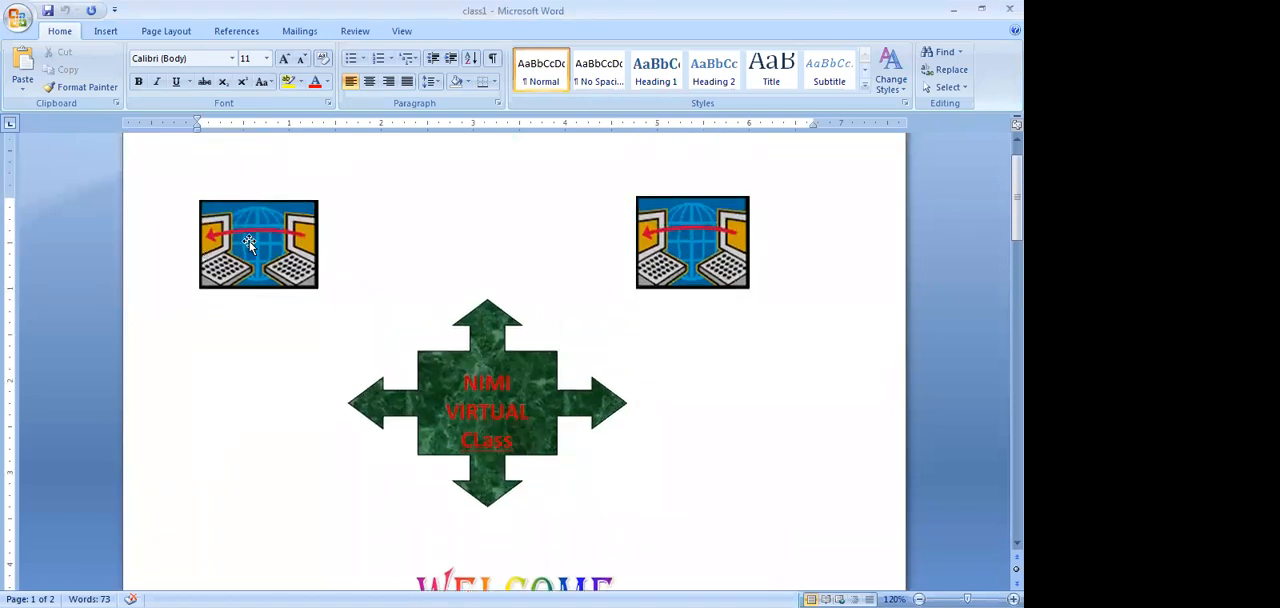
left_click(106, 32)
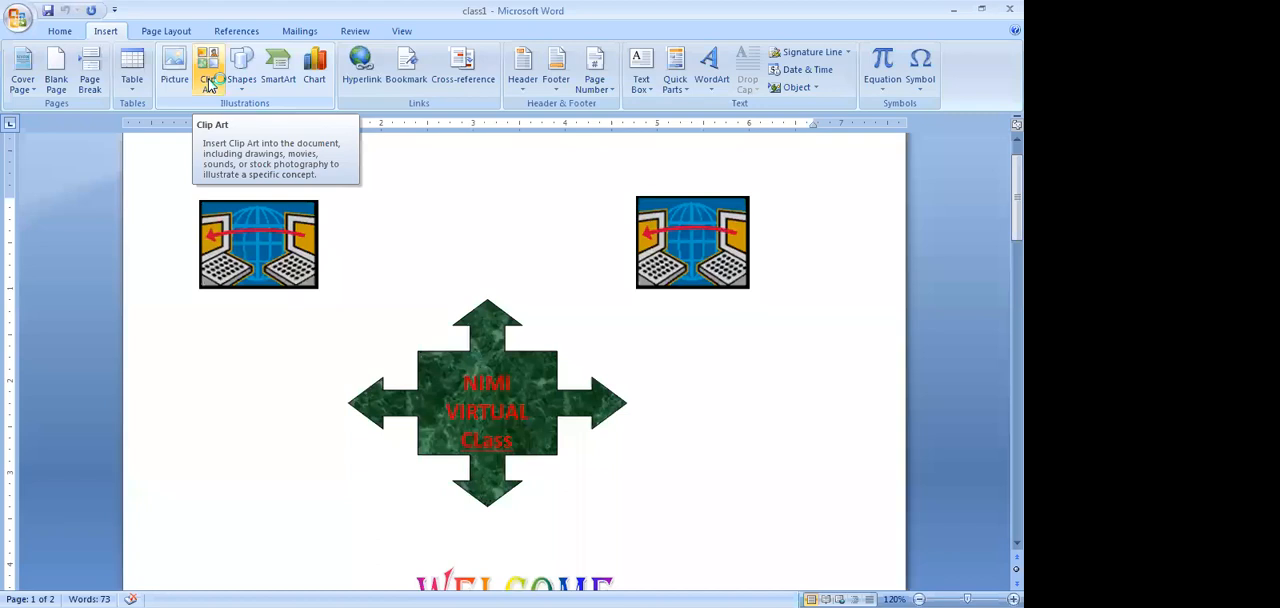
left_click(208, 84)
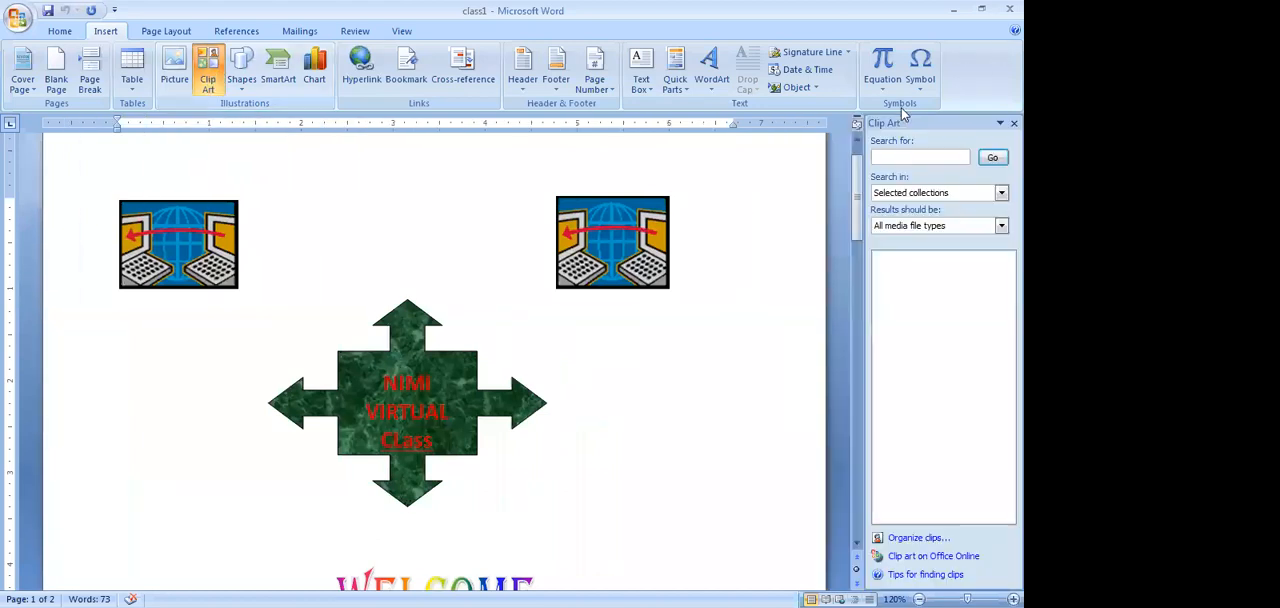
left_click(920, 538)
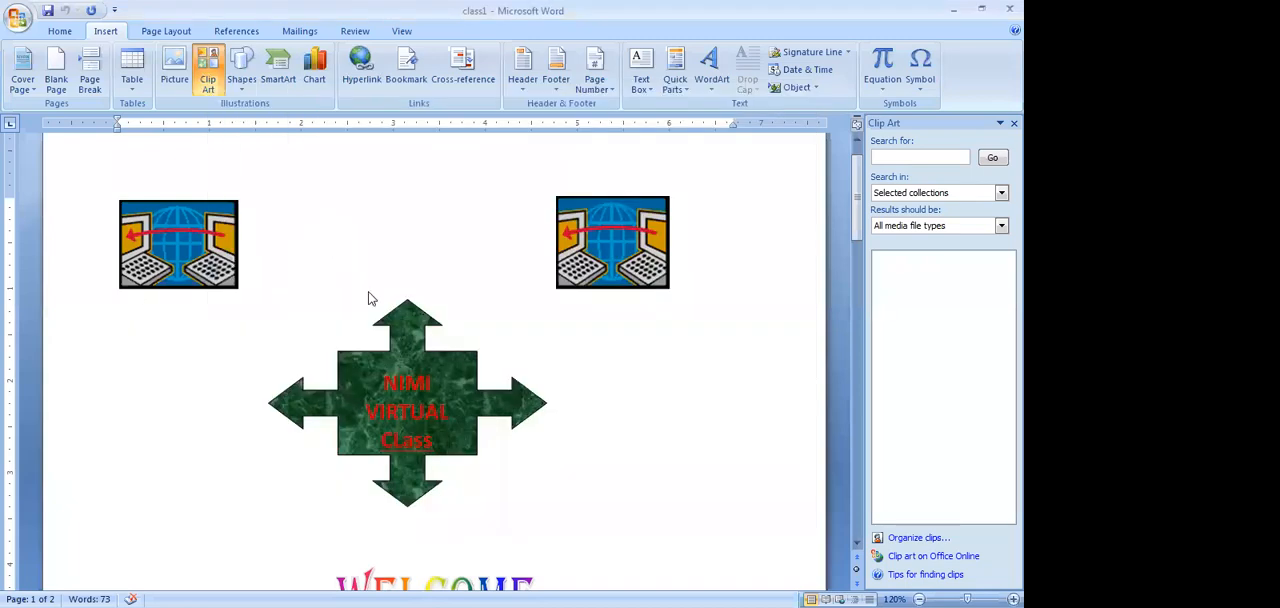
right_click(367, 294)
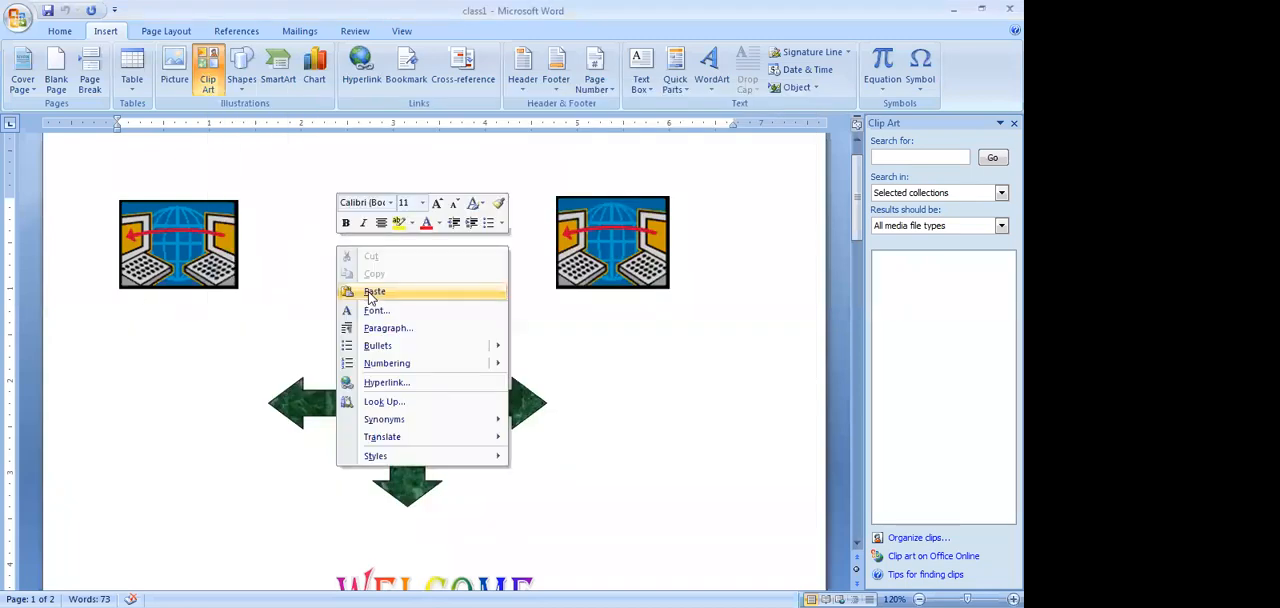
left_click(372, 291)
Shrink the rabbit picture proportionally and move it to the right, past the tip of the upward arrow
left_click(434, 248)
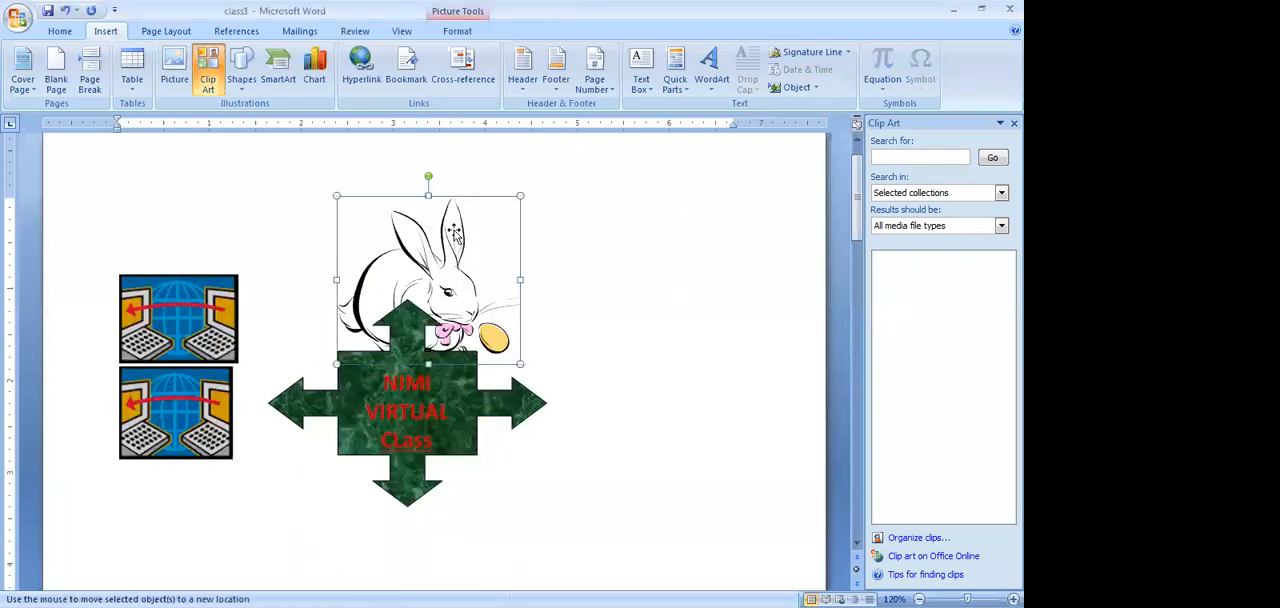
left_click_drag(520, 196, 487, 225)
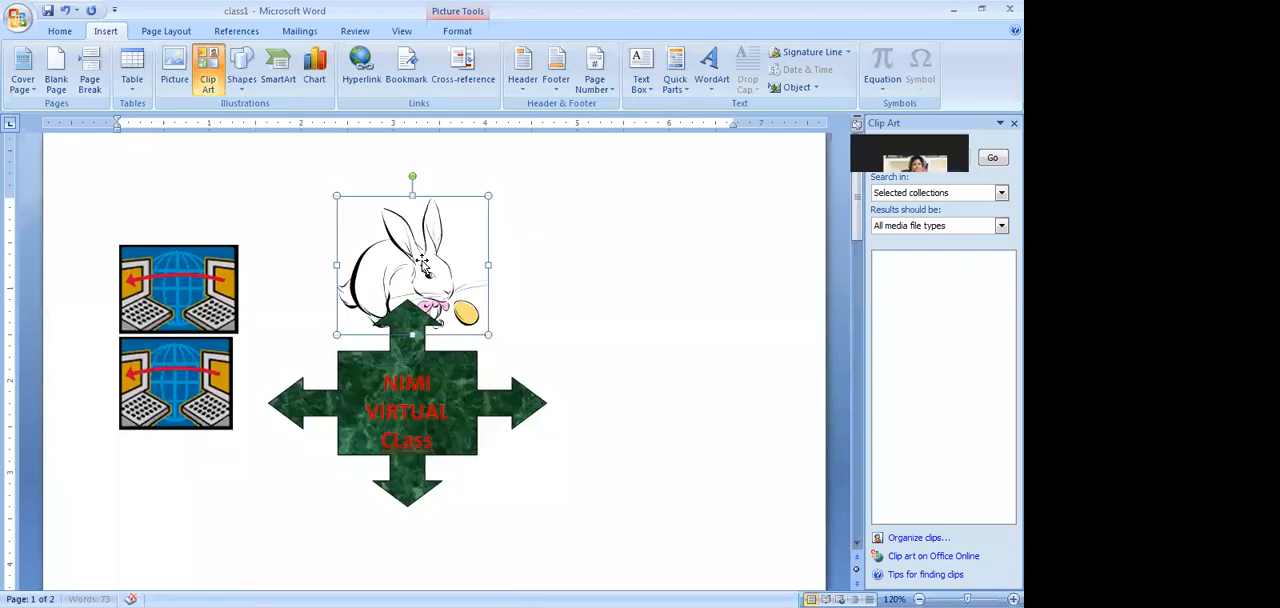
left_click_drag(416, 240, 511, 240)
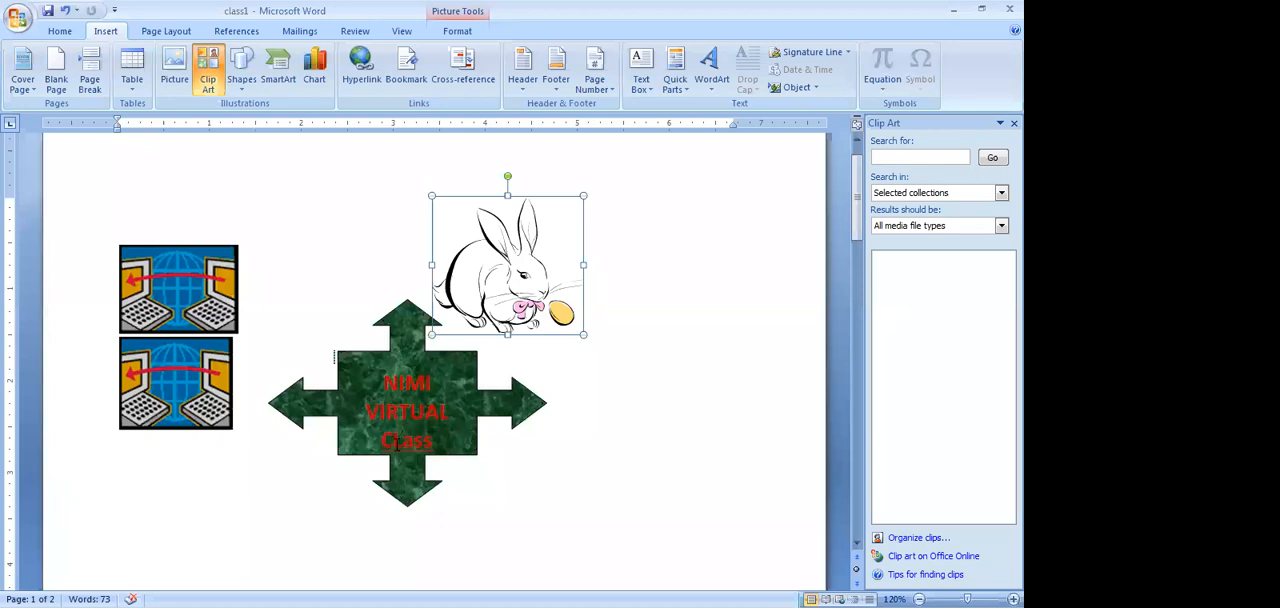
Draw a quad arrow callout about 1.8" high and 1.88" wide to the right of the "NIMI VIRTUAL Class" shape
left_click(247, 92)
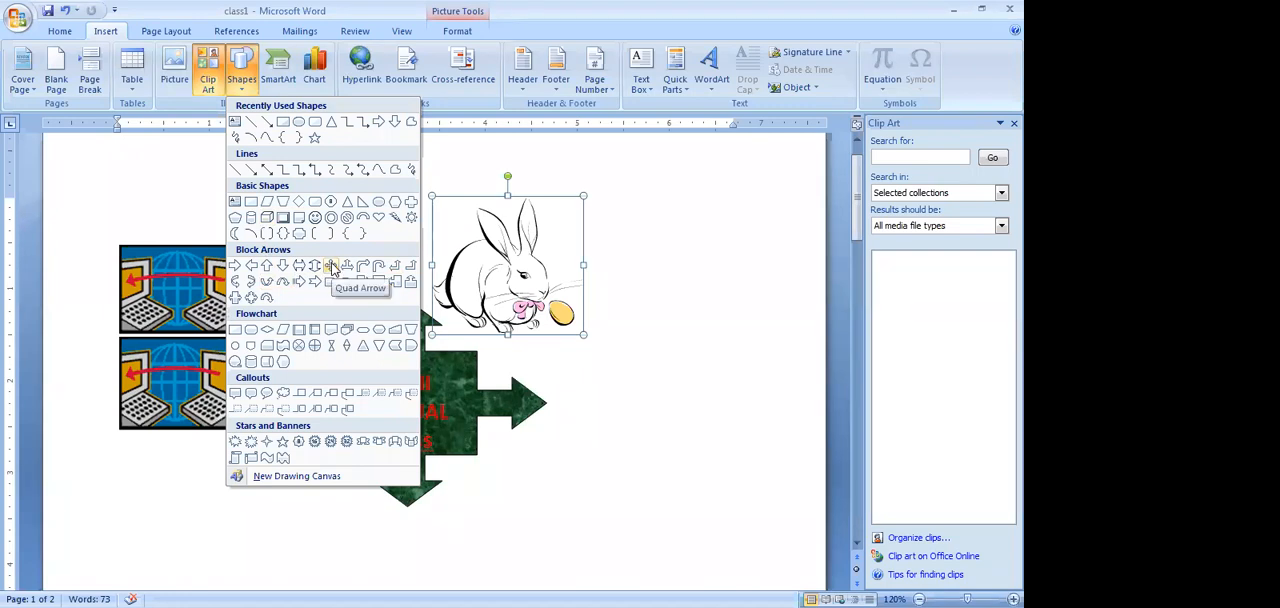
left_click(250, 298)
mouse_move(596, 370)
left_mouse_down()
mouse_move(631, 443)
mouse_move(744, 518)
left_mouse_up()
left_click_drag(744, 371, 762, 360)
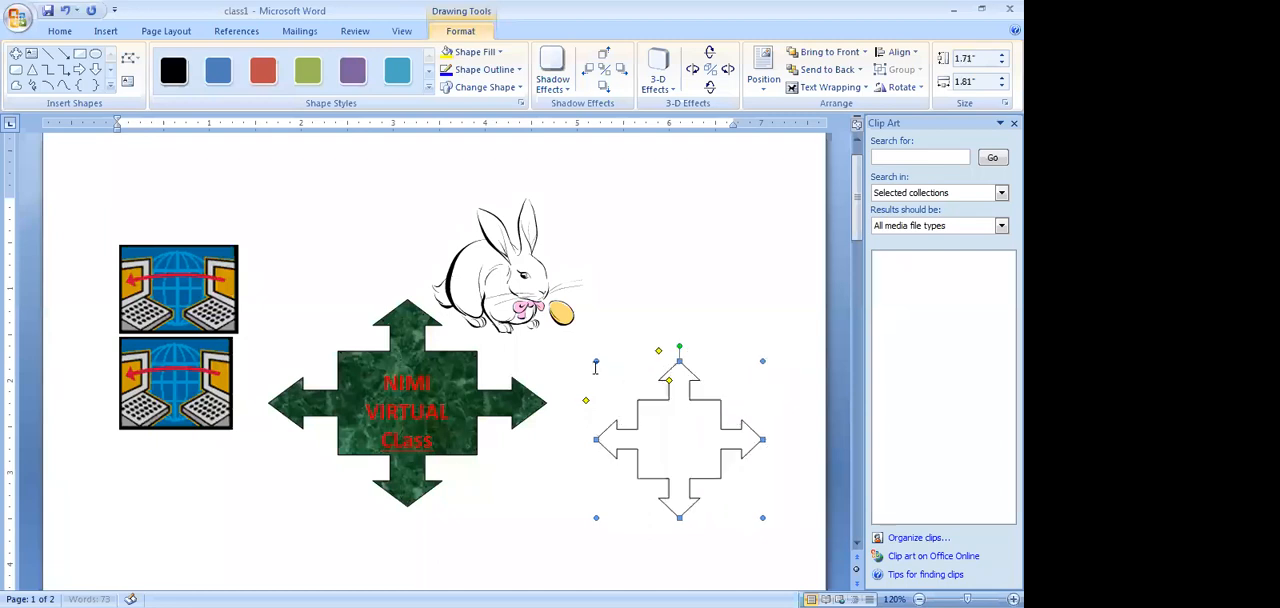
left_click_drag(595, 360, 589, 352)
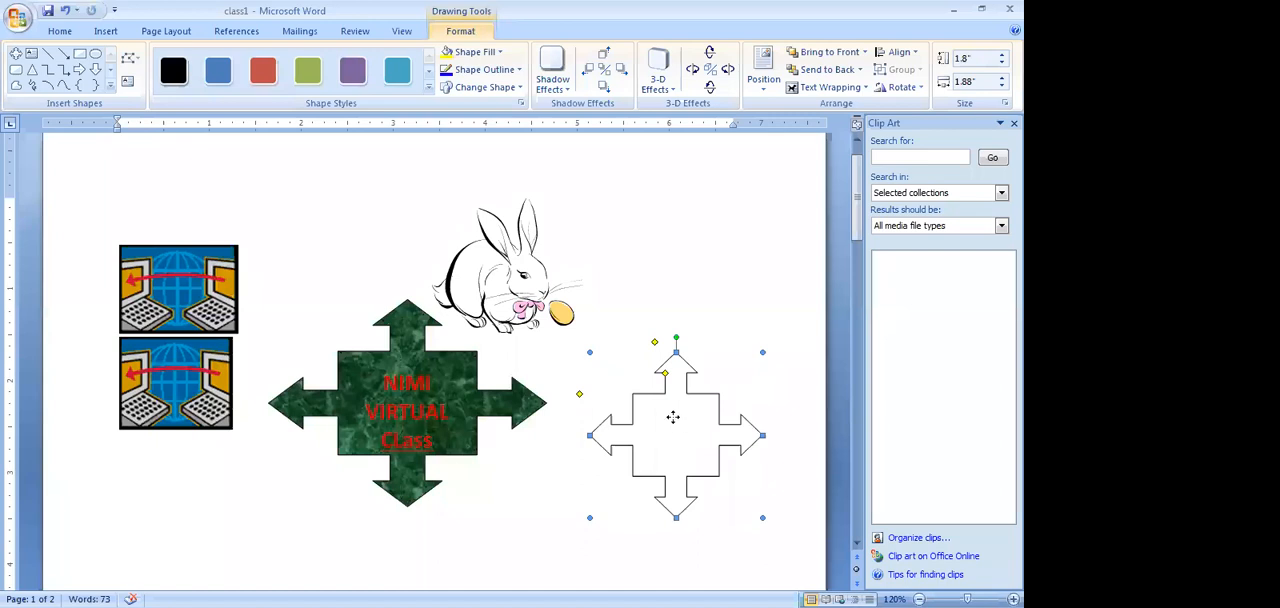
Fill the new quad arrow callout with the Green marble texture and enlarge it to about 1.9" by 2.06"
right_click(674, 418)
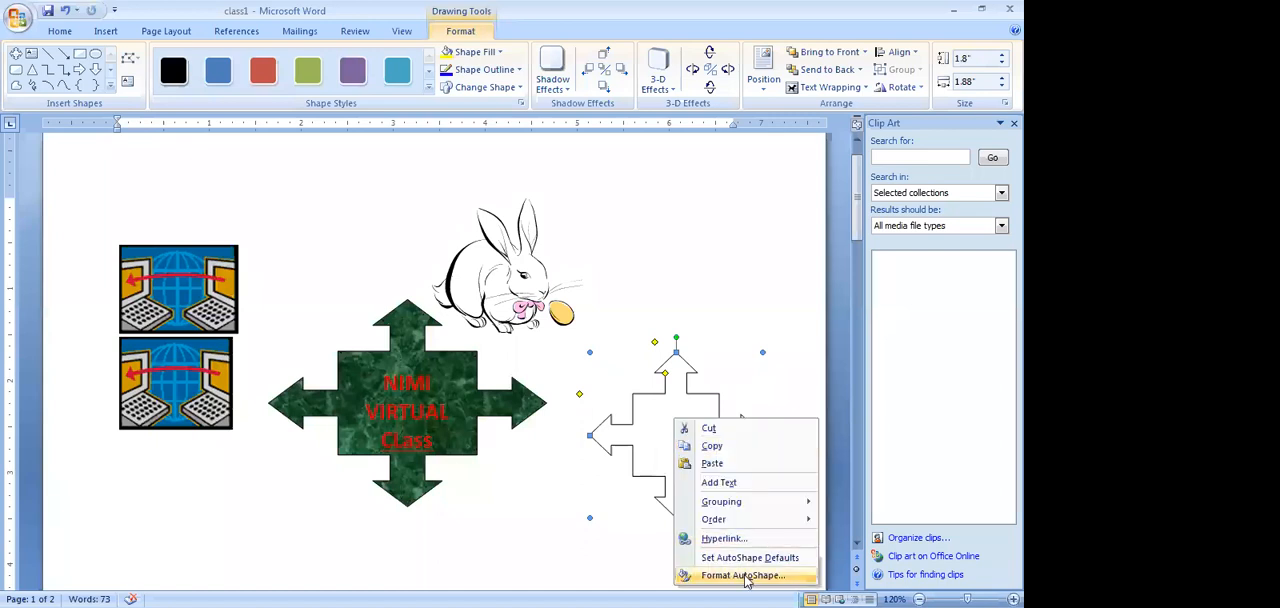
left_click(744, 576)
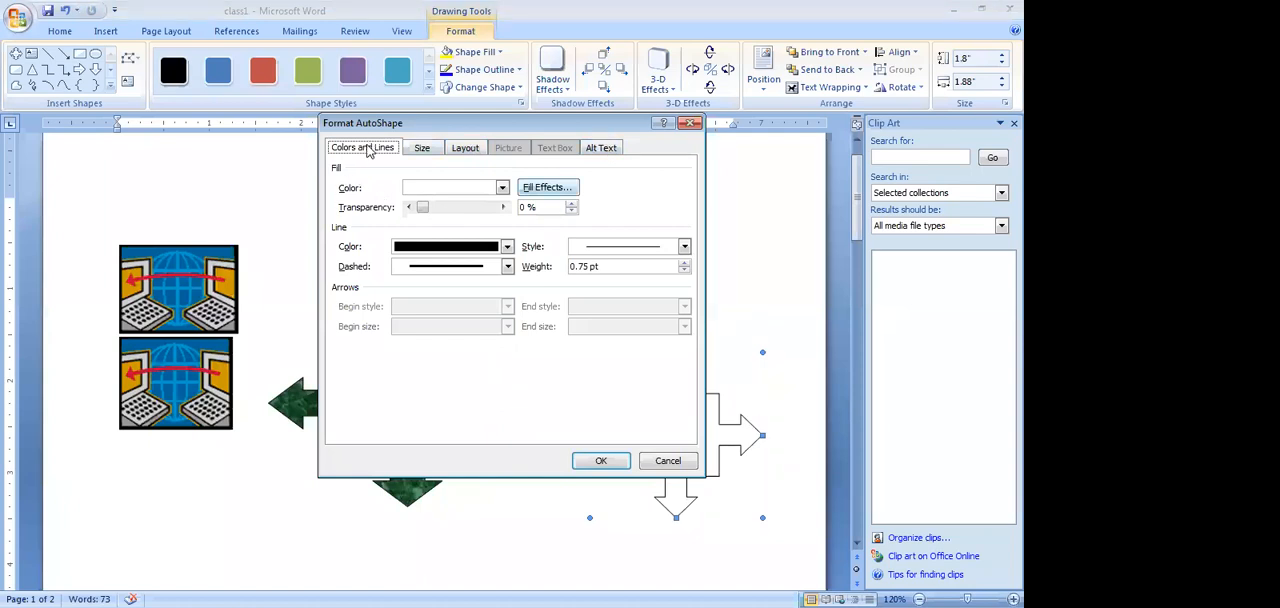
key("alt+f")
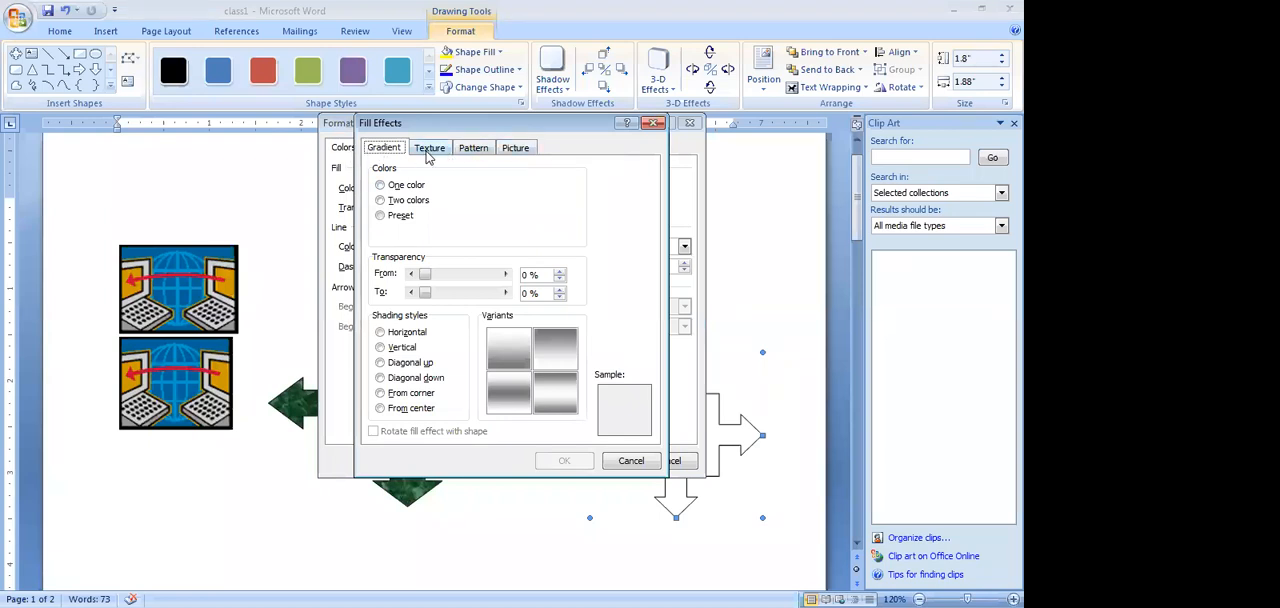
left_click(429, 150)
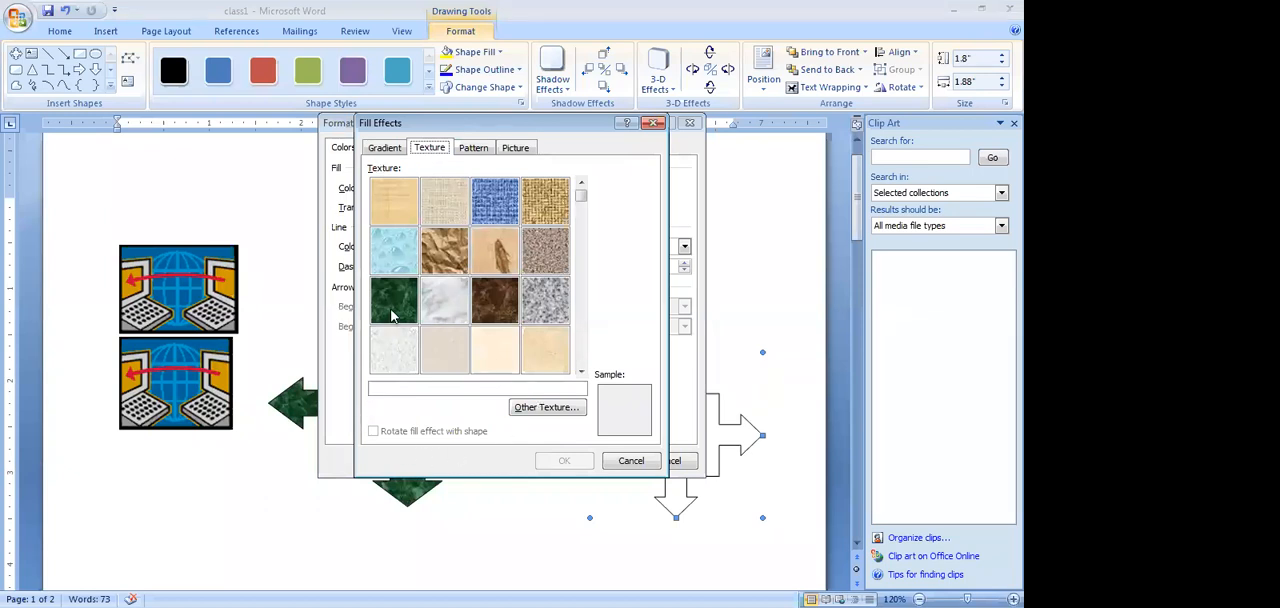
left_click(393, 316)
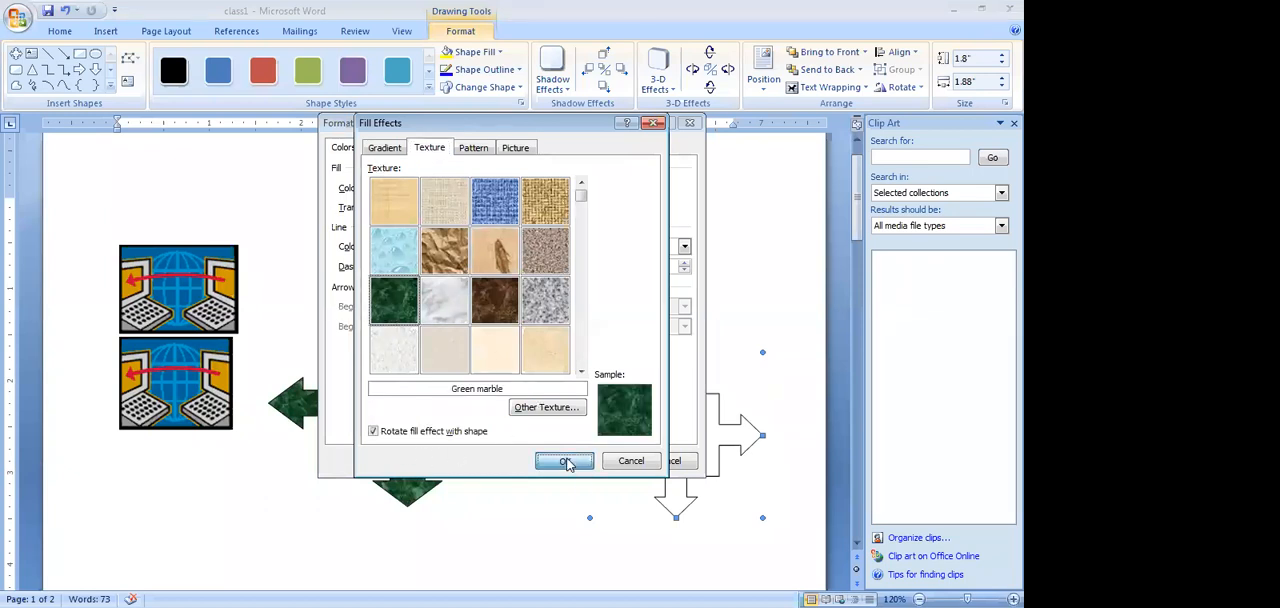
left_click(566, 463)
left_click(603, 462)
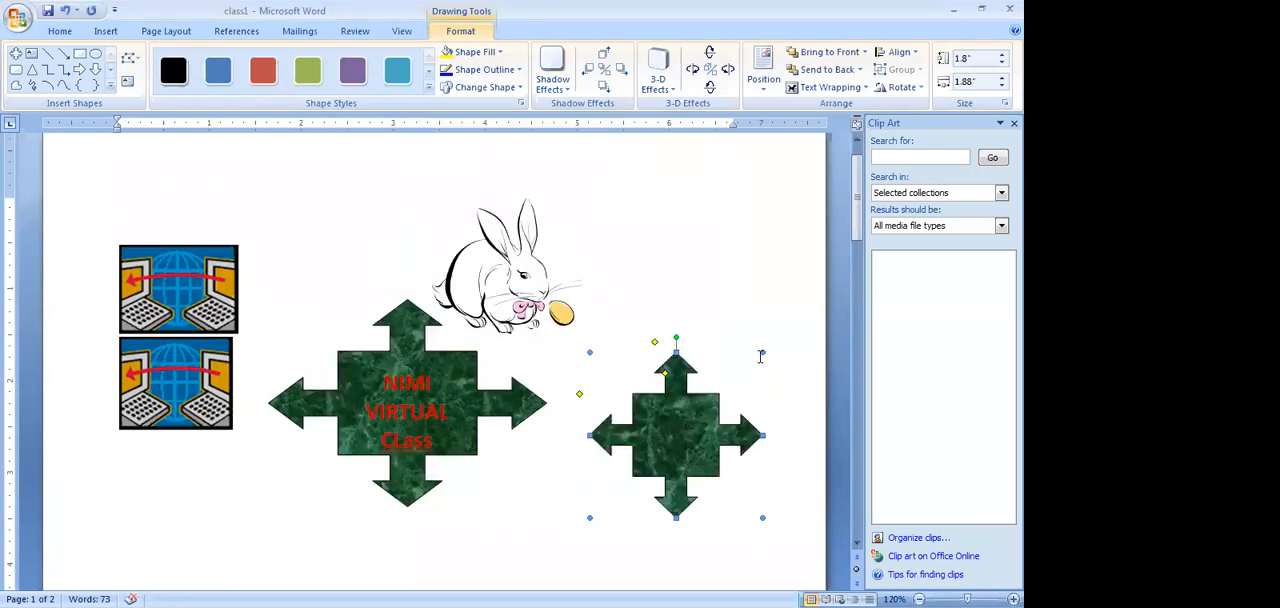
left_click_drag(762, 352, 779, 343)
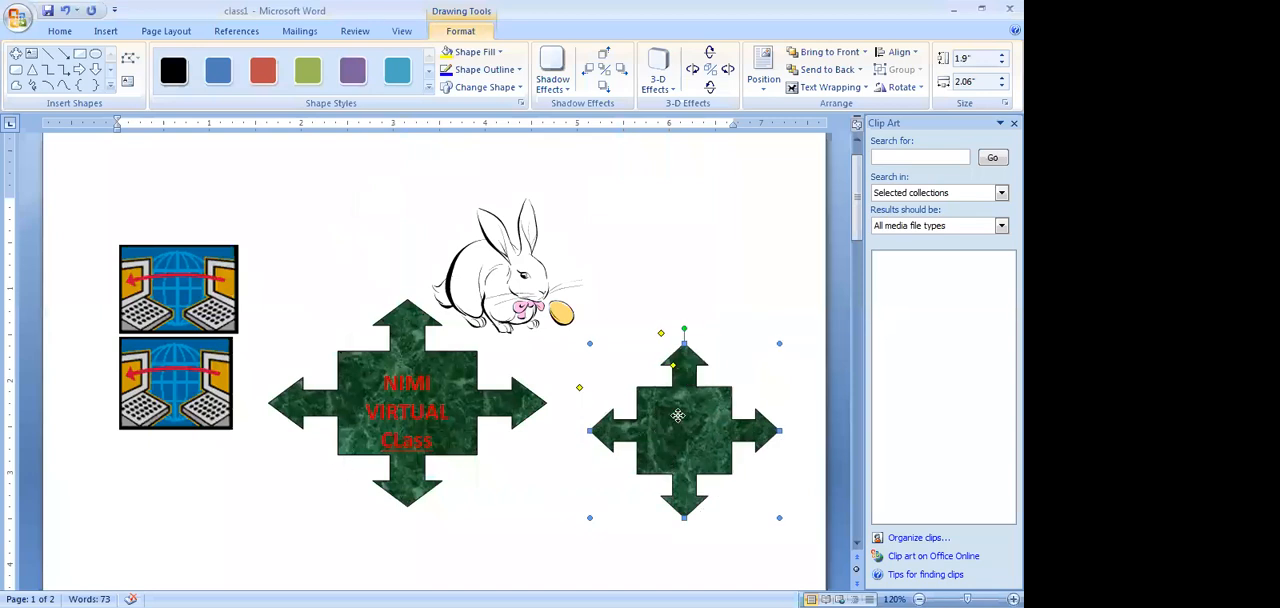
Add the text "COPA" inside the new green marble quad arrow callout
right_click(680, 417)
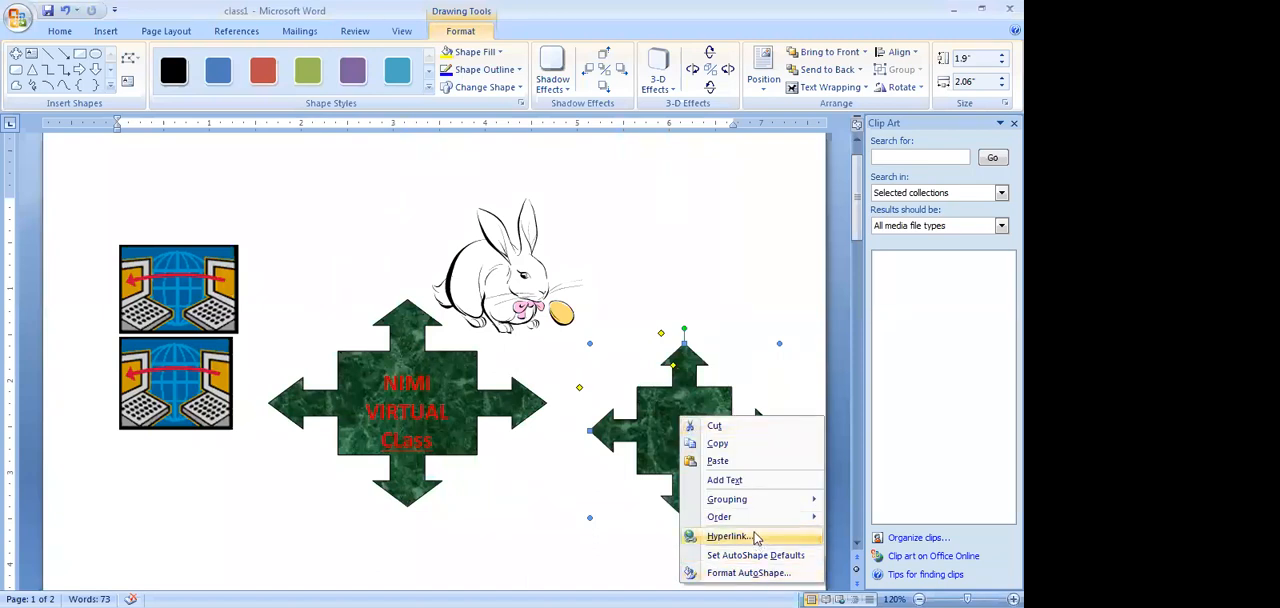
left_click(724, 480)
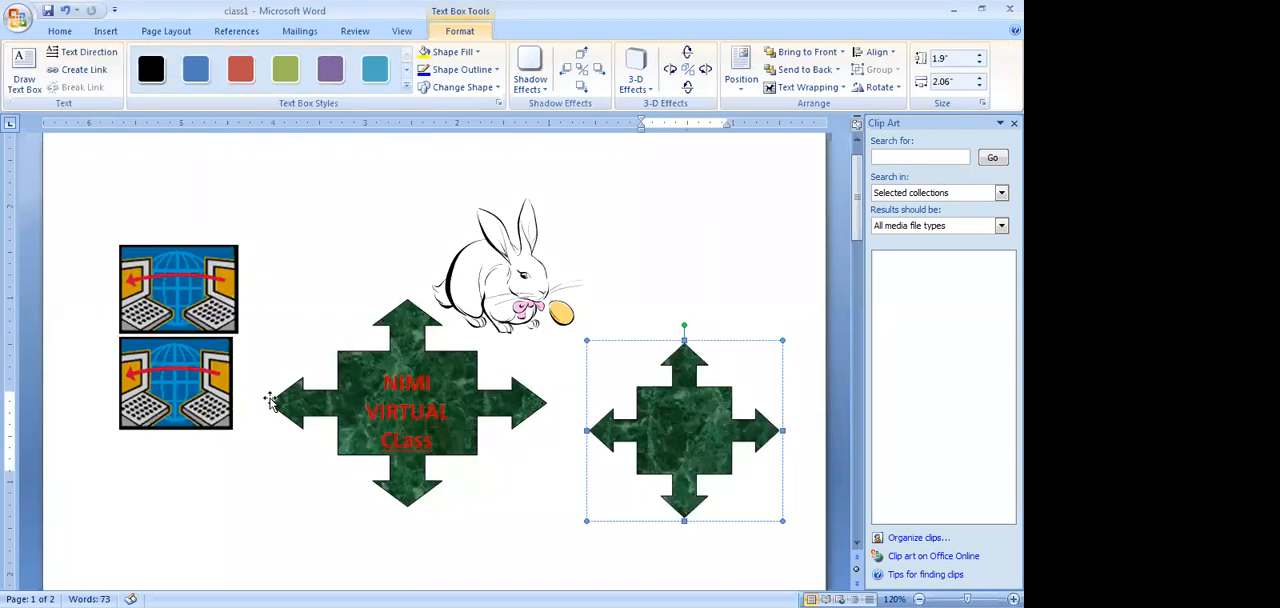
type("COPA")
Enlarge the "COPA" text to 28 pt and color it red
left_click_drag(643, 398, 678, 398)
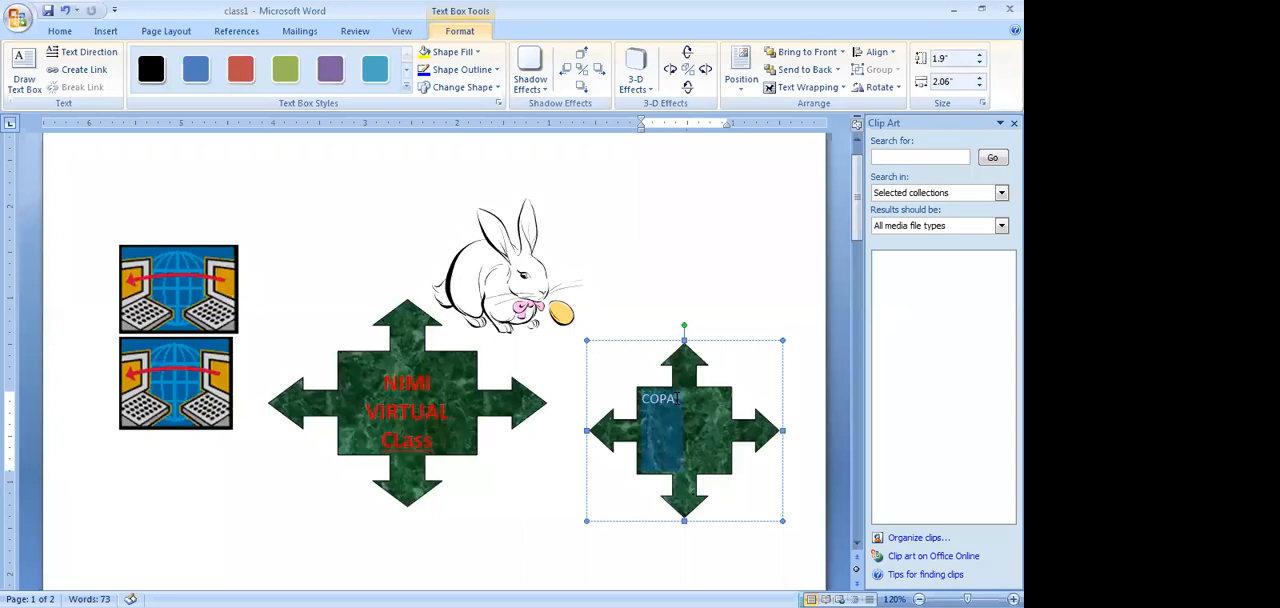
left_click(59, 31)
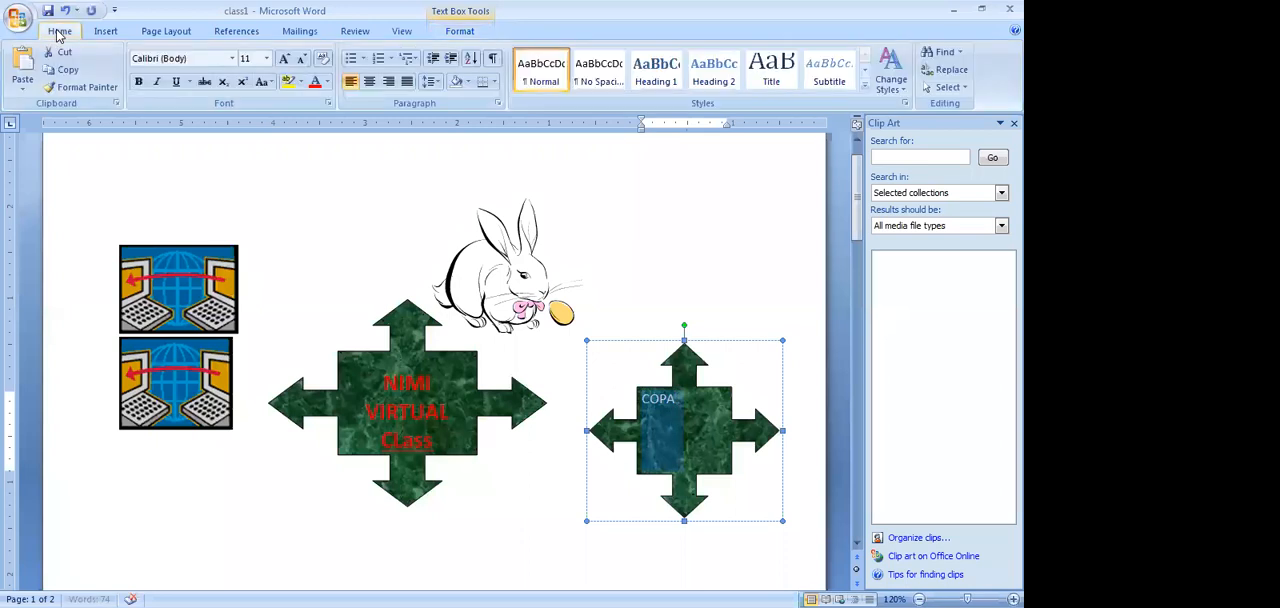
left_click(283, 59)
left_click(283, 59)
left_click(283, 59)
left_click(283, 59)
left_click(283, 59)
left_click(283, 59)
left_click(283, 59)
left_click(283, 59)
left_click(283, 59)
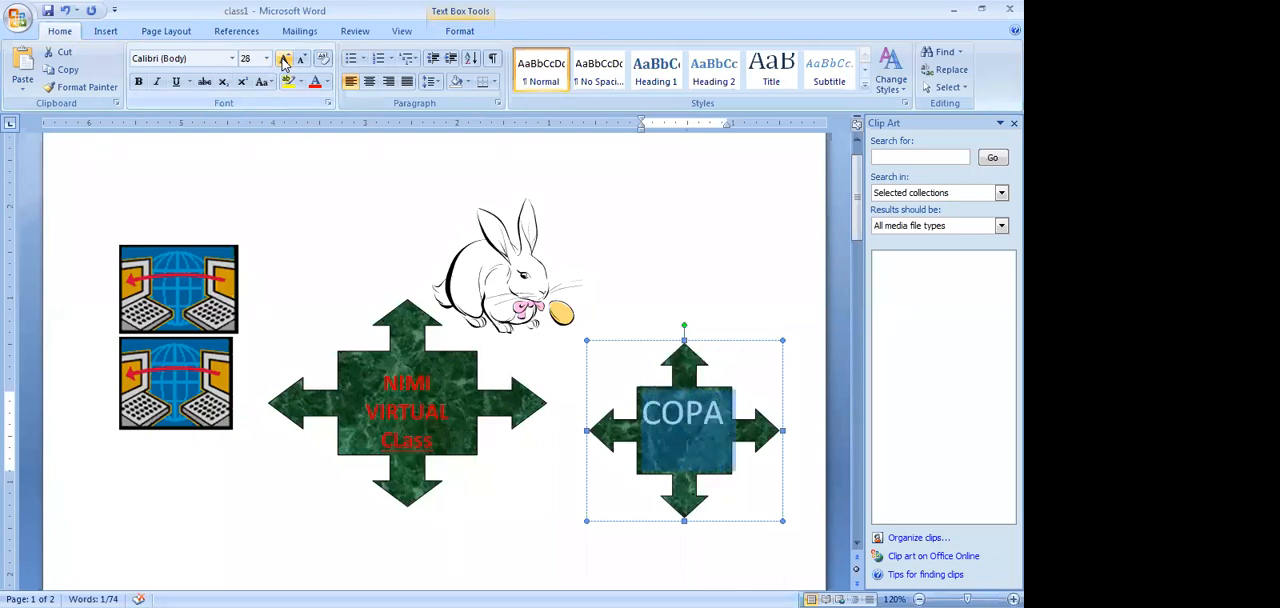
left_click(316, 86)
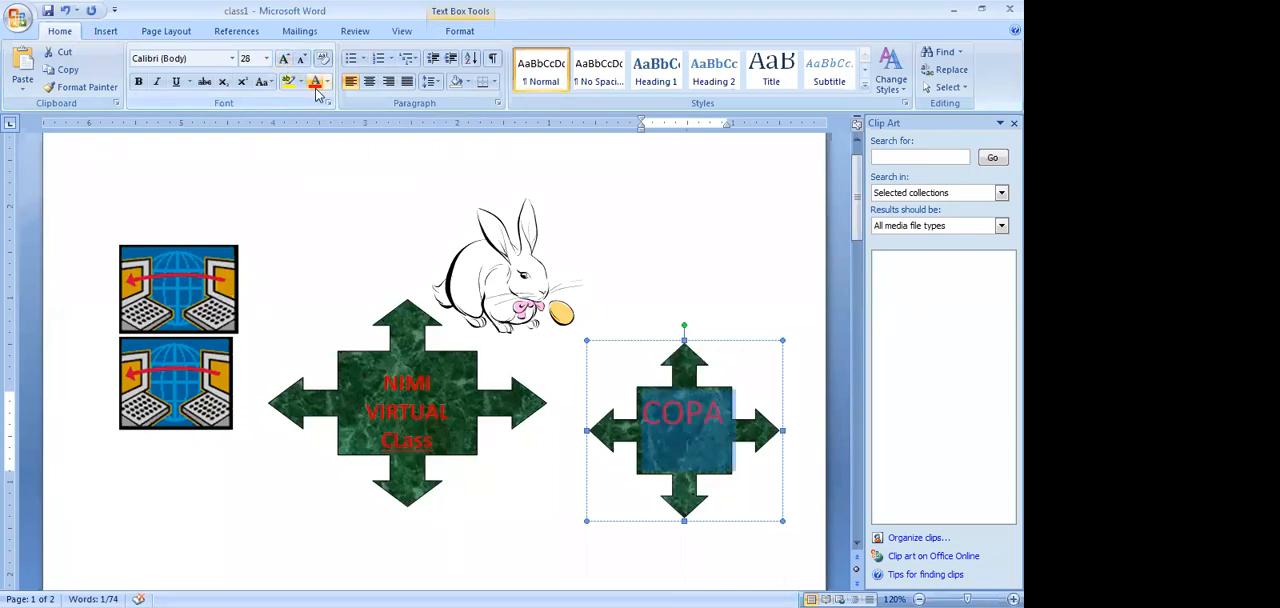
left_click(569, 482)
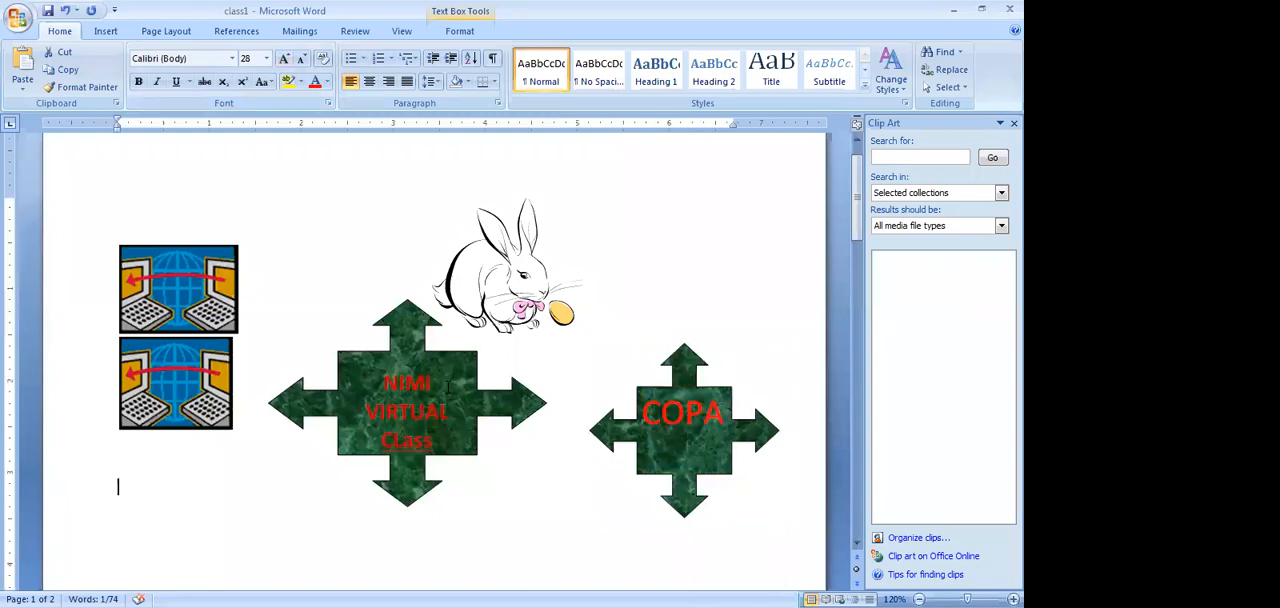
Insert a black arched WordArt reading "HAPPY DAY" in Arial Black, size 36, just before the WELCOME WordArt
scroll(626, 455, "down", 5)
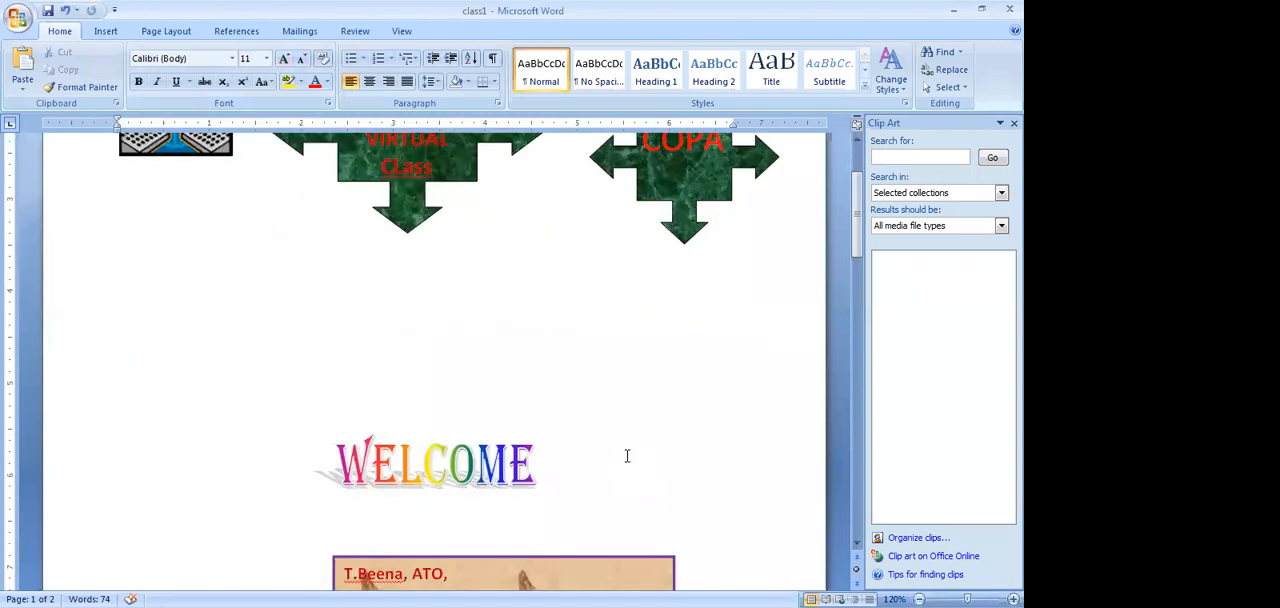
left_click(407, 462)
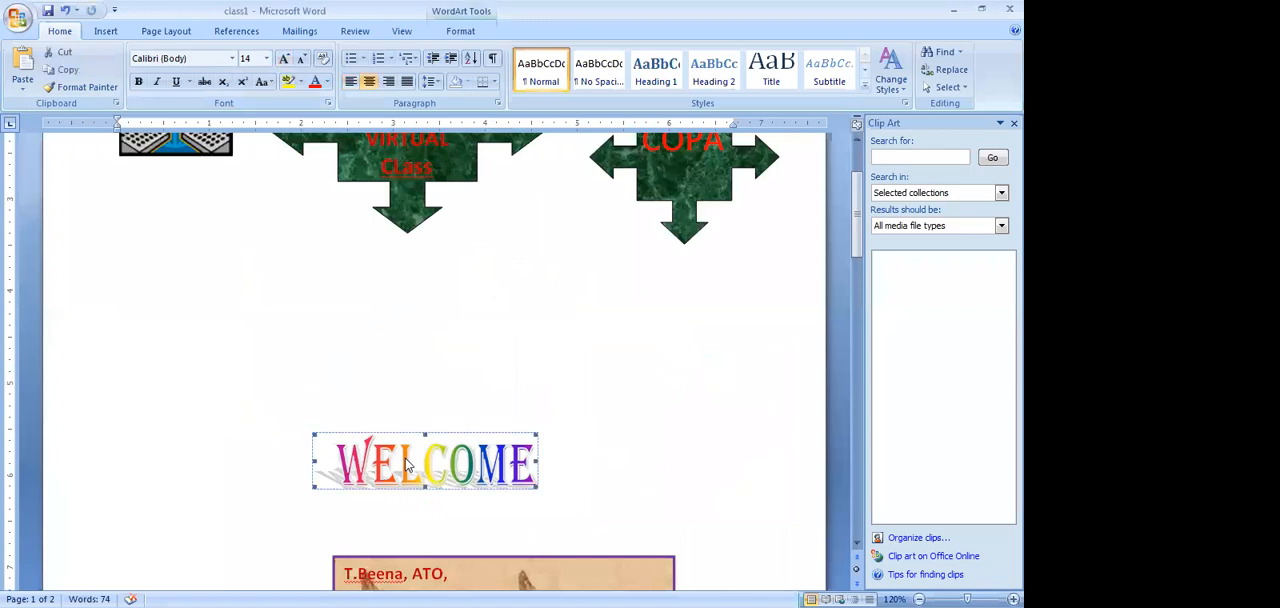
left_click(117, 35)
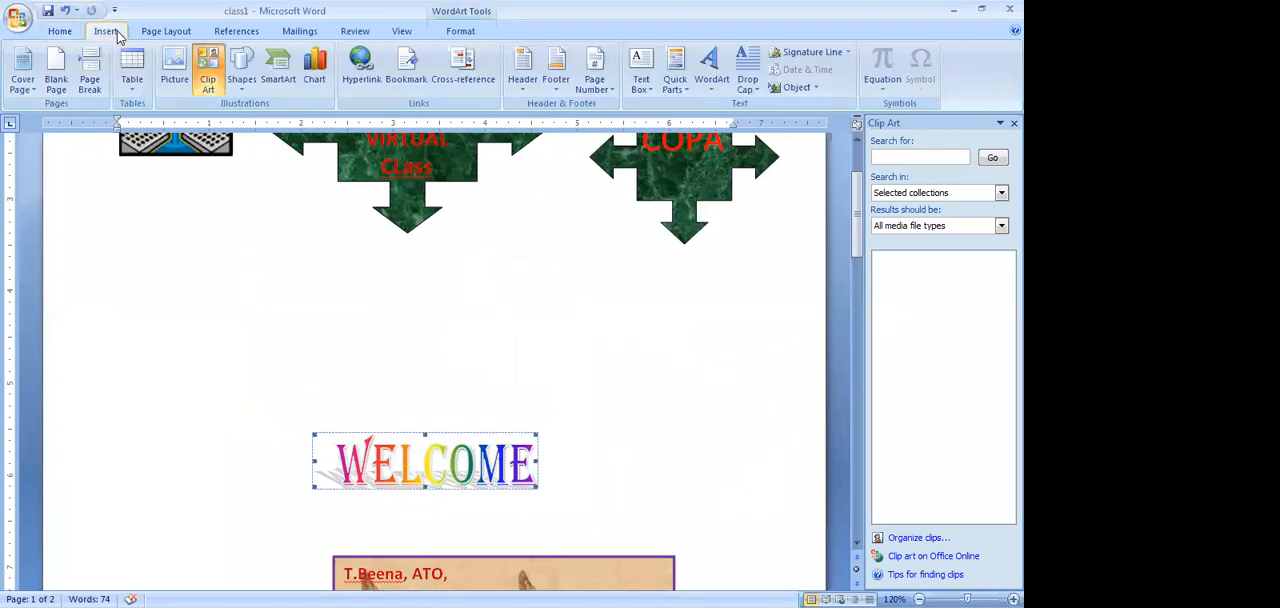
left_click(709, 67)
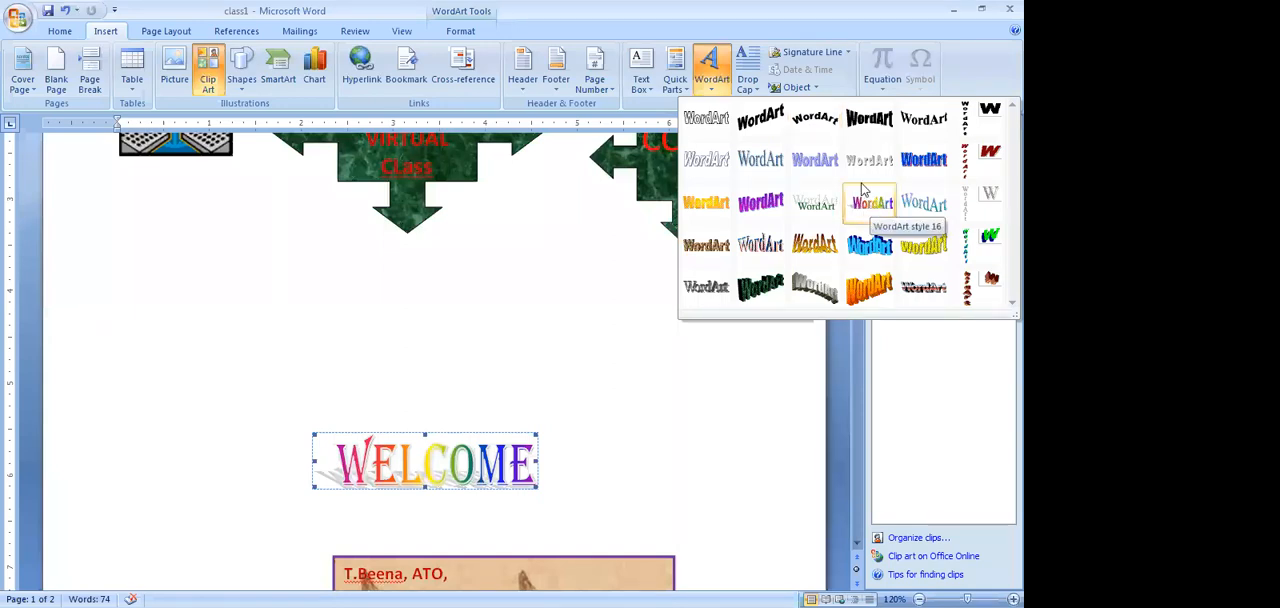
left_click(818, 122)
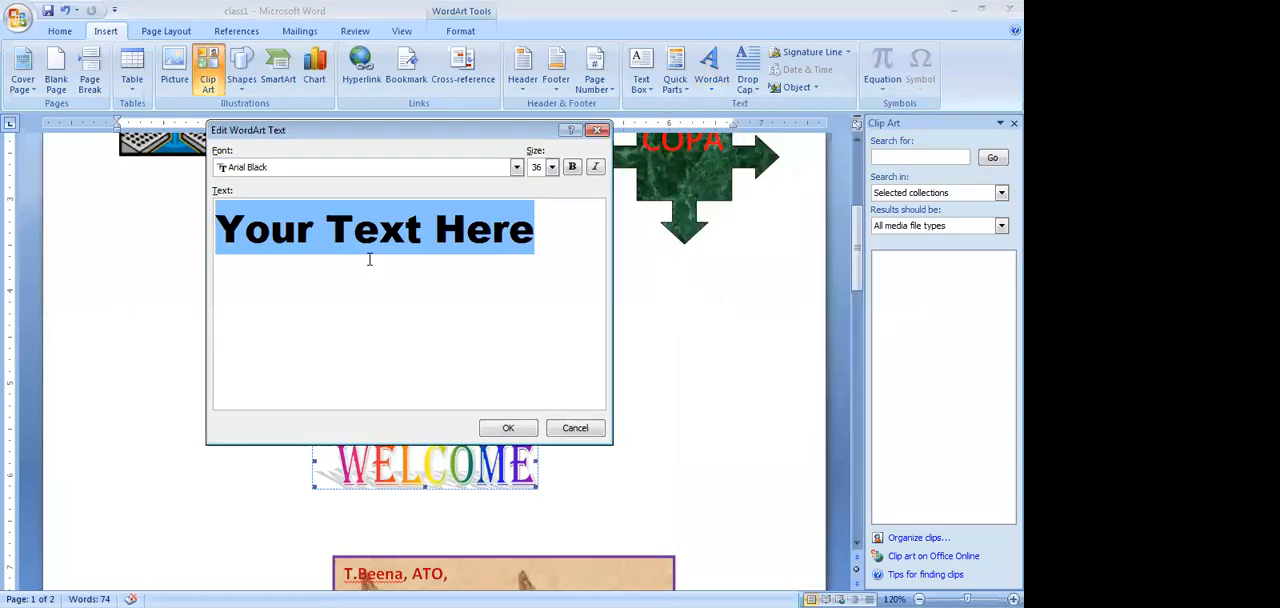
type("HA")
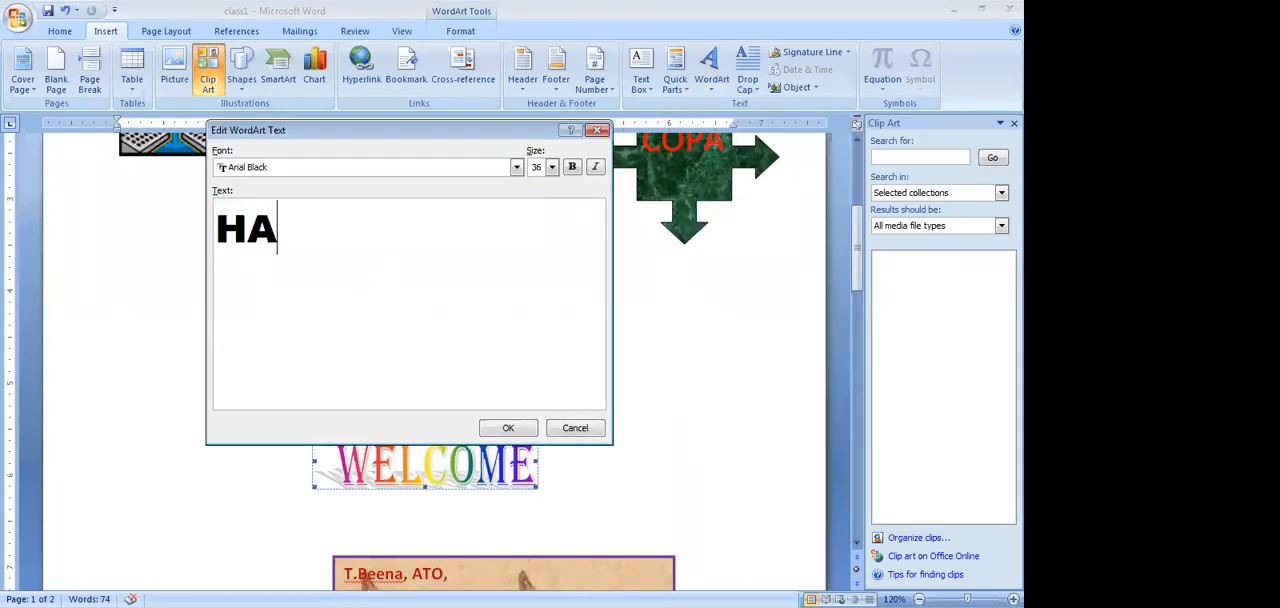
type("PPY DAY")
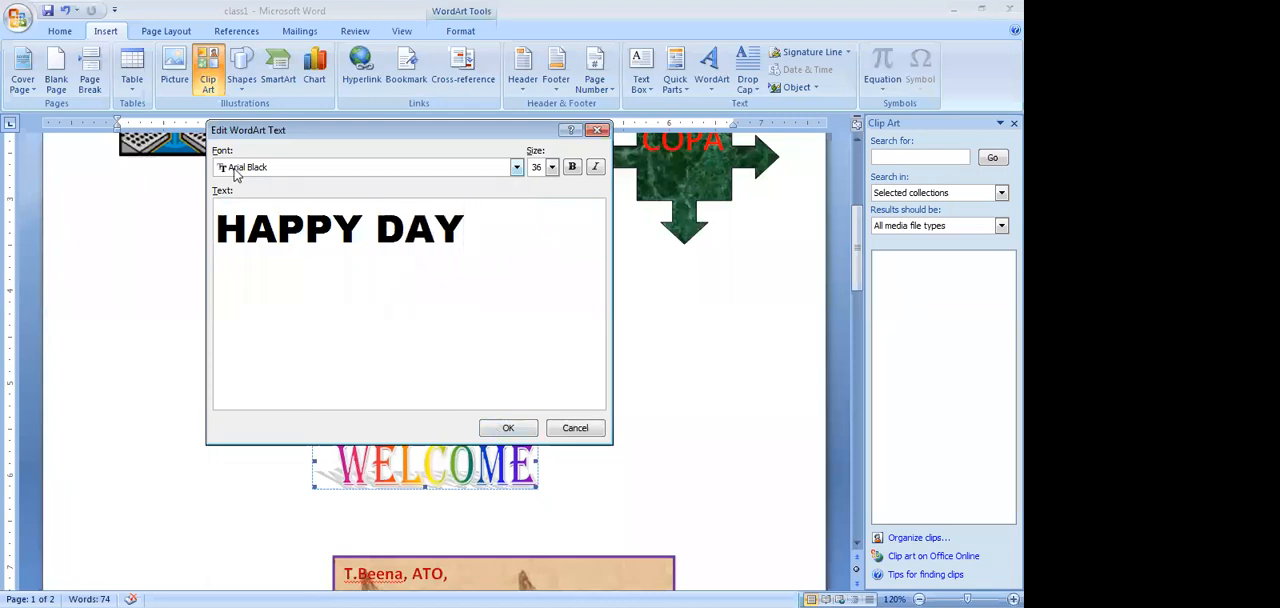
left_click(419, 170)
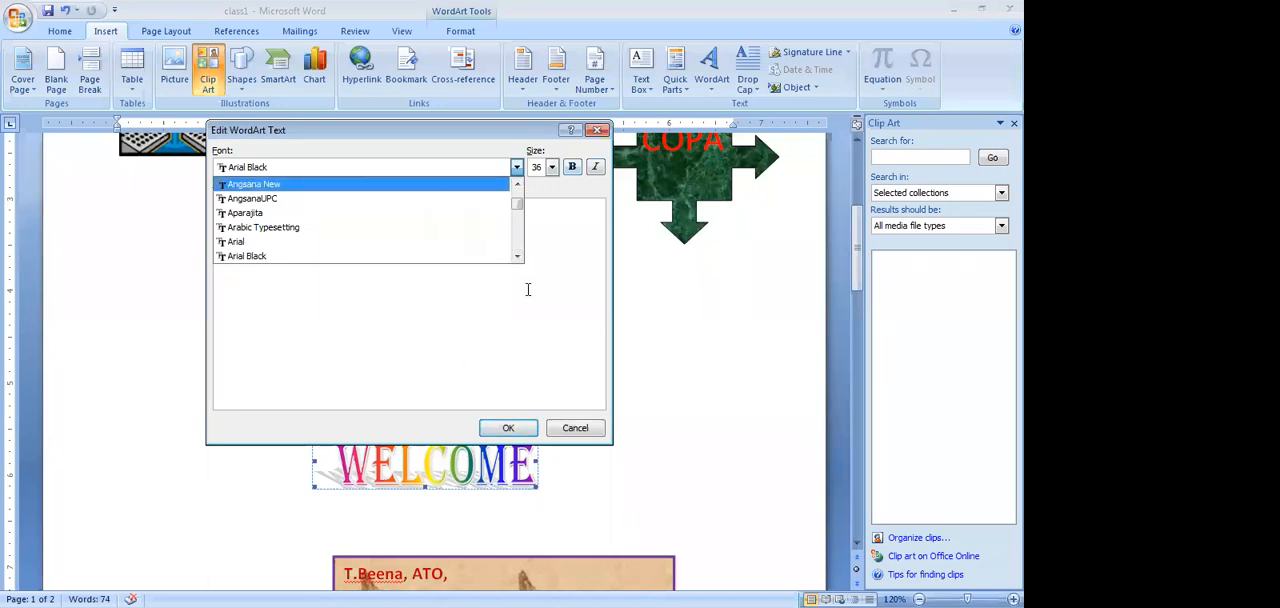
left_click(508, 427)
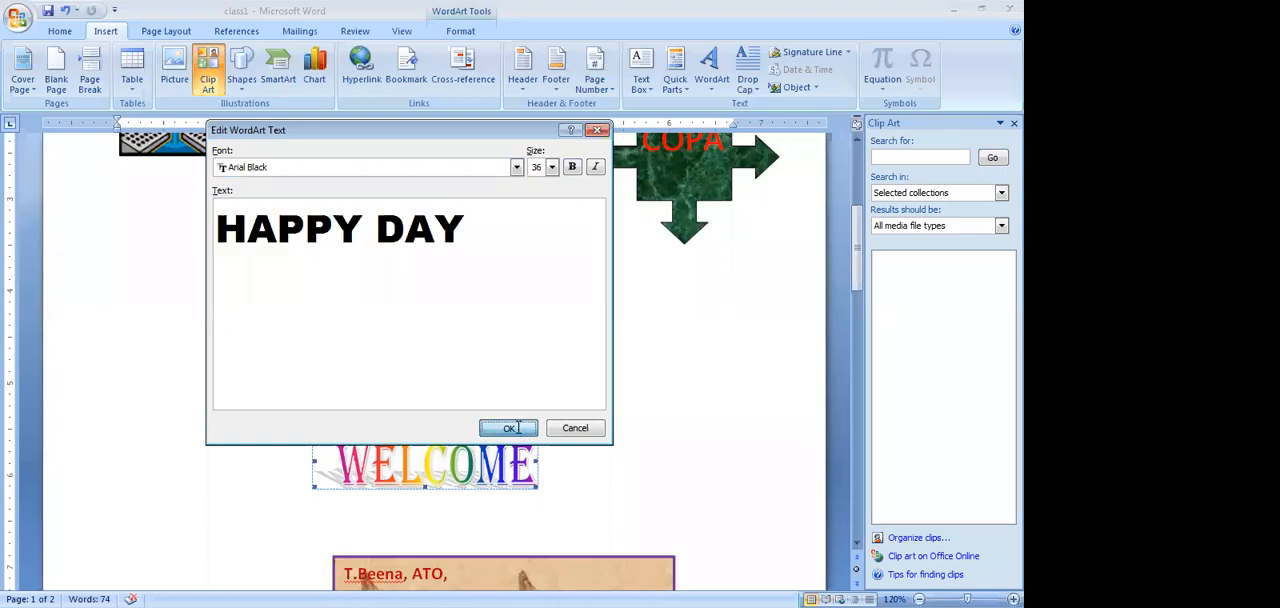
left_click(508, 427)
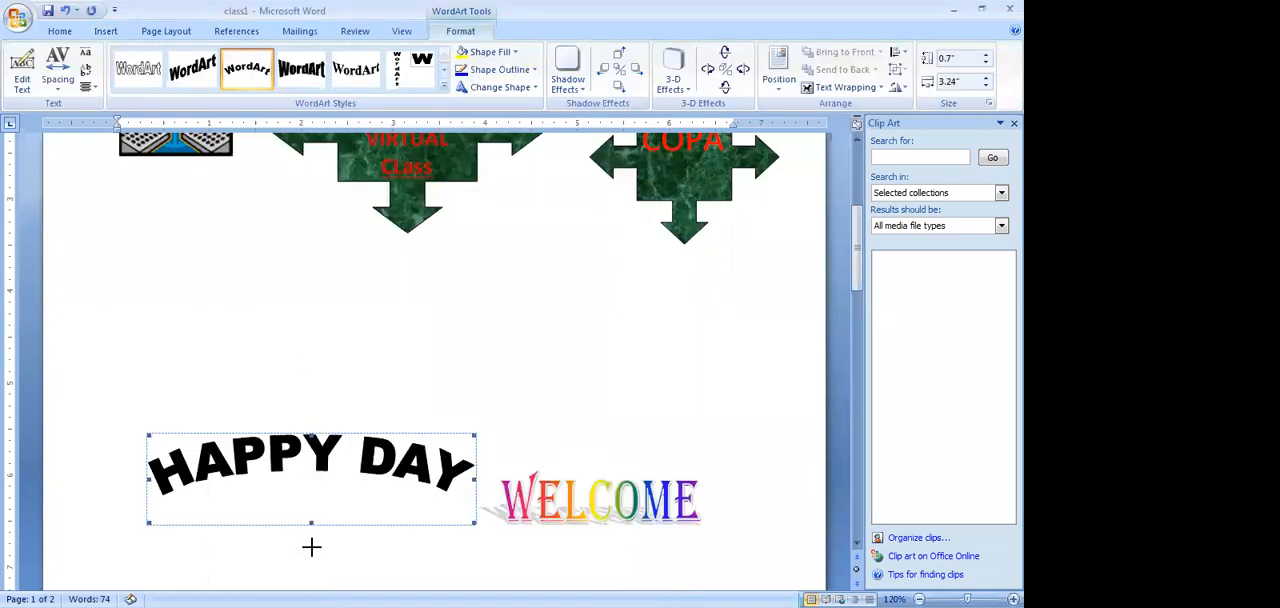
Enlarge the "HAPPY DAY" WordArt to about 1.49" high and 3.61" wide
left_click_drag(311, 522, 311, 561)
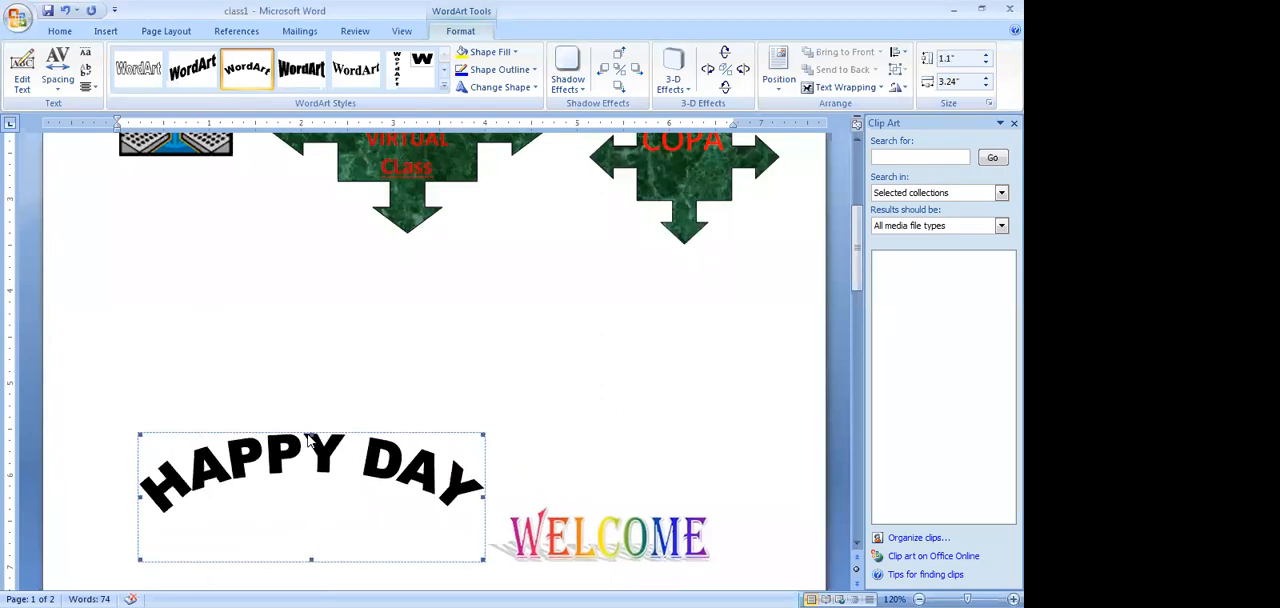
left_click_drag(308, 423, 315, 403)
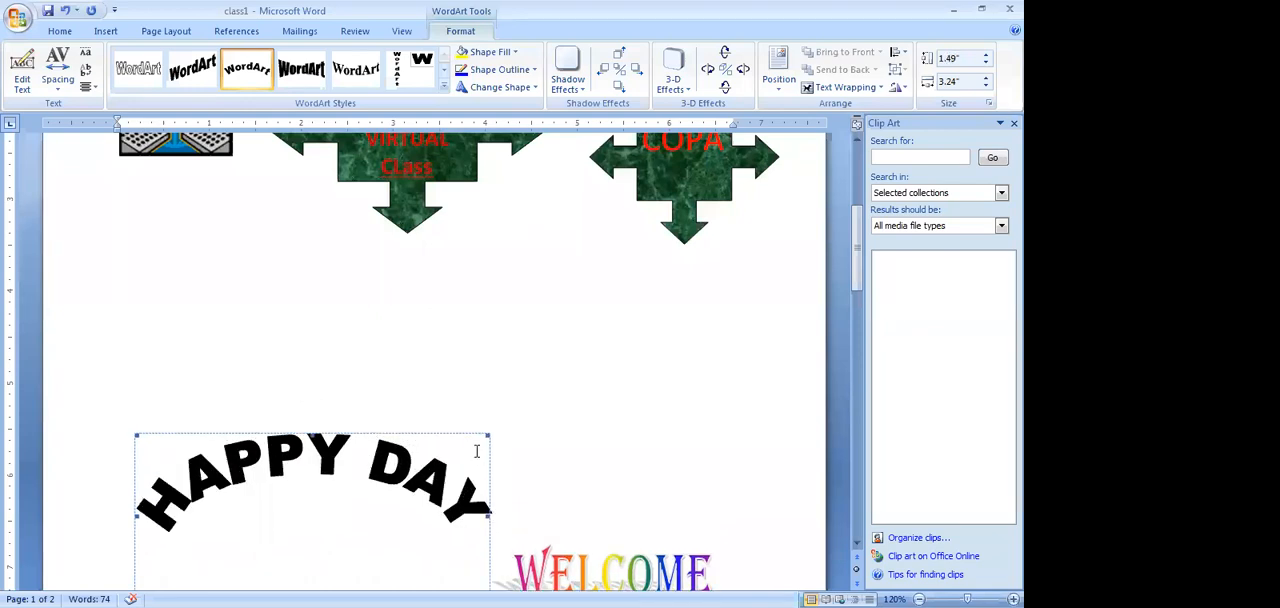
left_click_drag(485, 514, 517, 519)
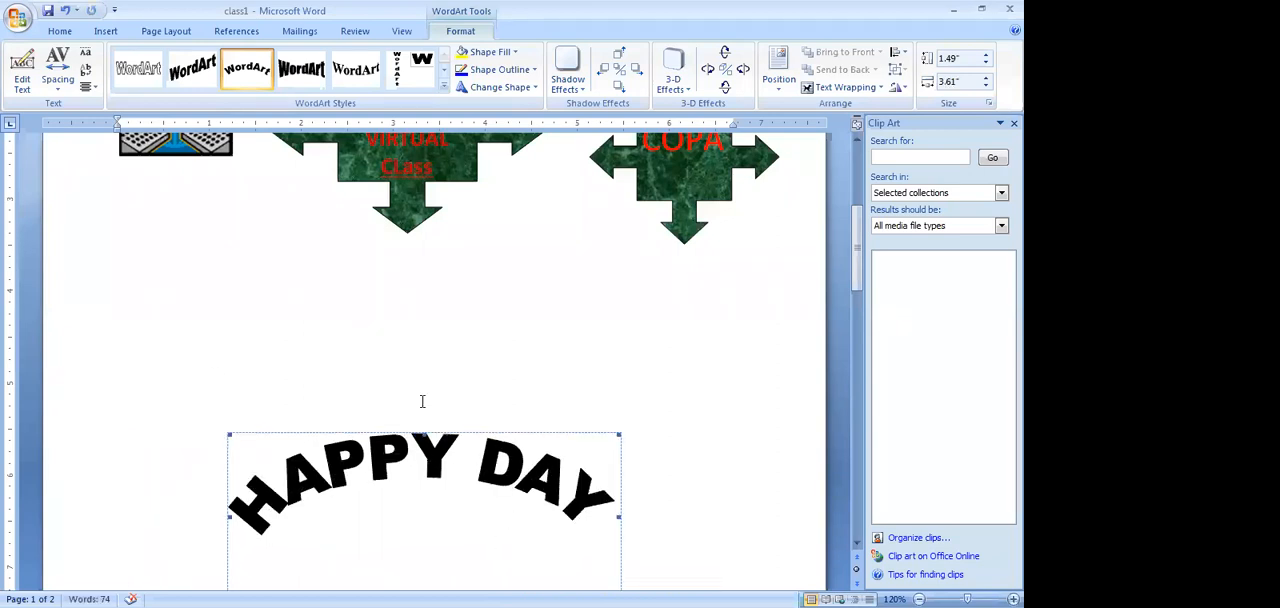
Move the fish-textured contact text box up and slightly left so it sits directly beneath the WELCOME WordArt
scroll(423, 405, "down", 5)
scroll(418, 404, "down", 3)
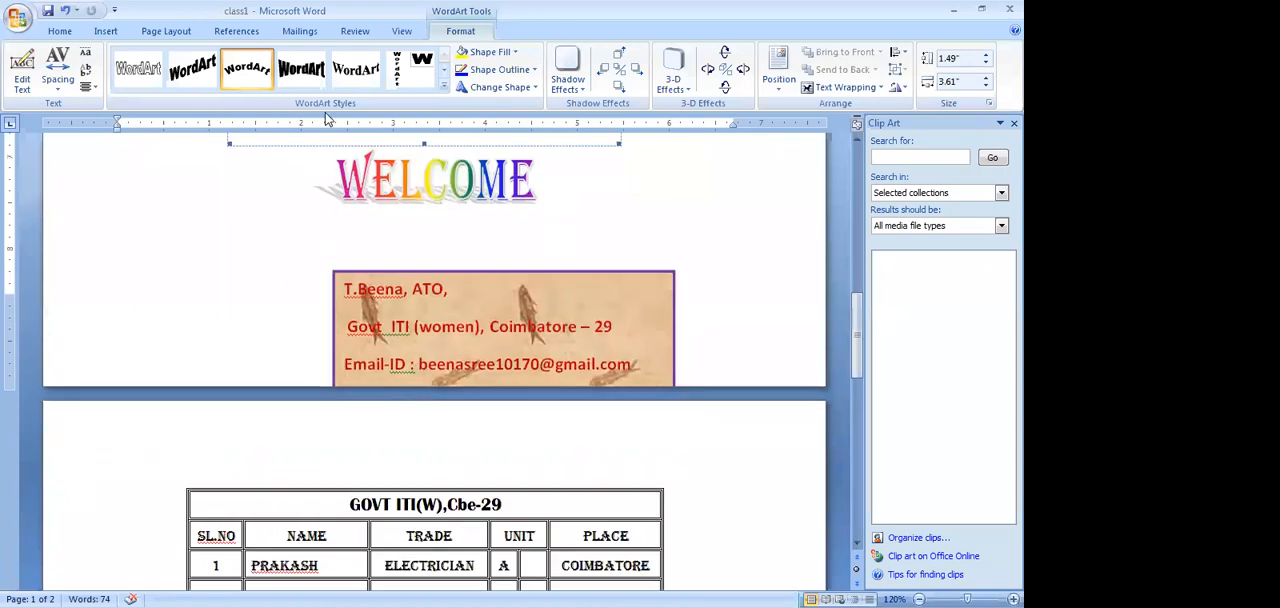
scroll(396, 232, "up", 3)
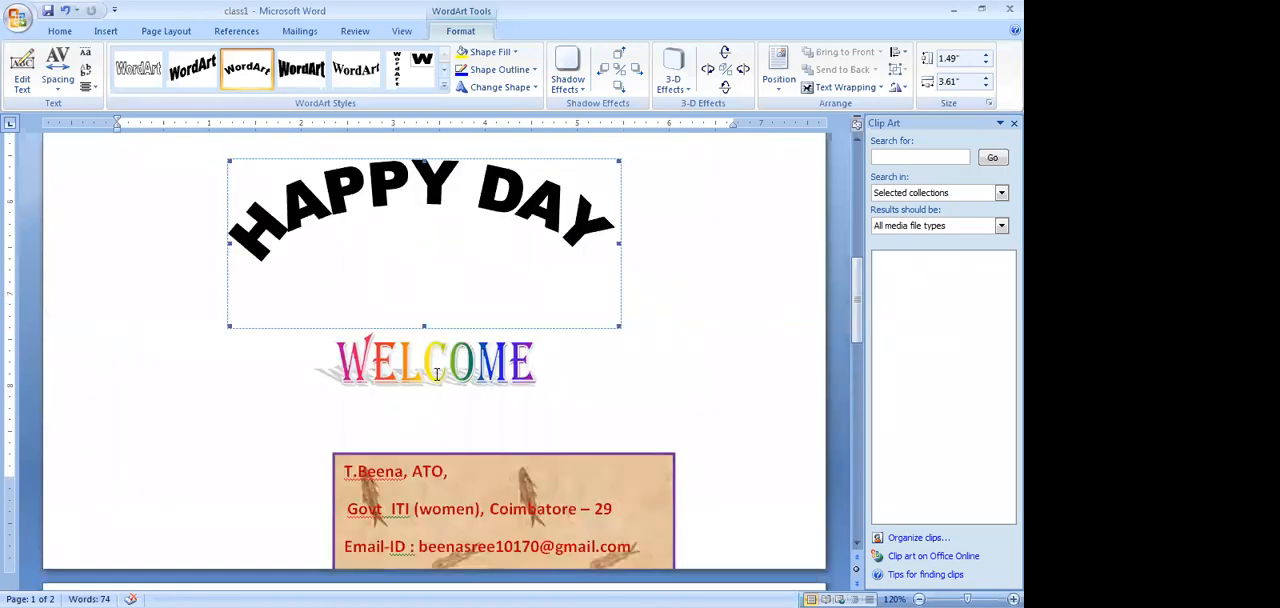
scroll(438, 365, "up", 4)
scroll(440, 357, "up", 3)
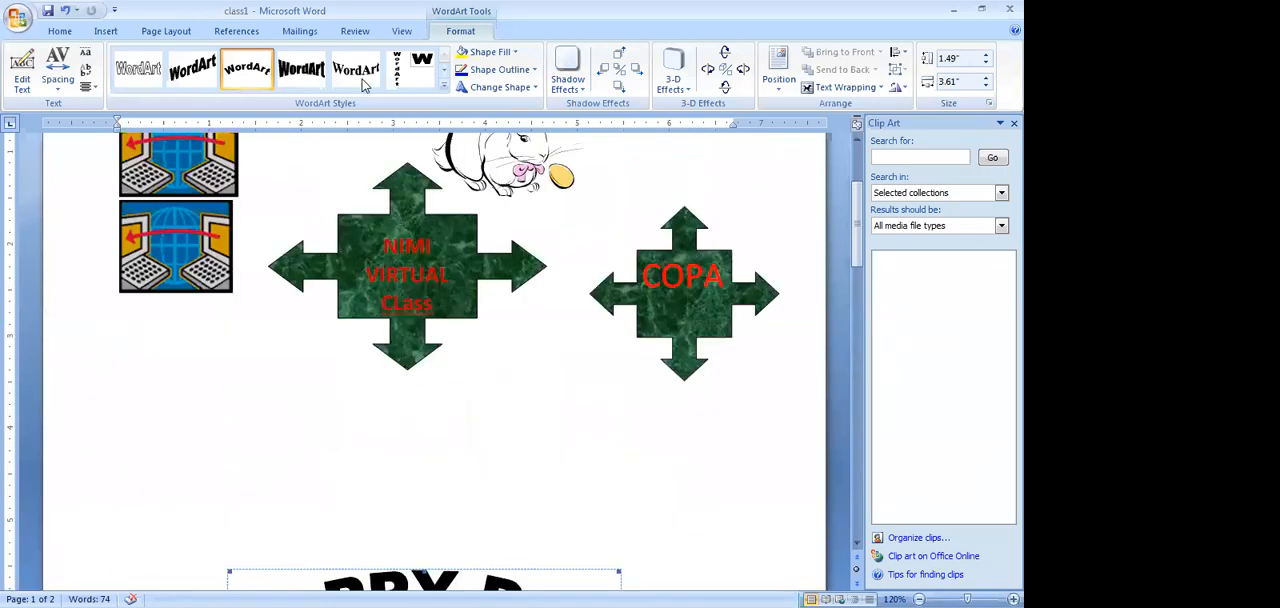
scroll(441, 334, "down", 2)
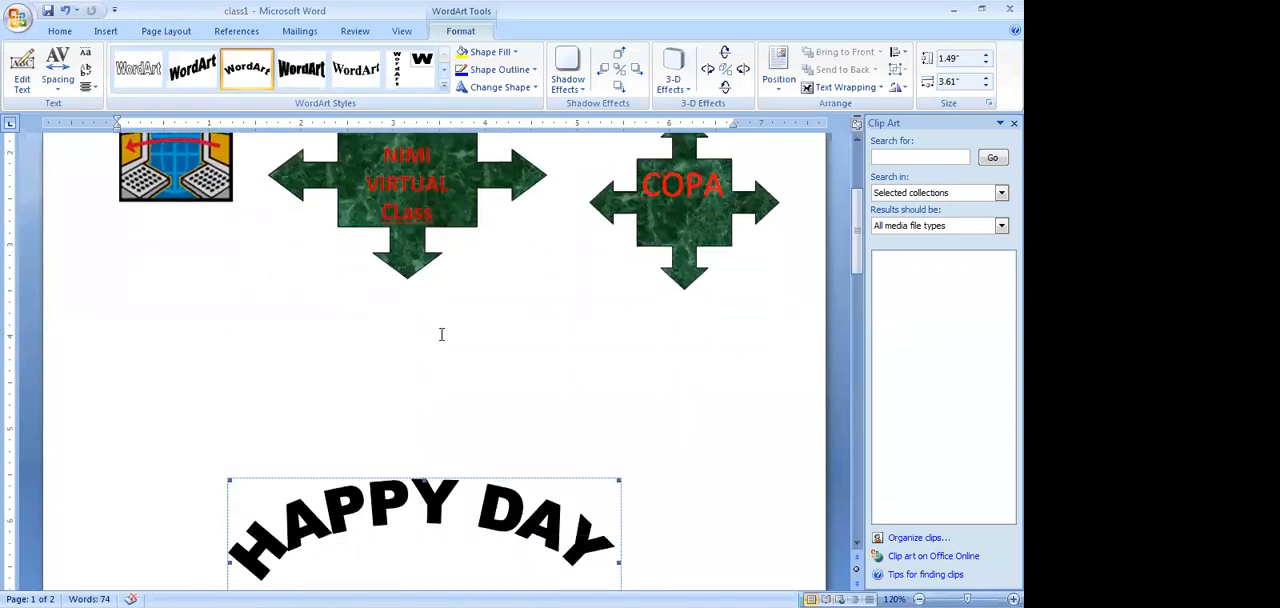
scroll(441, 335, "down", 10)
left_click(444, 317)
left_click_drag(444, 317, 426, 262)
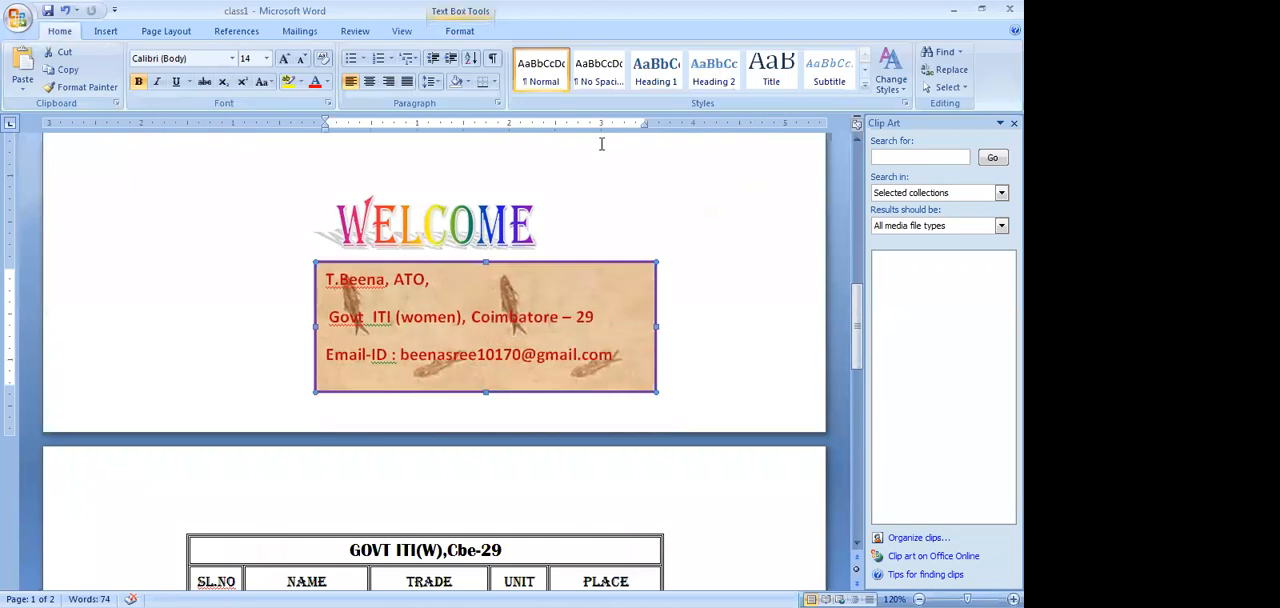
Draw a text box about 0.91" high and 1.6" wide left of the WELCOME WordArt and enter "ALL ARE WELCOME"
left_click(105, 31)
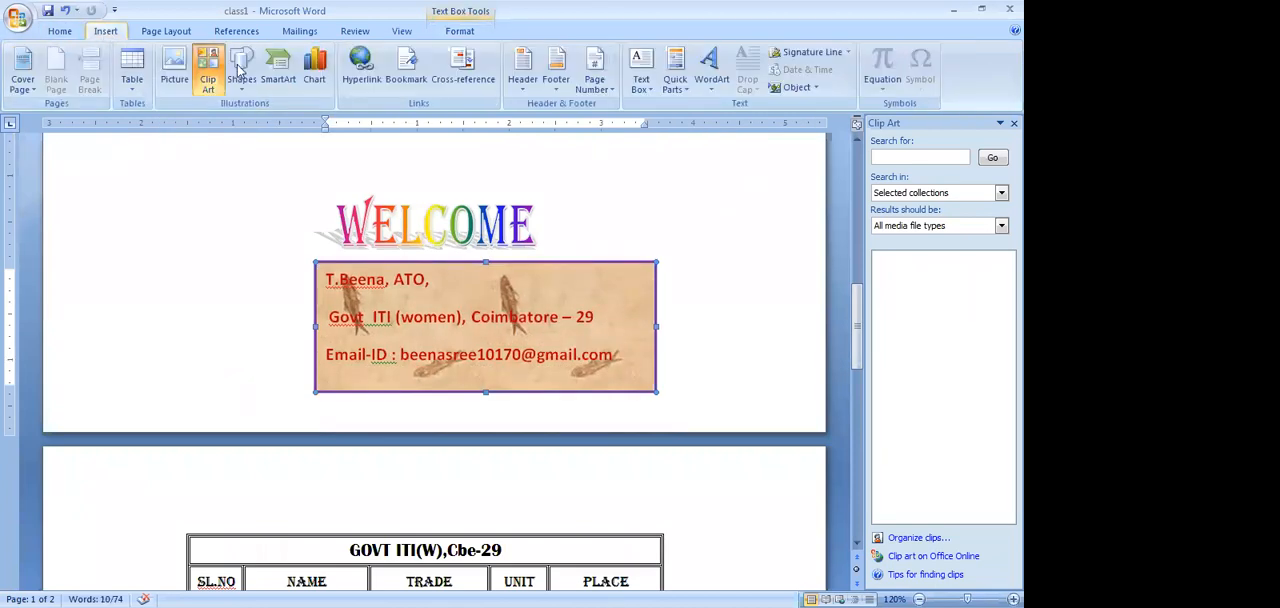
left_click(641, 84)
left_click(689, 108)
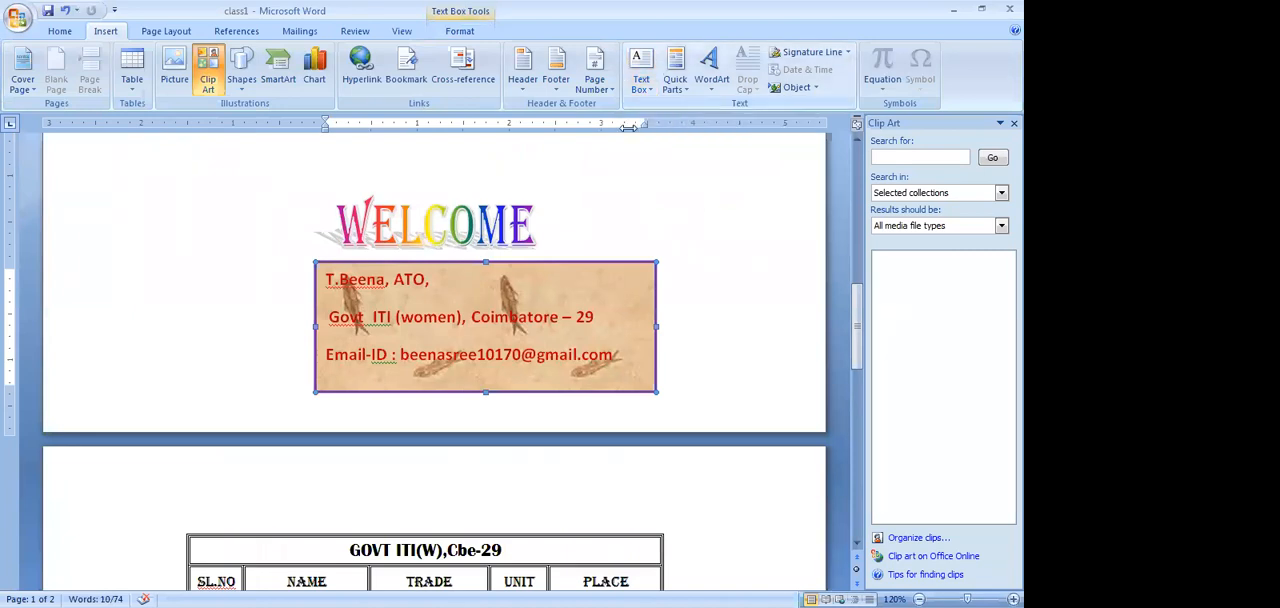
left_click_drag(112, 219, 261, 305)
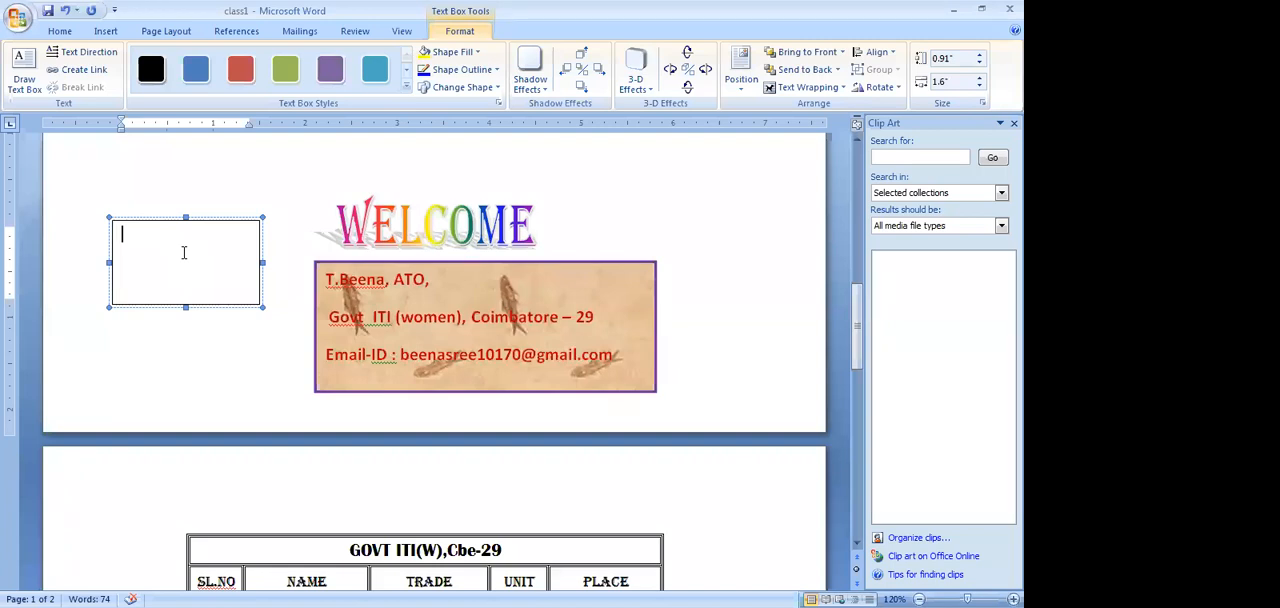
type("ALL ARE WELCOME")
Set the "ALL ARE WELCOME" text to font size 16
left_click_drag(125, 235, 221, 236)
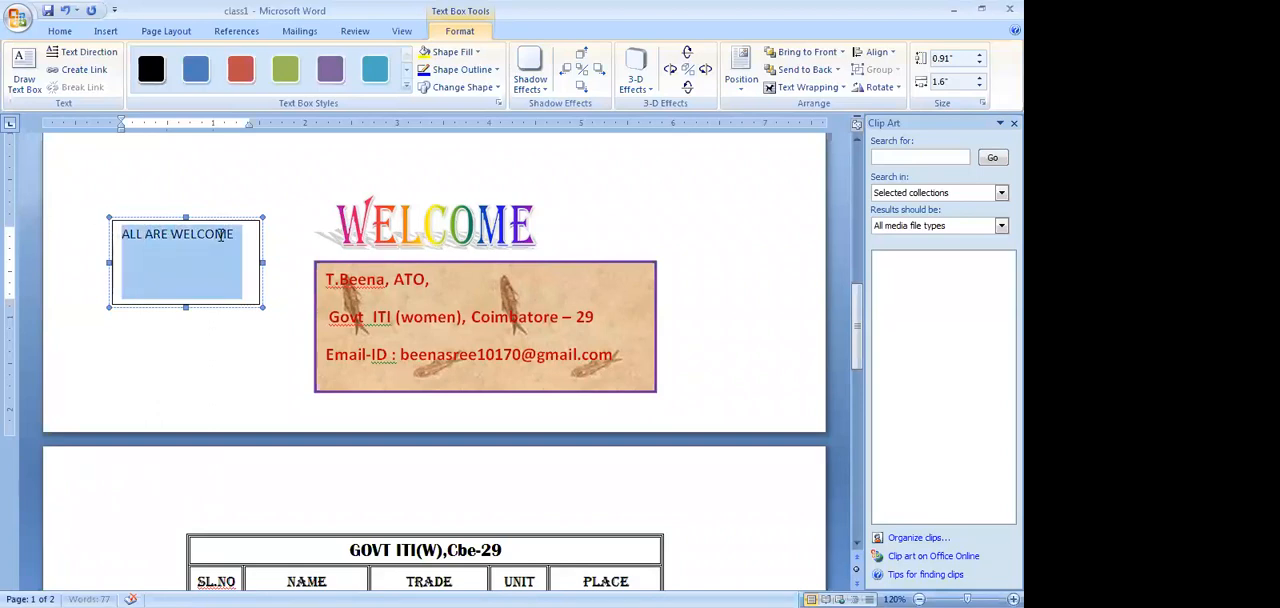
left_click(58, 32)
left_click(266, 58)
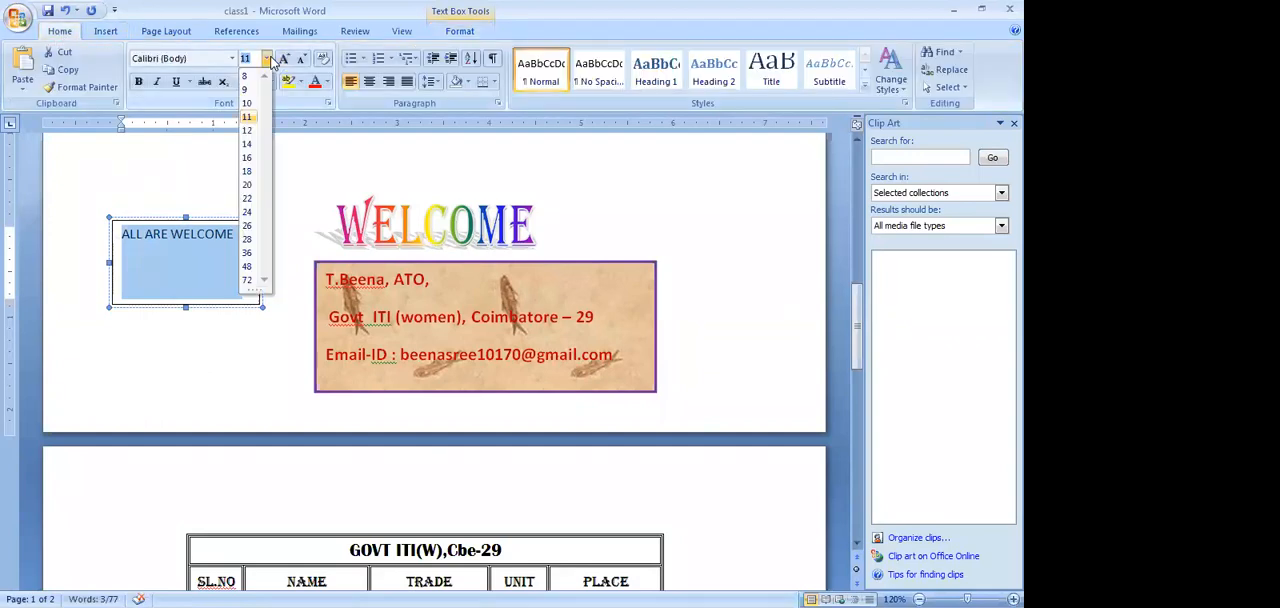
left_click(250, 163)
left_click(251, 229)
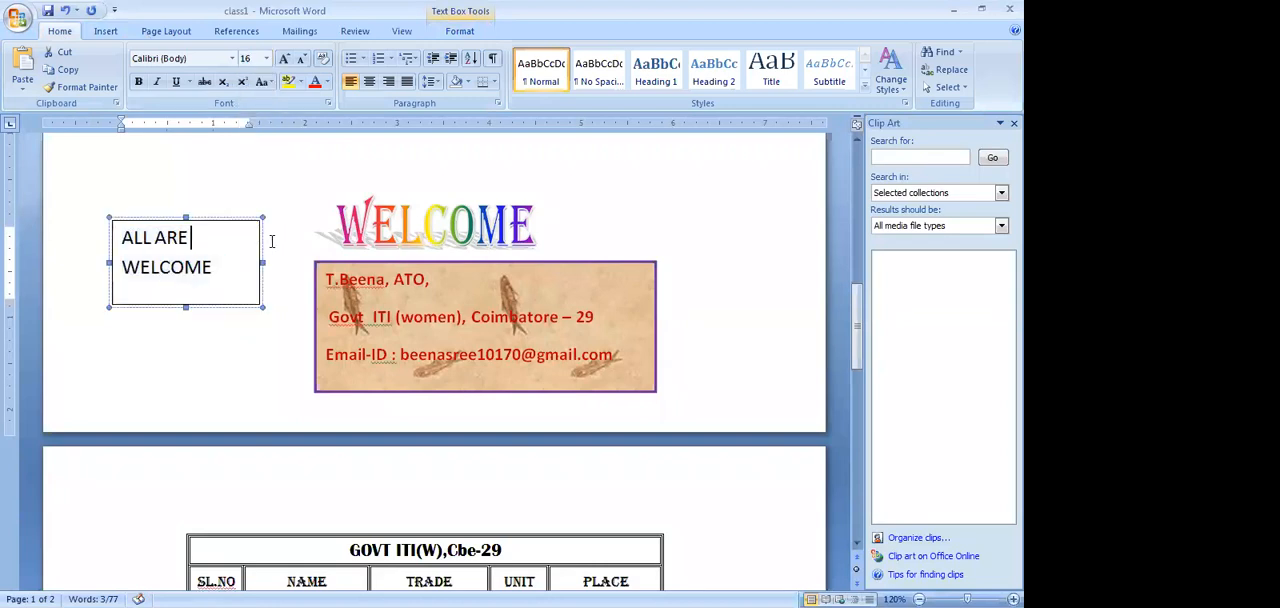
Fill the "ALL ARE WELCOME" text box with the Woven mat texture
left_click(249, 219)
left_click(249, 219)
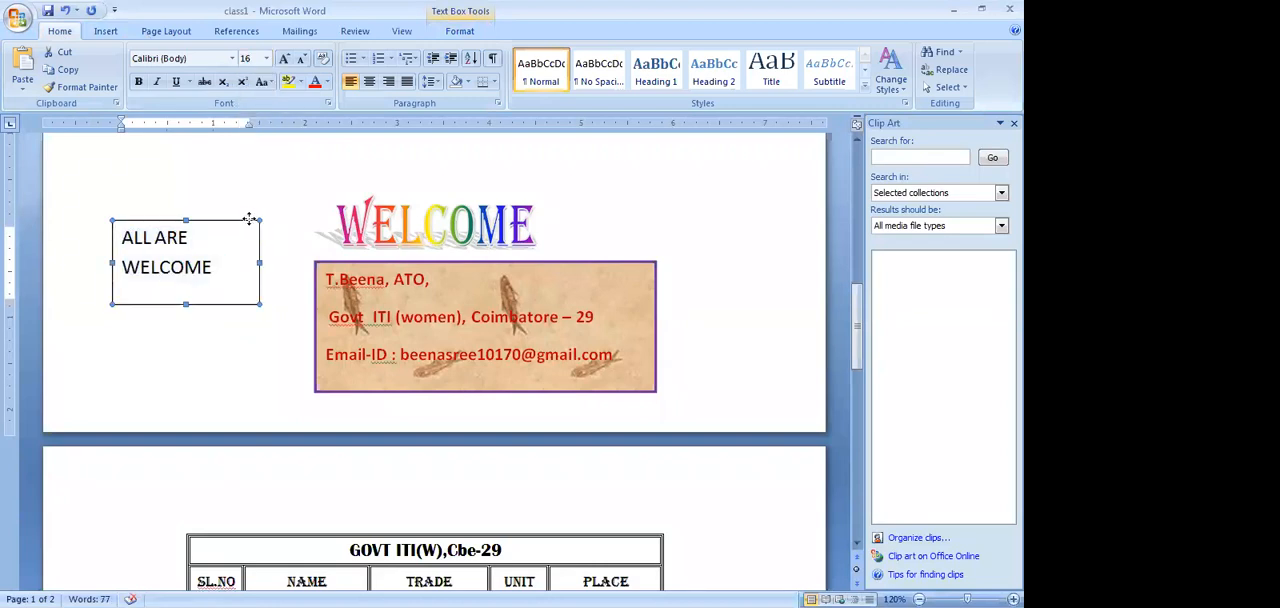
right_click(249, 219)
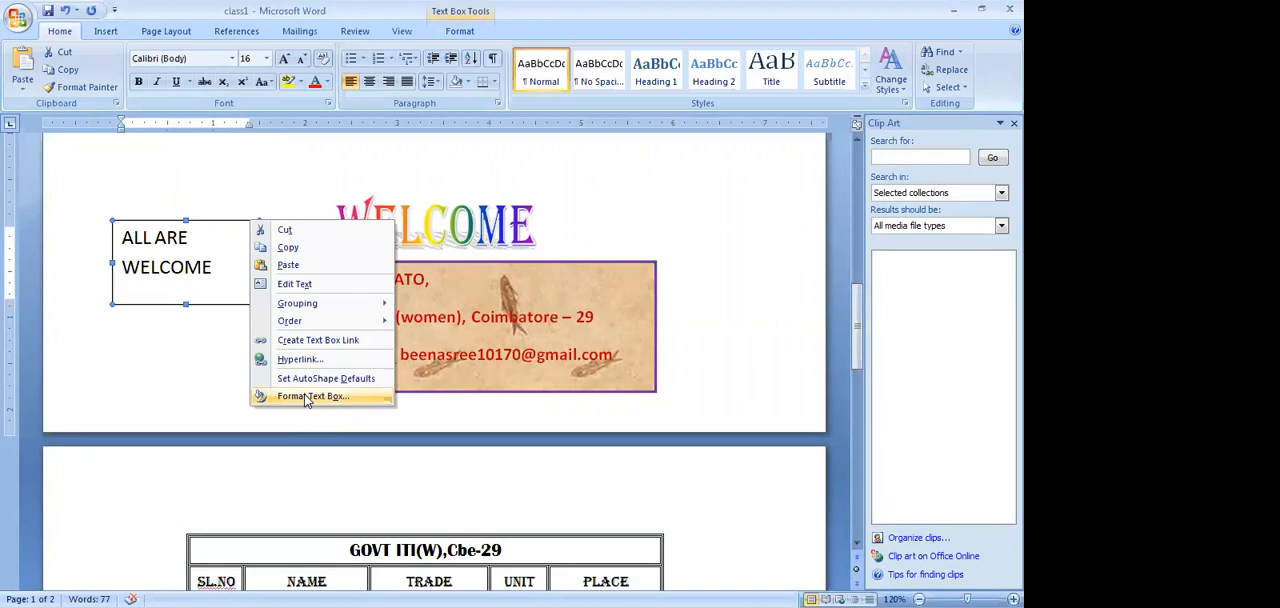
left_click(307, 398)
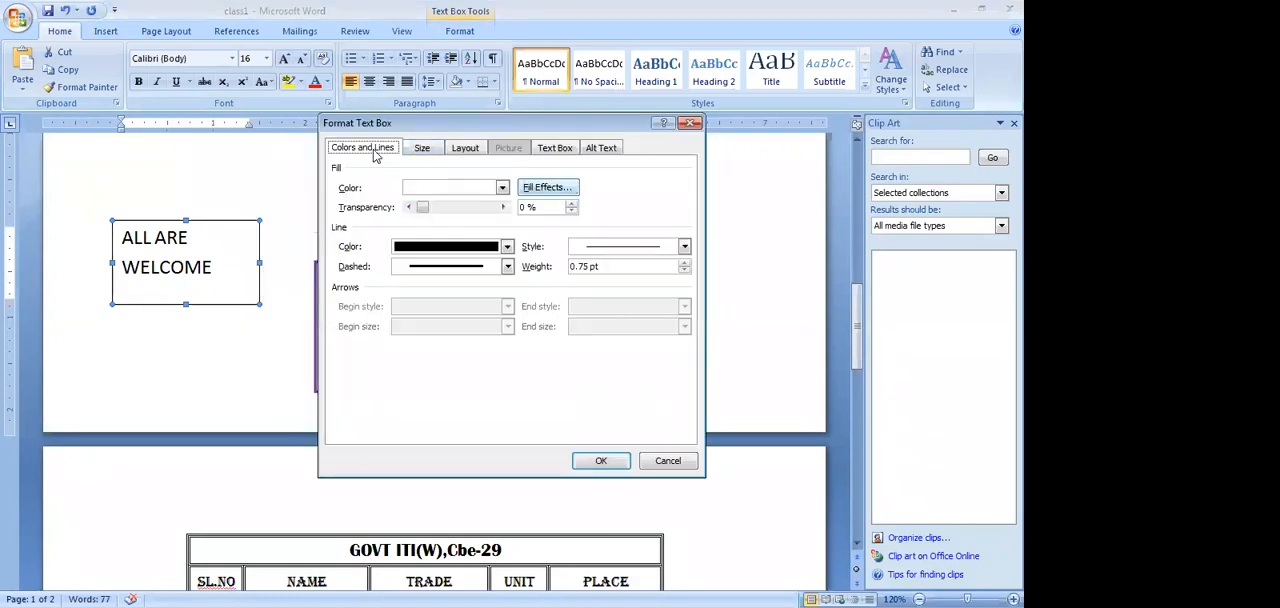
left_click(547, 187)
left_click(428, 148)
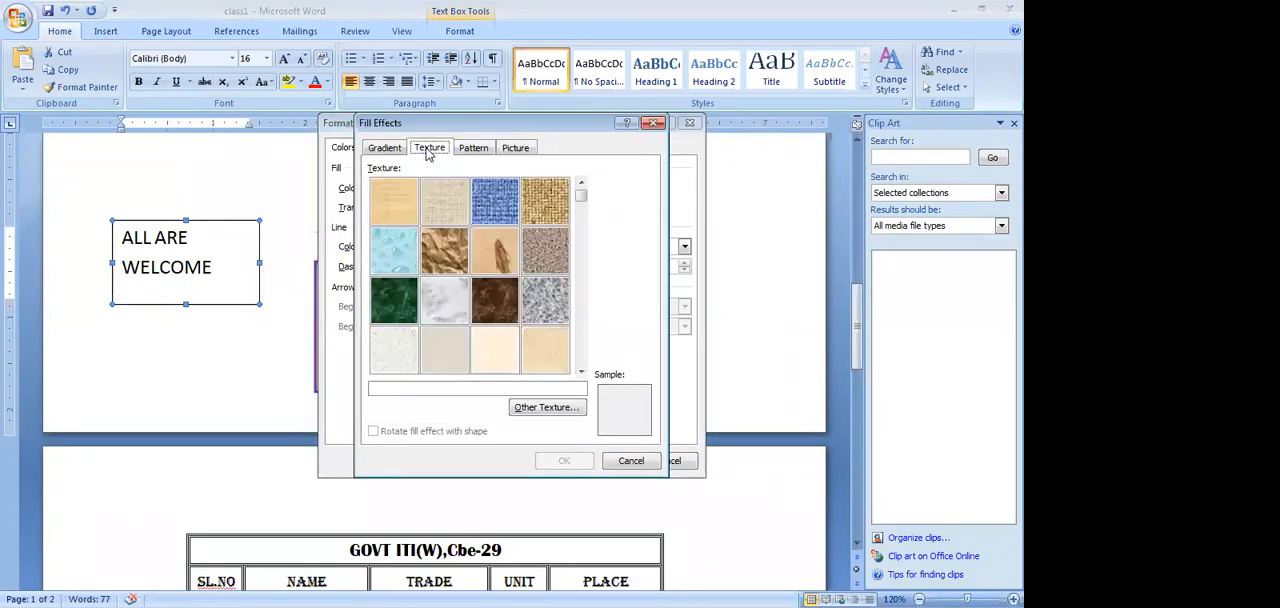
left_click(545, 200)
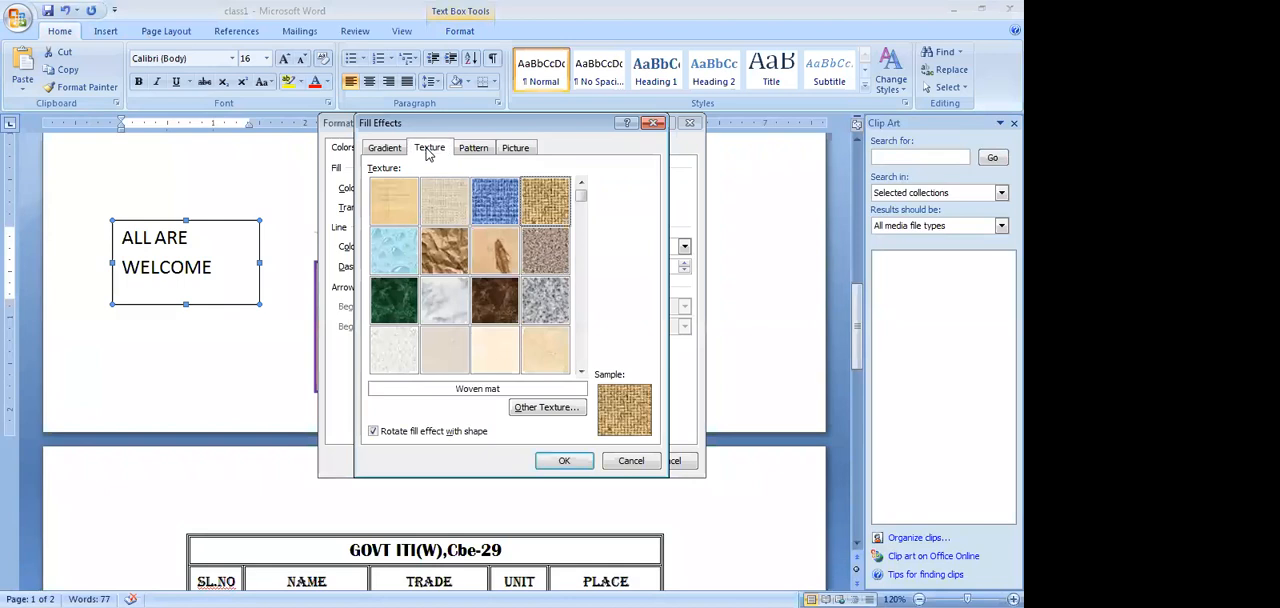
left_click(565, 461)
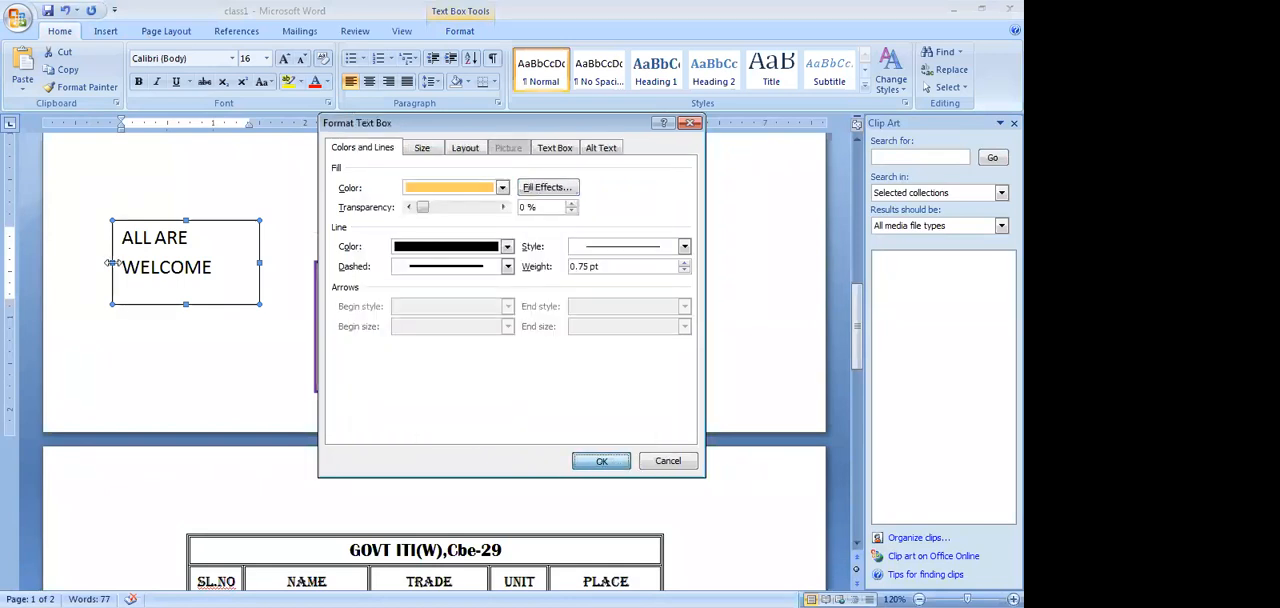
left_click(598, 461)
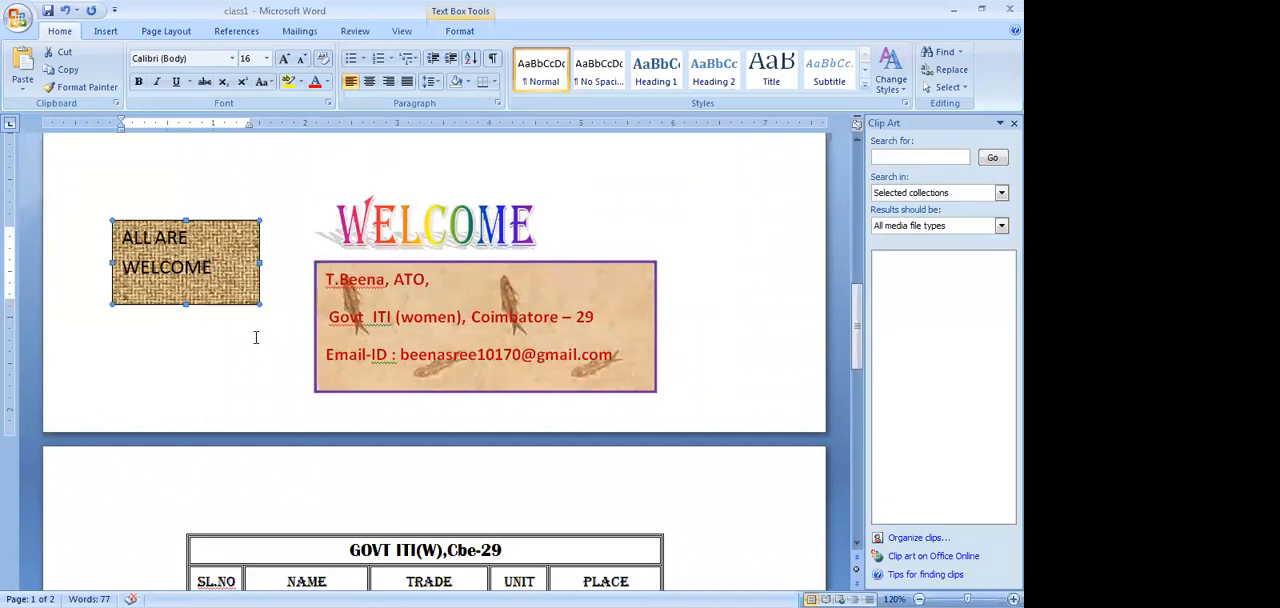
Go to the GOVT ITI(W) table on the second page and open the choices for inserting a table
scroll(256, 338, "down", 6)
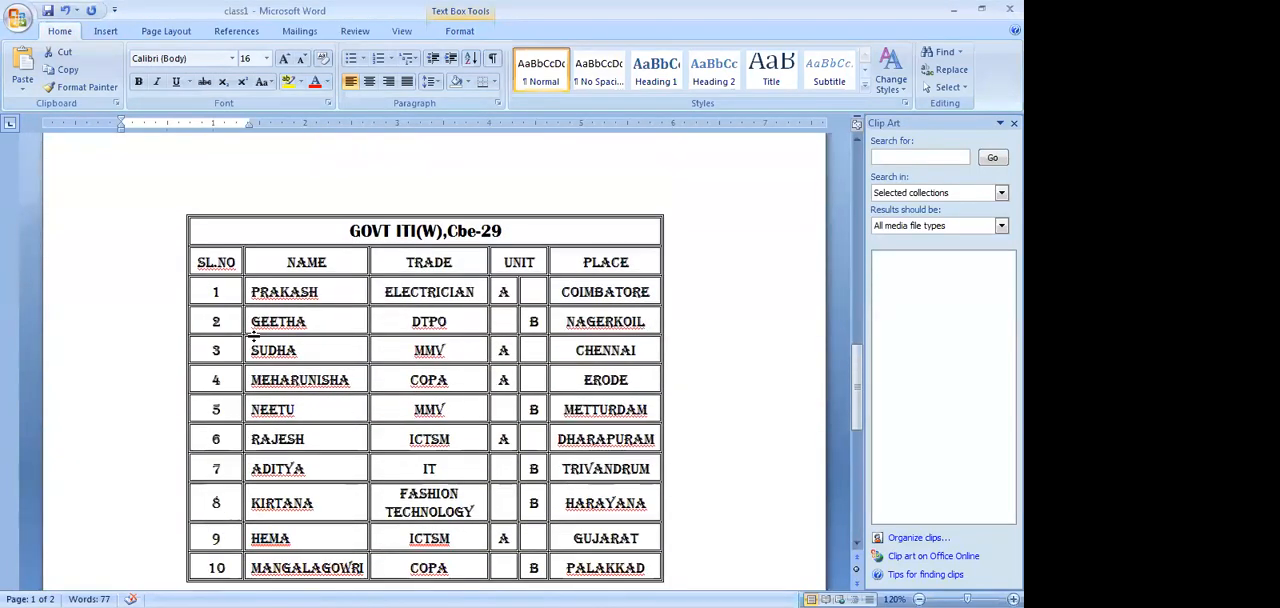
scroll(254, 336, "down", 1)
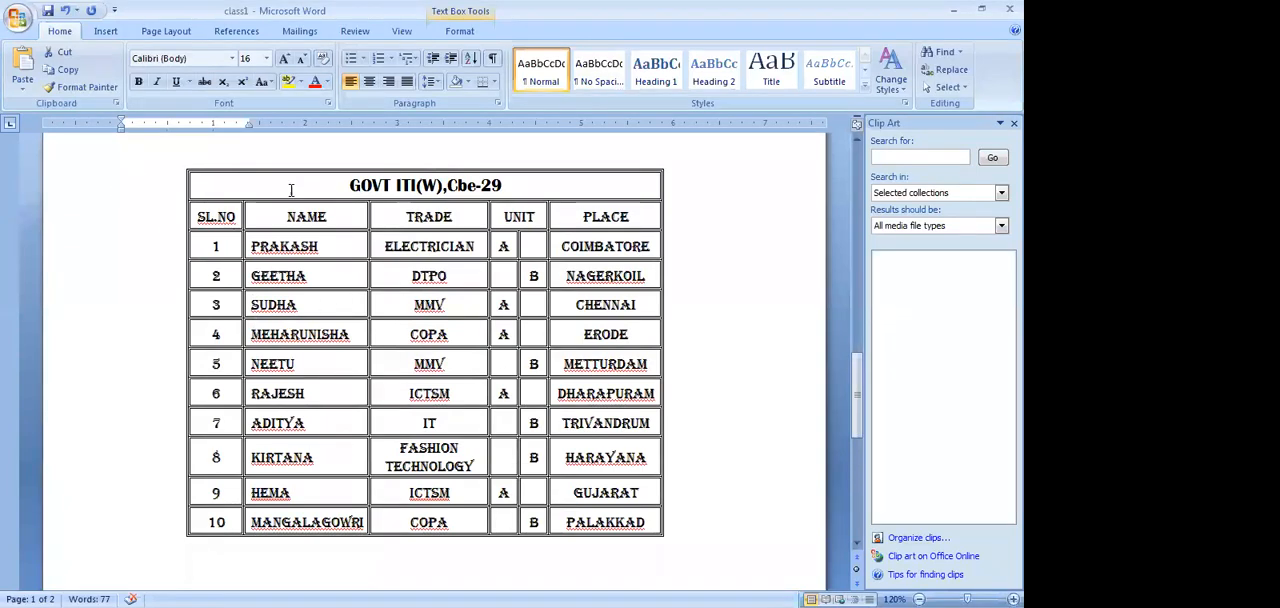
left_click(107, 35)
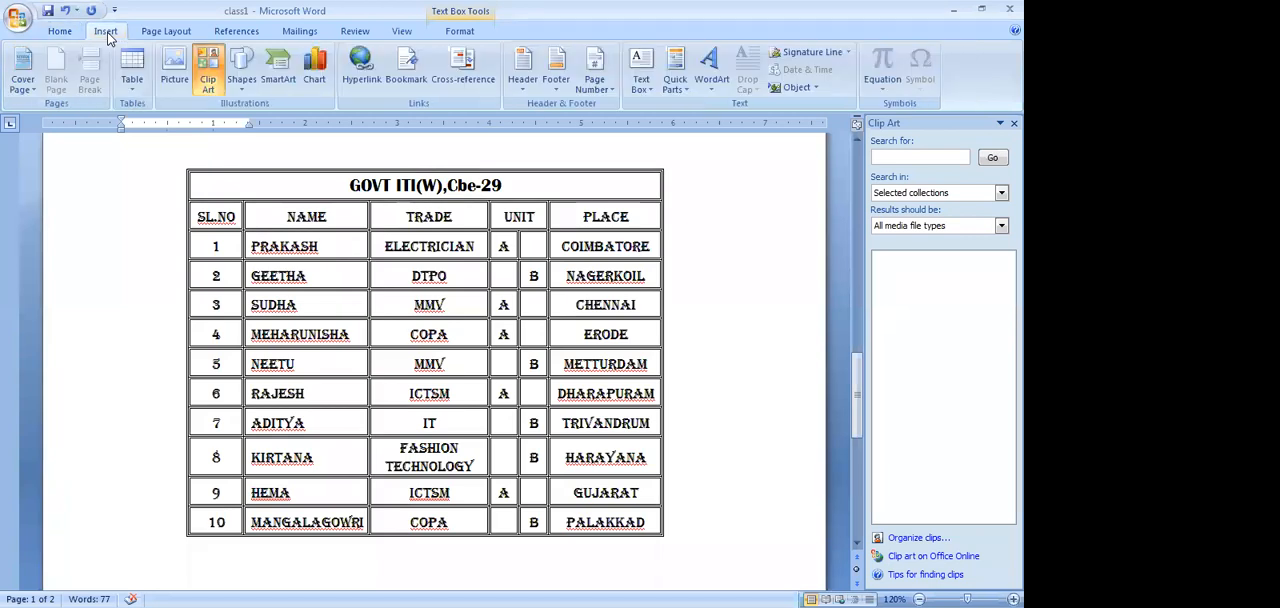
left_click(133, 88)
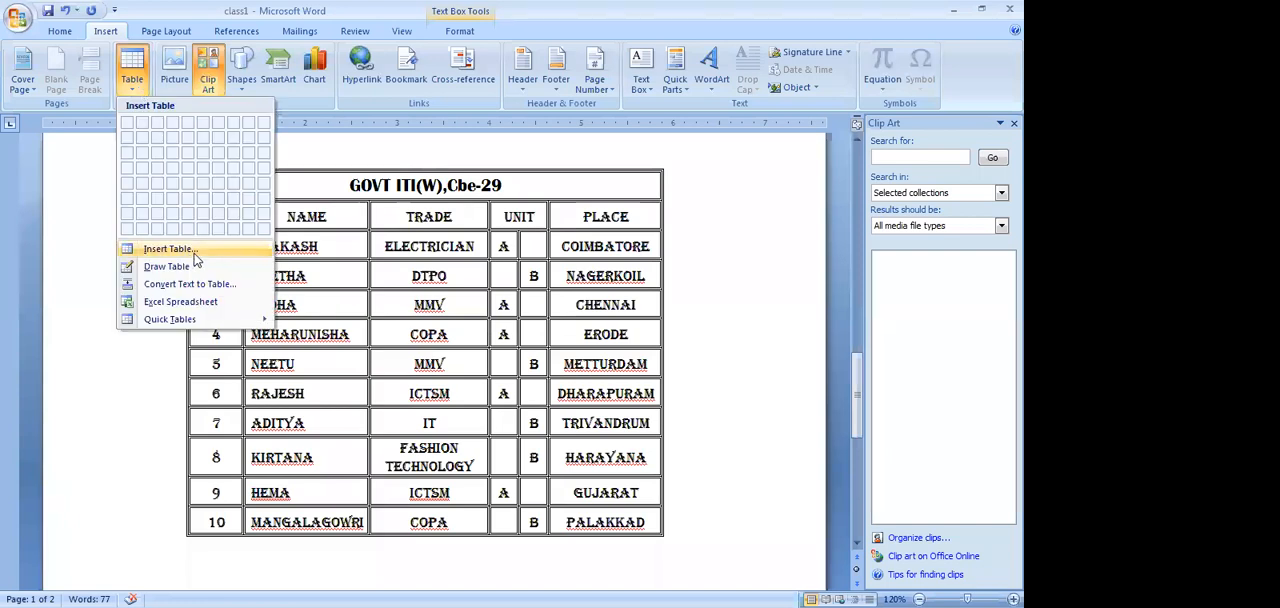
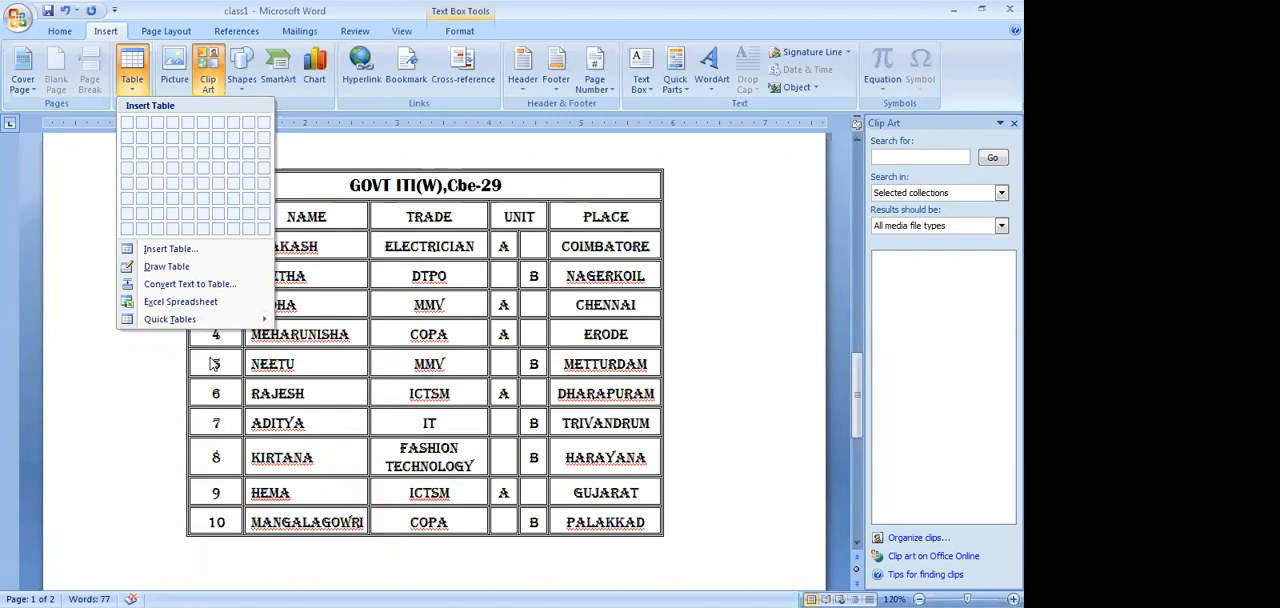
Highlight the fifth record's row and then the NAME column in the GOVT ITI(W) table
left_click(213, 363)
left_click_drag(213, 363, 594, 363)
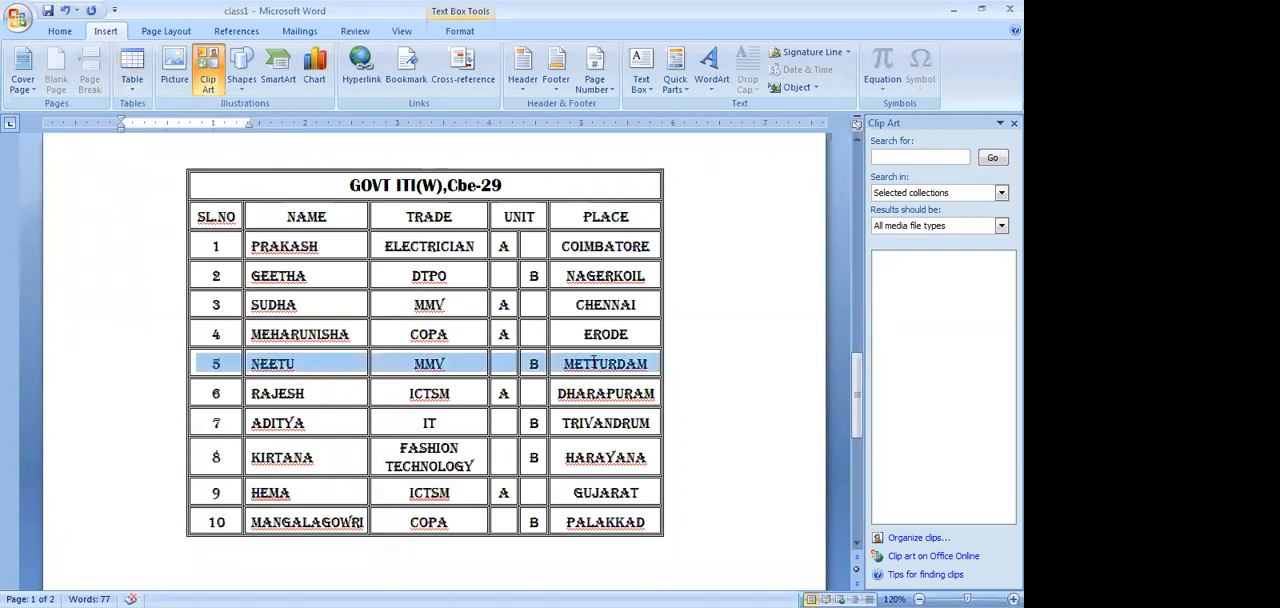
left_click_drag(300, 216, 316, 521)
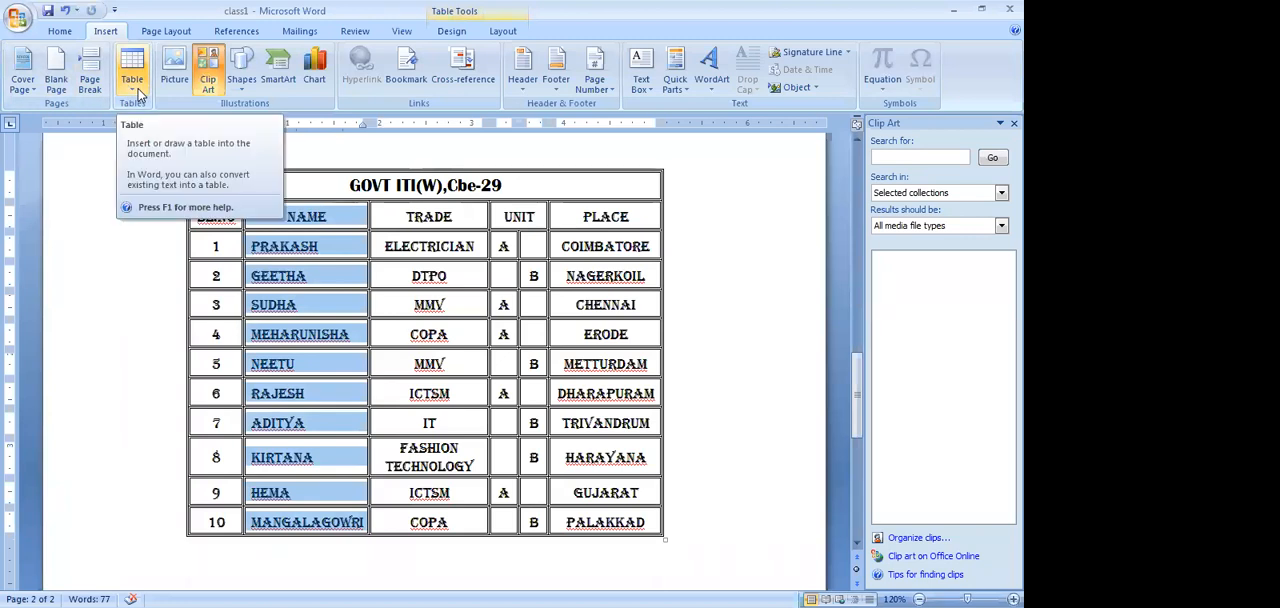
Insert a table with 5 columns and 10 rows in the blank space beside the GOVT ITI(W) table
left_click(275, 139)
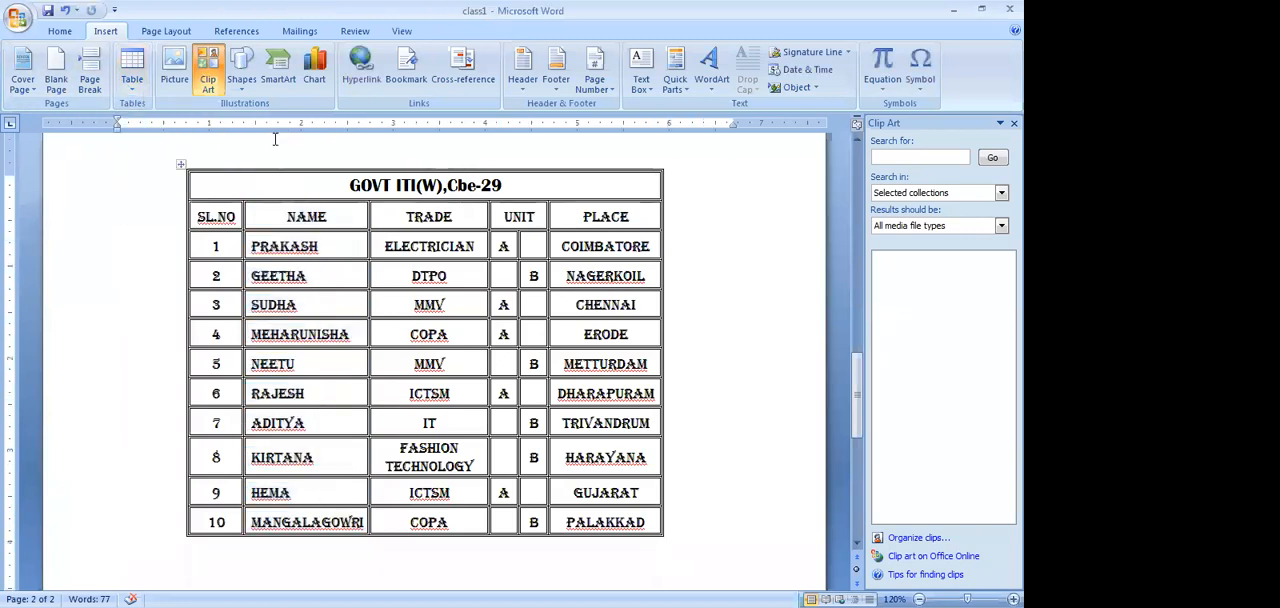
left_click(133, 86)
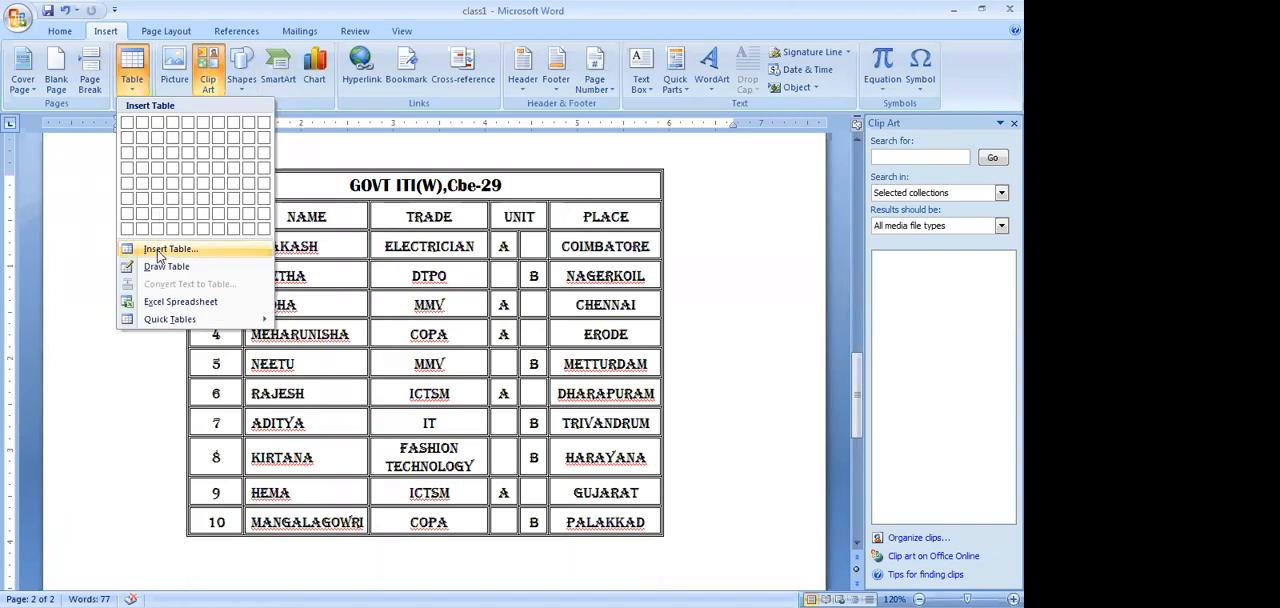
left_click(160, 250)
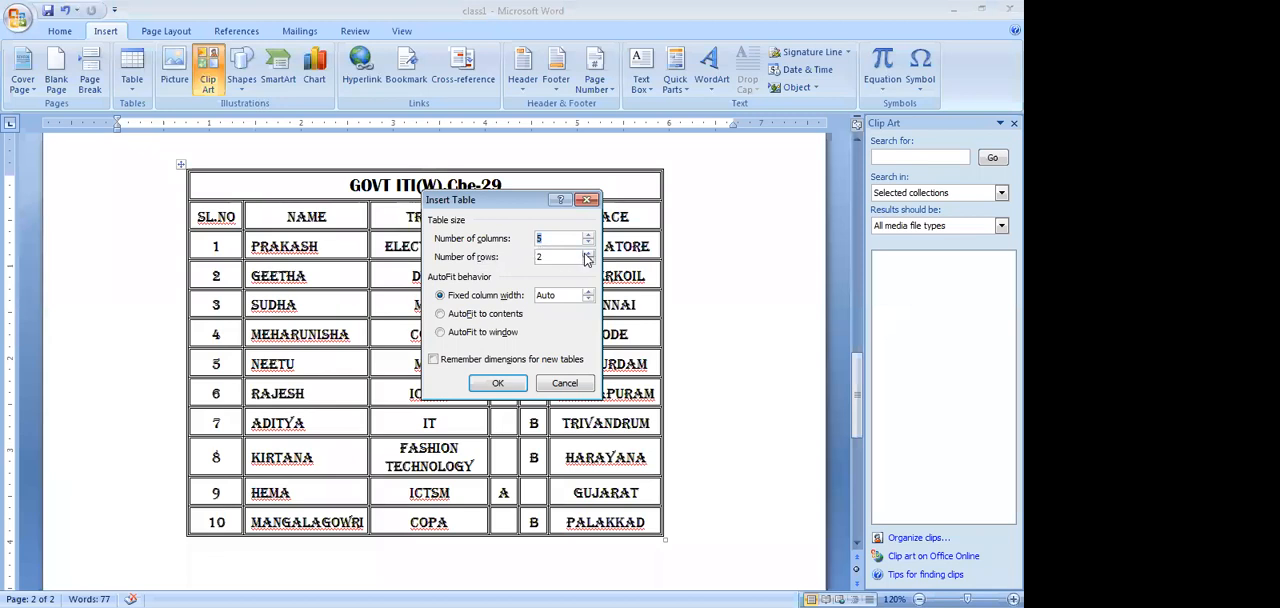
double_click(544, 254)
type("10")
left_click(497, 383)
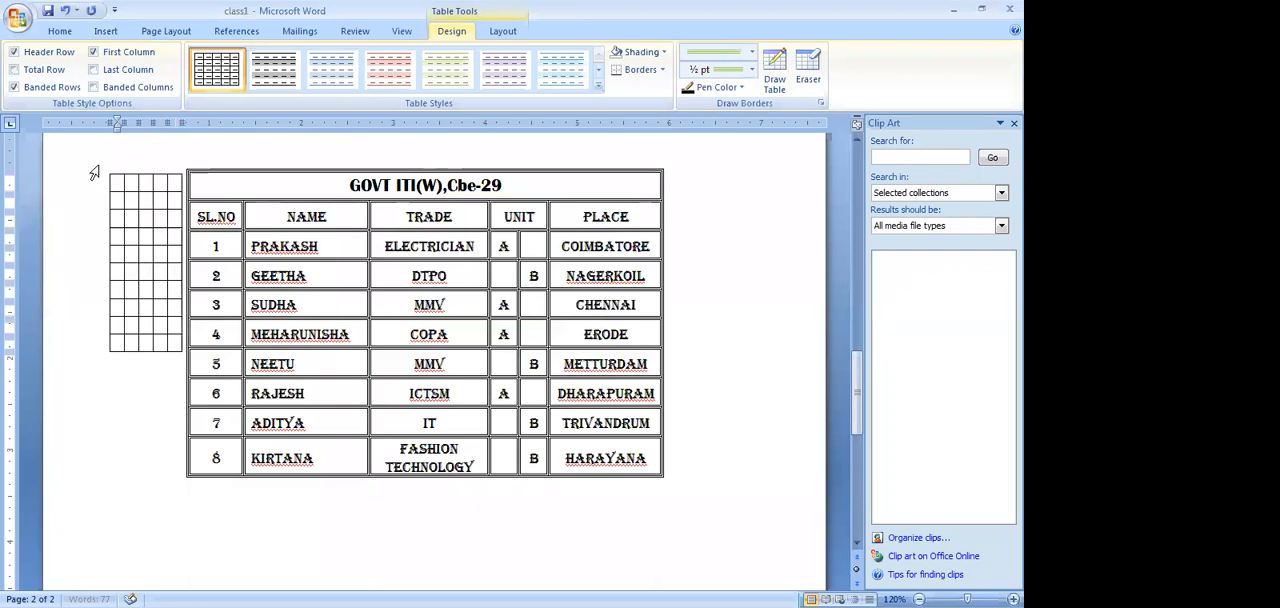
Try to move the new empty table down from beside the GOVT ITI(W) table, and undo the move
left_click_drag(104, 172, 228, 492)
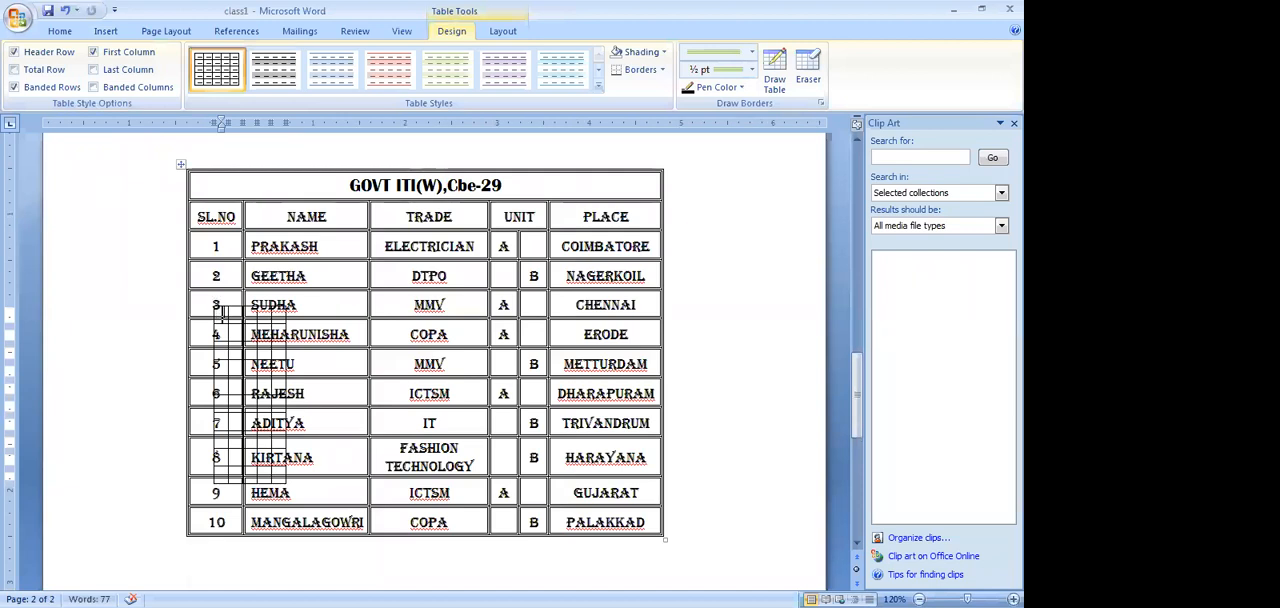
left_click(215, 305)
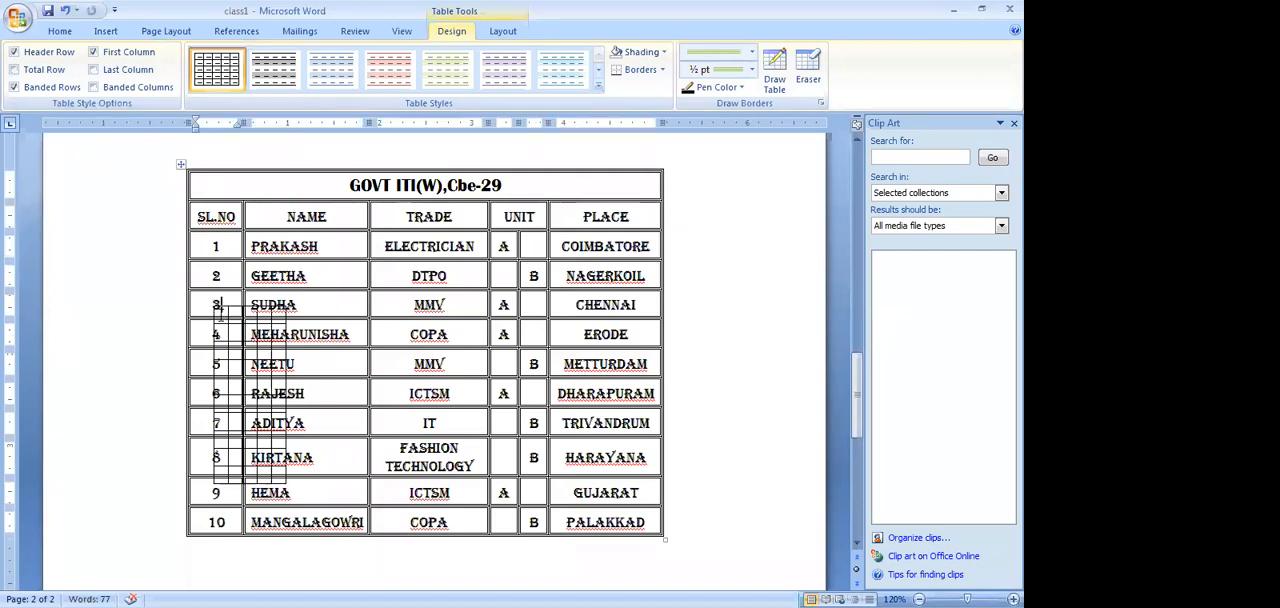
left_click_drag(217, 305, 261, 320)
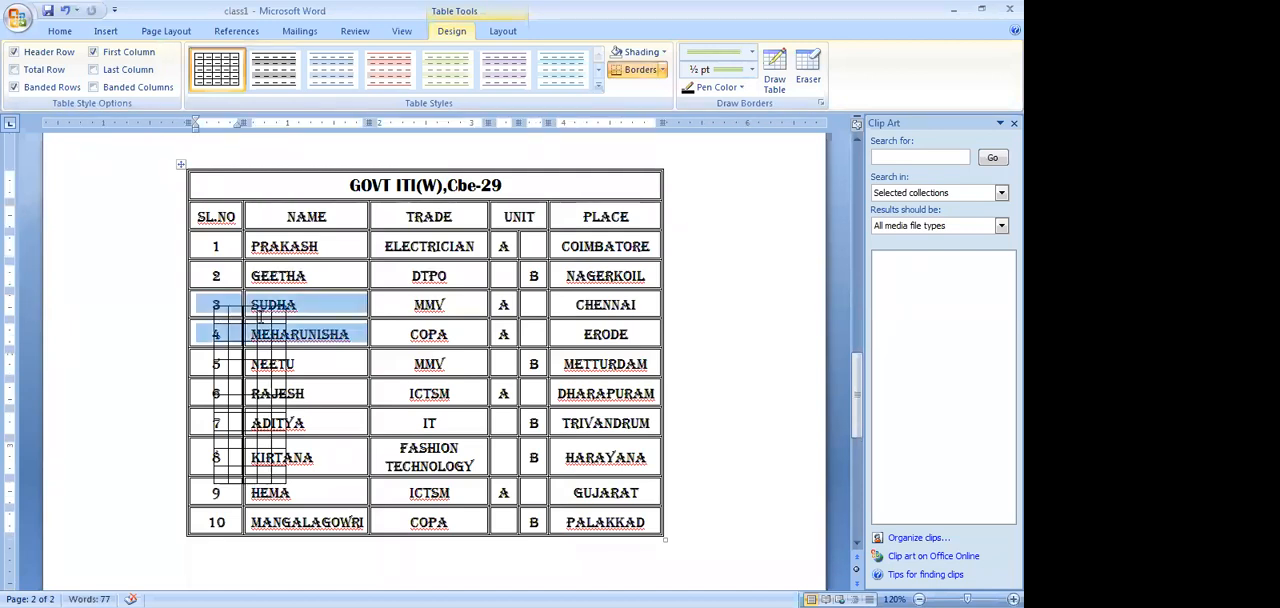
left_click(845, 559)
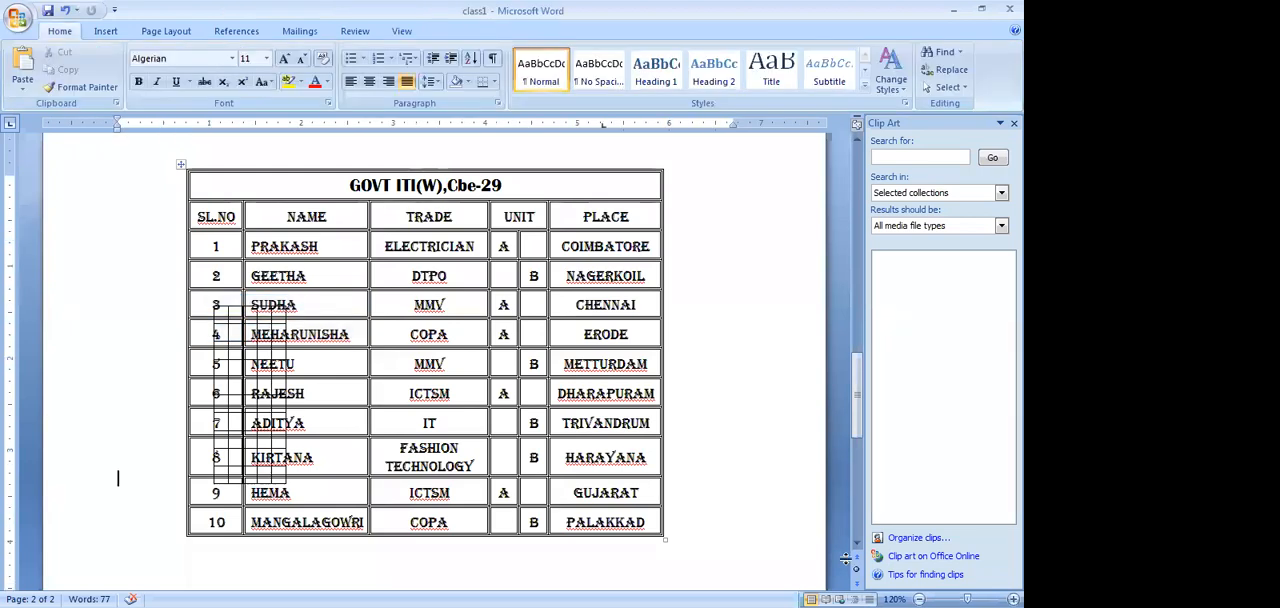
key("ctrl+z")
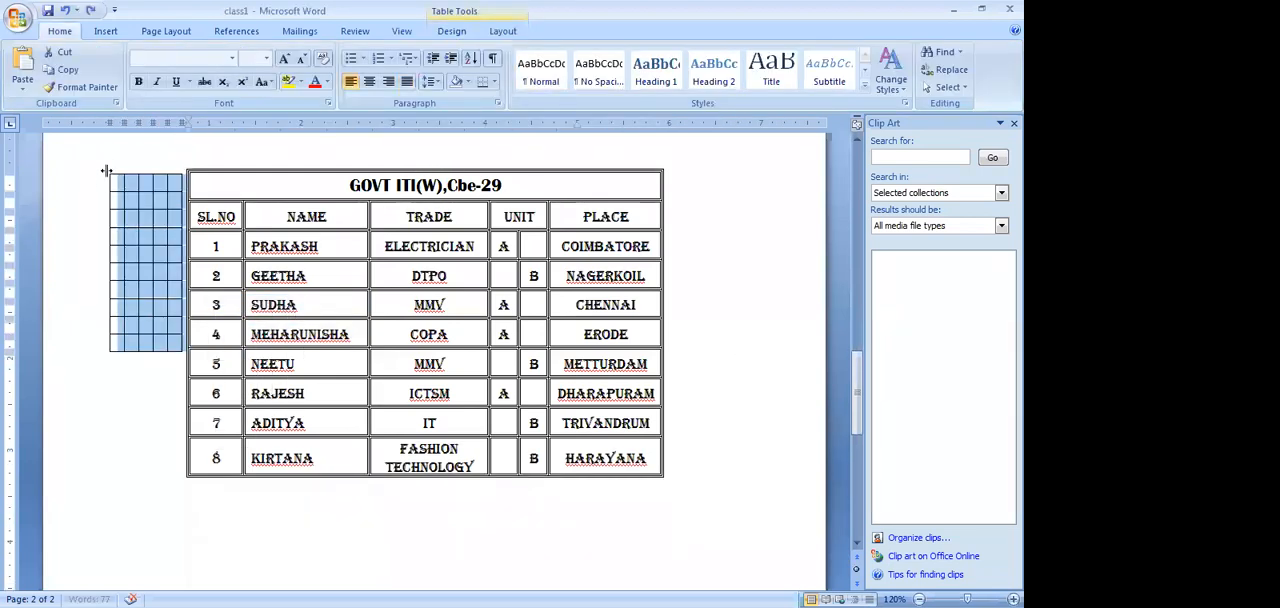
Try again to move the empty table below the GOVT ITI(W) table's last row, and undo the attempt
left_click_drag(108, 172, 254, 576)
scroll(254, 574, "down", 3)
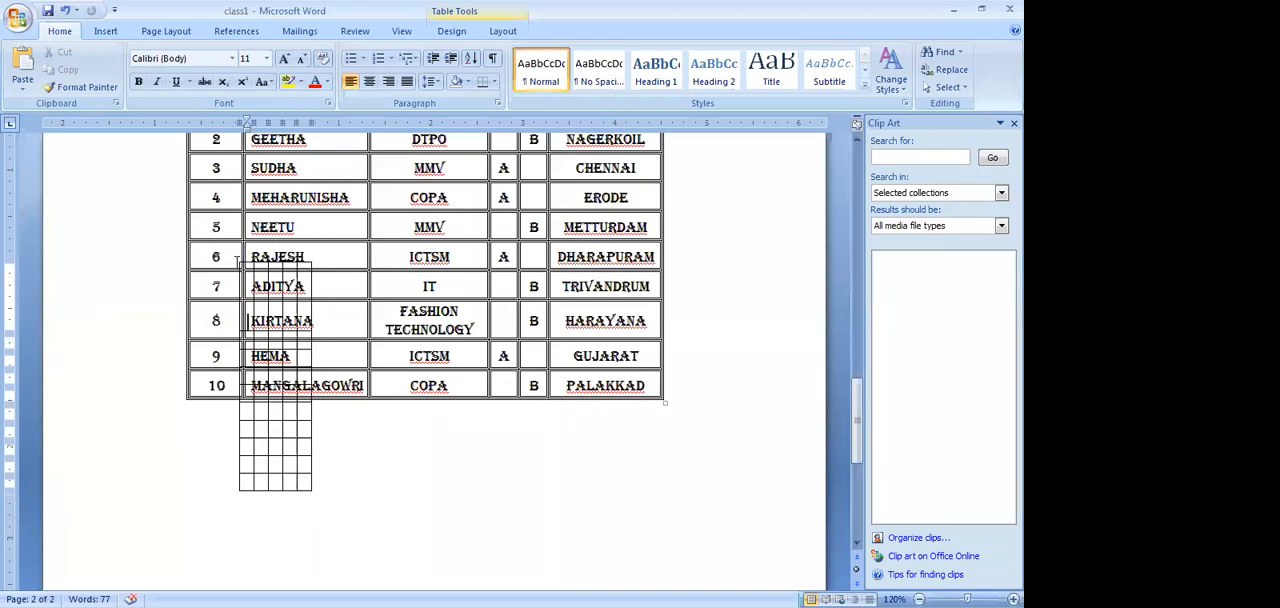
left_click(248, 270)
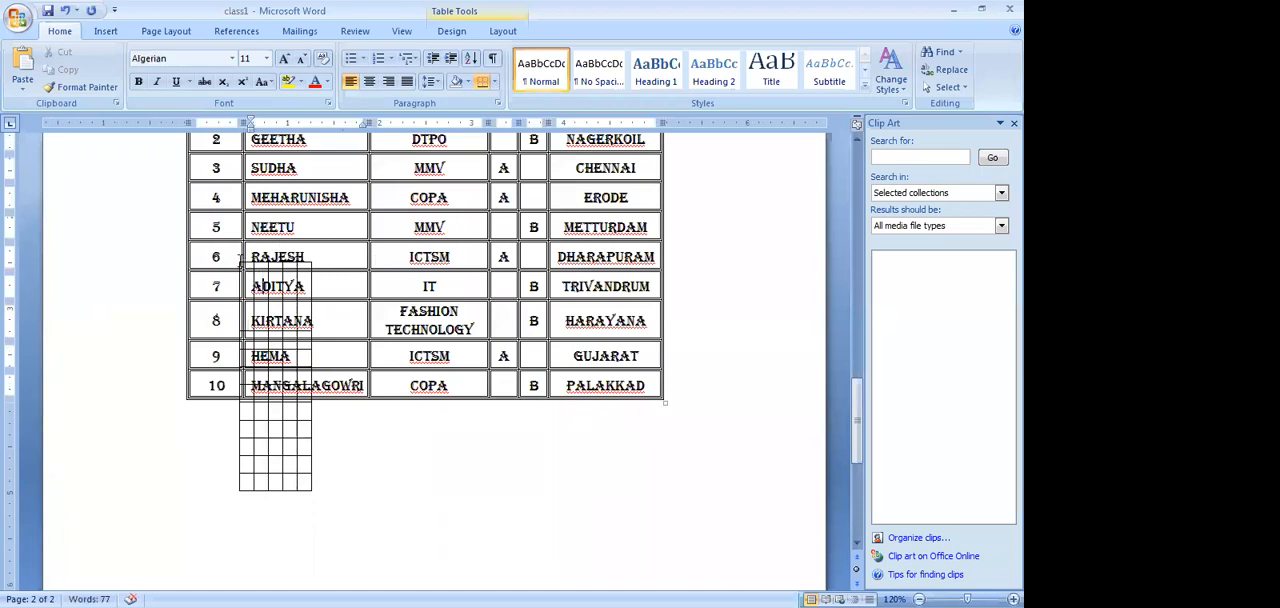
key("ctrl+z")
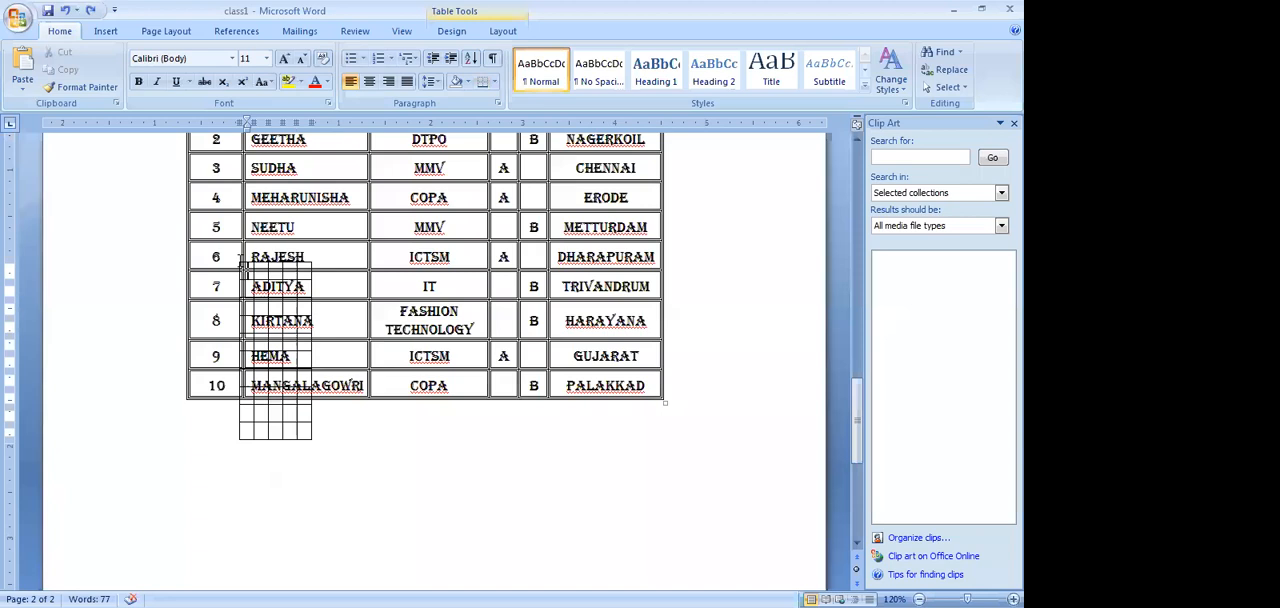
key("ctrl+z")
scroll(225, 467, "up", 3)
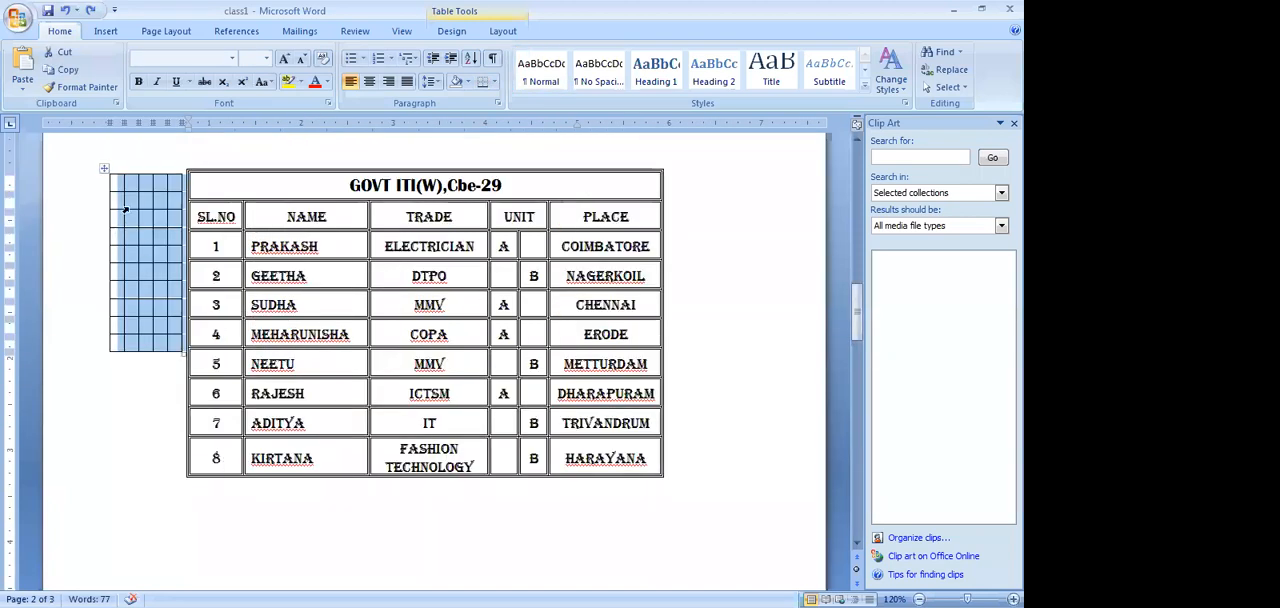
Select the whole narrow empty table beside the GOVT ITI(W) table and cut it
left_click(103, 165)
right_click(125, 209)
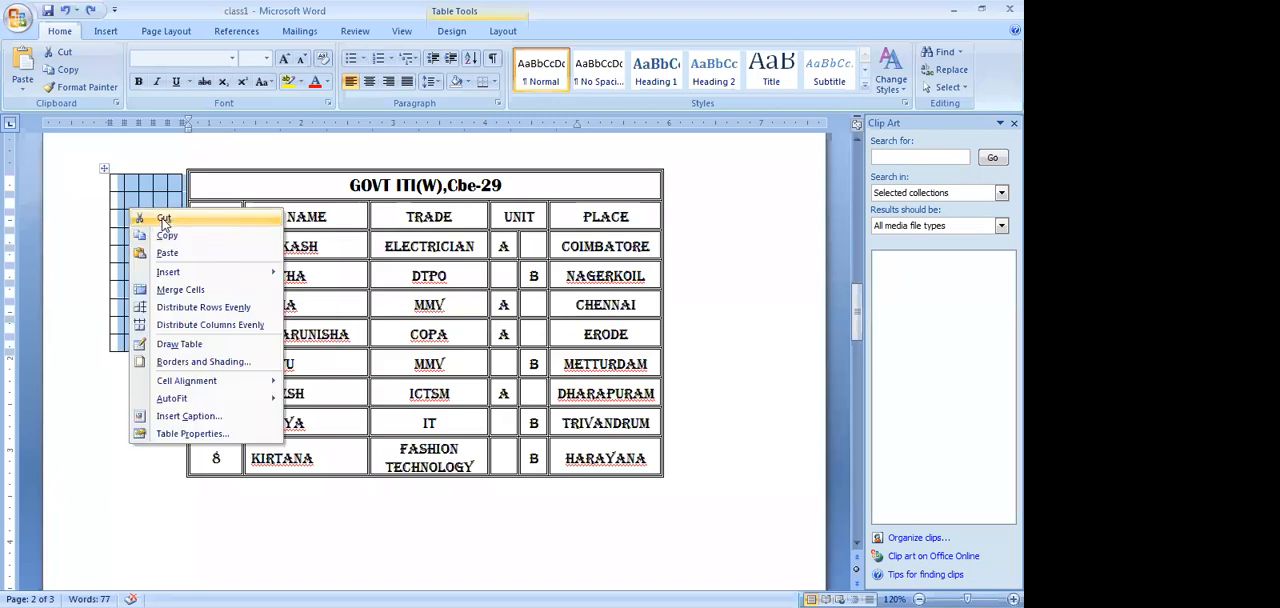
left_click(163, 219)
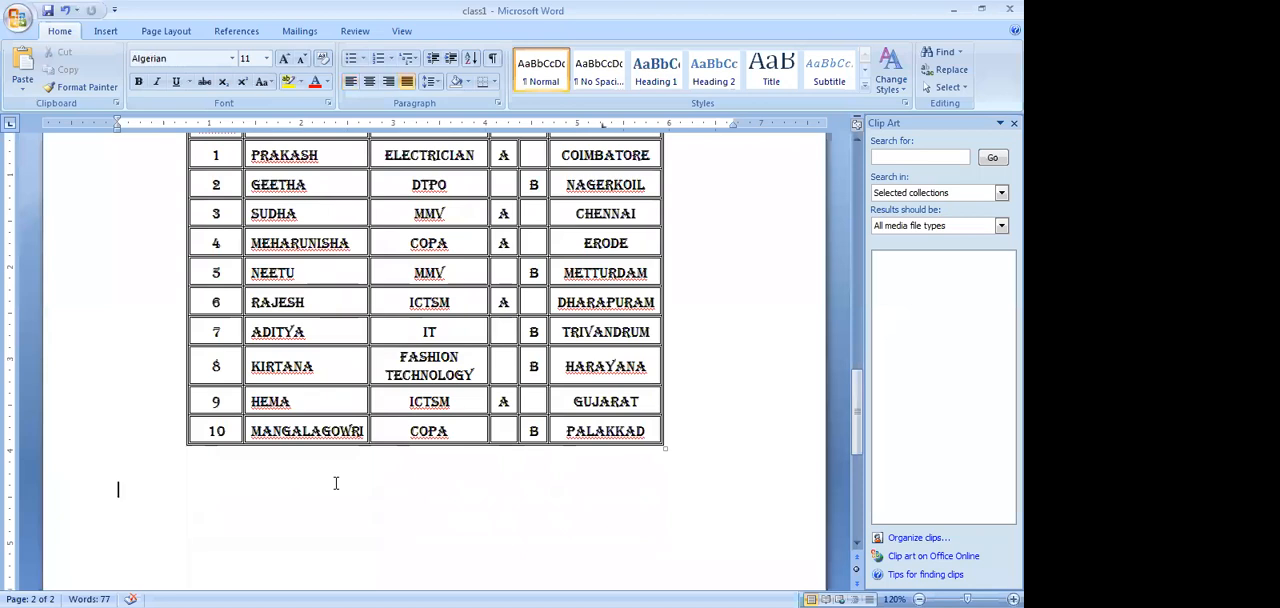
Insert a table with 5 columns and 10 rows in the blank area below the GOVT ITI(W) table
scroll(336, 483, "down", 5)
left_click(171, 374)
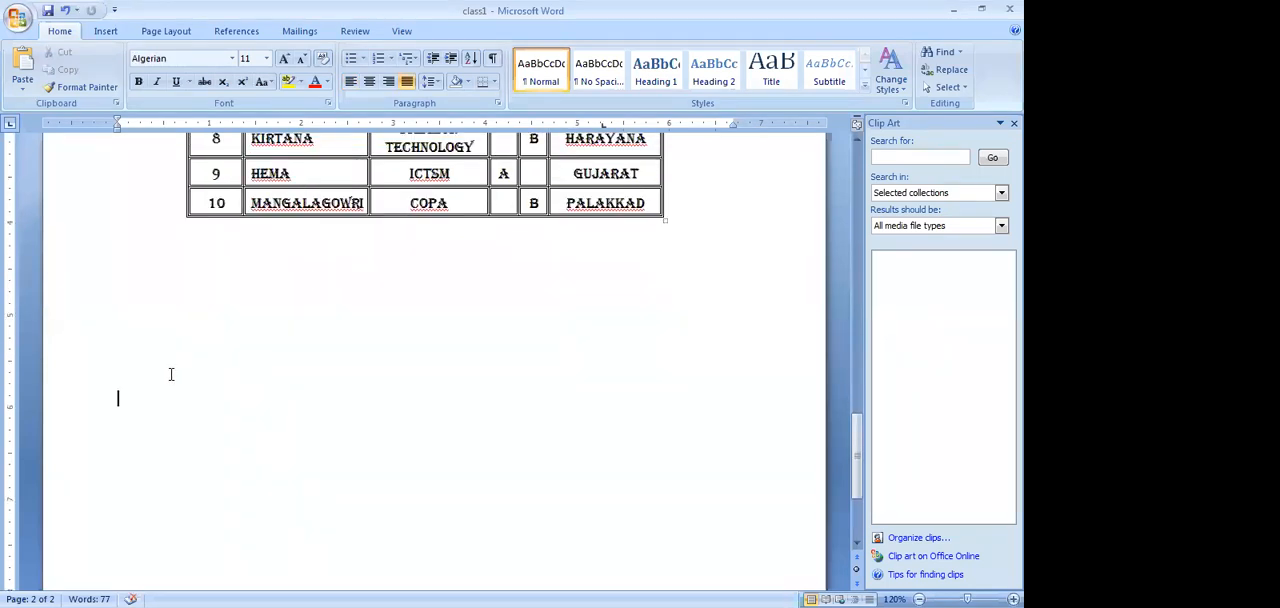
left_click(106, 31)
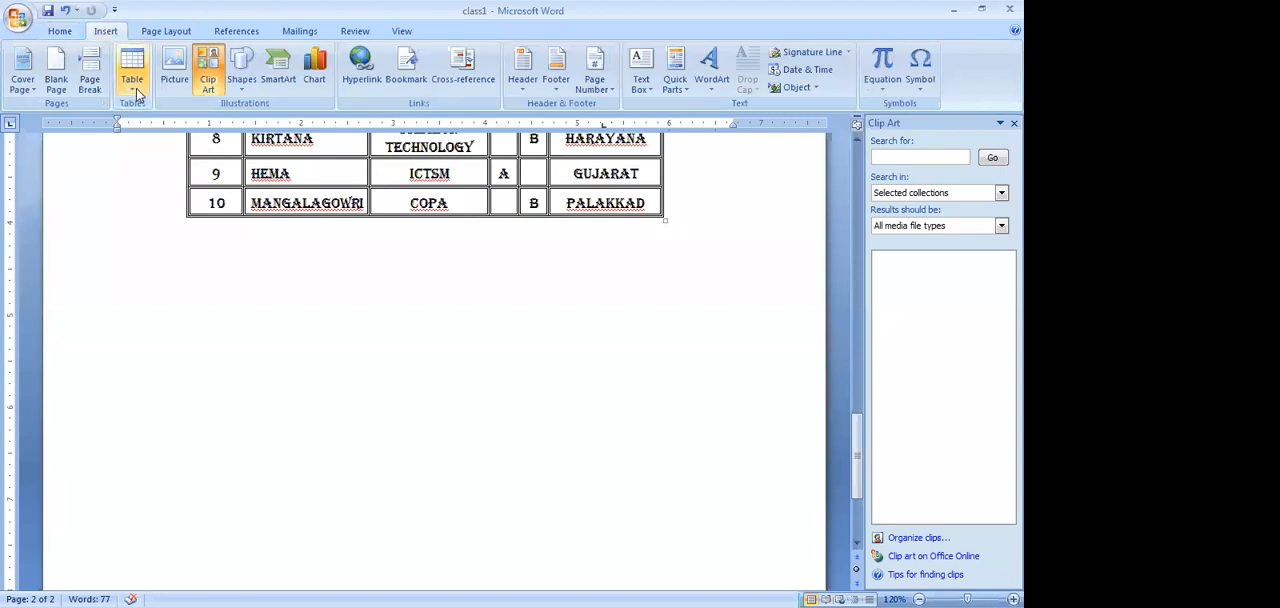
left_click(132, 75)
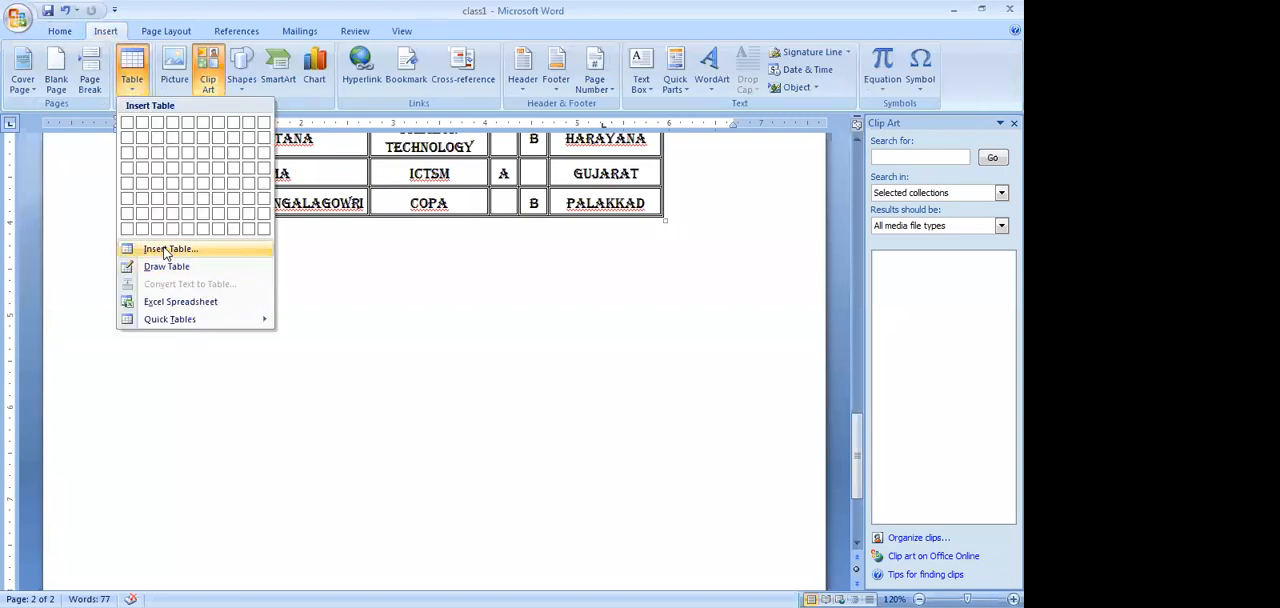
left_click(165, 250)
left_click(553, 258)
key("BackSpace")
type("10")
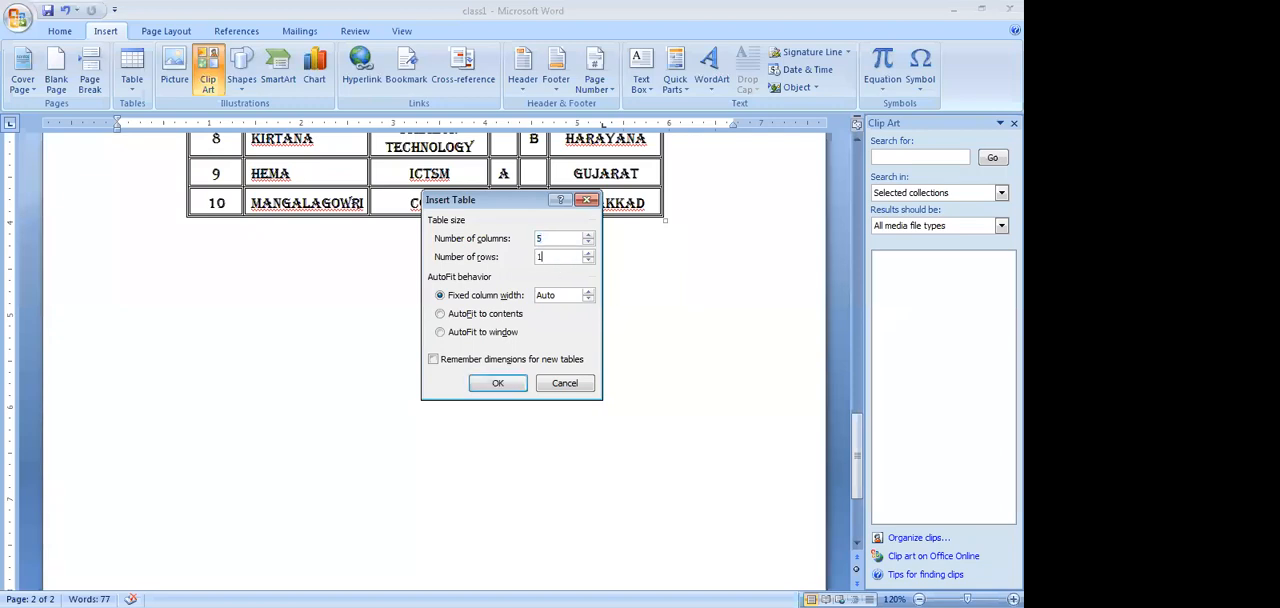
left_click(493, 386)
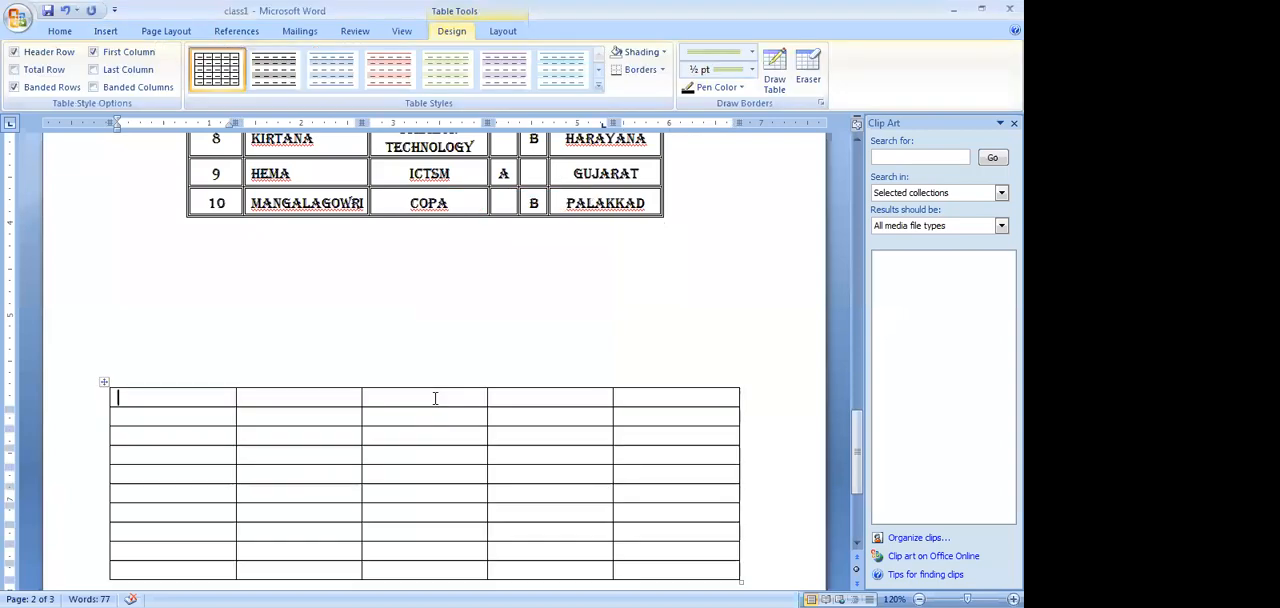
Copy the title "GOVT ITI(W),Cbe-29" from the original table into the first cell of the new table
scroll(271, 393, "up", 2)
scroll(271, 393, "up", 5)
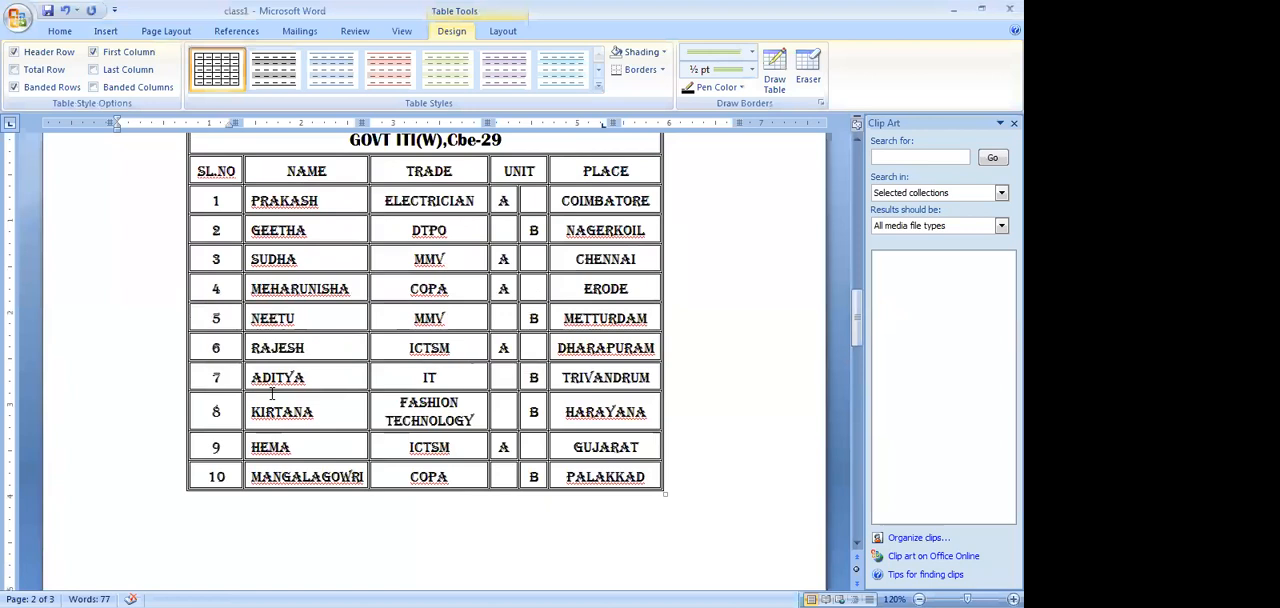
left_click_drag(348, 184, 497, 187)
key("ctrl+c")
scroll(497, 187, "down", 5)
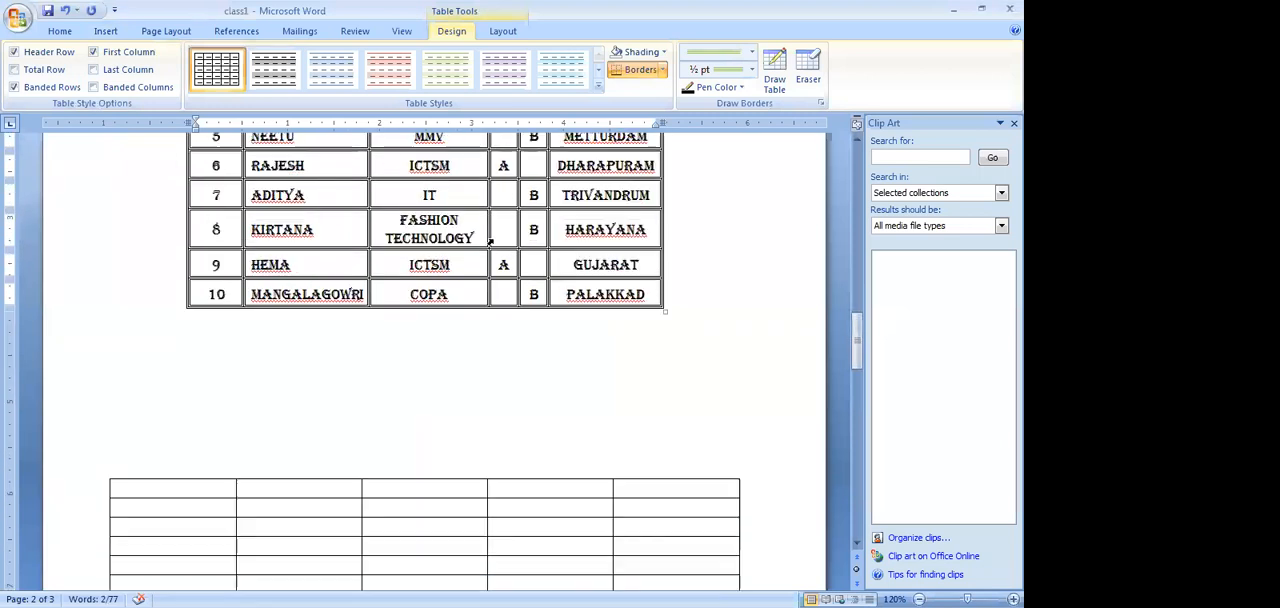
left_click(213, 443)
key("ctrl+v")
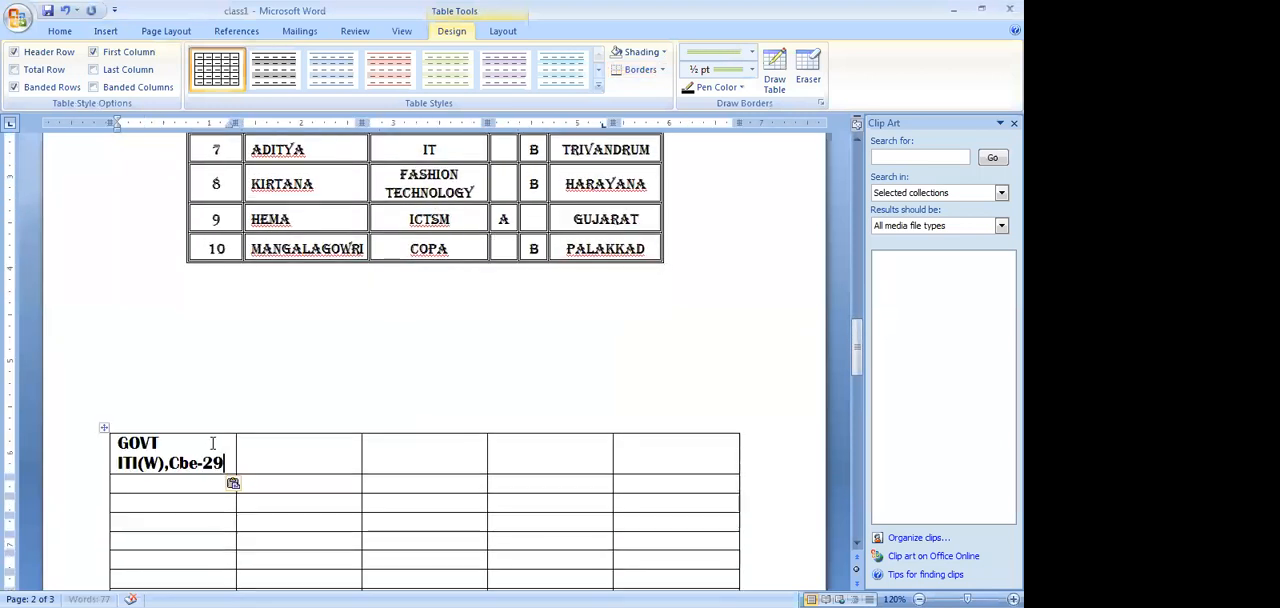
Copy the SL.NO, NAME, TRADE, UNIT and PLACE header row into the second row of the new table
scroll(212, 440, "up", 3)
scroll(212, 443, "up", 2)
left_click(199, 216)
left_click_drag(246, 216, 572, 224)
key("ctrl+c")
left_click(572, 224)
scroll(570, 228, "down", 6)
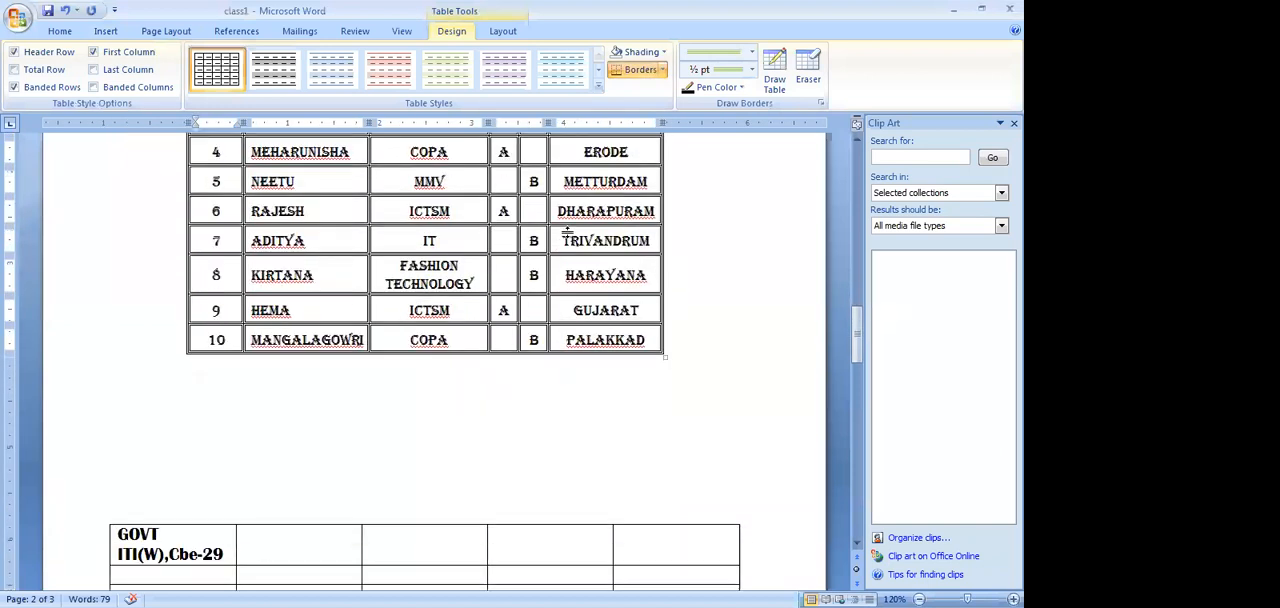
left_click(184, 494)
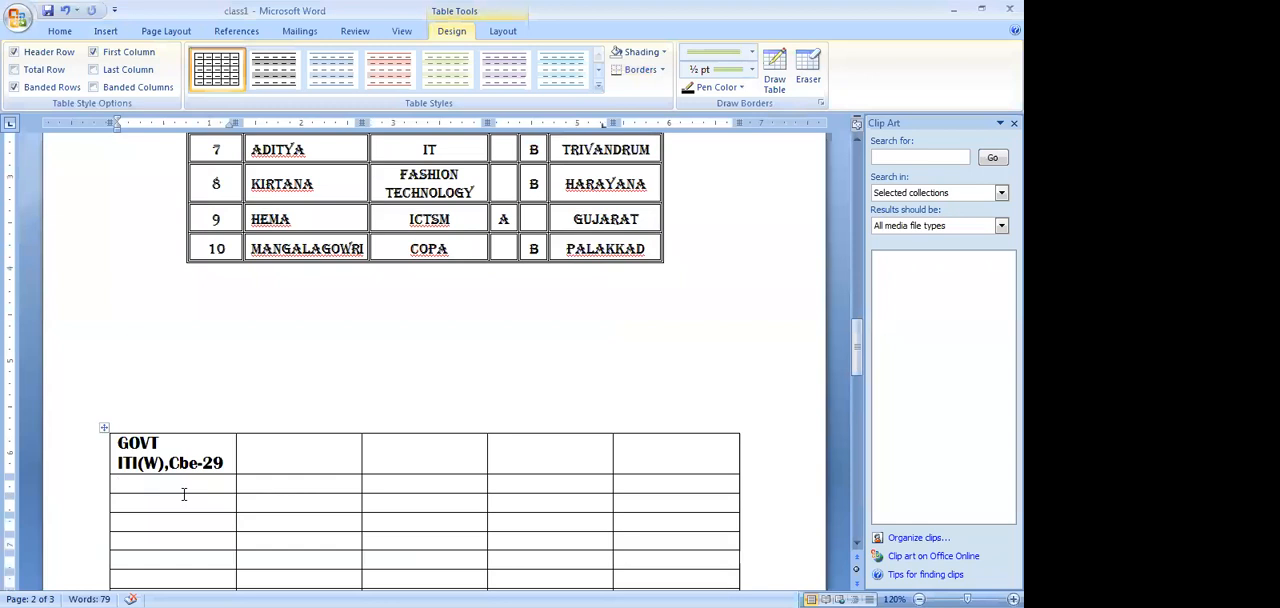
key("ctrl+v")
Copy data rows 1 to 10 from the original table into the new table, starting below its header row
scroll(400, 283, "up", 1)
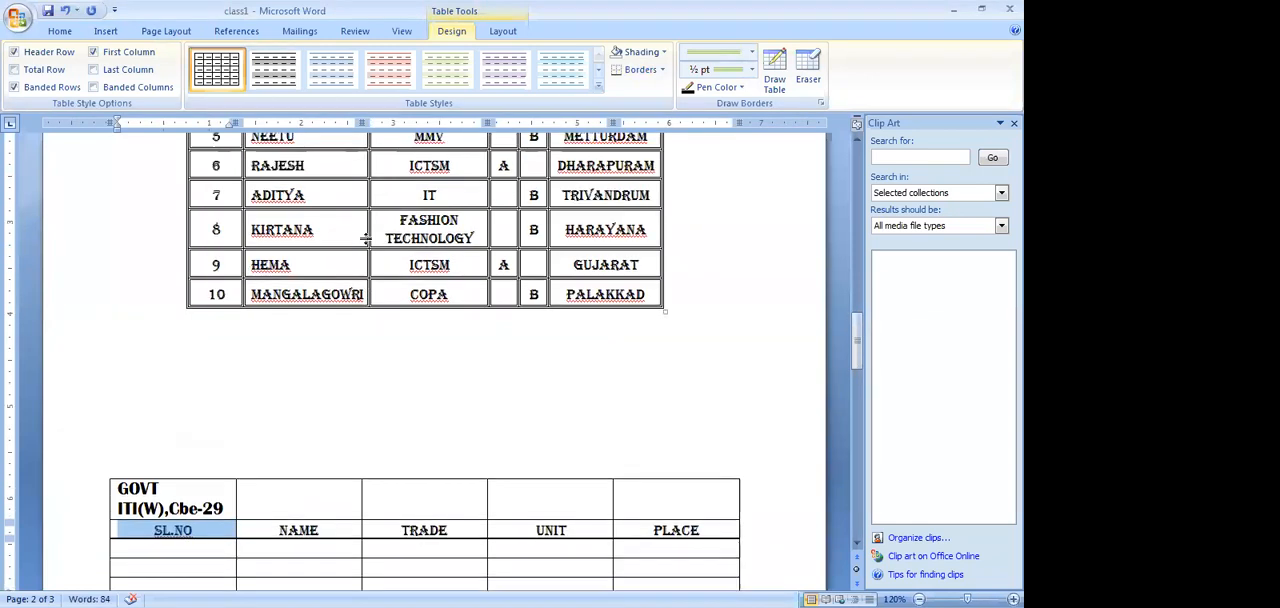
scroll(366, 237, "up", 5)
left_click_drag(213, 247, 613, 510)
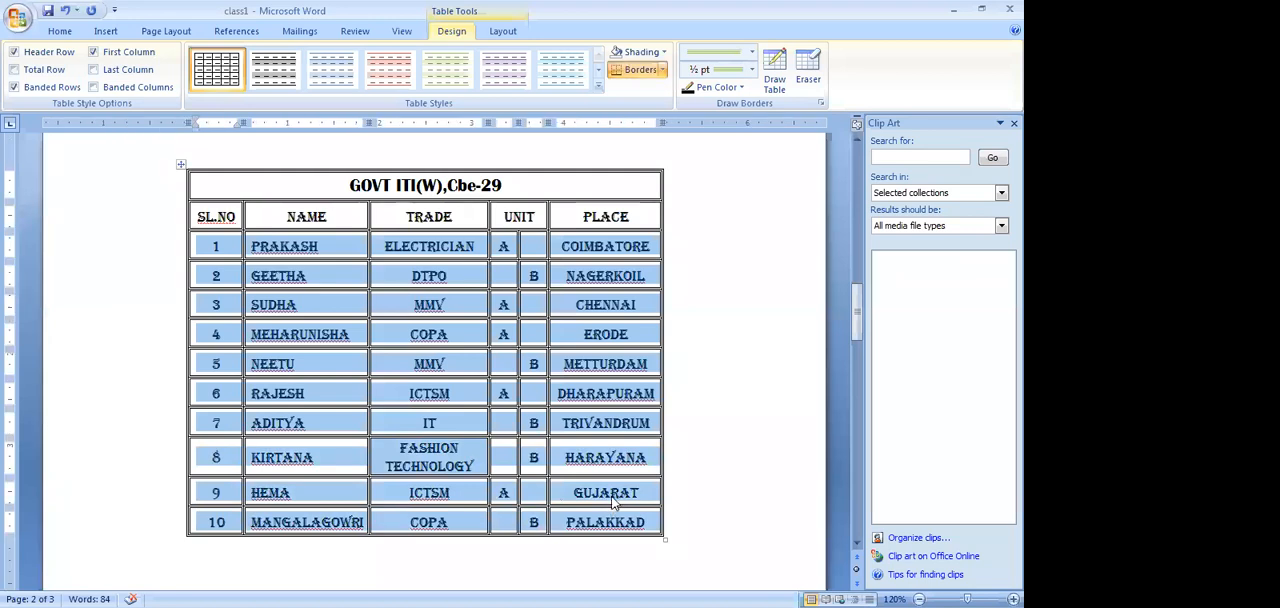
scroll(612, 495, "down", 7)
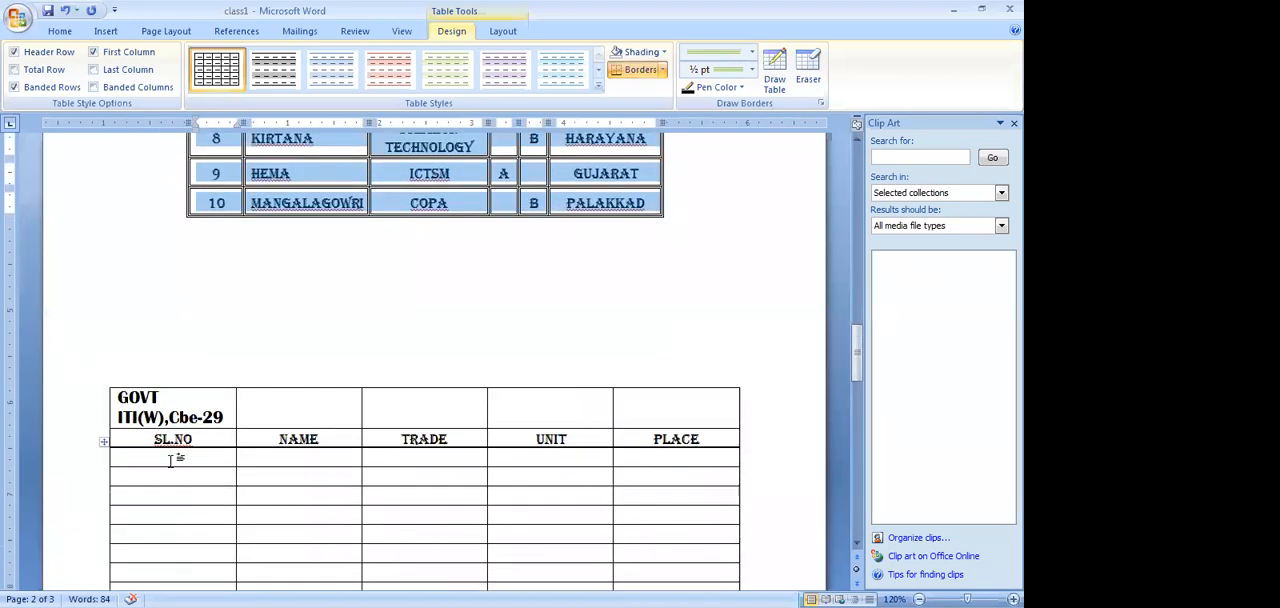
left_click(172, 460)
key("ctrl+v")
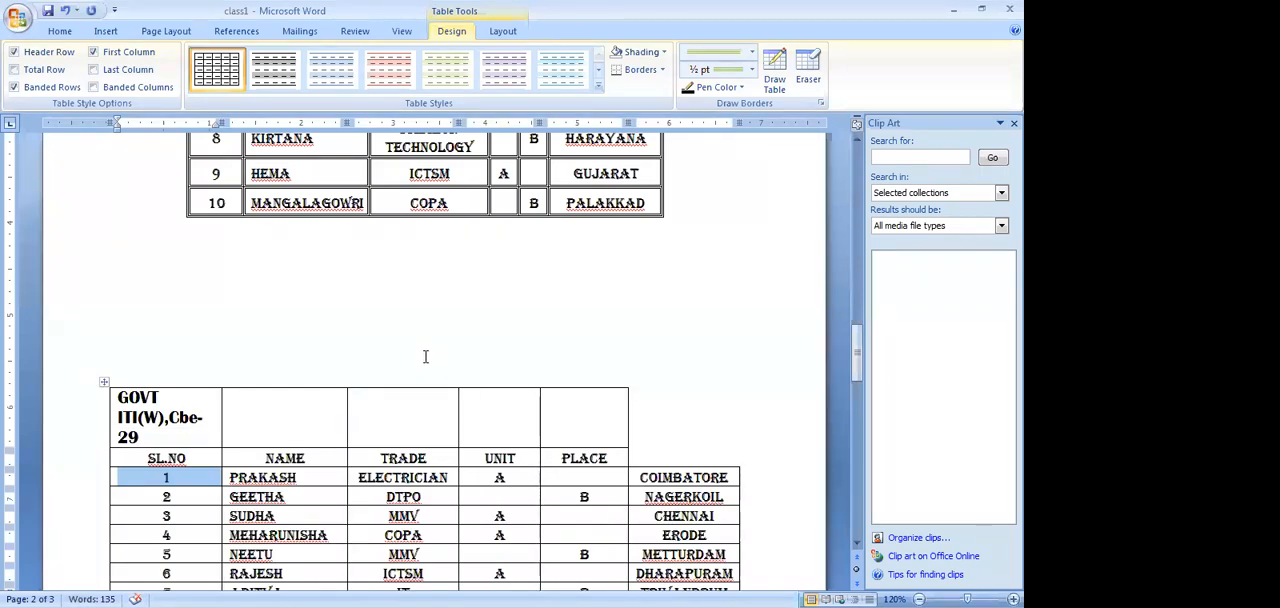
Merge the five cells of the new table's first row into a single title cell
scroll(425, 356, "up", 5)
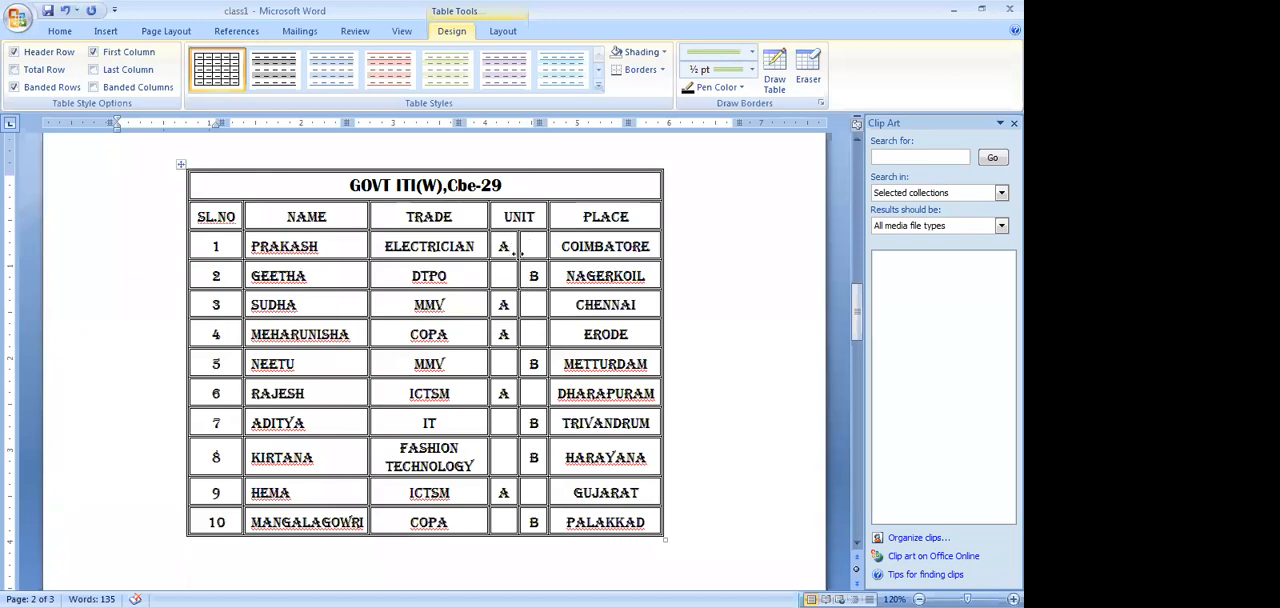
scroll(513, 240, "down", 6)
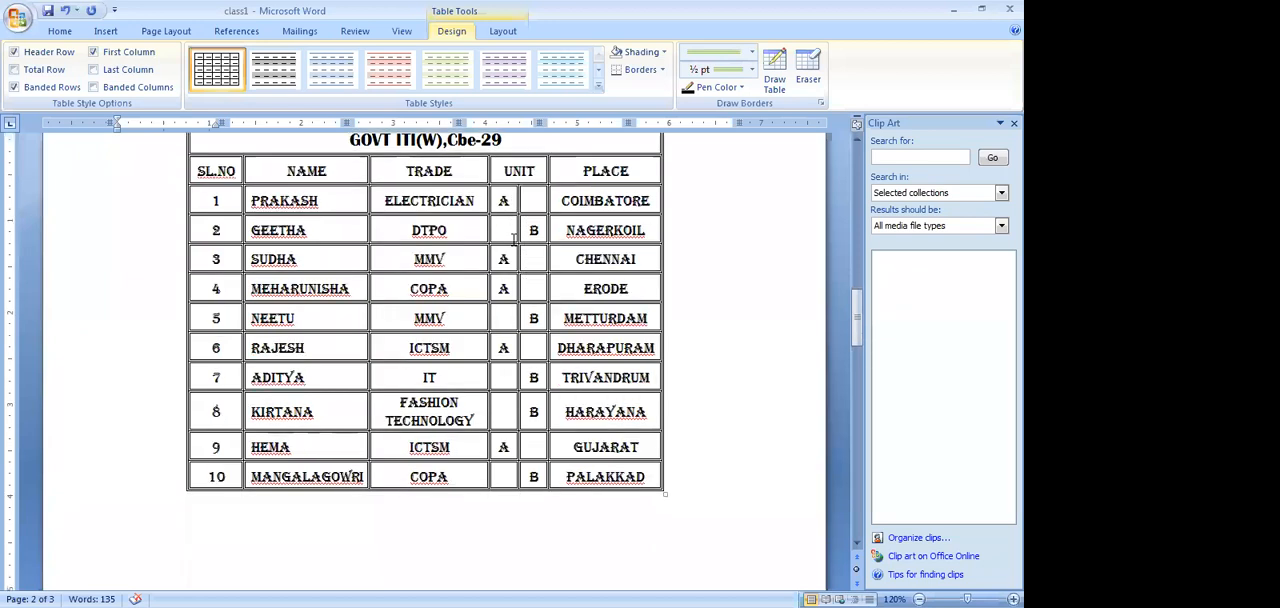
scroll(513, 240, "down", 2)
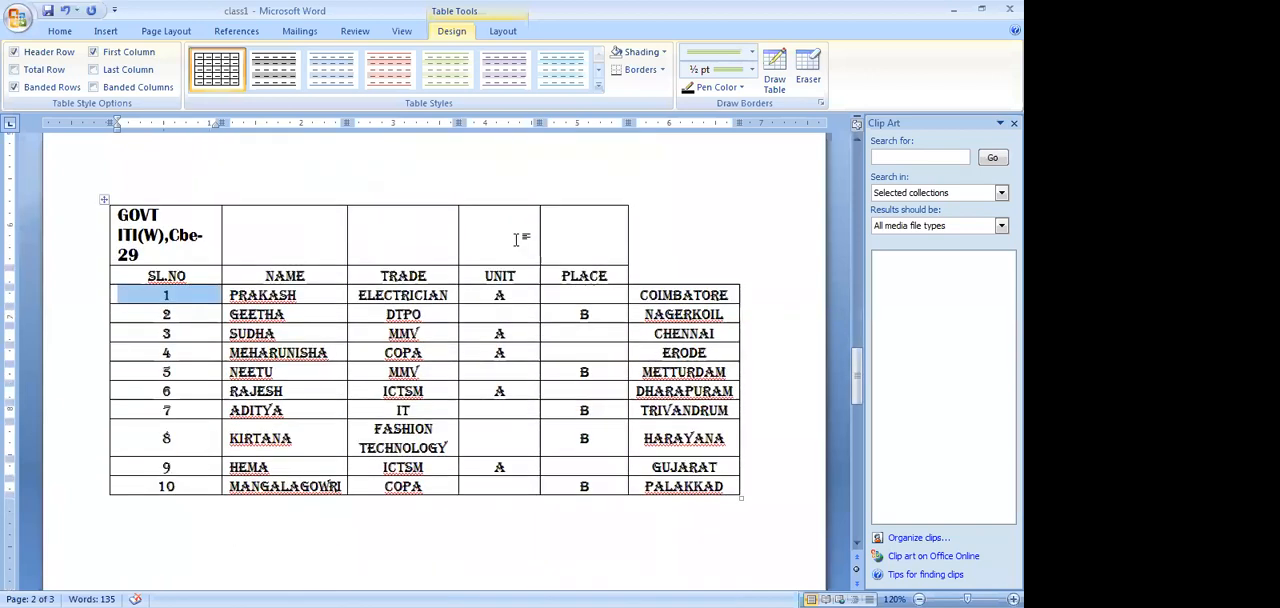
left_click_drag(118, 214, 580, 246)
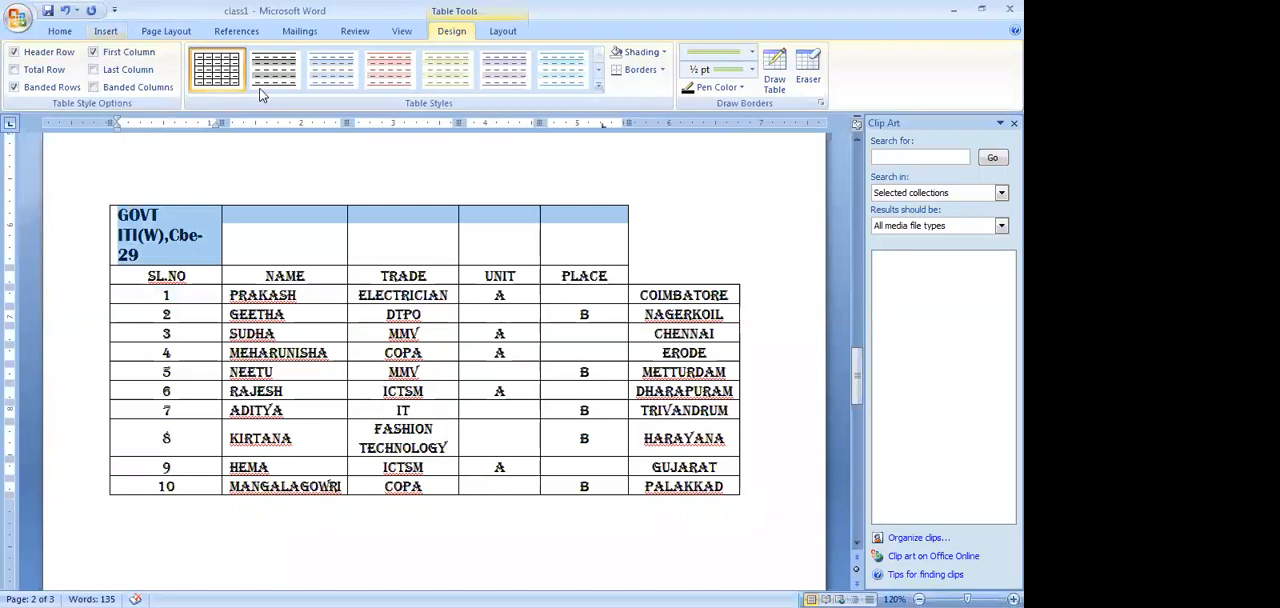
right_click(270, 224)
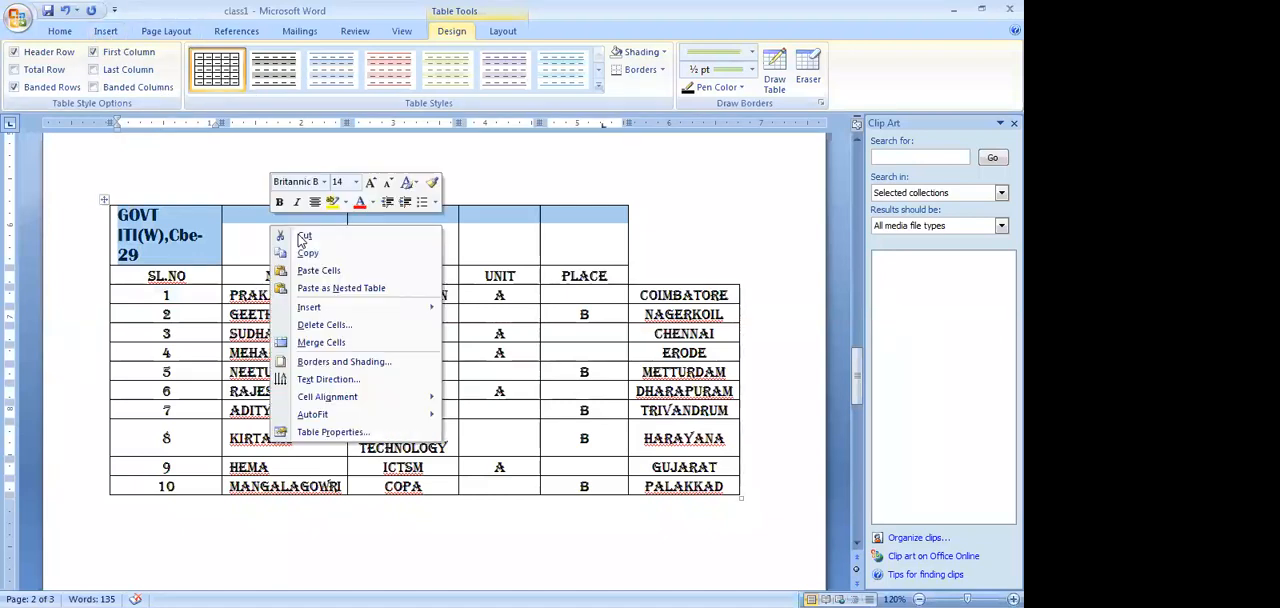
left_click(332, 344)
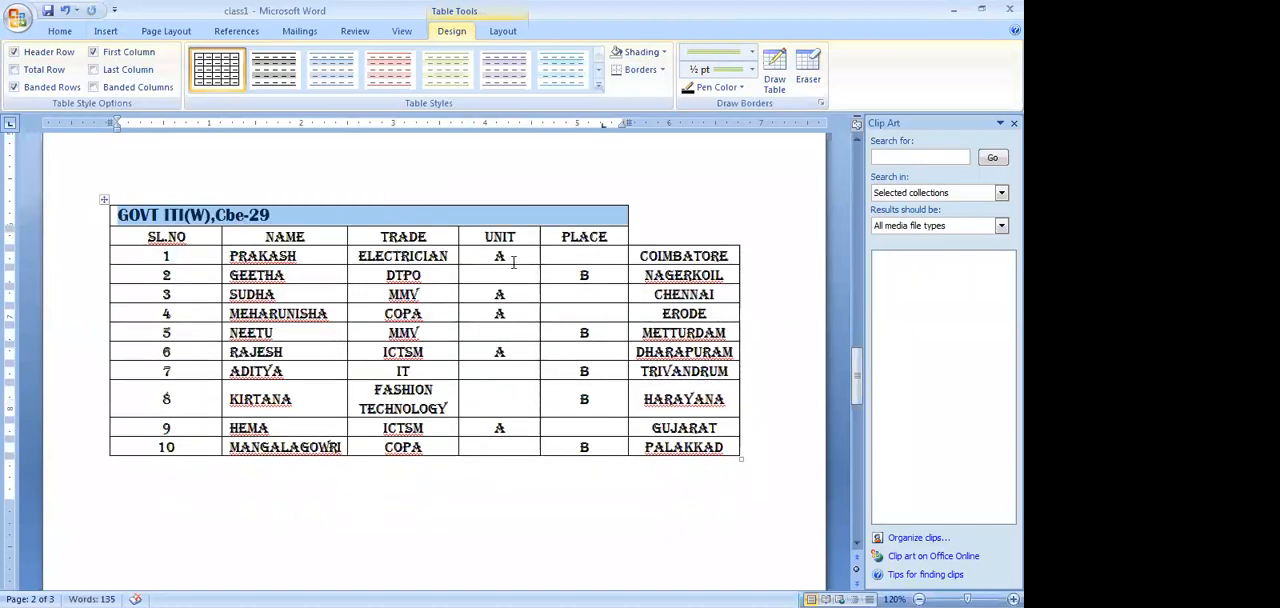
Insert a new column to the right of the PLACE header cell in the new table
left_click(609, 237)
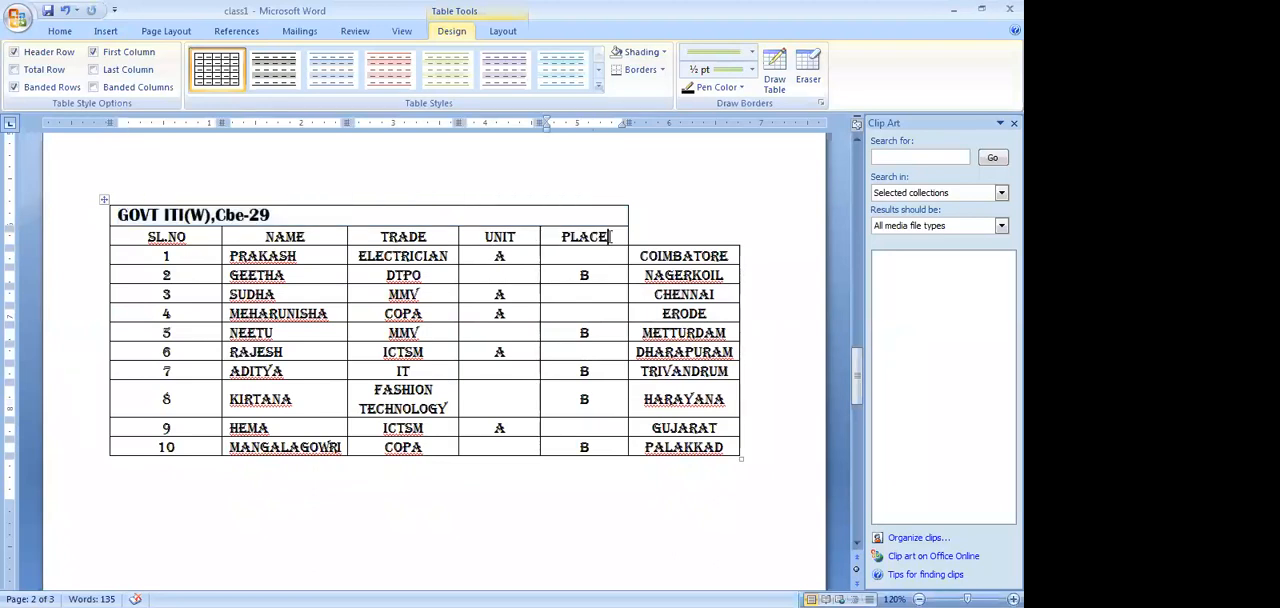
right_click(617, 237)
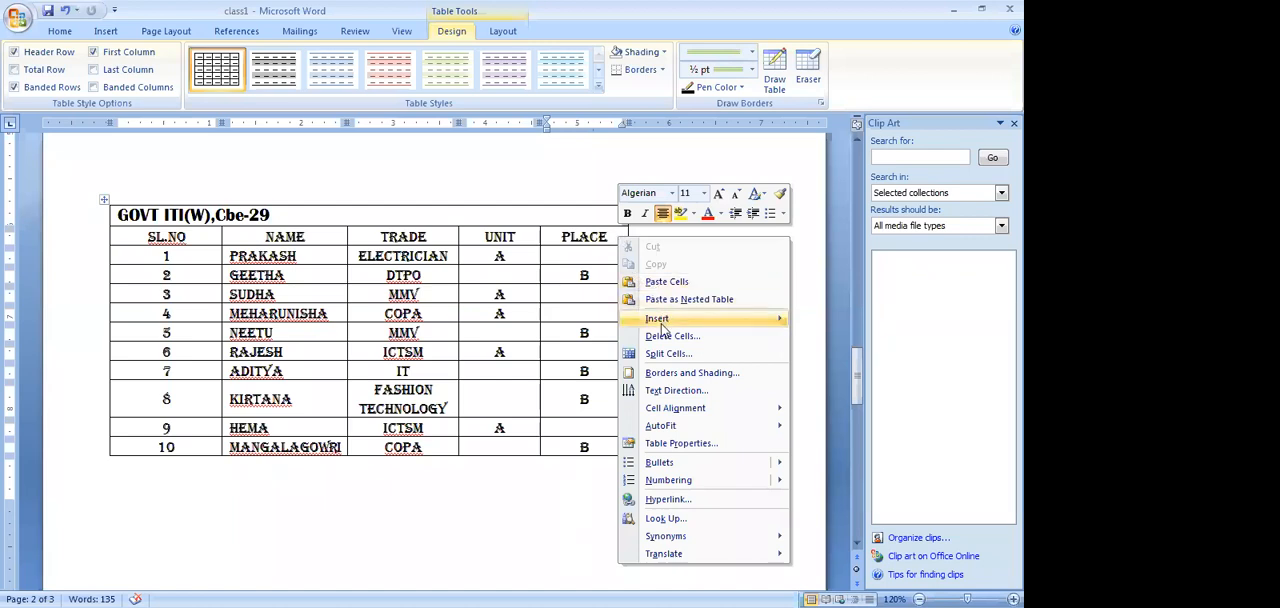
mouse_move(661, 330)
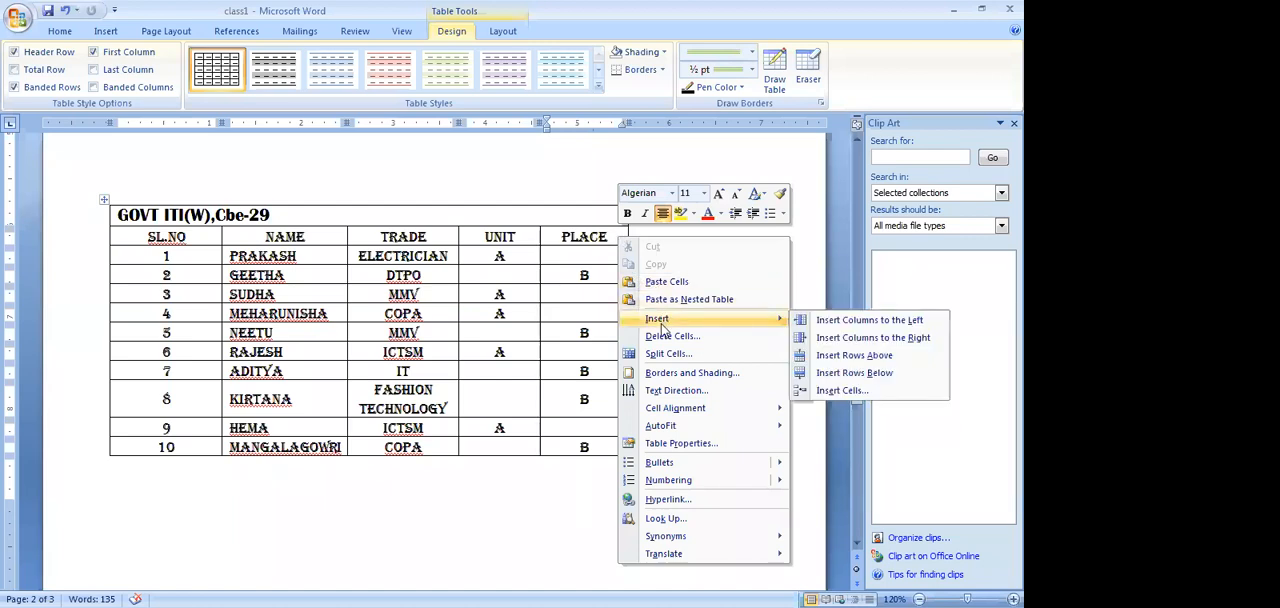
left_click(857, 338)
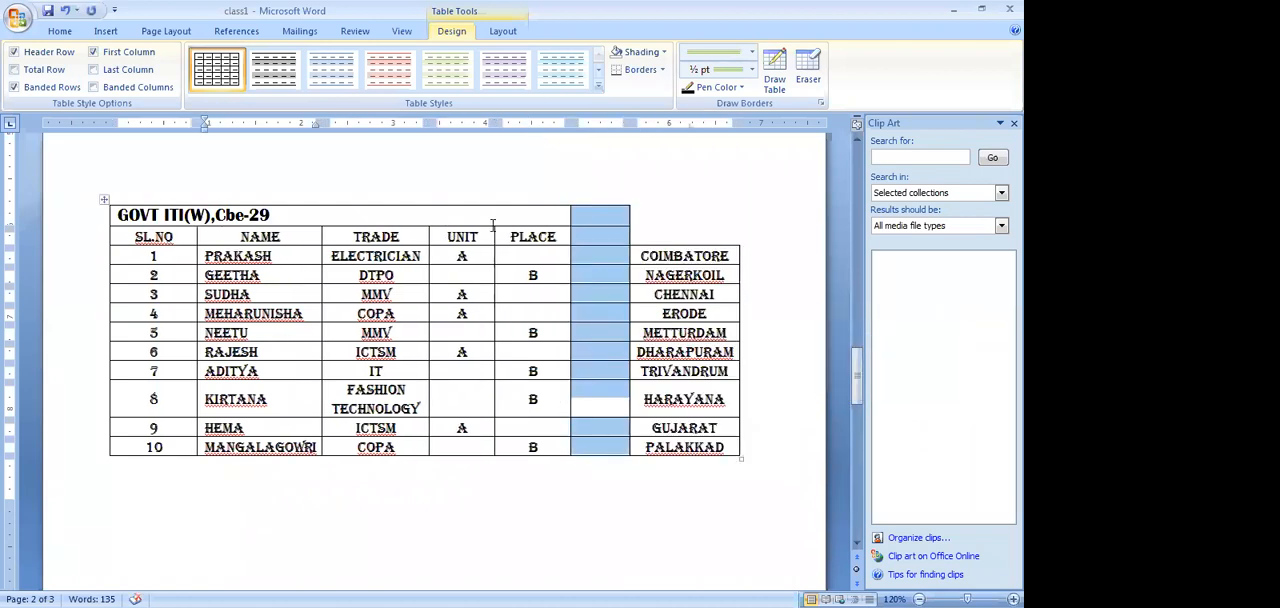
Move the PLACE heading into the header cell of the newly inserted column
left_click_drag(505, 237, 556, 243)
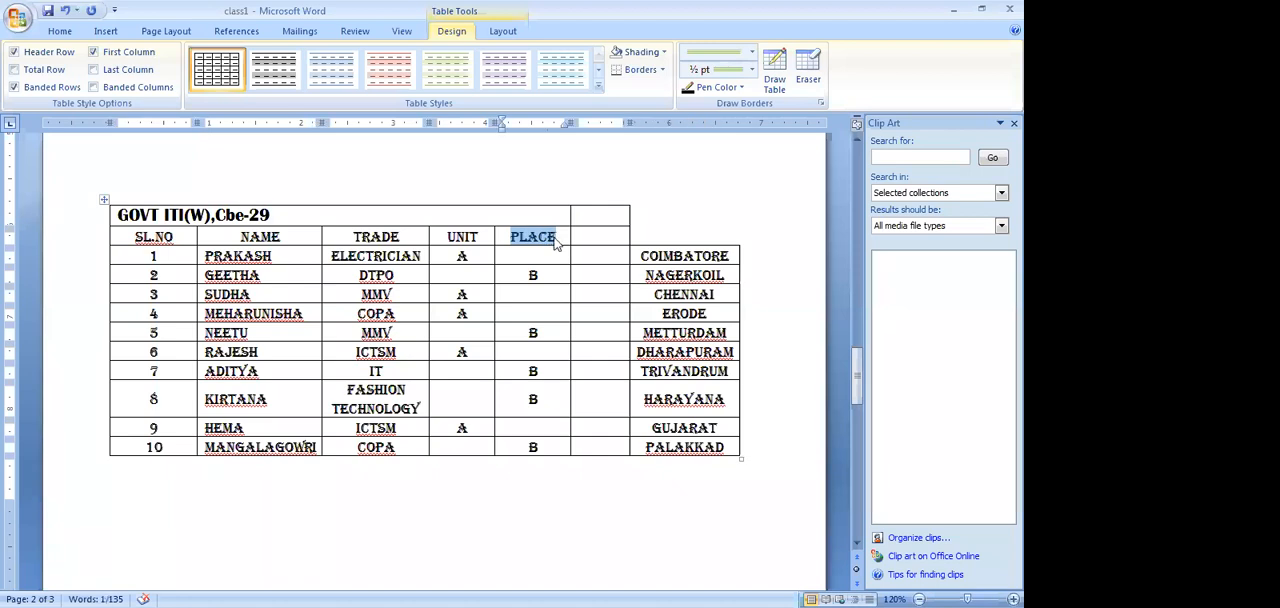
key("ctrl+x")
left_click(581, 233)
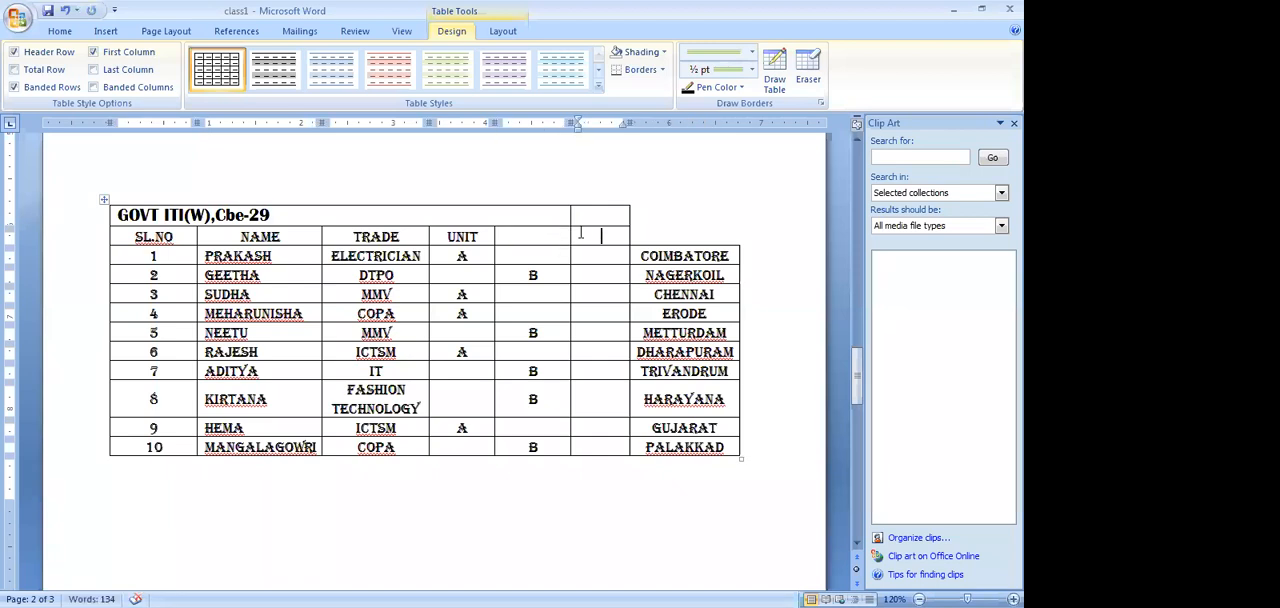
key("ctrl+v")
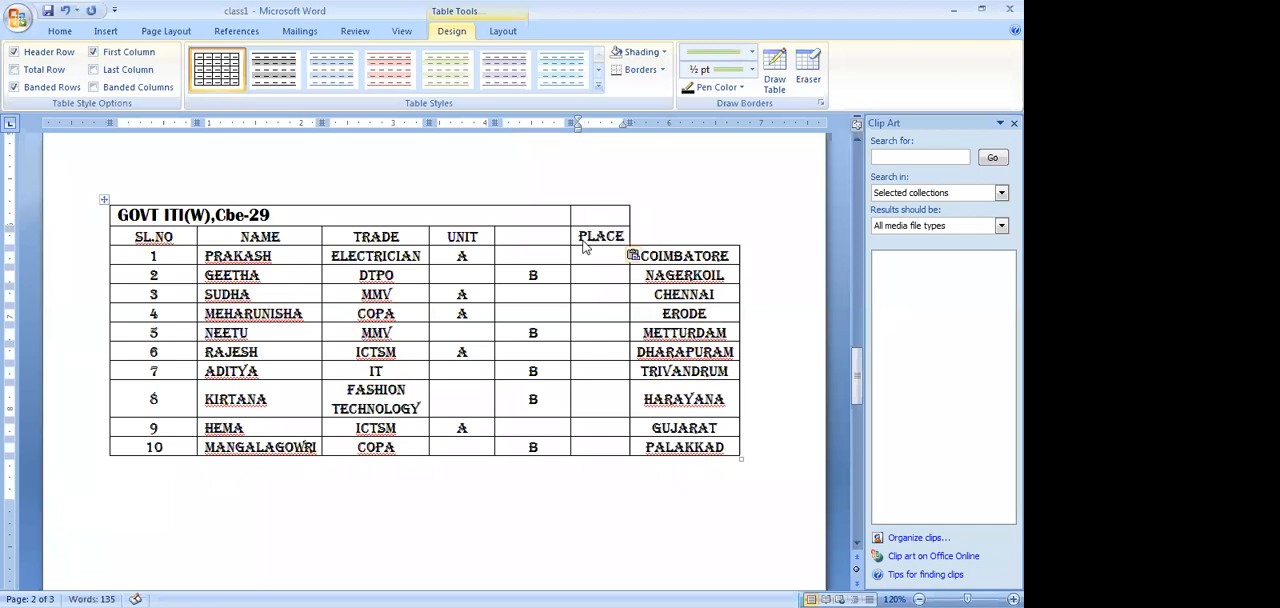
Move the ten place names from the last column into the empty column under the PLACE heading
mouse_move(640, 256)
left_mouse_down()
mouse_move(714, 262)
mouse_move(738, 446)
left_mouse_up()
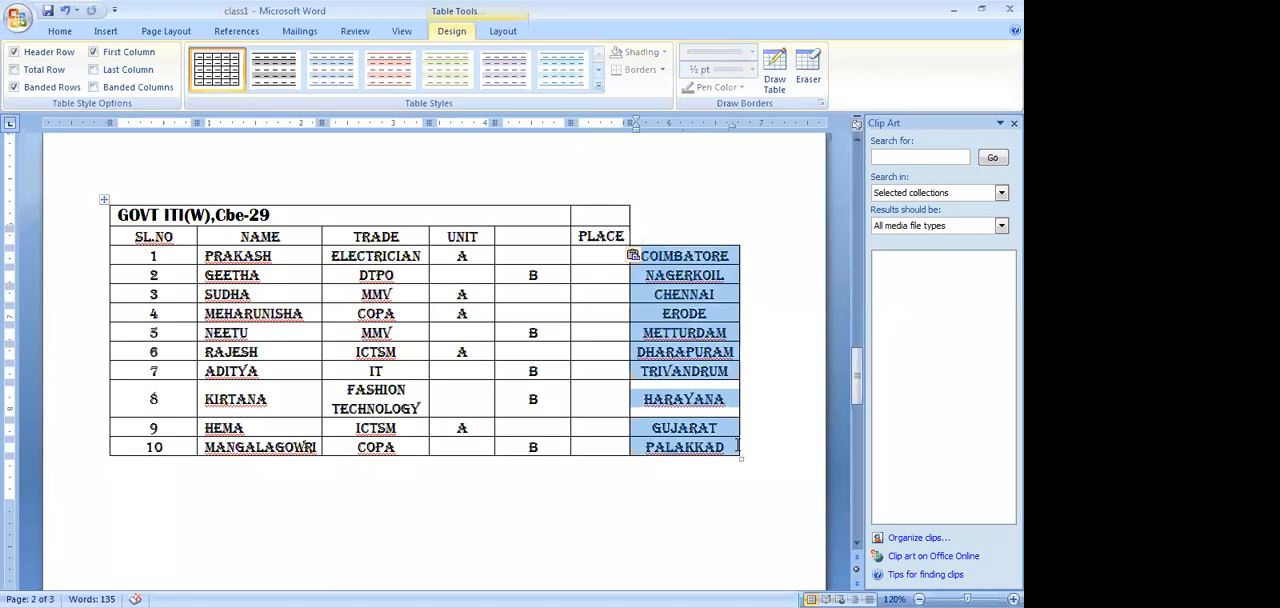
key("ctrl+x")
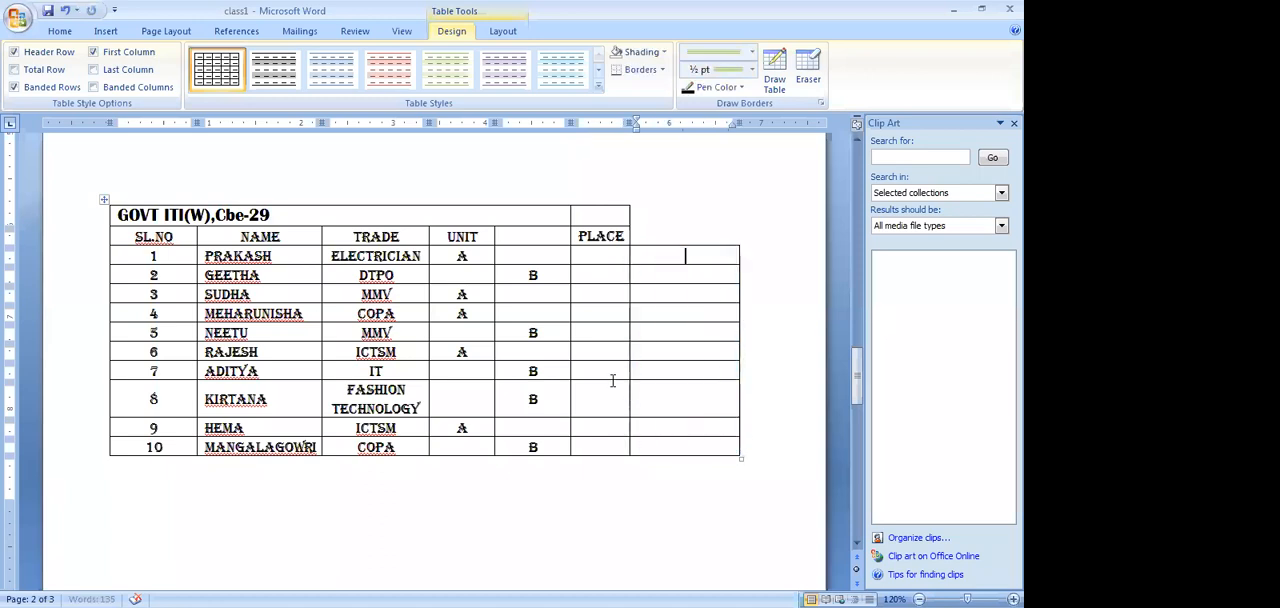
left_click(590, 252)
key("ctrl+v")
Merge the UNIT header cell with the empty cell next to it
left_click_drag(434, 234, 497, 234)
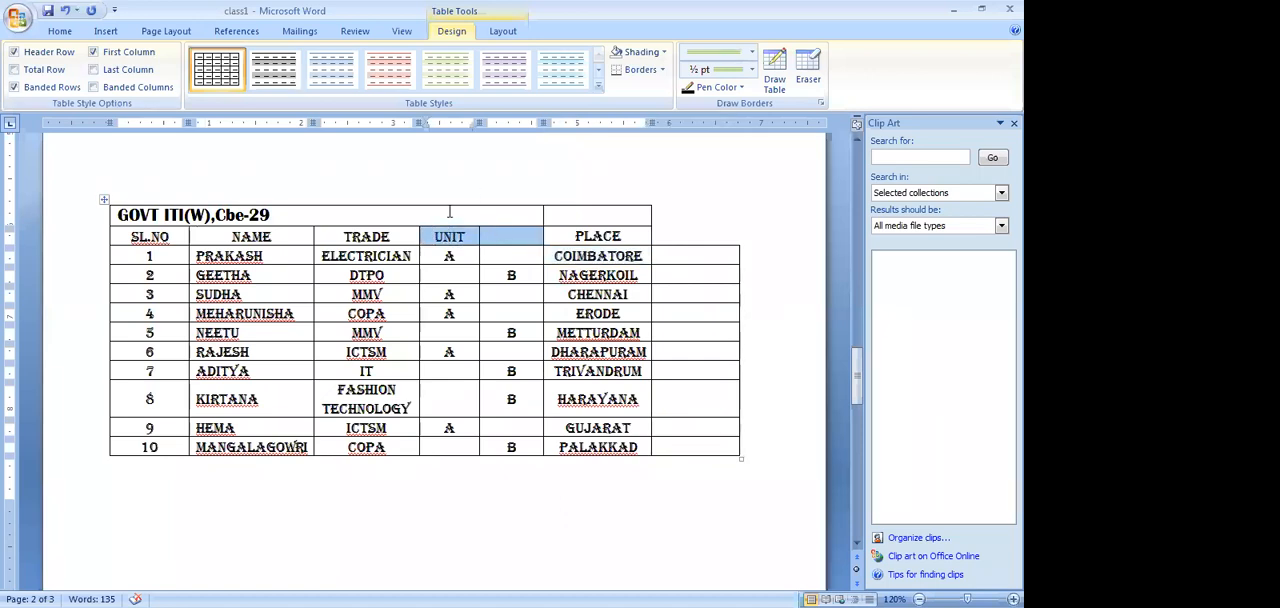
right_click(493, 241)
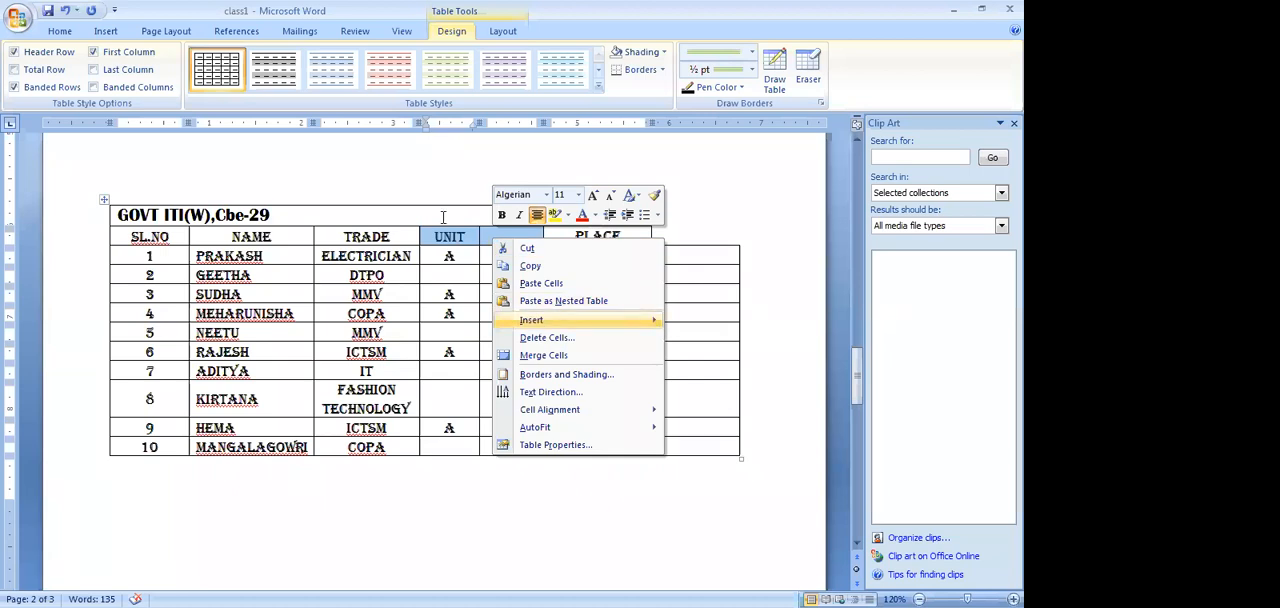
left_click(543, 355)
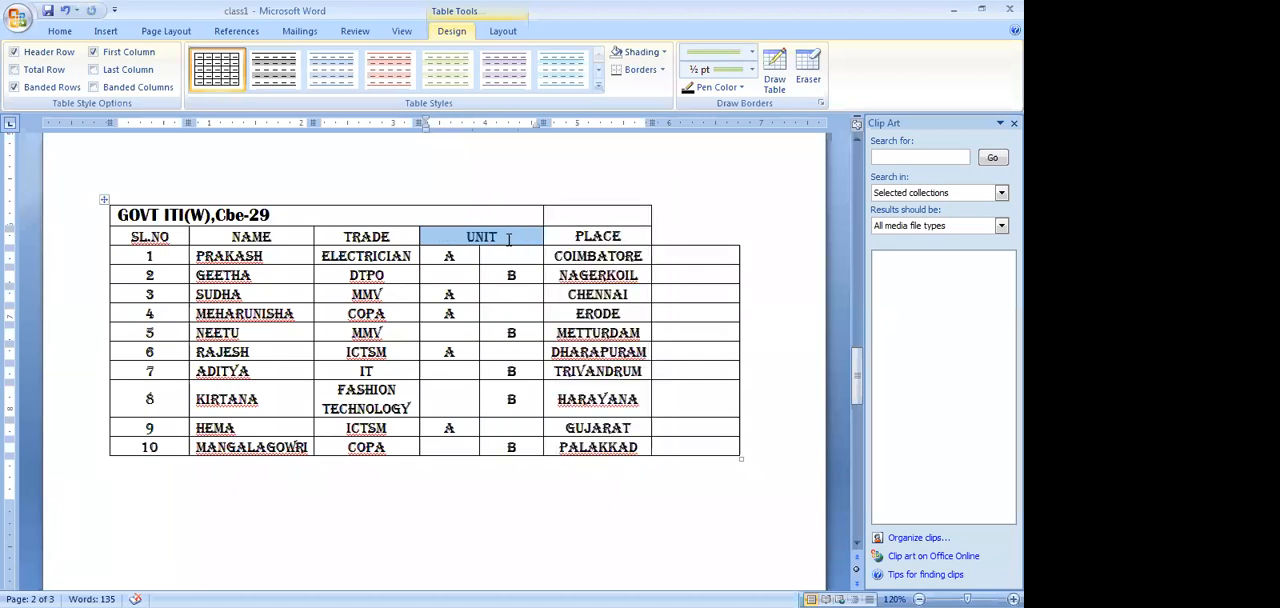
left_click(641, 236)
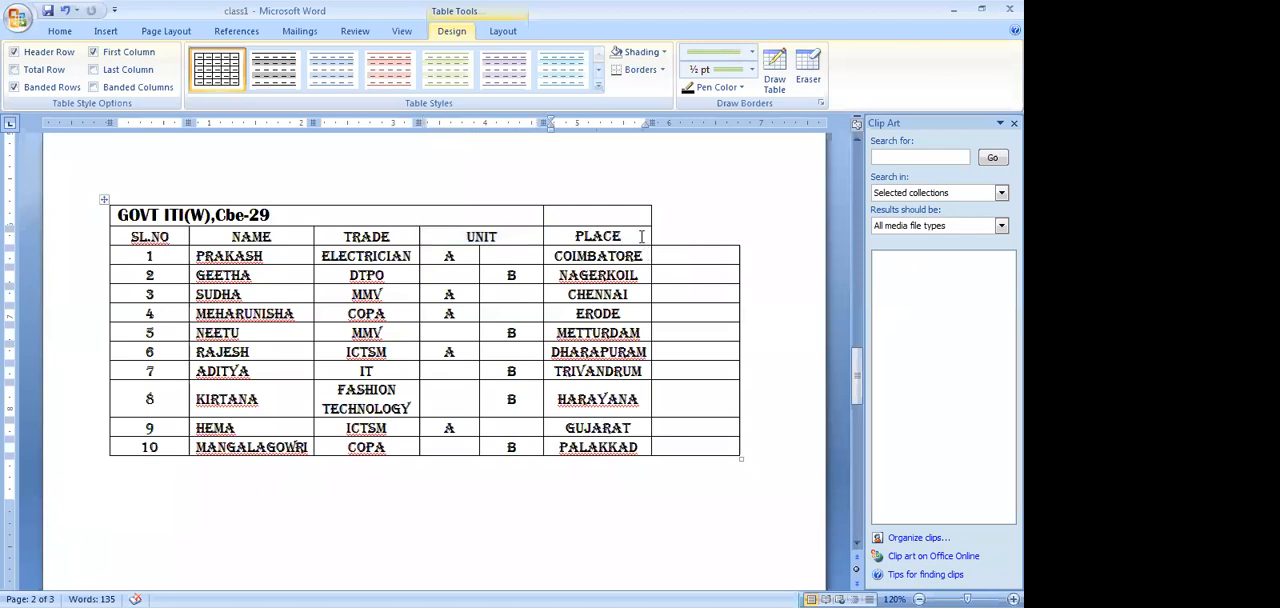
right_click(641, 236)
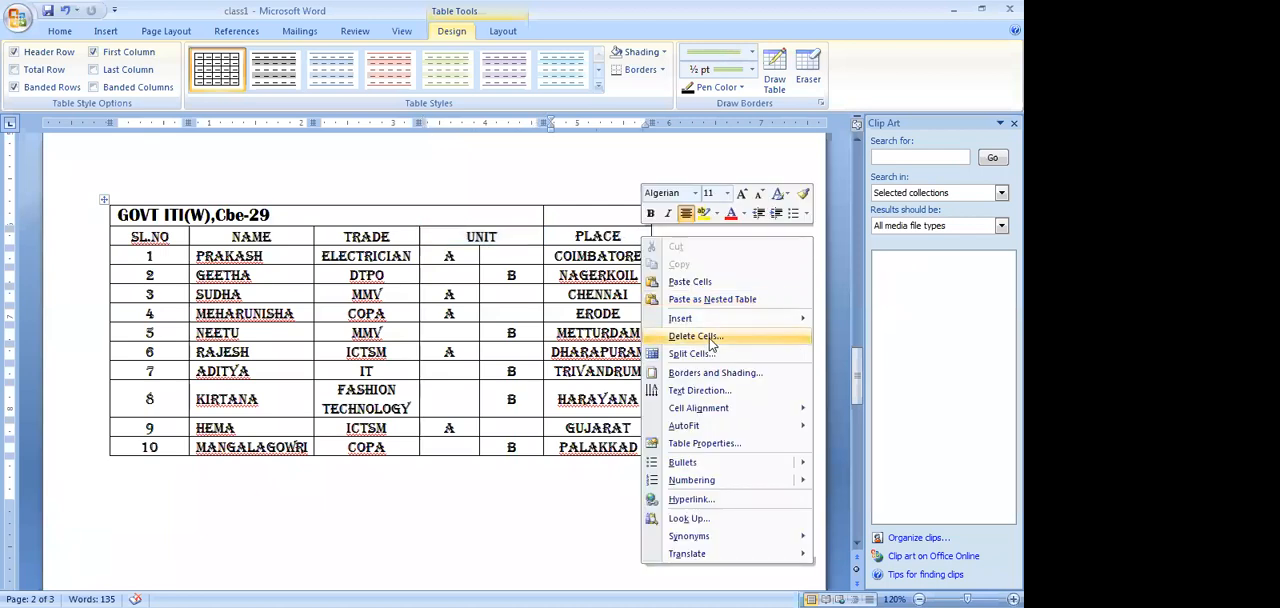
left_click(711, 340)
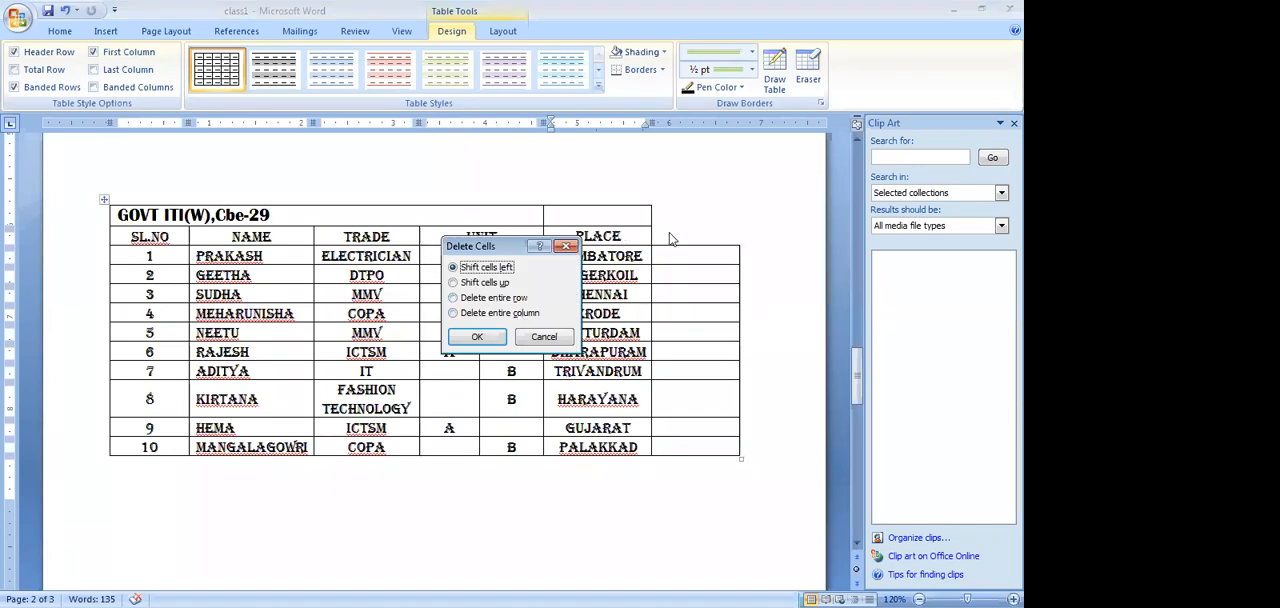
left_click(568, 247)
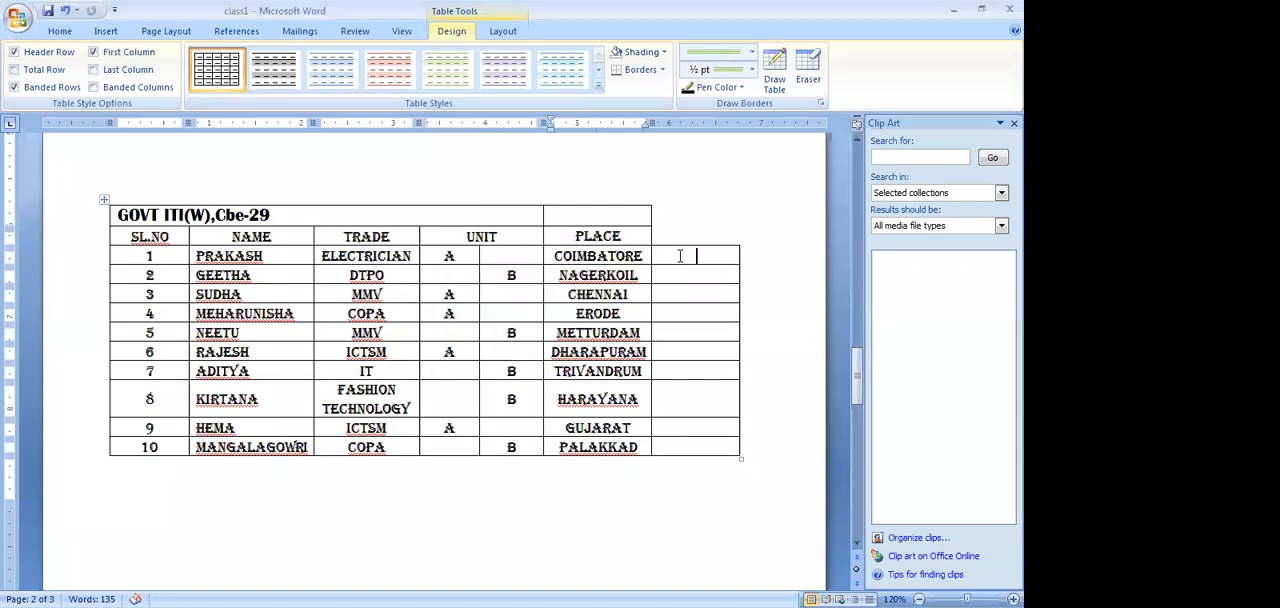
Delete the entire empty column to the right of the place names
left_click(680, 256)
right_click(680, 256)
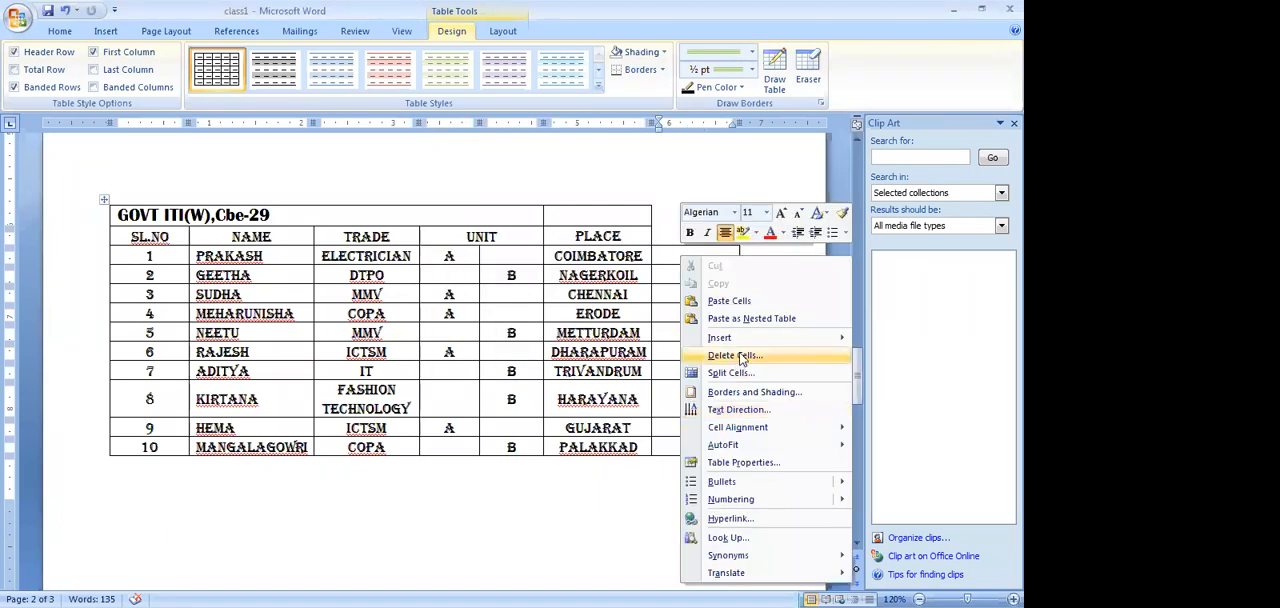
left_click(738, 356)
left_click(517, 315)
left_click(488, 336)
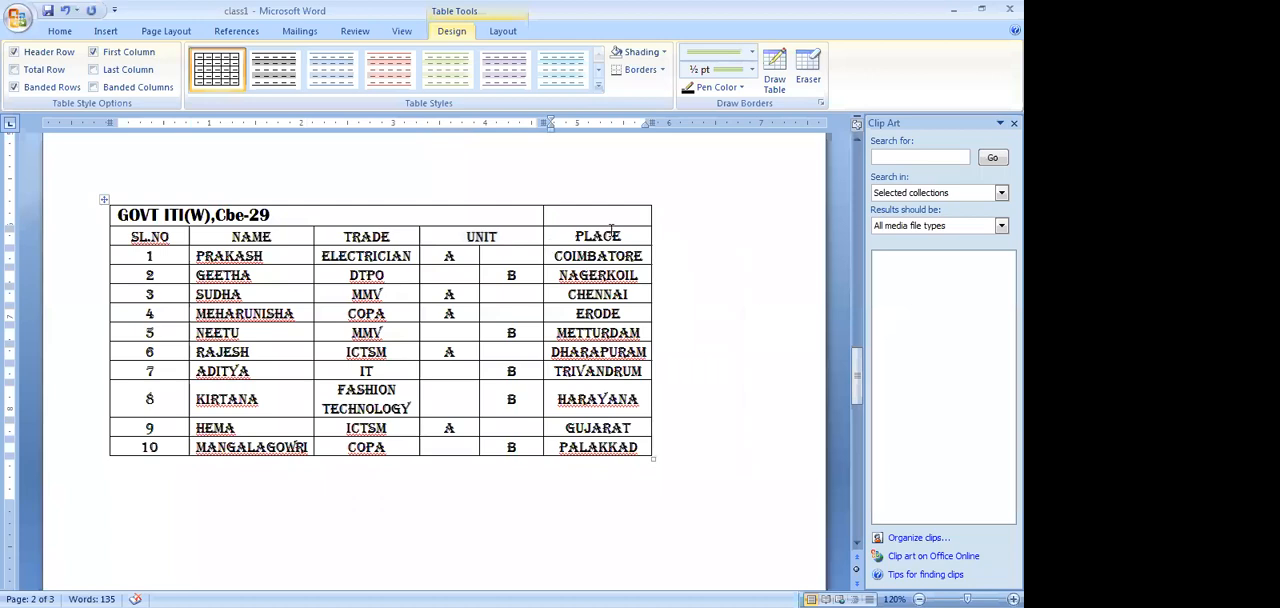
Merge the title cell with the empty cell above PLACE and center the title "GOVT ITI(W),Cbe-29"
left_click_drag(118, 215, 589, 213)
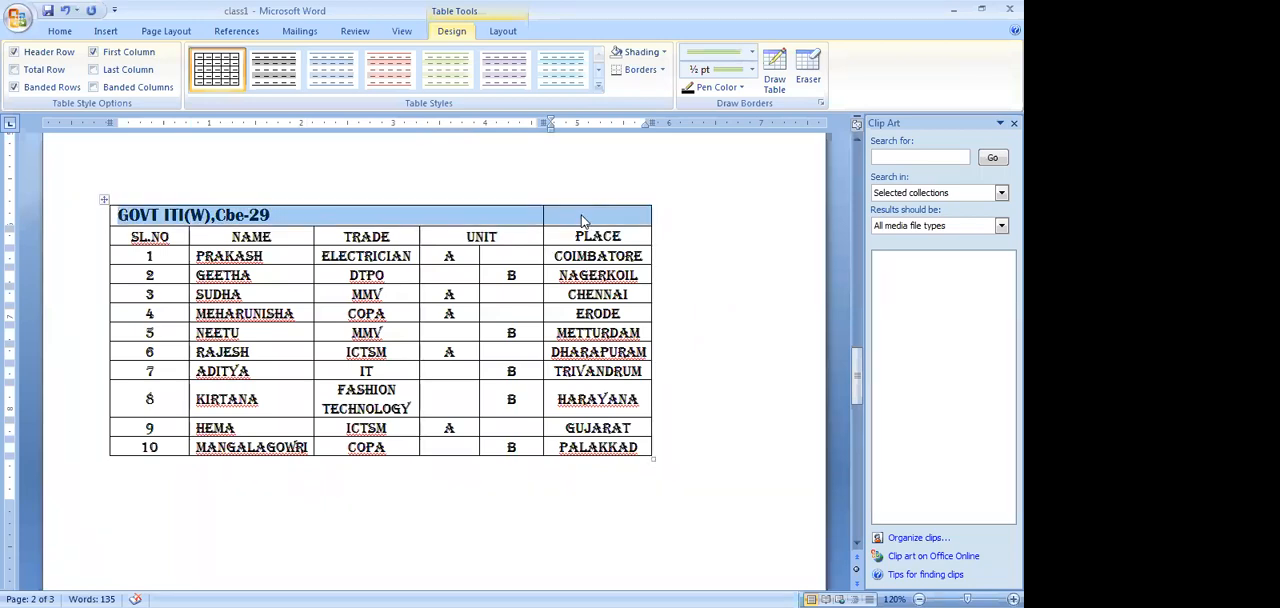
right_click(583, 220)
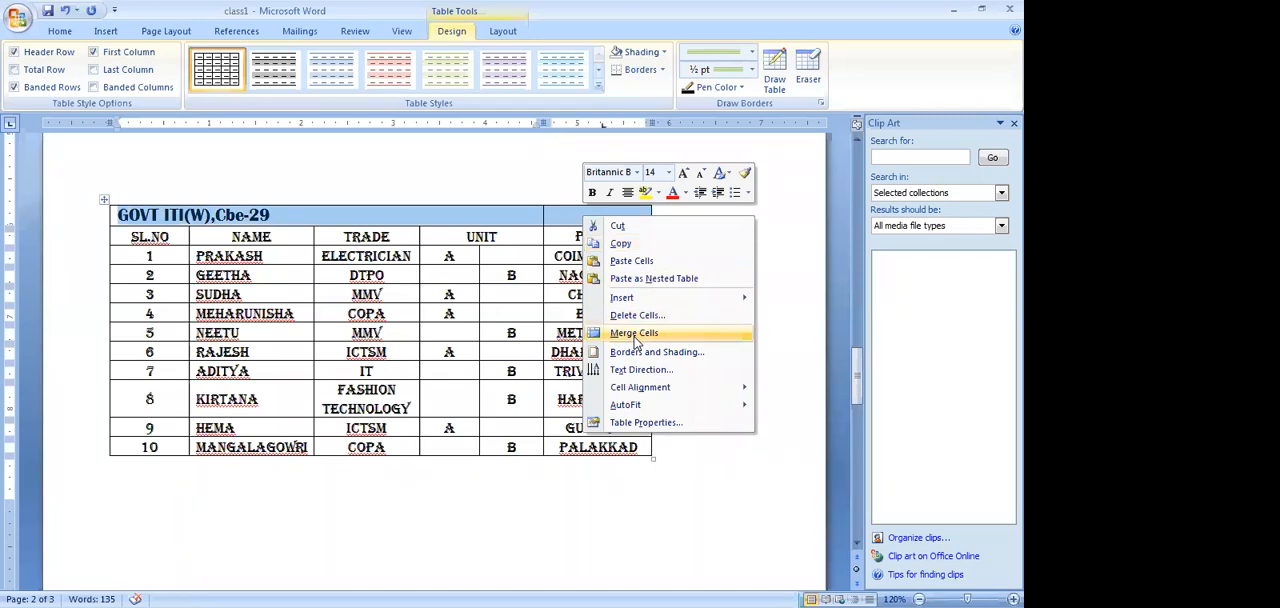
left_click(635, 336)
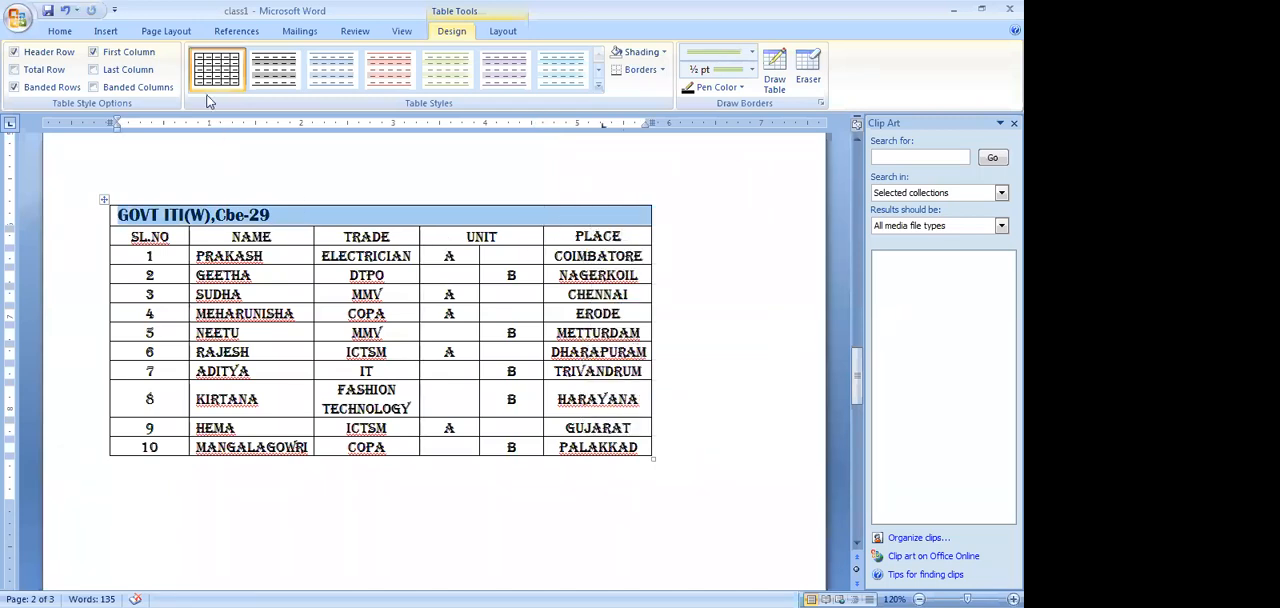
left_click(60, 31)
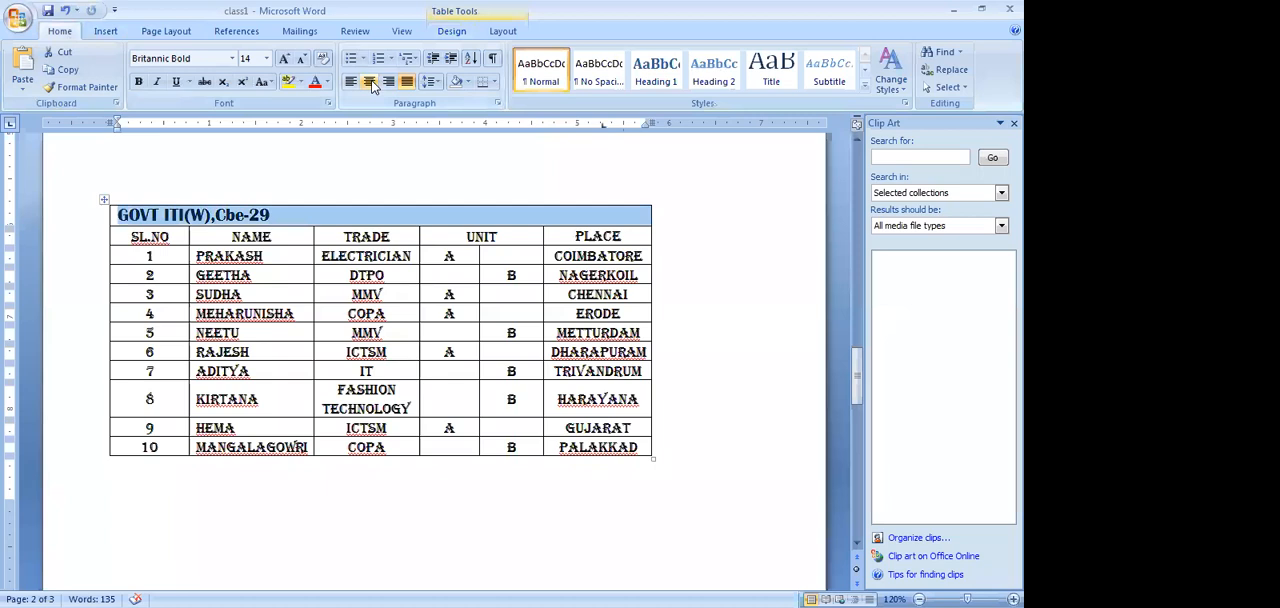
left_click(369, 82)
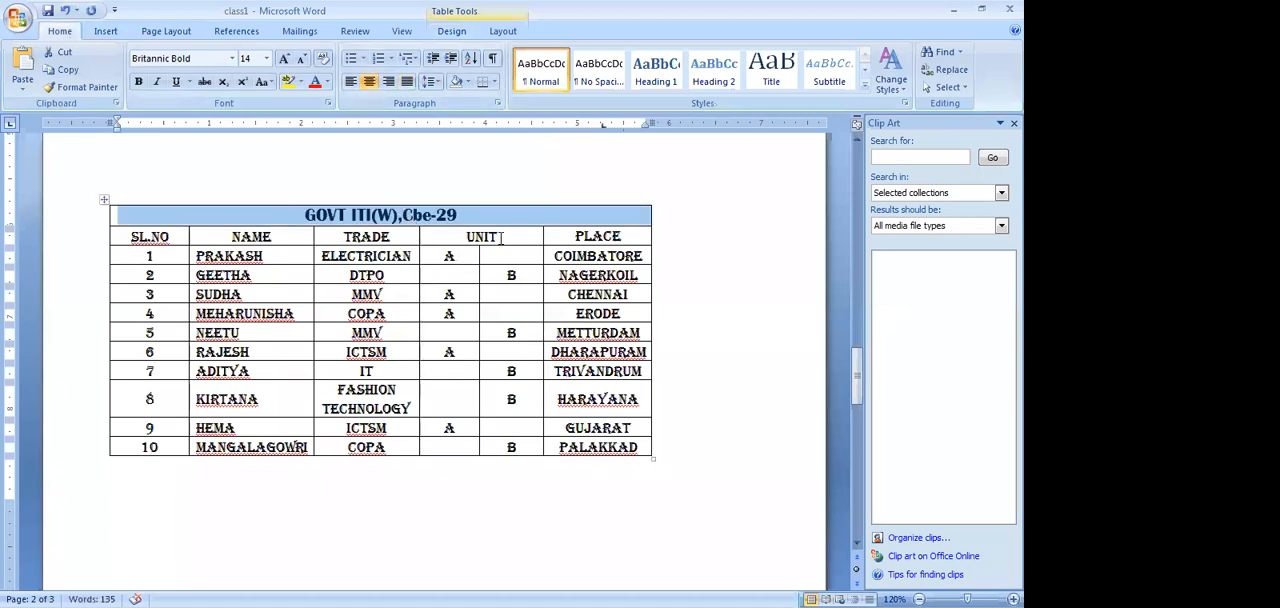
Narrow the SL.NO, NAME and TRADE columns and both UNIT subcolumns, leaving the PLACE column wider
left_click_drag(189, 238, 157, 237)
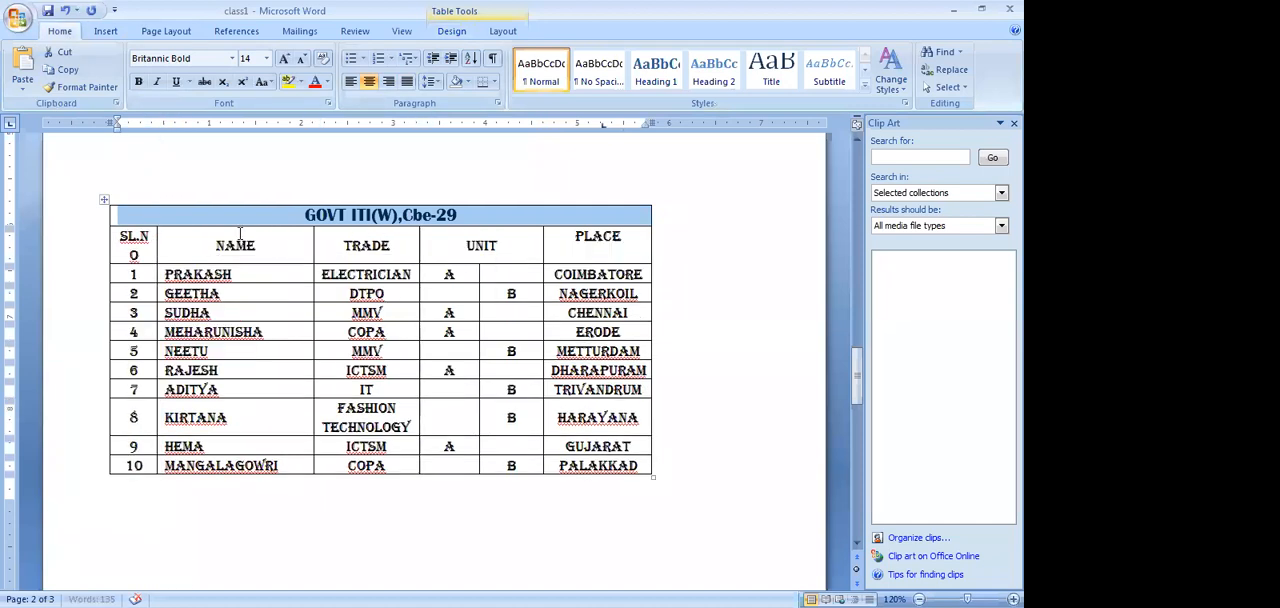
mouse_move(311, 237)
left_mouse_down()
mouse_move(279, 237)
mouse_move(290, 237)
left_mouse_up()
left_click_drag(419, 241, 404, 244)
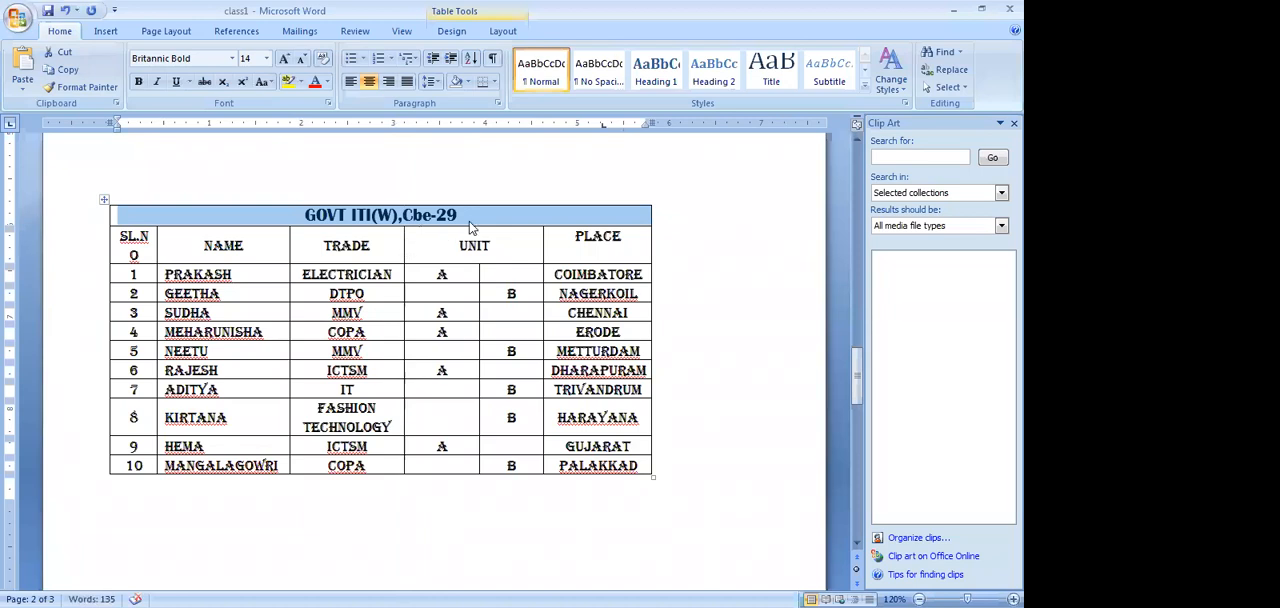
left_click_drag(478, 279, 439, 277)
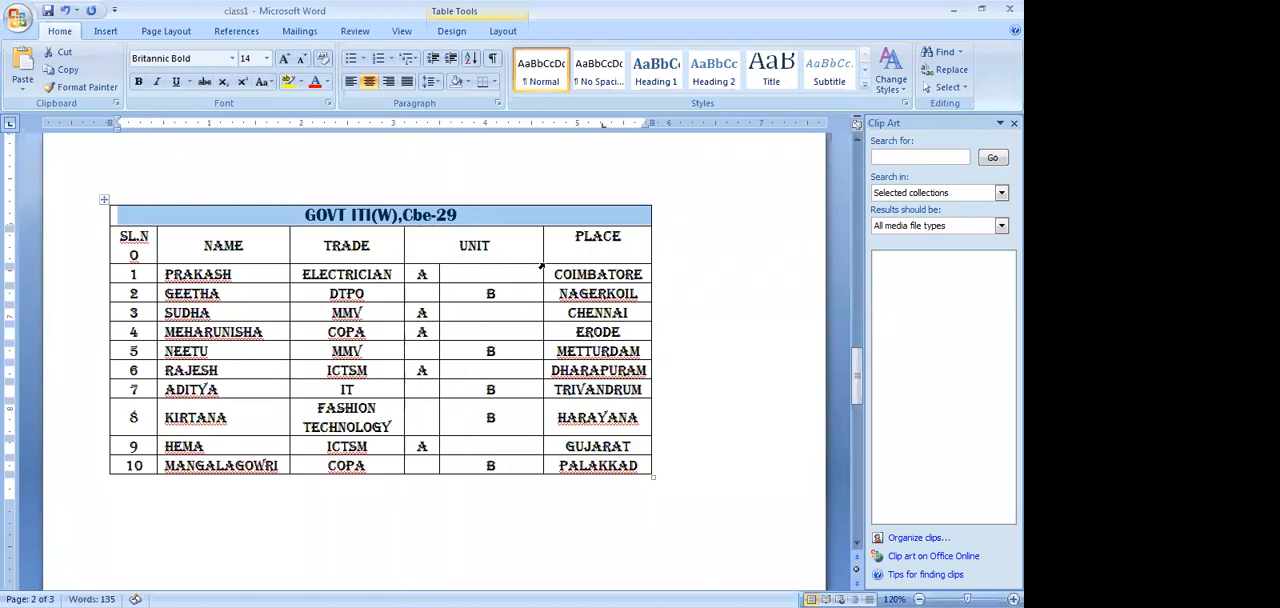
left_click_drag(543, 248, 478, 250)
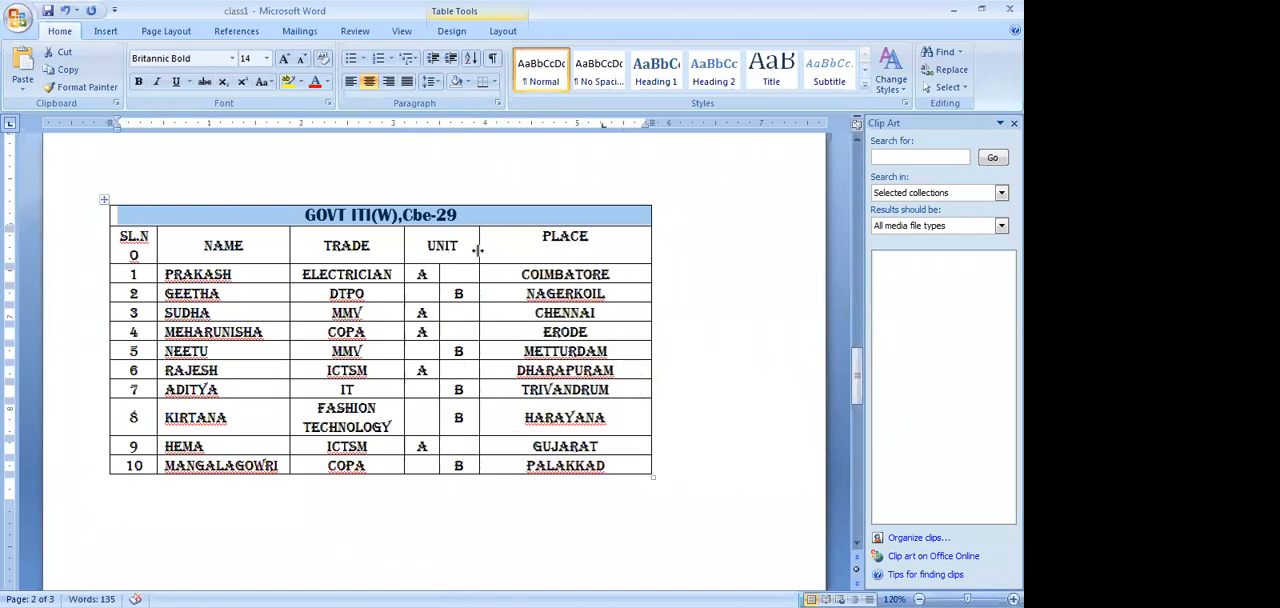
left_click_drag(476, 253, 472, 253)
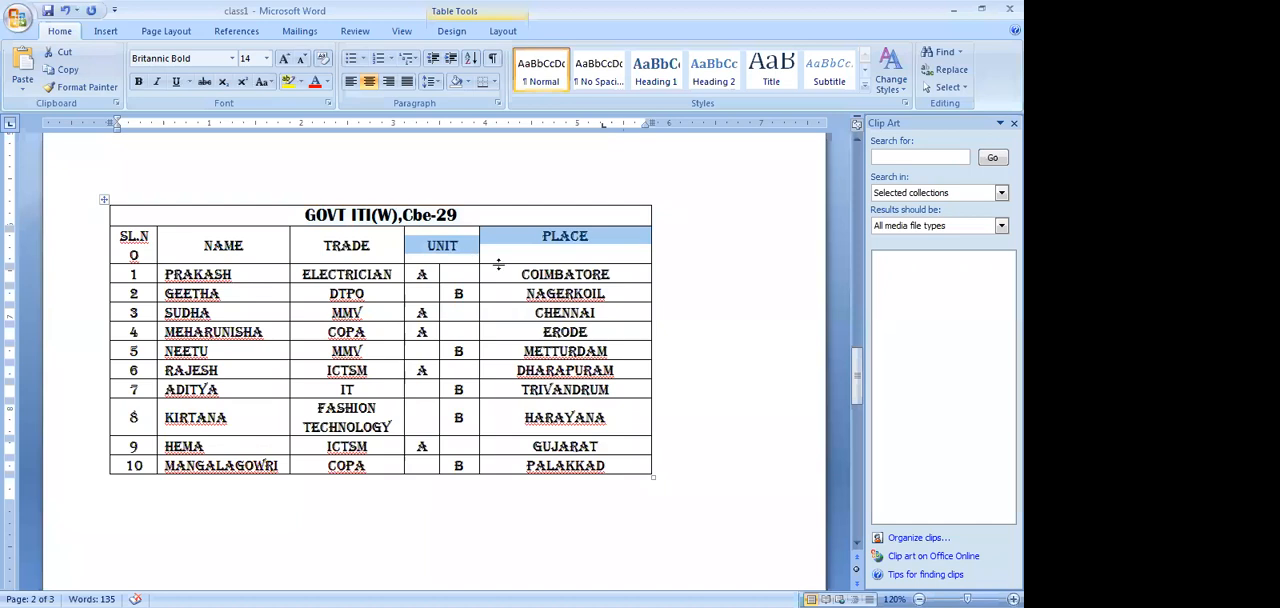
left_click(661, 328)
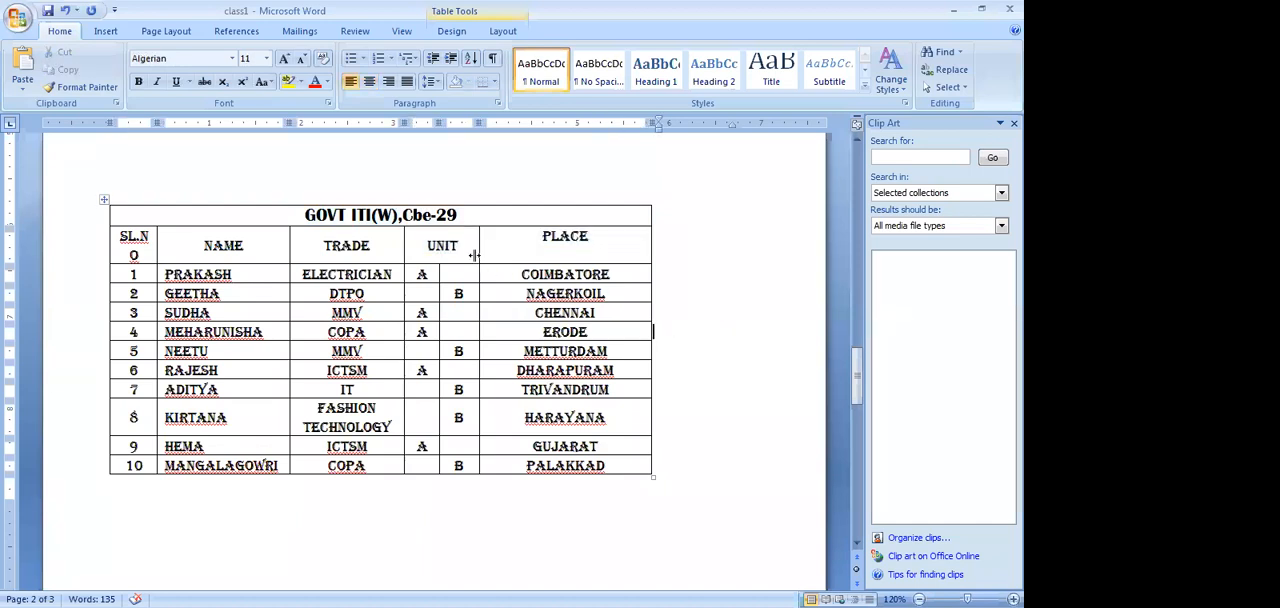
Narrow the second UNIT subcolumn slightly and pull in the PLACE column's outer border to fit the place names
left_click_drag(478, 253, 473, 253)
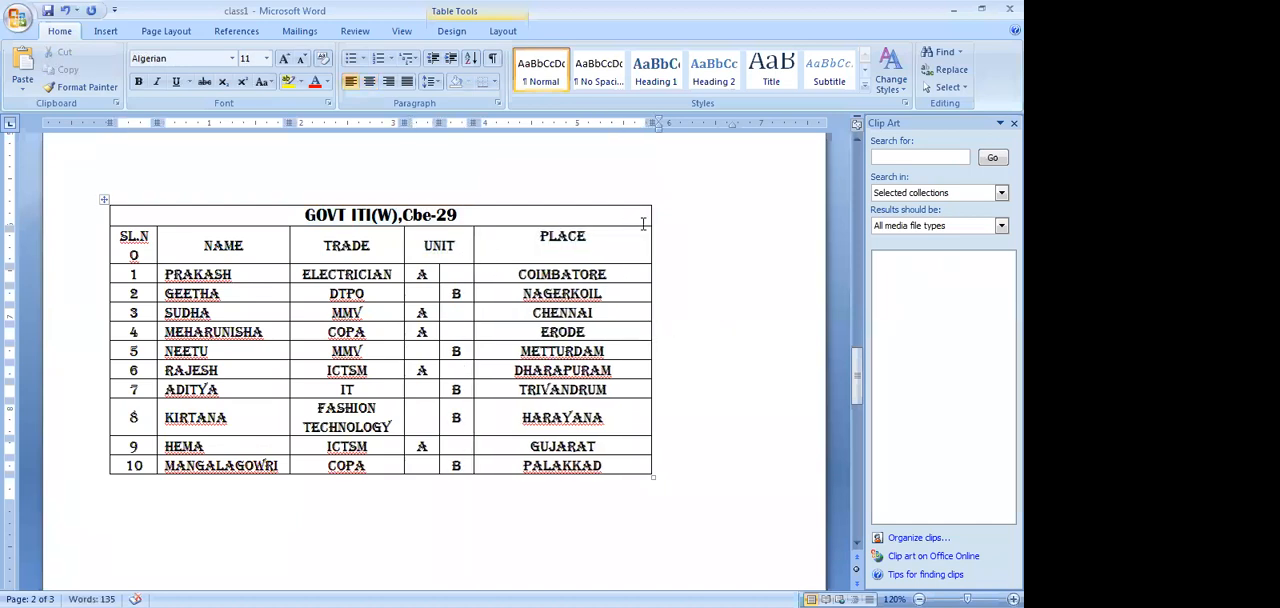
left_click_drag(652, 243, 588, 244)
scroll(537, 494, "down", 3)
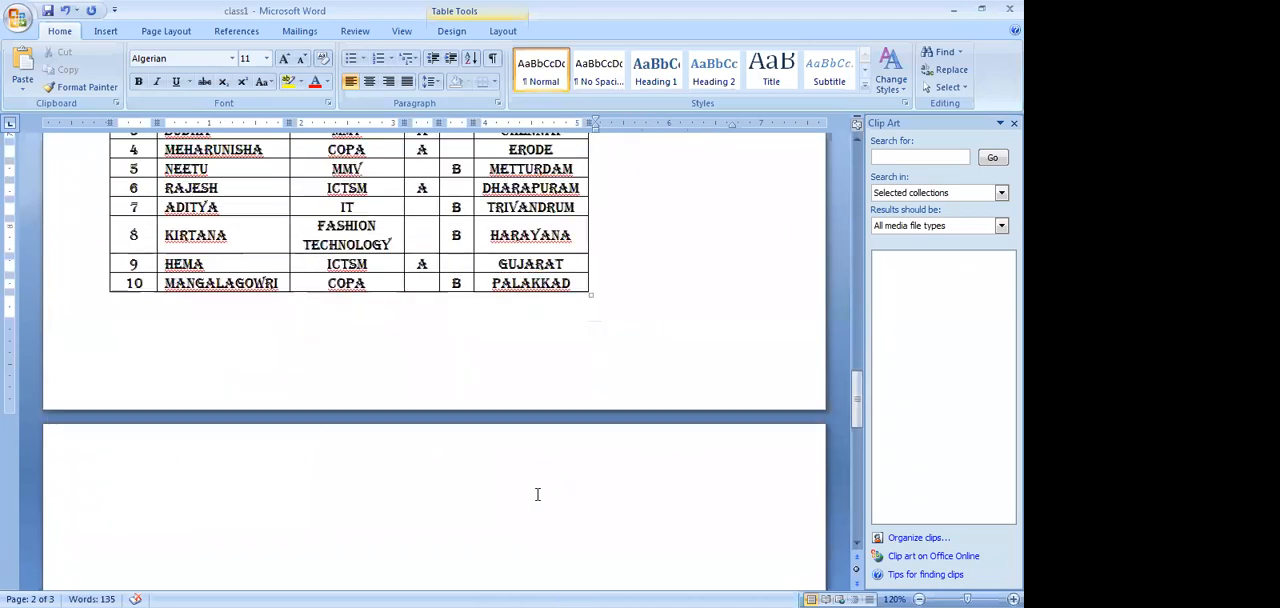
scroll(537, 494, "down", 10)
scroll(537, 494, "up", 19)
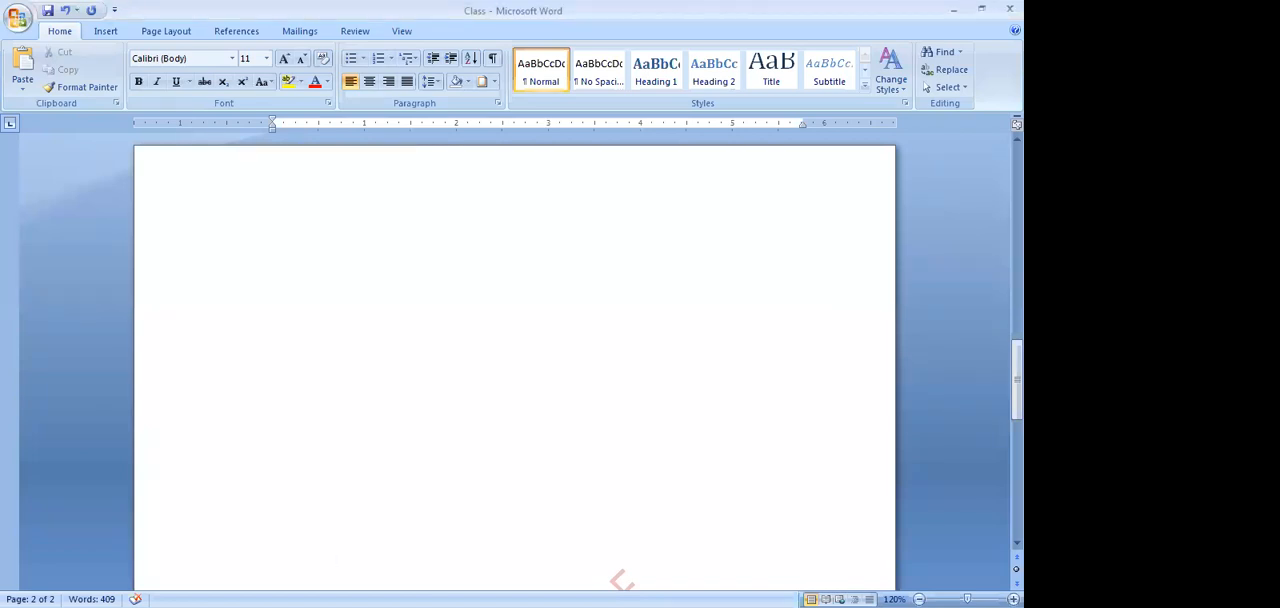
Open the document Class from the recent documents
left_click(20, 22)
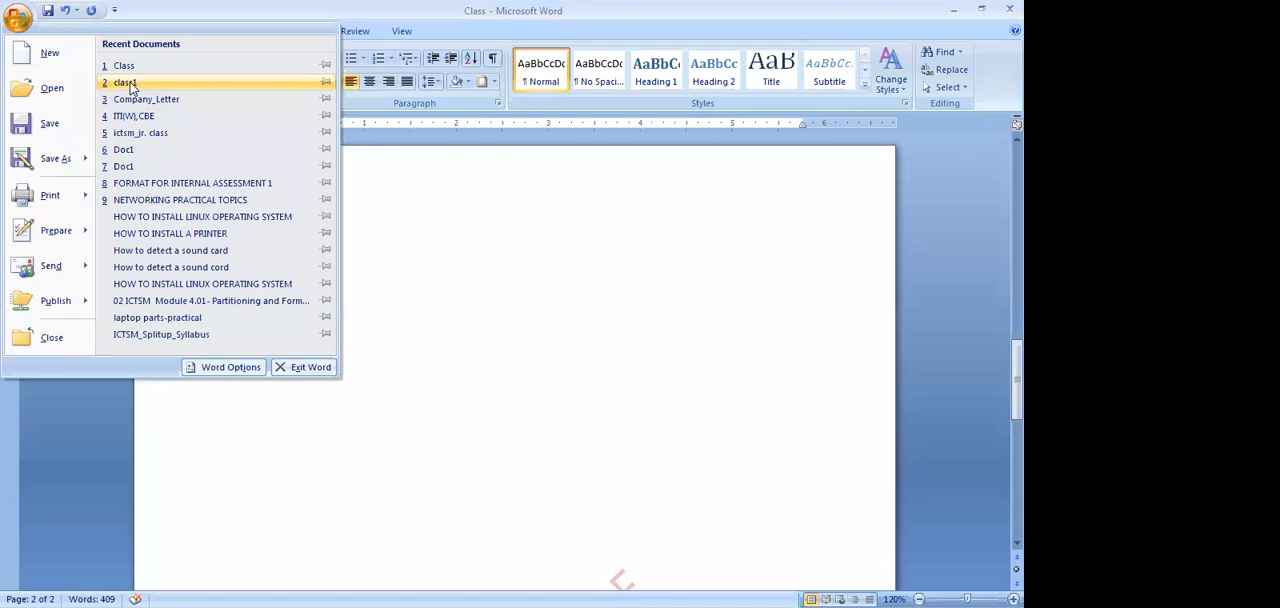
left_click(20, 26)
left_click(20, 26)
left_click(130, 68)
Apply a Dropped drop cap to the letter O that begins the document's first paragraph
scroll(314, 320, "down", 6)
scroll(312, 316, "up", 10)
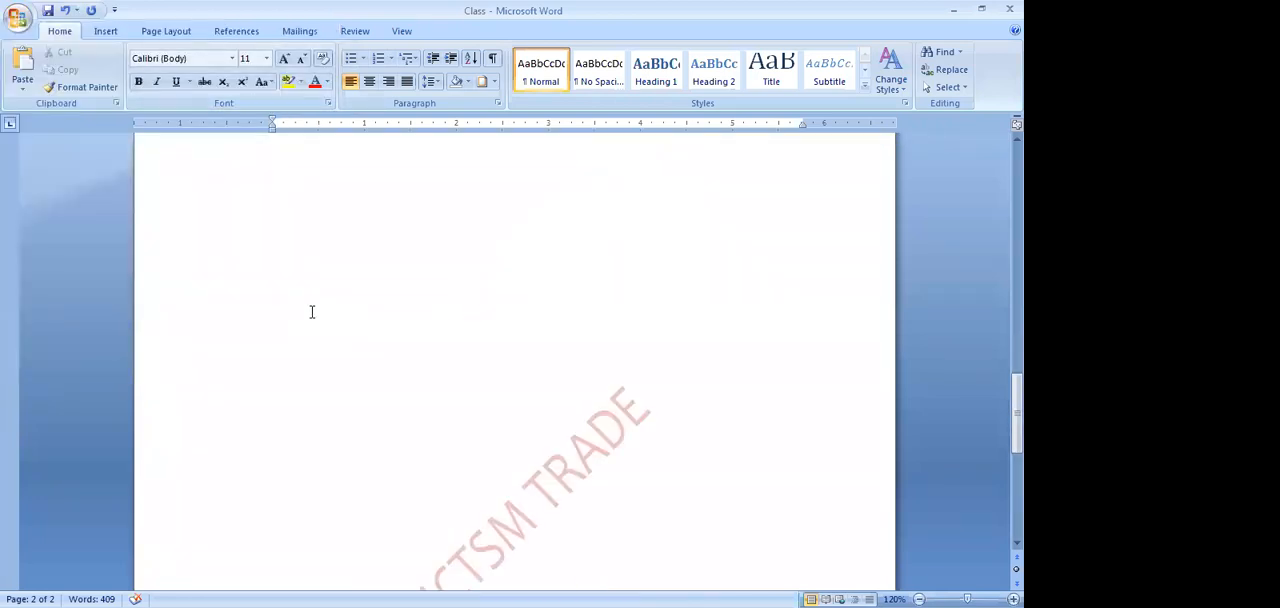
scroll(316, 302, "up", 3)
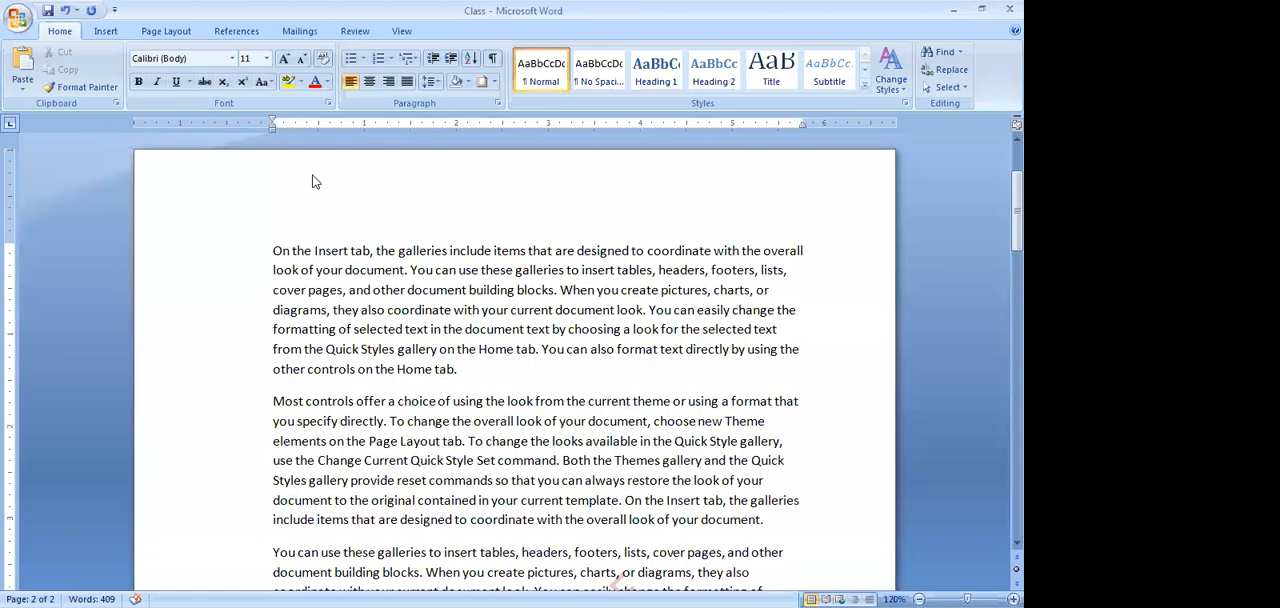
left_click(275, 252)
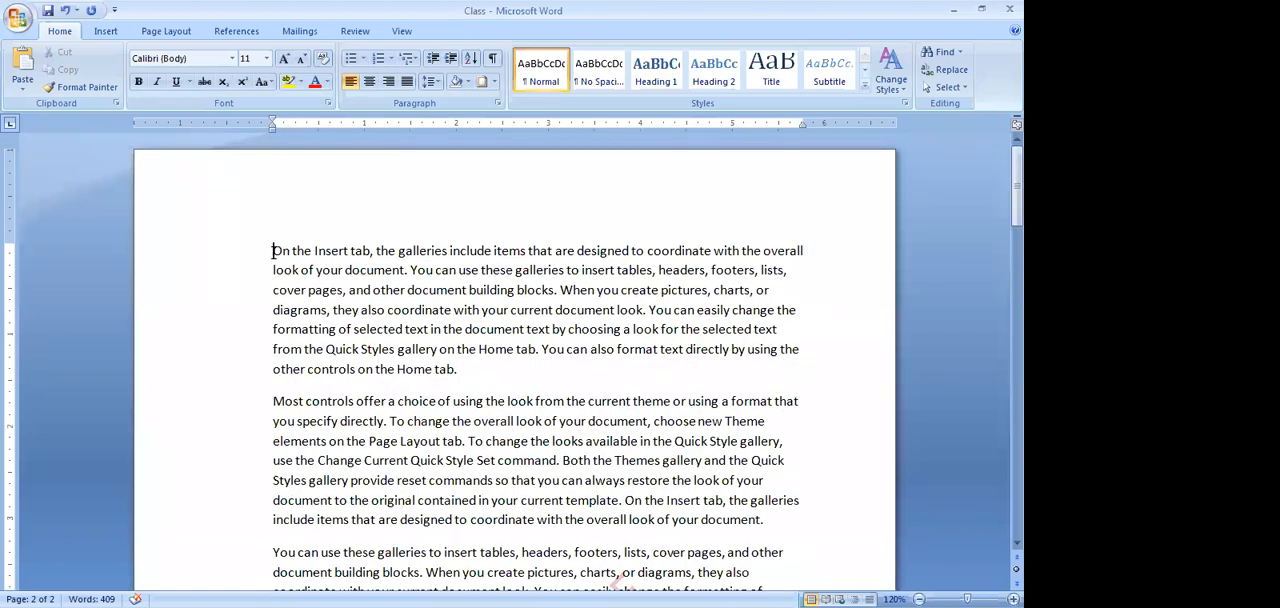
left_click_drag(281, 251, 284, 251)
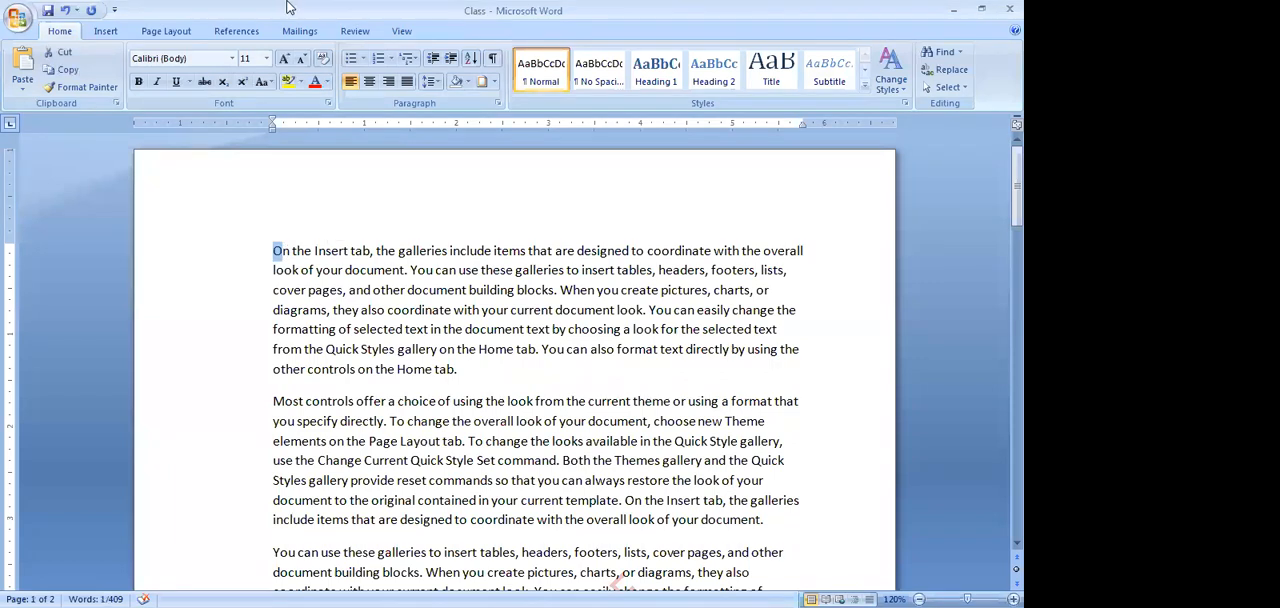
left_click(106, 31)
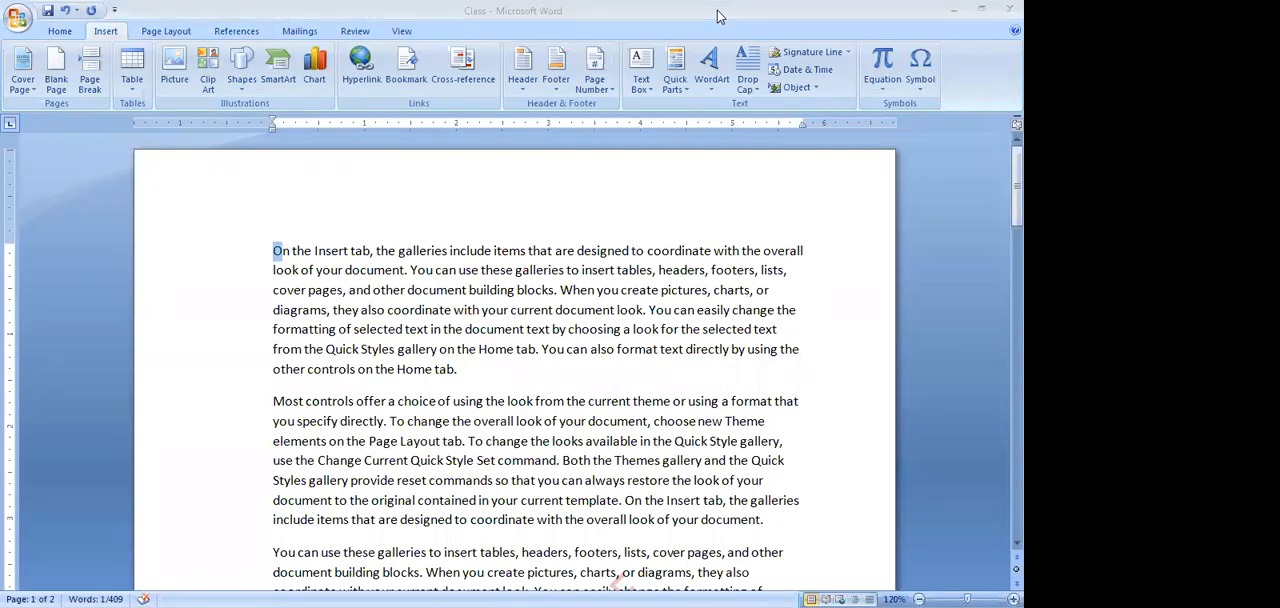
left_click(281, 252)
left_click_drag(283, 254, 272, 254)
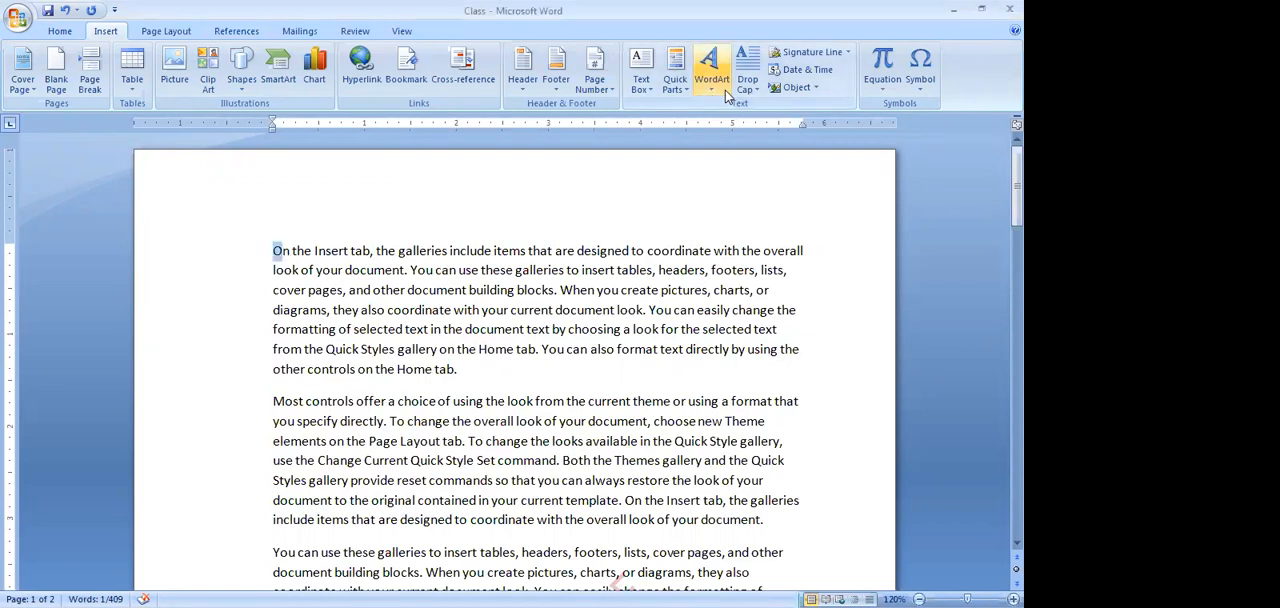
left_click(757, 90)
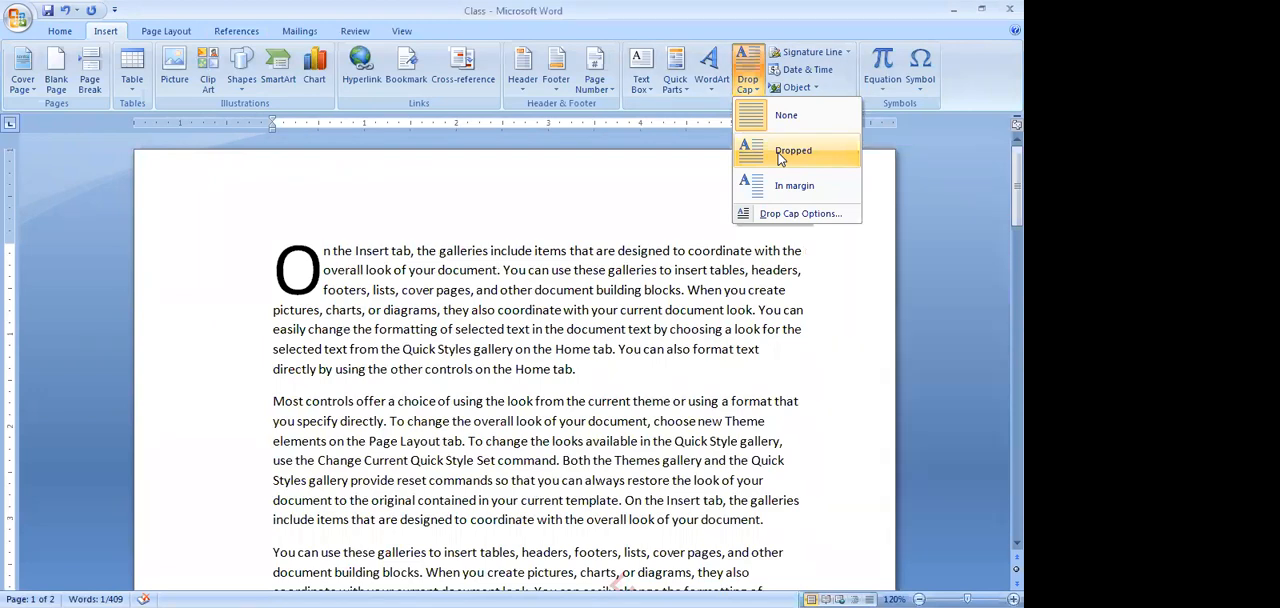
left_click(780, 153)
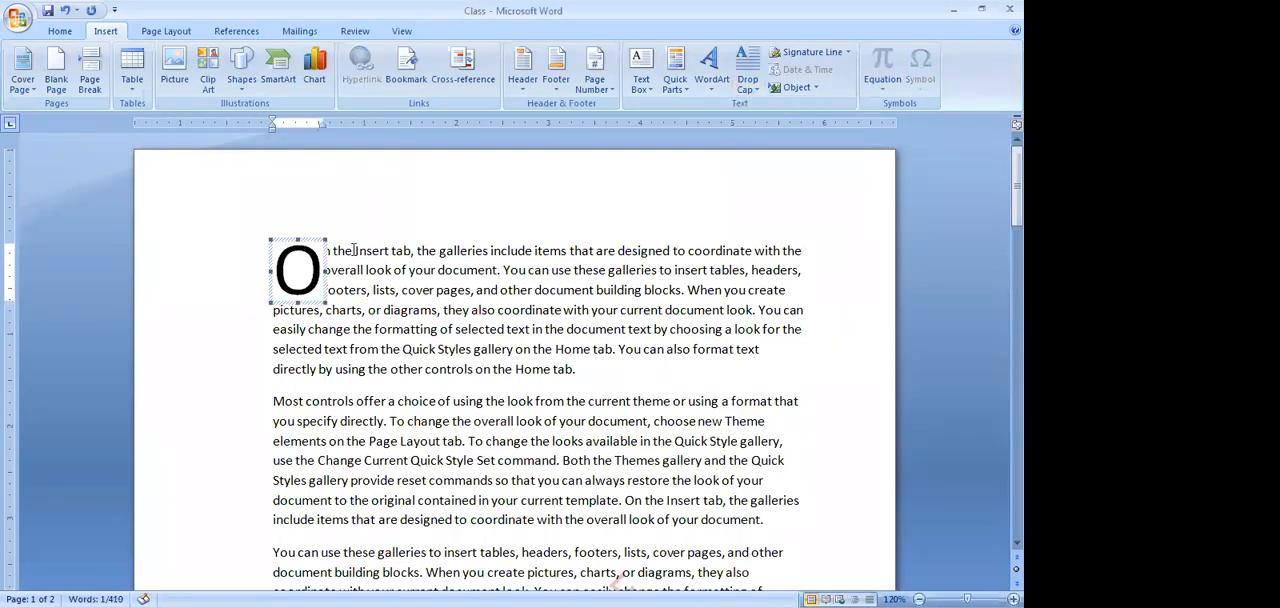
left_click(448, 316)
Open the custom settings of the ICTSM TRADE text watermark and choose the standard light blue color
scroll(448, 316, "down", 1)
scroll(448, 316, "down", 8)
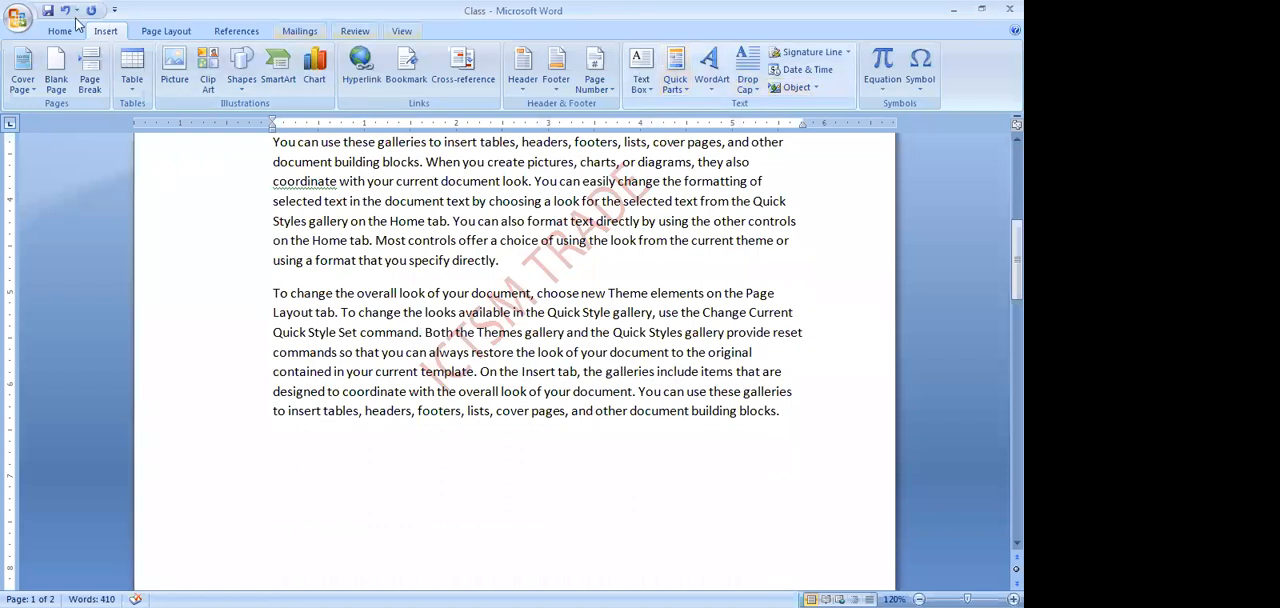
left_click(165, 31)
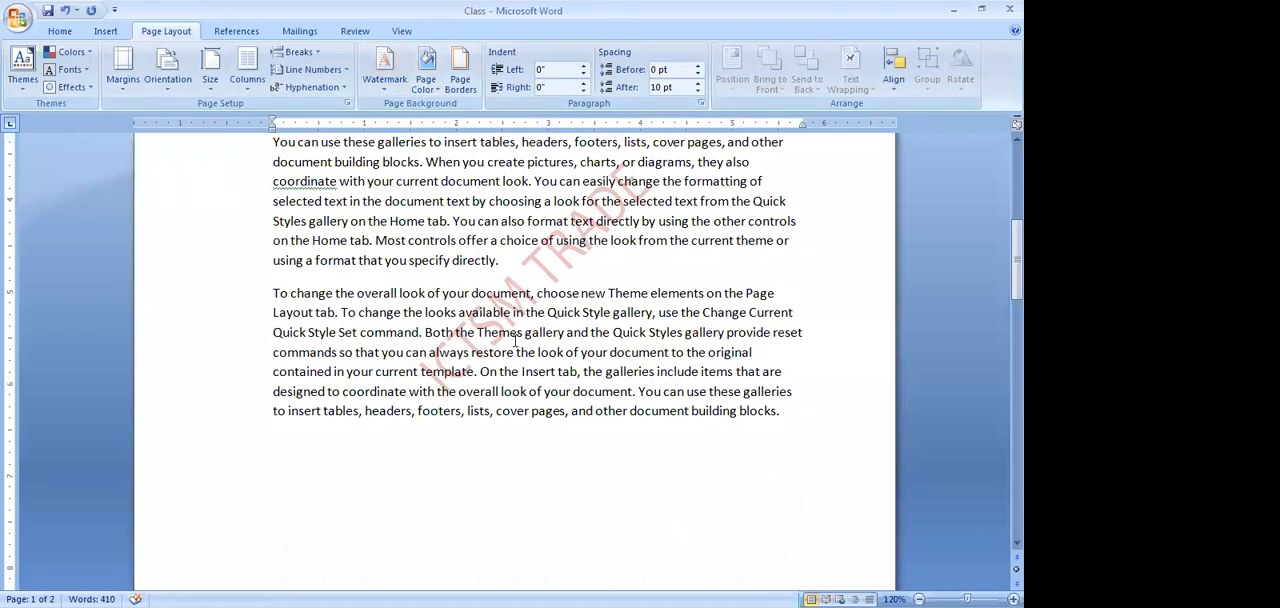
scroll(517, 341, "down", 15)
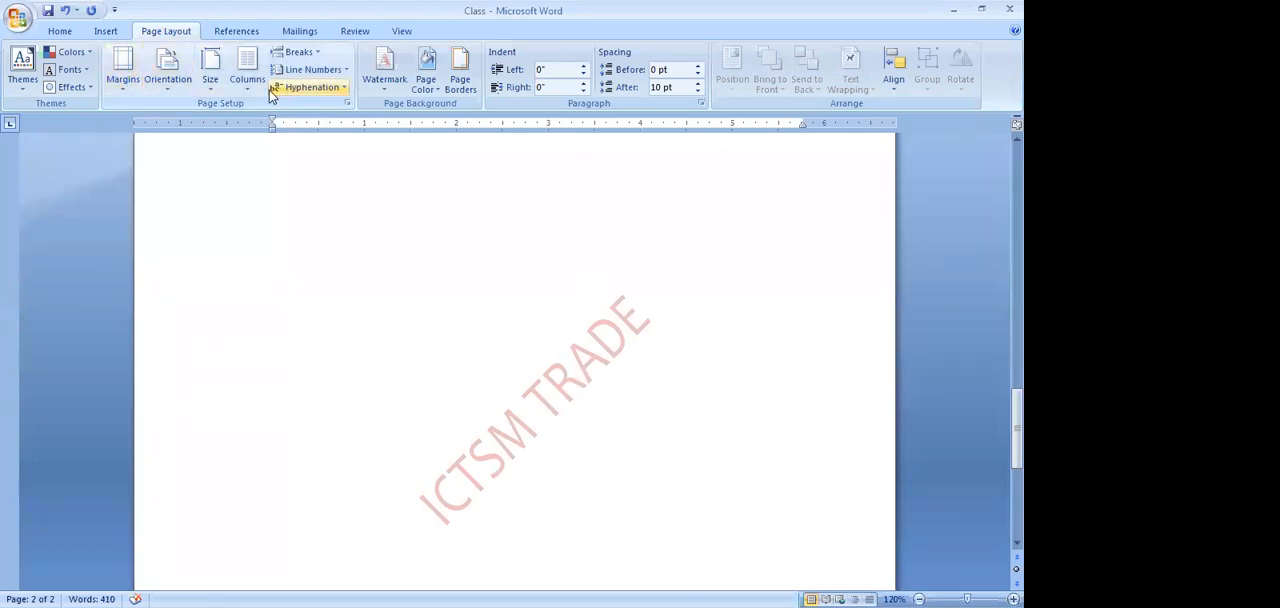
left_click(382, 84)
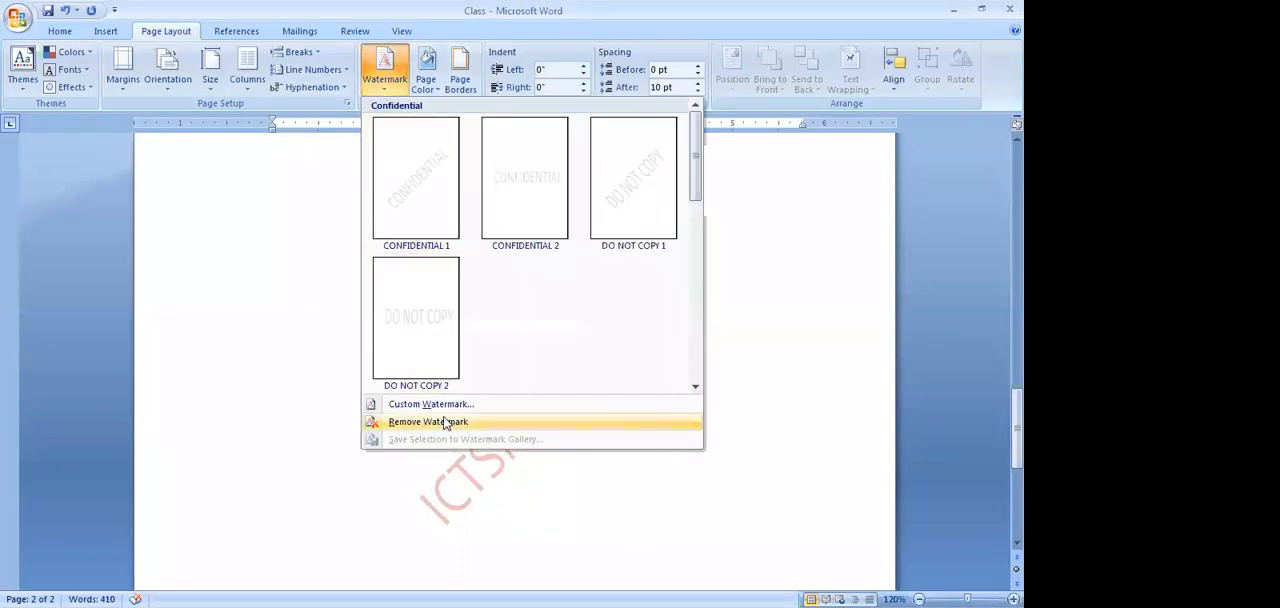
left_click(437, 406)
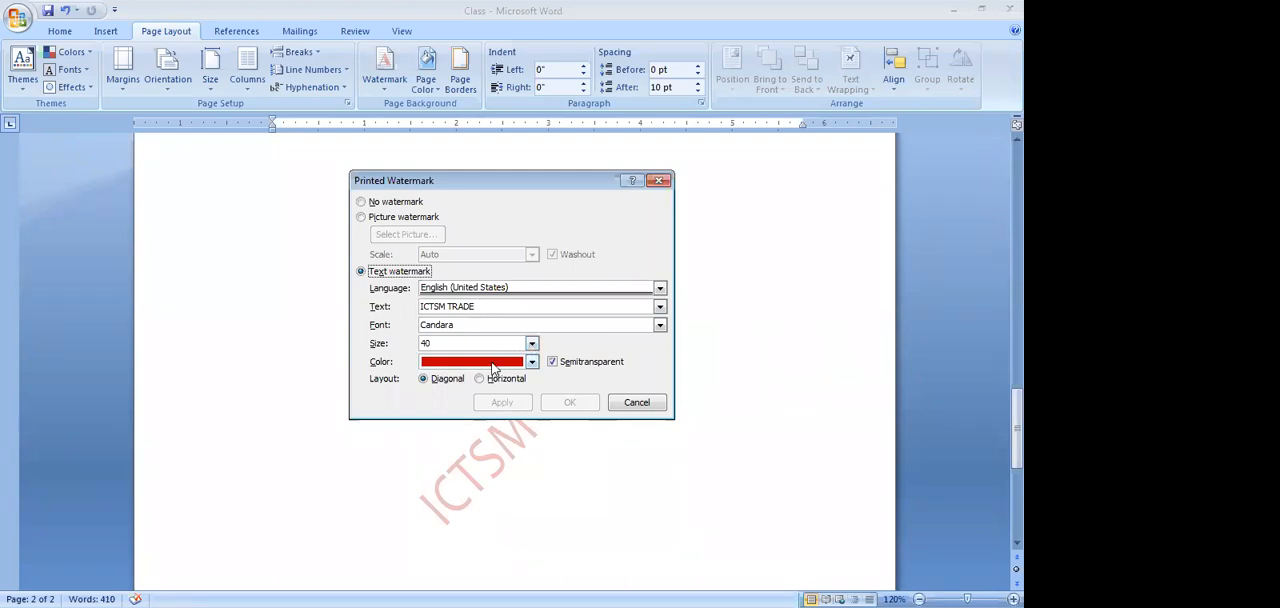
left_click(531, 362)
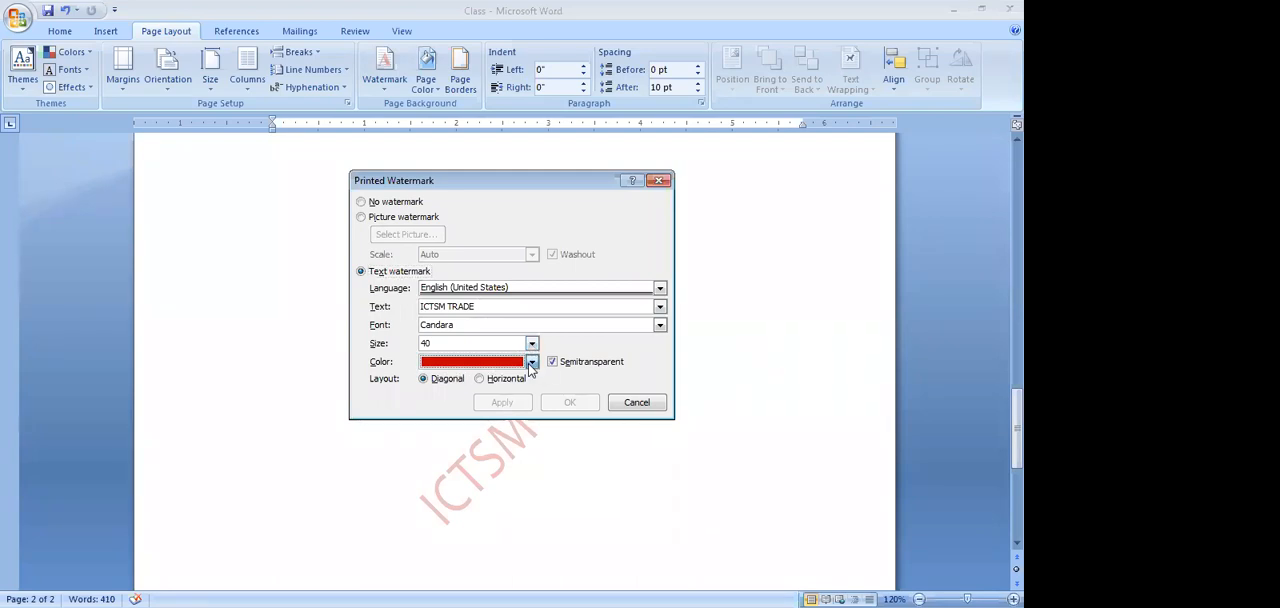
left_click(531, 363)
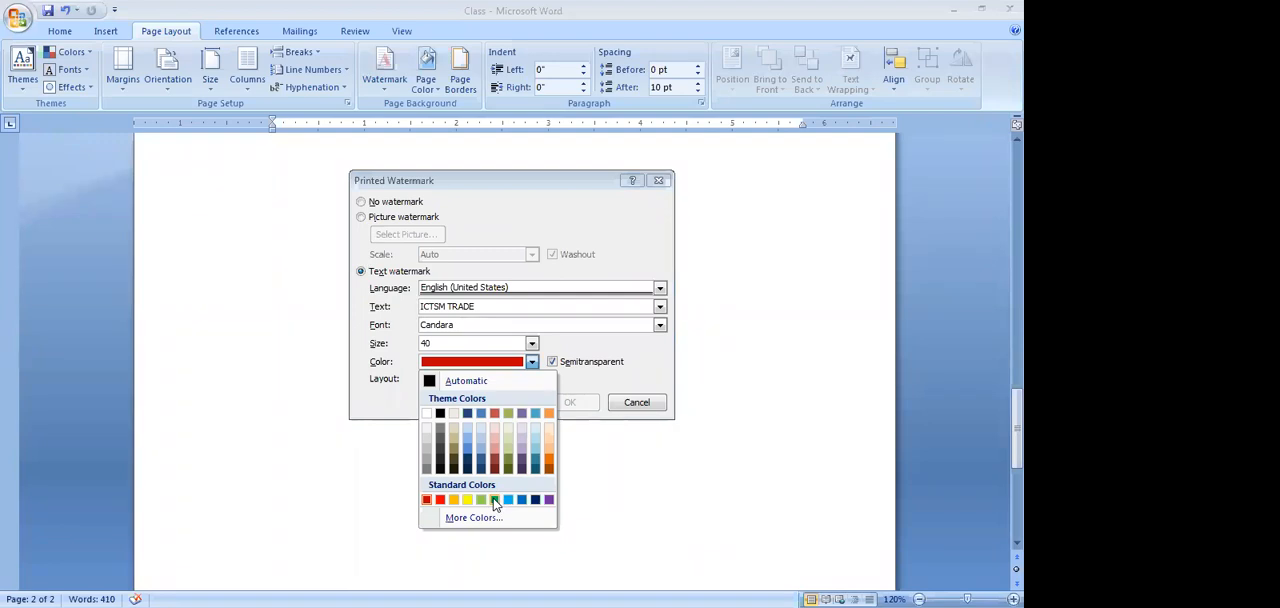
left_click(509, 500)
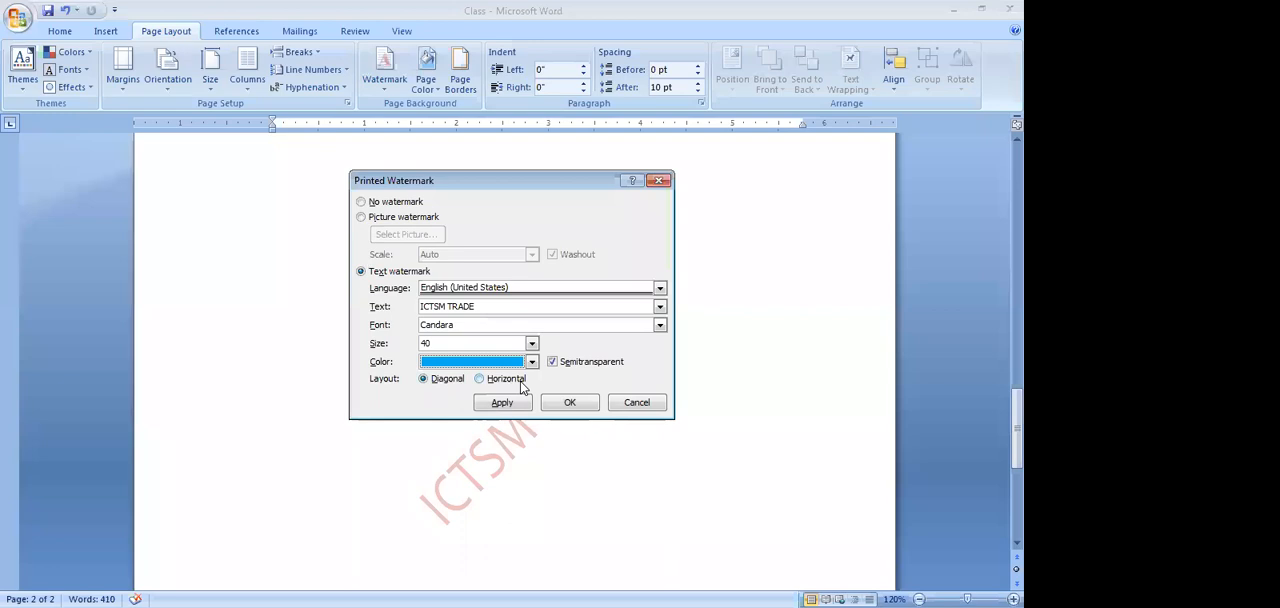
Set the watermark layout to Horizontal, apply the watermark settings and close the dialog
left_click(486, 380)
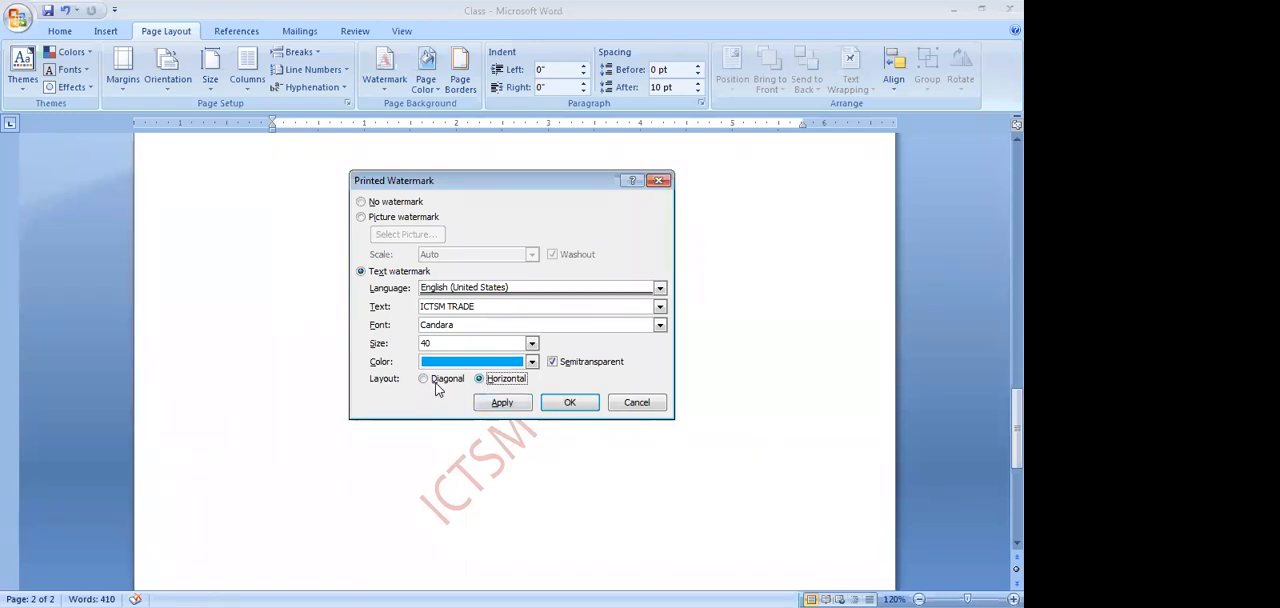
left_click(511, 403)
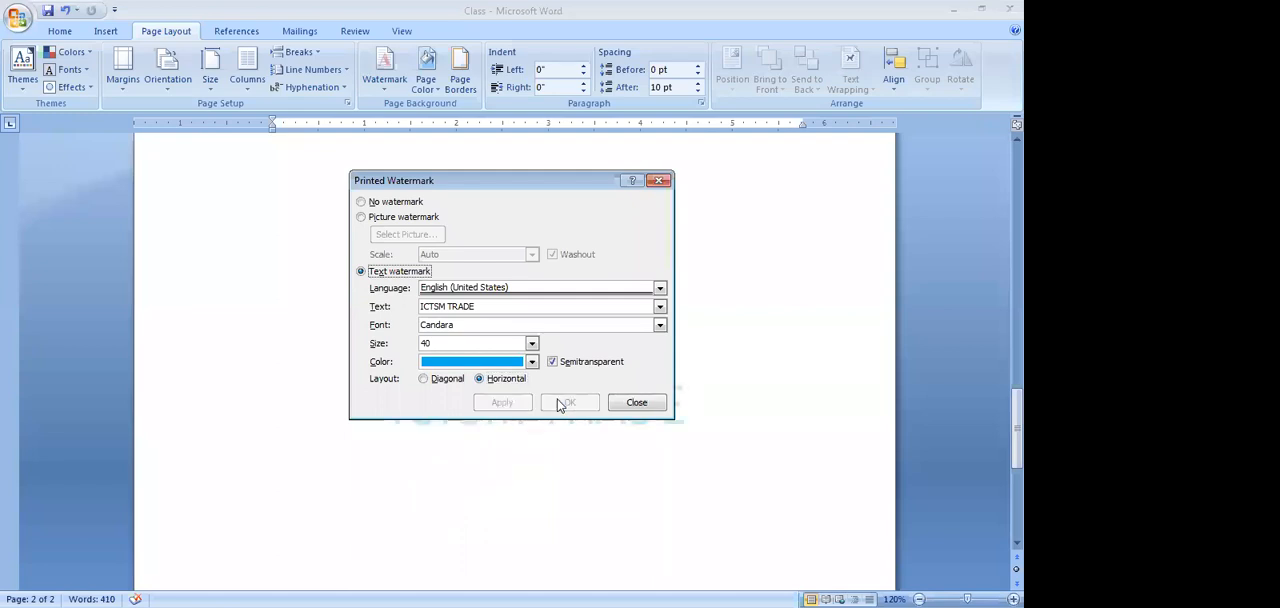
left_click(658, 181)
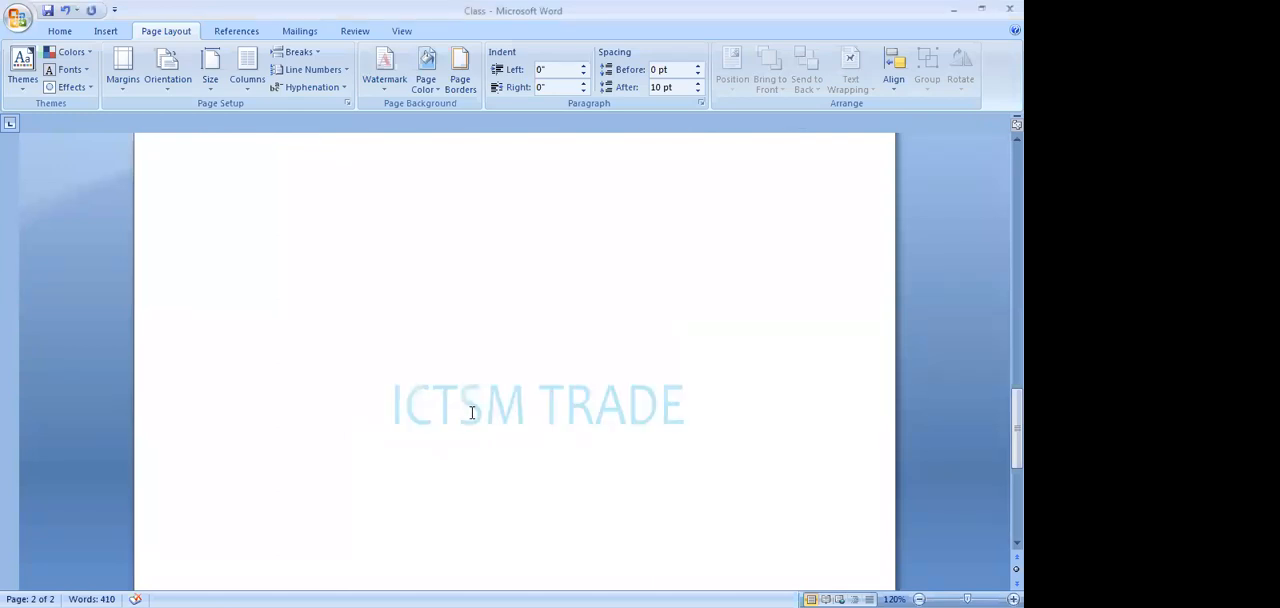
Review the watermark across the pages and start closing the Class document
scroll(472, 413, "up", 3)
scroll(472, 413, "up", 5)
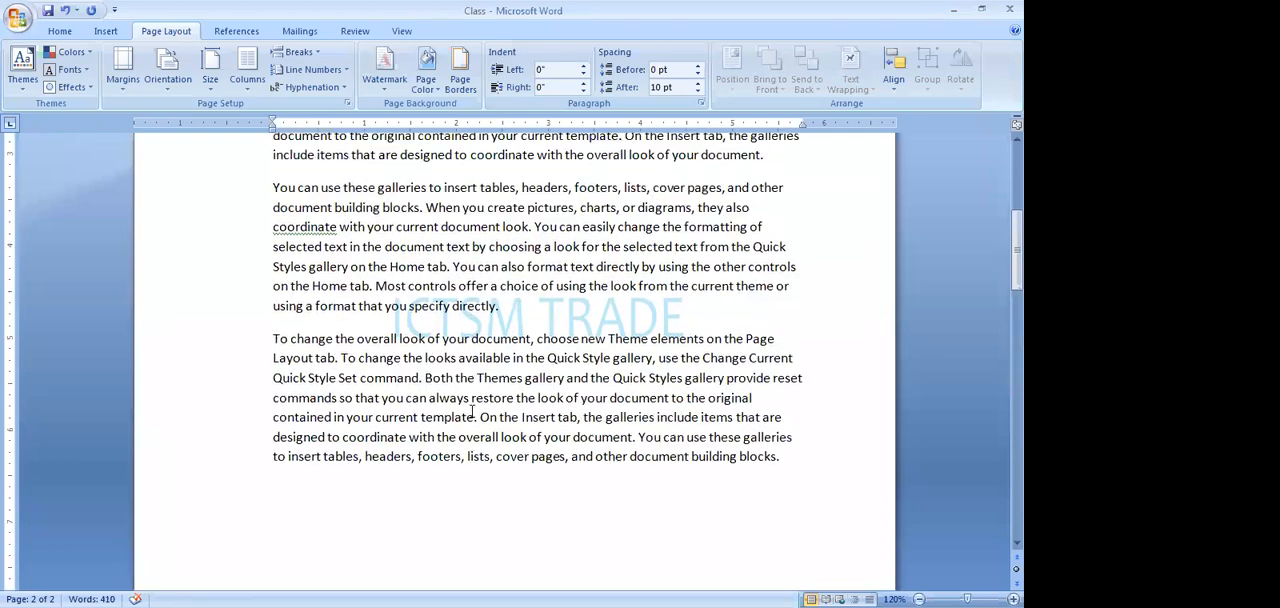
scroll(472, 413, "up", 6)
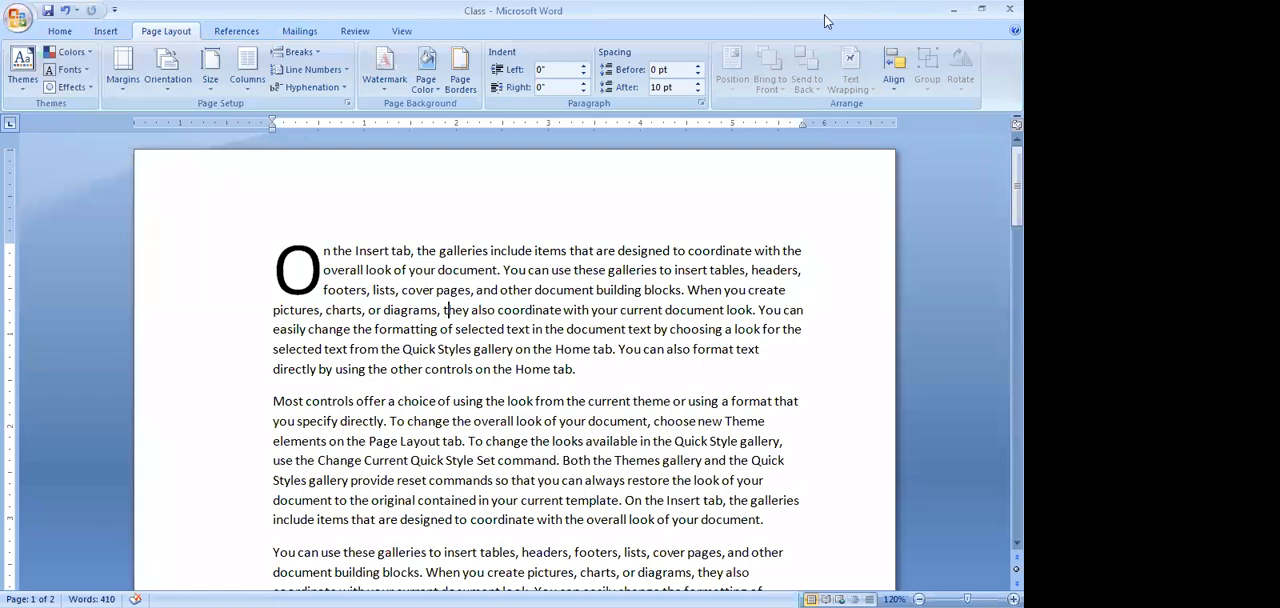
left_click(18, 26)
left_click(52, 340)
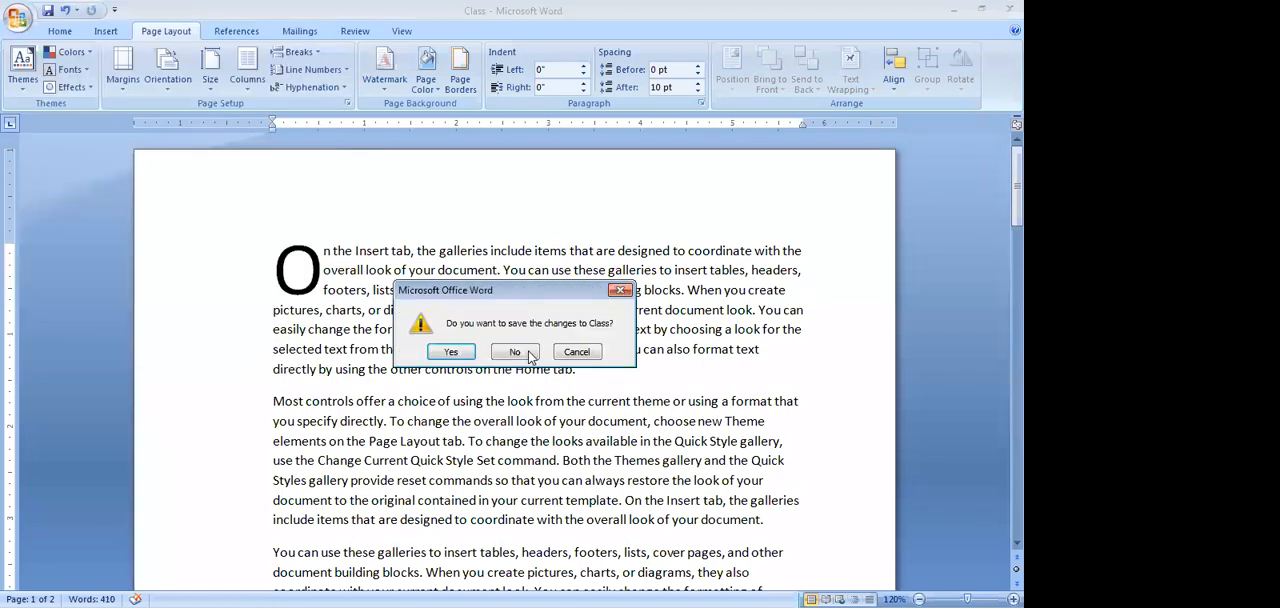
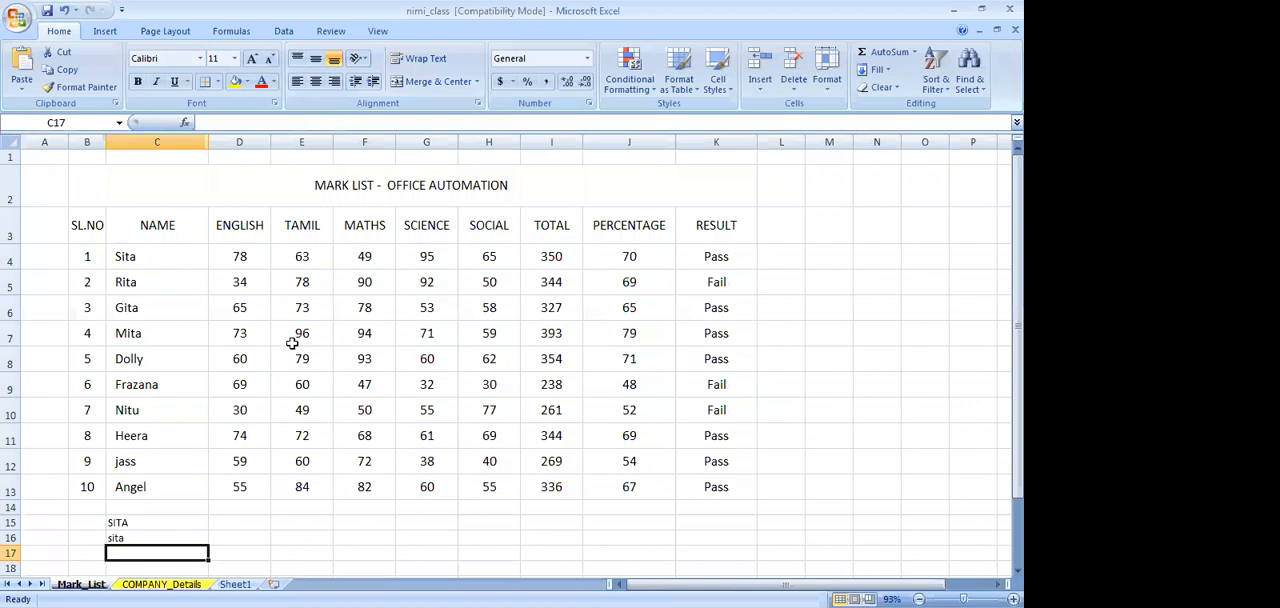
scroll(292, 348, "down", 2)
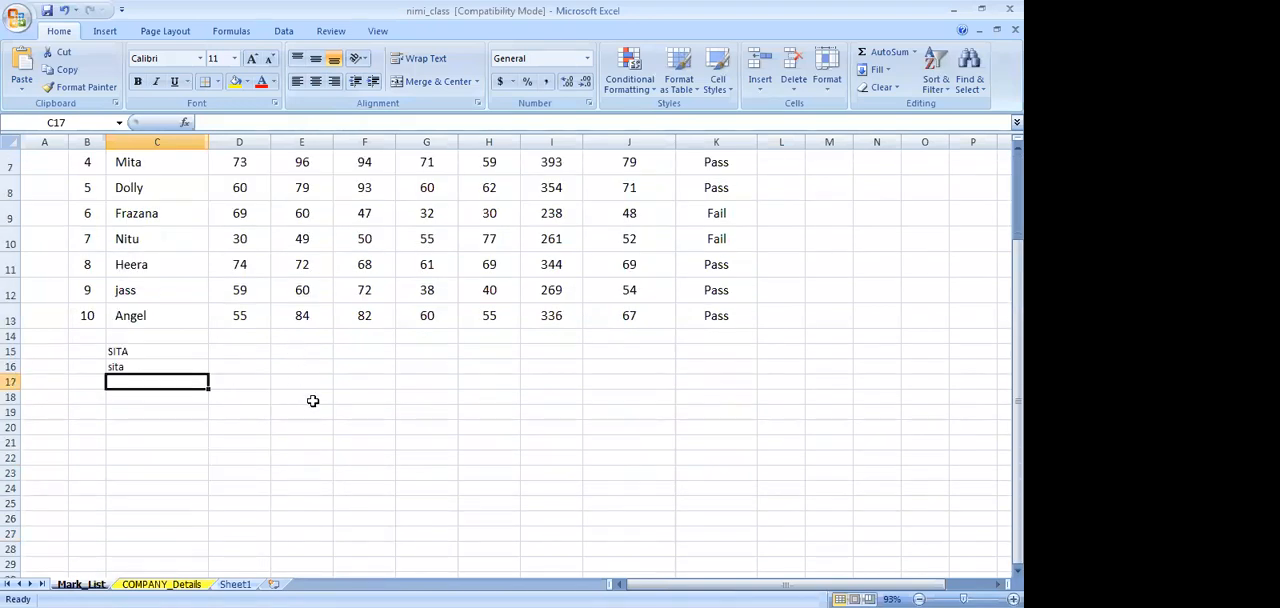
left_click(312, 400)
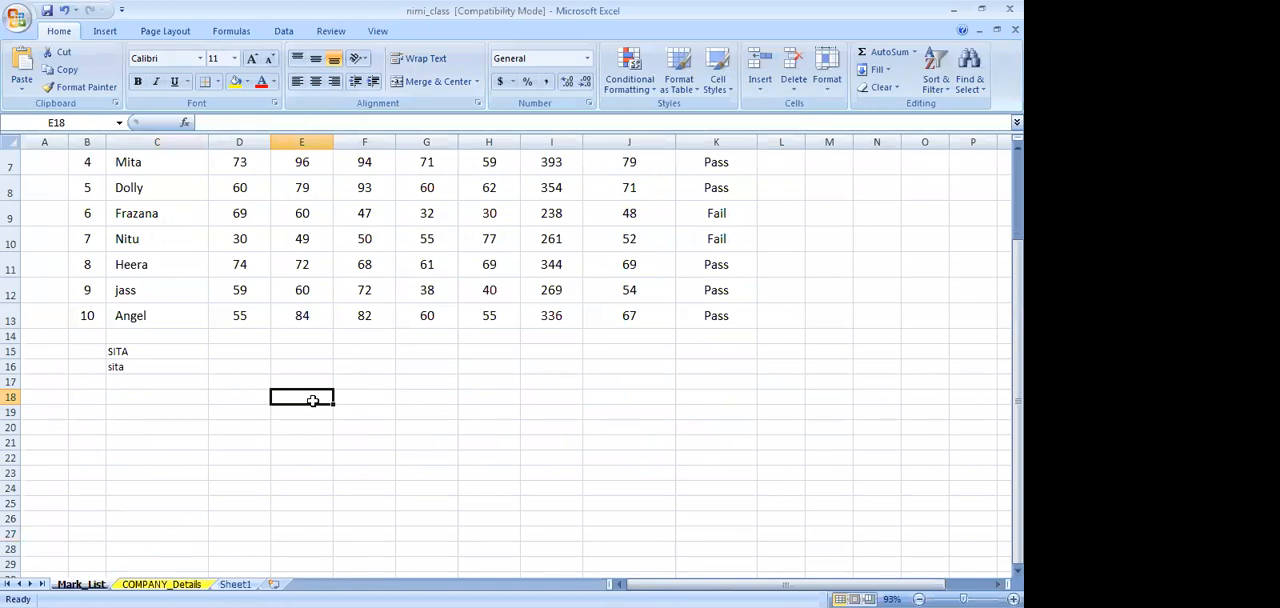
left_click(385, 408)
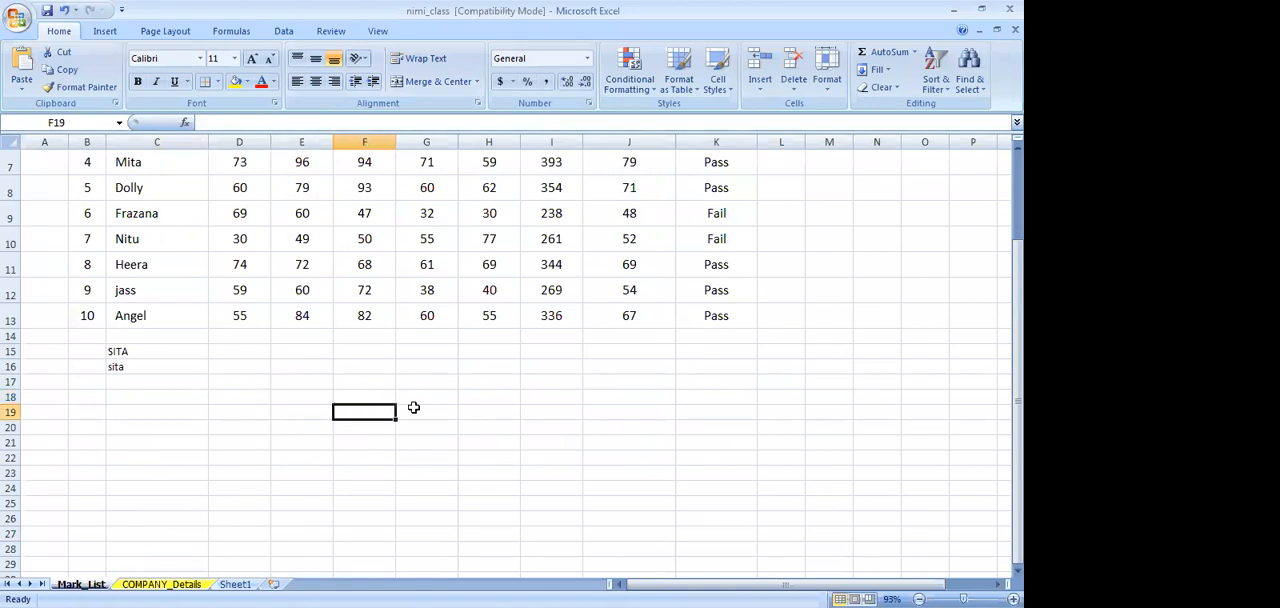
scroll(413, 407, "up", 2)
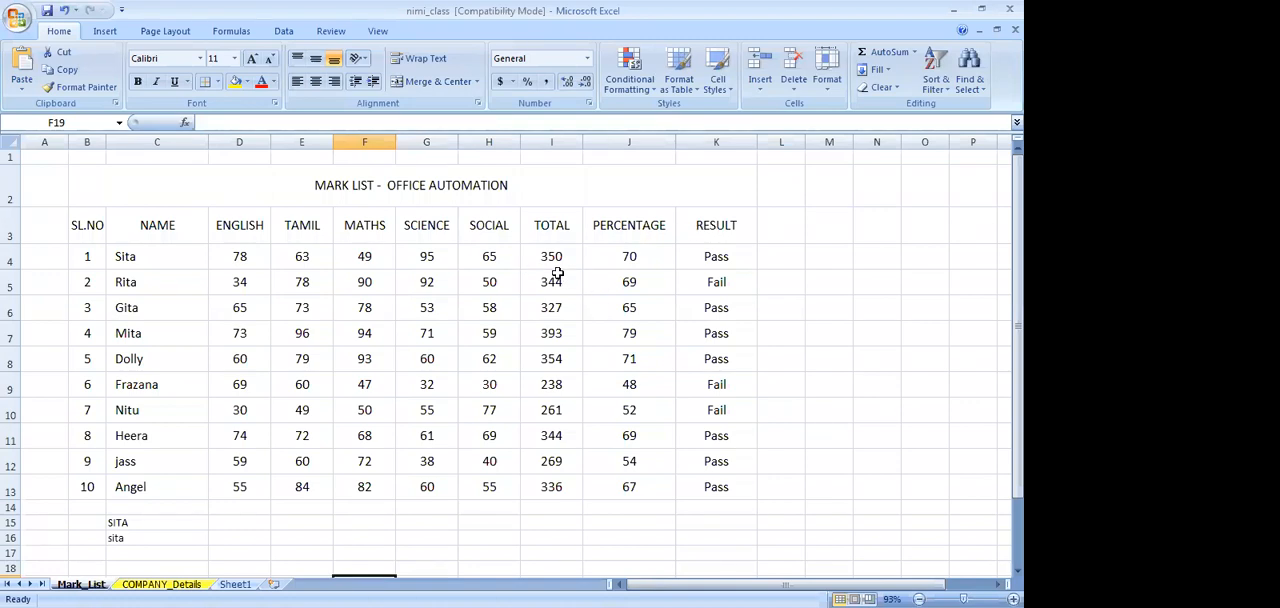
scroll(554, 271, "down", 2)
scroll(554, 271, "up", 2)
Copy the mark list's header row, SL.NO through RESULT, and paste it starting at cell B19
left_click_drag(79, 234, 716, 229)
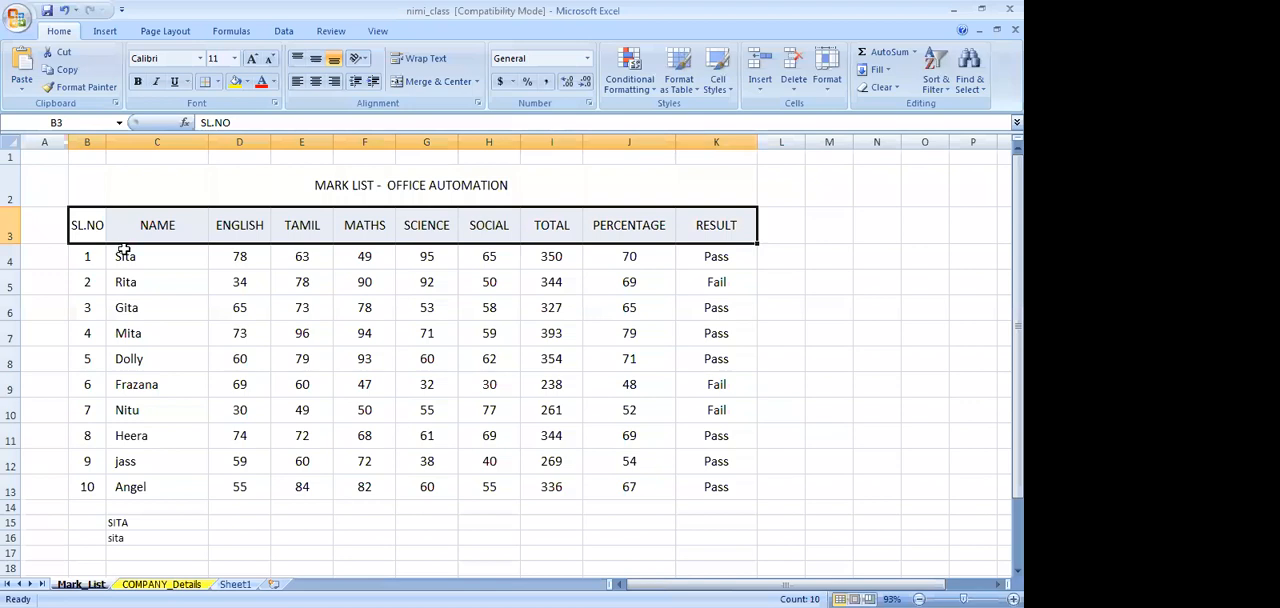
key("ctrl+c")
scroll(121, 258, "down", 2)
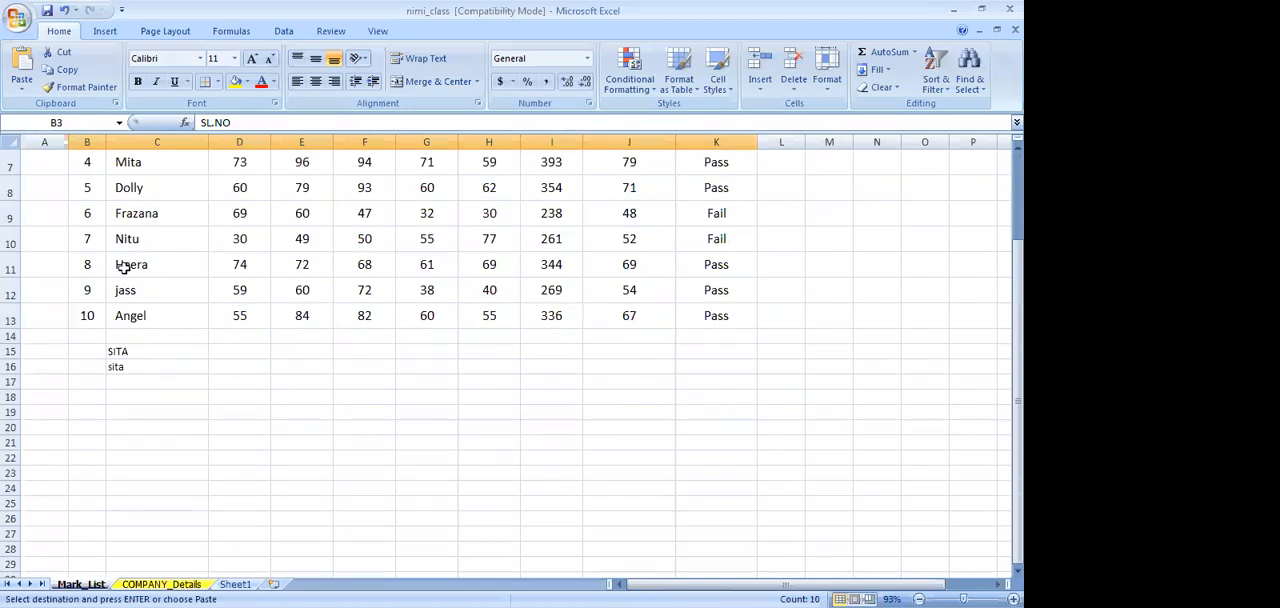
left_click(91, 412)
key("ctrl+v")
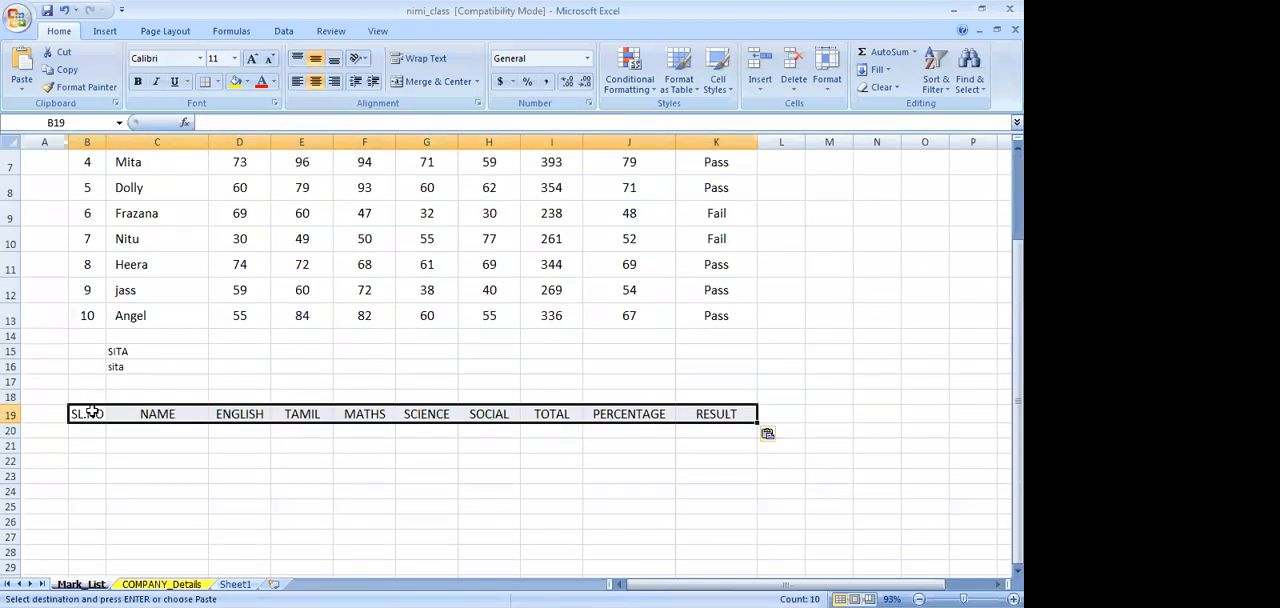
Copy the ten students' serial numbers, names and subject marks from B4:H13 and paste them beneath the new header at B20
scroll(91, 412, "up", 2)
left_click_drag(88, 262, 481, 481)
key("ctrl+c")
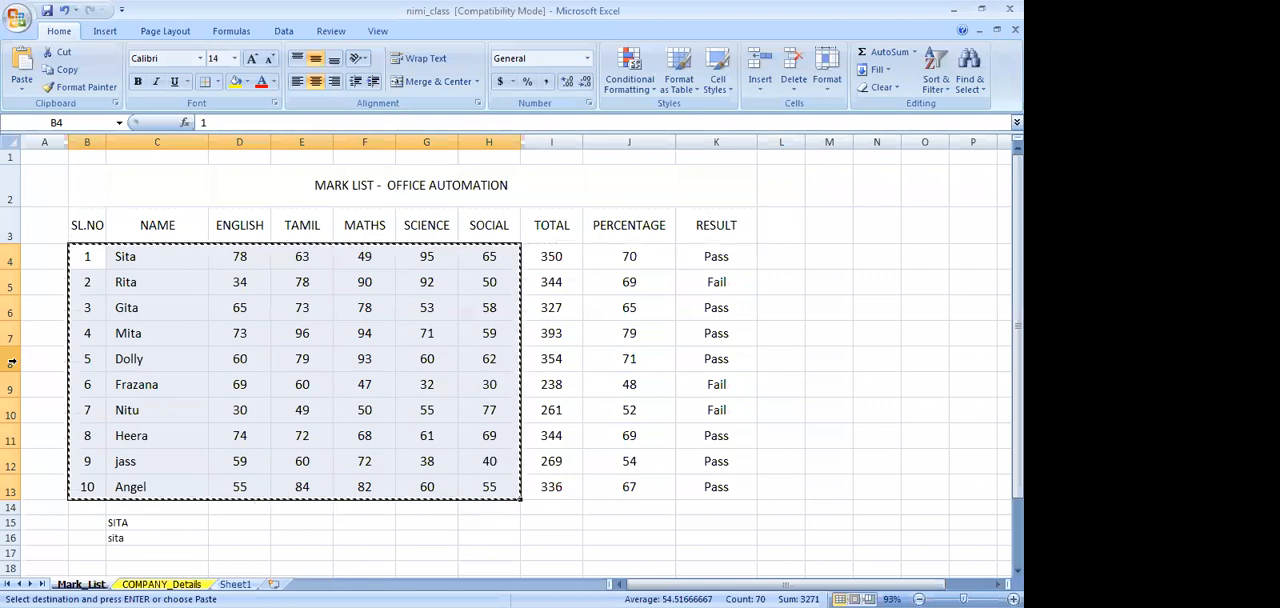
scroll(11, 363, "down", 3)
left_click(85, 352)
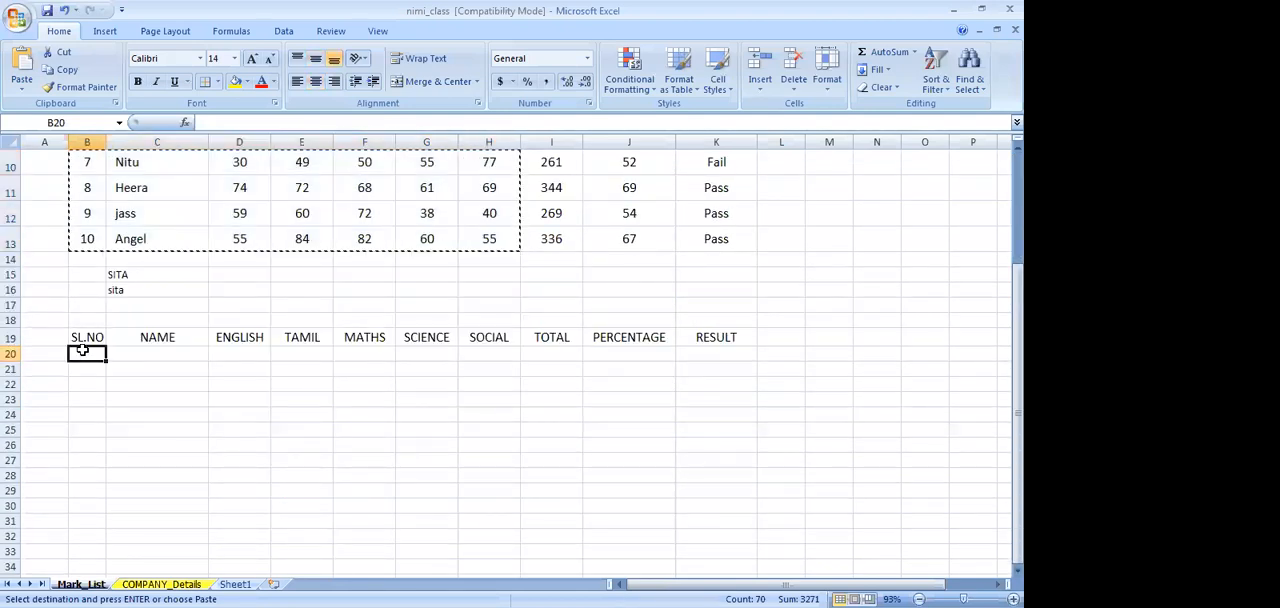
key("ctrl+v")
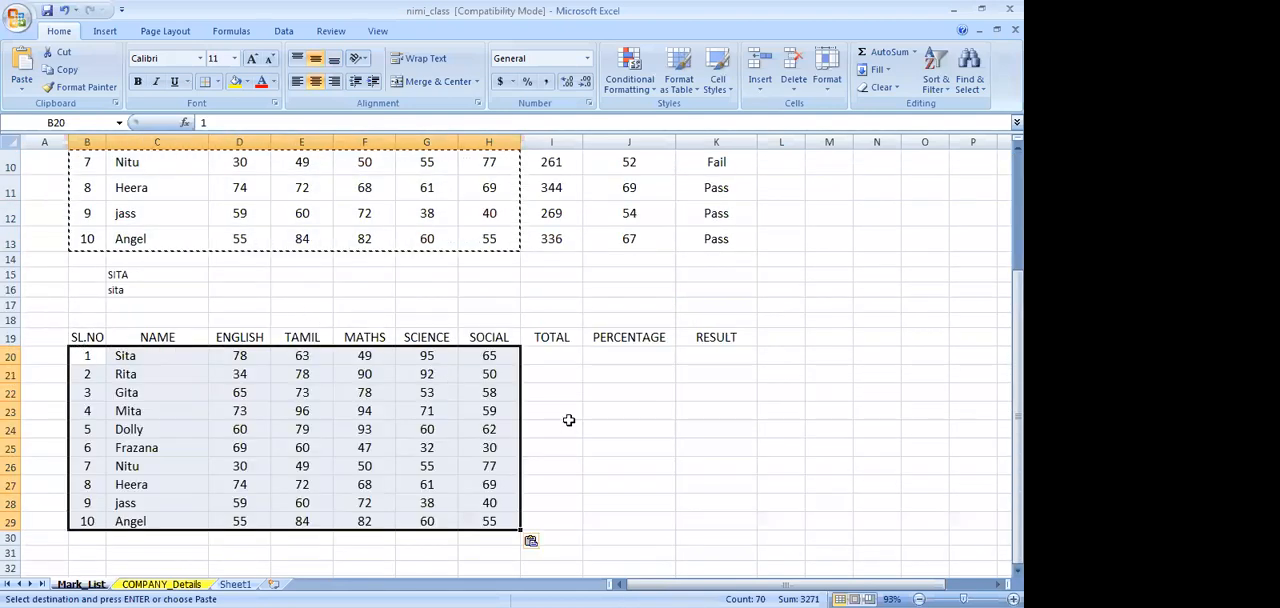
Total the first student's five subject marks in cell I20 with AutoSum over D20:H20
left_click(551, 356)
scroll(551, 380, "up", 3)
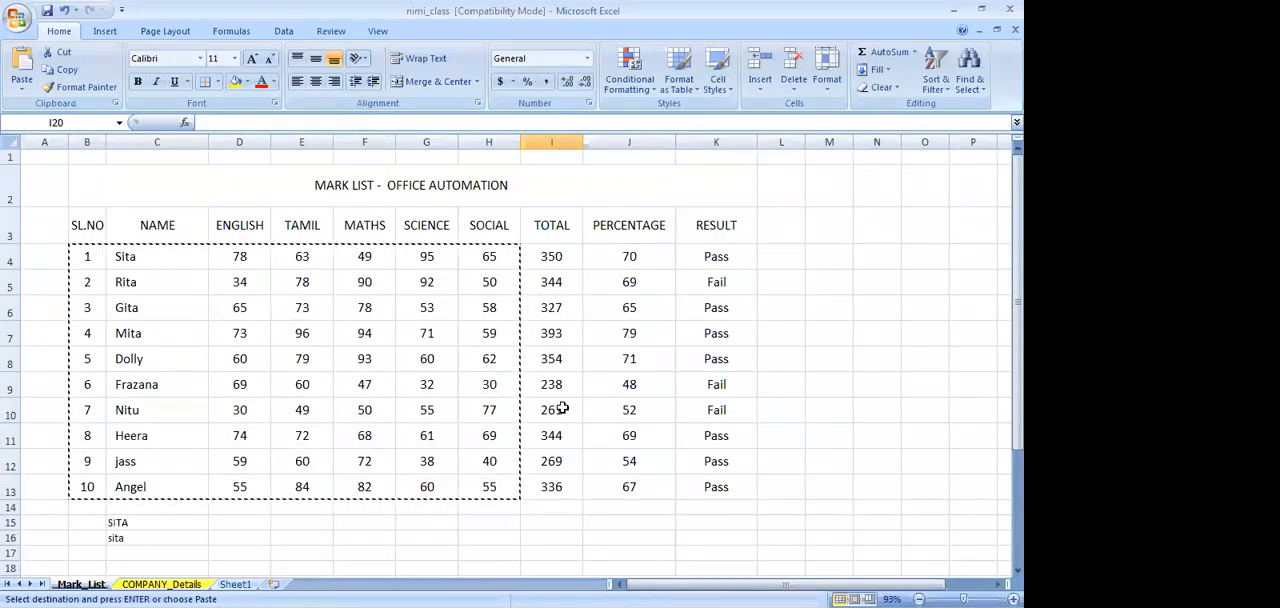
scroll(560, 408, "down", 3)
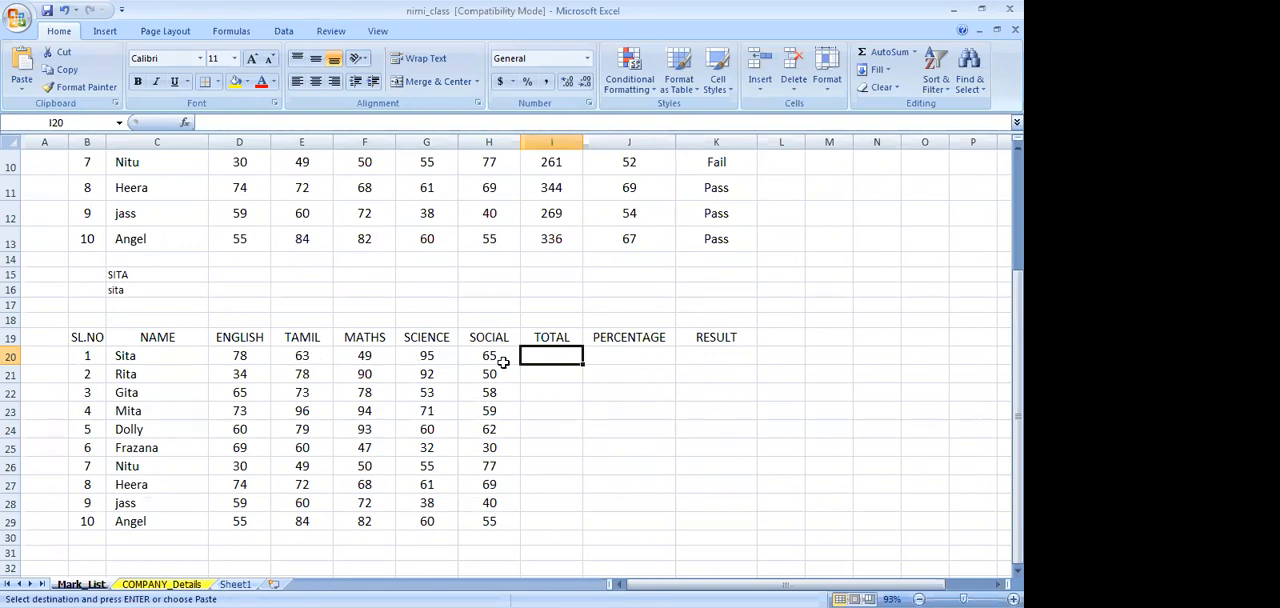
key("Escape")
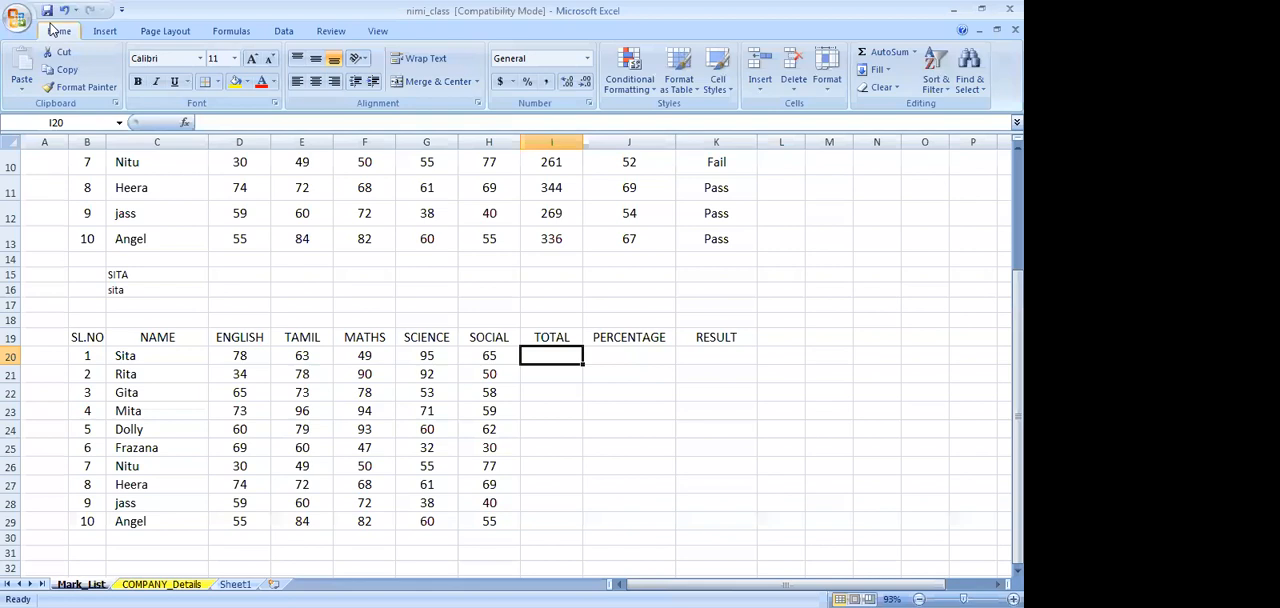
left_click(884, 52)
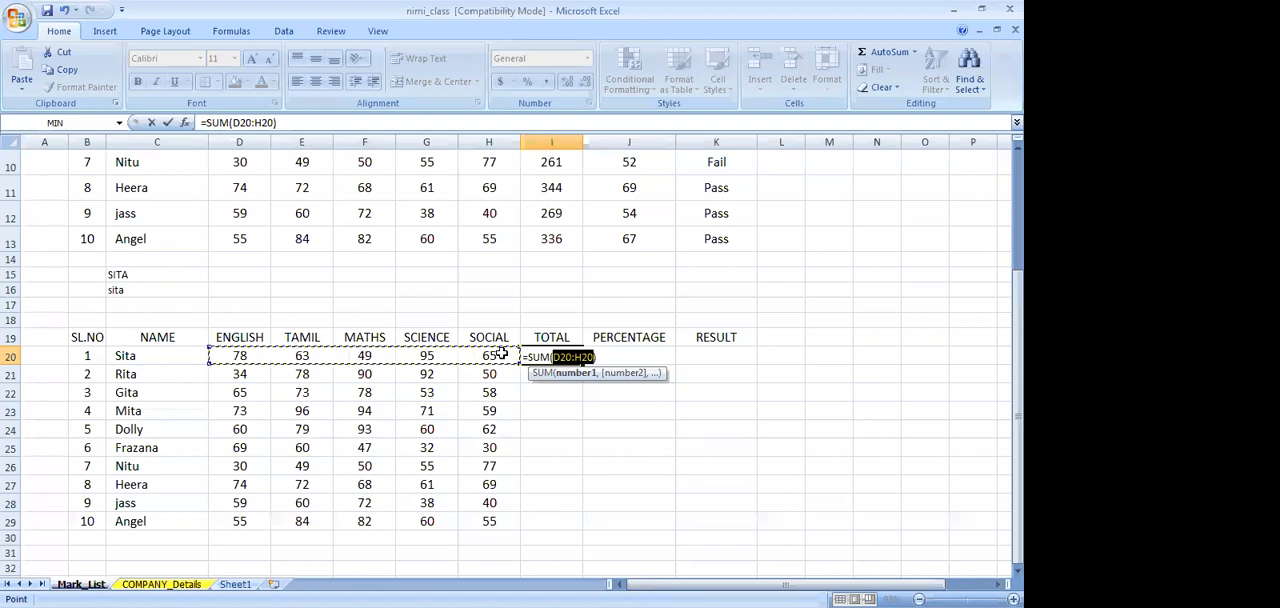
key("Return")
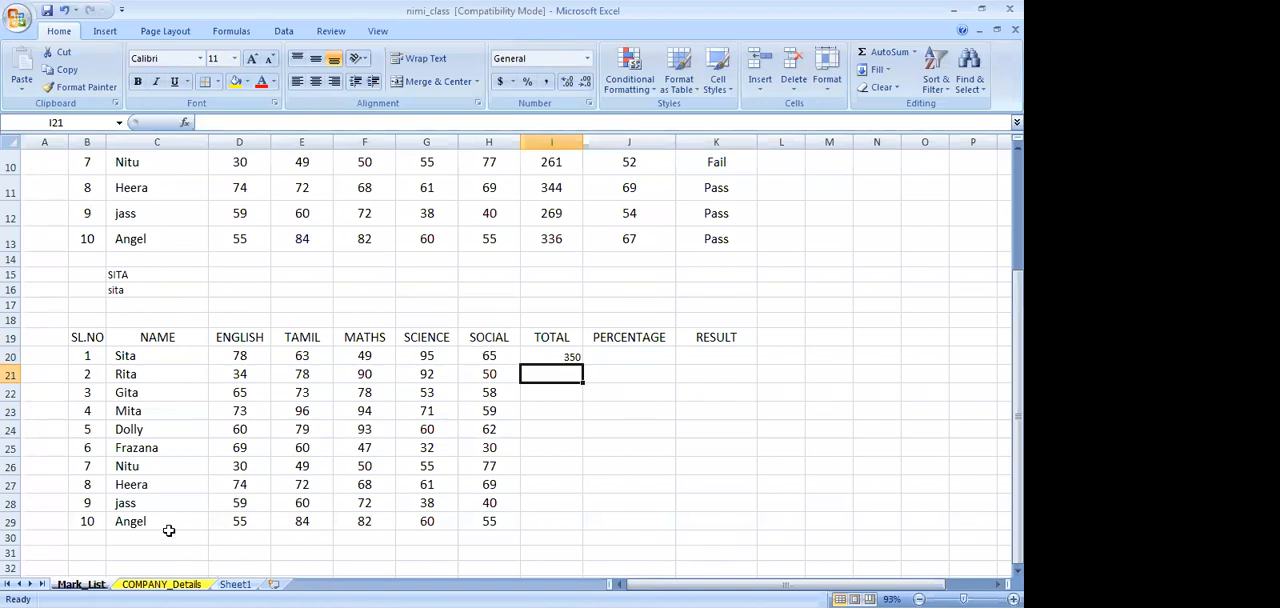
Examine how cells, columns and rows are addressed, using cells C20, D20 and L30, columns A, C and M, and row 17
left_click(62, 88)
key("Escape")
left_click(128, 356)
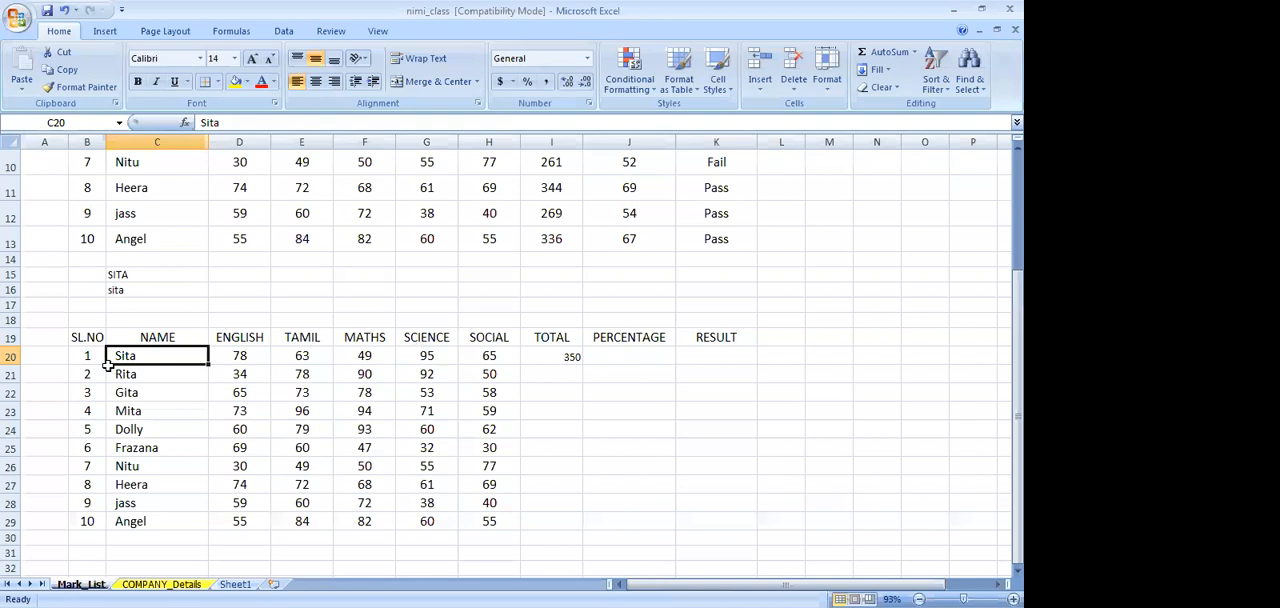
left_click(56, 141)
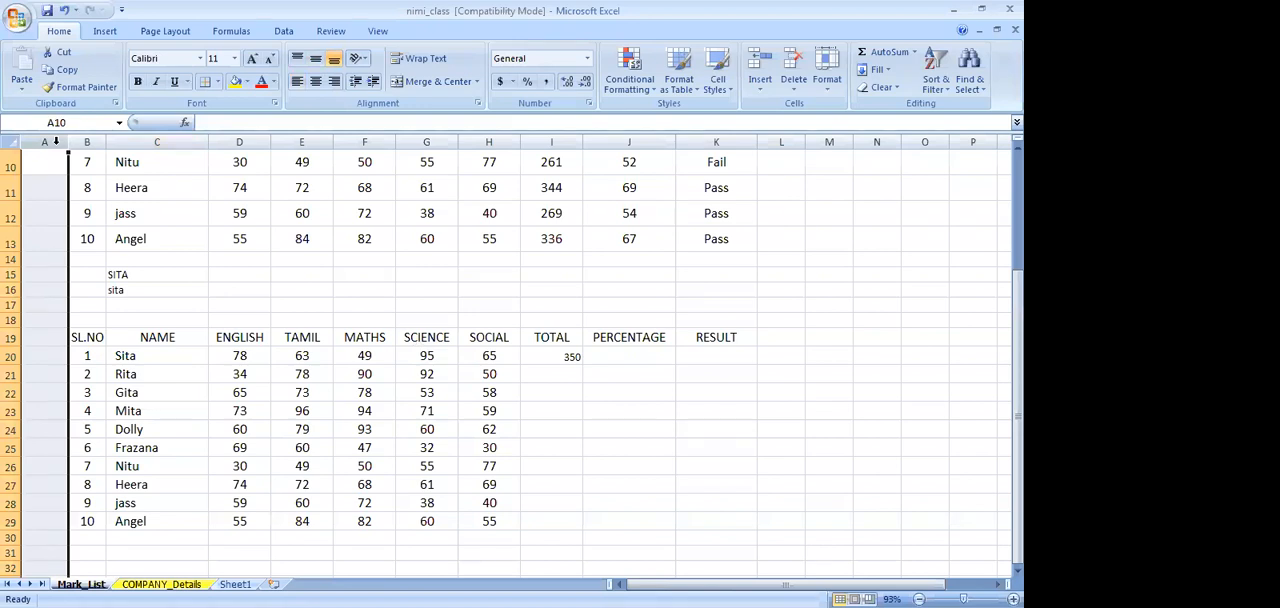
left_click(155, 141)
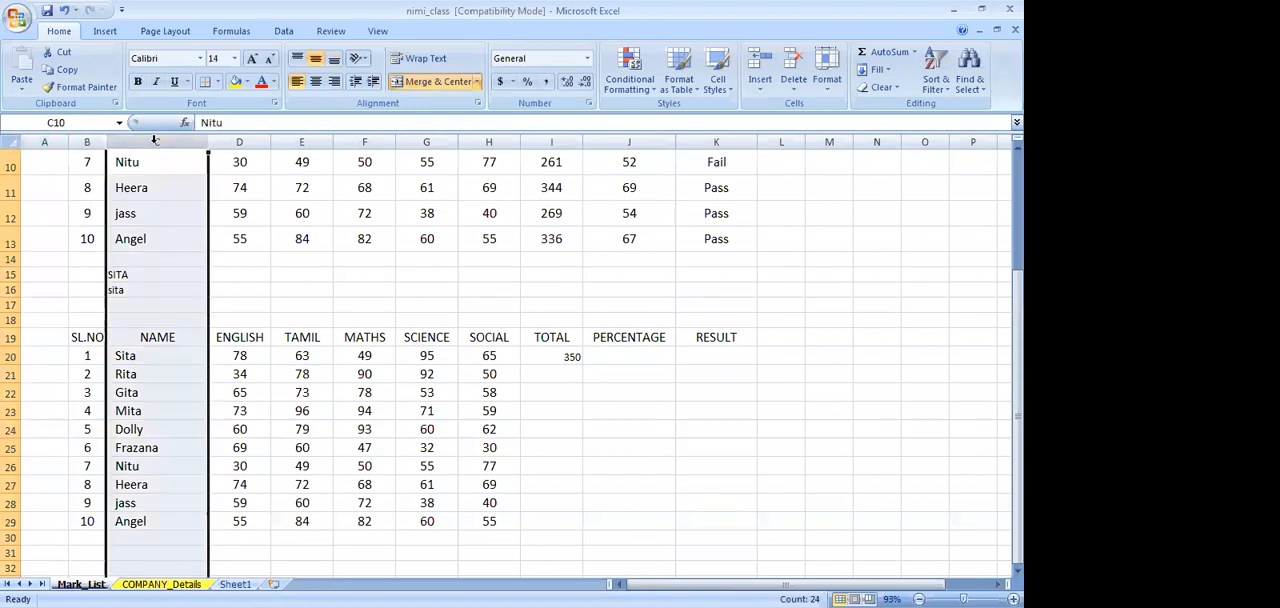
left_click(835, 141)
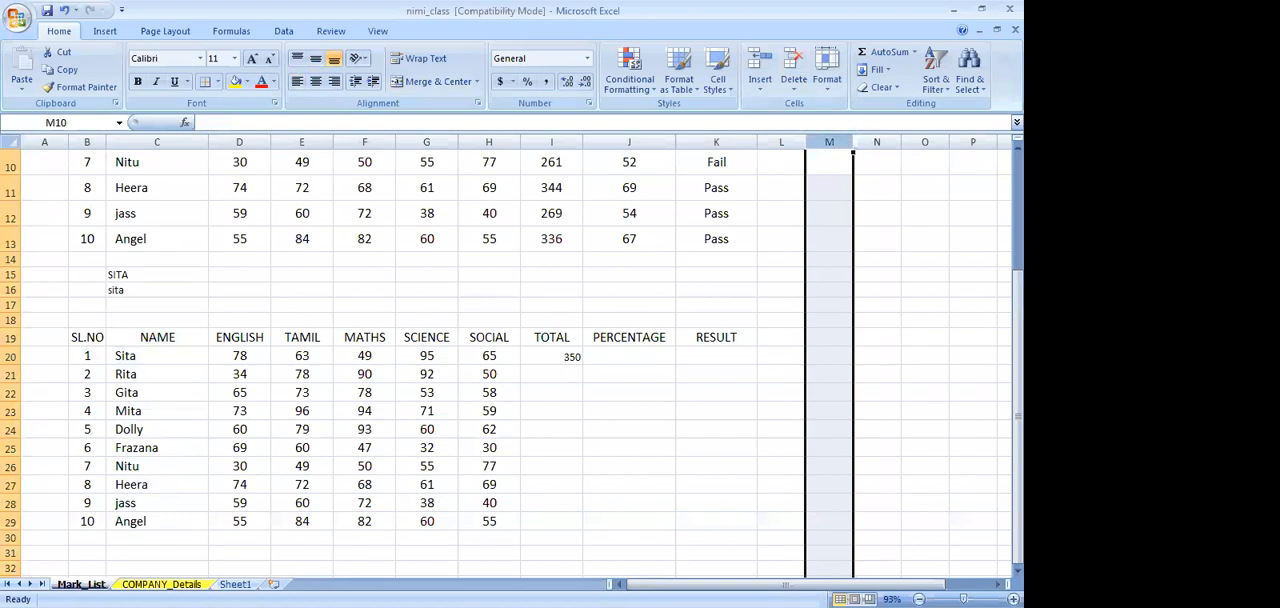
left_click(11, 304)
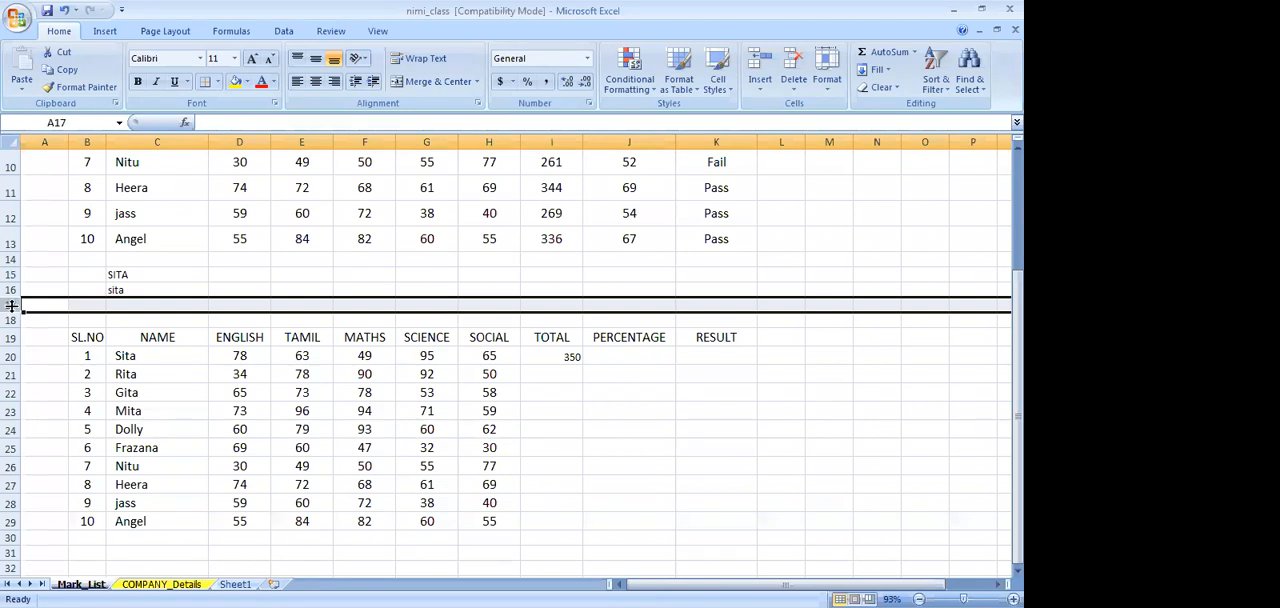
left_click(227, 355)
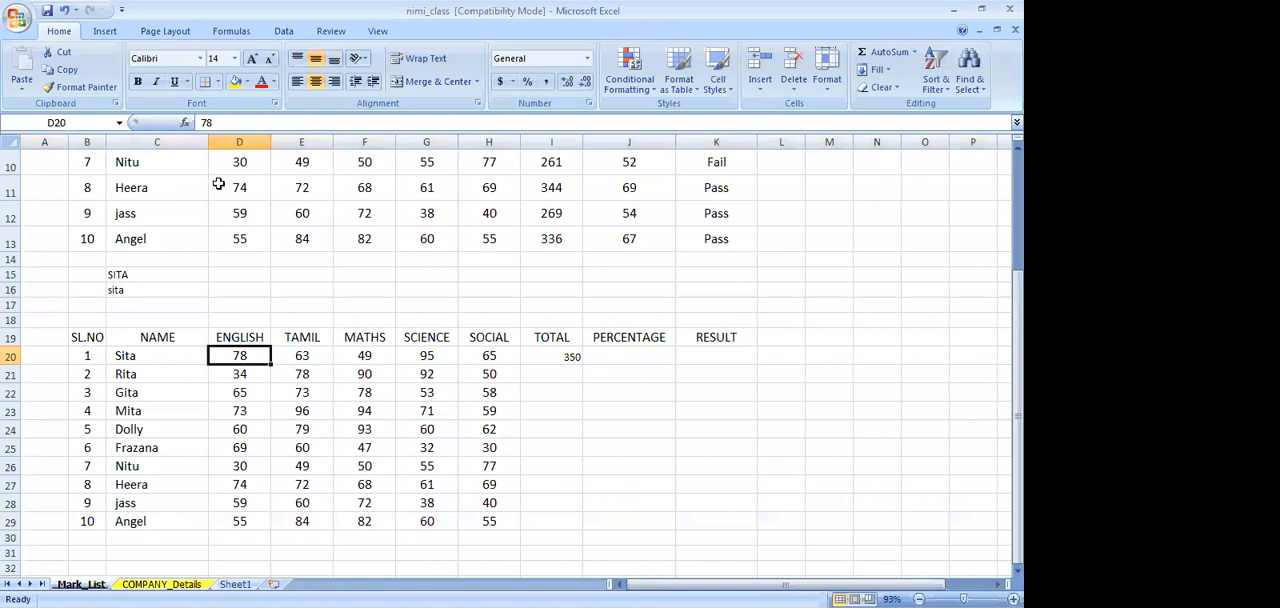
left_click(792, 537)
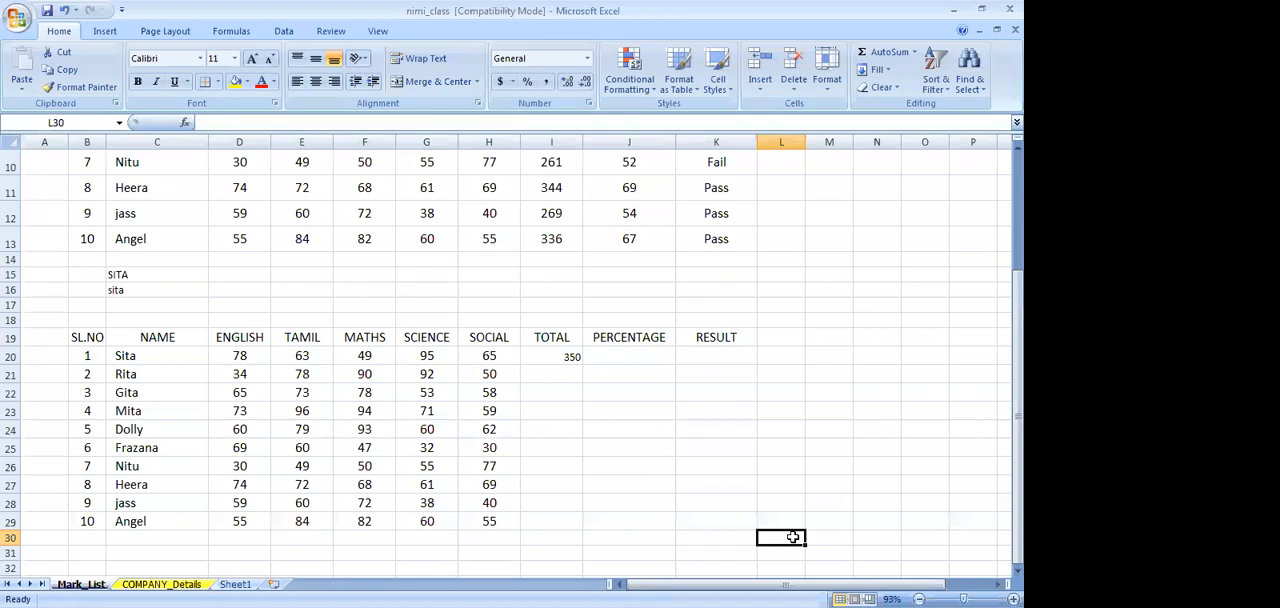
Clear the total in I20 and replace it with the addition formula =D20+E20+F20+G20+H20
left_click(546, 357)
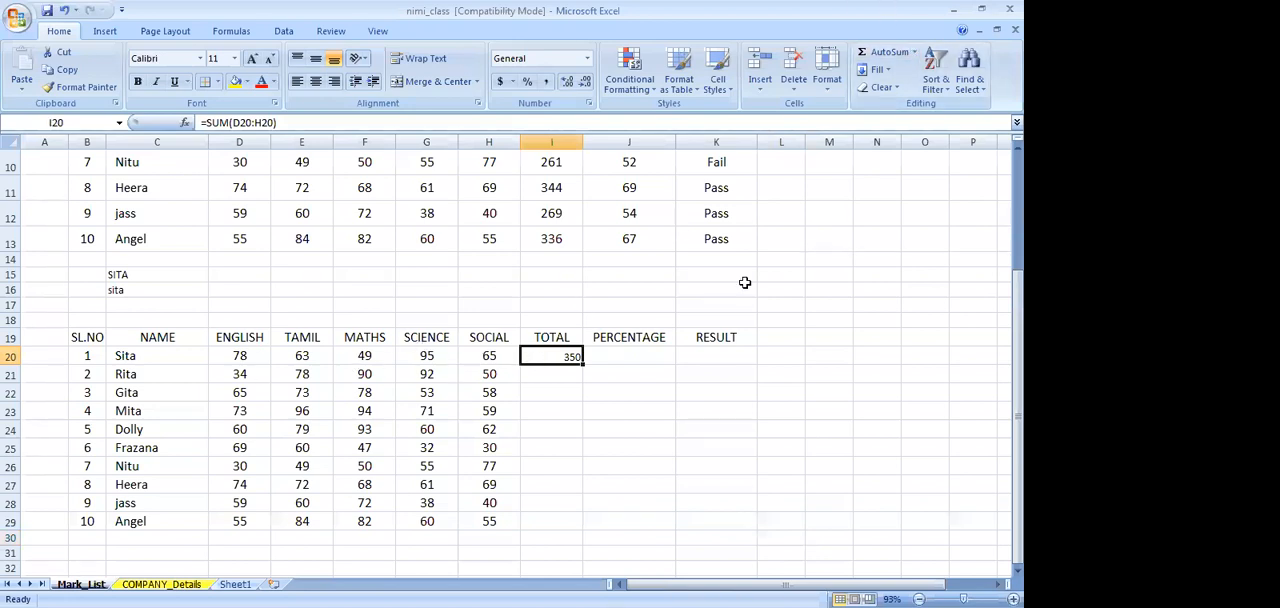
key("Delete")
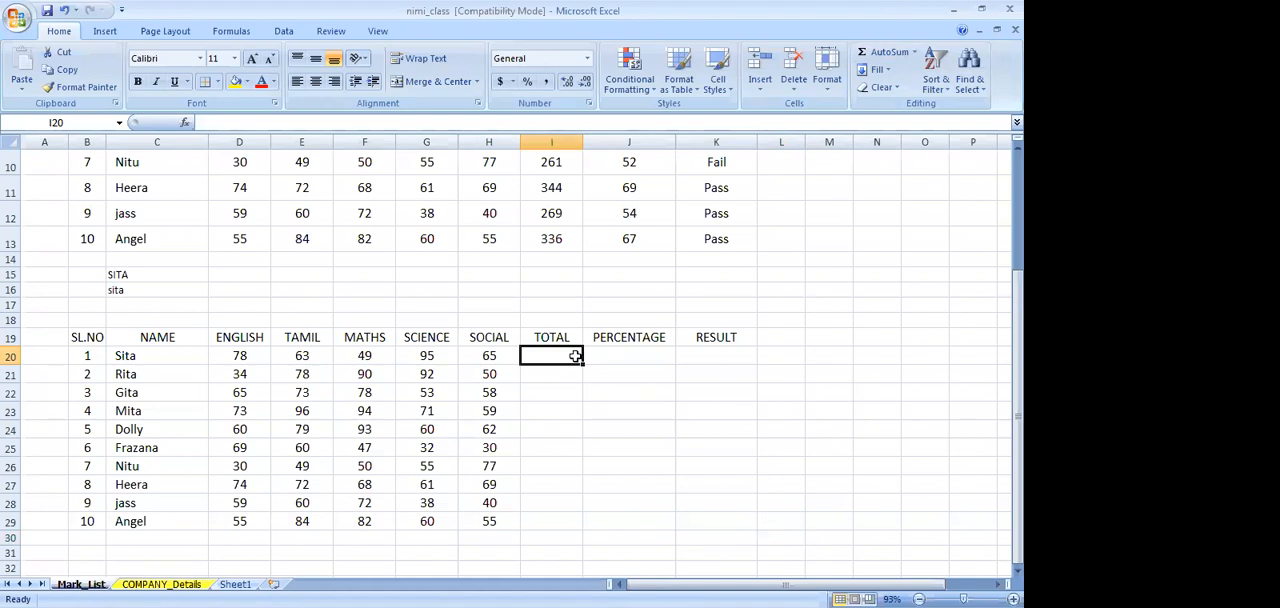
type("=")
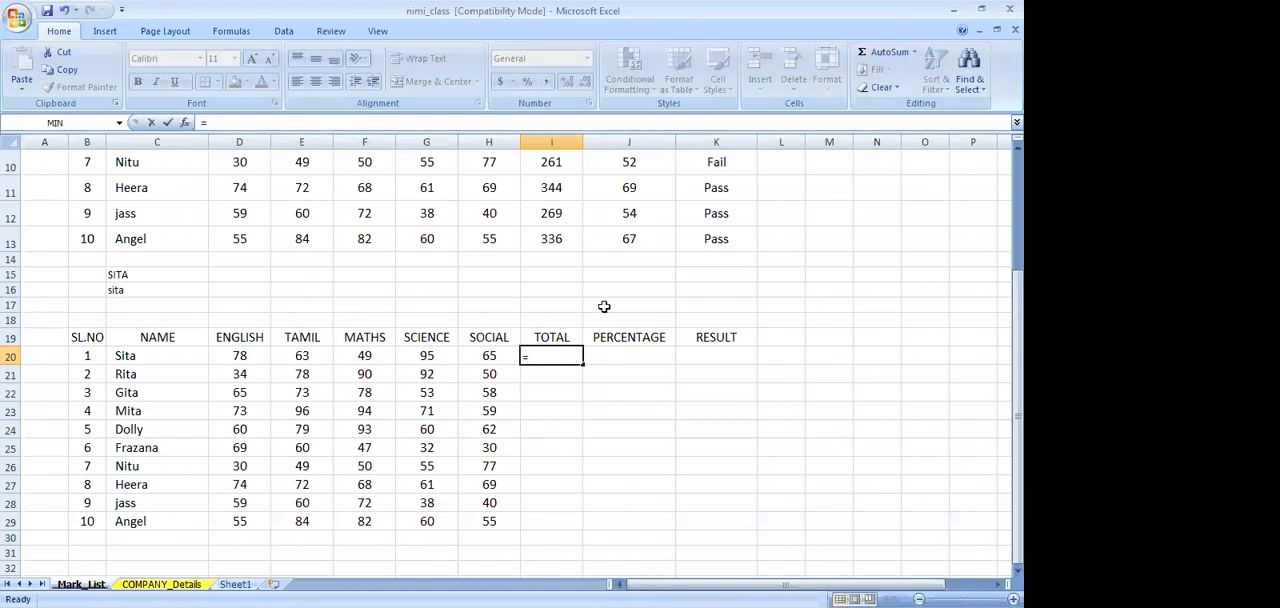
left_click(248, 357)
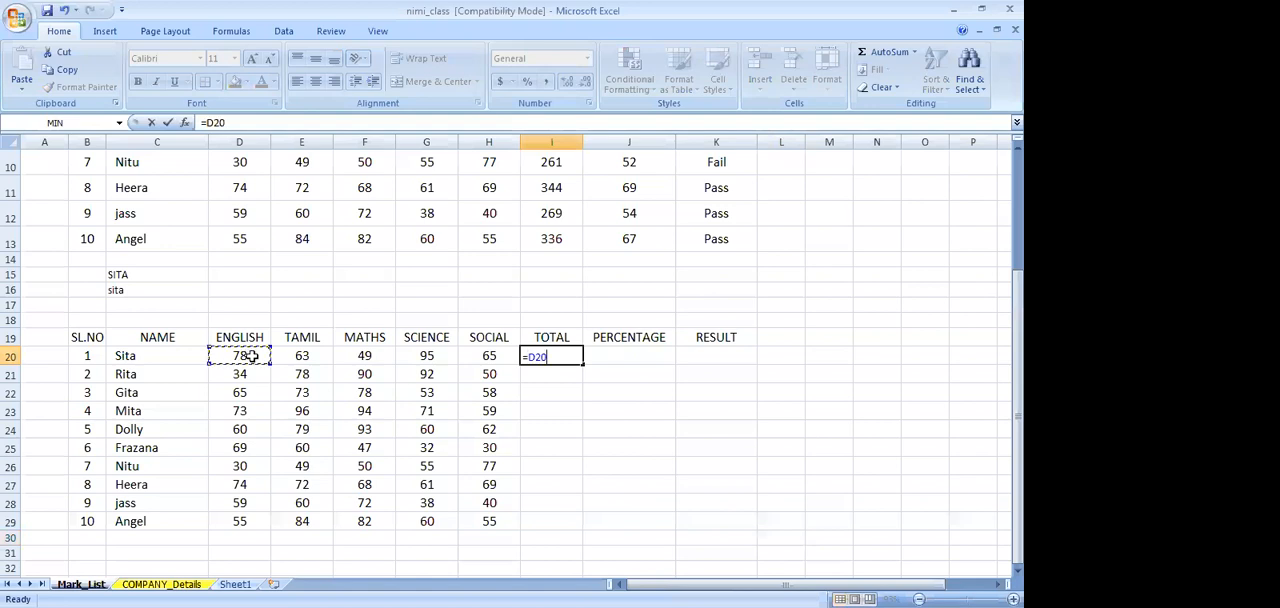
type("+")
left_click(302, 356)
type("+")
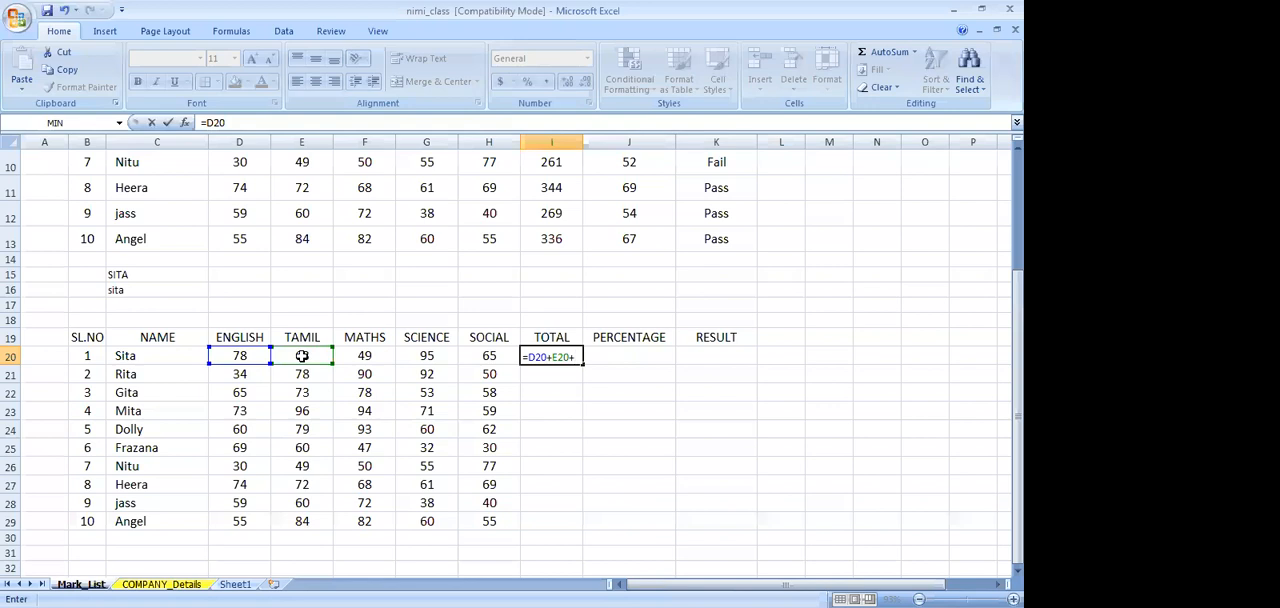
left_click(355, 360)
type("+")
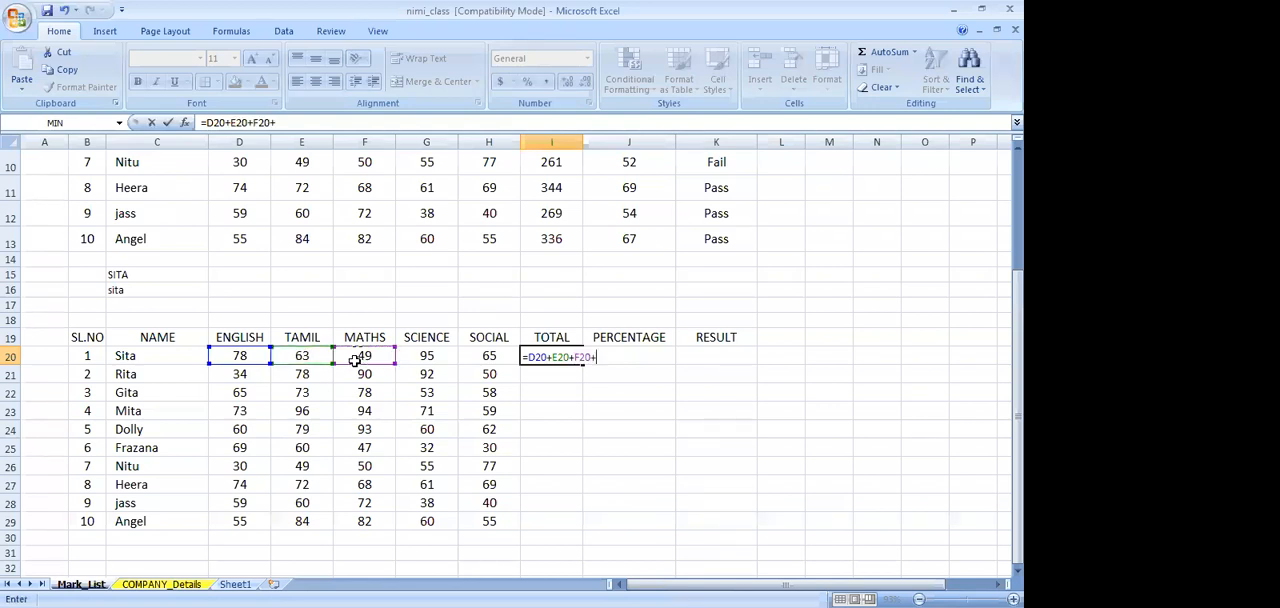
left_click(424, 359)
type("+")
left_click(486, 357)
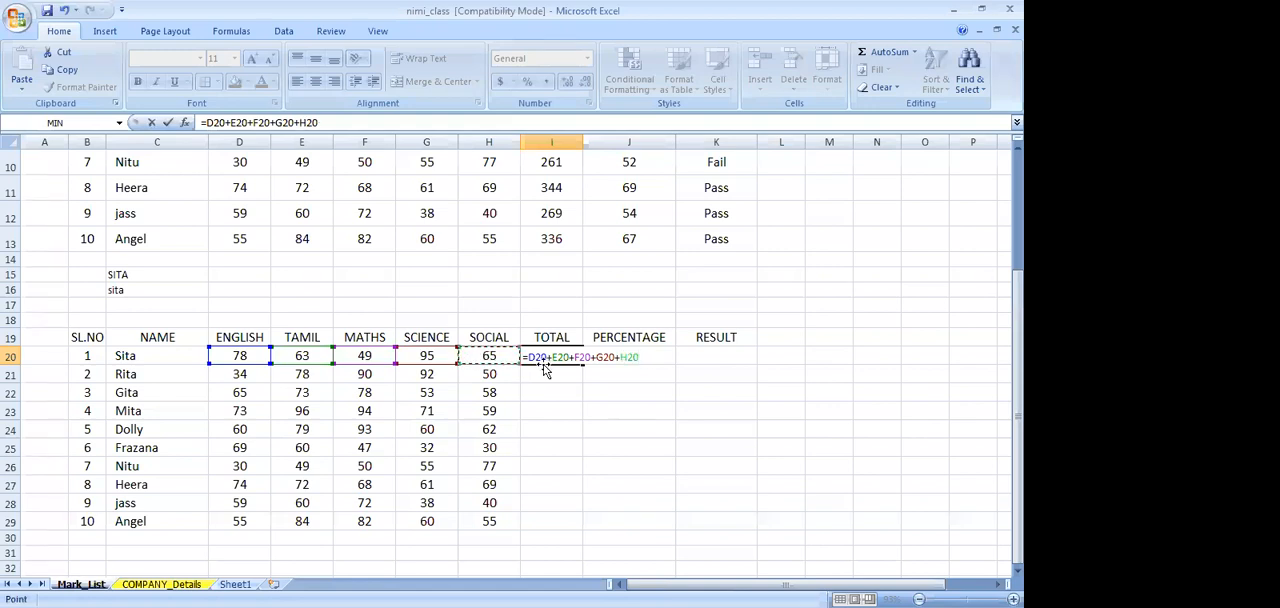
key("Return")
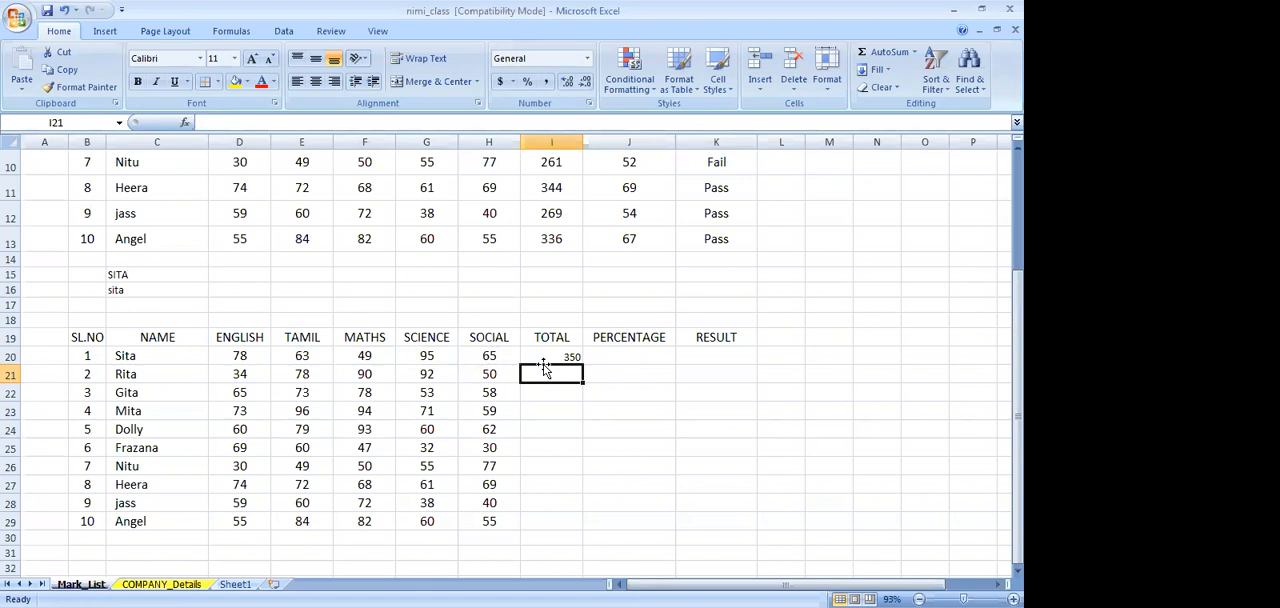
Fill the total formula from I20 down to I29 and center the totals horizontally
left_click(563, 357)
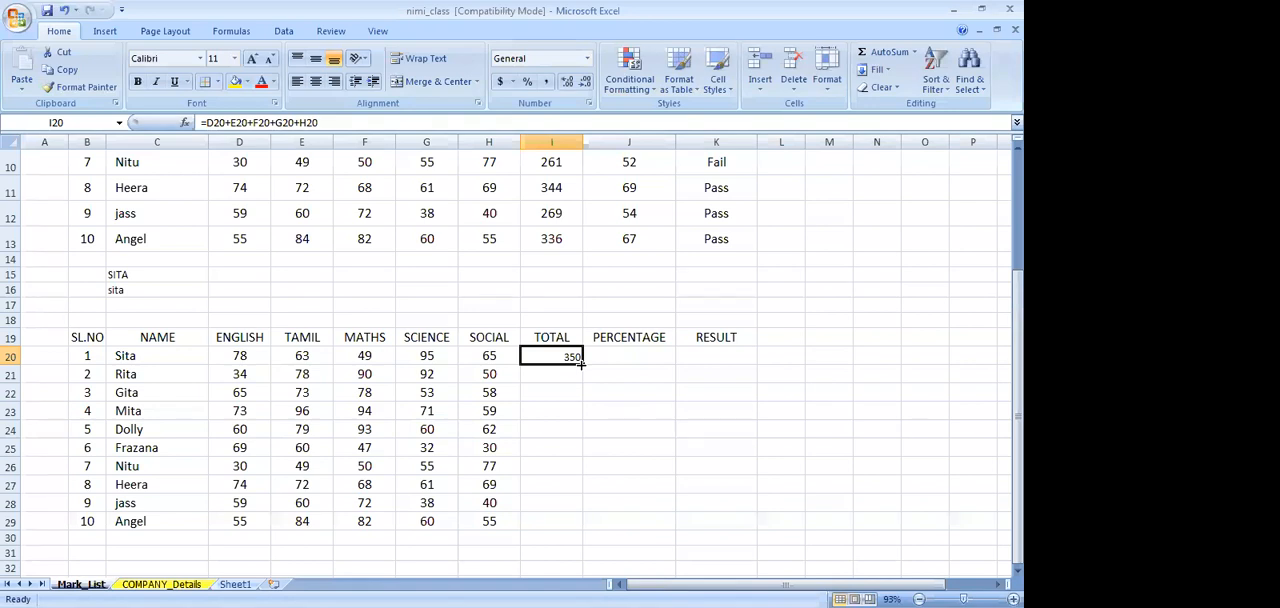
left_click_drag(582, 365, 577, 523)
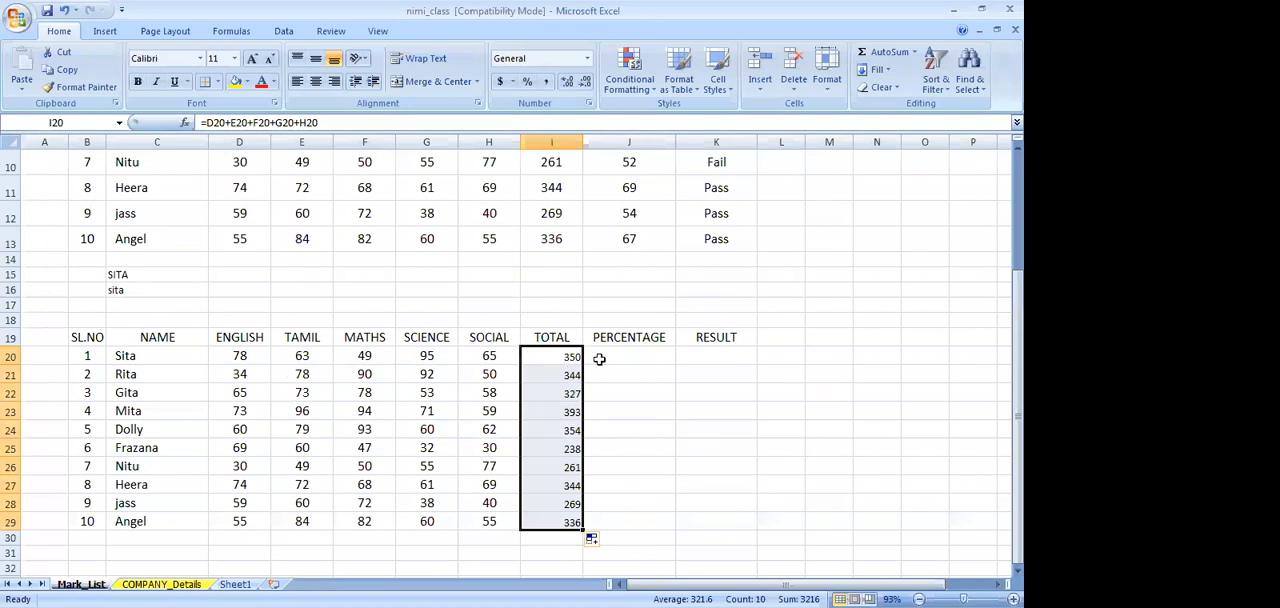
left_click_drag(560, 358, 570, 522)
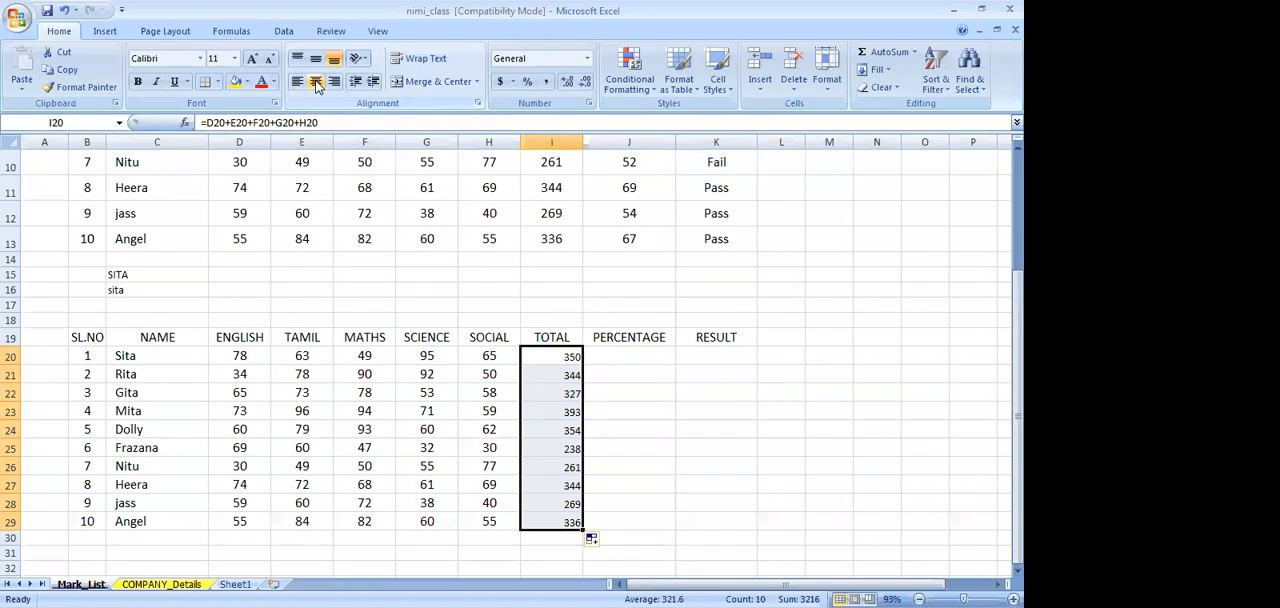
left_click(315, 81)
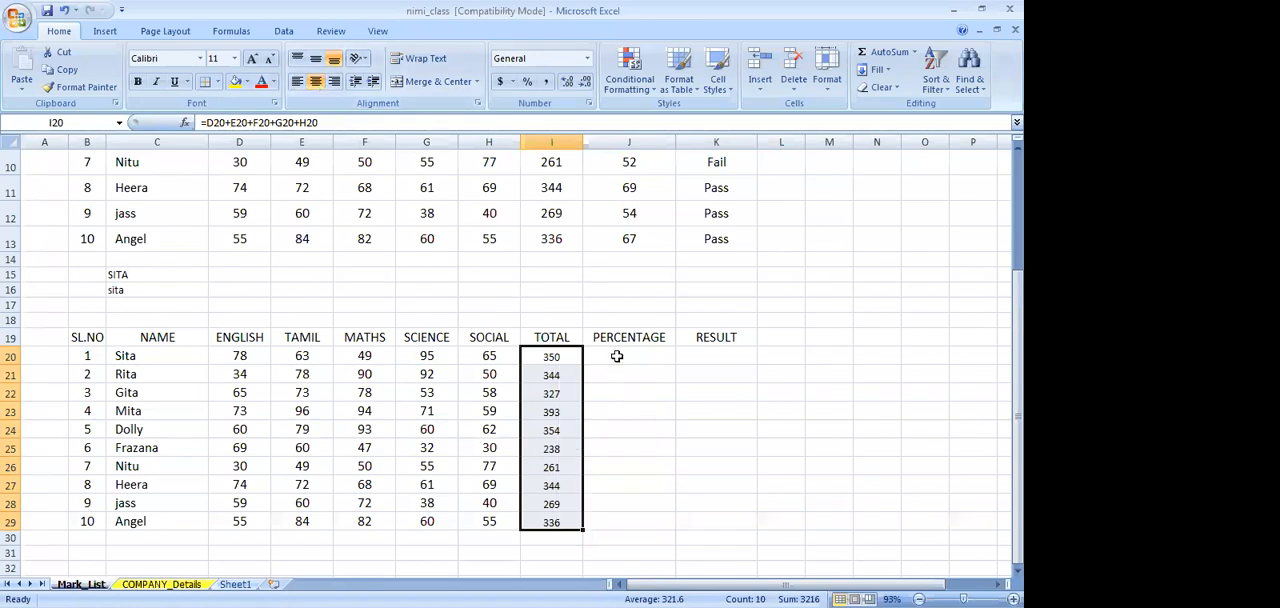
Calculate the first student's percentage in J20 with =I20/5 and fill the formula down to J29
left_click(617, 356)
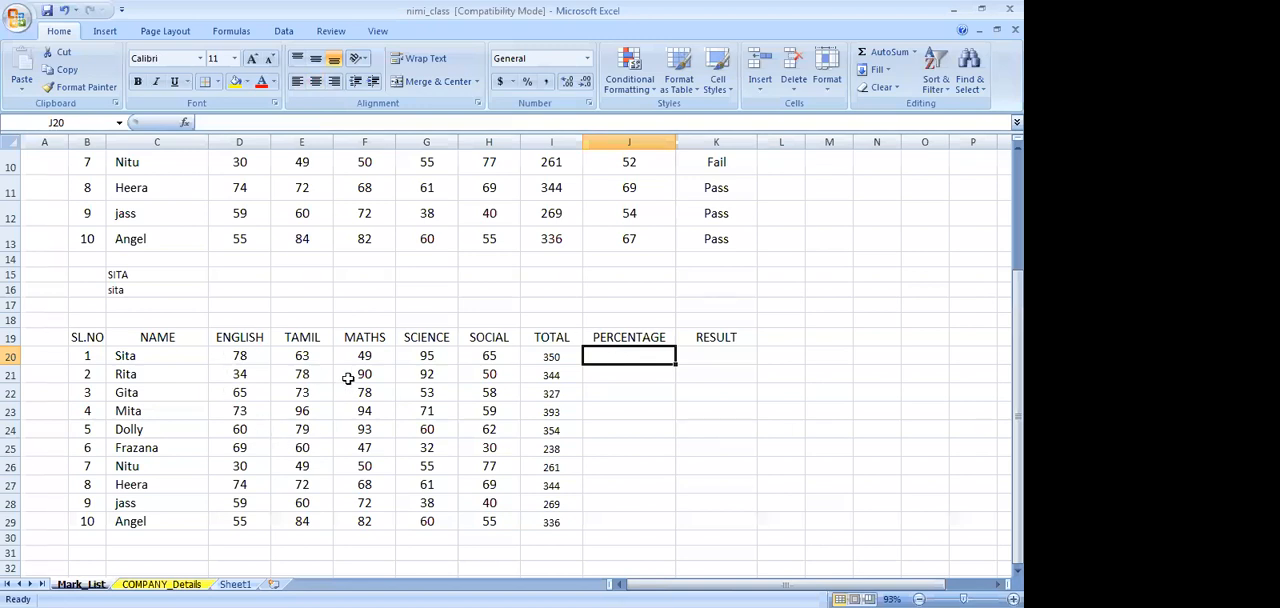
type("=")
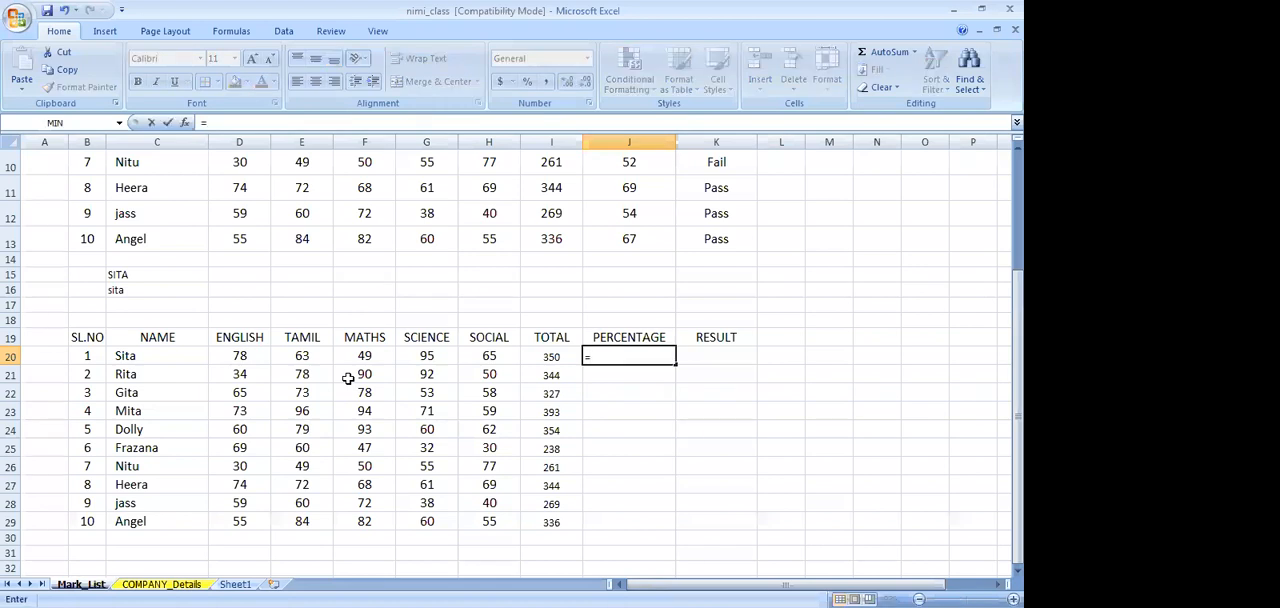
left_click(556, 360)
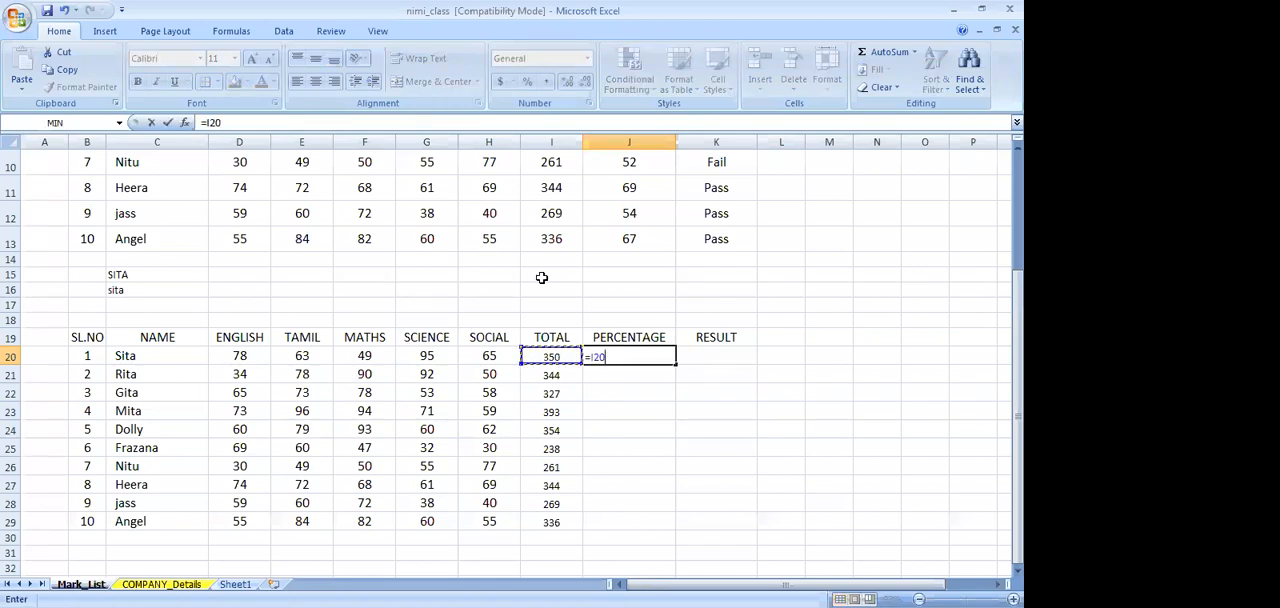
left_click(233, 124)
type("/5")
key("Return")
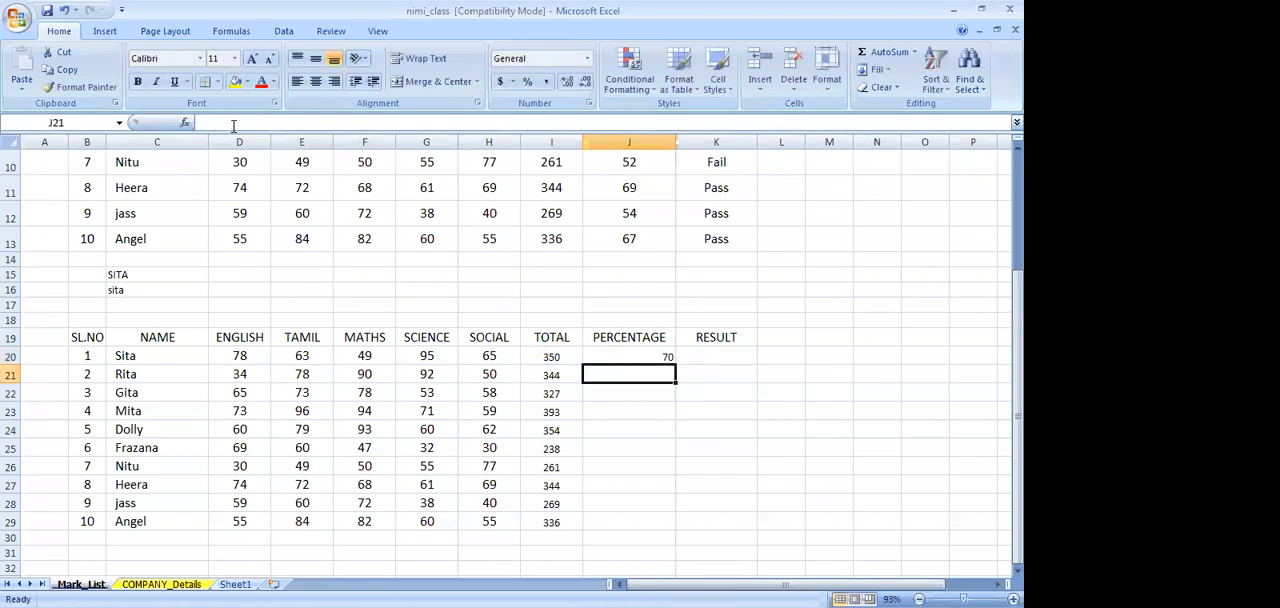
left_click(609, 359)
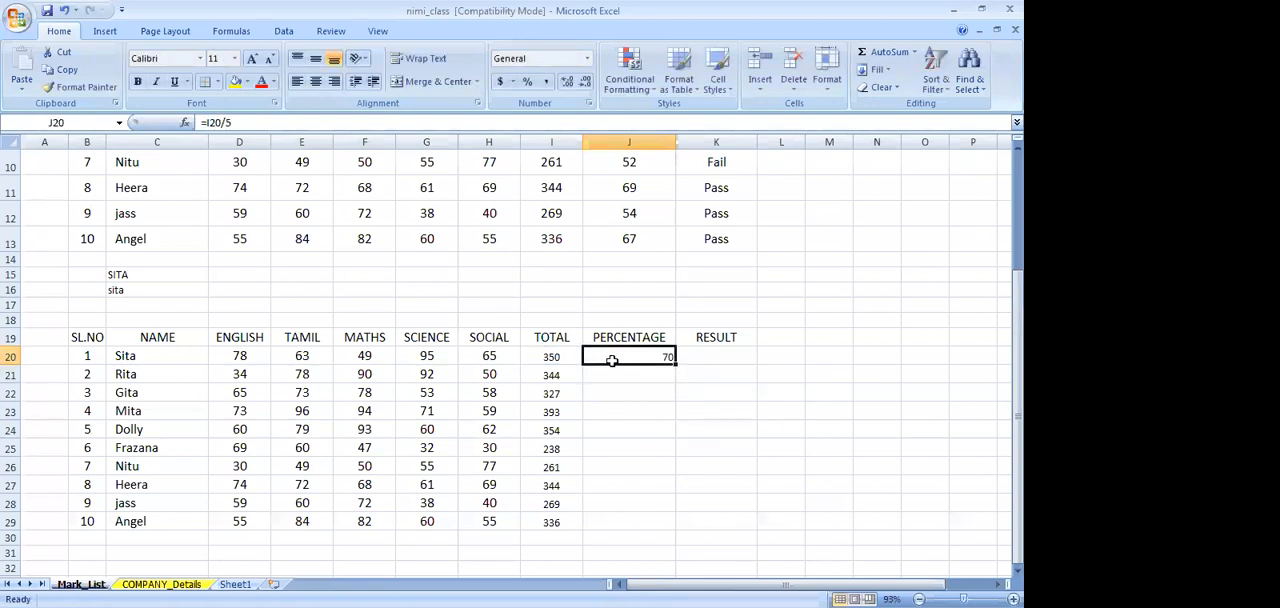
left_click_drag(677, 359, 676, 531)
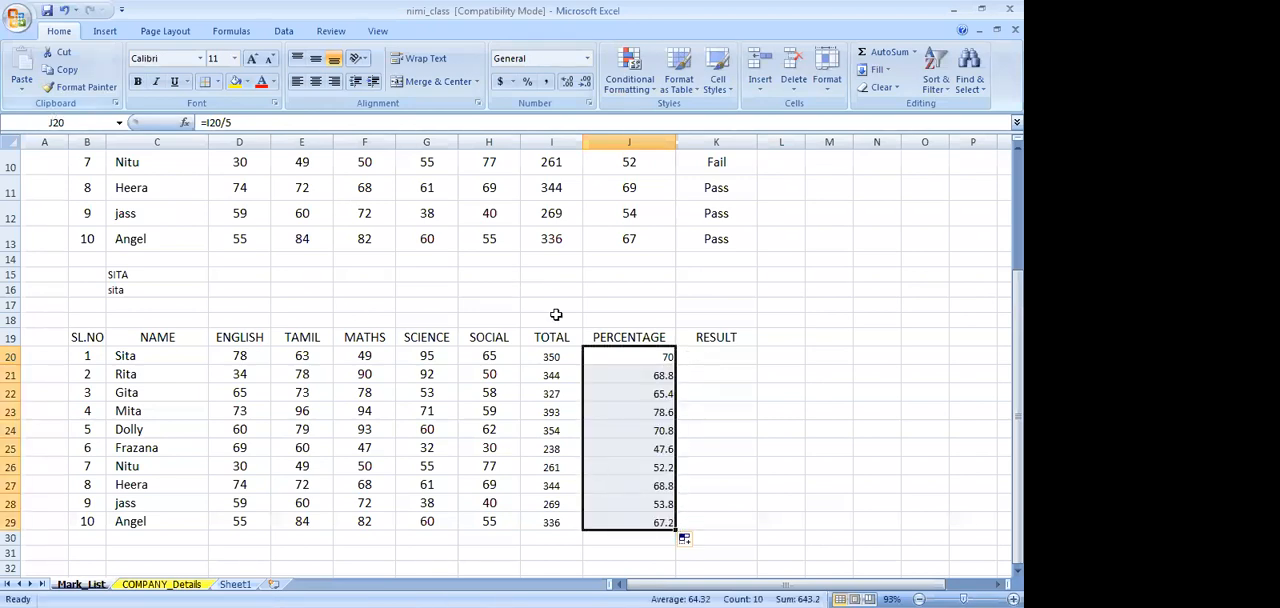
Format the percentages in J20:J29 as Number with 0 decimal places
right_click(620, 376)
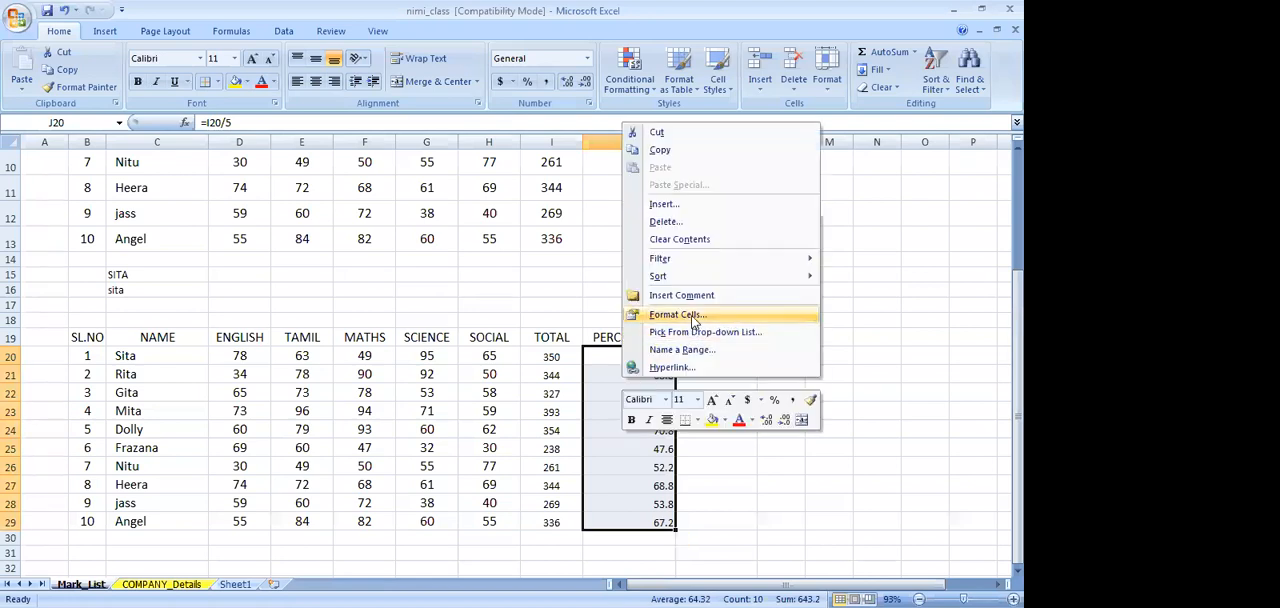
left_click(690, 315)
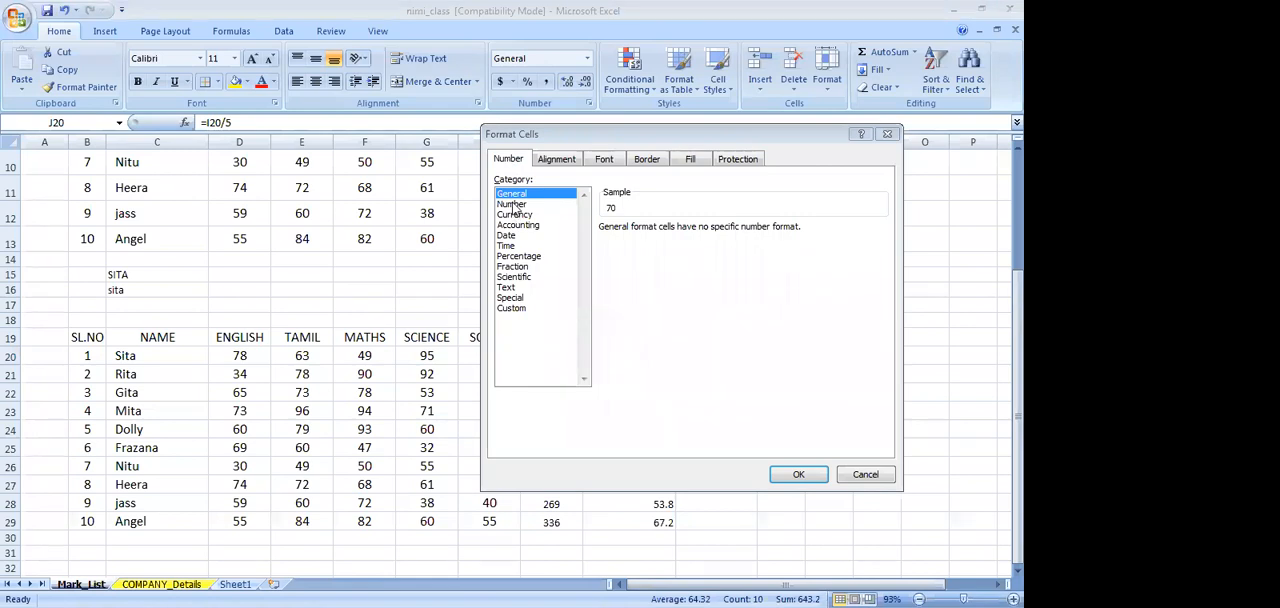
left_click(513, 205)
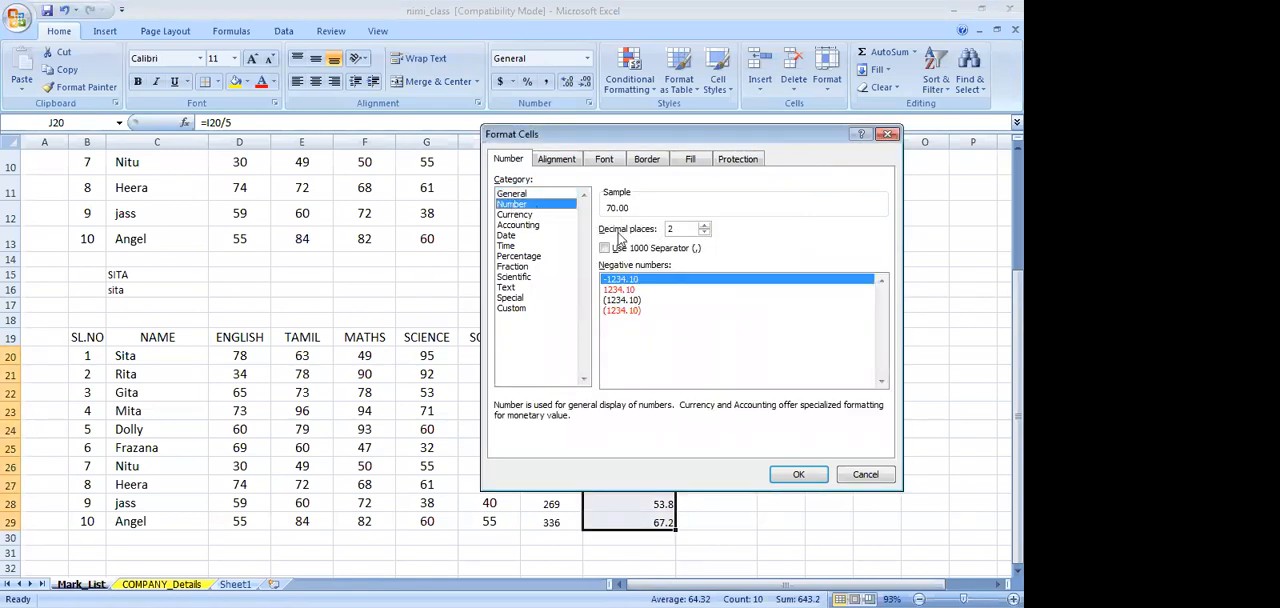
left_click(704, 233)
left_click(704, 233)
left_click(800, 474)
Make the percentages in J20:J29 bold and center them both vertically and horizontally
left_click_drag(667, 362, 665, 515)
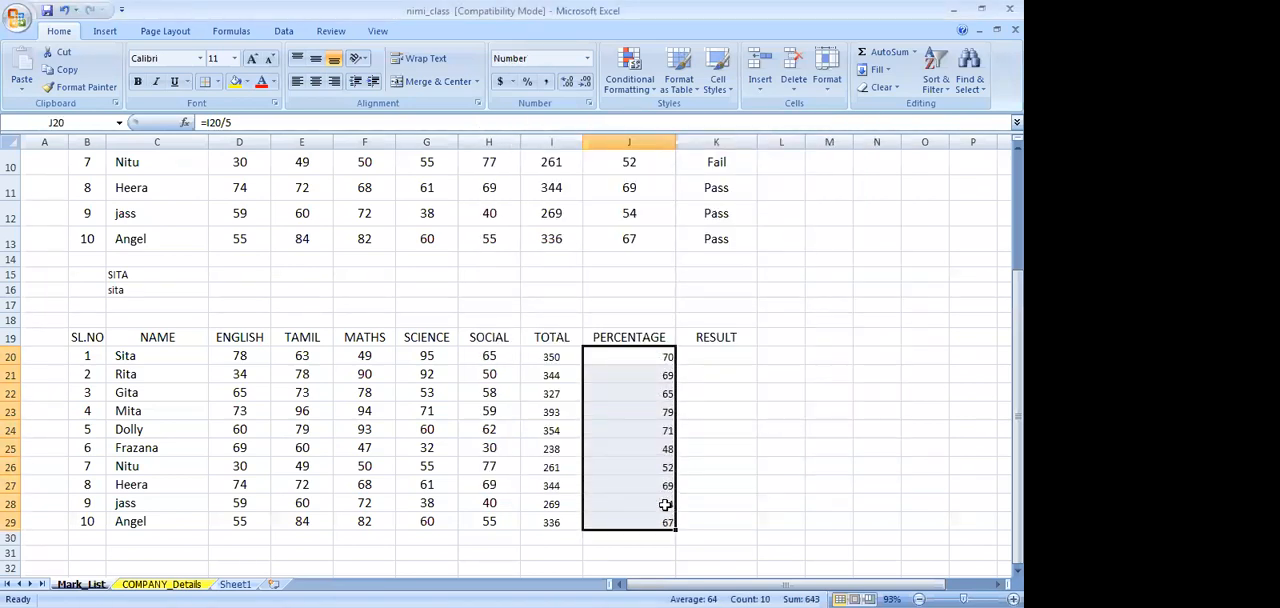
key("ctrl+b")
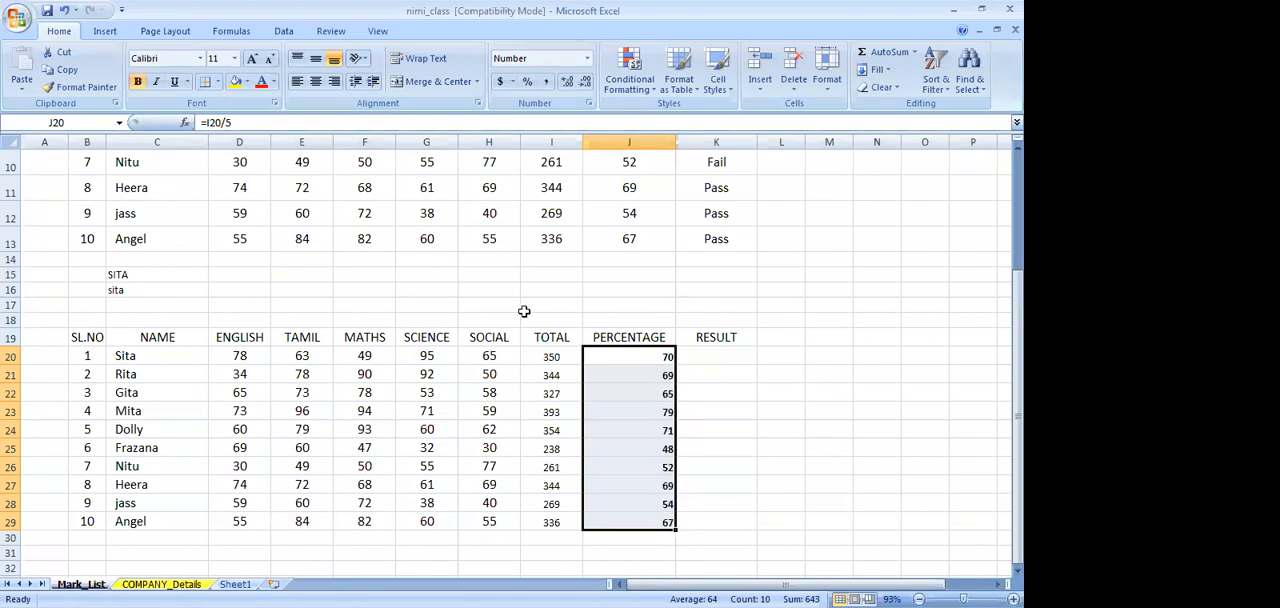
left_click(315, 58)
left_click(315, 82)
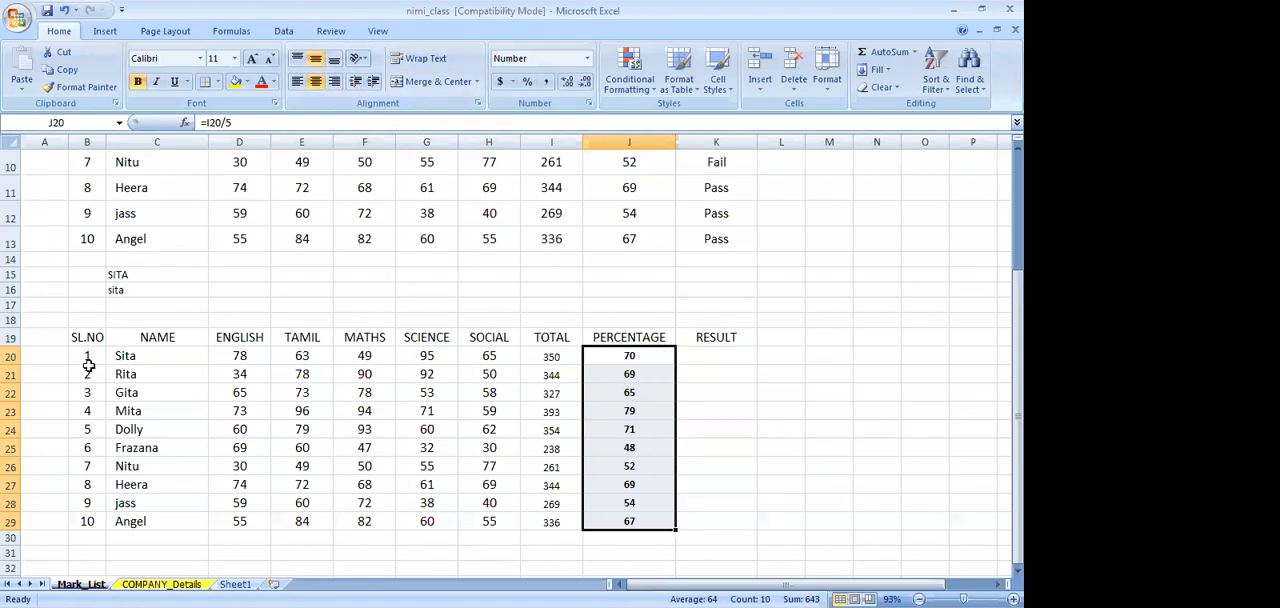
scroll(88, 366, "up", 1)
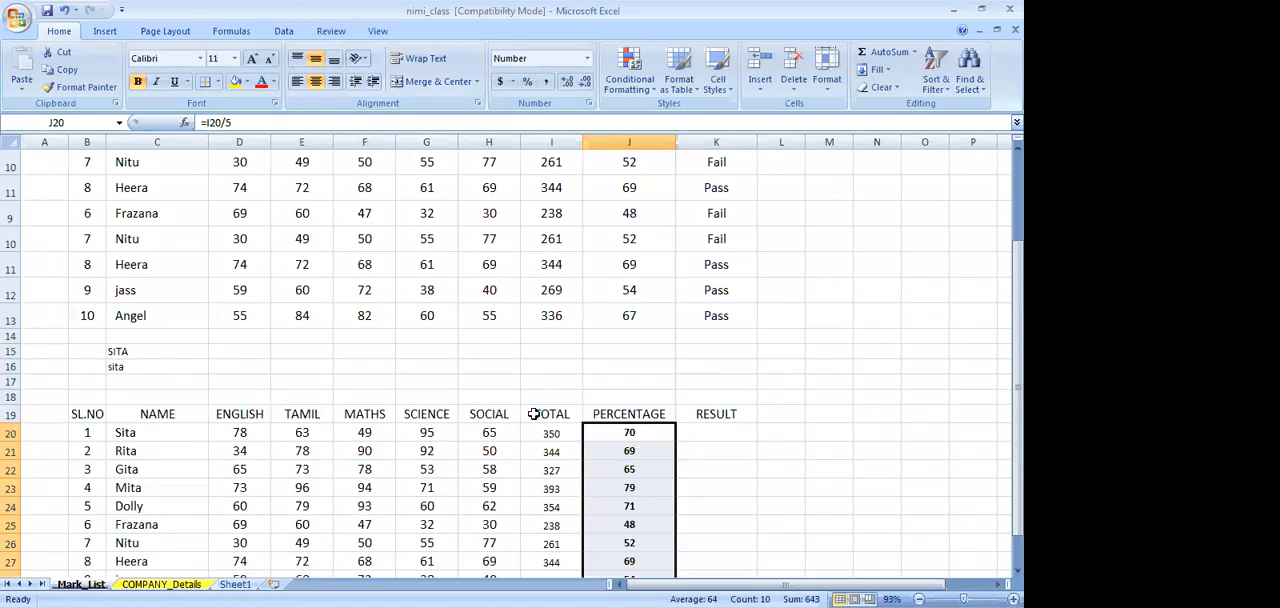
left_click(708, 432)
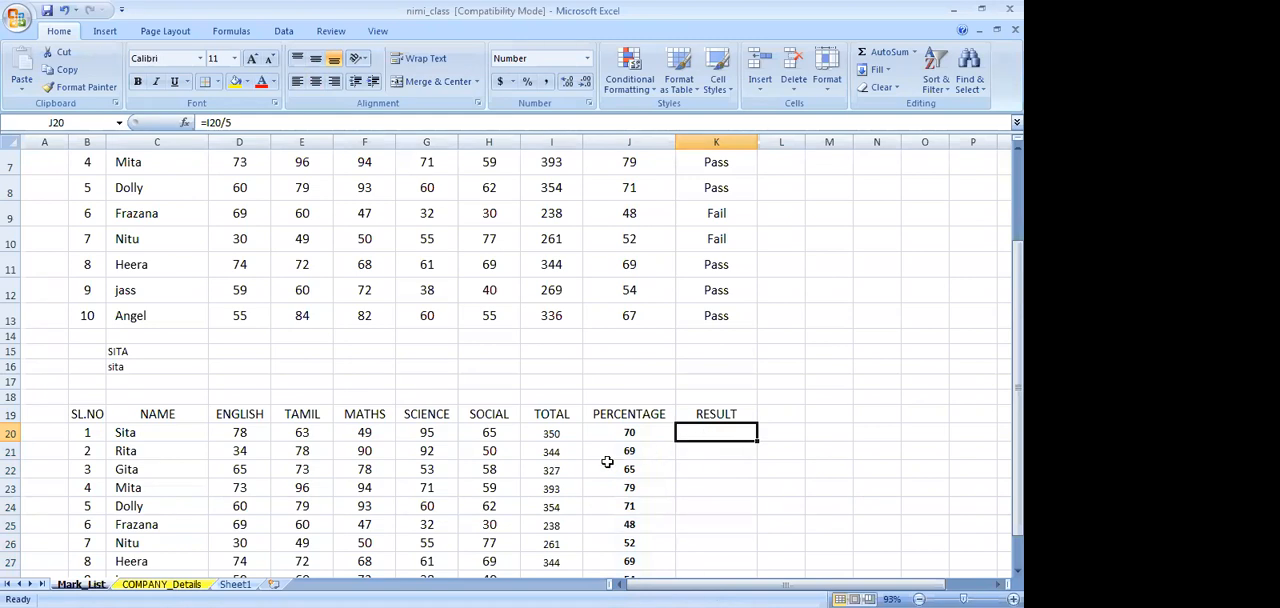
scroll(607, 461, "up", 1)
scroll(607, 461, "down", 2)
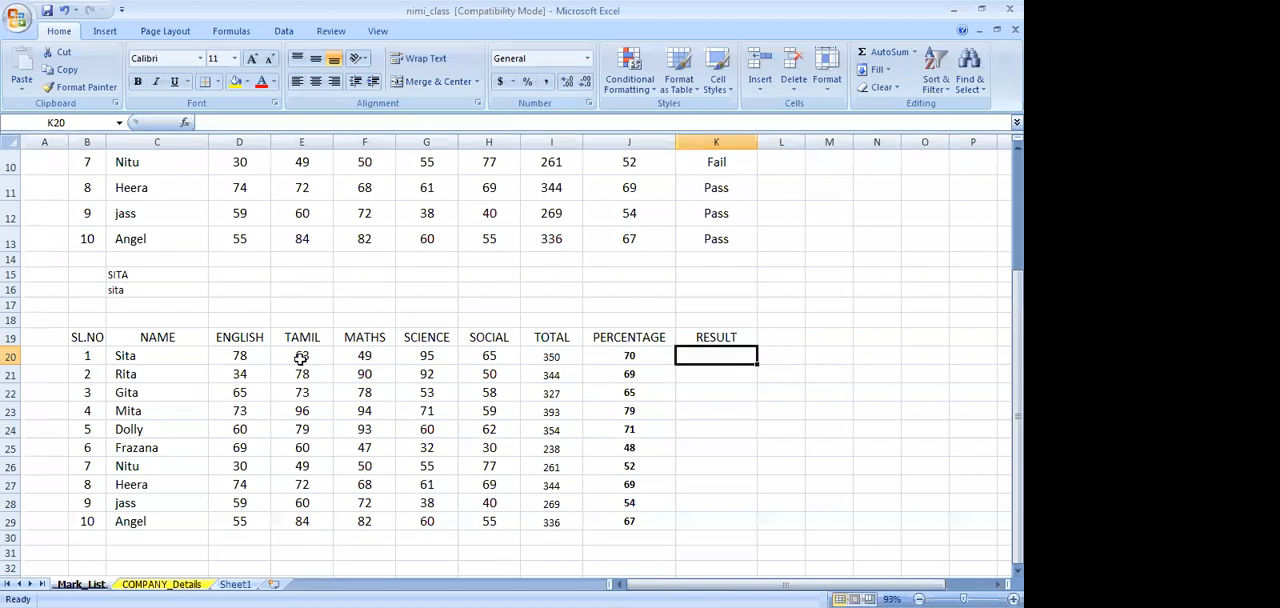
type("=")
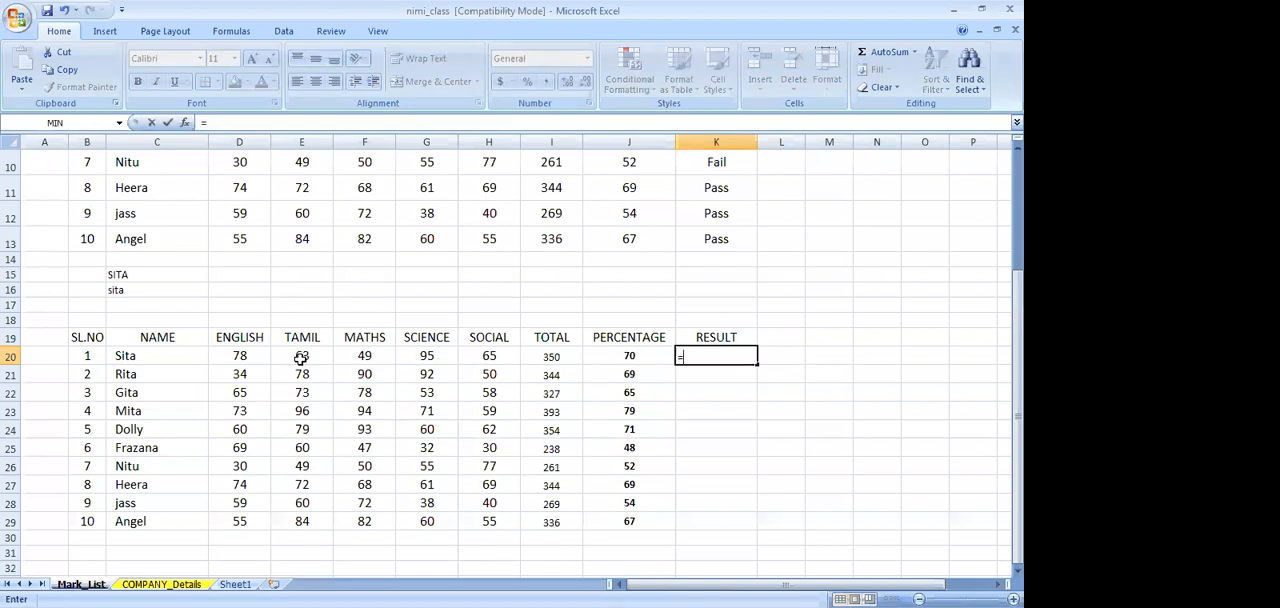
type("IF")
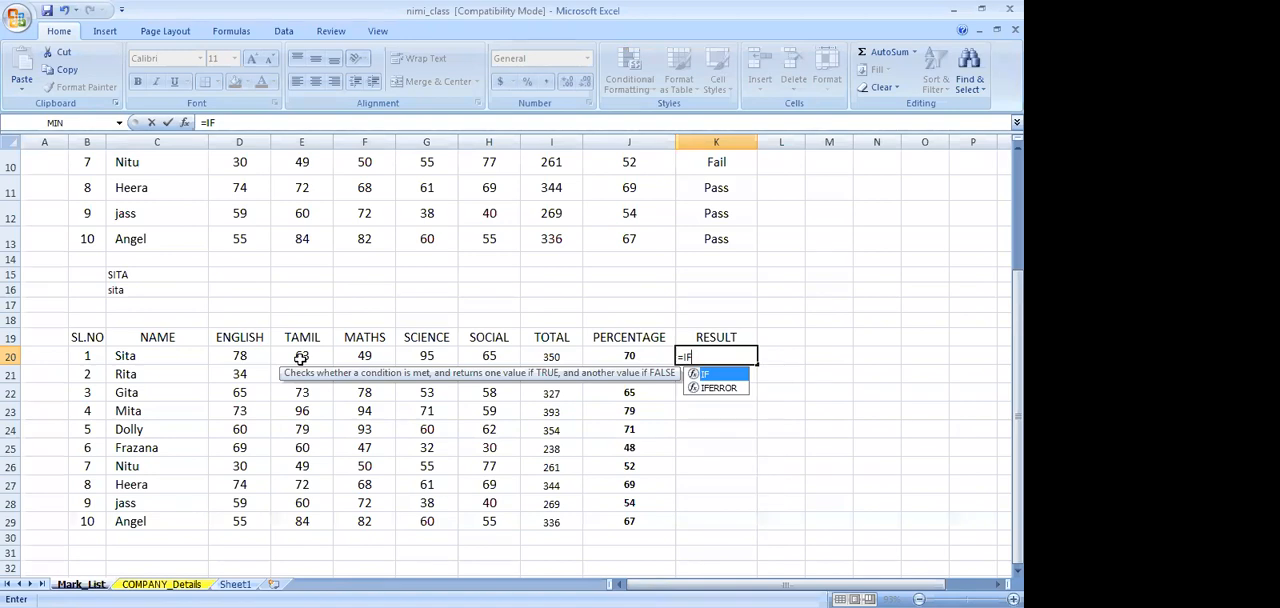
type("(")
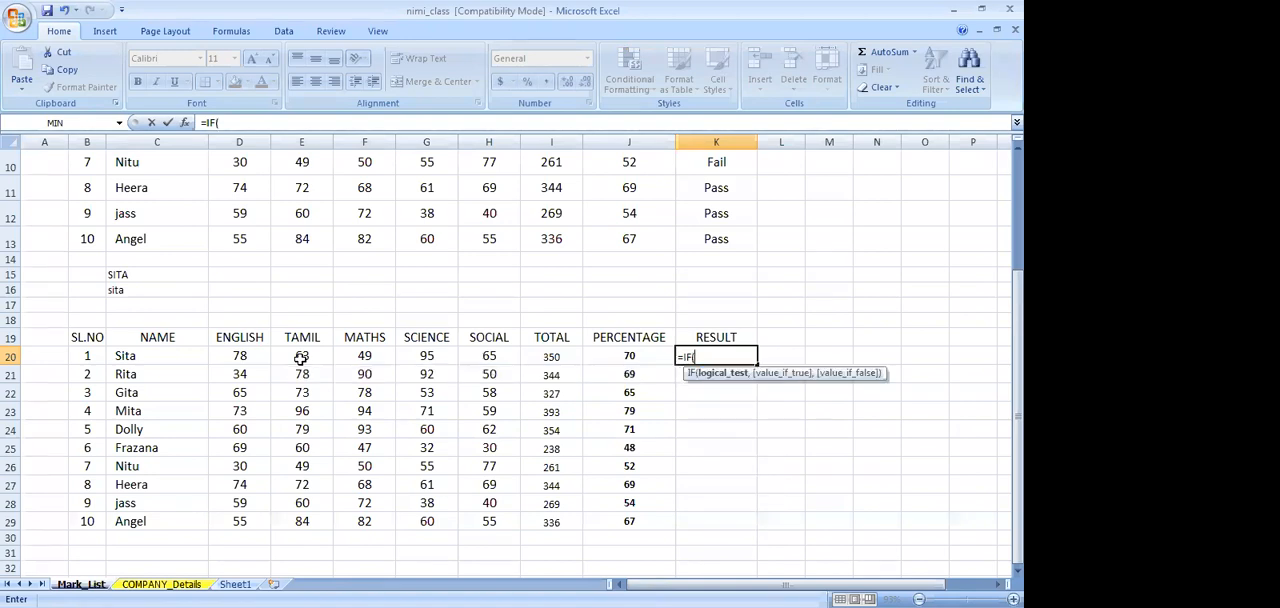
type("OR")
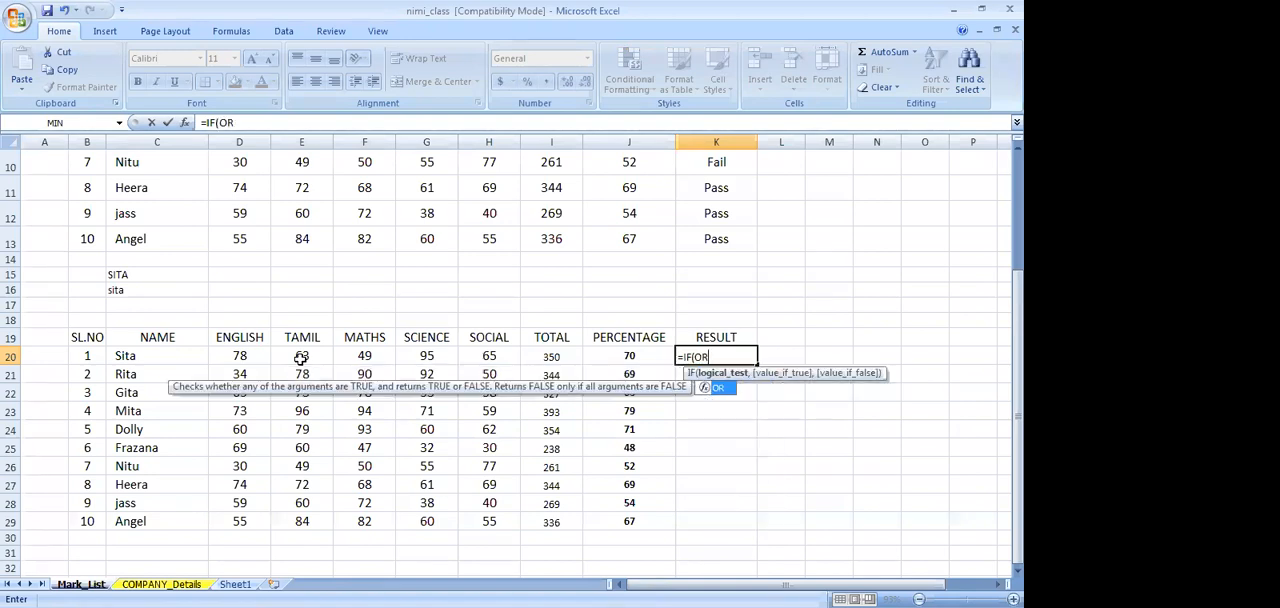
scroll(674, 263, "up", 3)
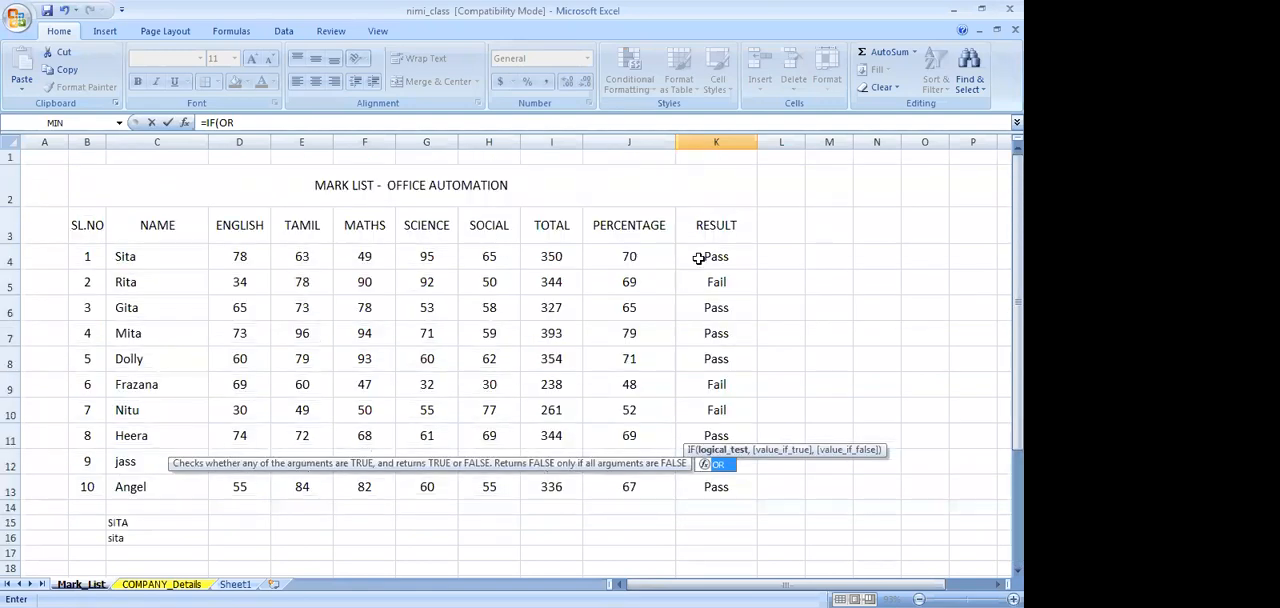
left_click(241, 122)
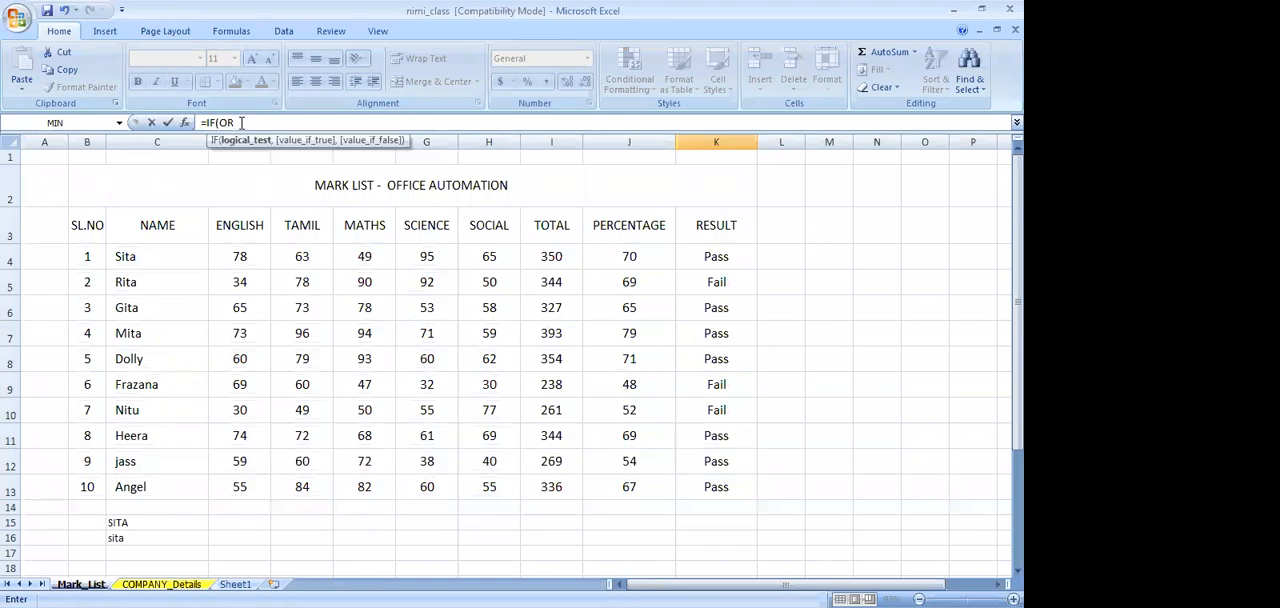
type("(")
scroll(241, 122, "down", 2)
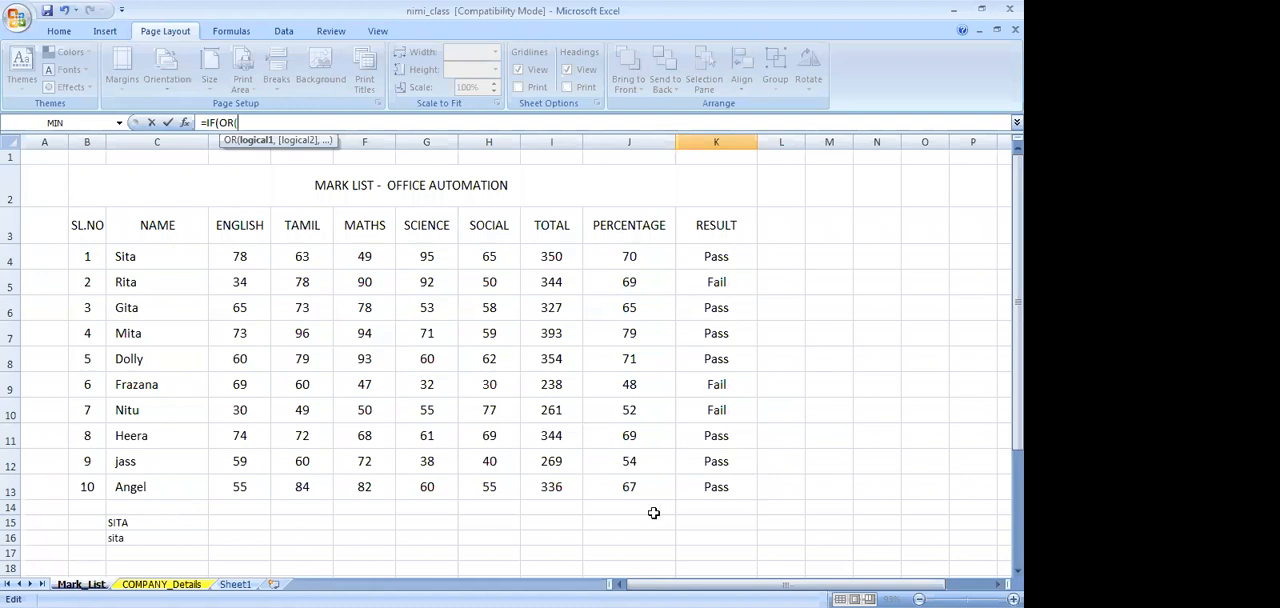
left_click(724, 256)
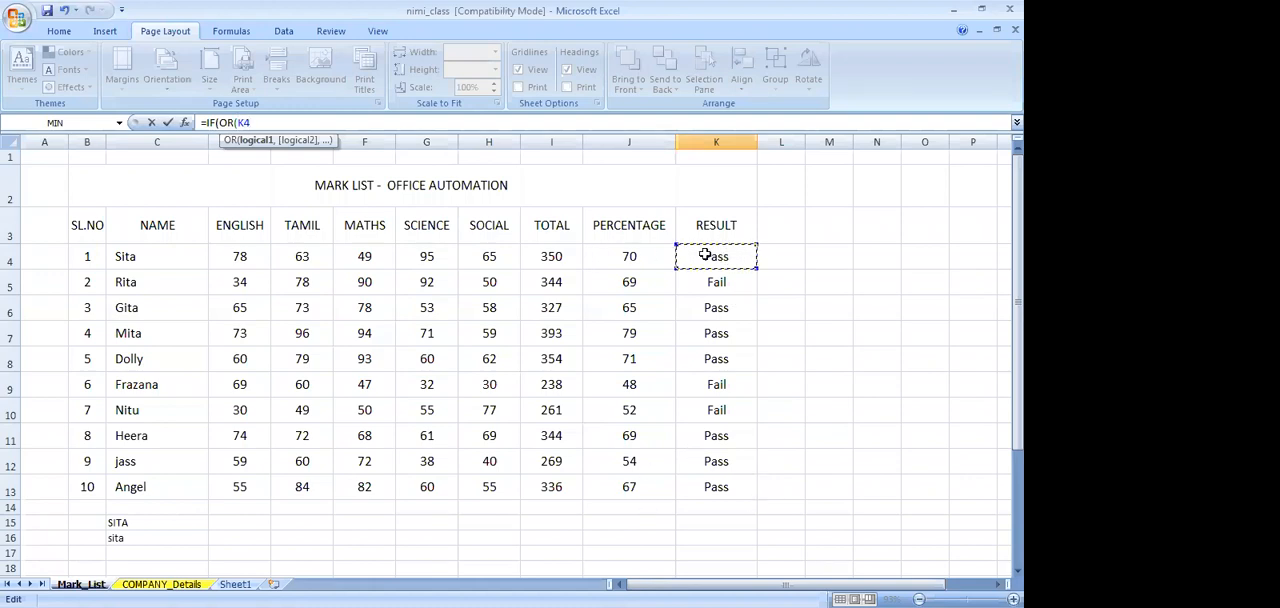
key("Escape")
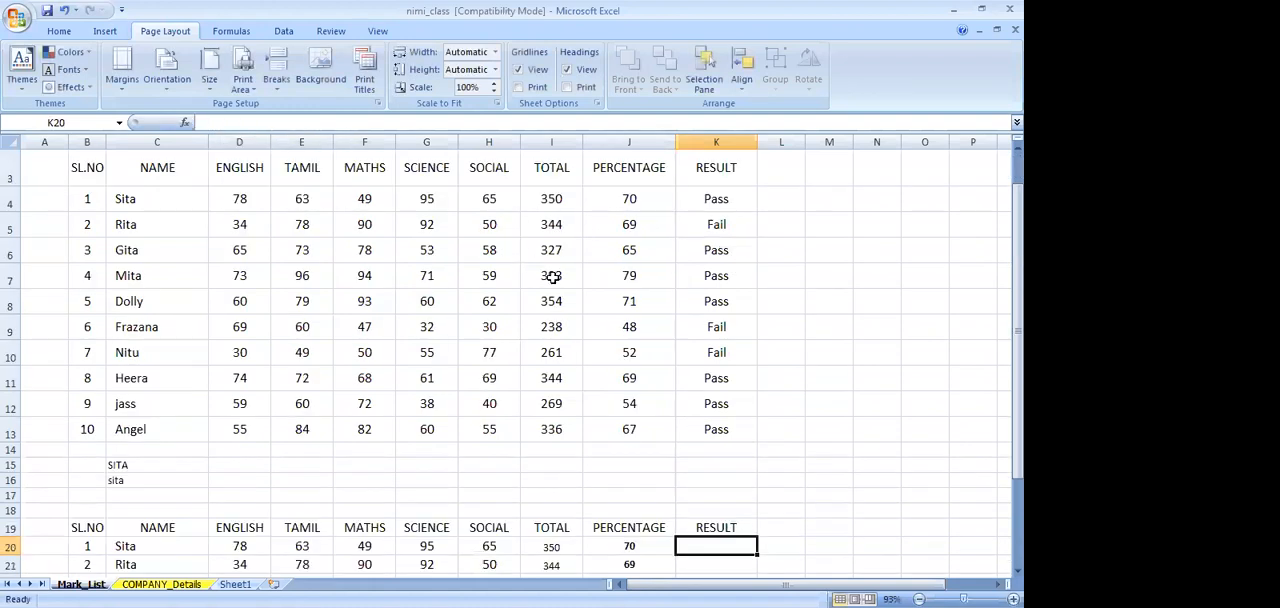
Check the result formula in K4 as a model, and start K20's formula with the English condition: =IF(OR(D20<=40,
left_click(734, 199)
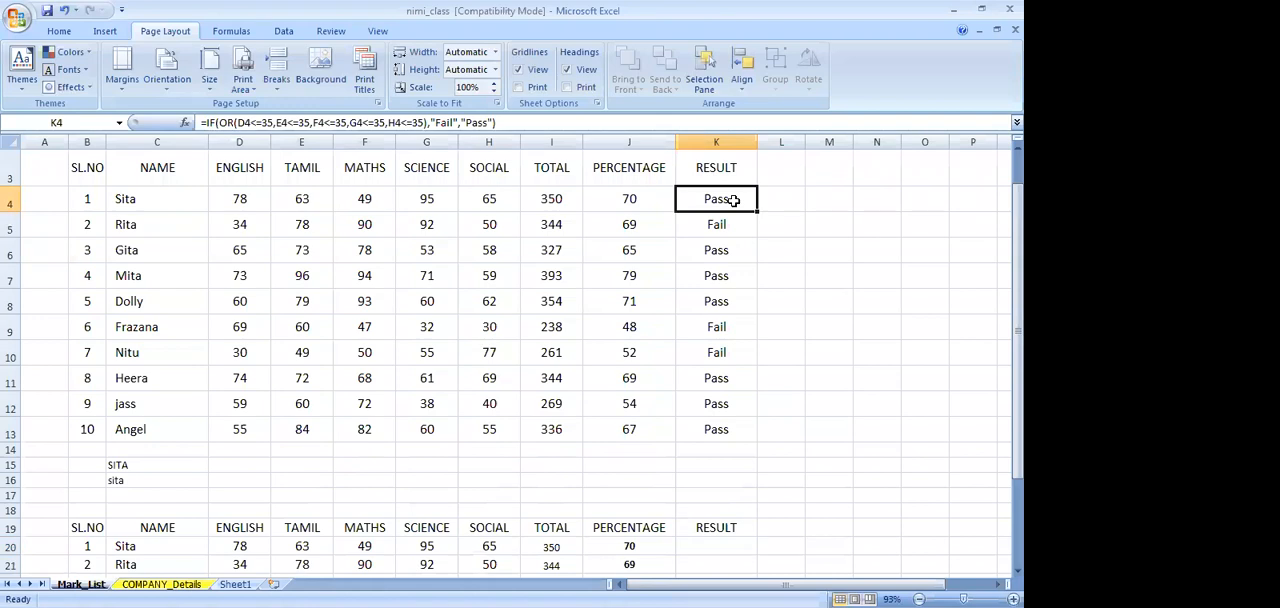
left_click(712, 543)
type("=IF")
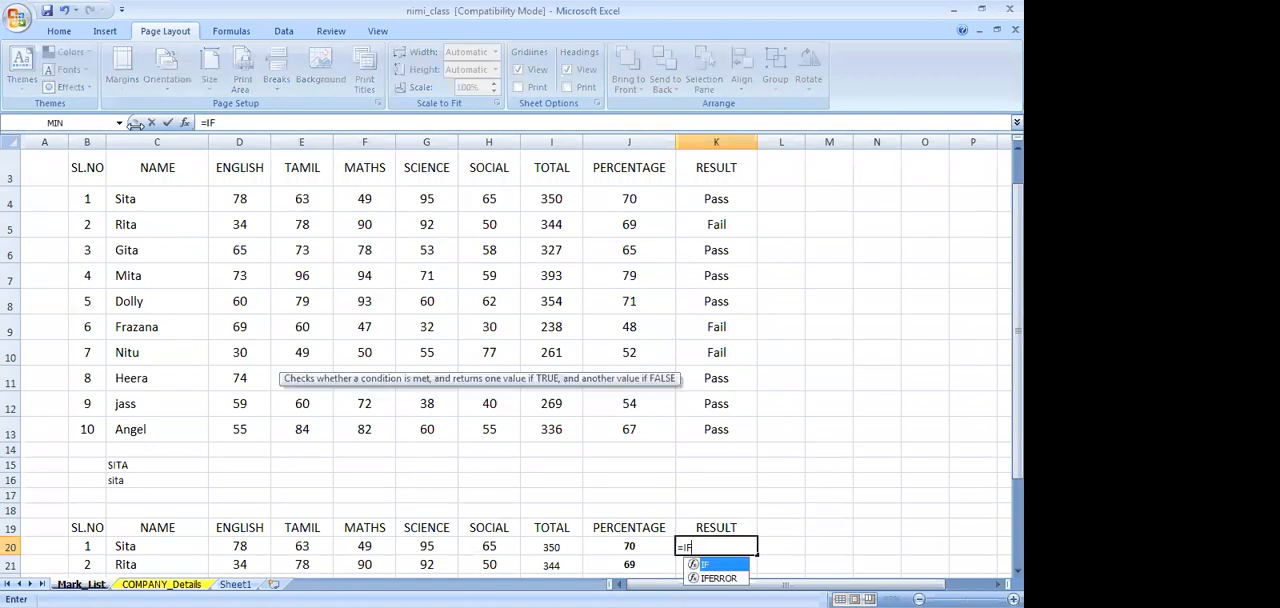
type("(O")
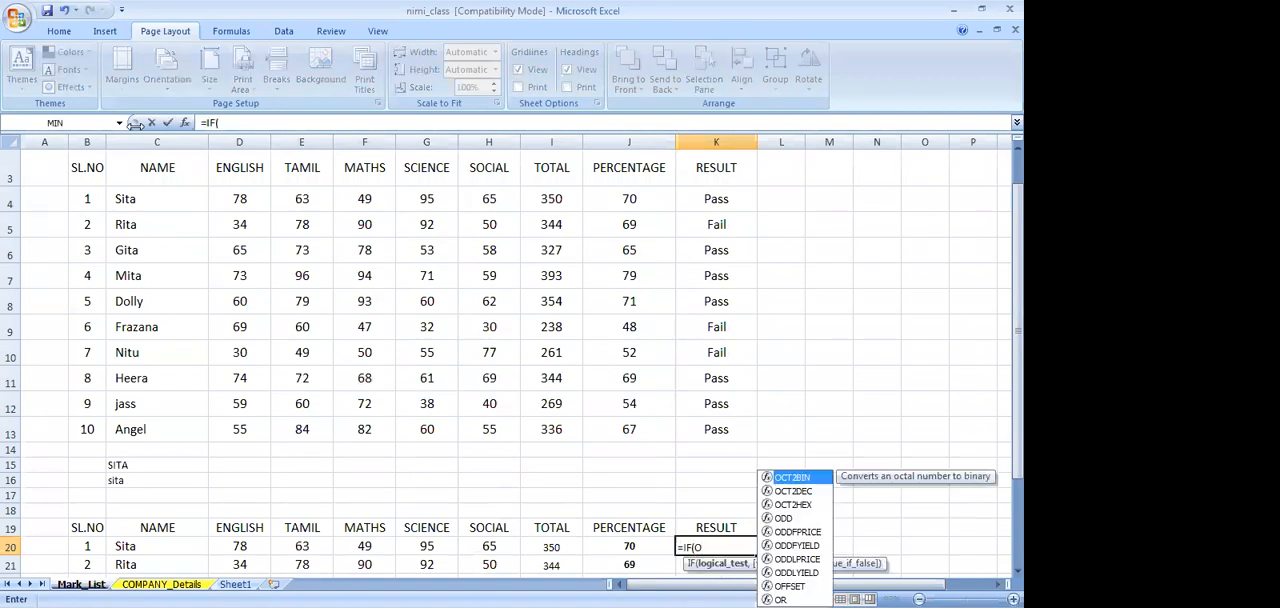
type("R")
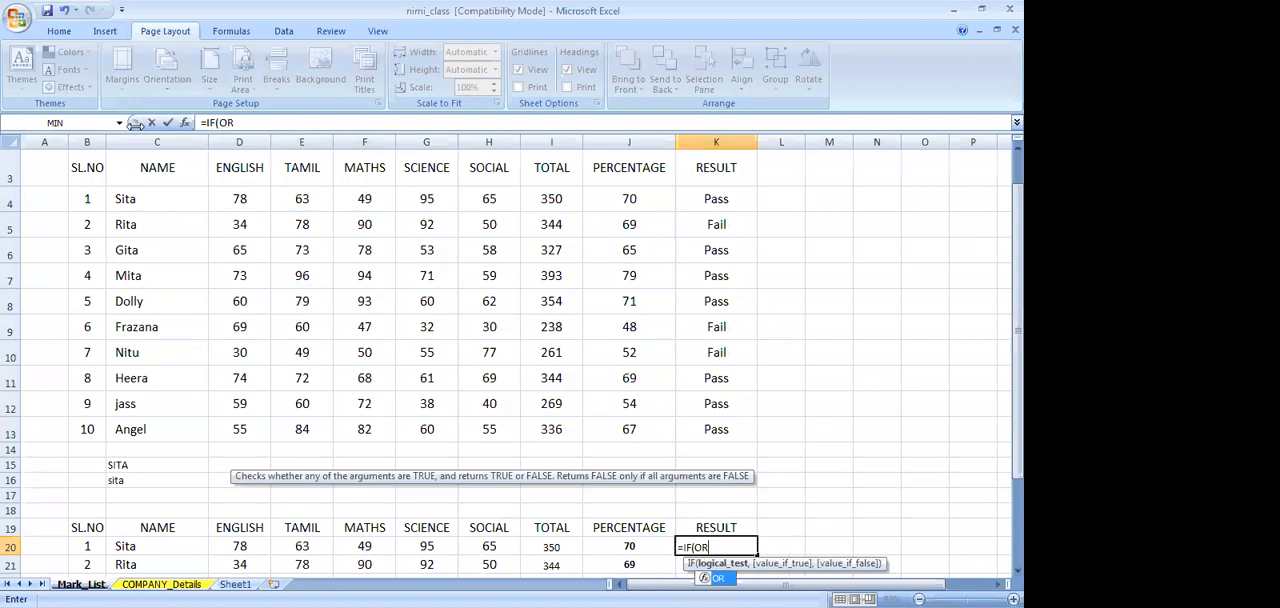
type("(")
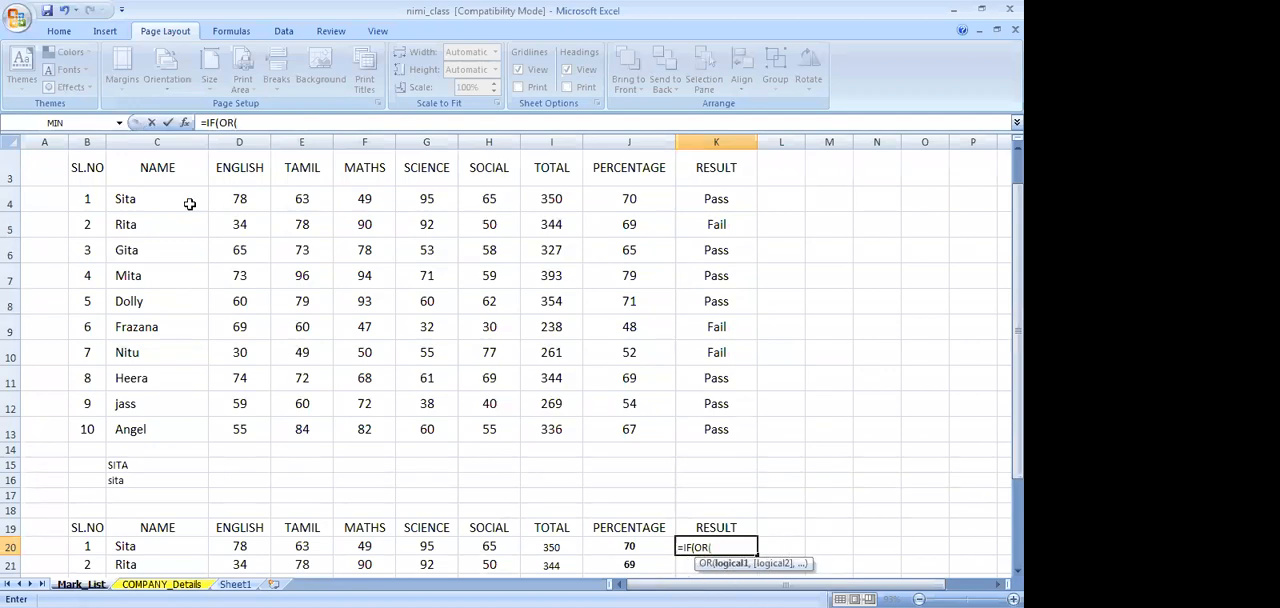
left_click(256, 548)
type("<=40,")
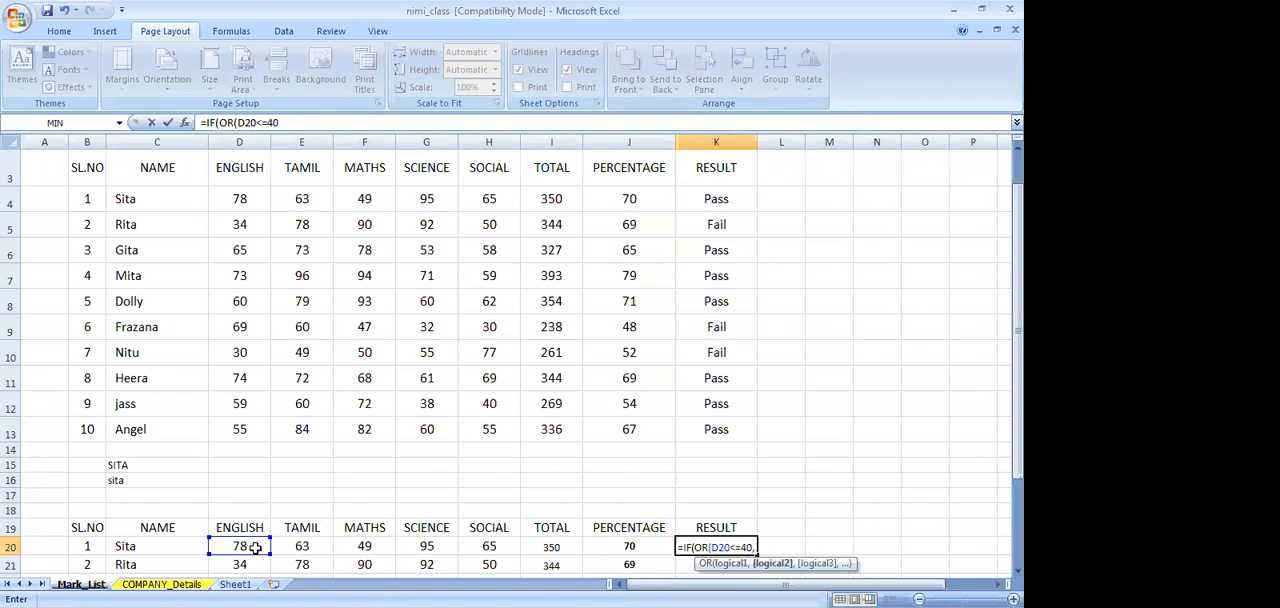
type("E")
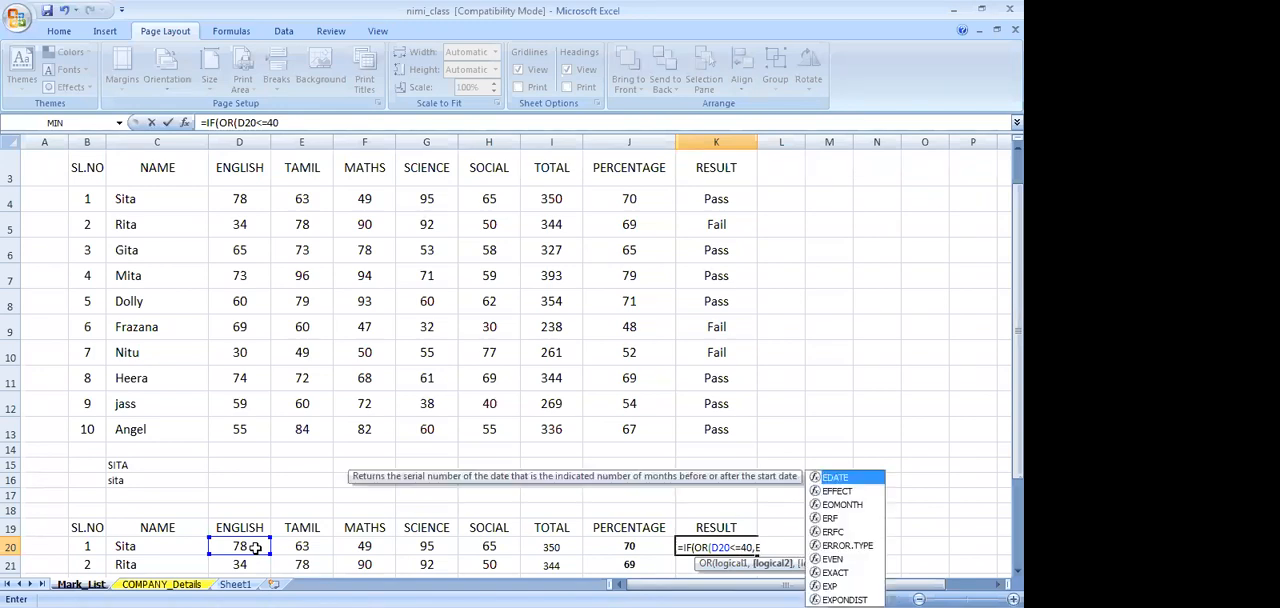
type("20")
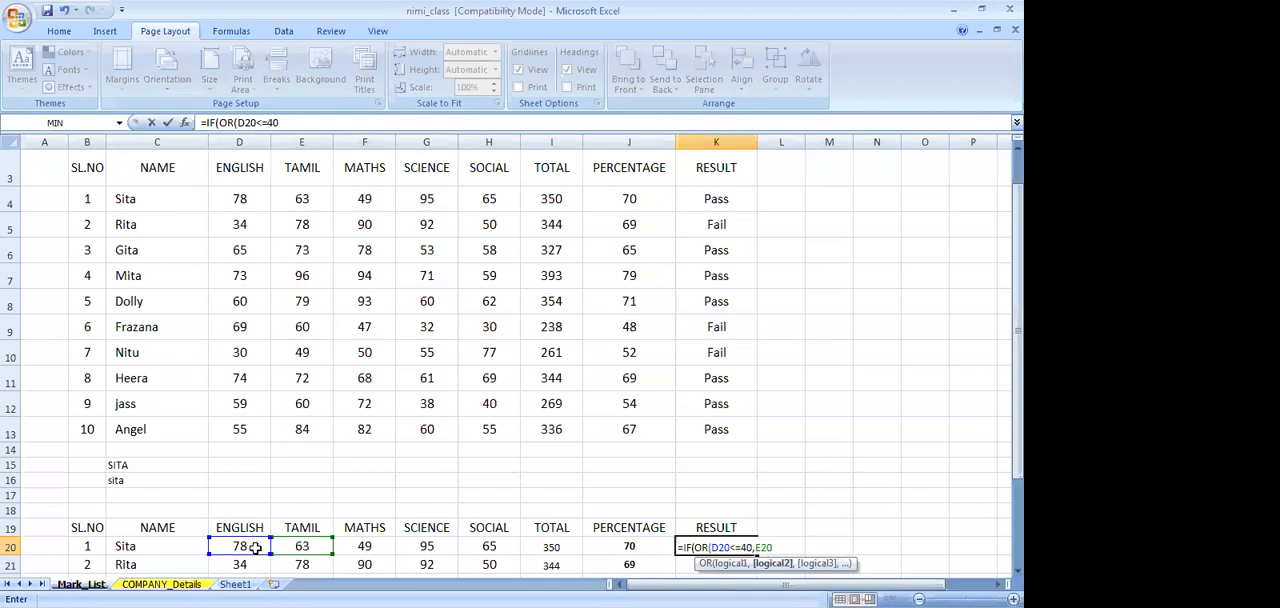
type("<=40")
Extend the OR test in K20's formula with the Tamil and Maths conditions: E20<=40,F20<=40,
type(",")
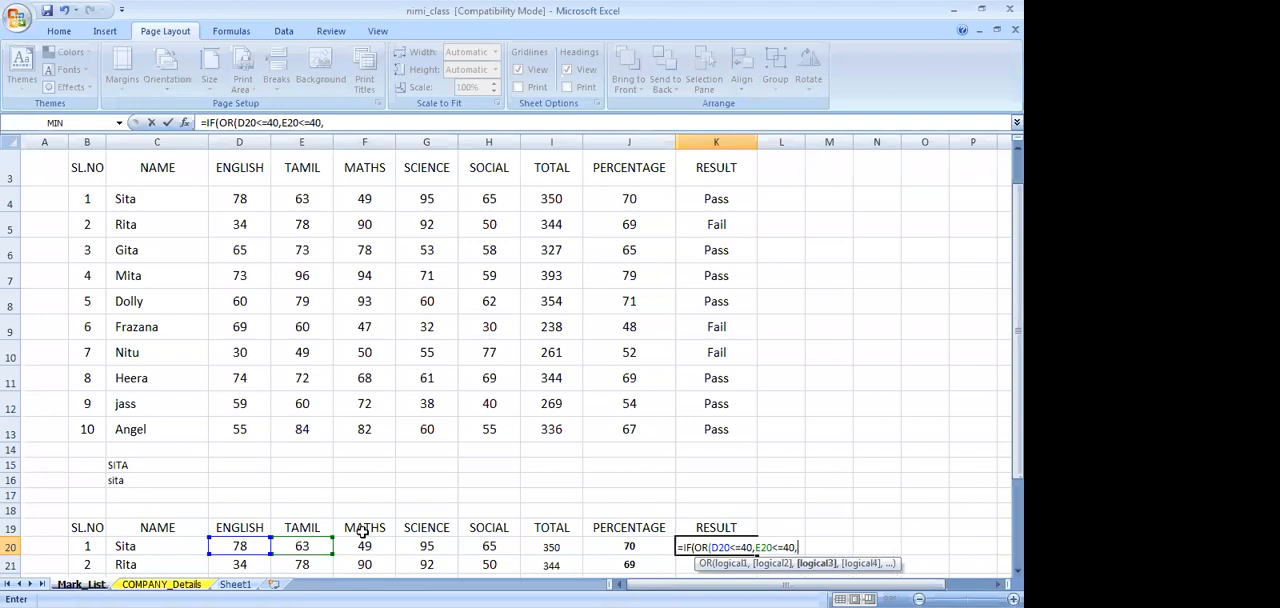
type("F20")
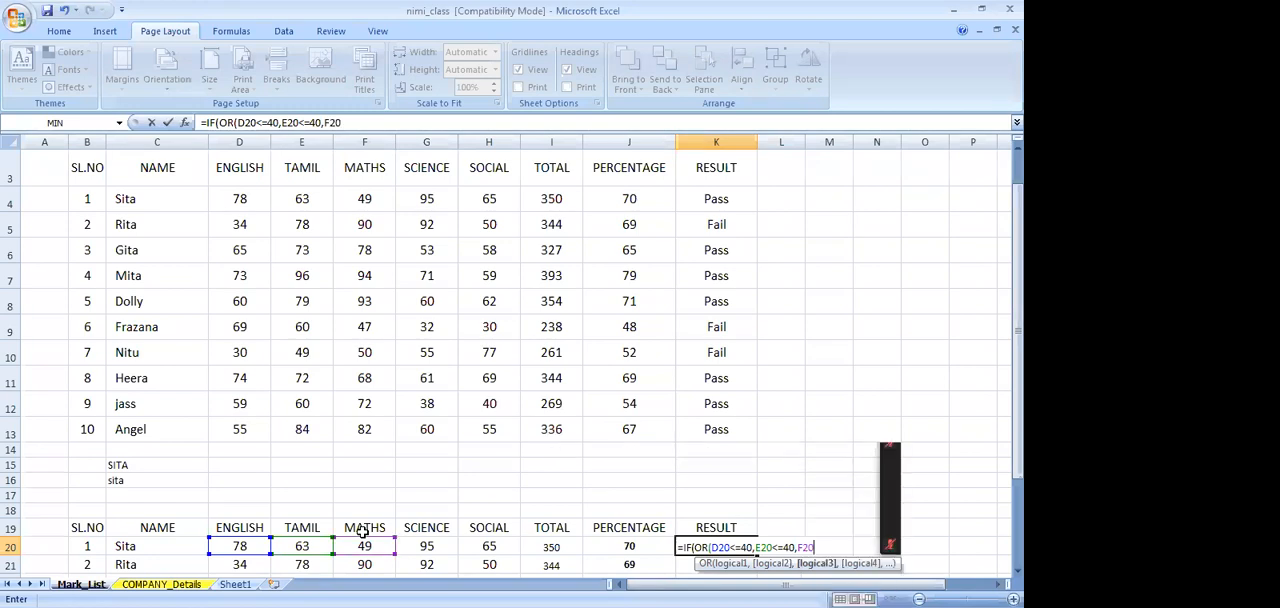
type("<=40,")
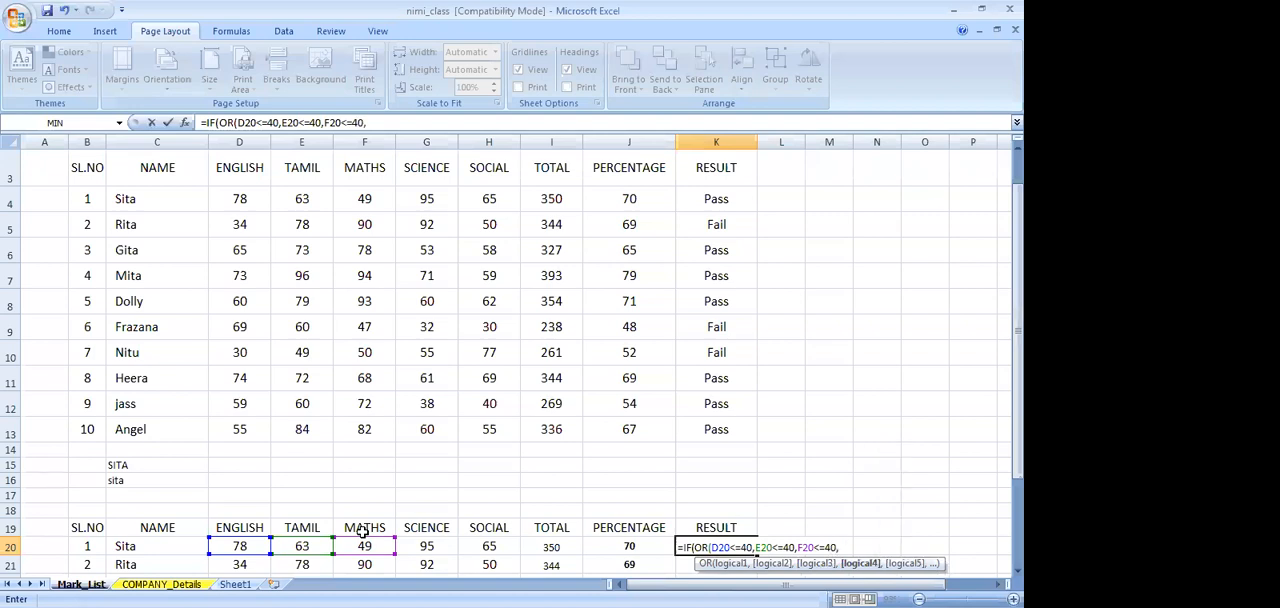
type("G")
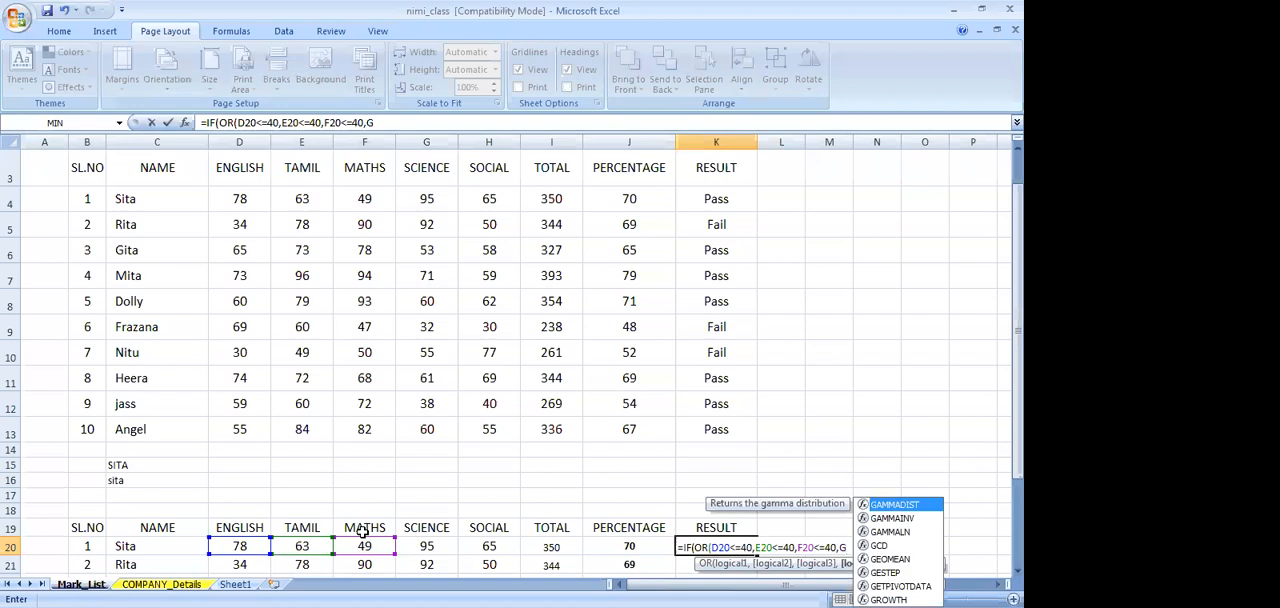
type("3")
Add the Science condition G20<=40 to the OR test in K20's formula
key("BackSpace")
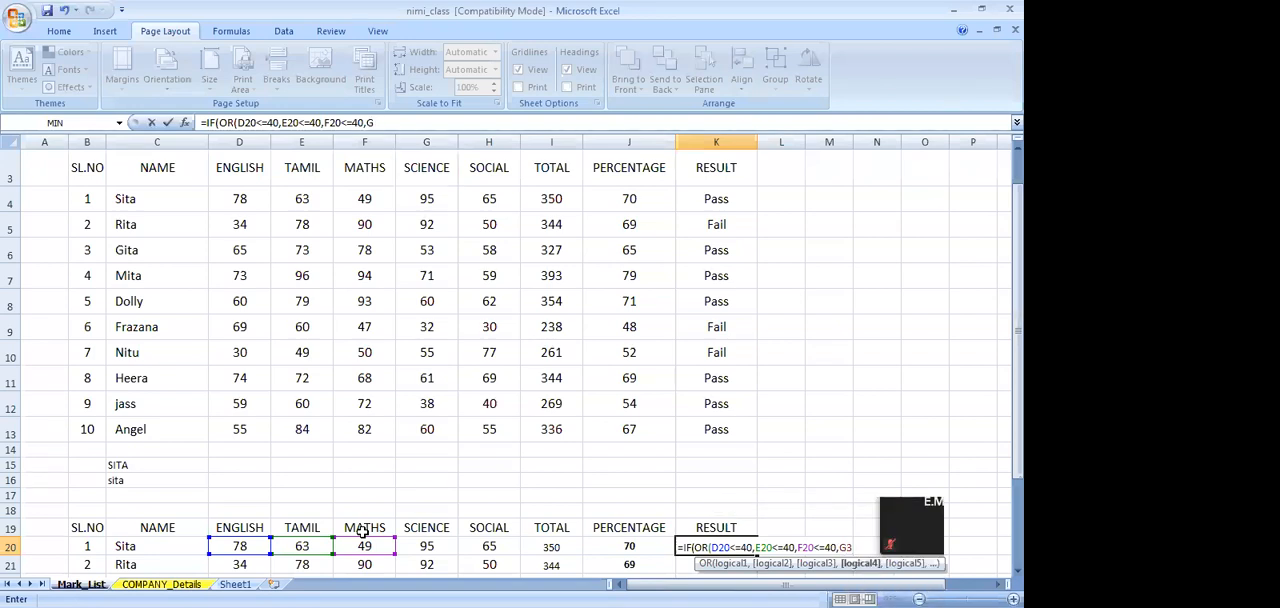
type("20")
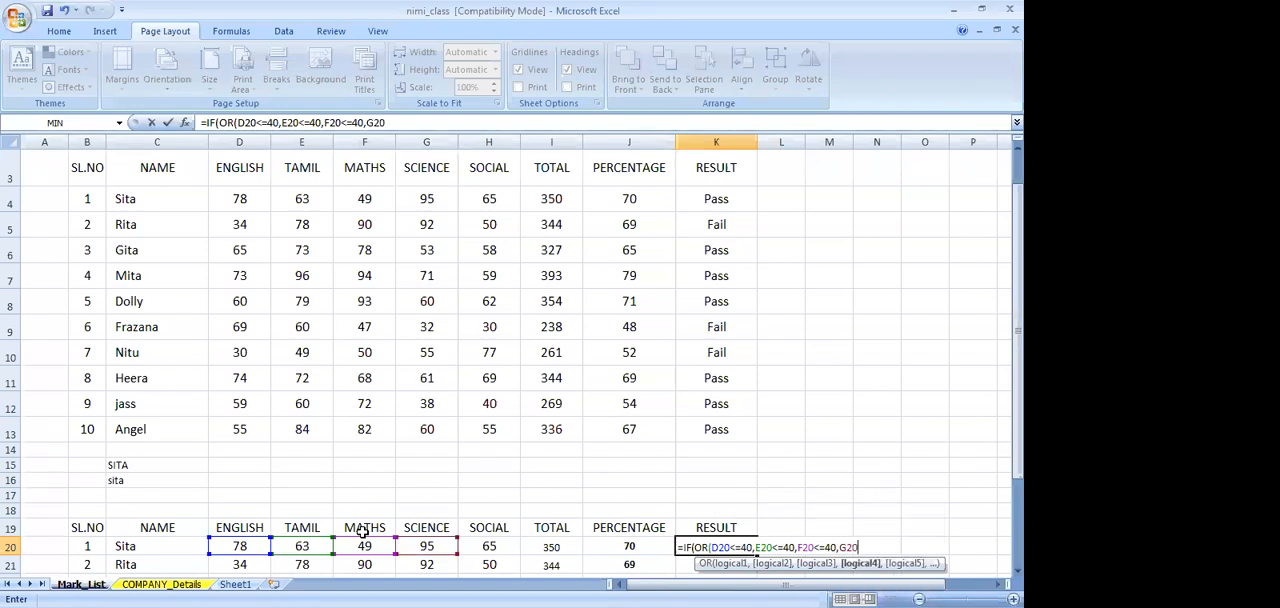
type("<=40")
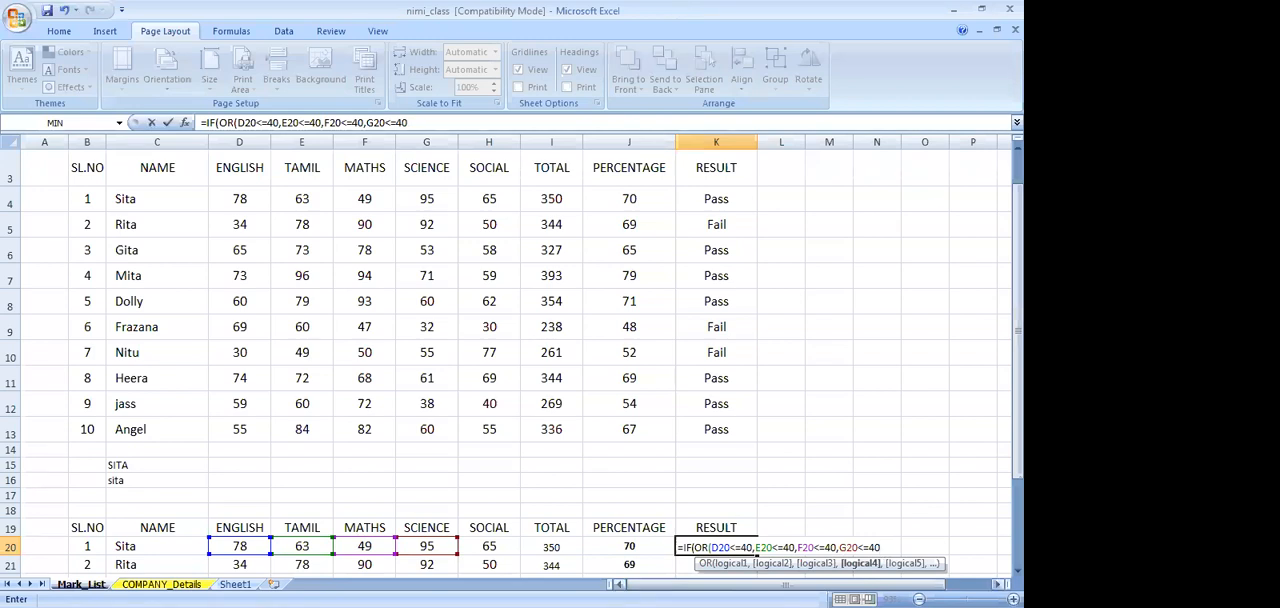
Add the Social condition H20<=40 as the last OR argument in K20's formula and close the OR bracket
scroll(810, 535, "right", 3)
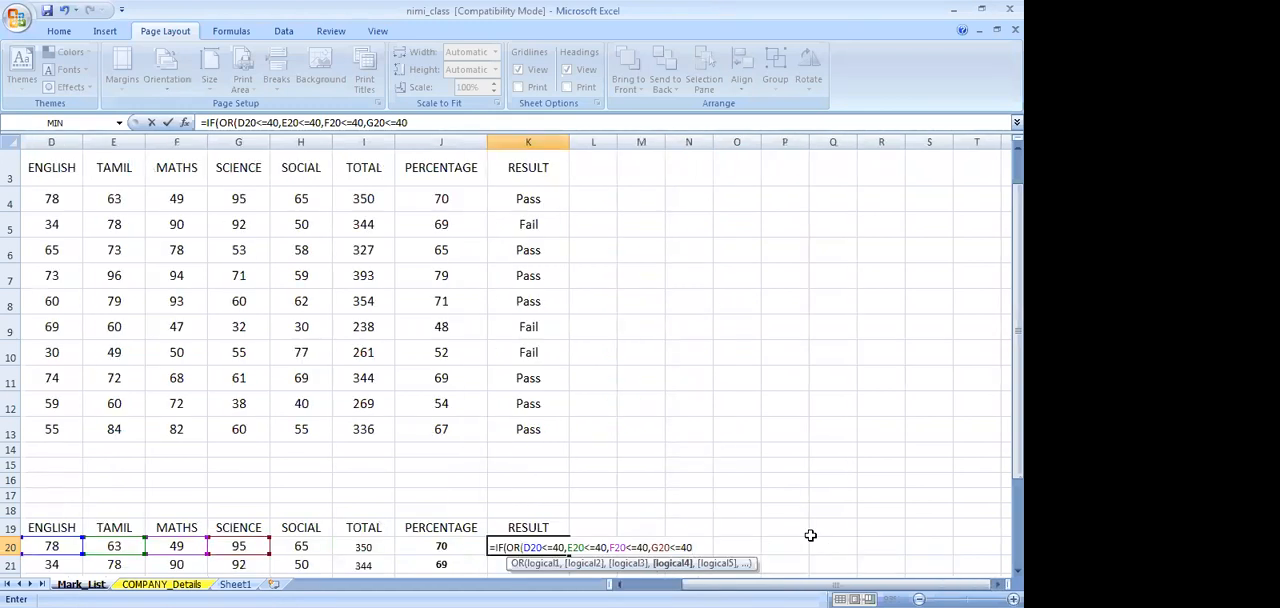
type(",")
type("H2")
type("0<")
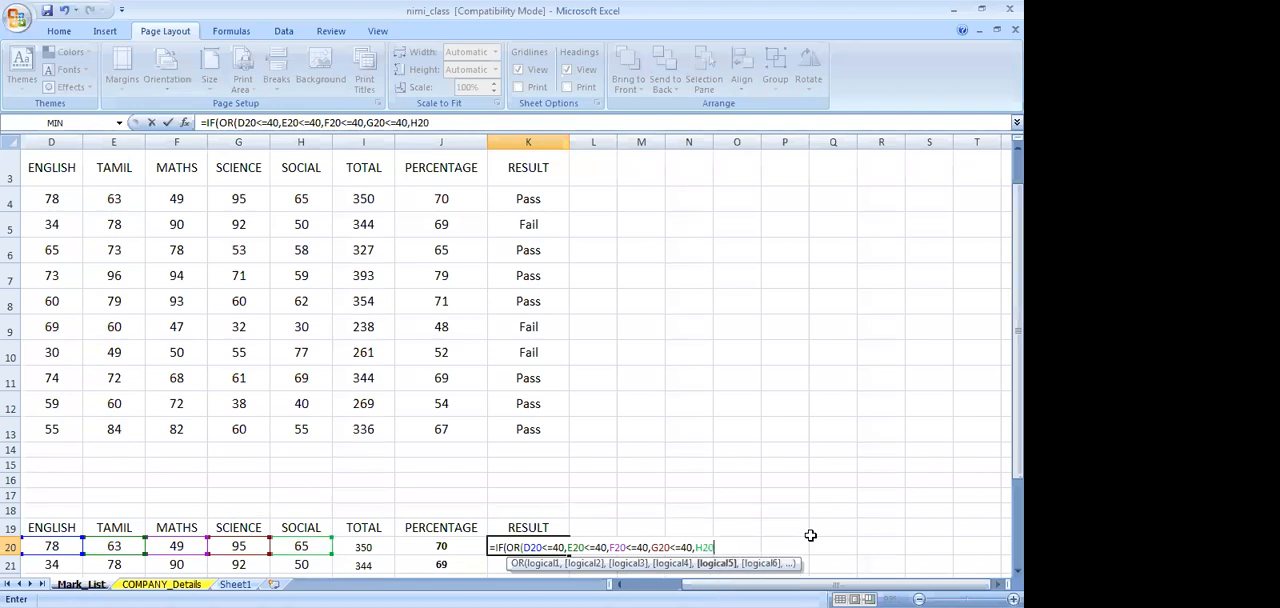
type("=20")
key("BackSpace")
key("BackSpace")
type("40")
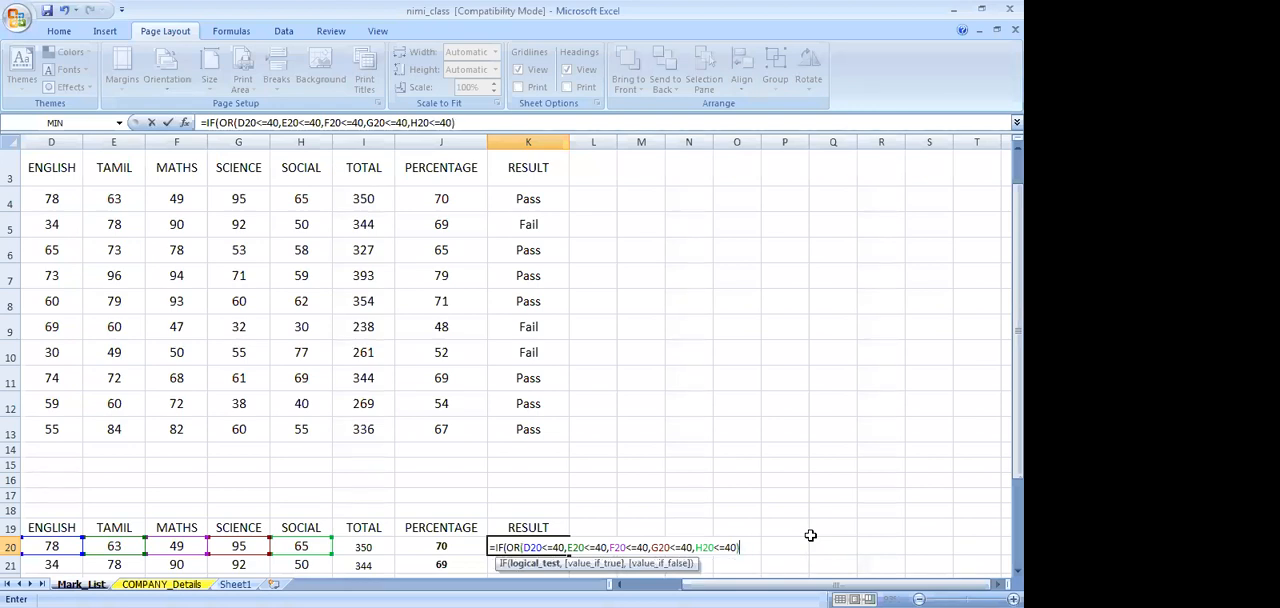
Append the outcomes "Fail","Pass" and the closing bracket to K20's formula, and try to enter it
type("\"")
type("fAIL\",\"Pass")
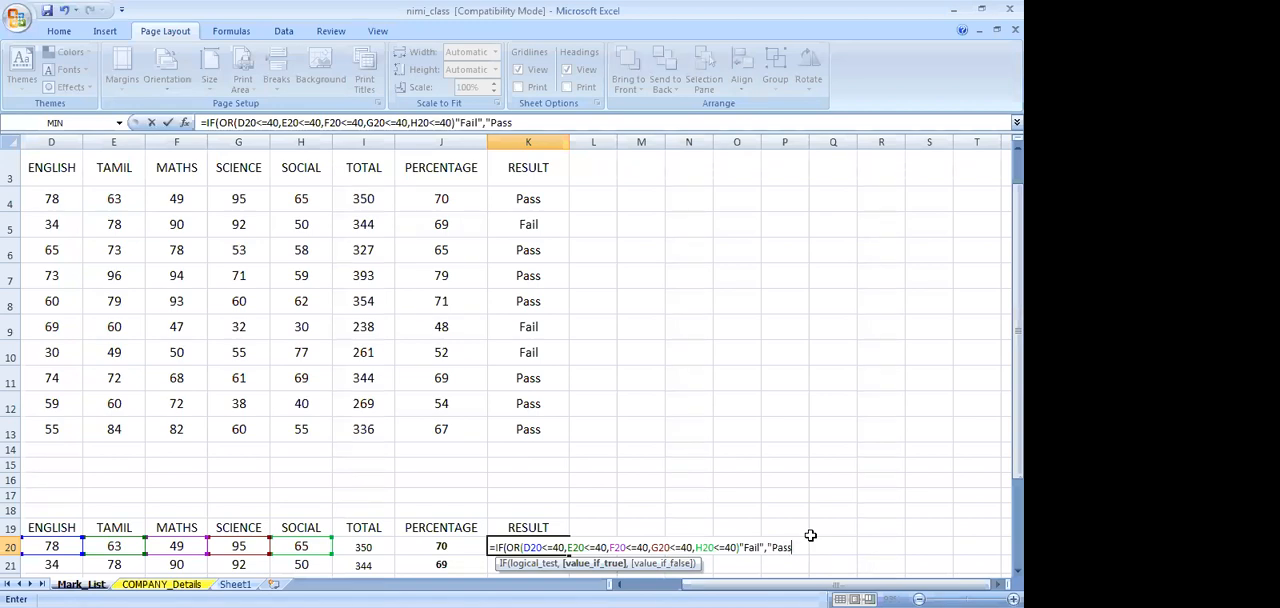
type("\"")
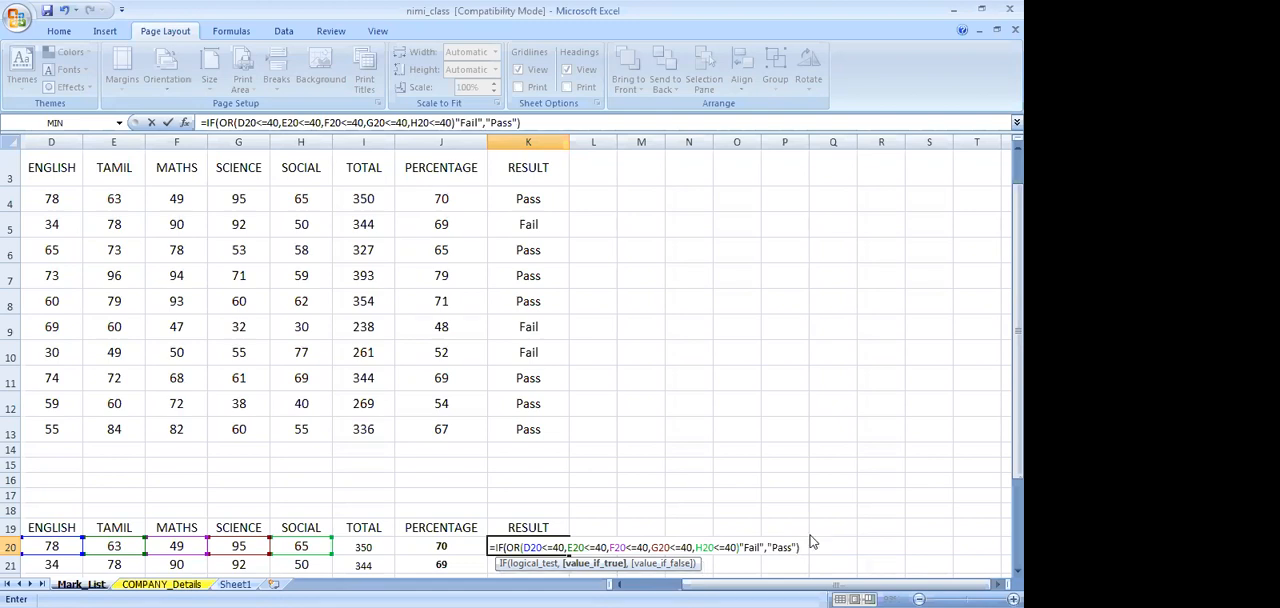
type(")")
key("Return")
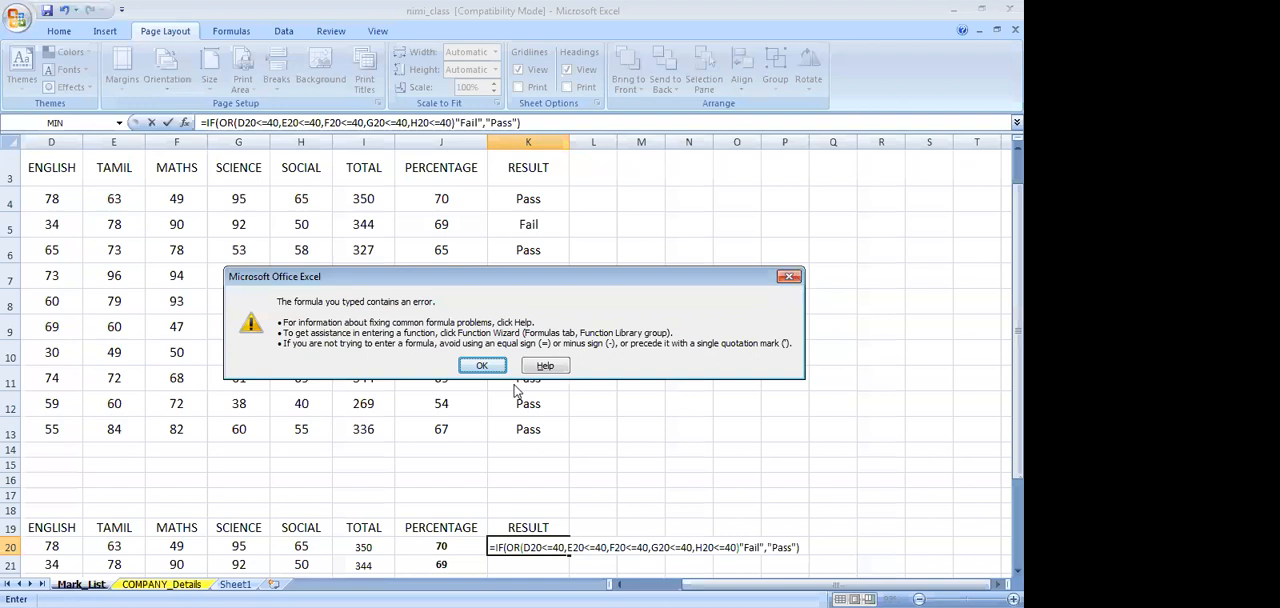
Dismiss the error, insert the missing comma between the OR test and "Fail" in K20's formula, and enter it
left_click(481, 367)
left_click(742, 548)
left_click(741, 548)
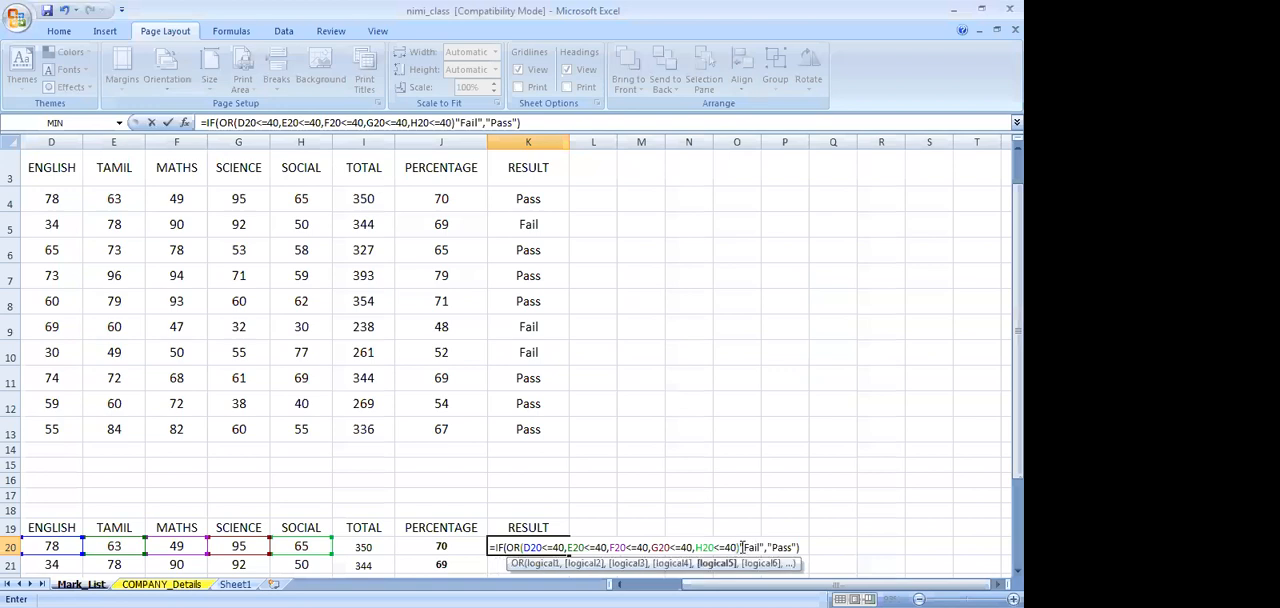
left_click(742, 548)
type(",")
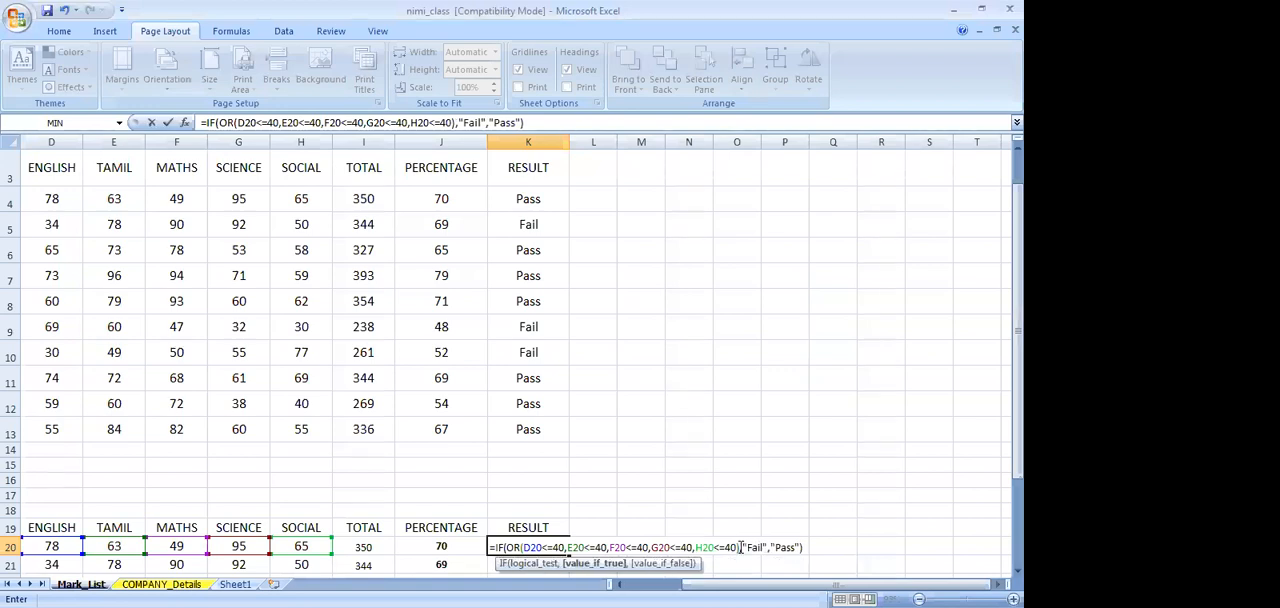
left_click(847, 551)
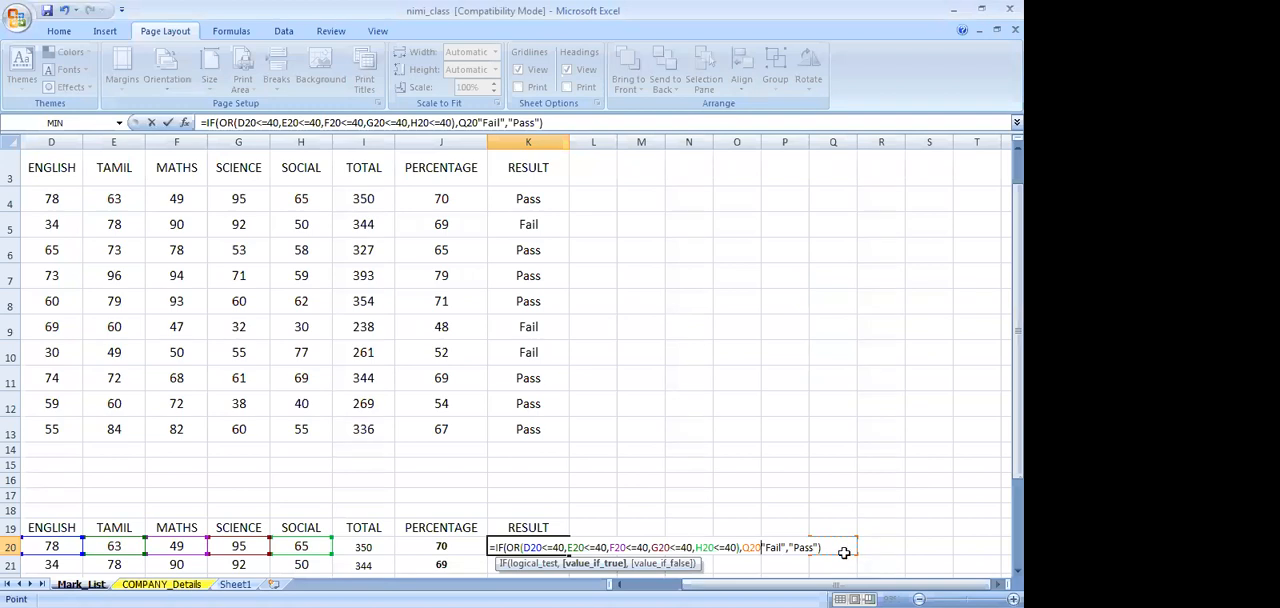
key("BackSpace")
key("BackSpace")
key("BackSpace")
key("Return")
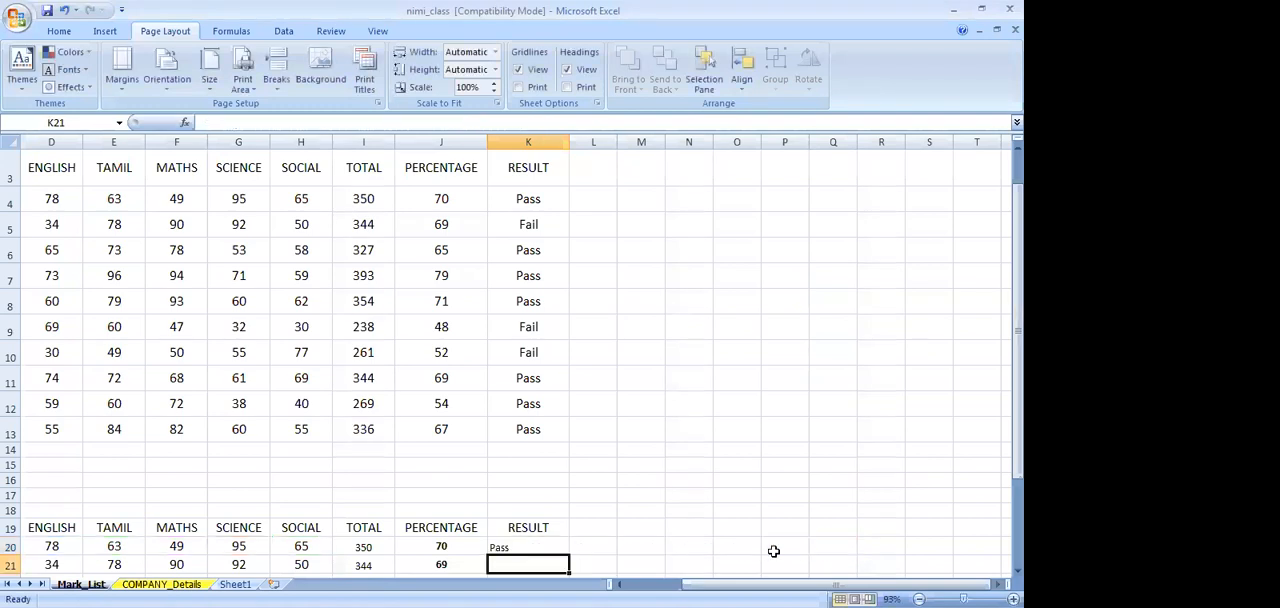
Fill the result formula from K20 down to K29 for all the students
left_click(524, 546)
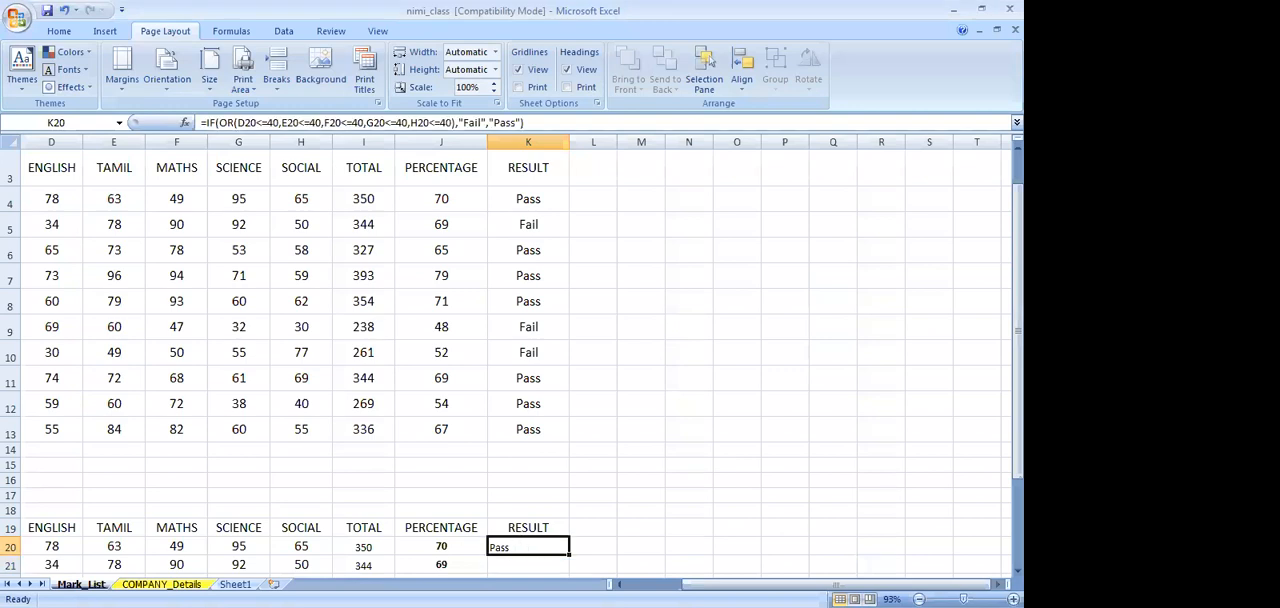
scroll(545, 500, "down", 2)
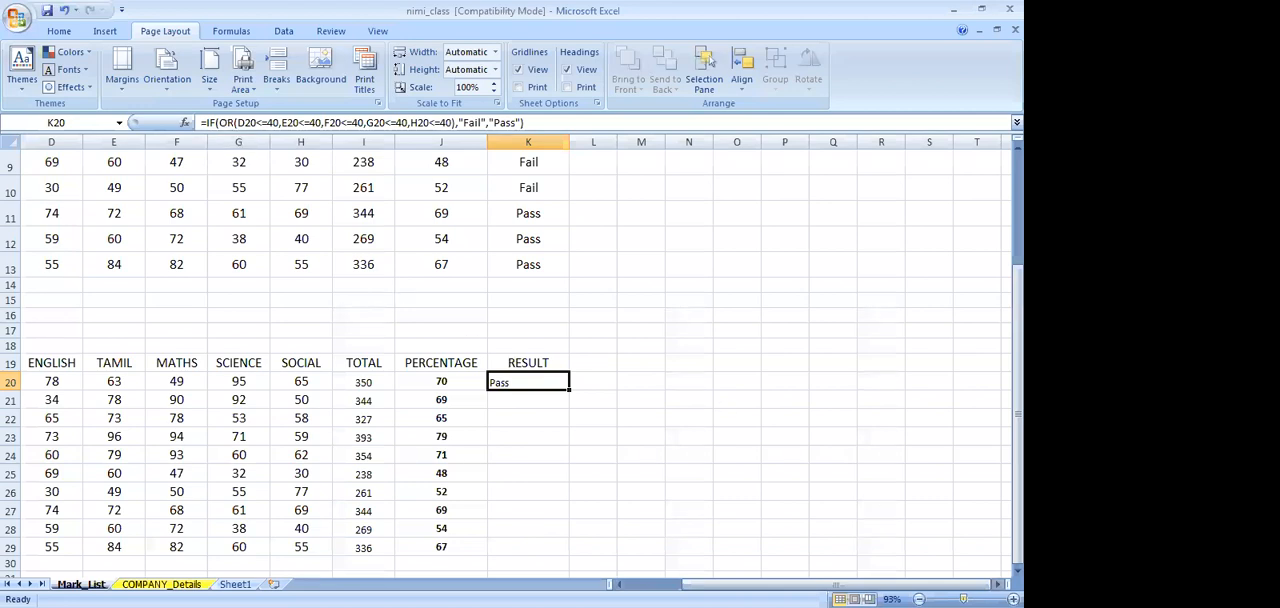
scroll(506, 360, "up", 2)
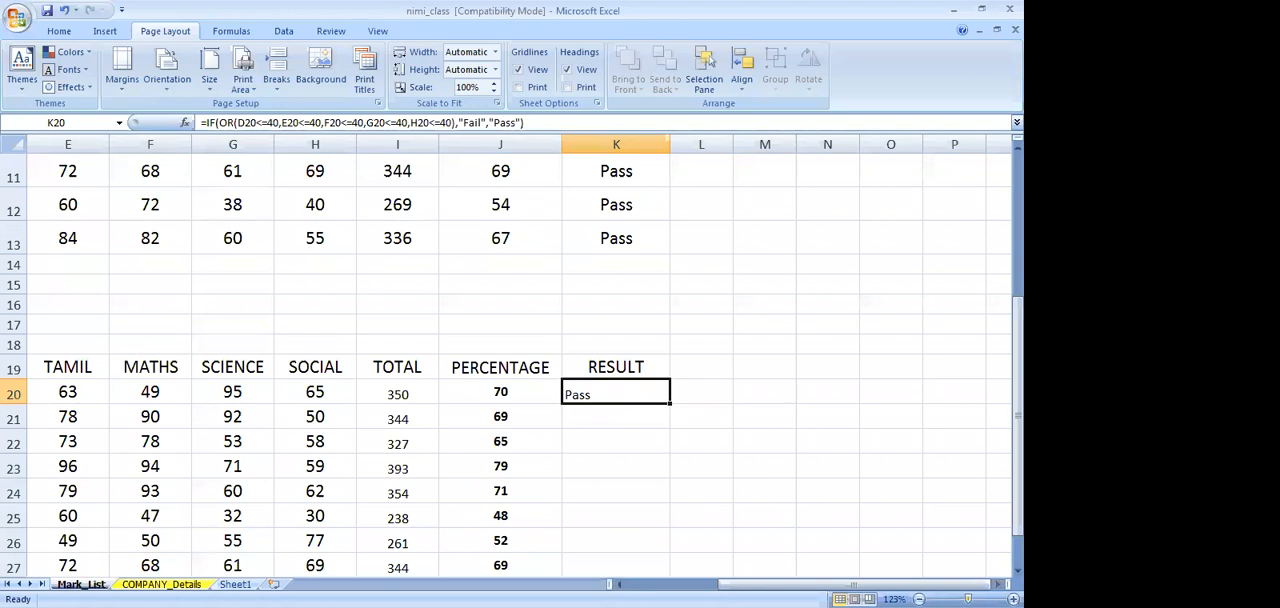
left_click_drag(968, 599, 975, 599)
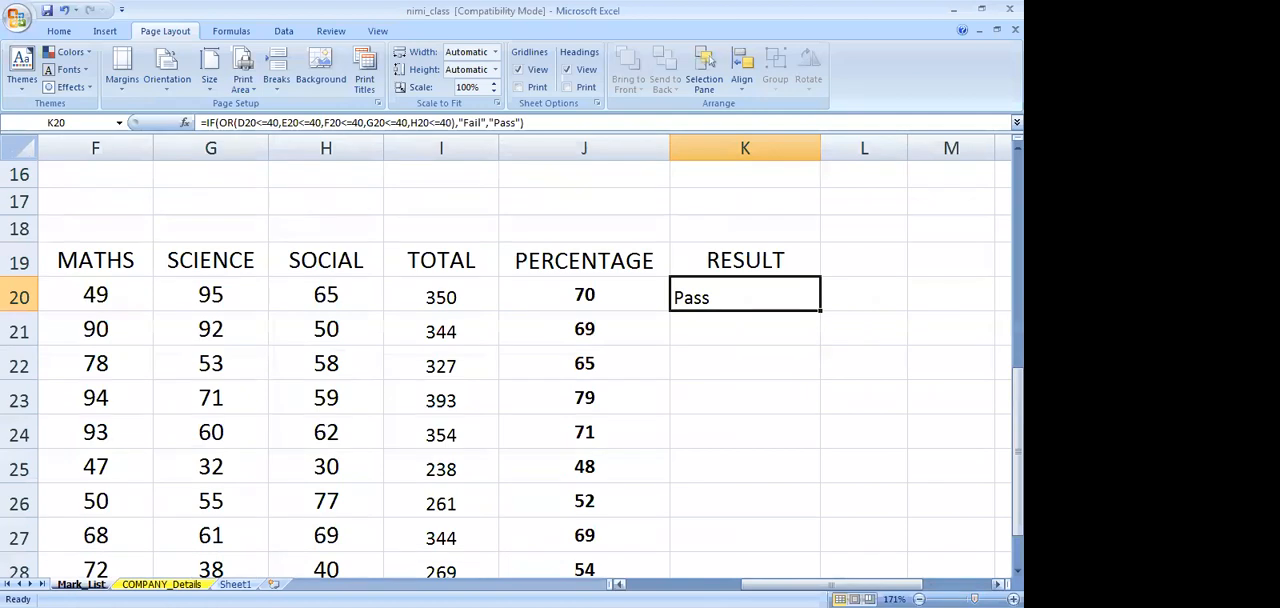
left_click(997, 584)
scroll(729, 569, "down", 2)
scroll(729, 569, "up", 2)
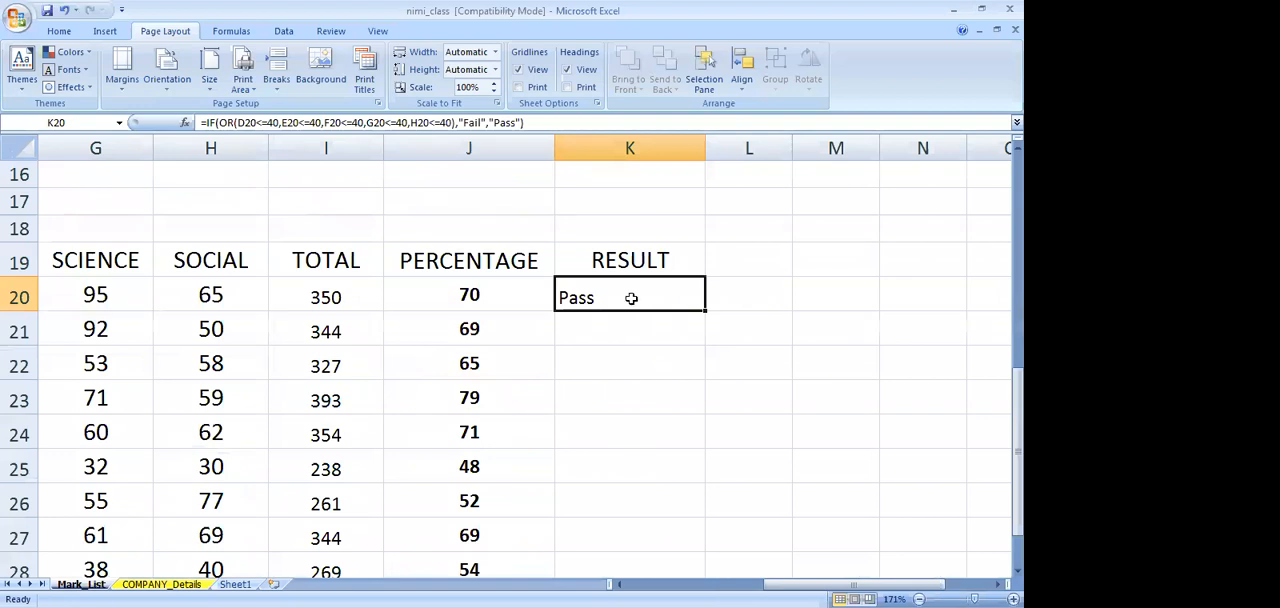
left_click_drag(705, 312, 711, 562)
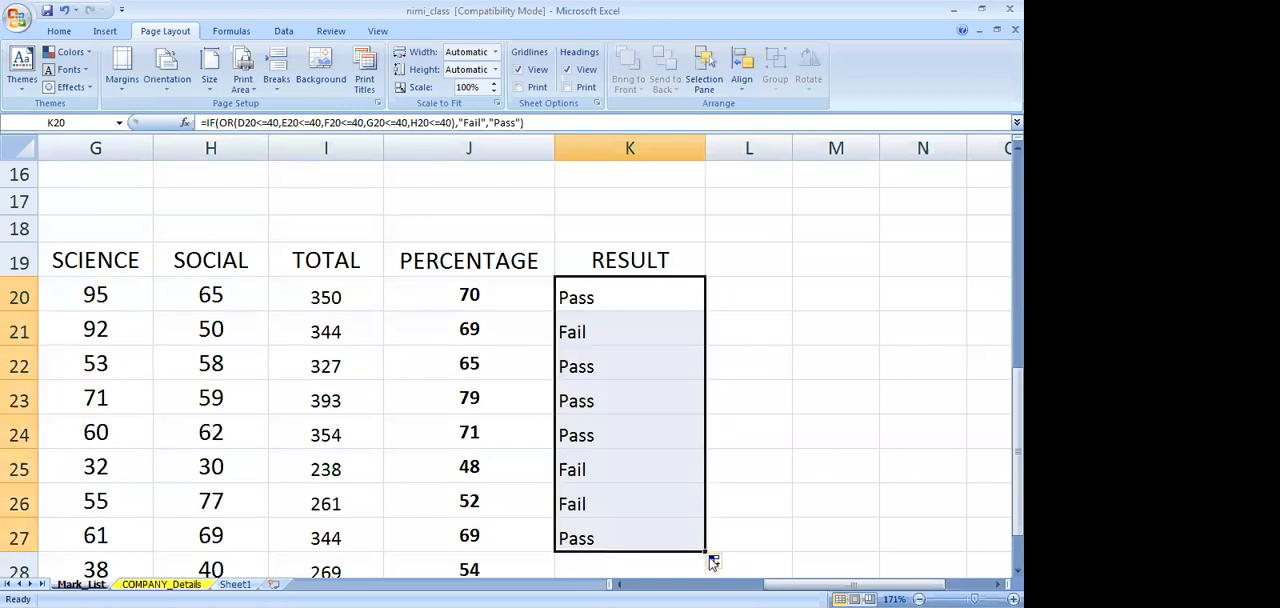
scroll(669, 429, "down", 2)
left_click_drag(705, 368, 704, 422)
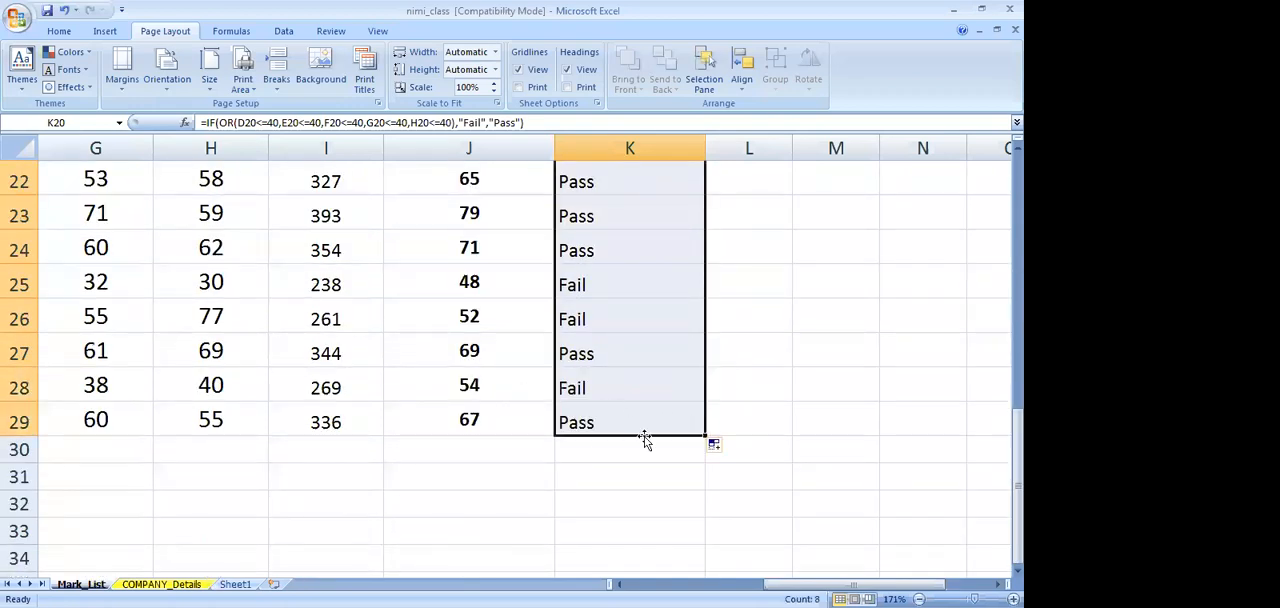
Examine the filled-down result formula in K26 and leave it as it is
left_click(582, 318)
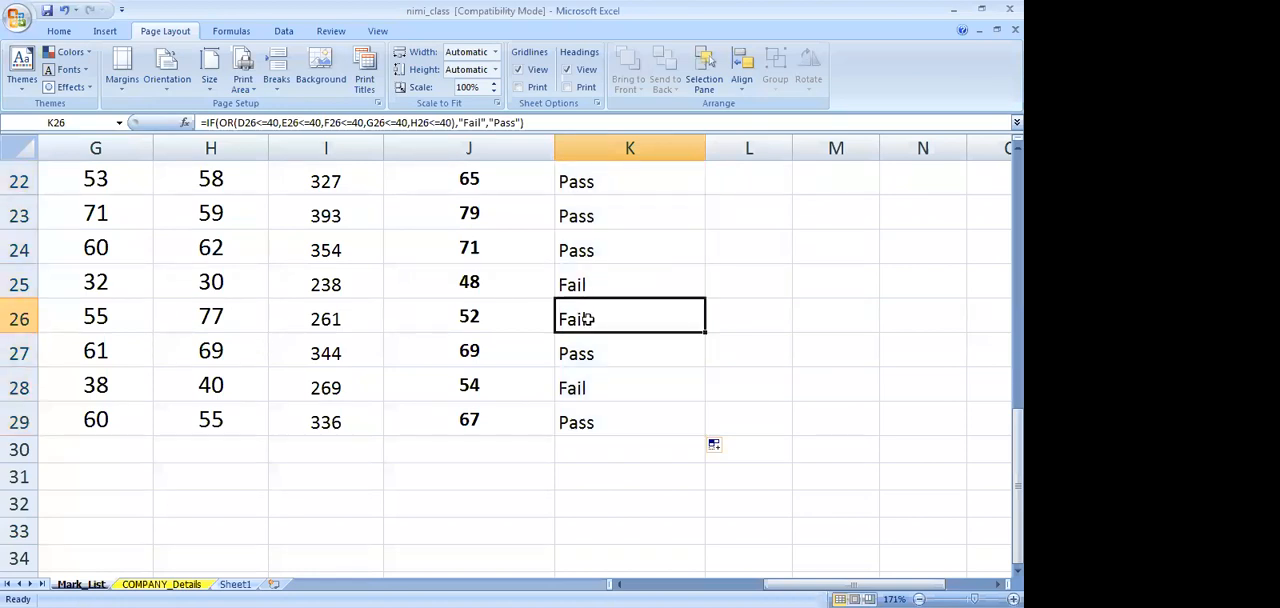
double_click(588, 318)
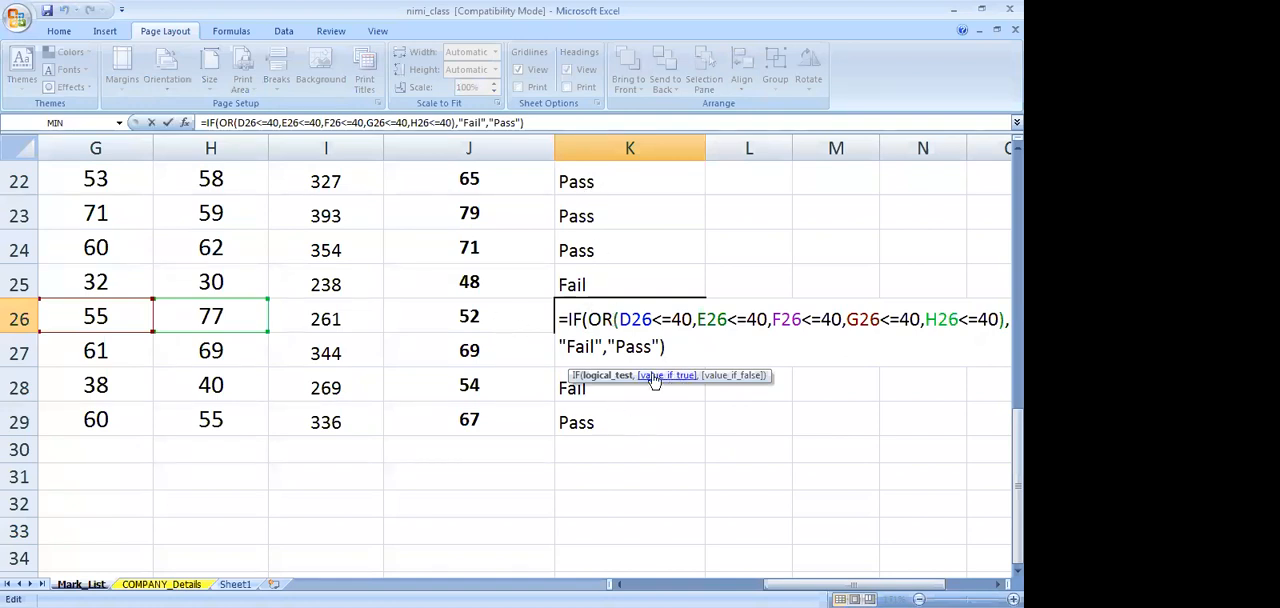
scroll(350, 317, "up", 2)
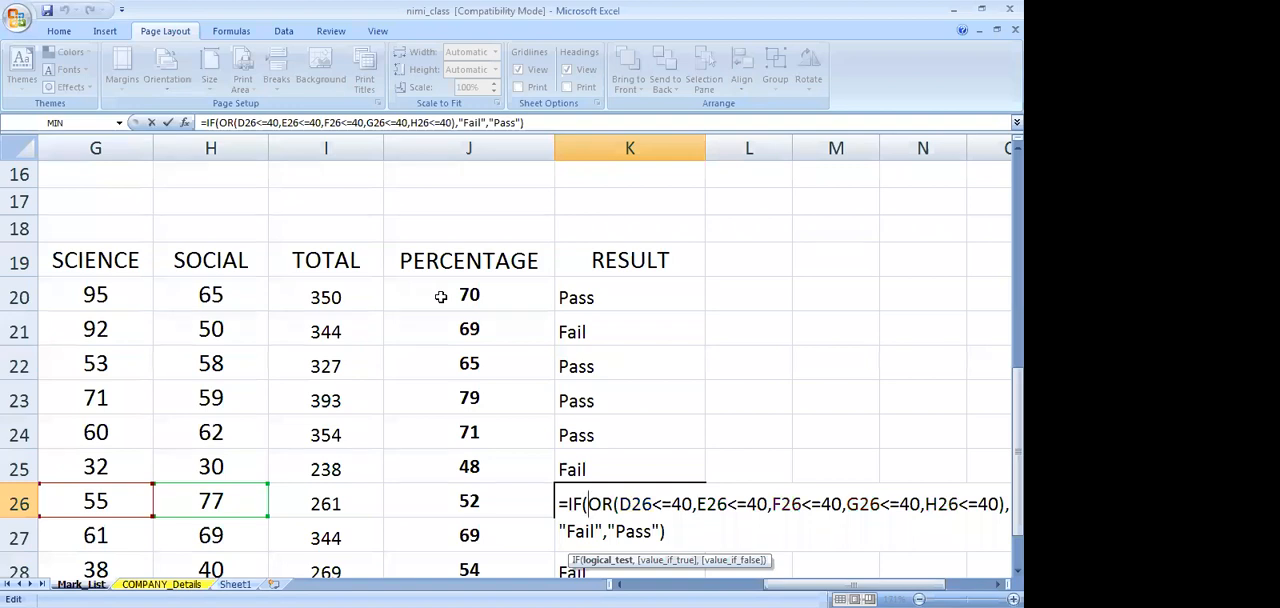
key("Return")
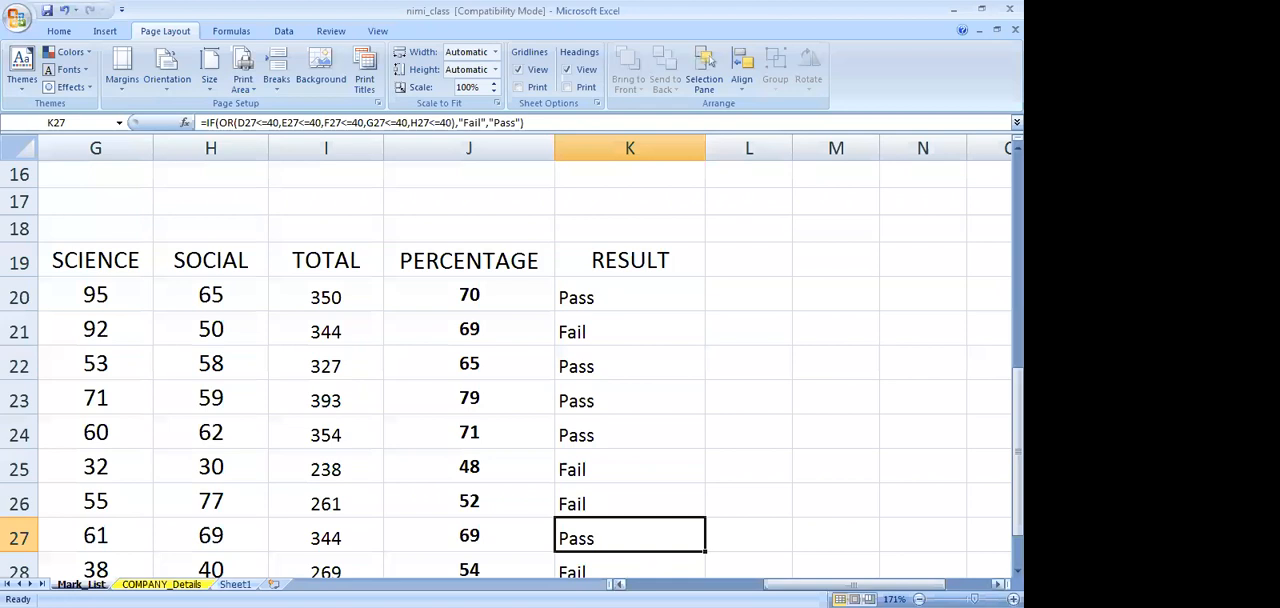
Unmerge the title cell of the upper mark list through the alignment settings in Format Cells
scroll(631, 557, "left", 2)
scroll(580, 551, "up", 5)
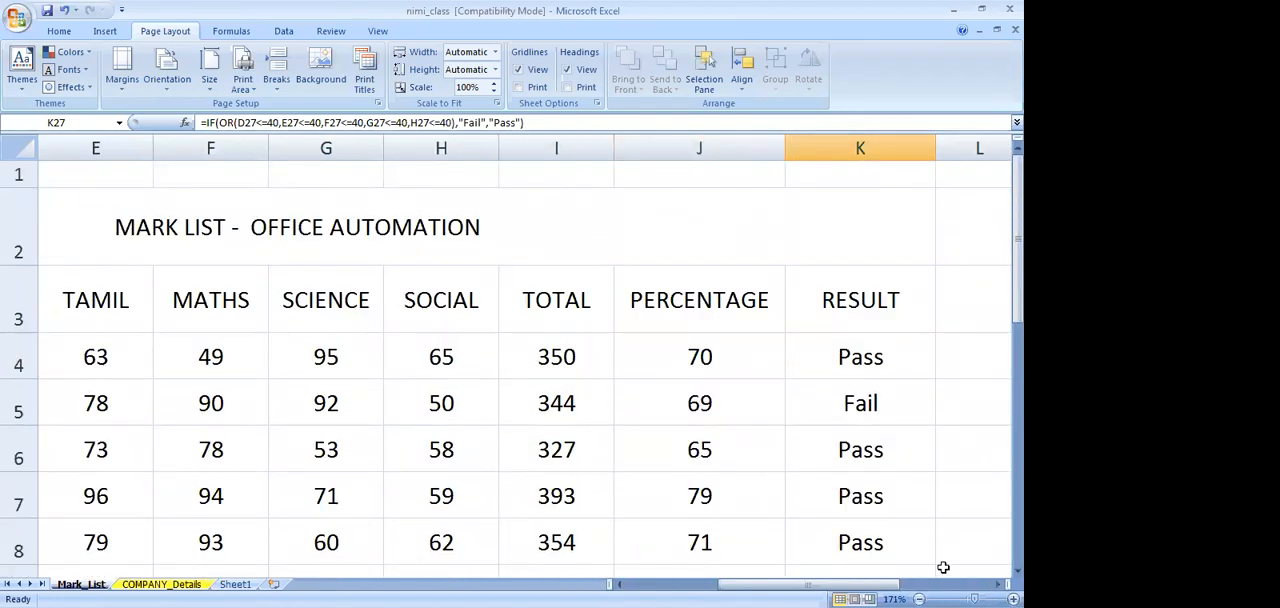
scroll(506, 356, "down", 5)
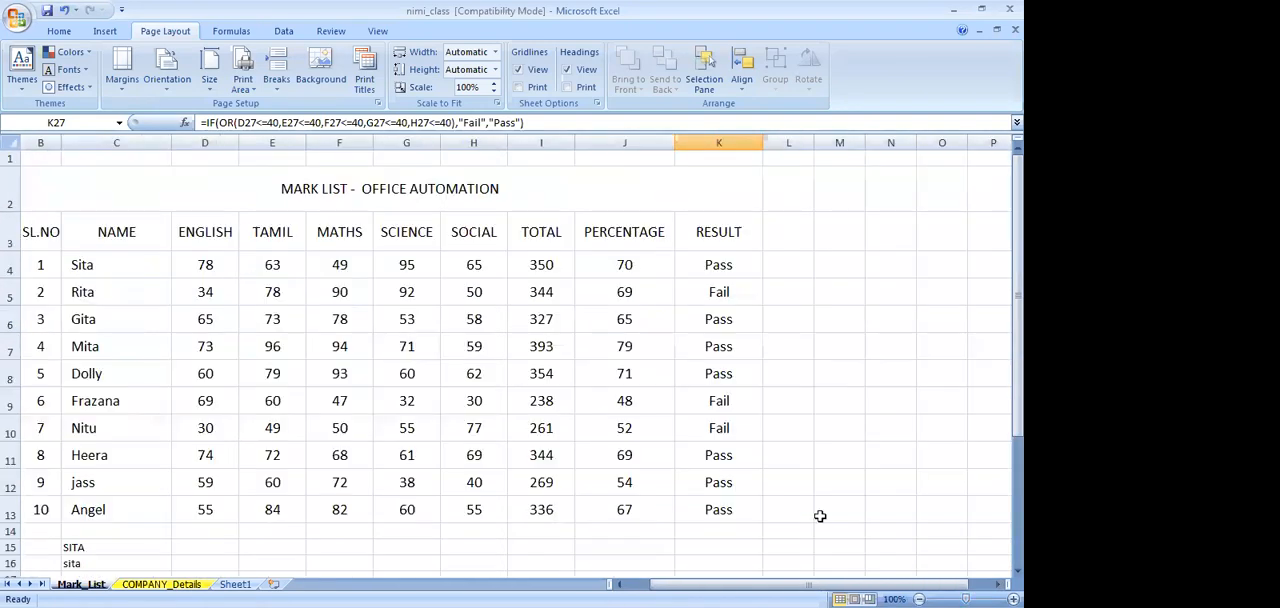
left_click(380, 192)
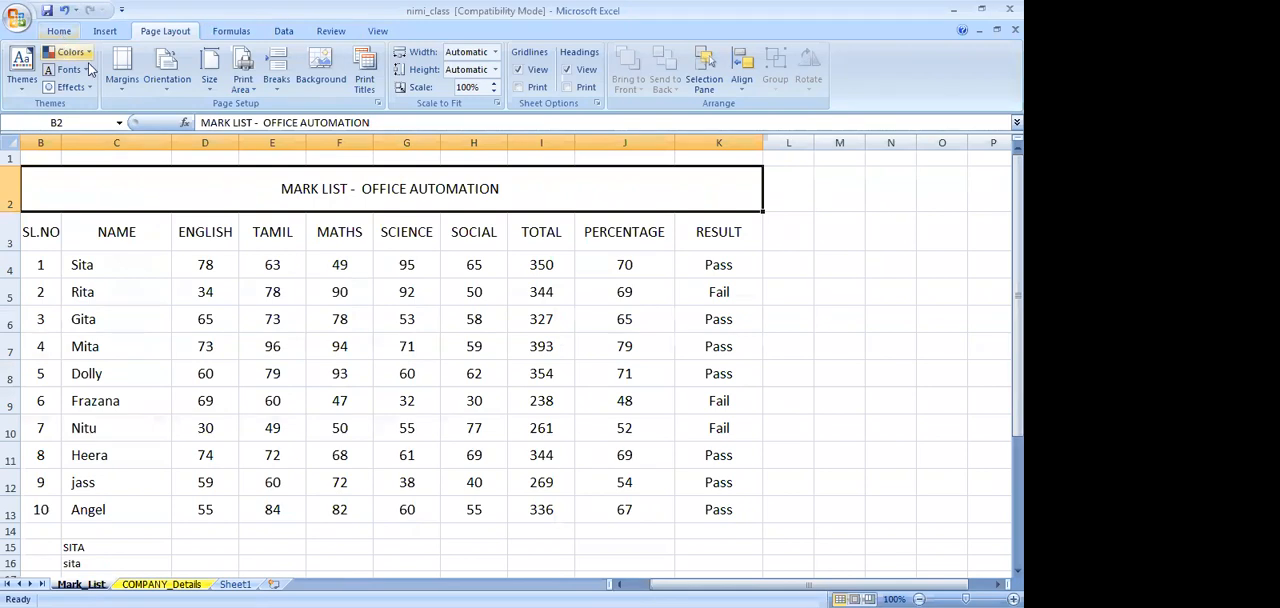
right_click(509, 192)
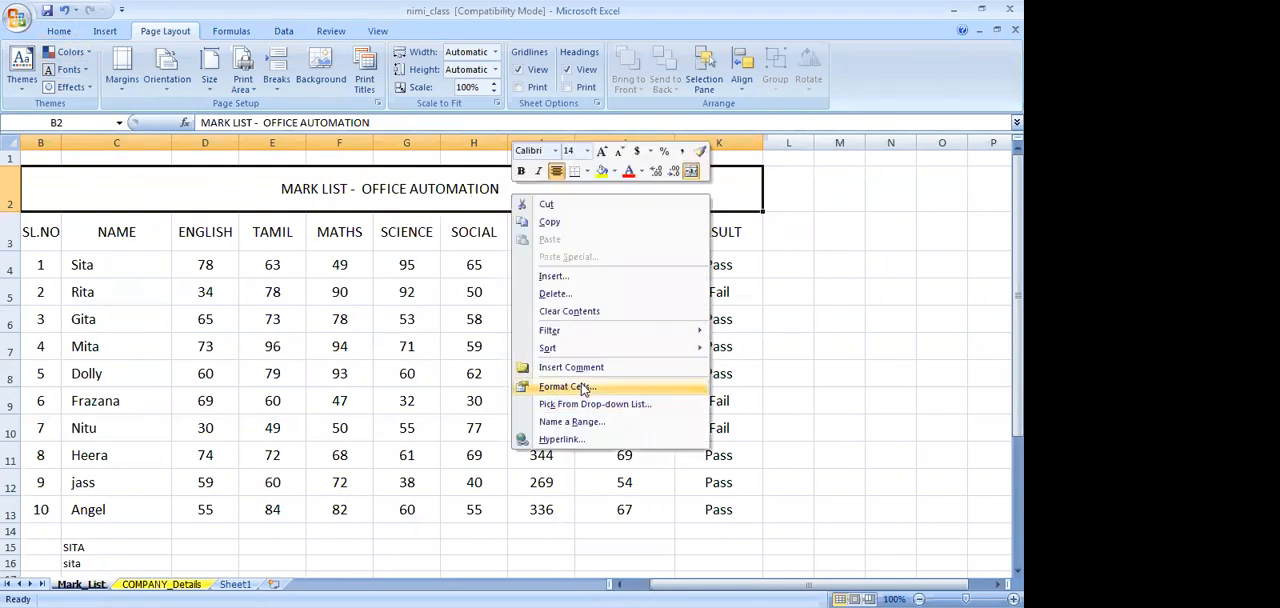
left_click(583, 390)
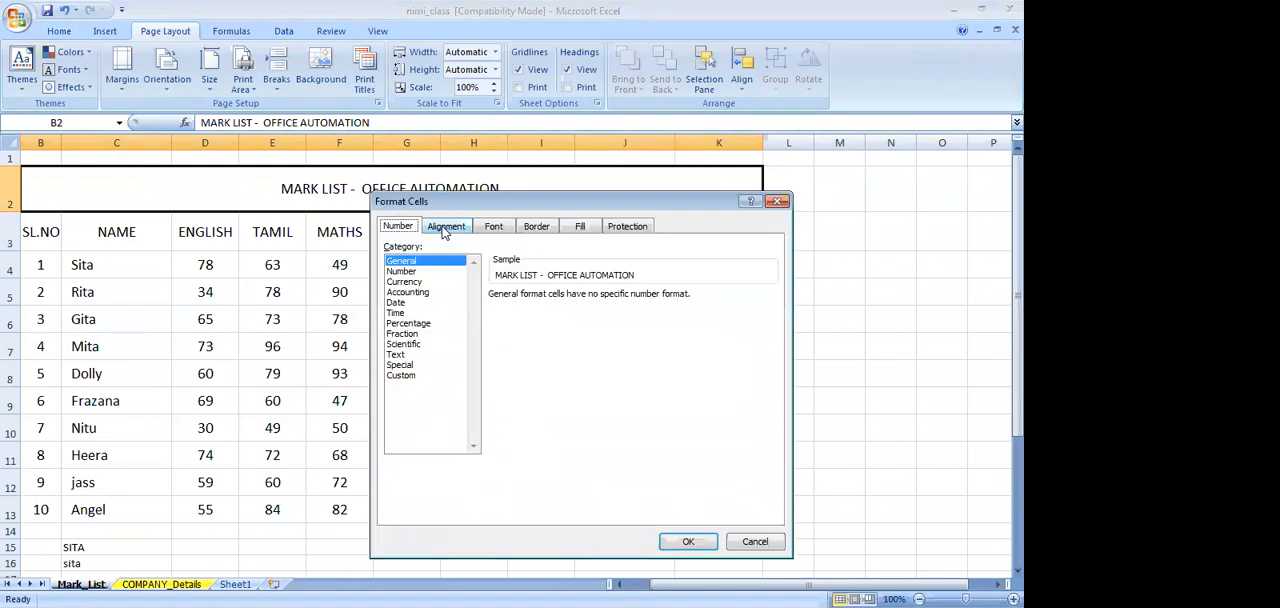
left_click(445, 226)
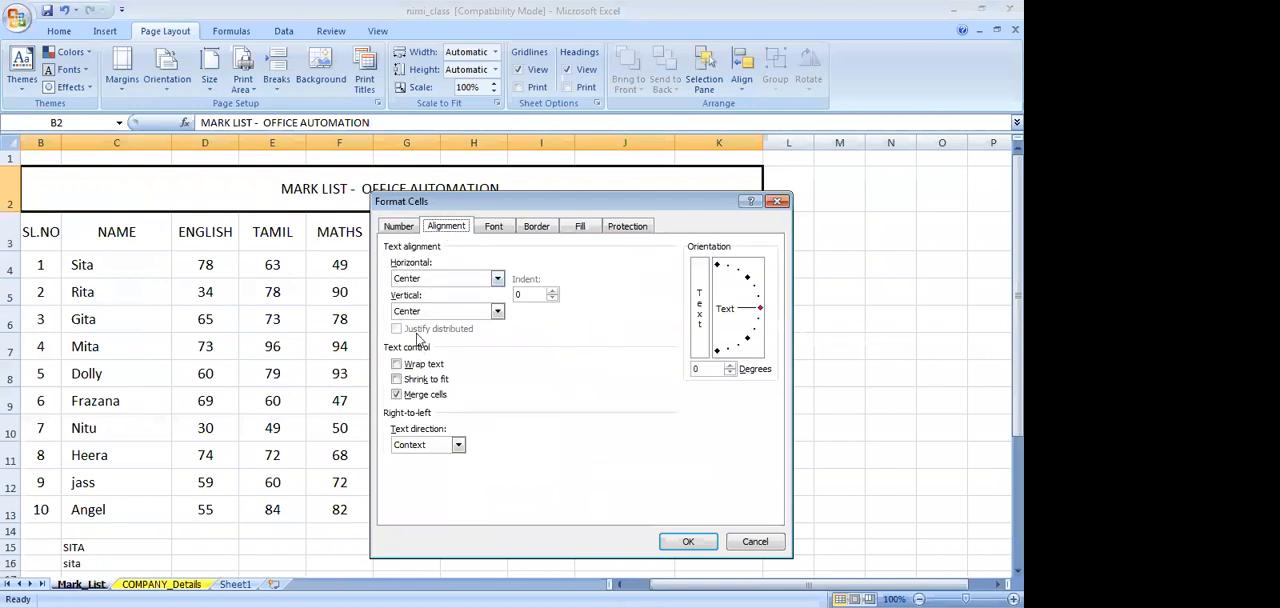
left_click(408, 400)
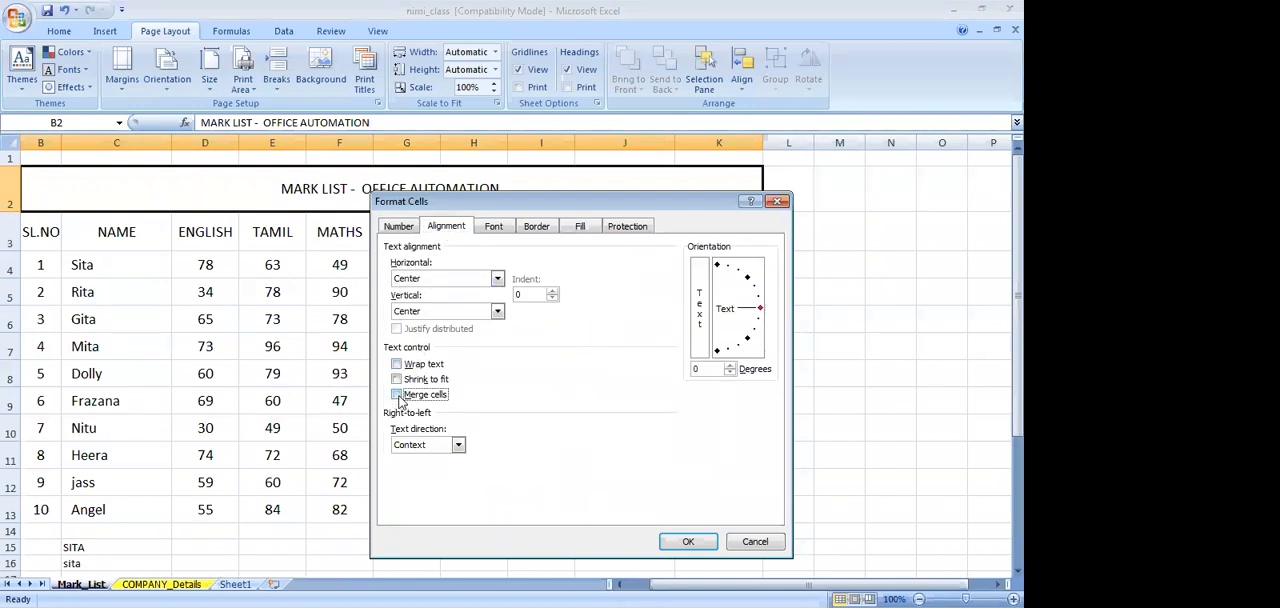
left_click(698, 545)
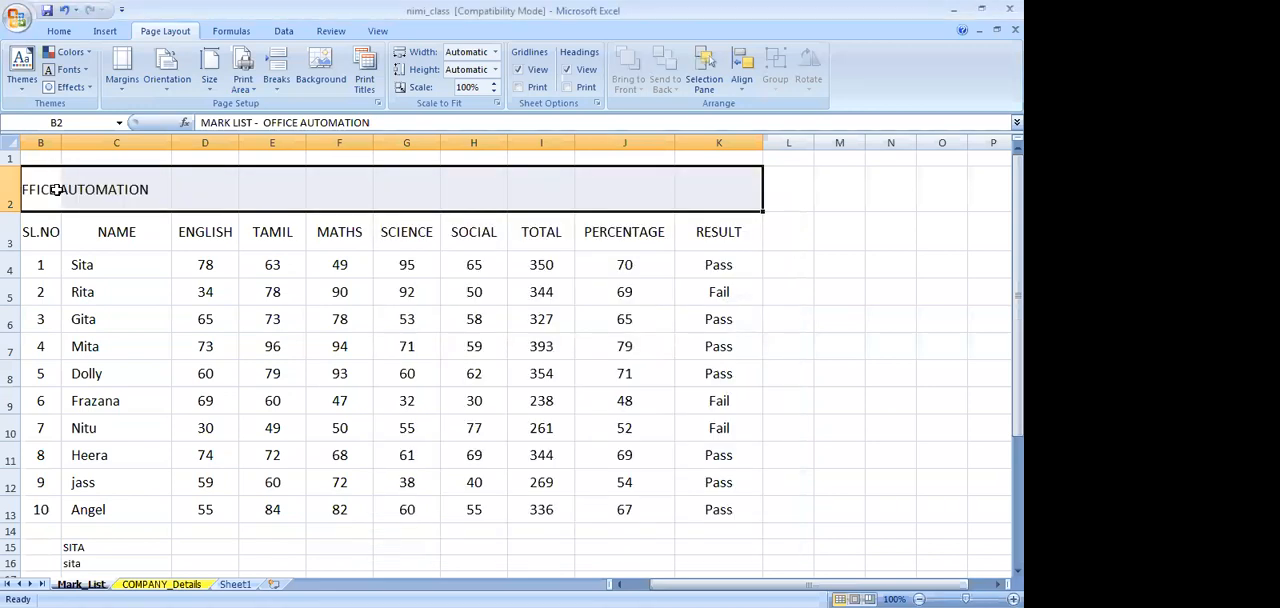
Select row 2 from B2 to K2 and merge and center the mark list title across it
left_click(54, 189)
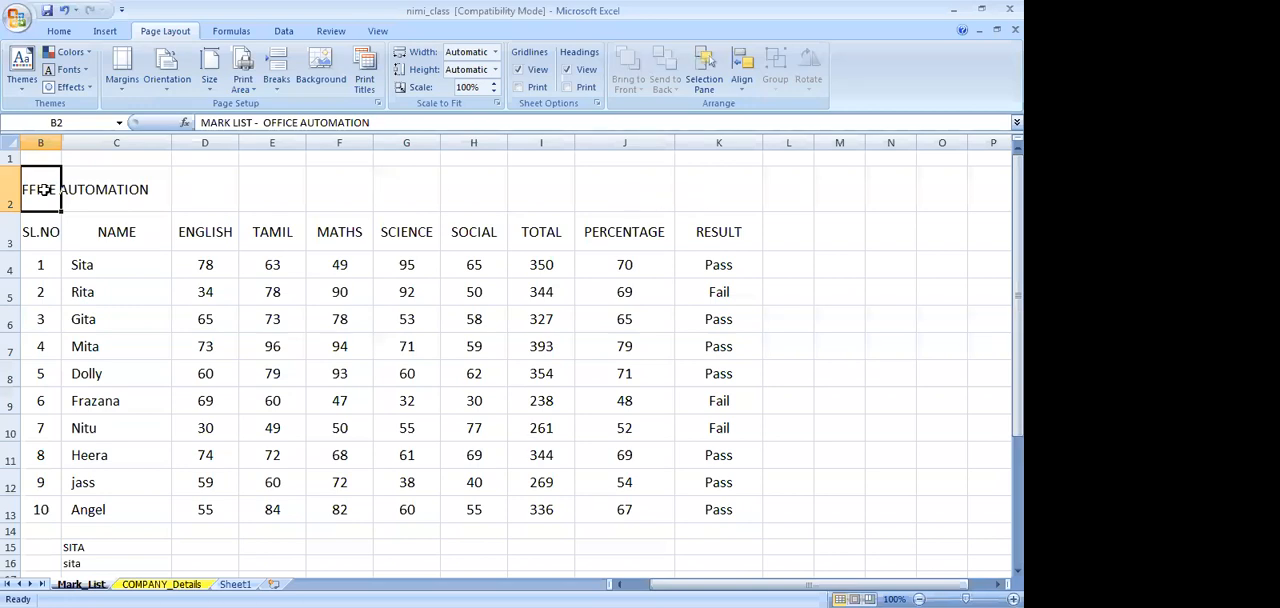
key("shift+Right")
key("shift+Right")
key("shift+Right")
key("shift+Right")
key("shift+Right")
key("shift+Right")
key("shift+Right")
key("shift+Right")
key("shift+Right")
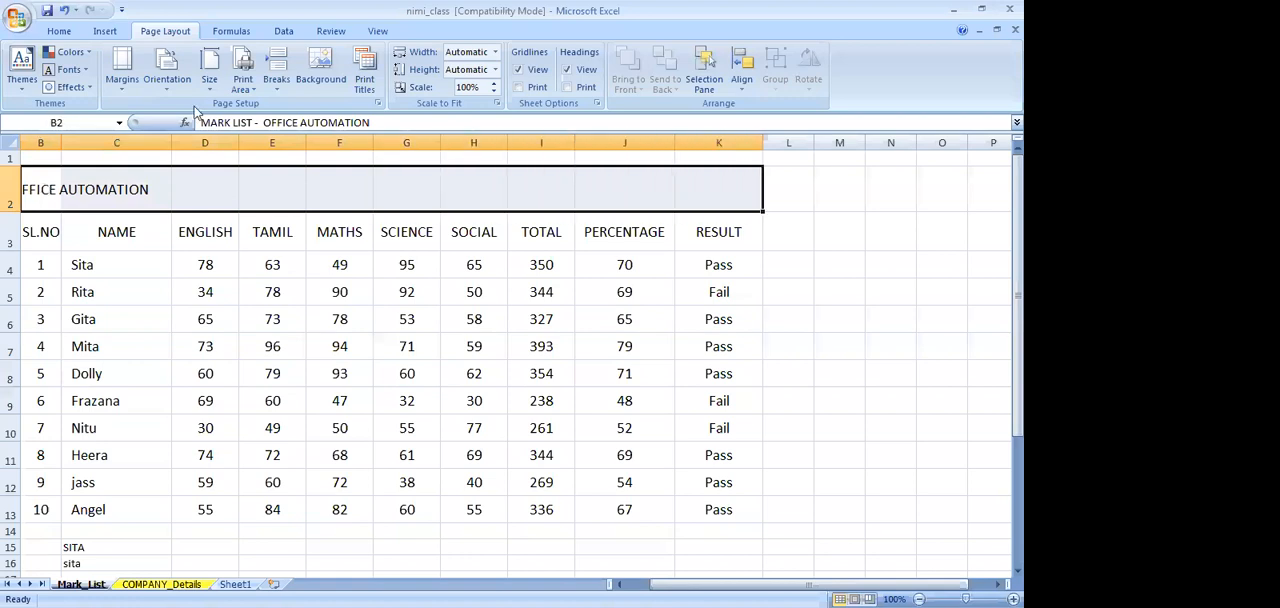
left_click(62, 32)
left_click(424, 82)
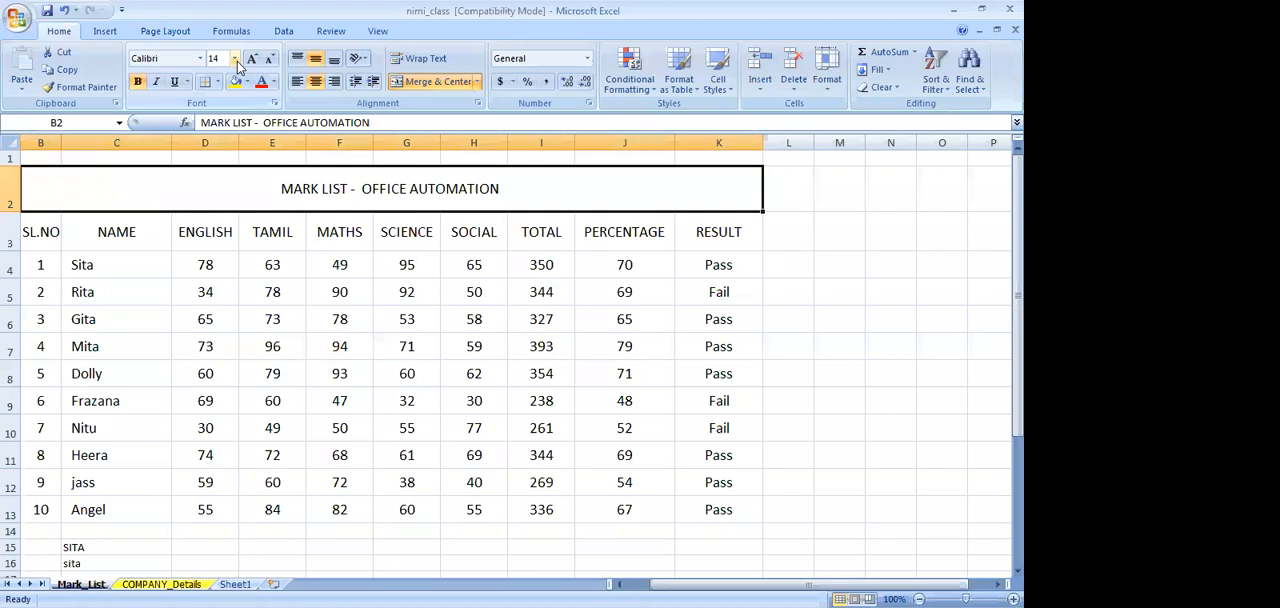
Make the mark list title bold and set its font size to 20
left_click(137, 81)
left_click(234, 58)
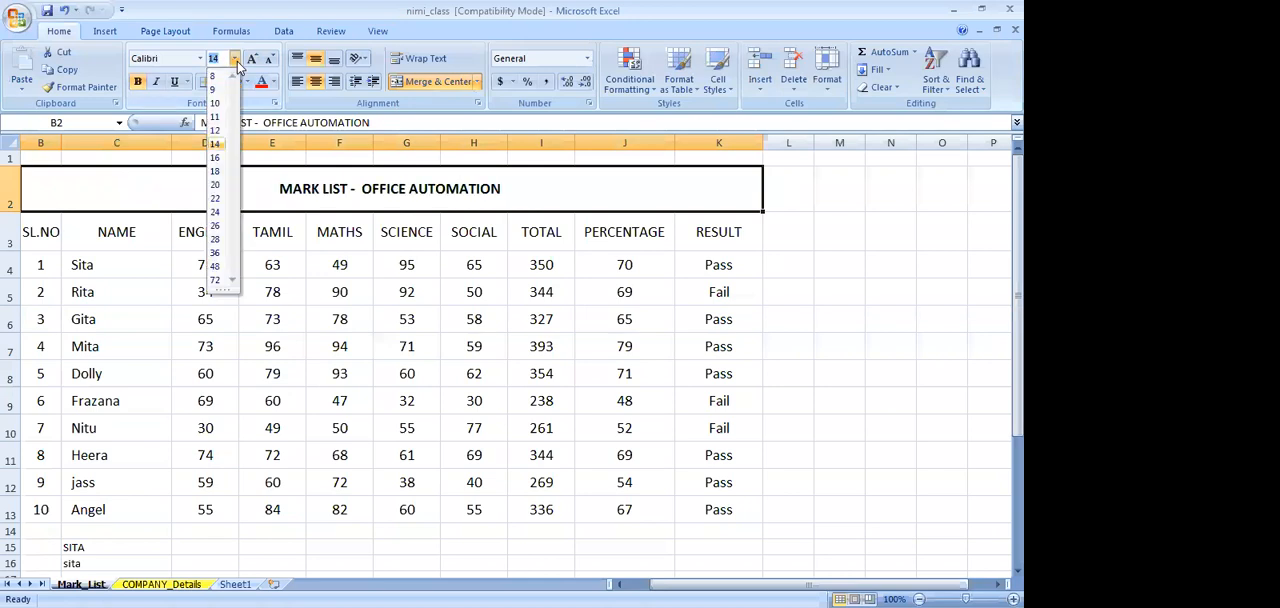
left_click(215, 185)
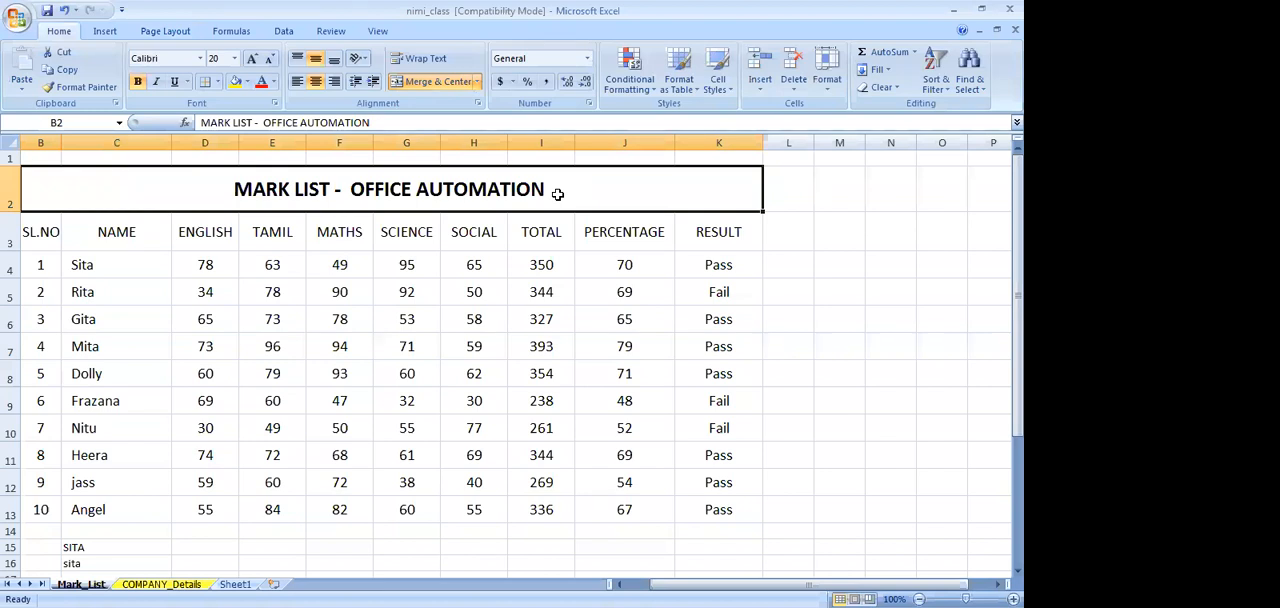
Select the whole mark list B2:K13 including its title and choose a double-line outline border in Format Cells
scroll(705, 263, "down", 1)
scroll(705, 263, "up", 1)
left_click_drag(44, 231, 708, 503)
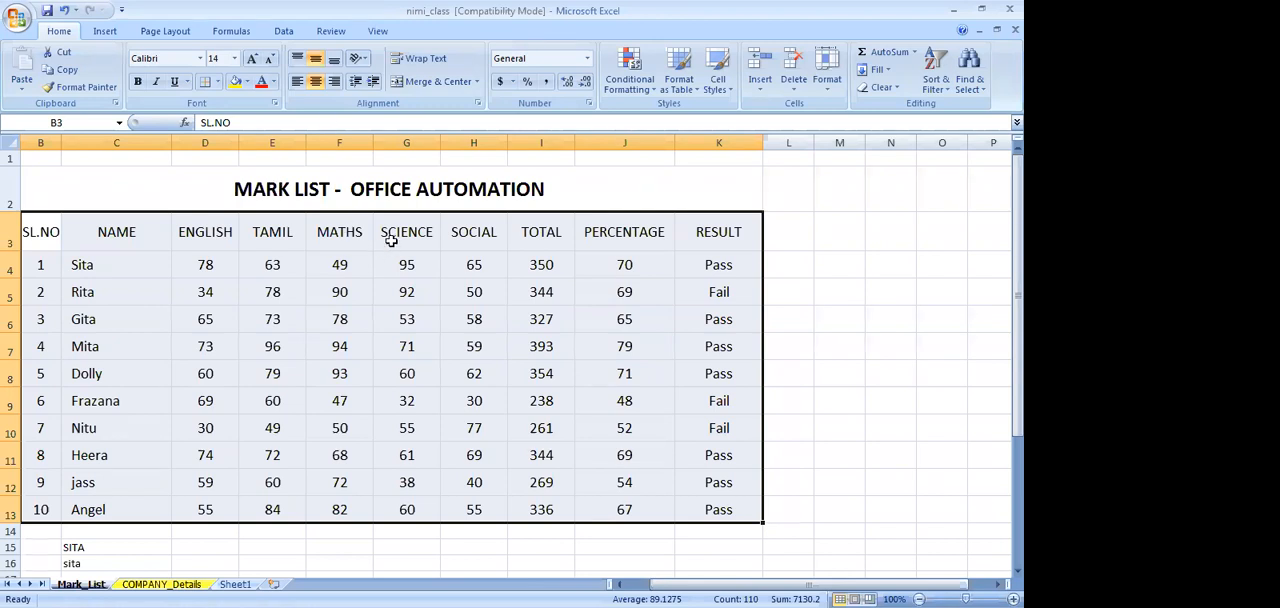
left_click(392, 191)
key("shift+Down")
key("shift+Down")
key("shift+Down")
key("shift+Down")
key("shift+Down")
key("shift+Down")
key("shift+Down")
key("shift+Down")
key("shift+Down")
key("shift+Down")
key("shift+Down")
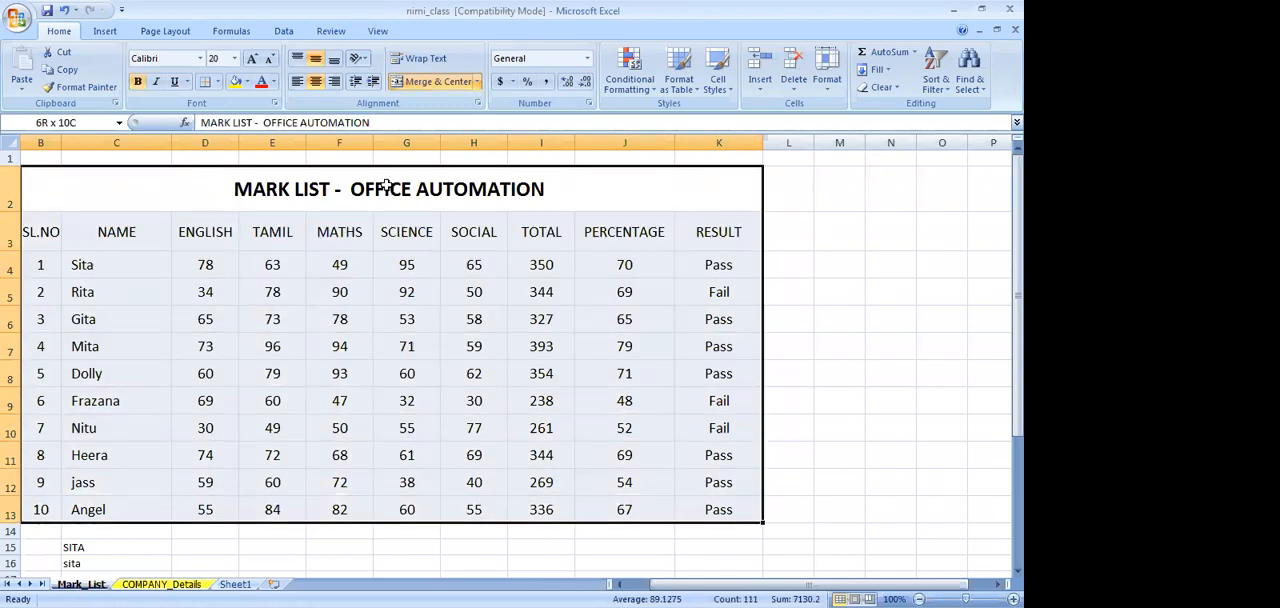
right_click(366, 301)
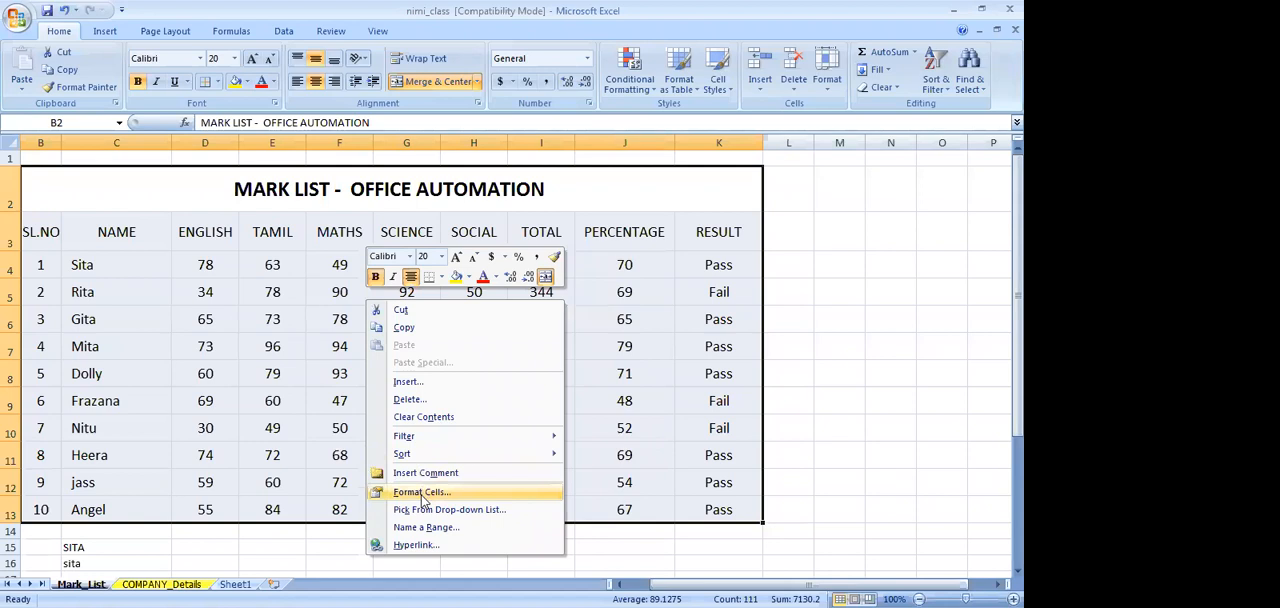
left_click(424, 499)
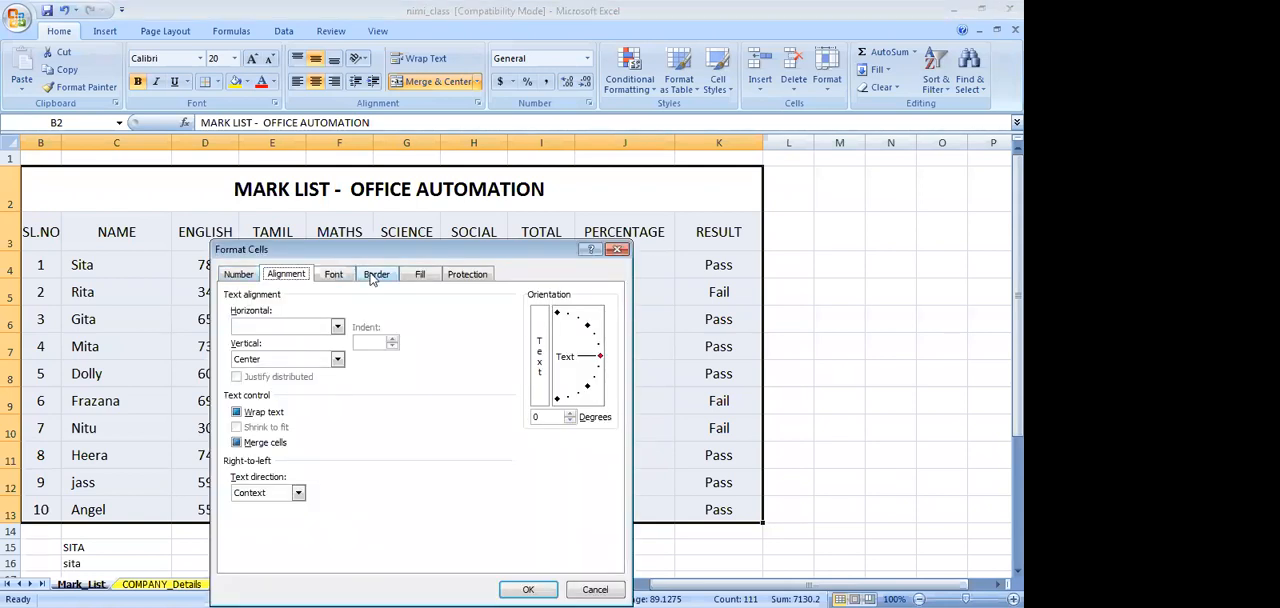
left_click(374, 277)
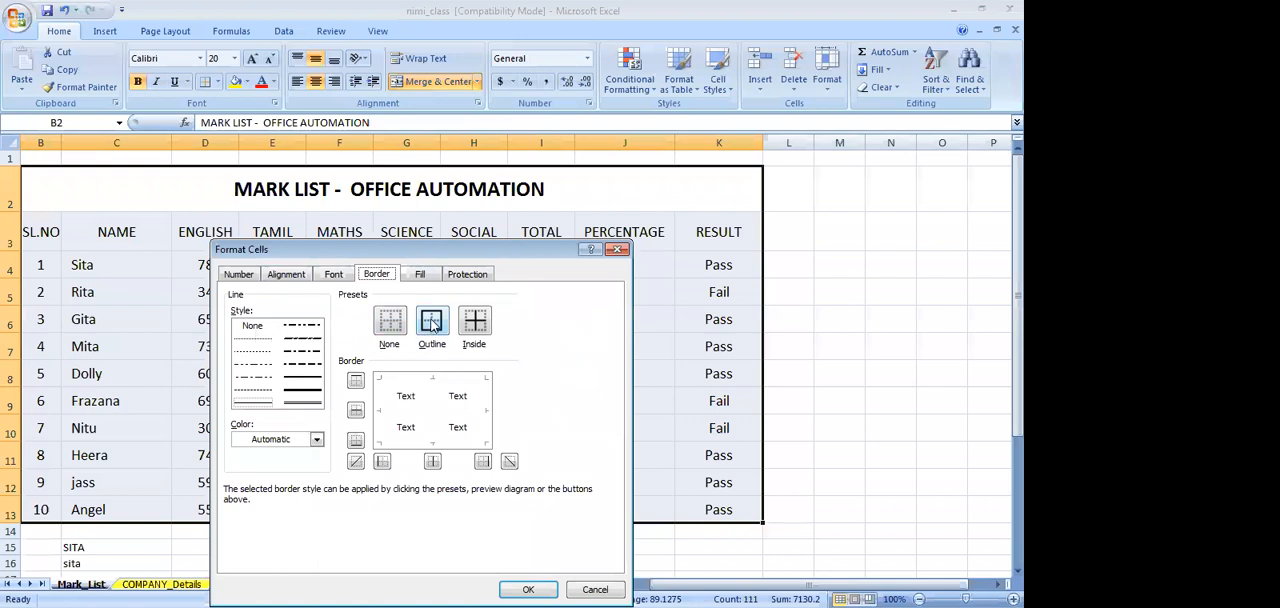
left_click(306, 405)
left_click(433, 324)
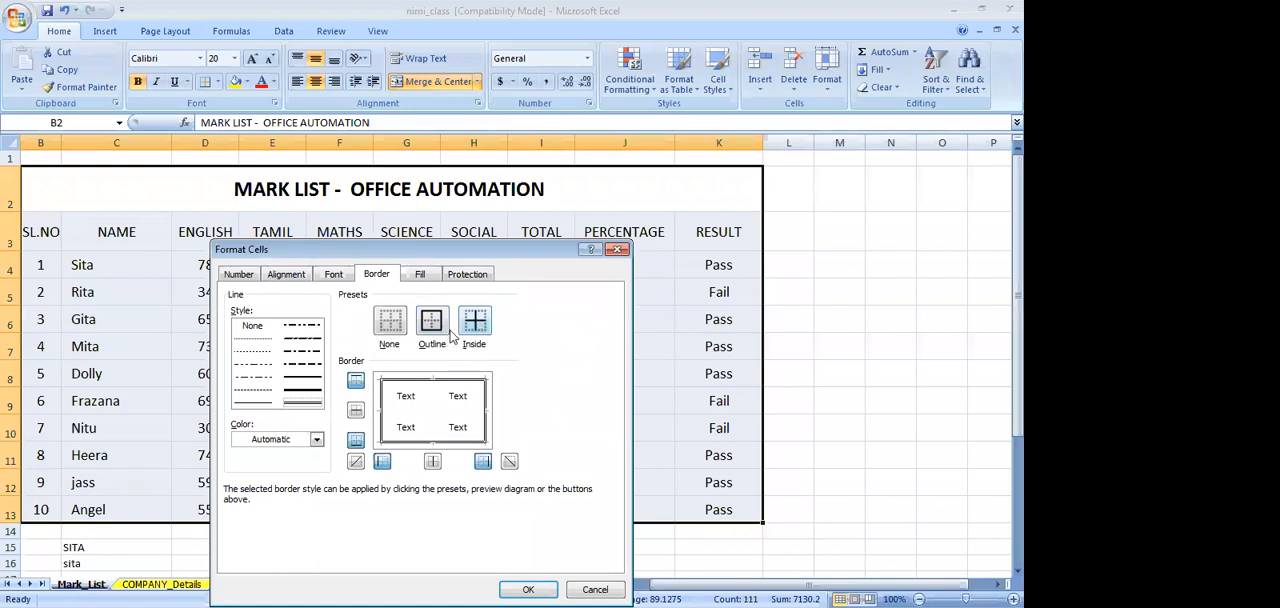
Add thin solid inside borders and apply the border settings to the mark list
left_click(259, 405)
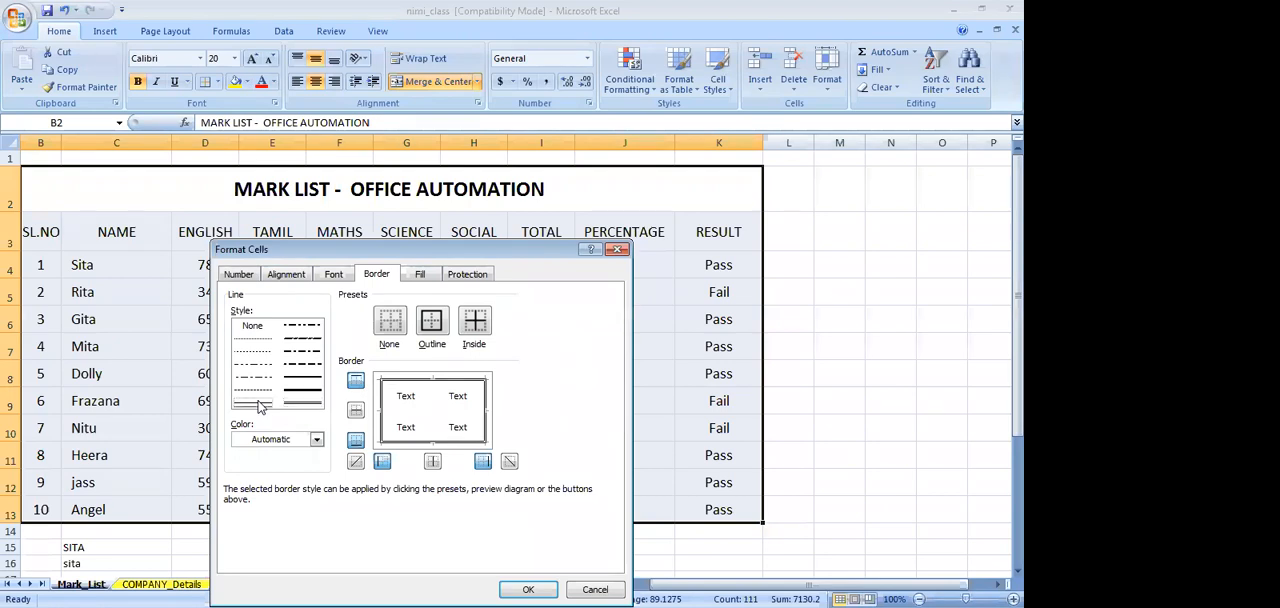
left_click(474, 322)
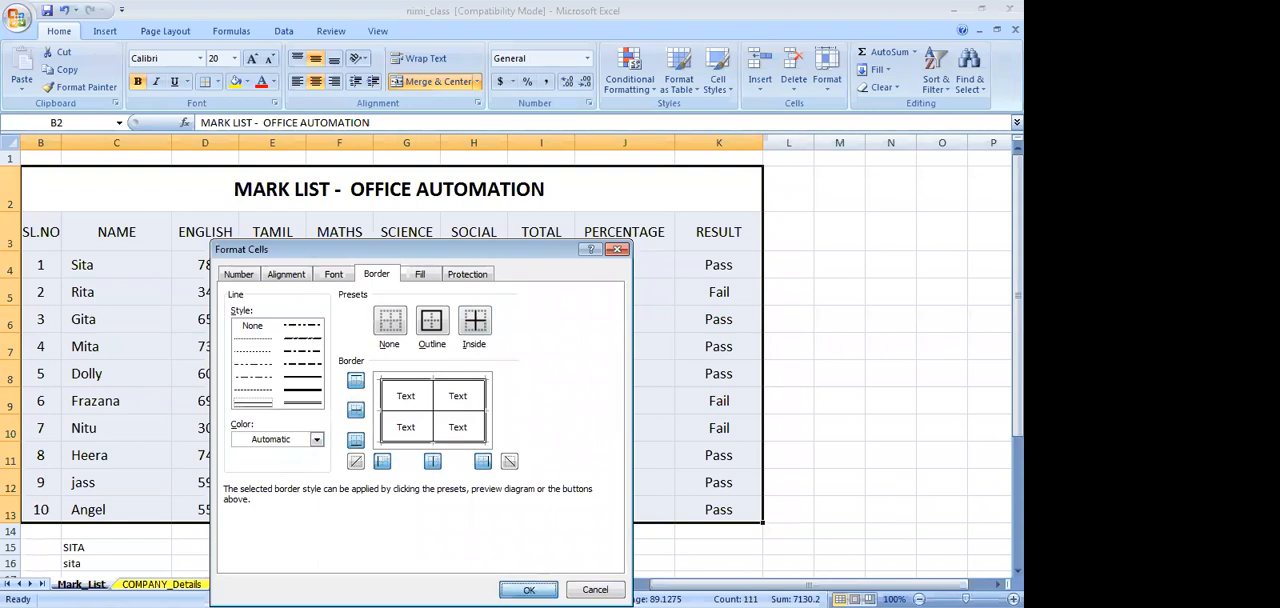
key("Return")
left_click(803, 329)
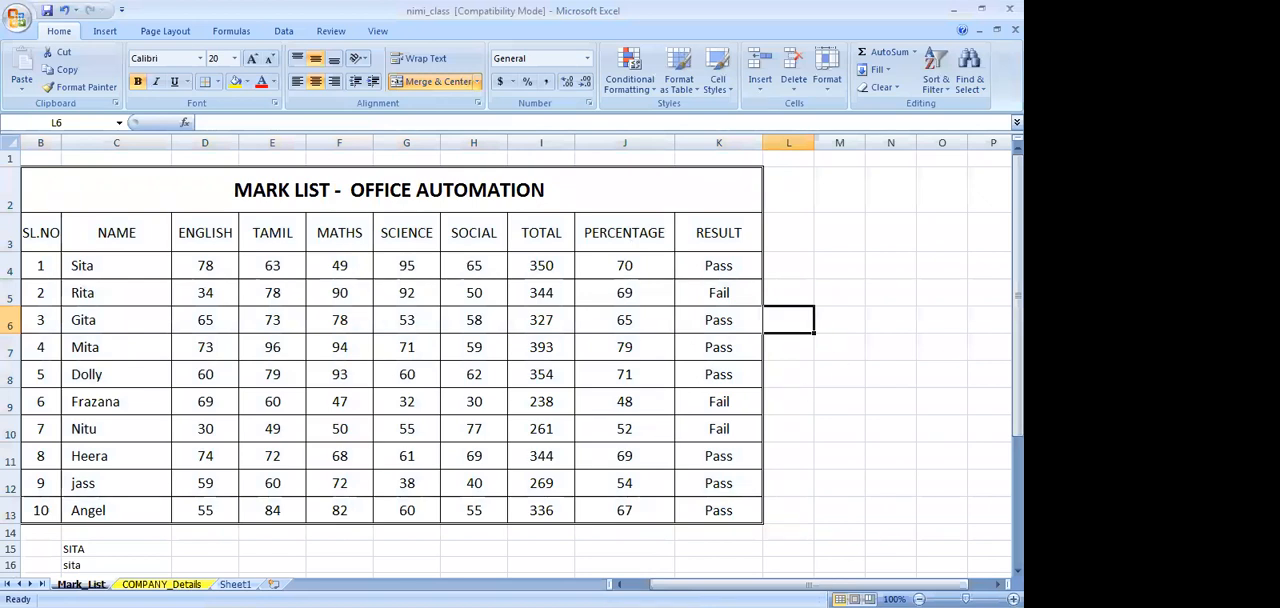
Select the subject marks D4:H13 and start a Less Than highlight rule in Conditional Formatting
left_click_drag(966, 599, 971, 599)
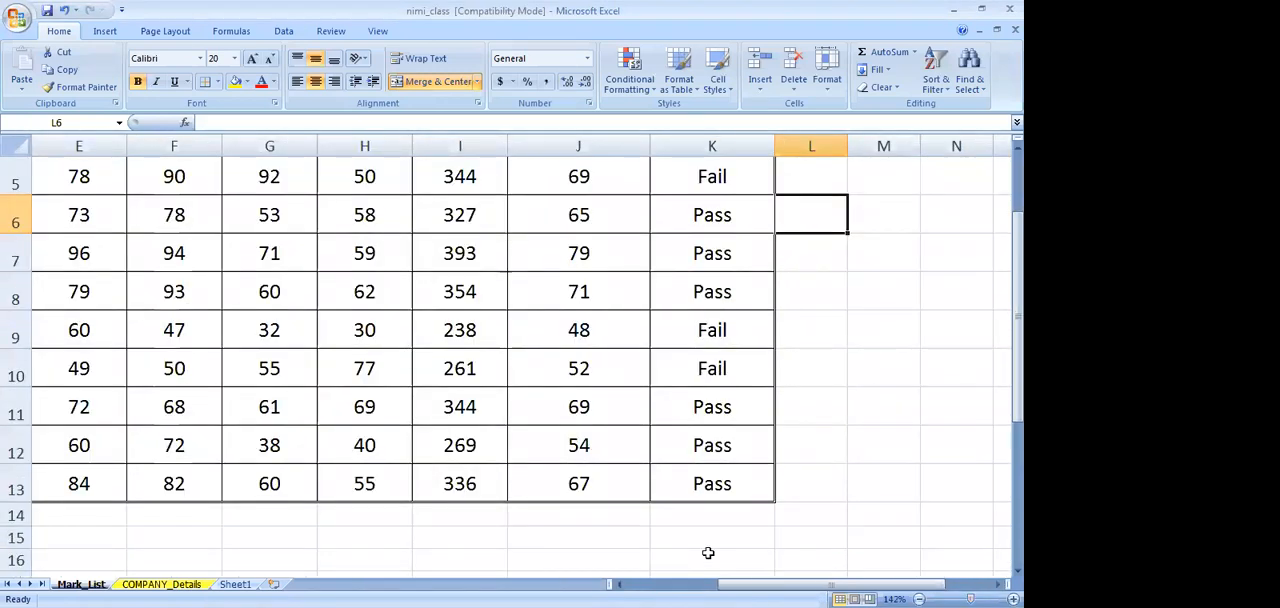
scroll(709, 553, "up", 2)
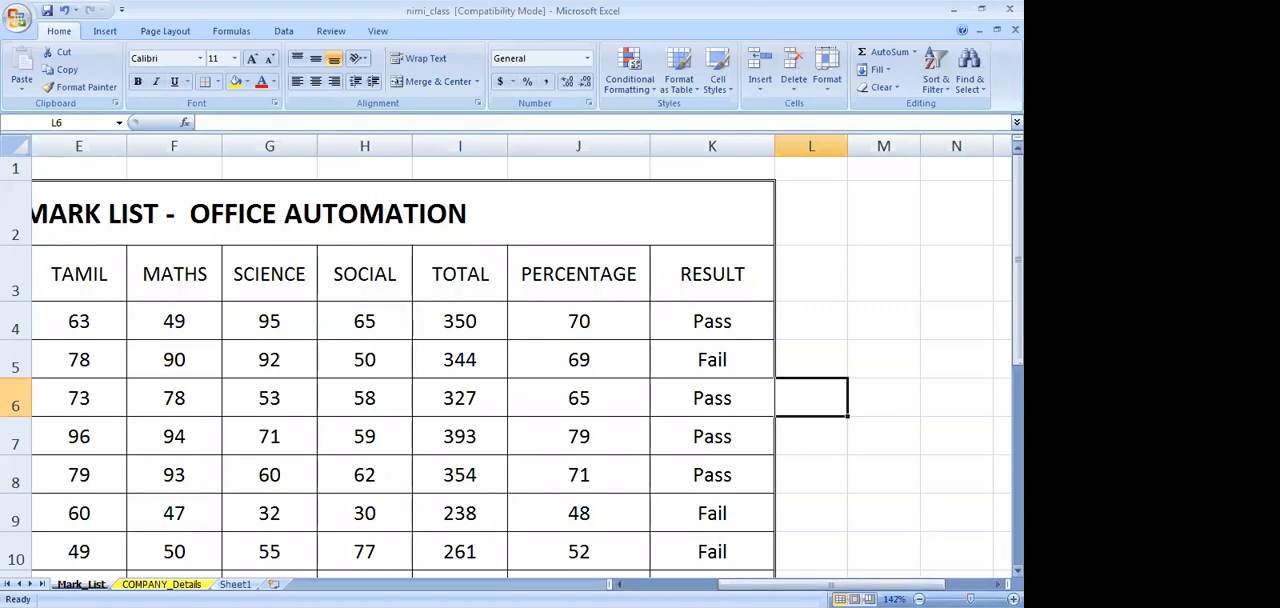
left_click_drag(970, 599, 958, 599)
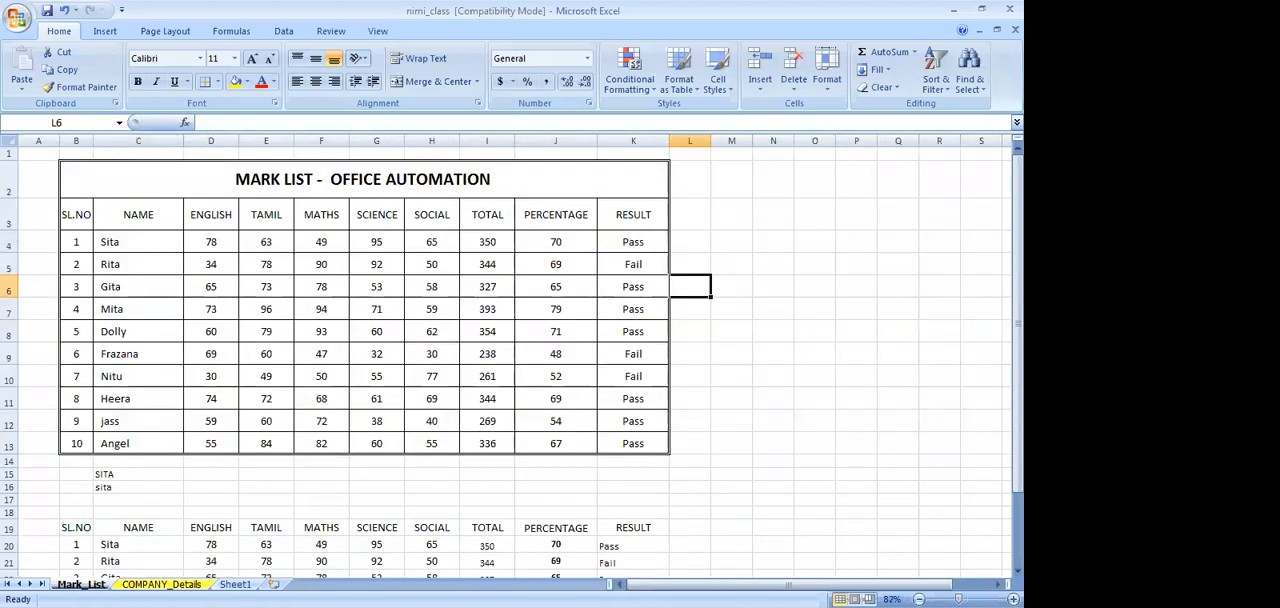
left_click_drag(958, 599, 962, 599)
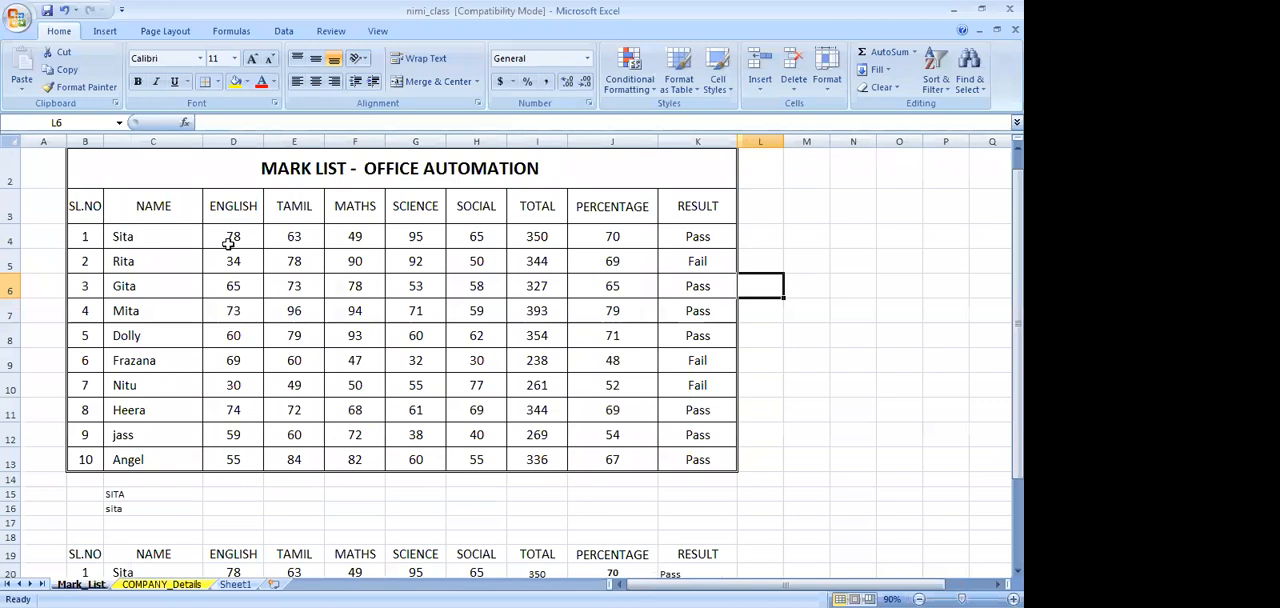
left_click_drag(229, 243, 477, 459)
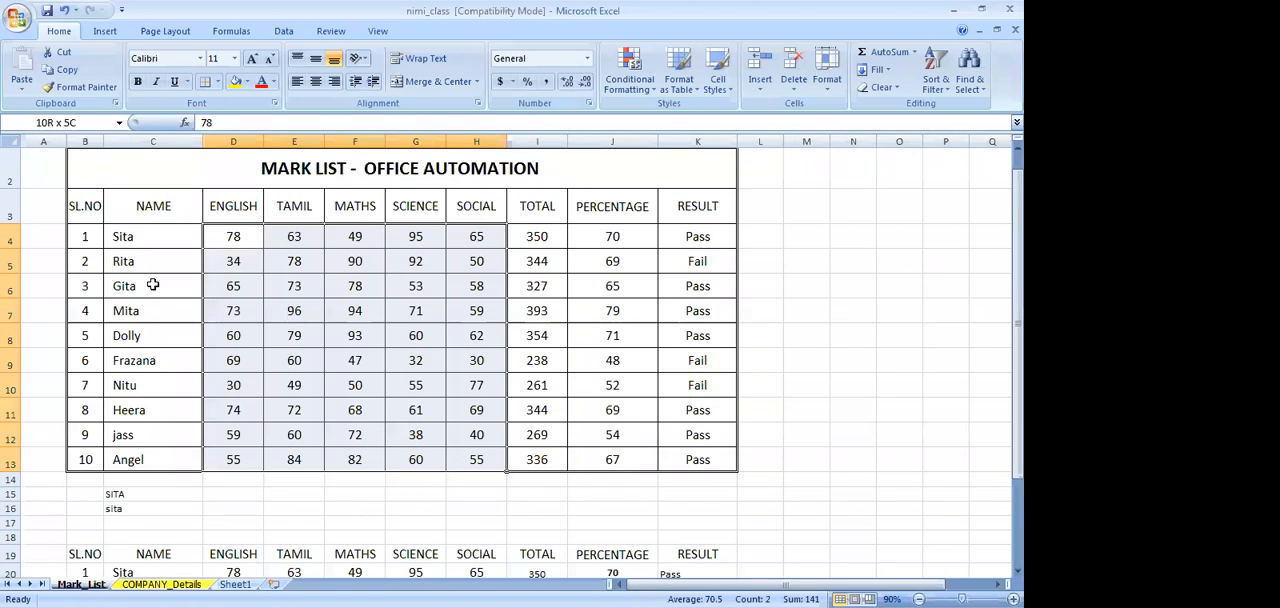
left_click(688, 16)
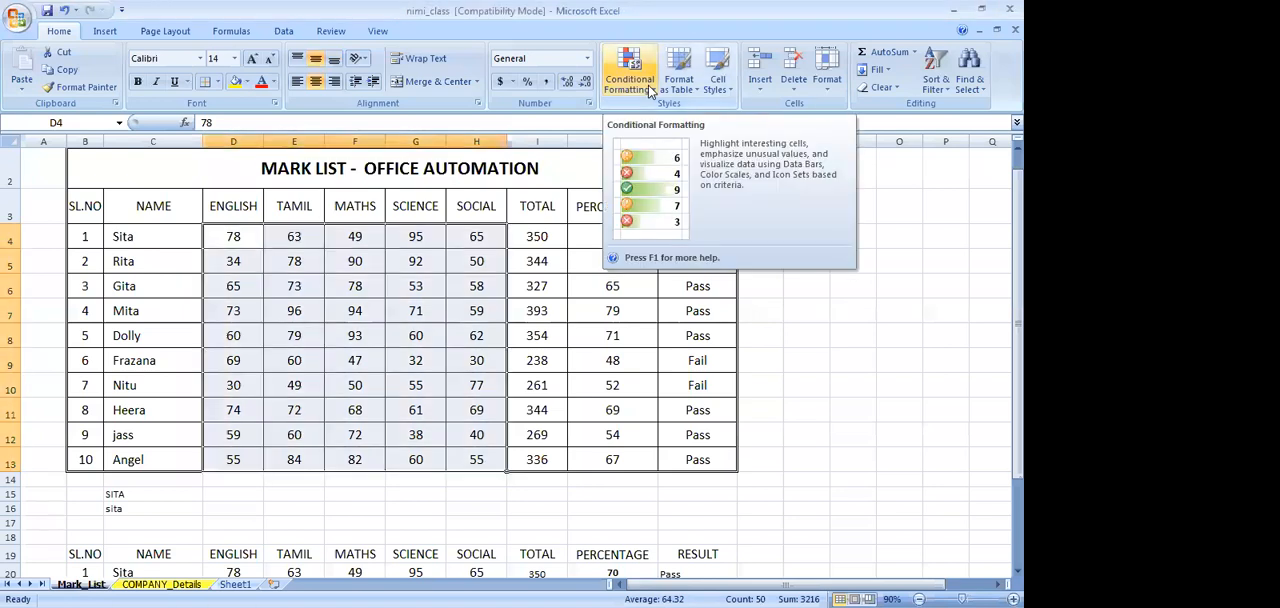
left_click(648, 85)
mouse_move(664, 121)
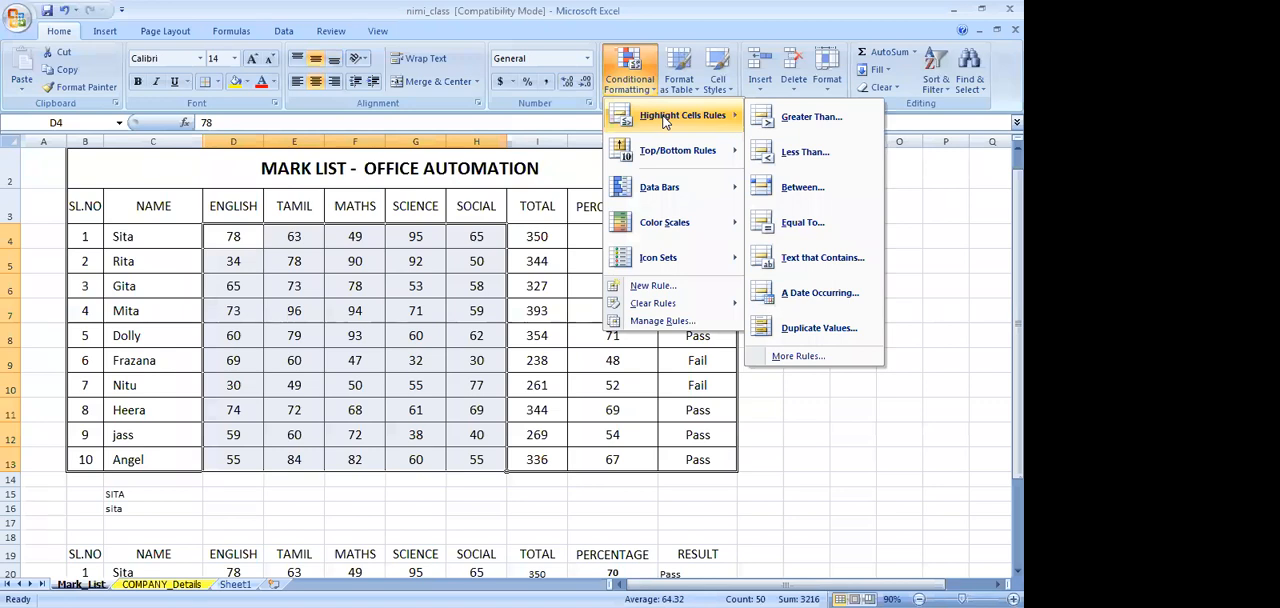
left_click(793, 152)
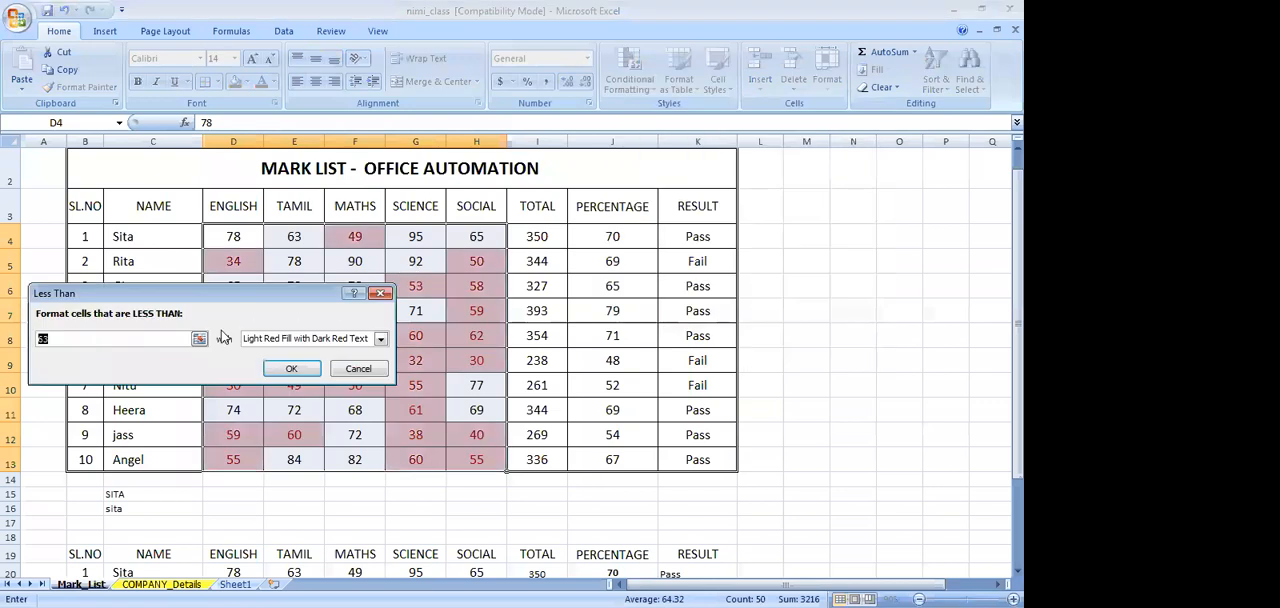
Set the rule to highlight marks less than 40 with Light Red Fill with Dark Red Text, and apply it
left_click(54, 338)
key("BackSpace")
key("BackSpace")
type("4")
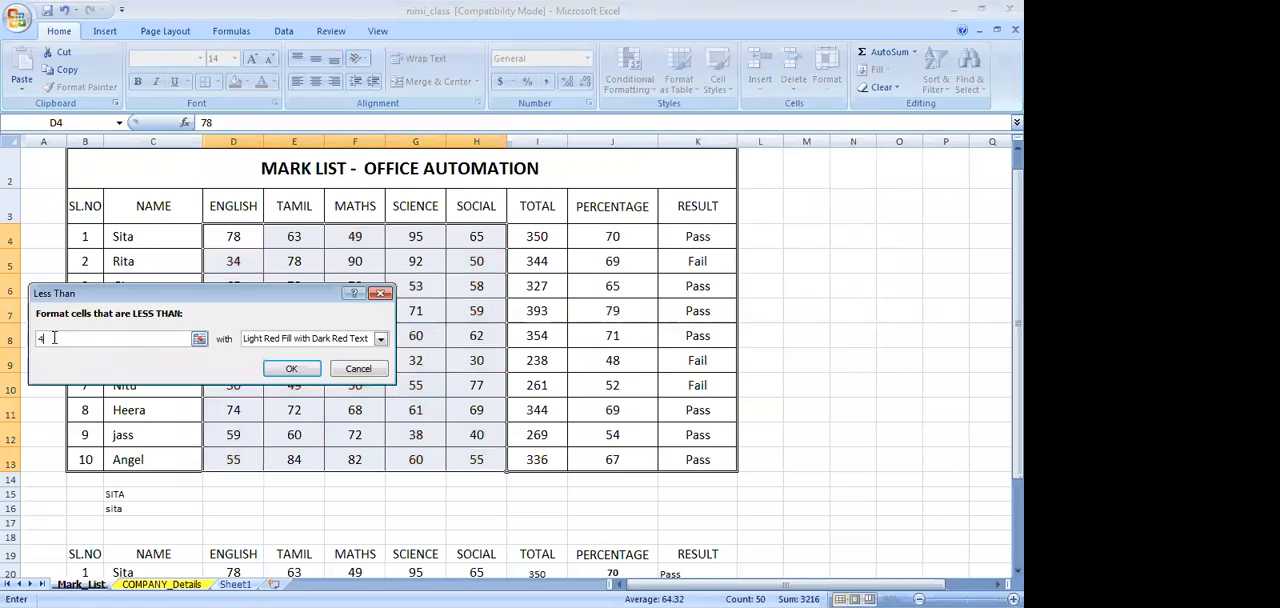
type("0")
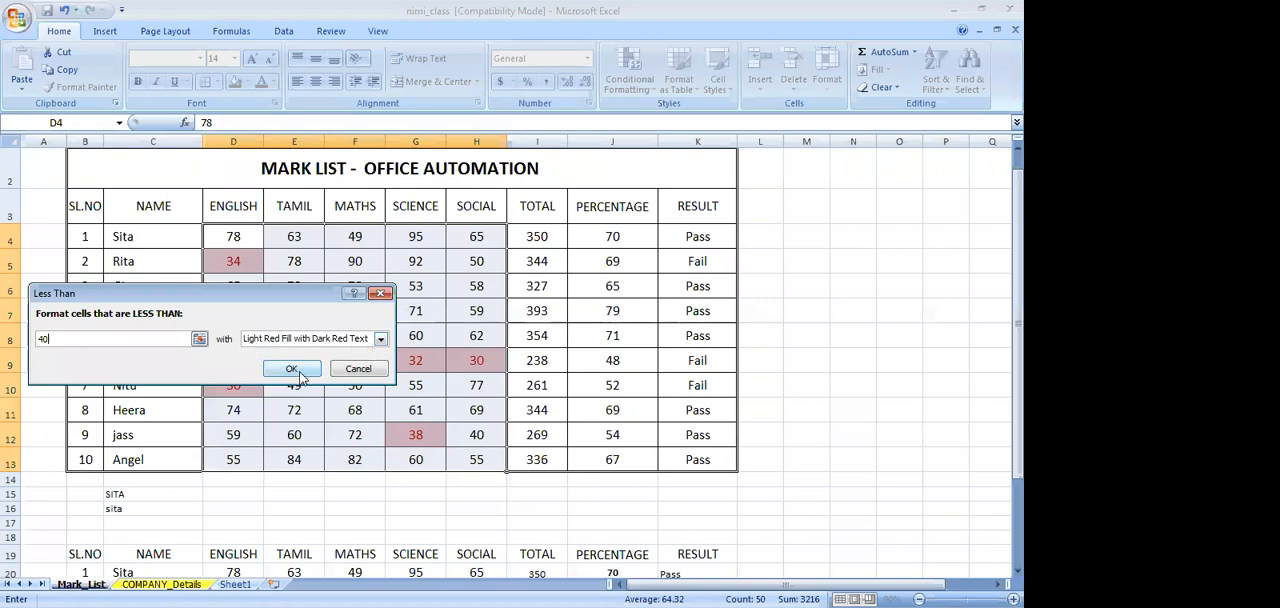
left_click(380, 339)
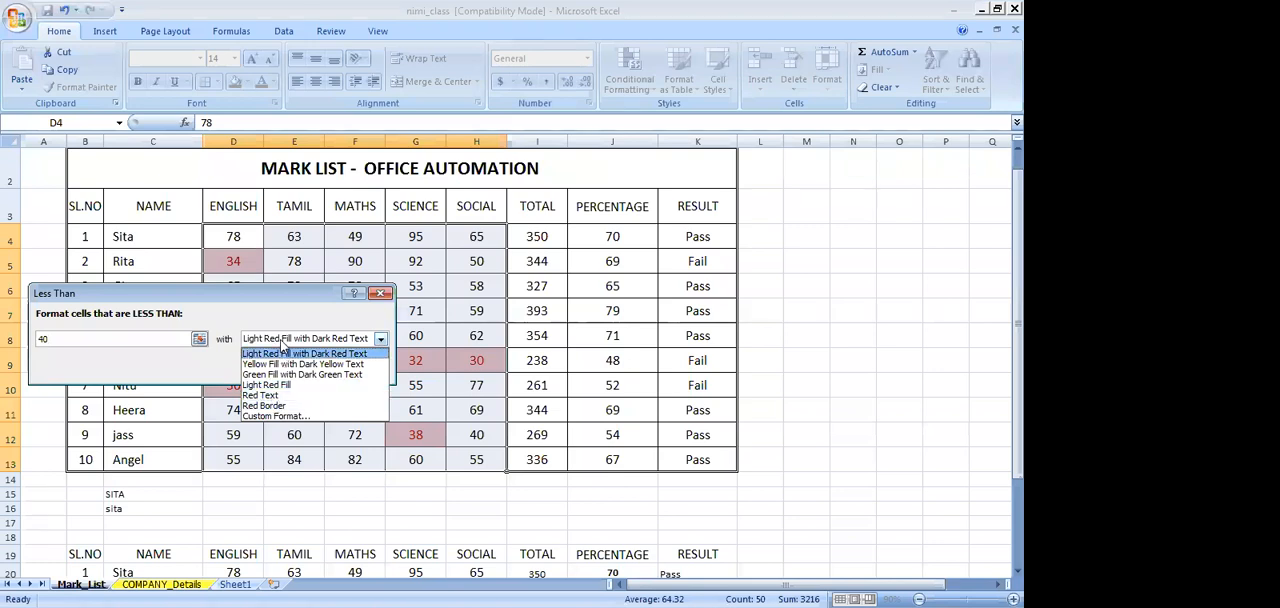
left_click(283, 350)
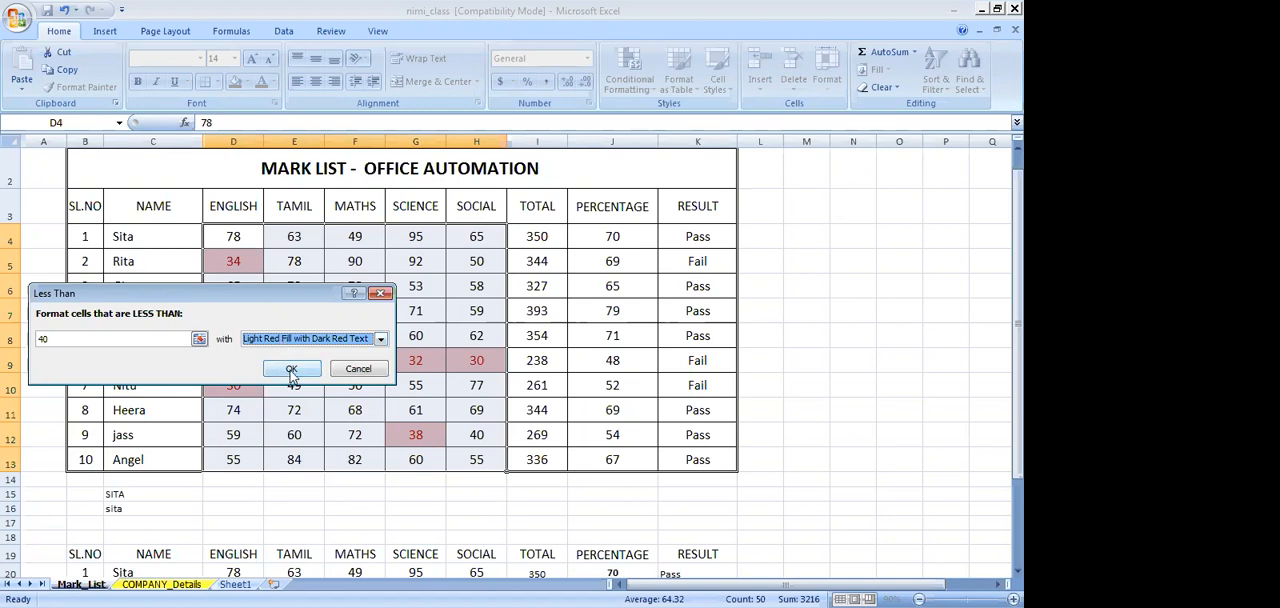
left_click(291, 372)
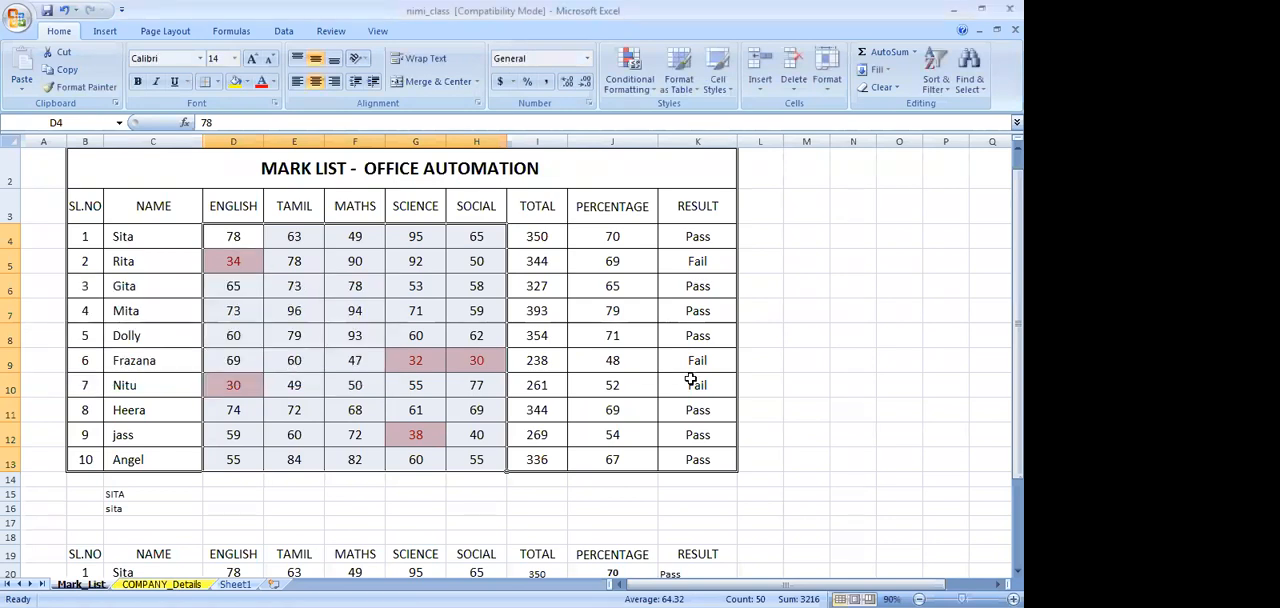
left_click(850, 383)
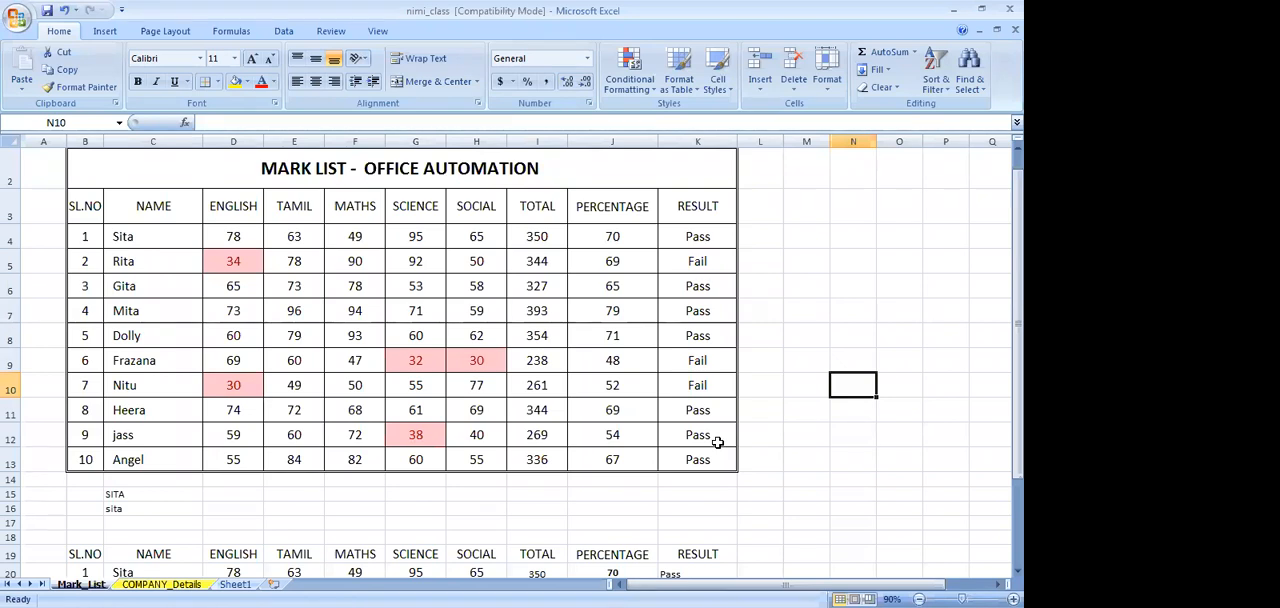
Fill the pass/fail formula from K10 down to K13 in the RESULT column
left_click(718, 440)
left_click(718, 412)
left_click(718, 387)
left_click_drag(733, 398, 738, 470)
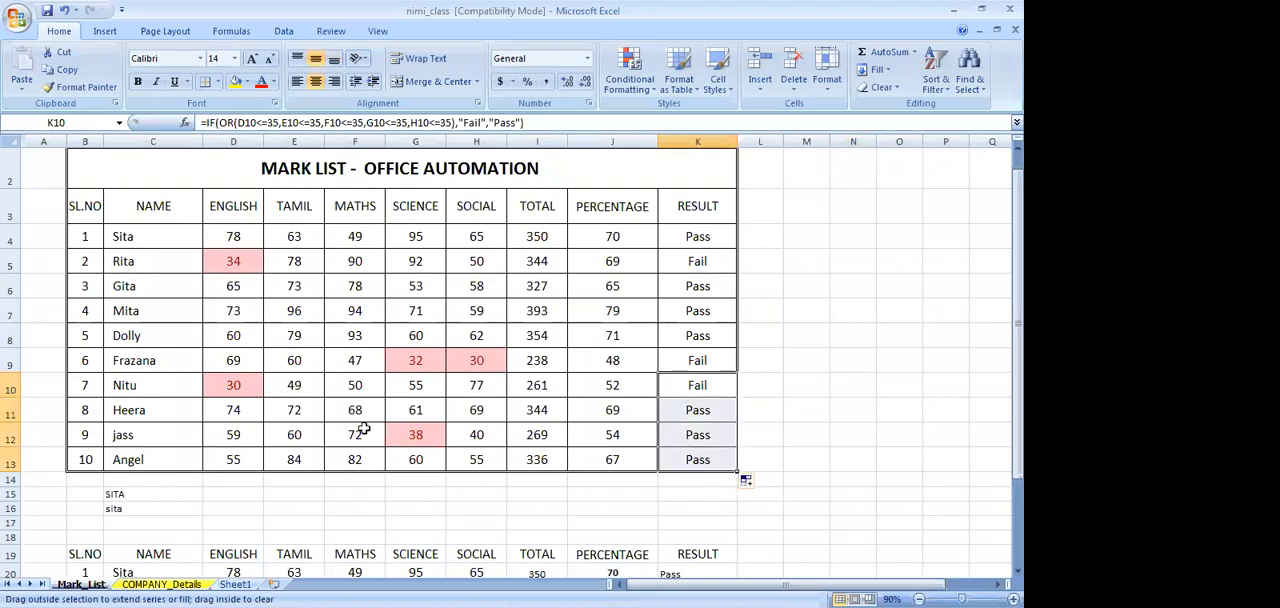
Check the highlighted Science mark in G12, the English mark in D4, the result formula in K4, and the lower mark list
left_click(423, 440)
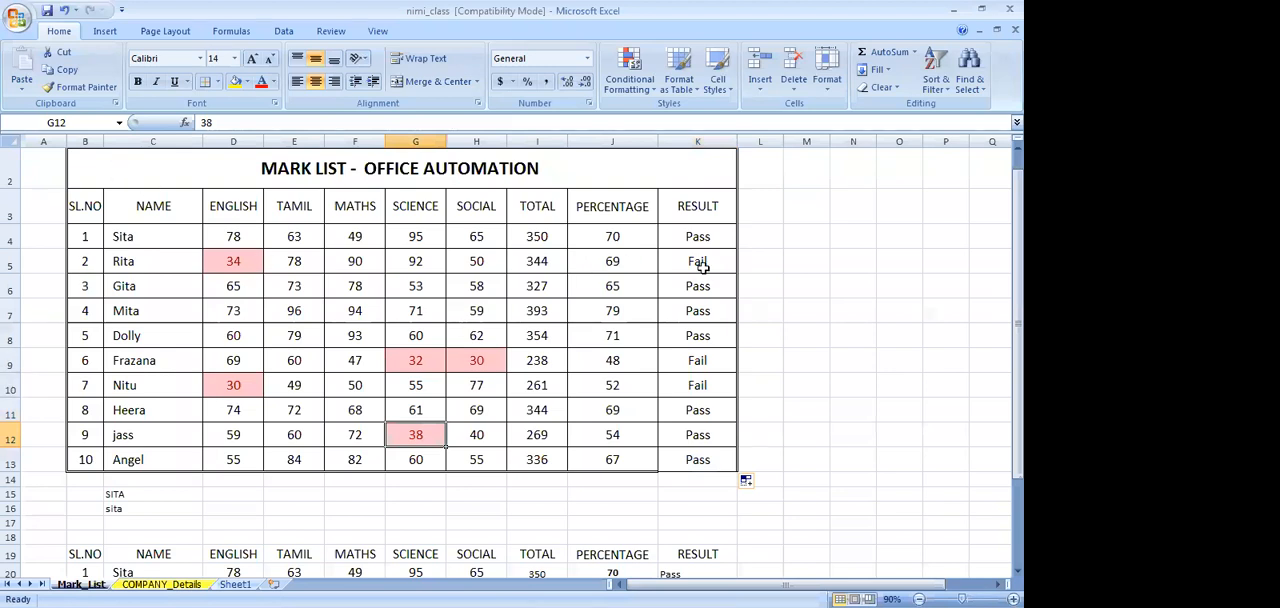
left_click(780, 289)
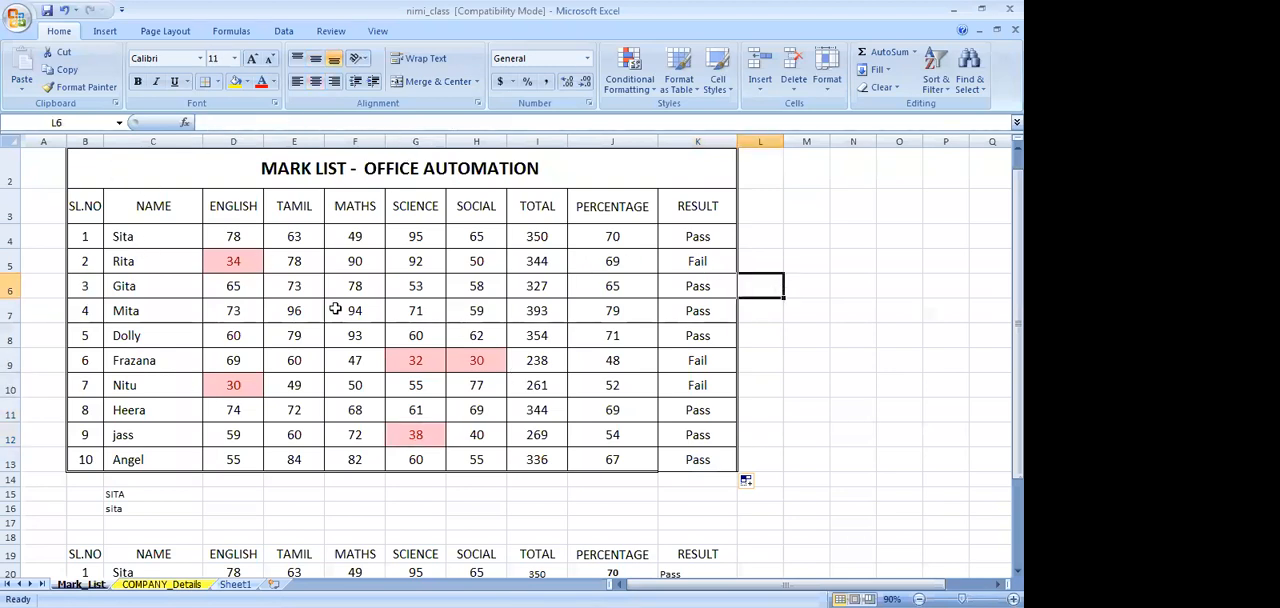
left_click(246, 233)
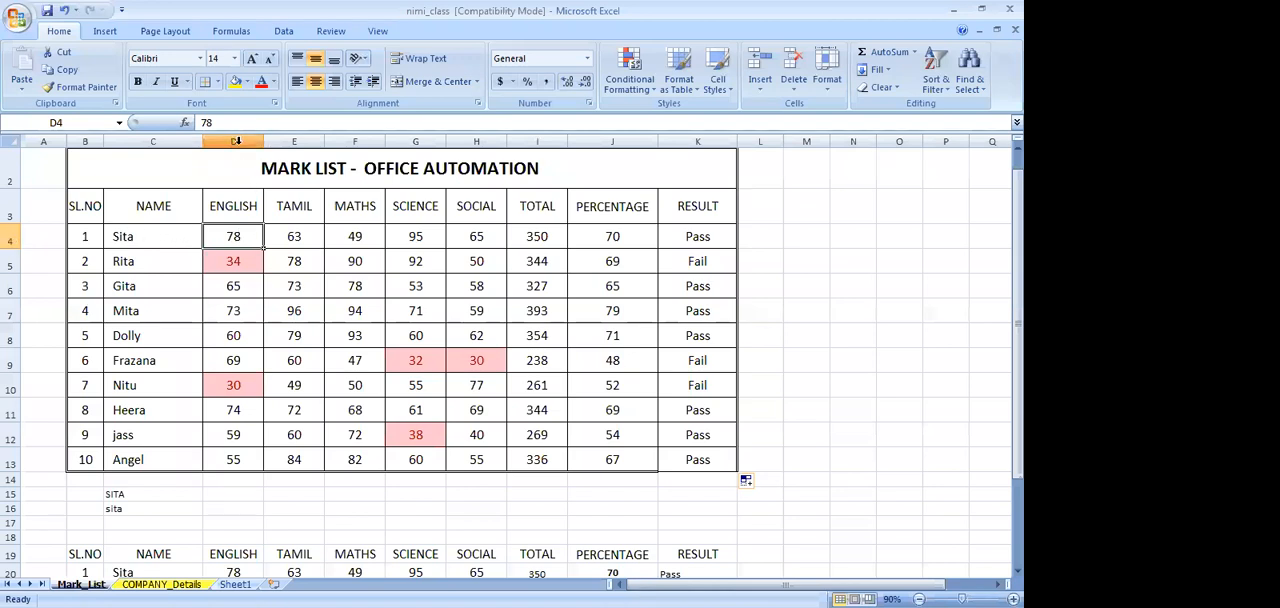
left_click(807, 305)
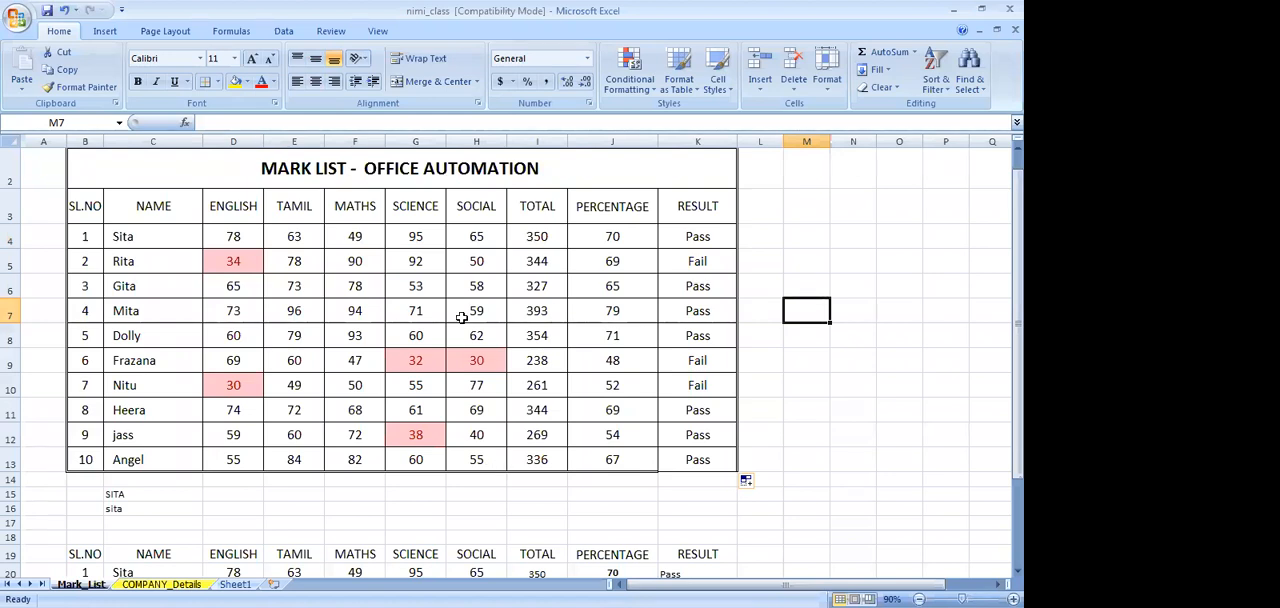
left_click(686, 242)
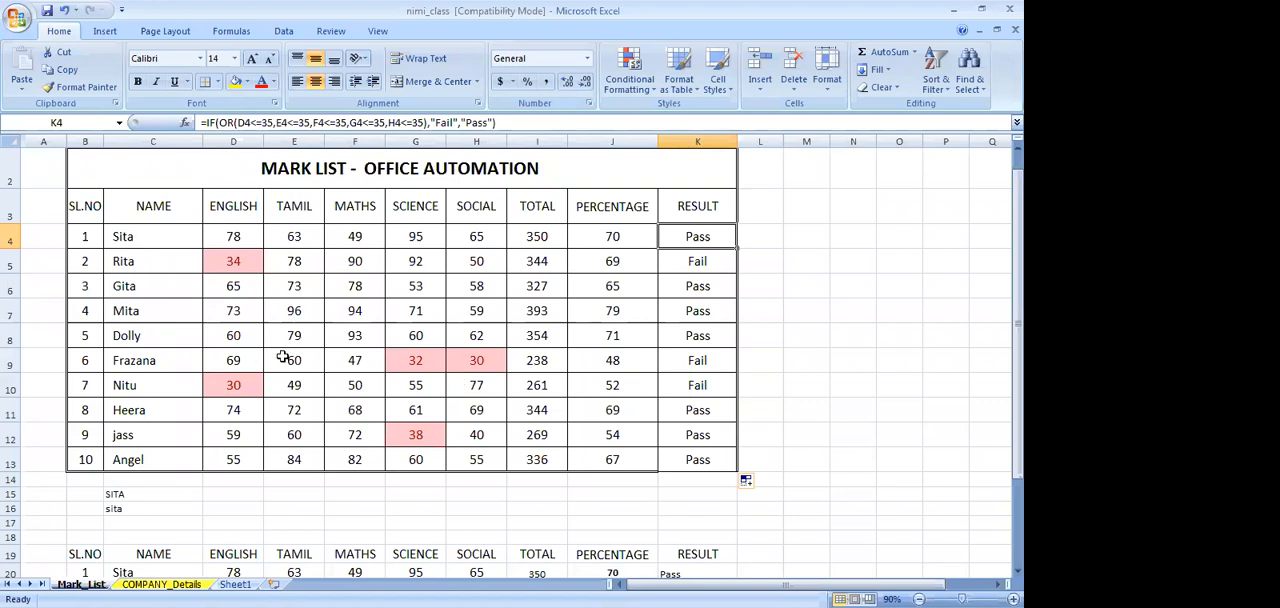
scroll(324, 408, "down", 3)
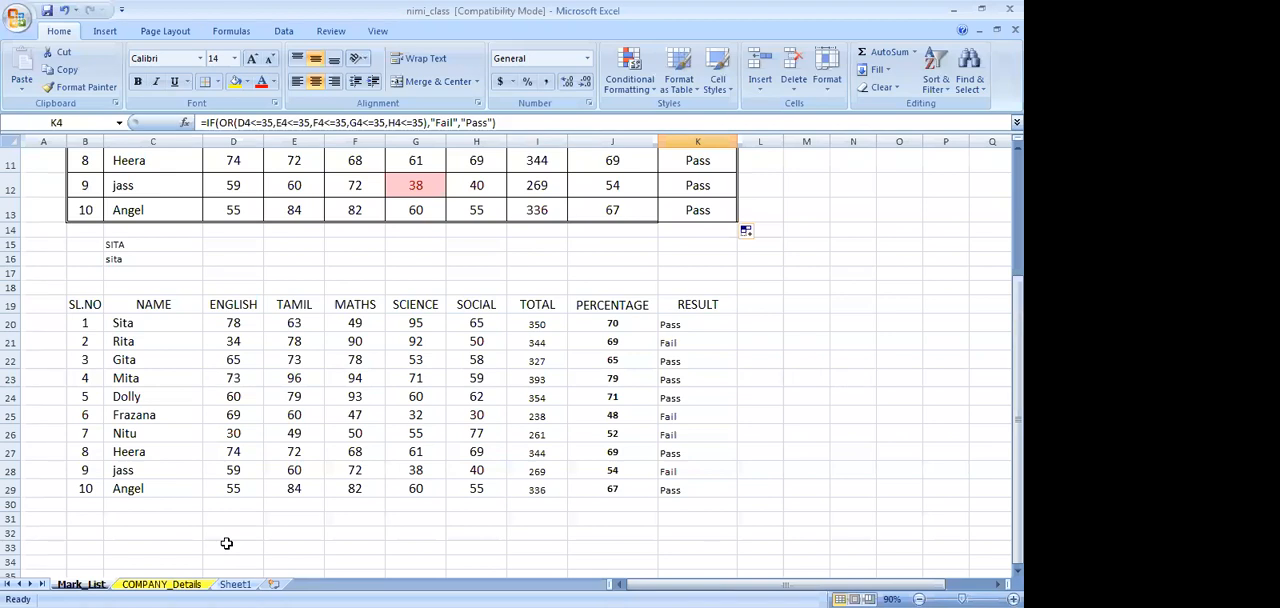
Switch to the COMPANY_Details sheet and turn on filtering for the contacts table from its First Name header
key("ctrl+Page_Down")
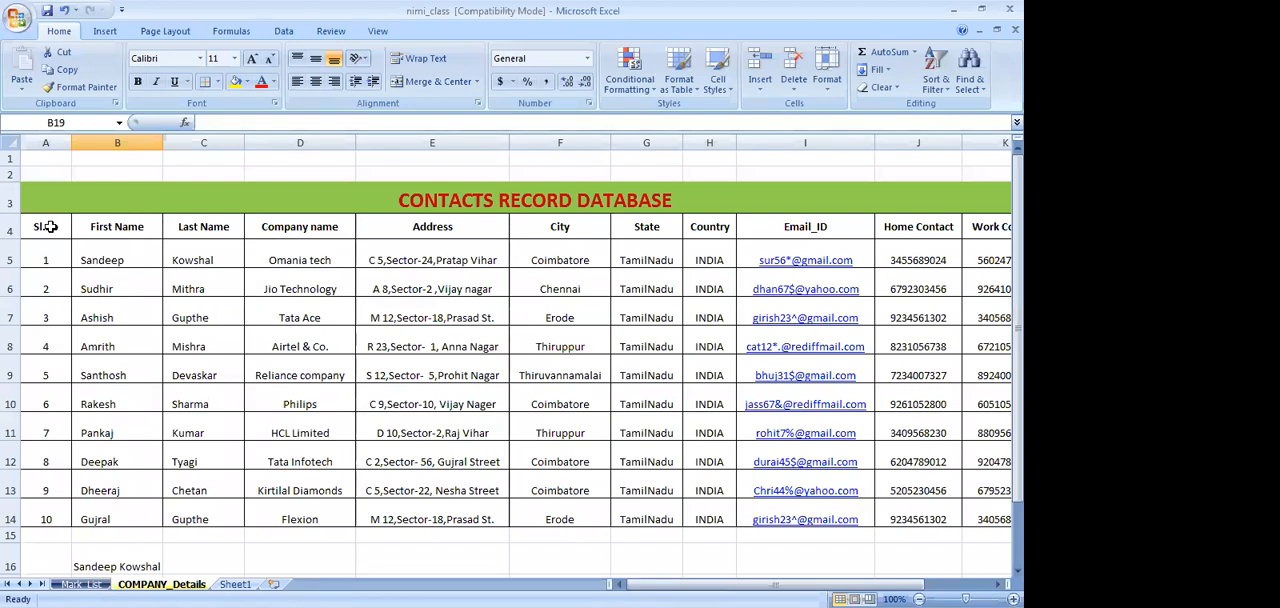
left_click(126, 228)
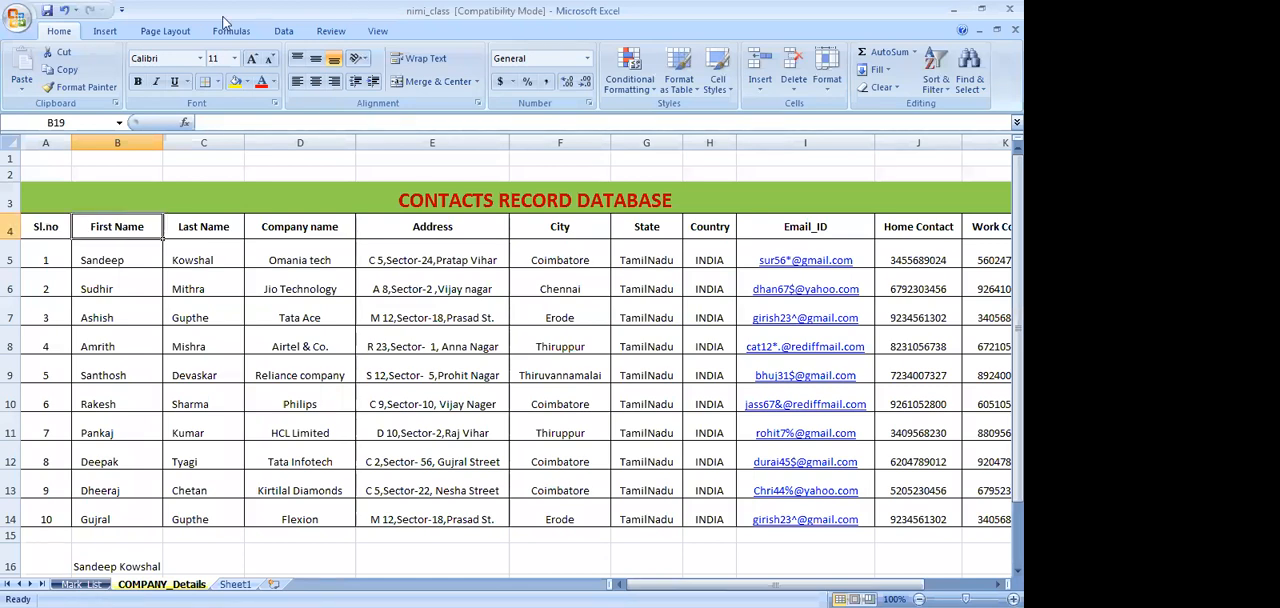
left_click(284, 32)
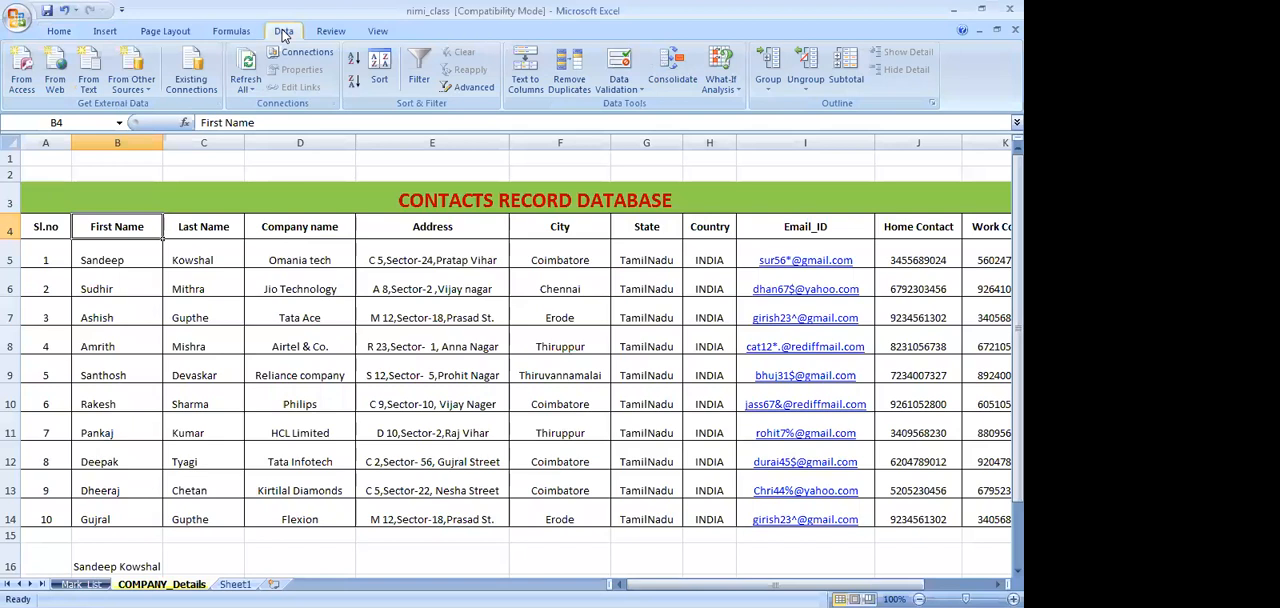
left_click(420, 83)
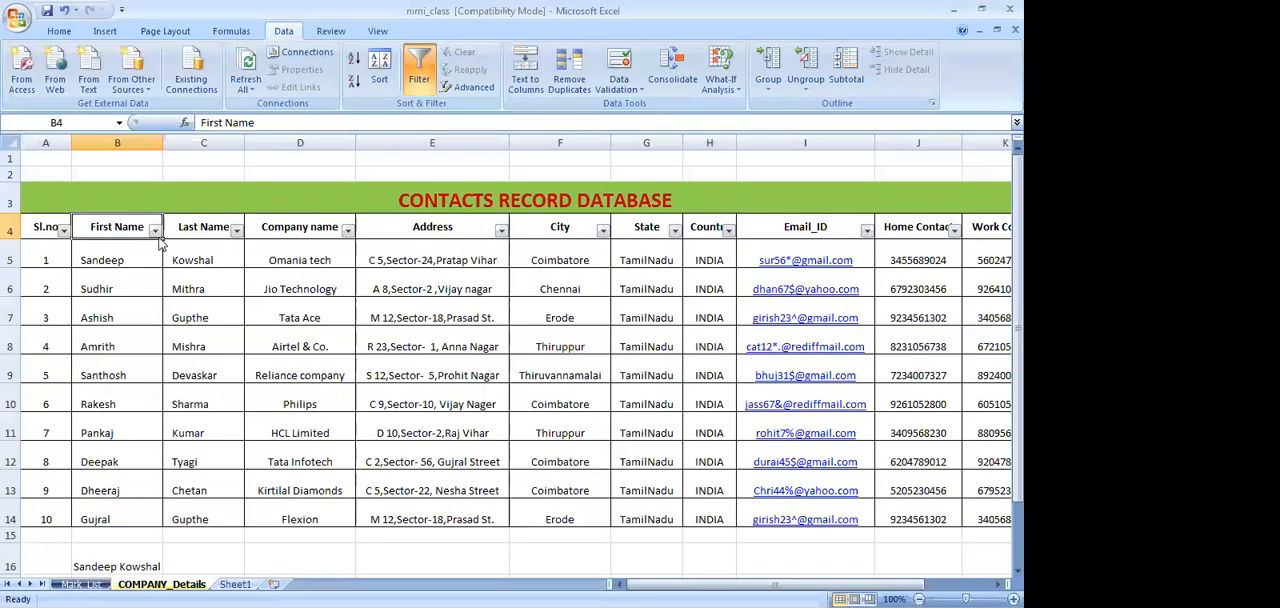
Filter the City column to show only Chennai records
left_click(603, 231)
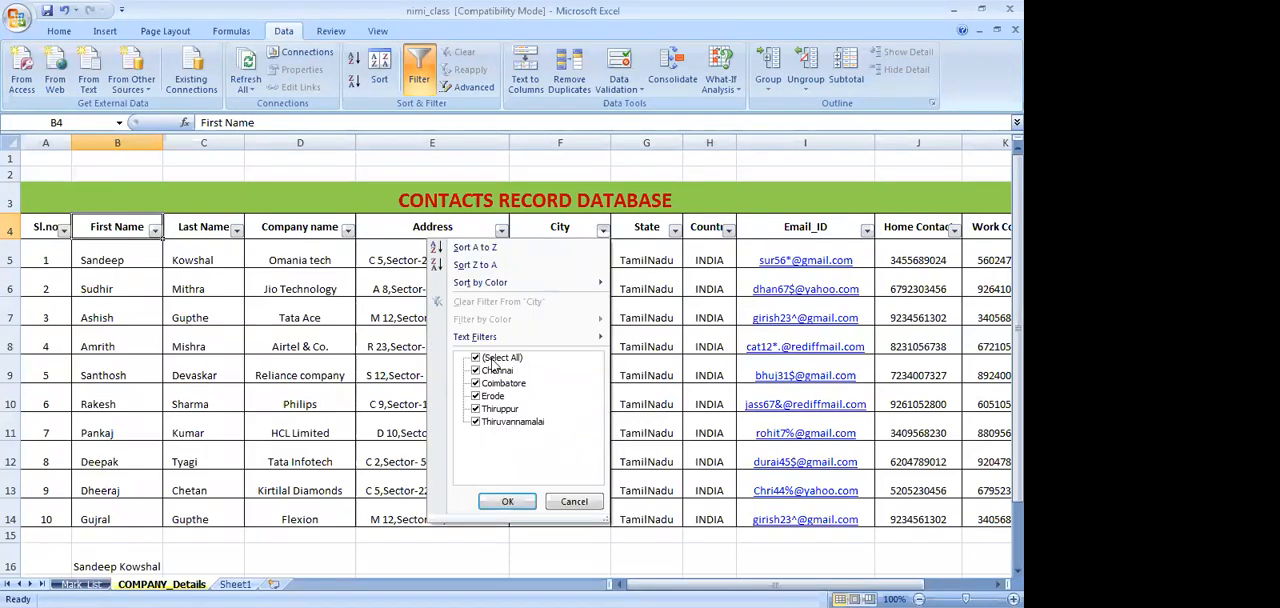
left_click(494, 361)
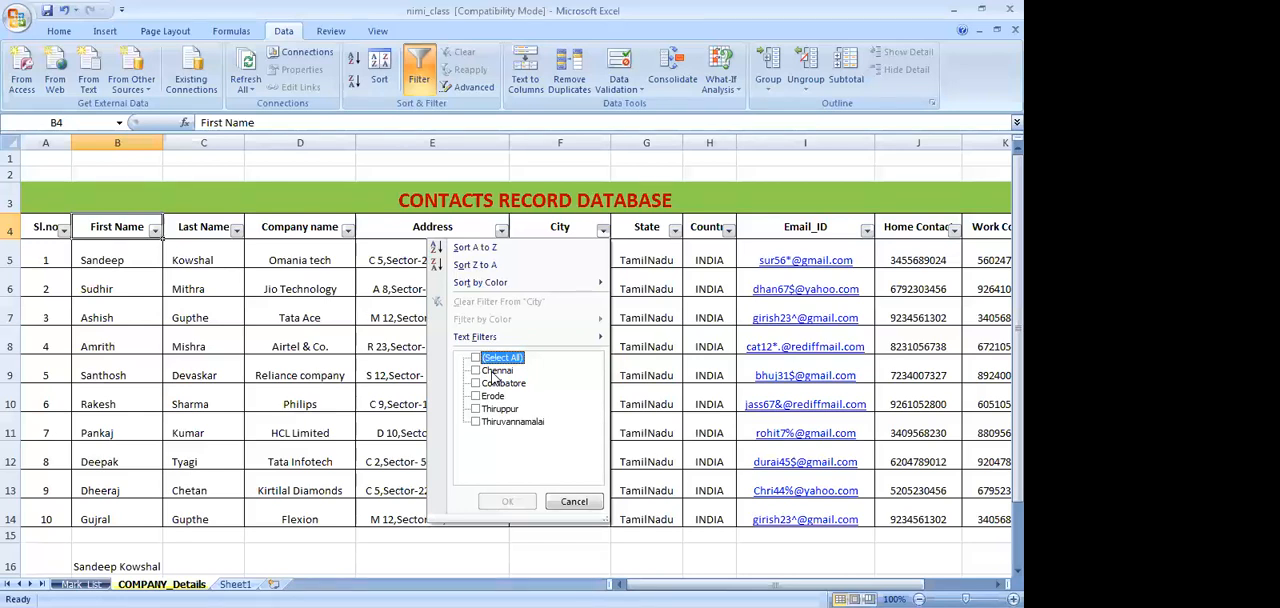
left_click(493, 371)
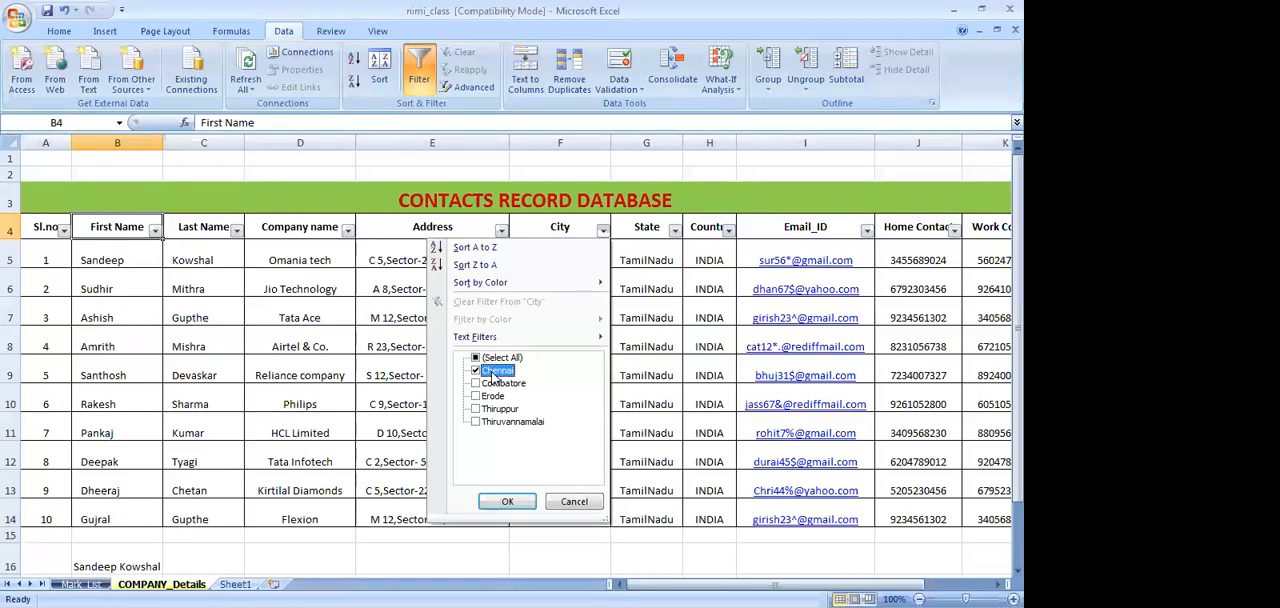
left_click(499, 500)
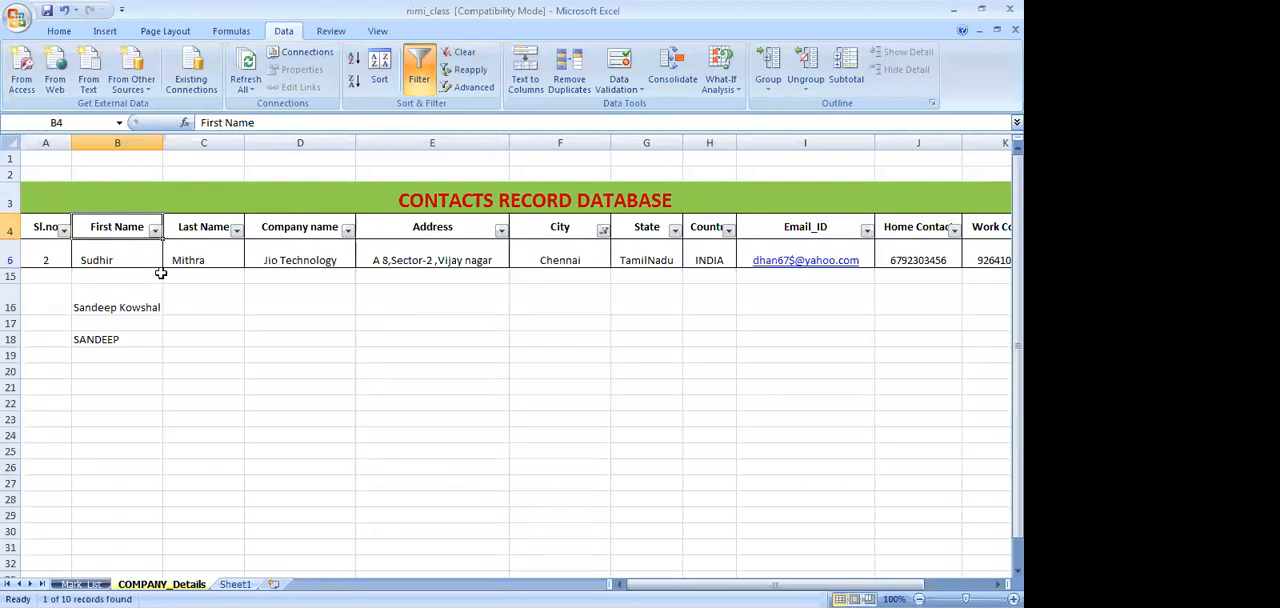
Change the City filter from Chennai to Coimbatore
left_click(601, 228)
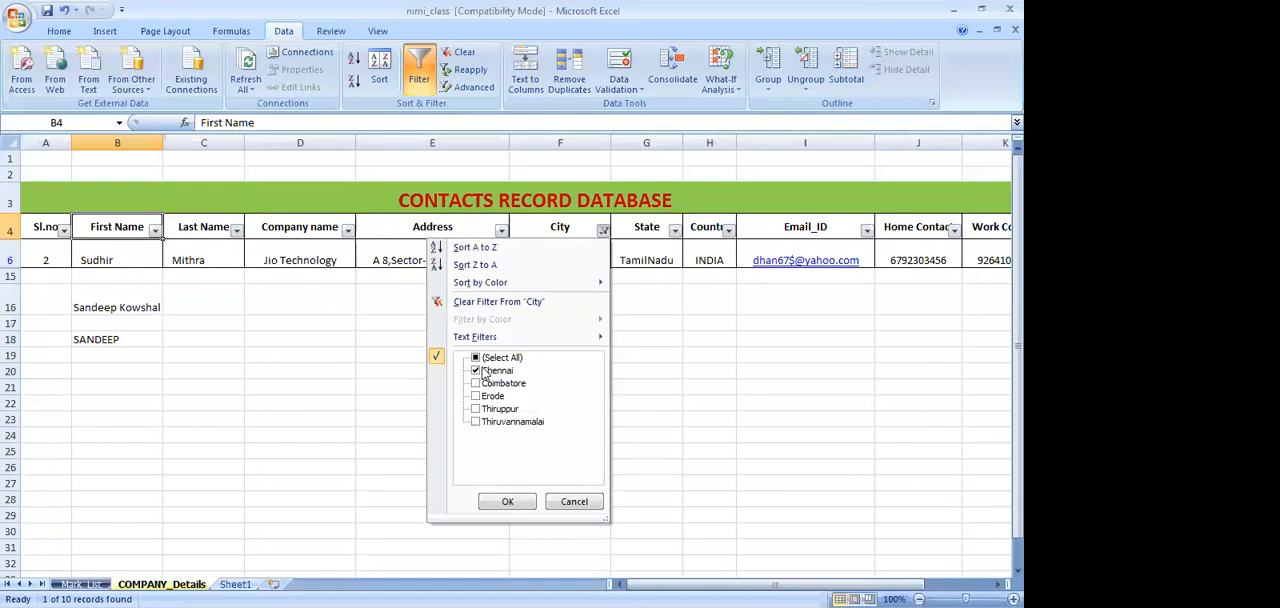
left_click(487, 372)
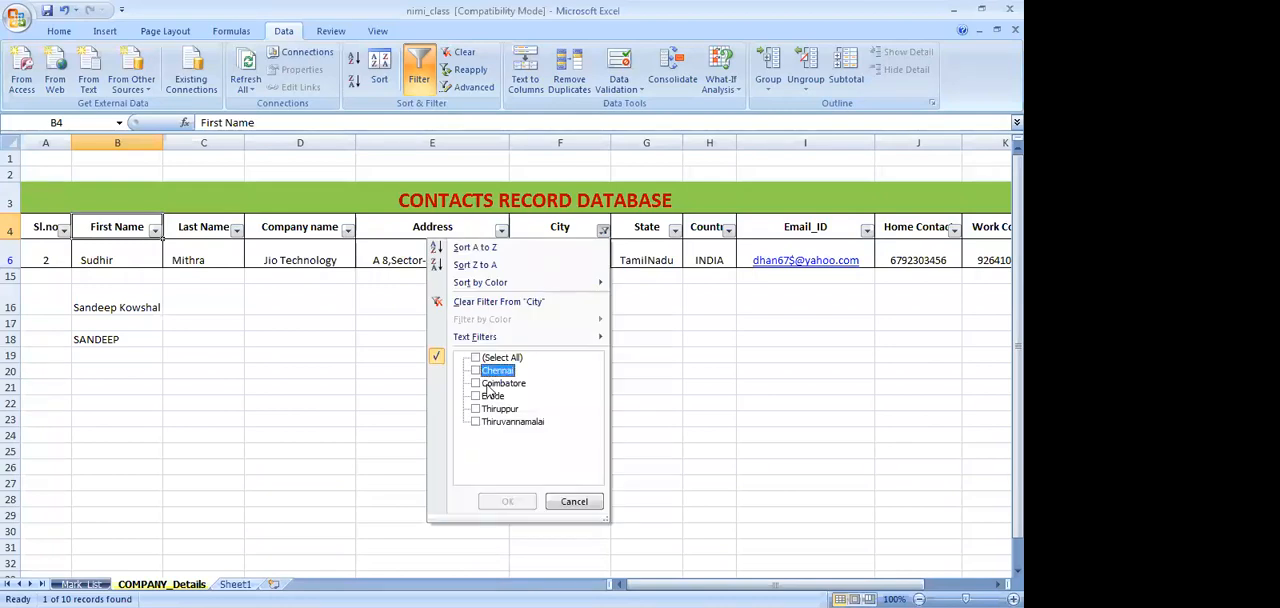
left_click(489, 384)
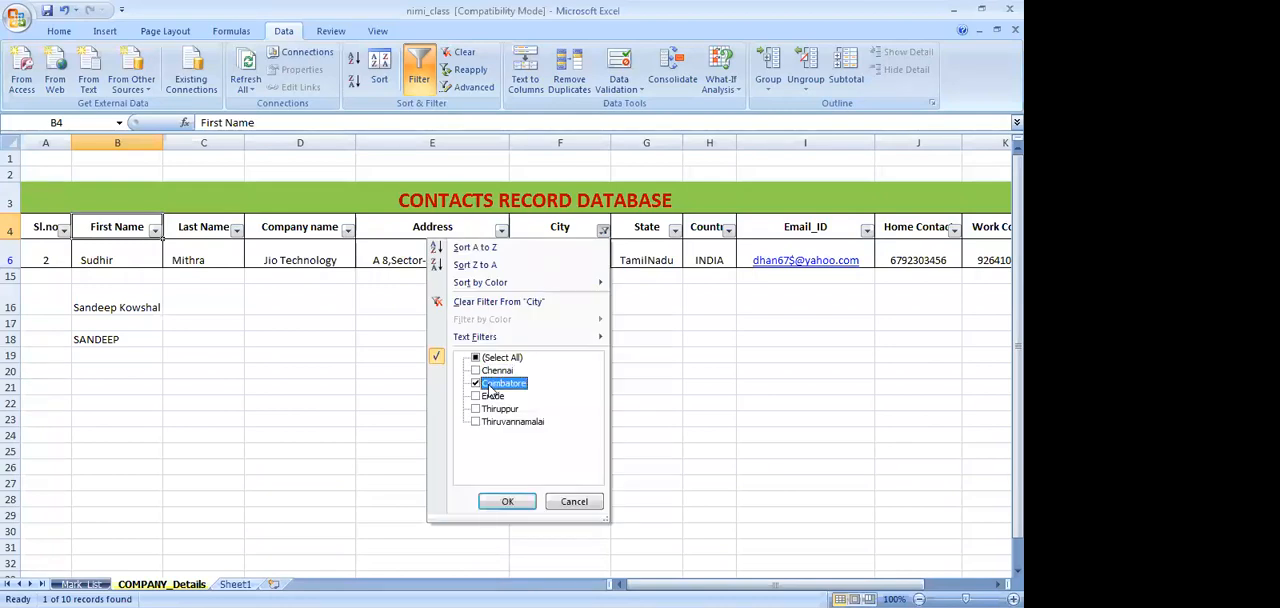
left_click(504, 502)
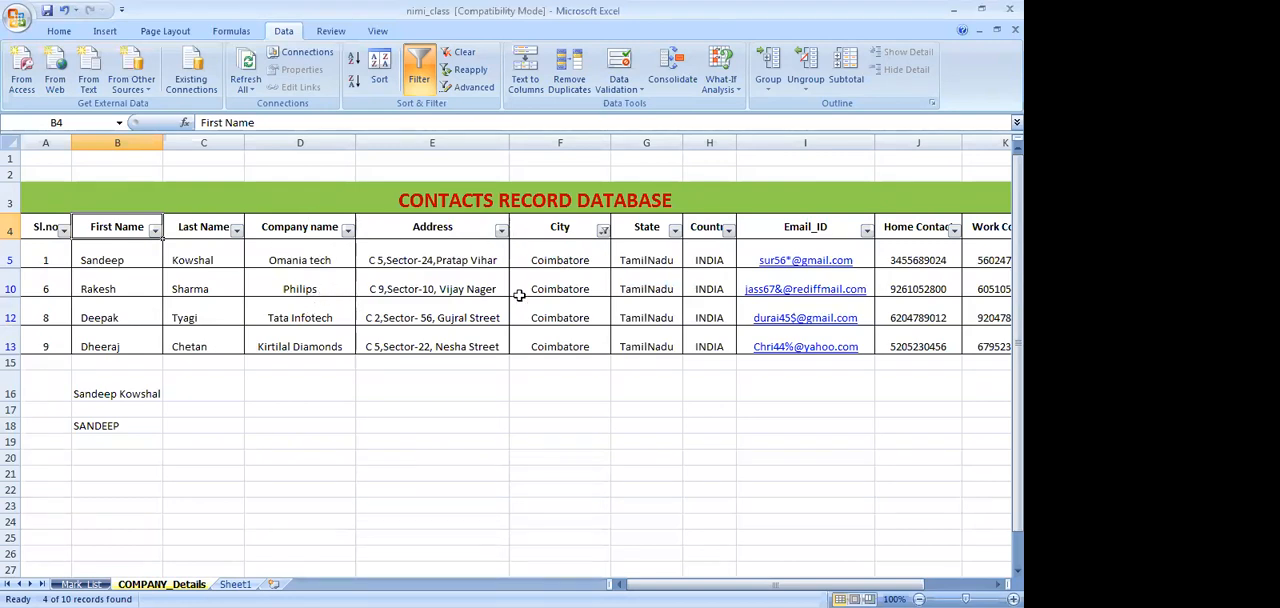
Reselect all cities in the City filter to show every contact record
left_click(348, 231)
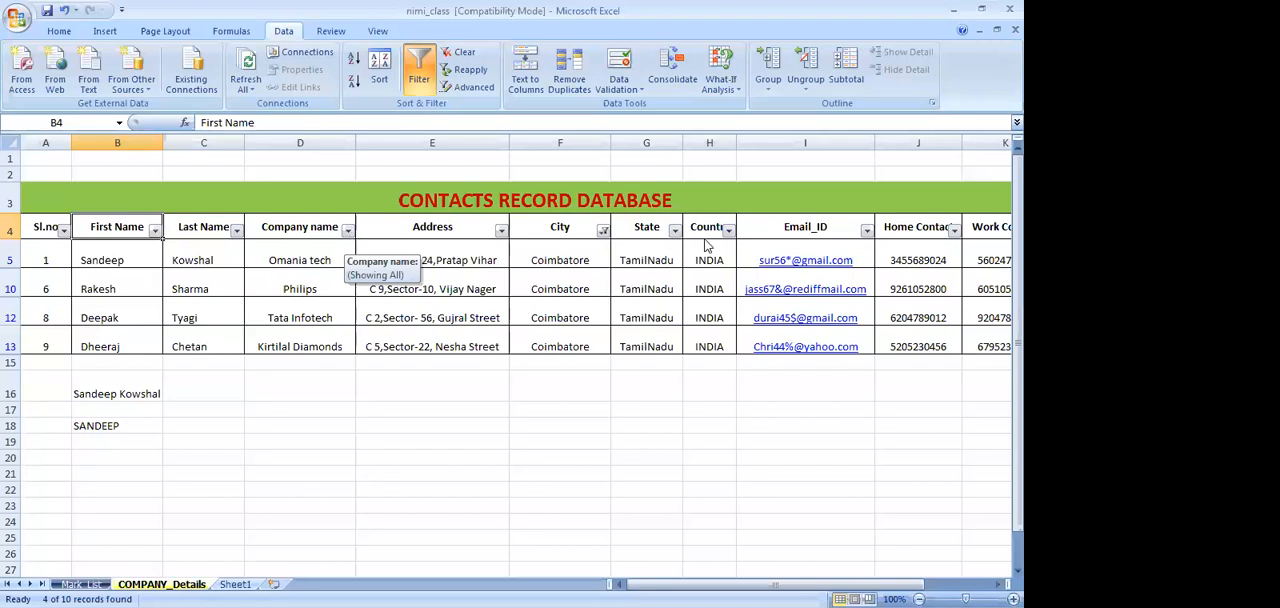
left_click(603, 233)
left_click(603, 233)
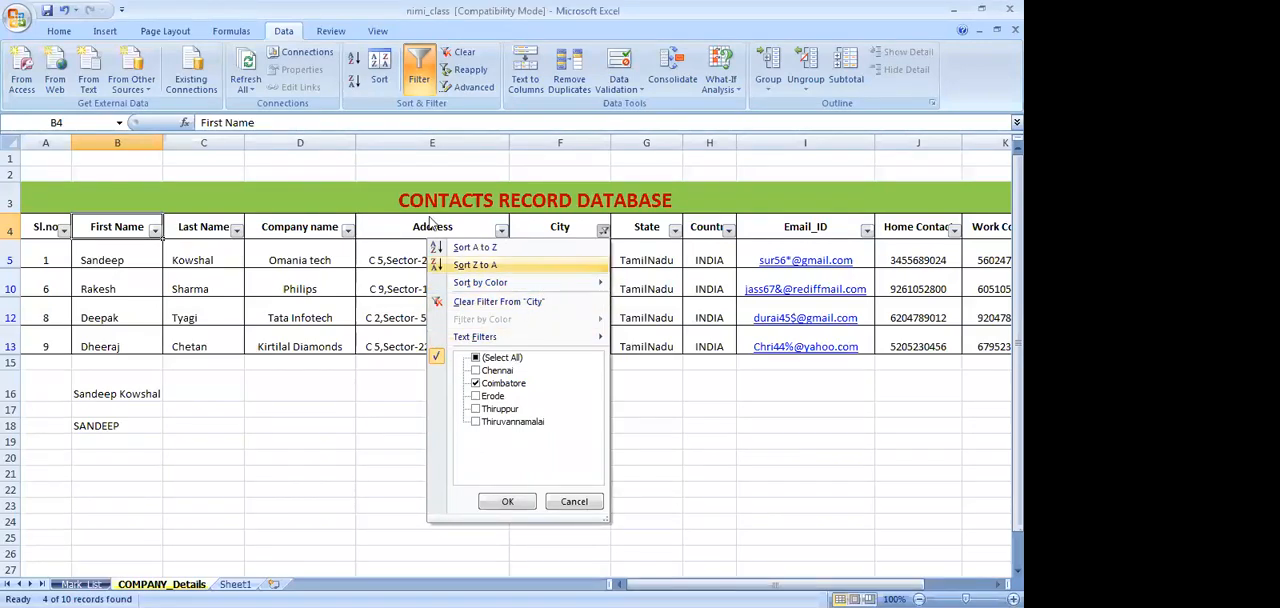
left_click(477, 358)
left_click(512, 502)
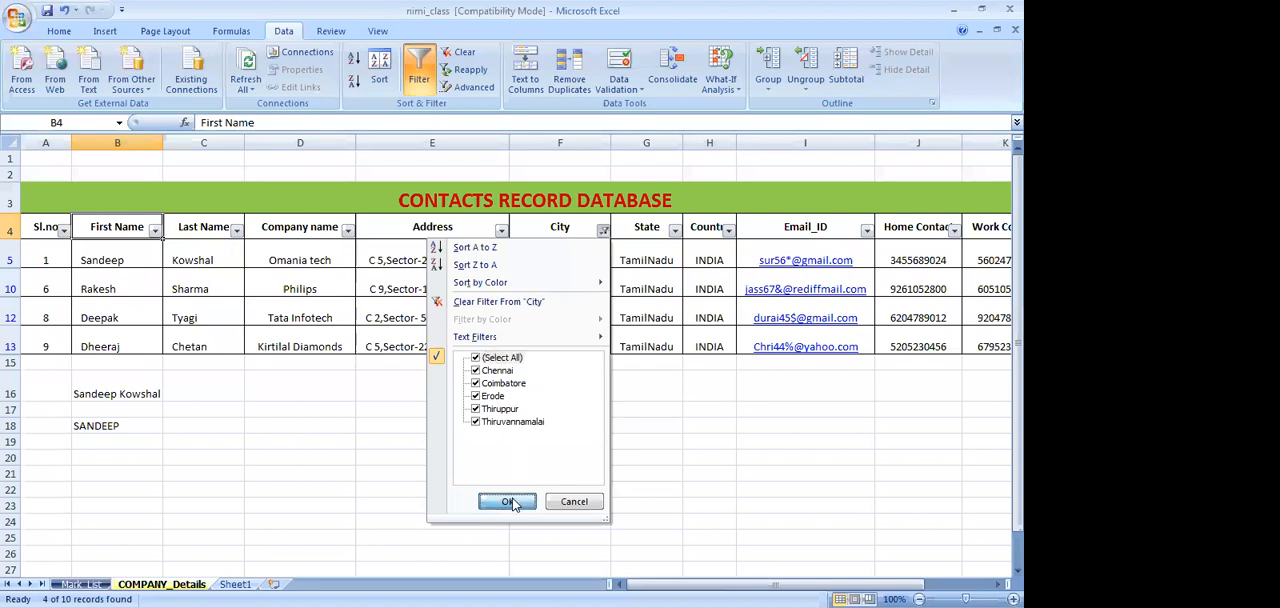
Filter the Company name column to show only Philips
left_click(347, 231)
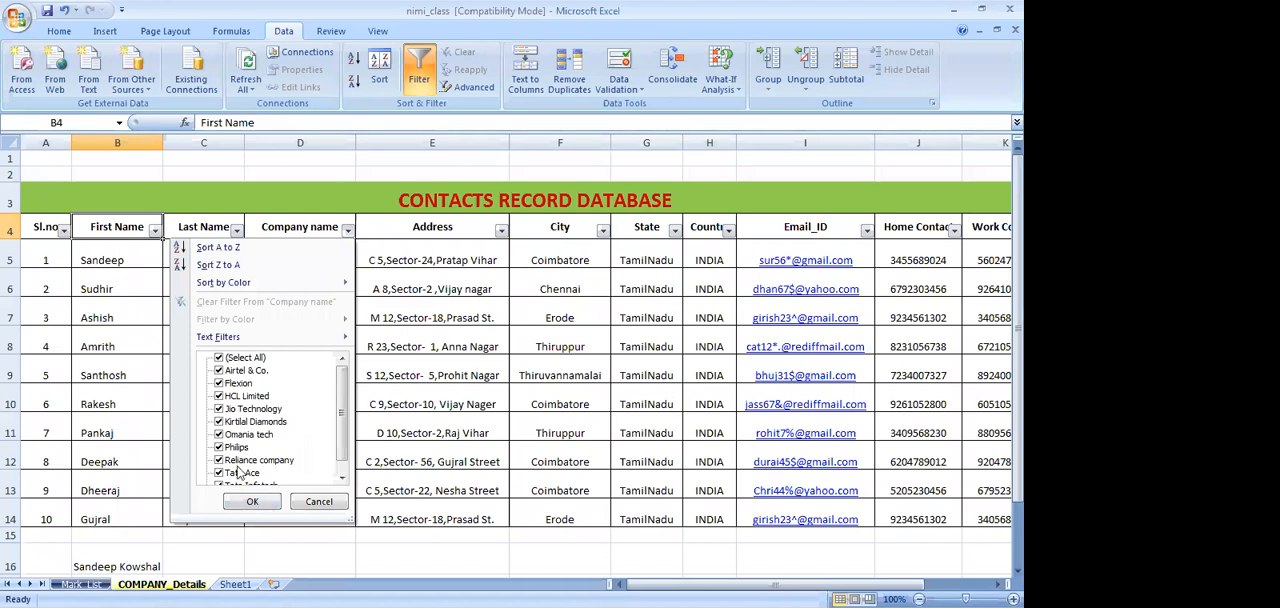
left_click(244, 359)
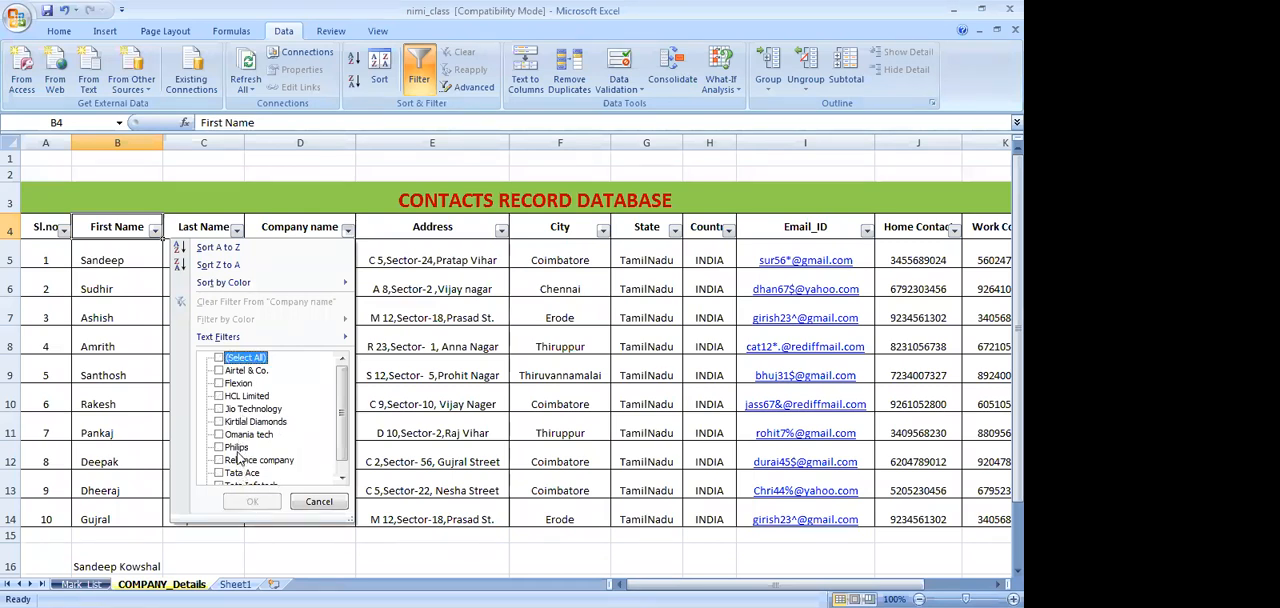
left_click(236, 447)
left_click(250, 503)
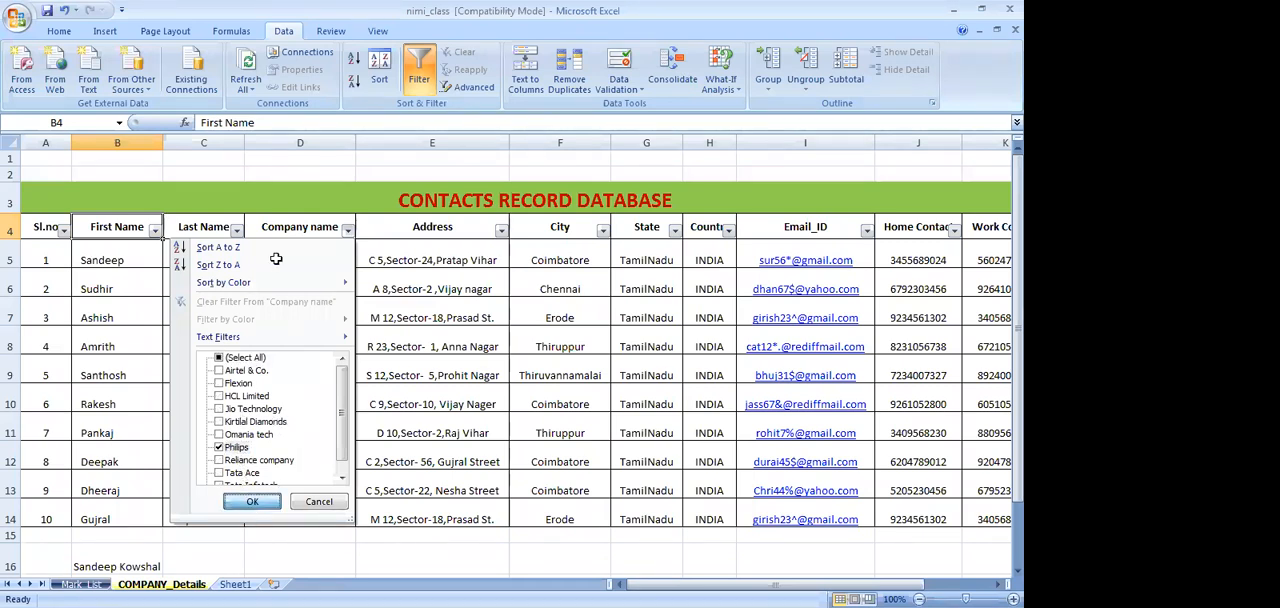
Look at the City choices available under the company filter, and reselect all companies in the Company name filter
left_click(602, 230)
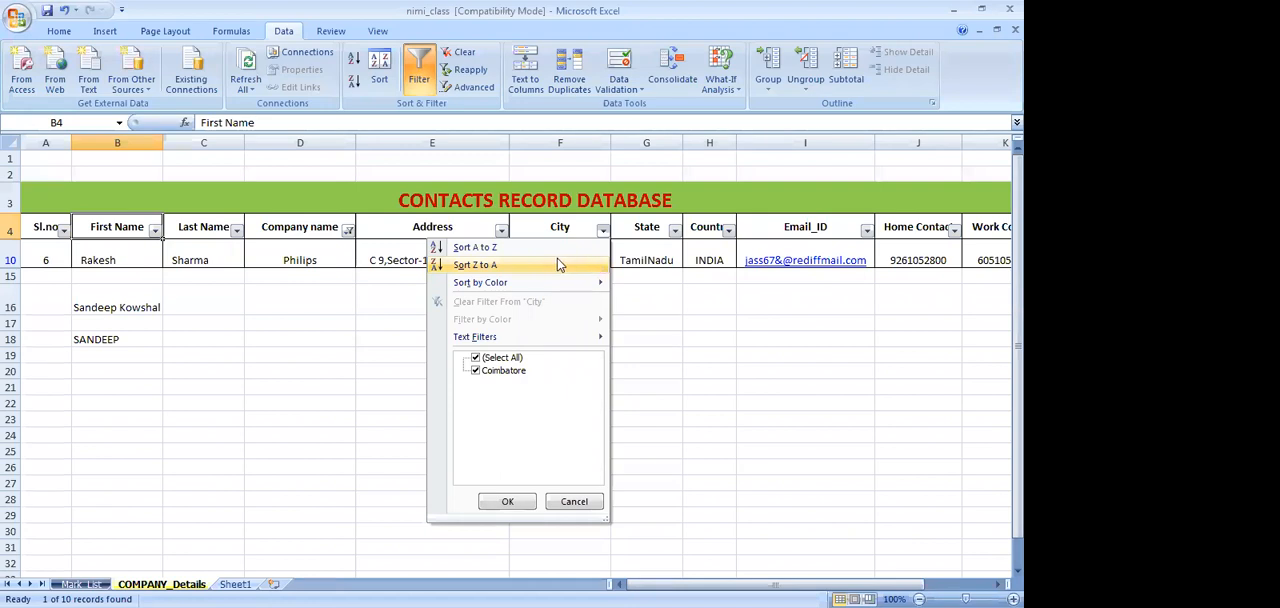
left_click(348, 232)
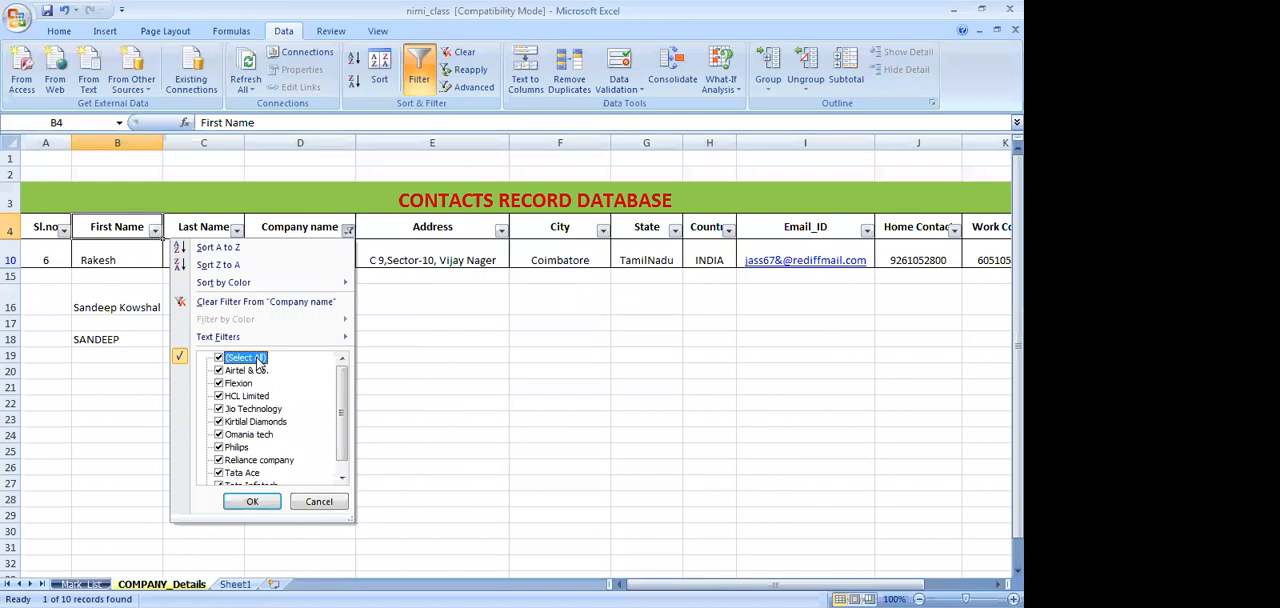
left_click(602, 231)
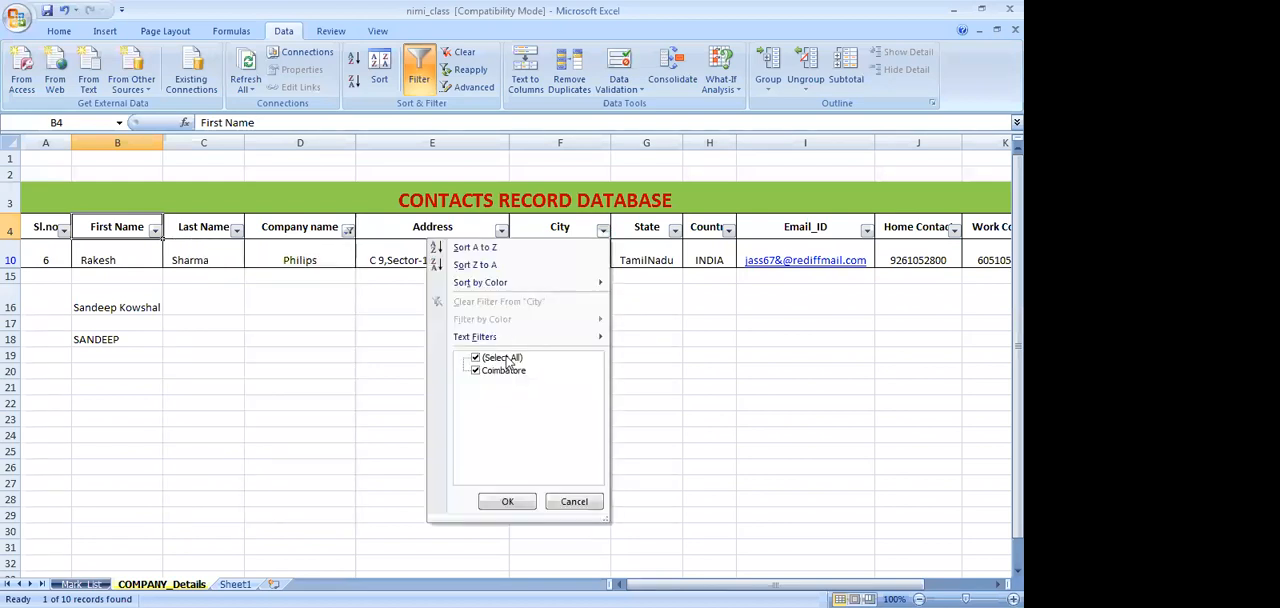
left_click(507, 359)
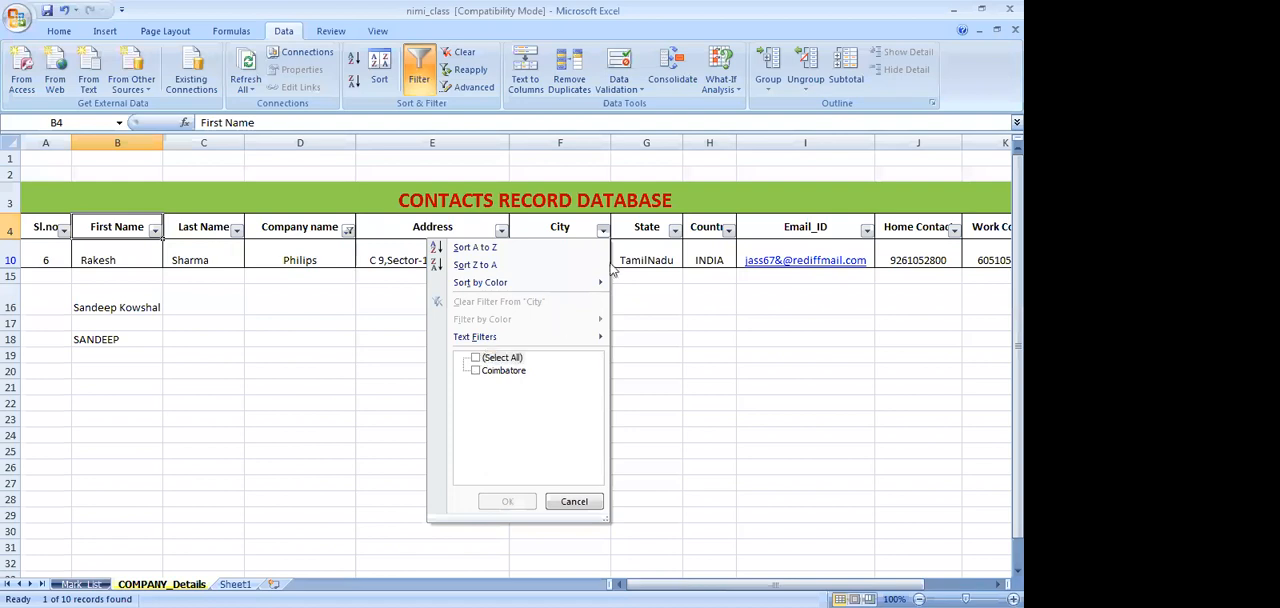
left_click(350, 237)
left_click(253, 502)
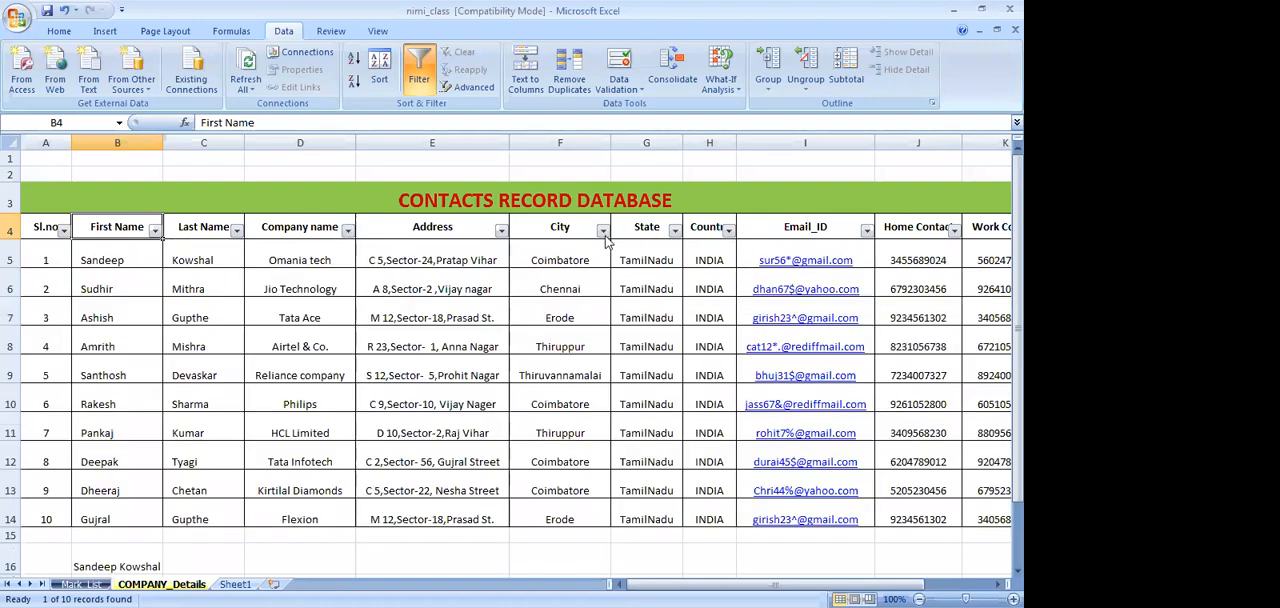
Filter the contacts table's City column to only Coimbatore
left_click(603, 232)
left_click(497, 358)
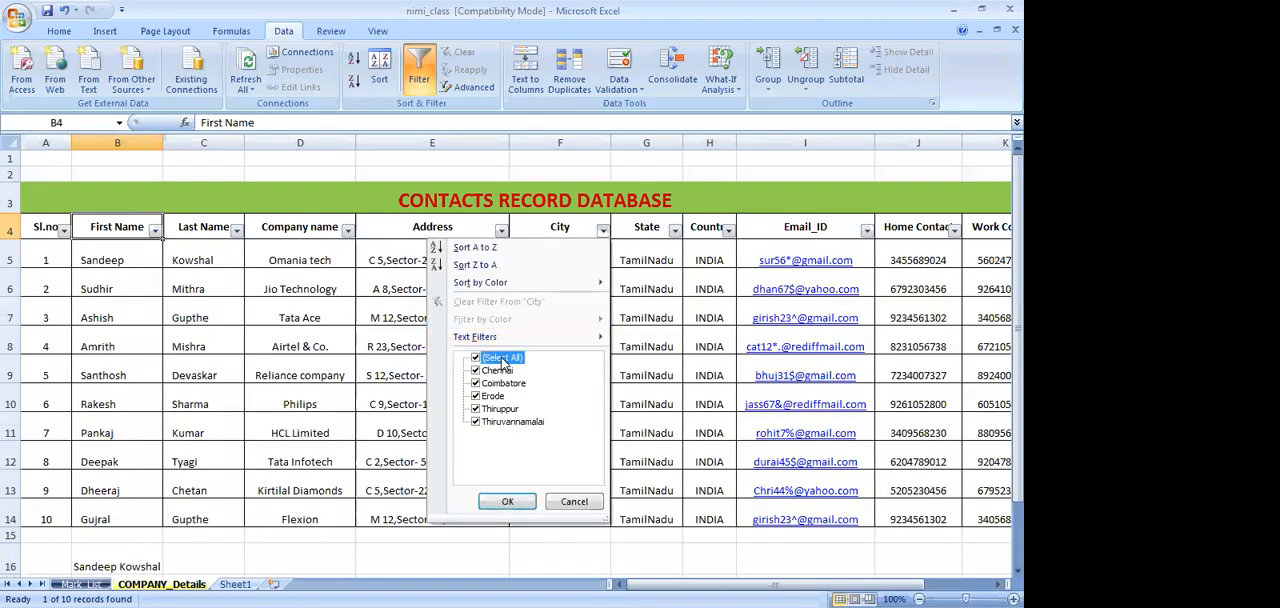
left_click(491, 385)
left_click(509, 500)
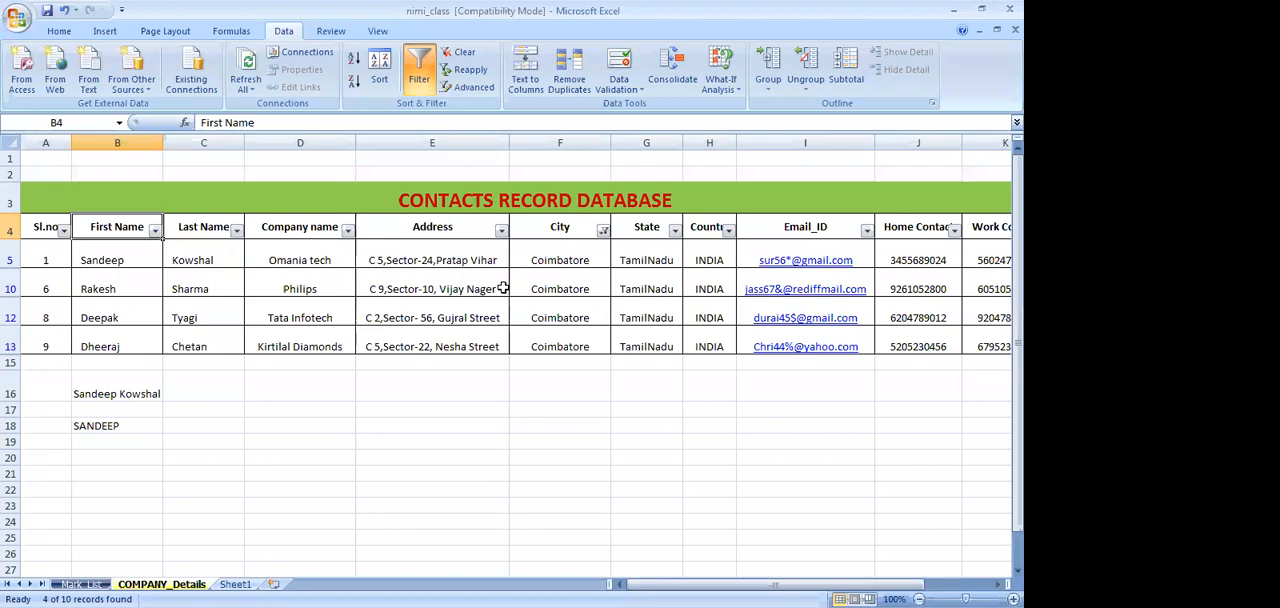
Reselect all cities in the City filter and turn off filtering for the contacts table
left_click(604, 231)
left_click(490, 357)
left_click(510, 502)
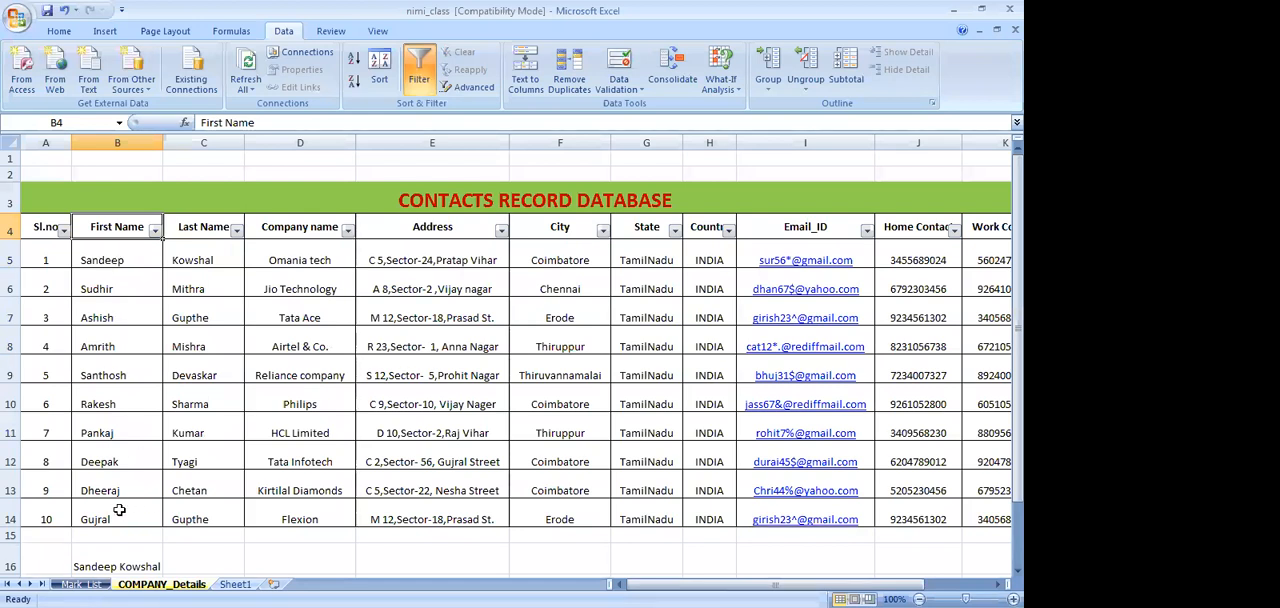
left_click(133, 256)
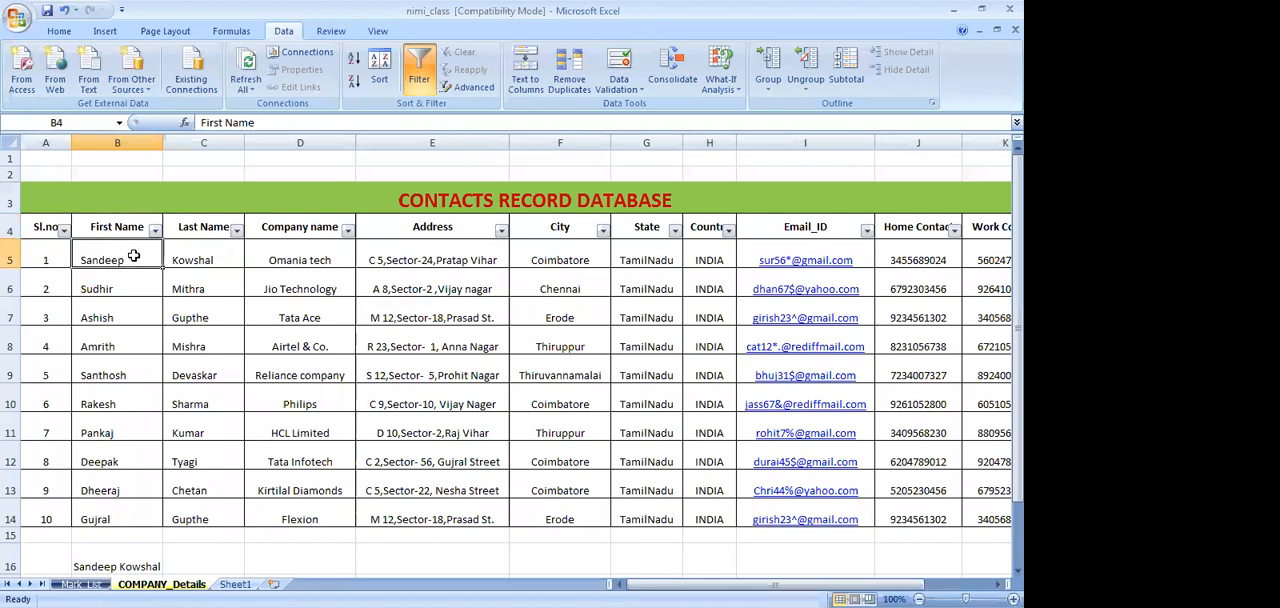
key("ctrl+shift+l")
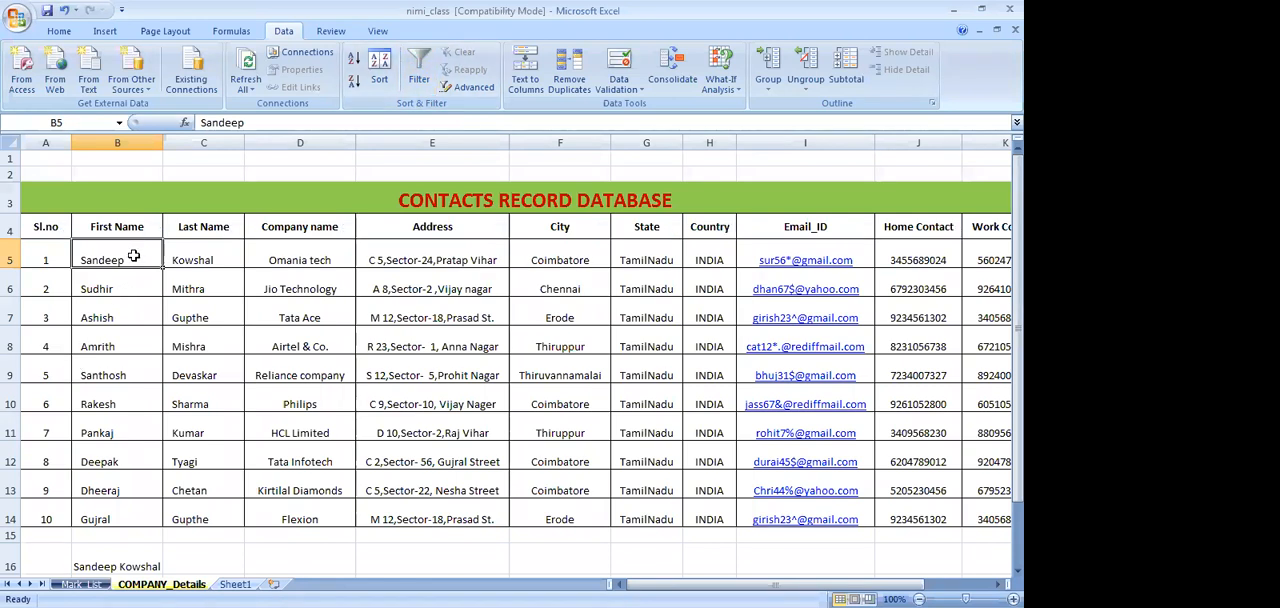
Sort only the First Name cells B5:B14 from A to Z without expanding the selection, and undo the sort
left_click_drag(133, 256, 136, 519)
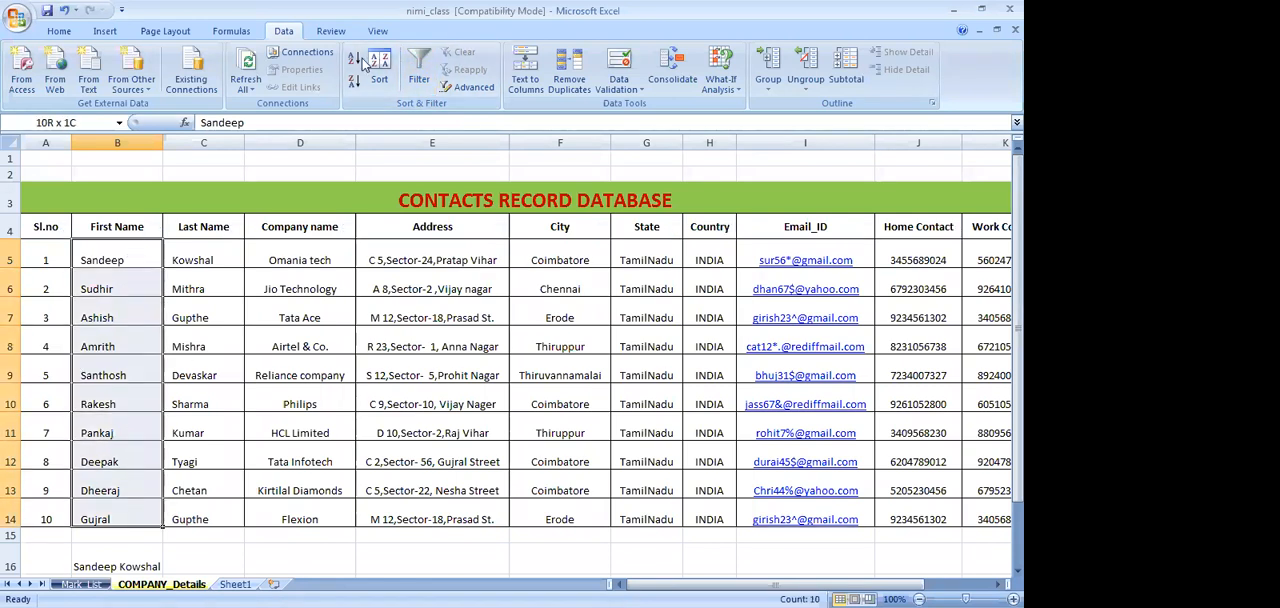
left_click(386, 86)
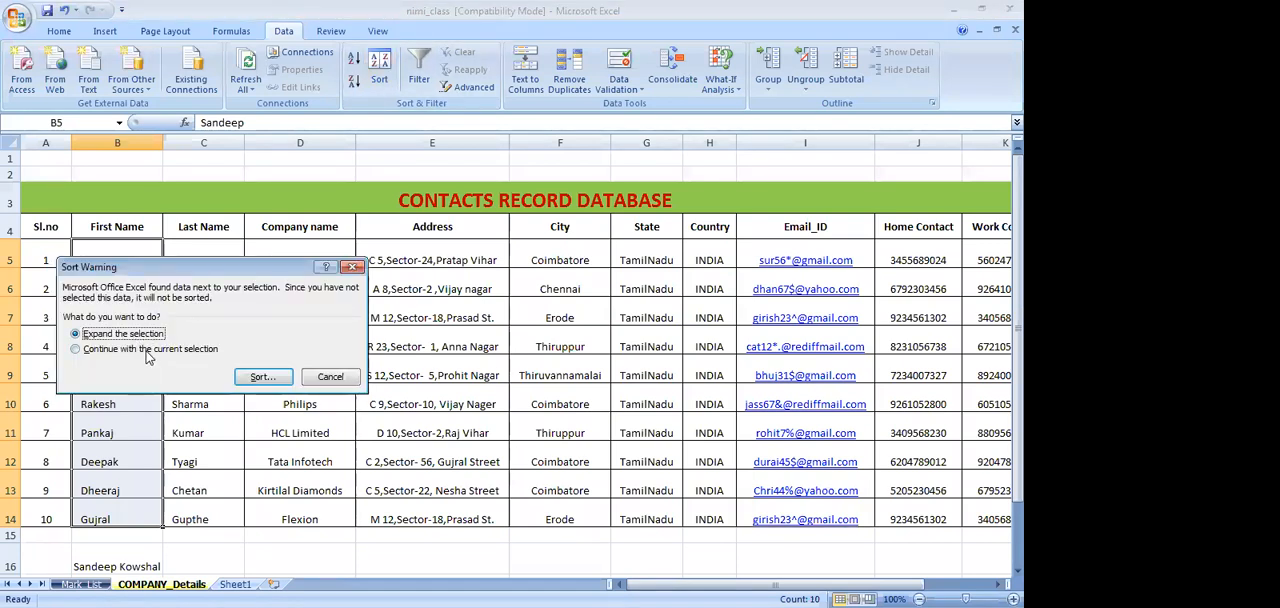
left_click(128, 354)
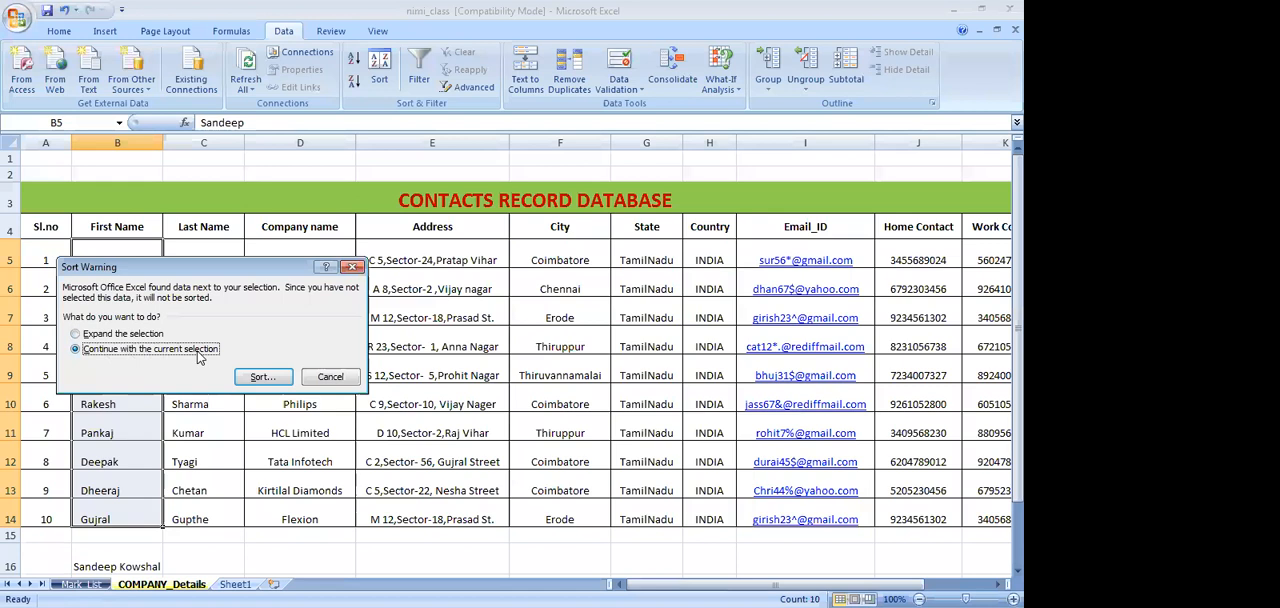
left_click(261, 379)
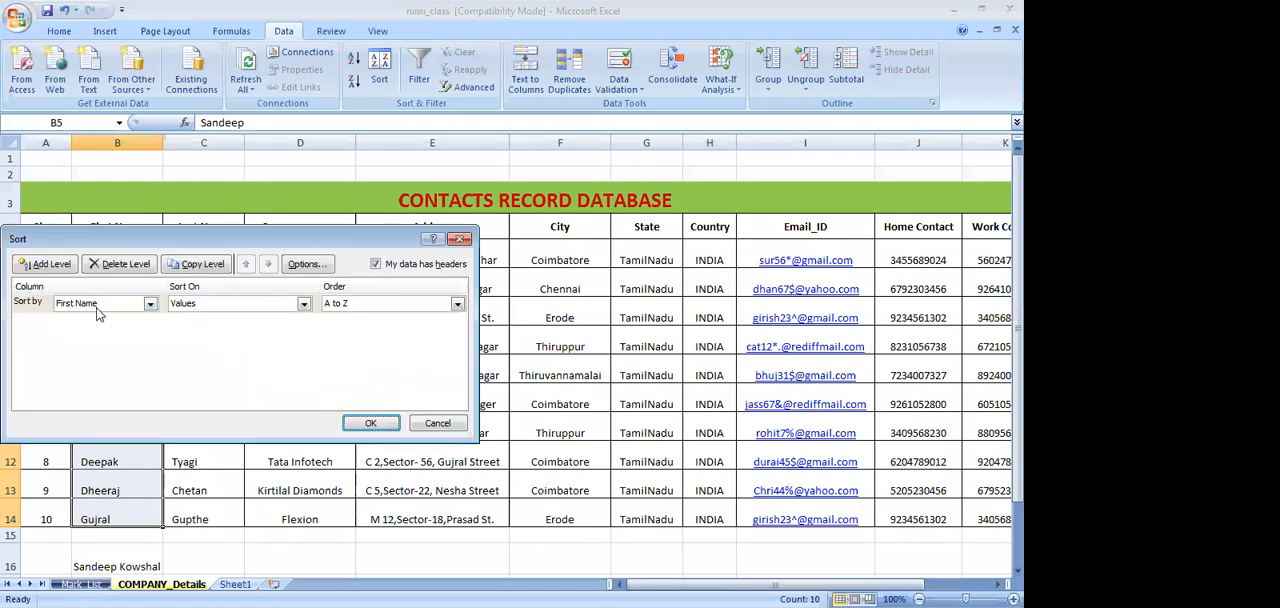
left_click(150, 305)
left_click(148, 317)
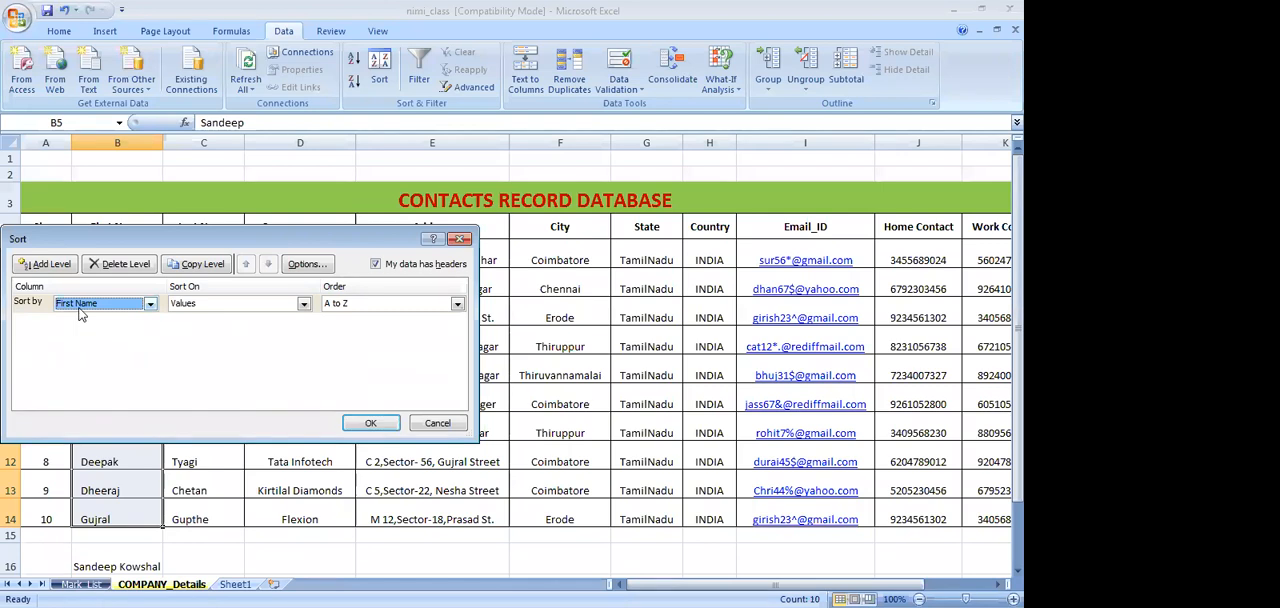
left_click(372, 425)
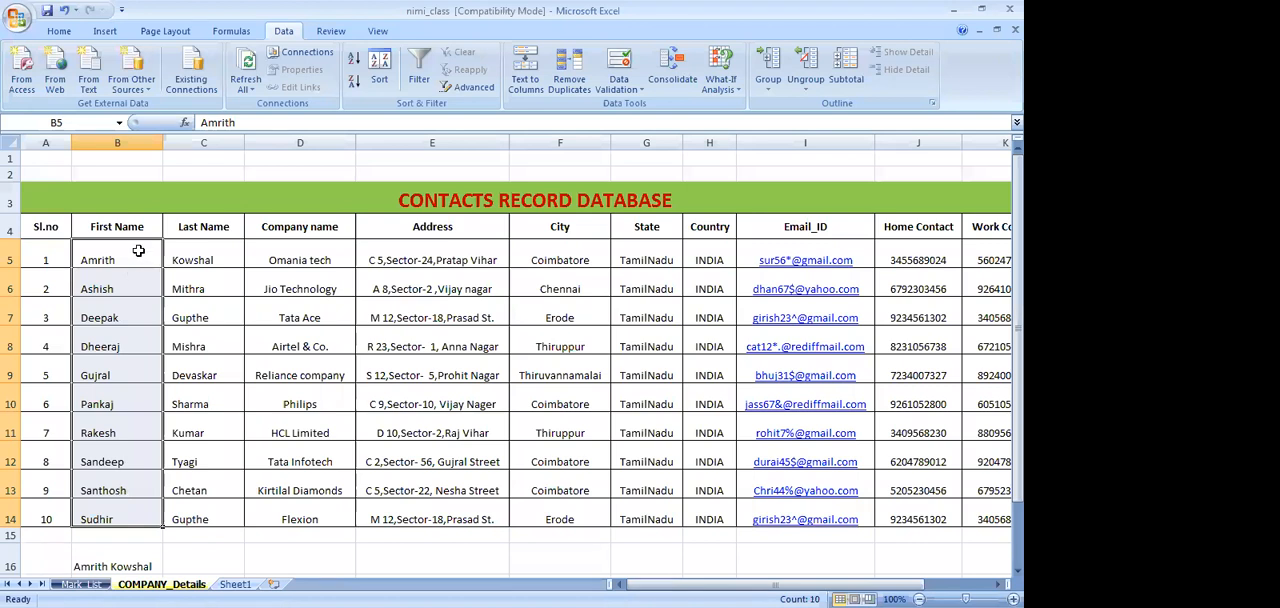
key("ctrl+z")
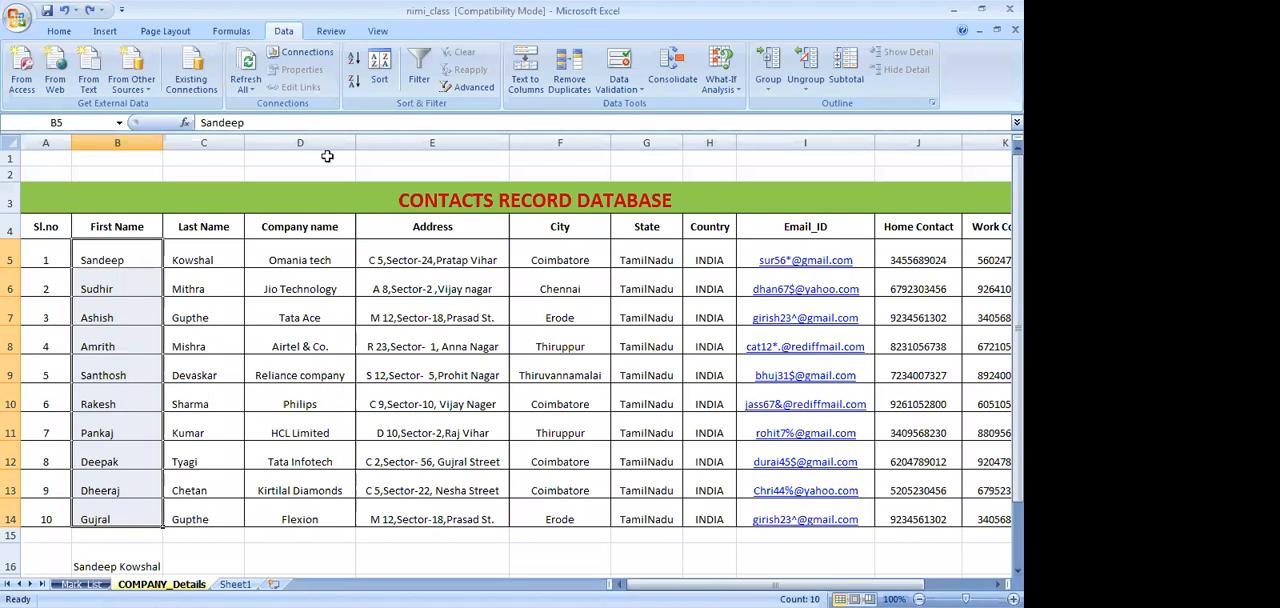
Sort the contacts table's First Name values in B5:B14 by values from A to Z, continuing with the current selection
left_click(378, 82)
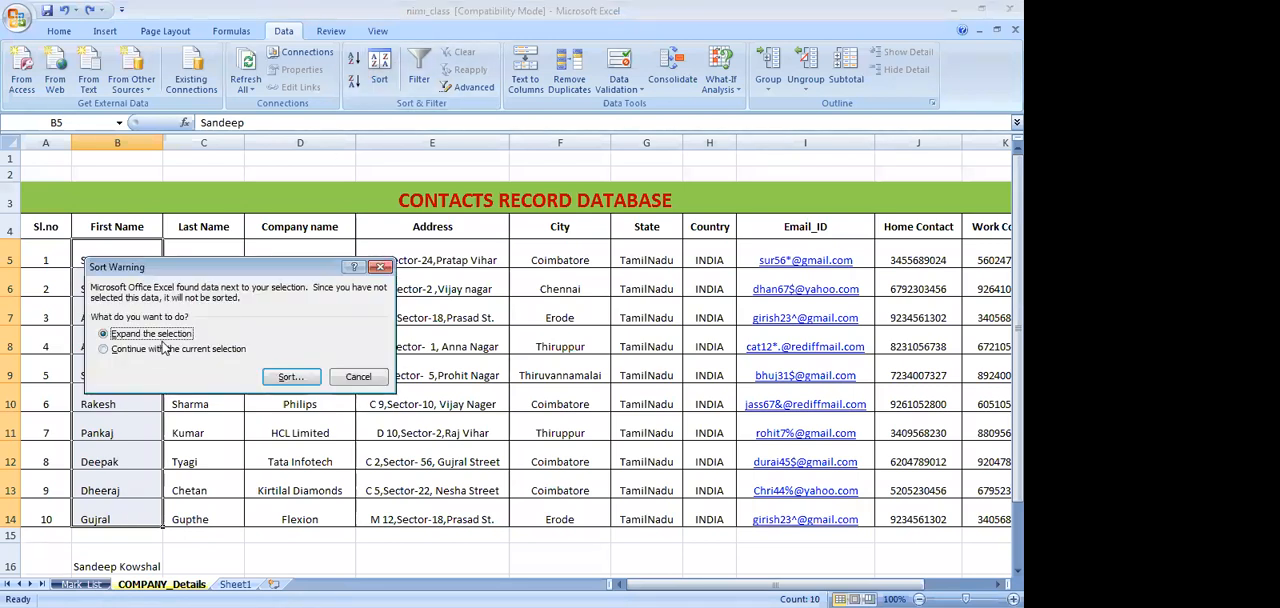
left_click(157, 349)
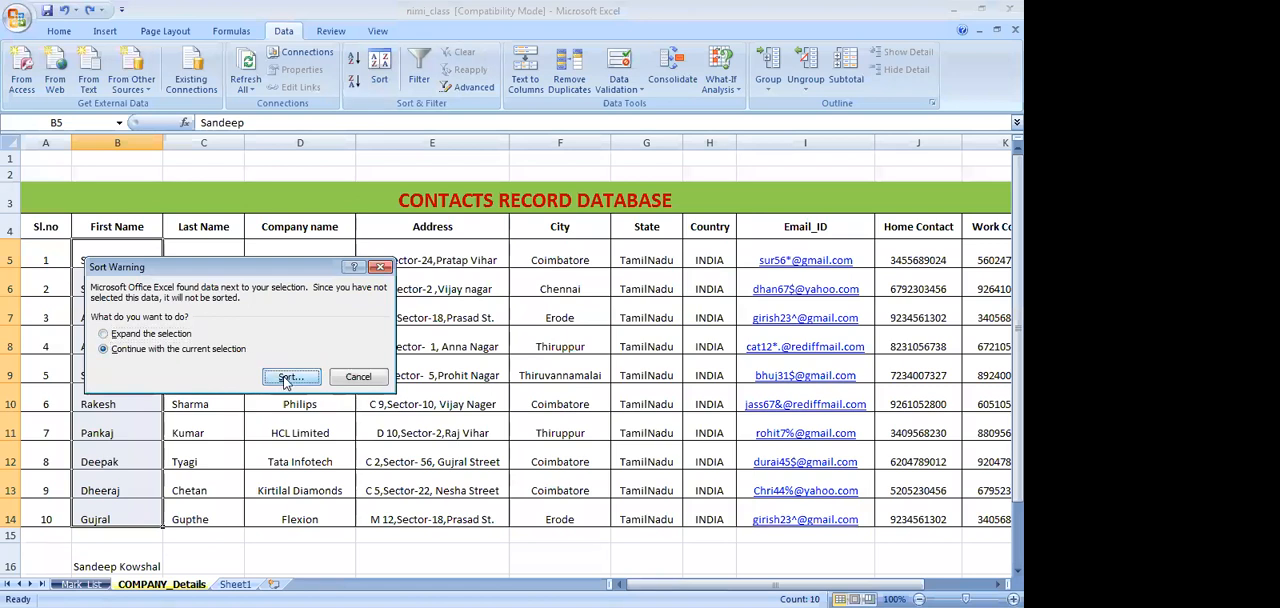
left_click(287, 379)
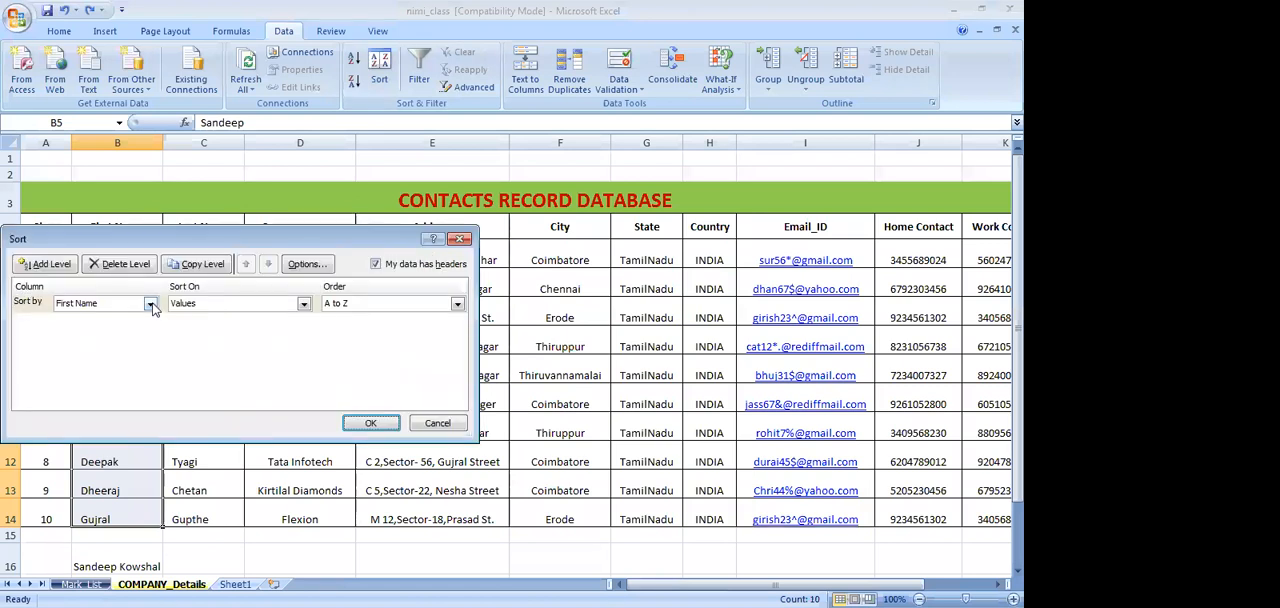
left_click(370, 423)
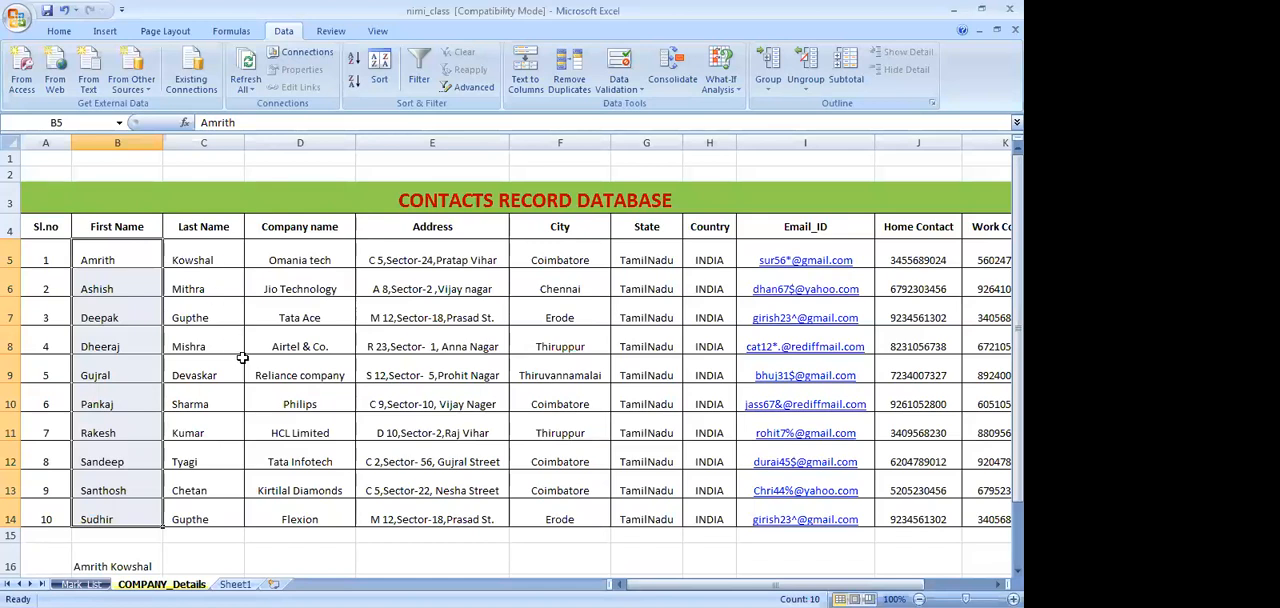
Enter =CONCATENATE(B5,C5) in cell C16 to join the first contact's first and last names
scroll(242, 357, "down", 1)
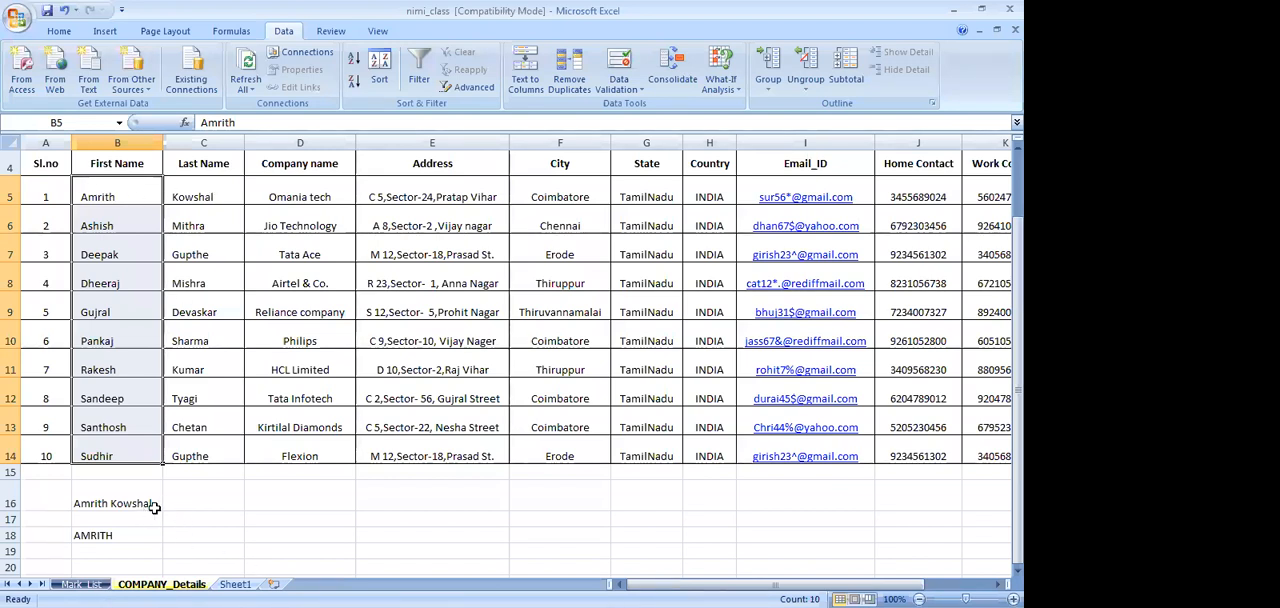
left_click(199, 502)
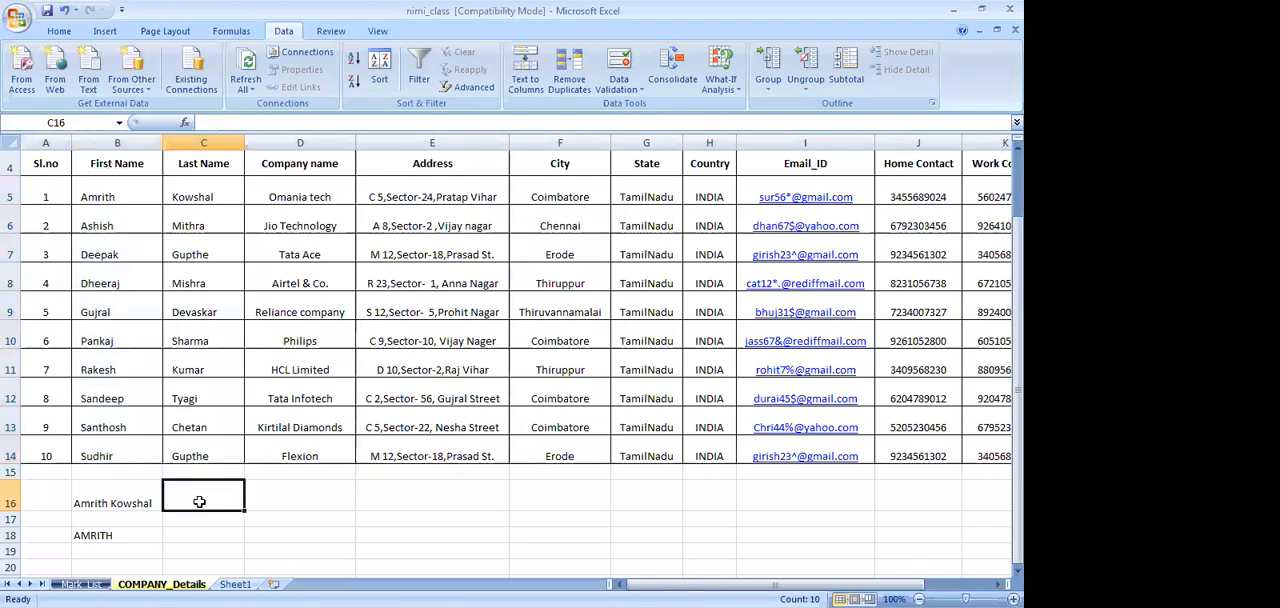
type("=")
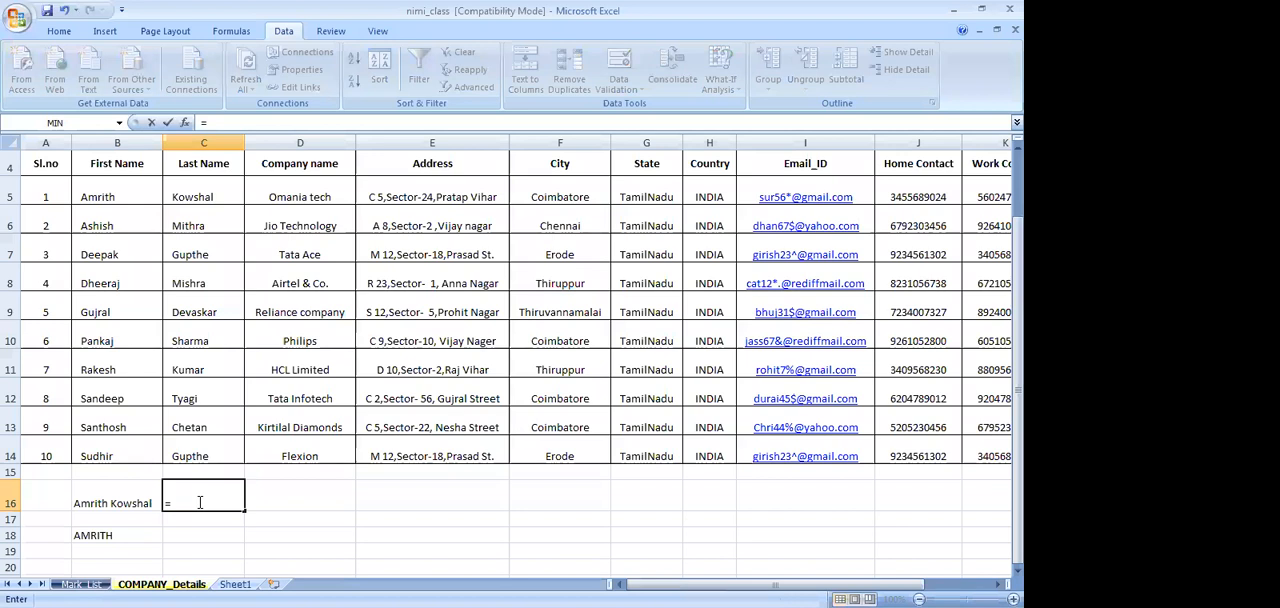
type("concate")
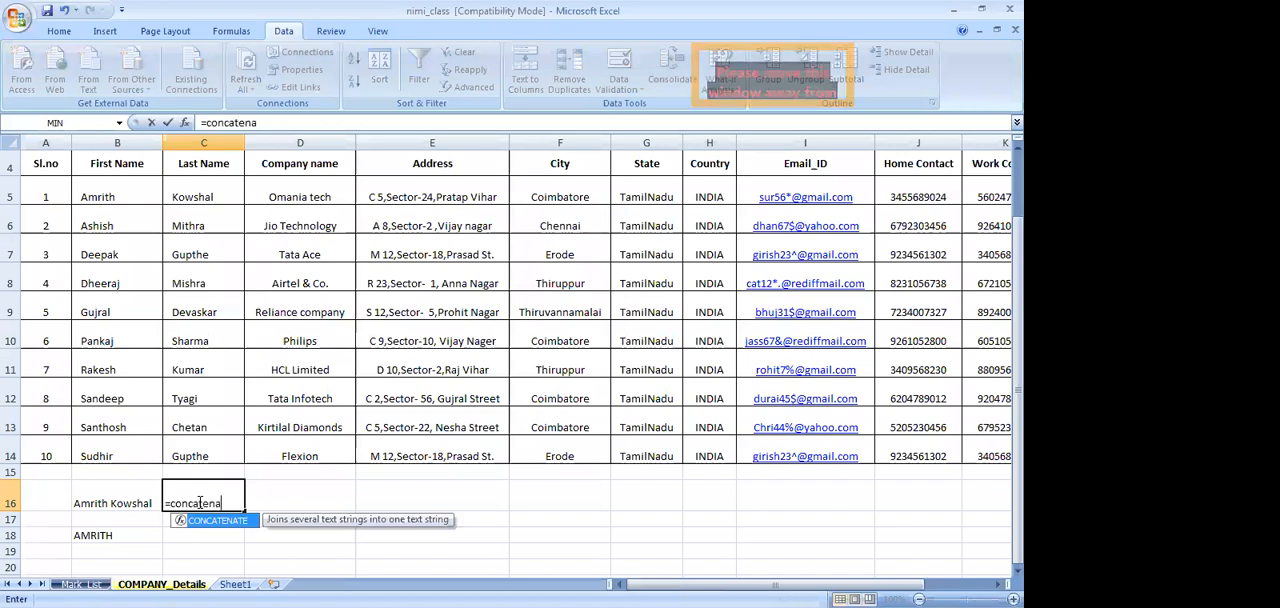
type("na")
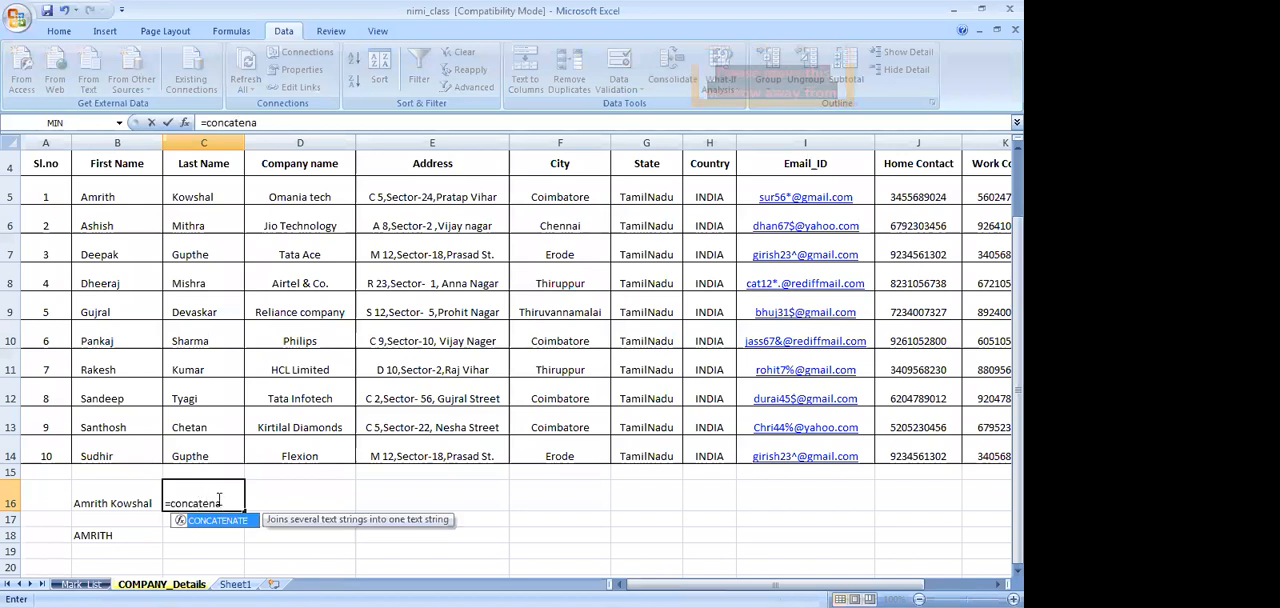
type("te(")
left_click(132, 196)
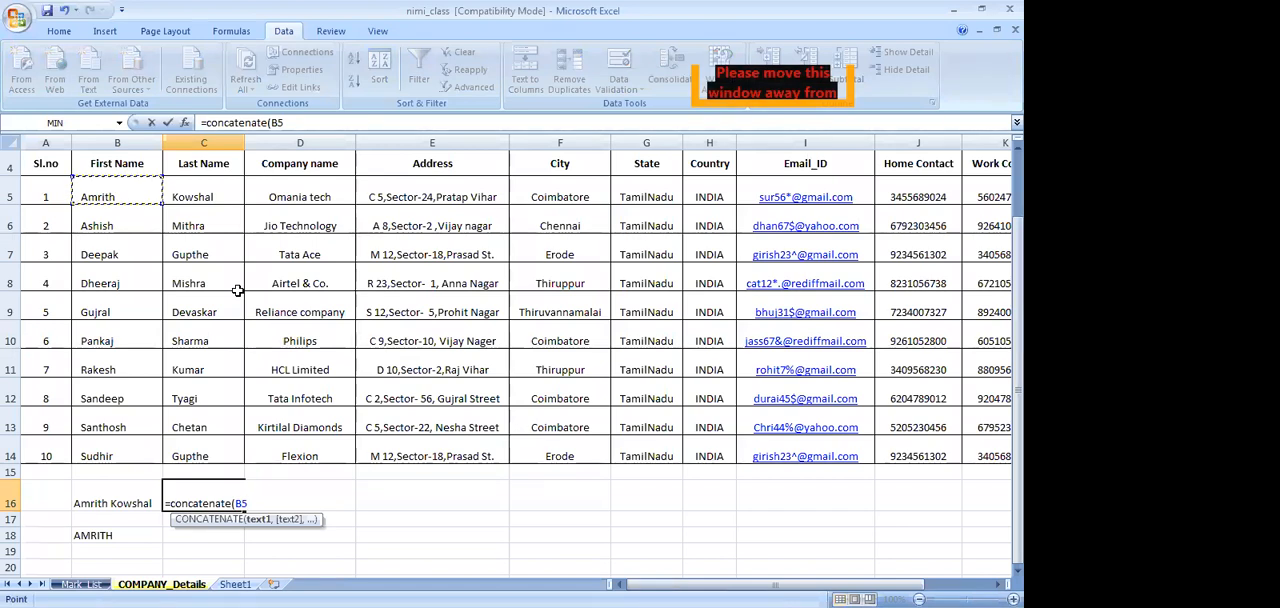
type(",")
left_click(231, 196)
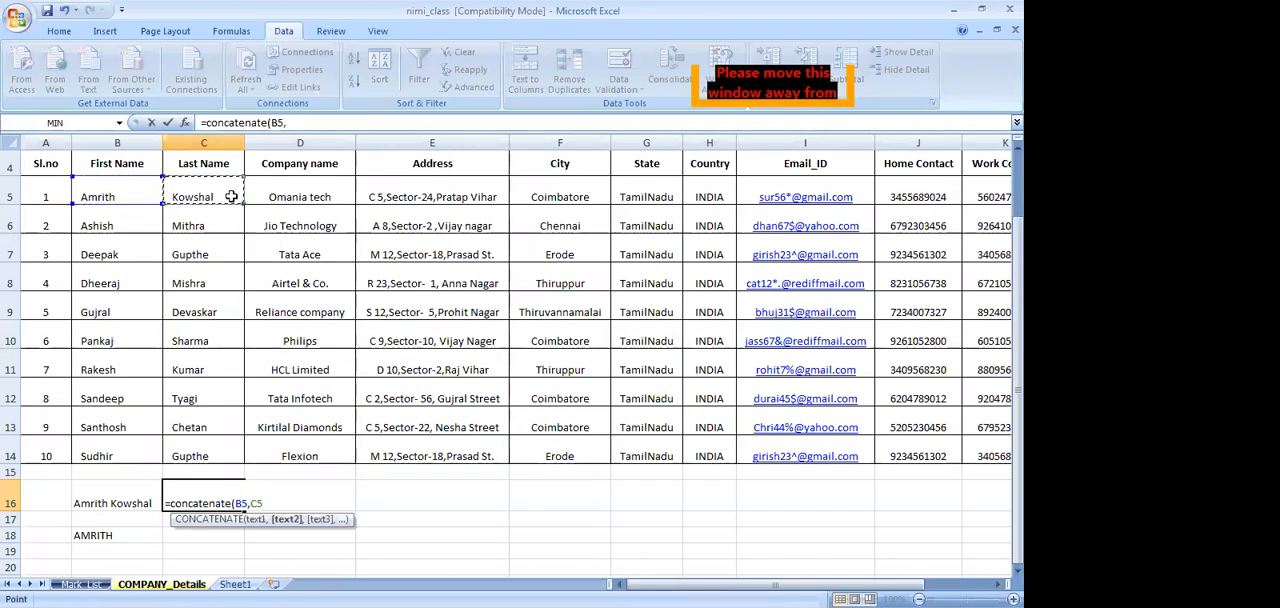
key("Return")
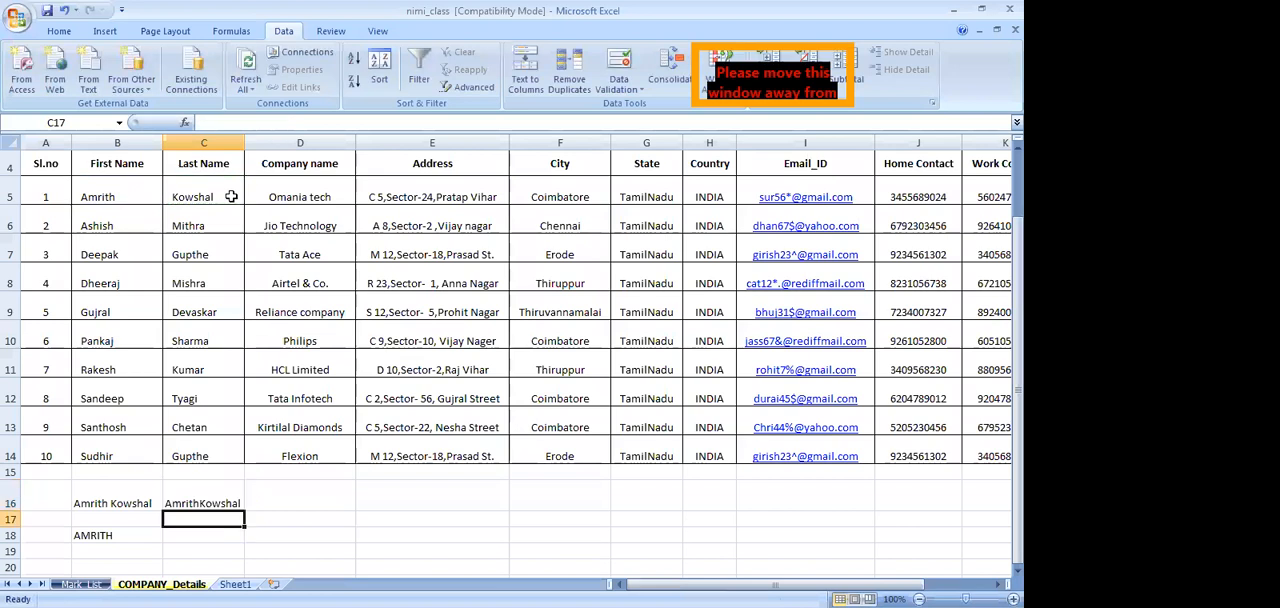
Change the formula in C16 to =CONCATENATE(B5," ",C5) so that a space separates the first and last names
left_click(219, 503)
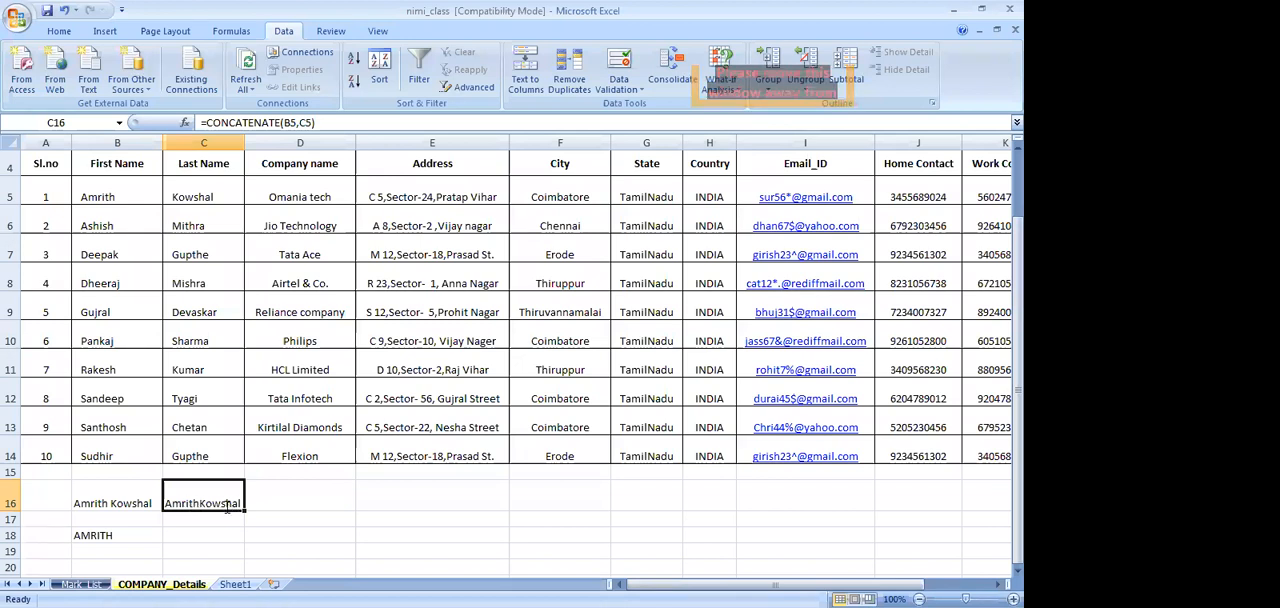
left_click(300, 122)
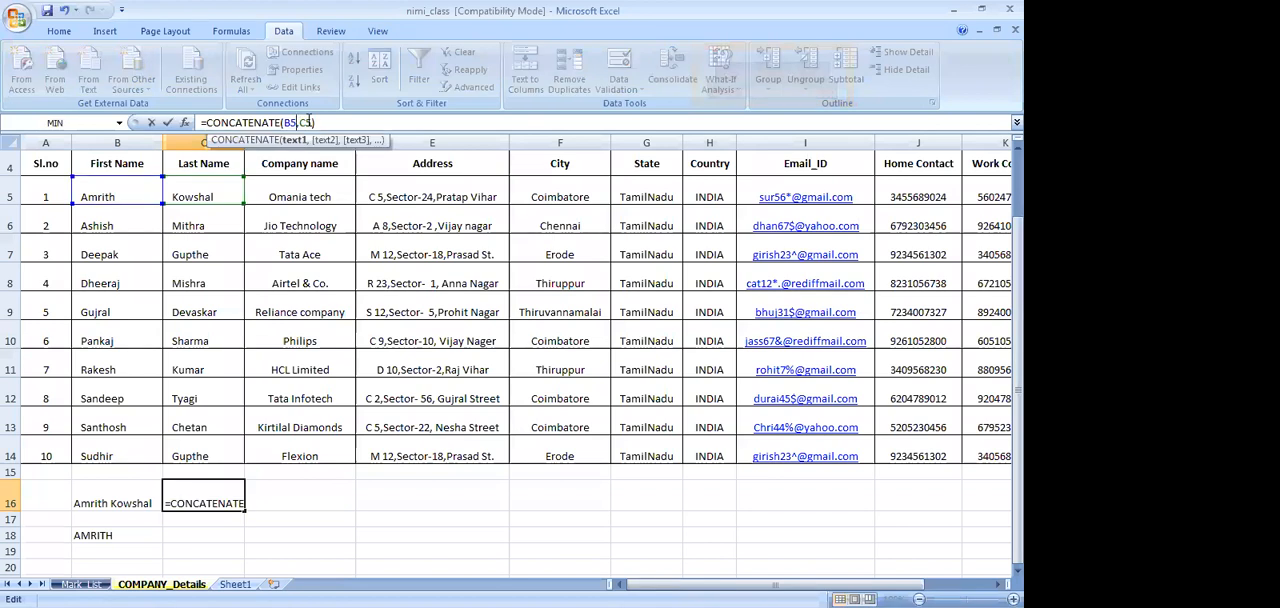
left_click(312, 122)
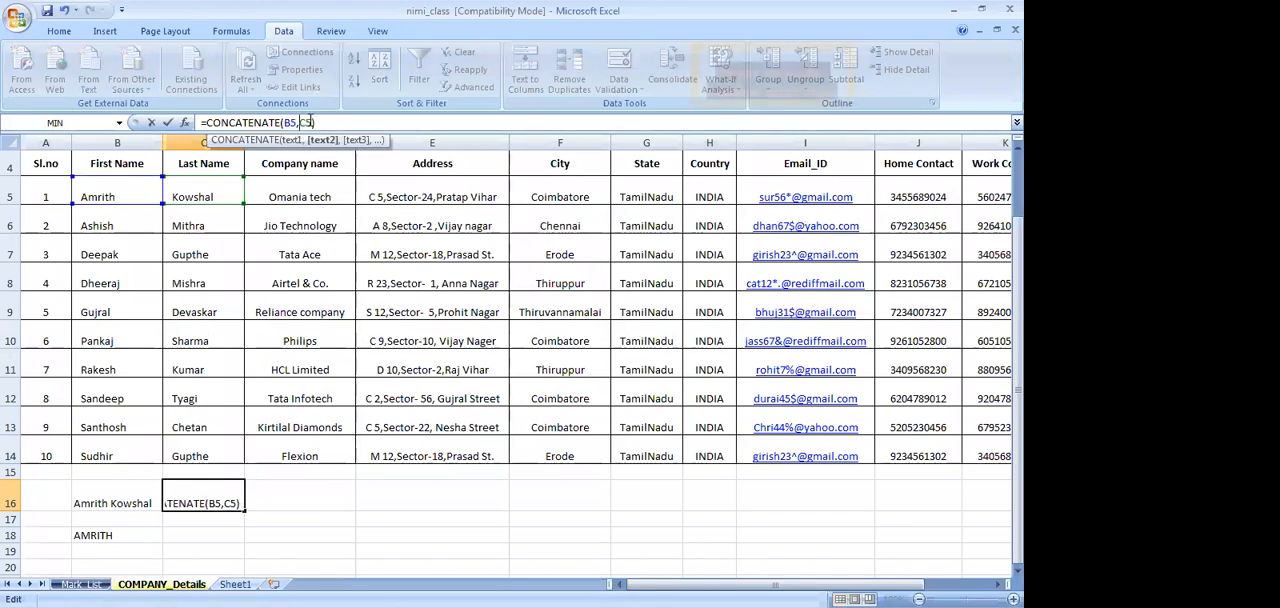
type("\"")
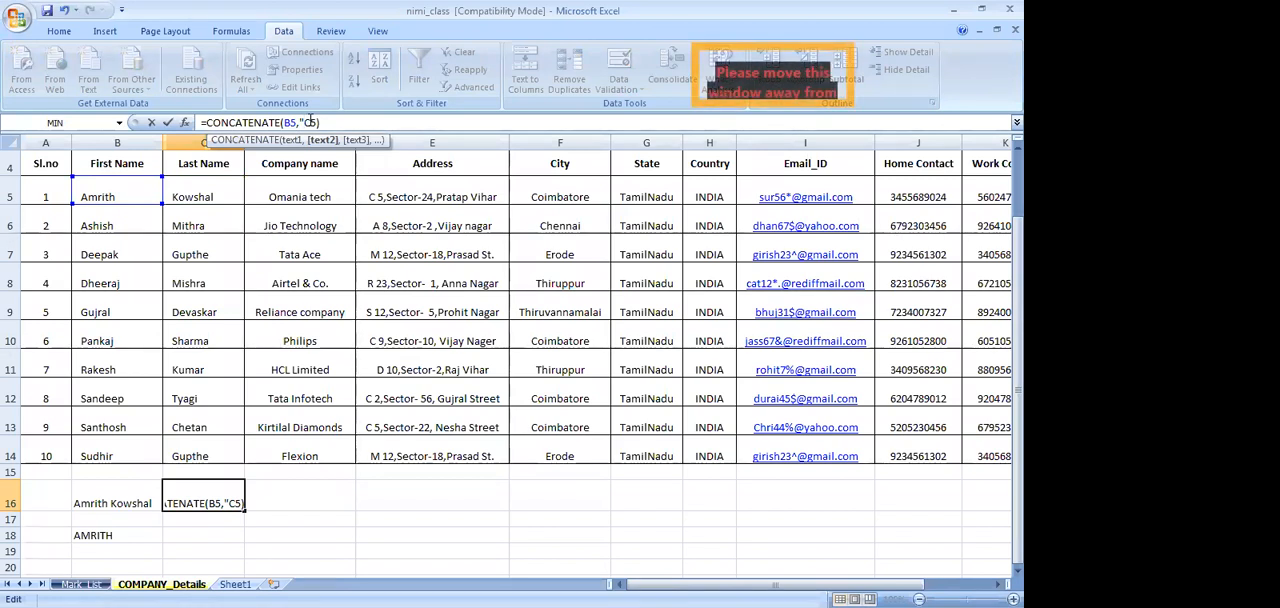
type(" \"")
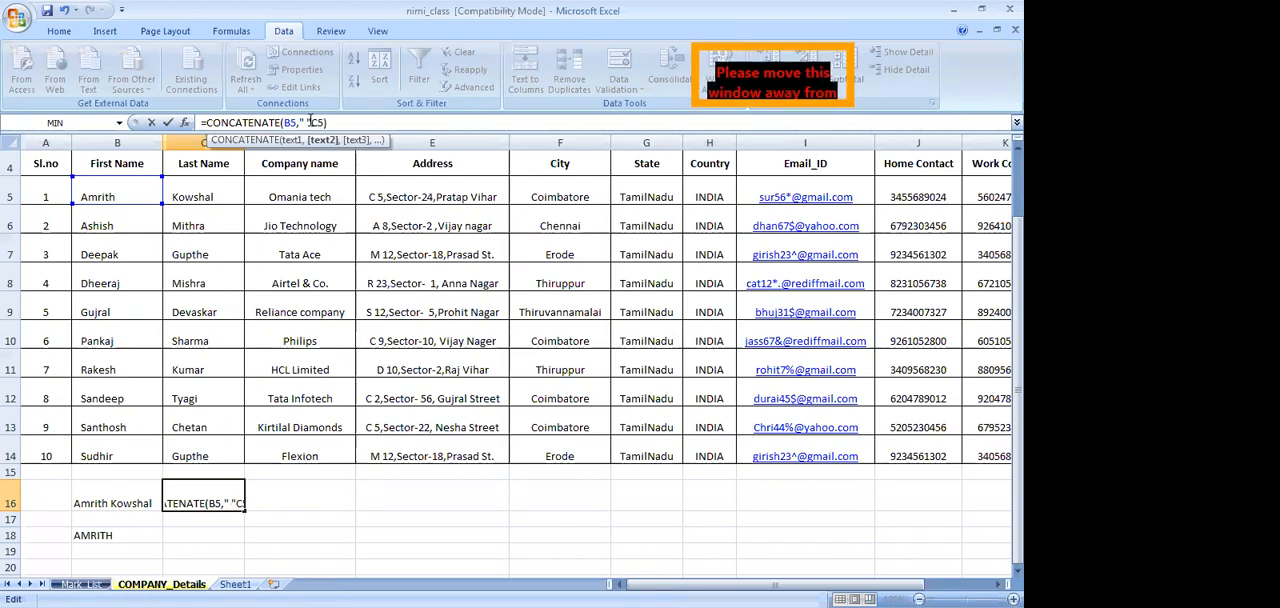
left_click(336, 123)
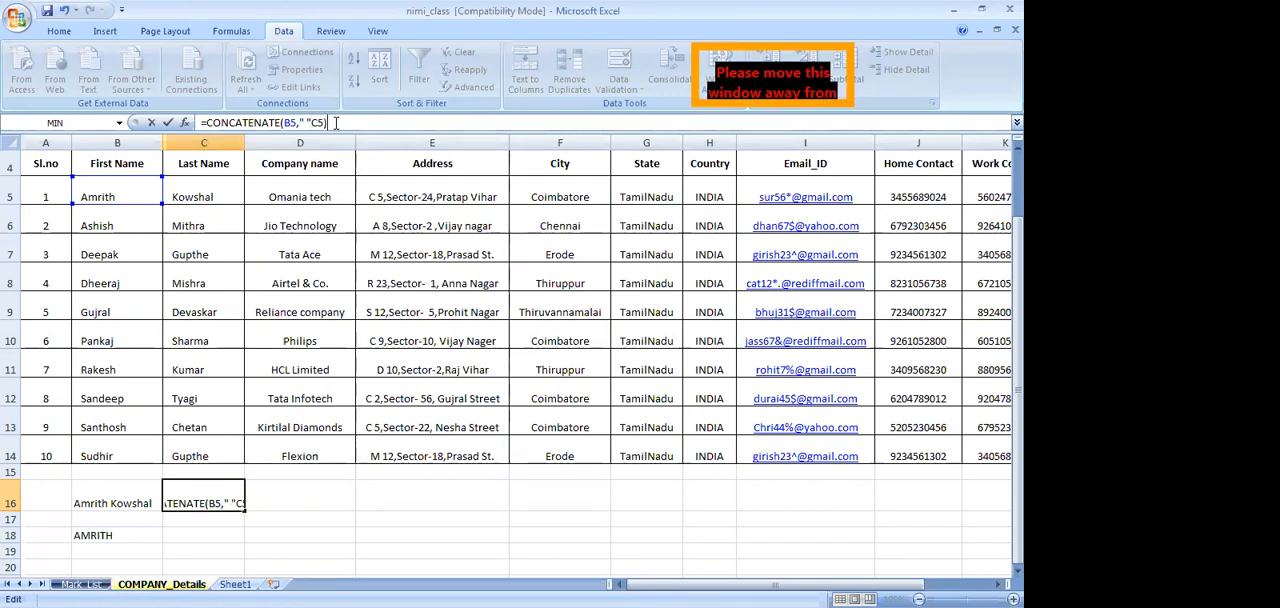
key("Return")
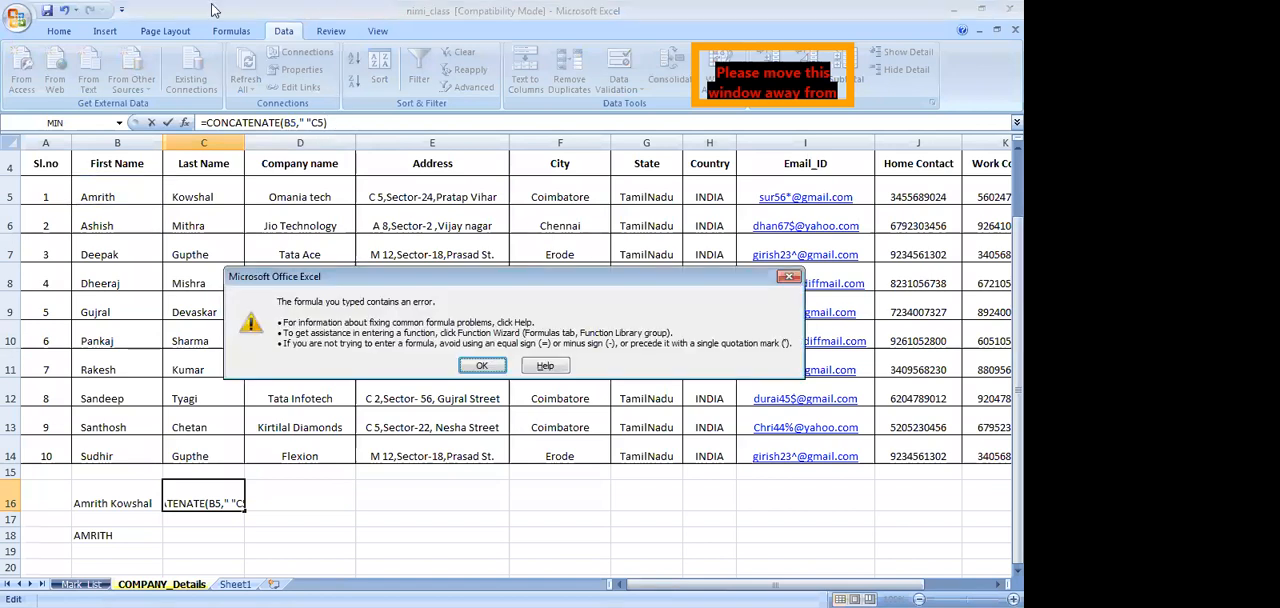
left_click(482, 366)
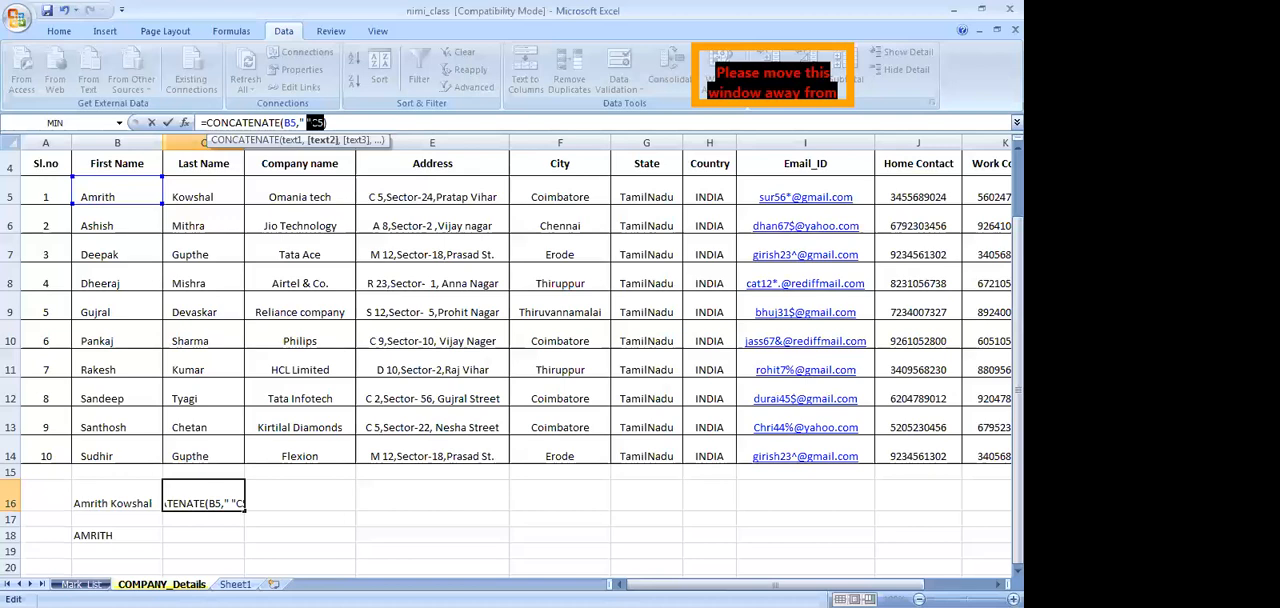
type("\",C5")
left_click(340, 123)
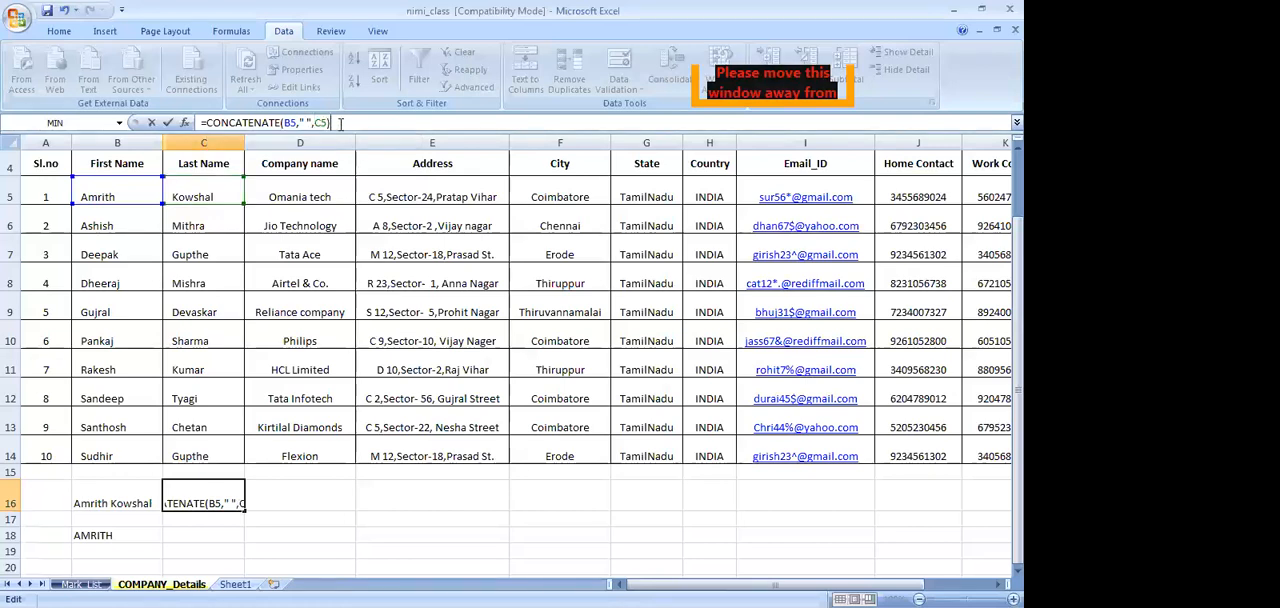
key("Return")
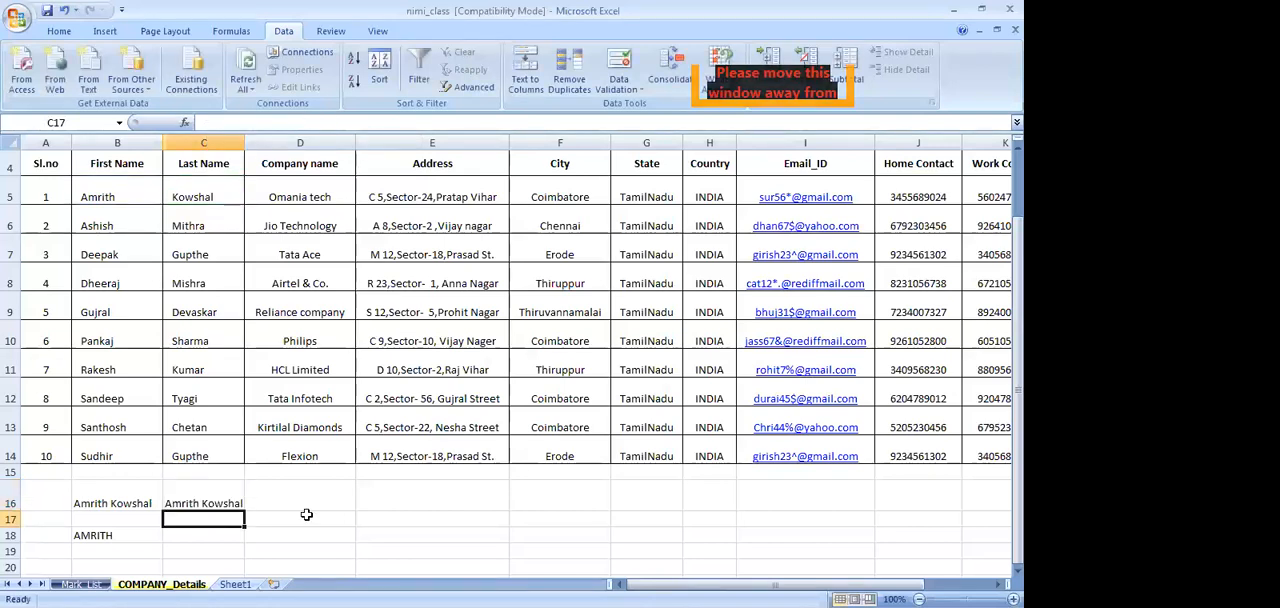
Widen the gap between the joined names in C16 by adding a second space between the CONCATENATE formula's quotation marks
left_click(205, 503)
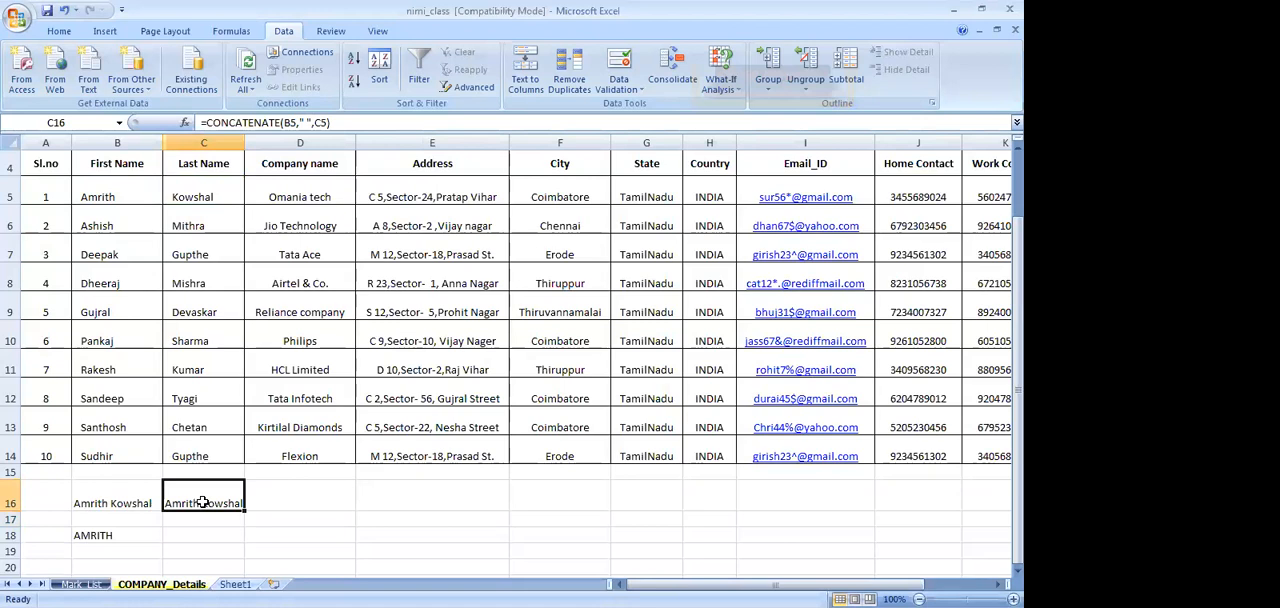
left_click(306, 122)
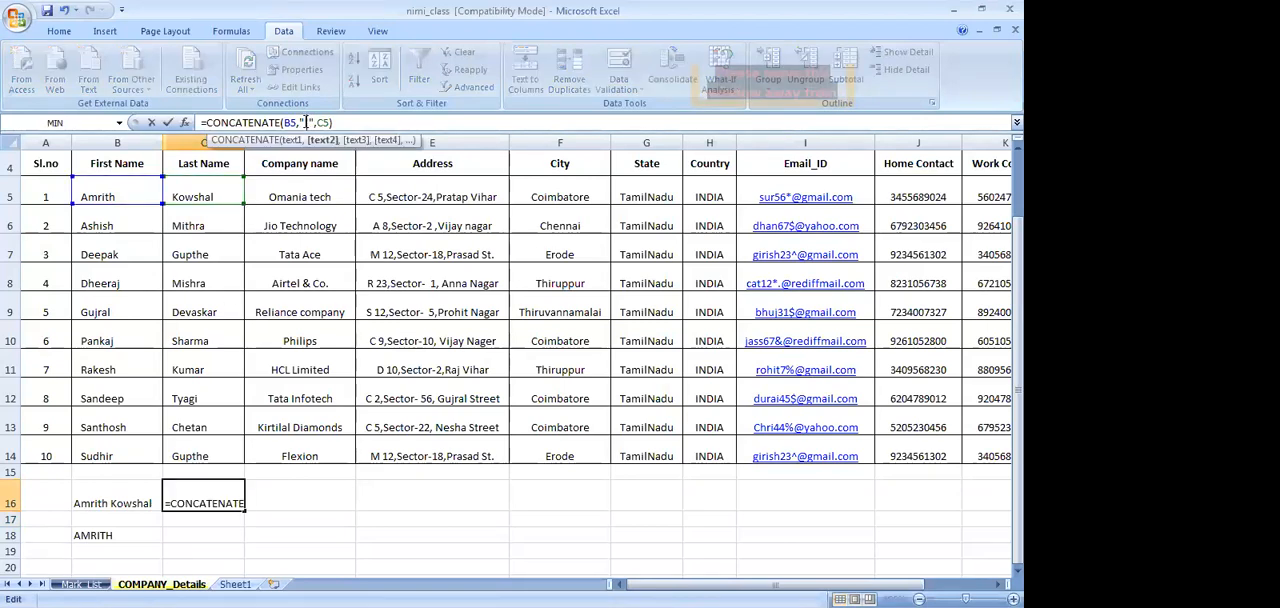
left_click(463, 520)
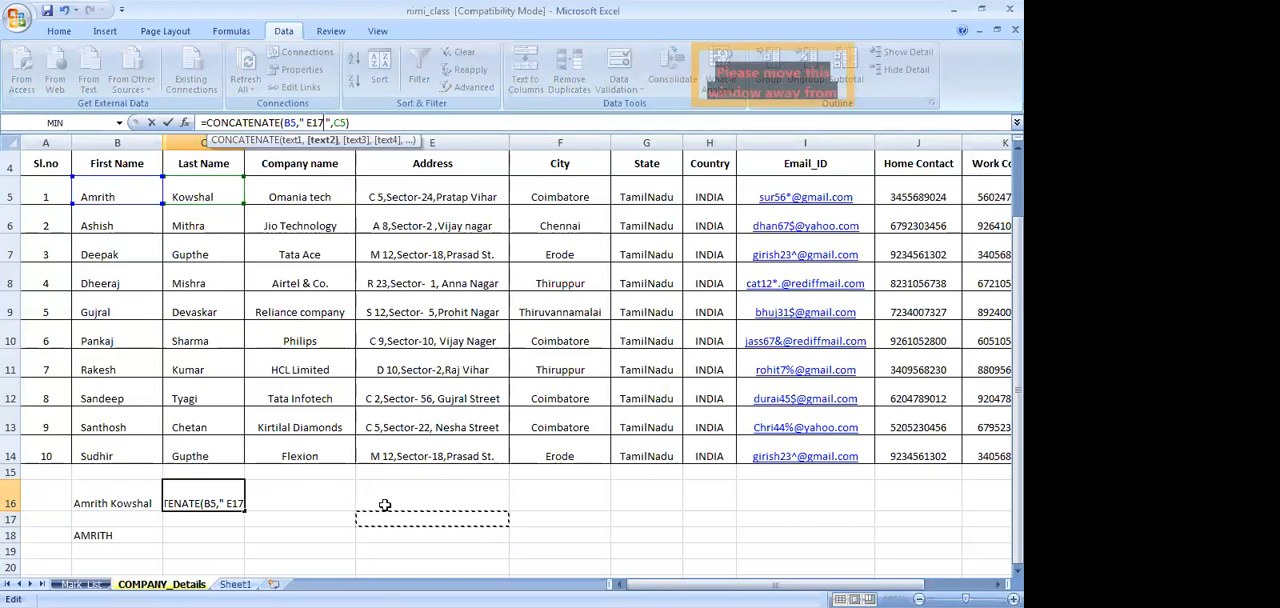
key("Escape")
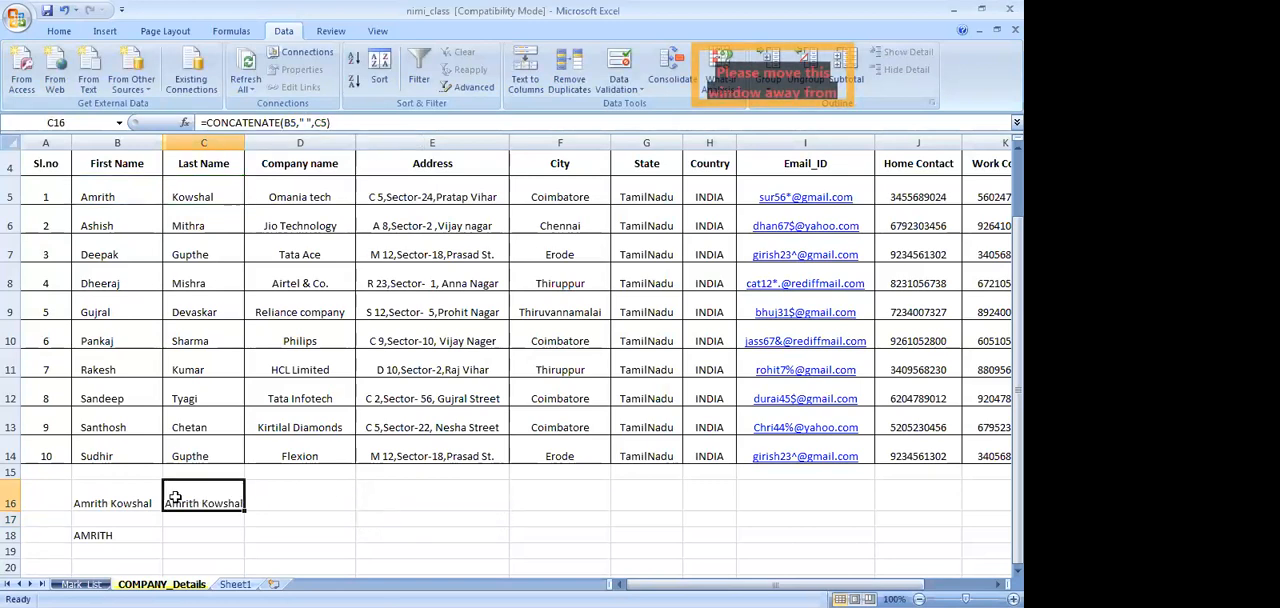
left_click(305, 120)
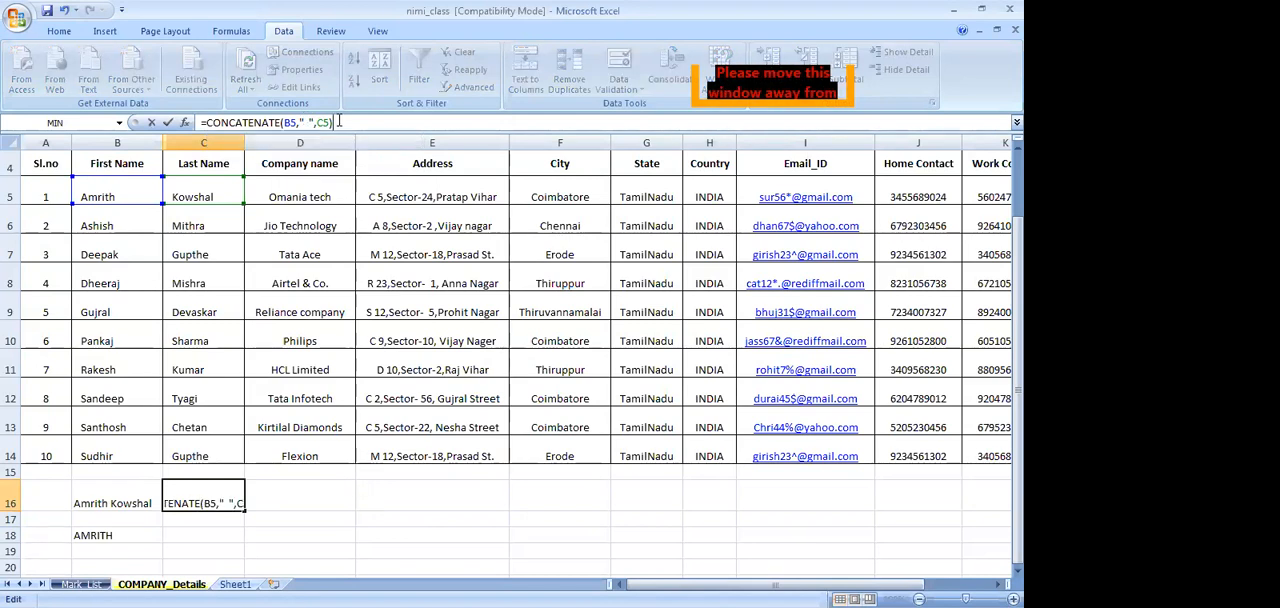
key("Return")
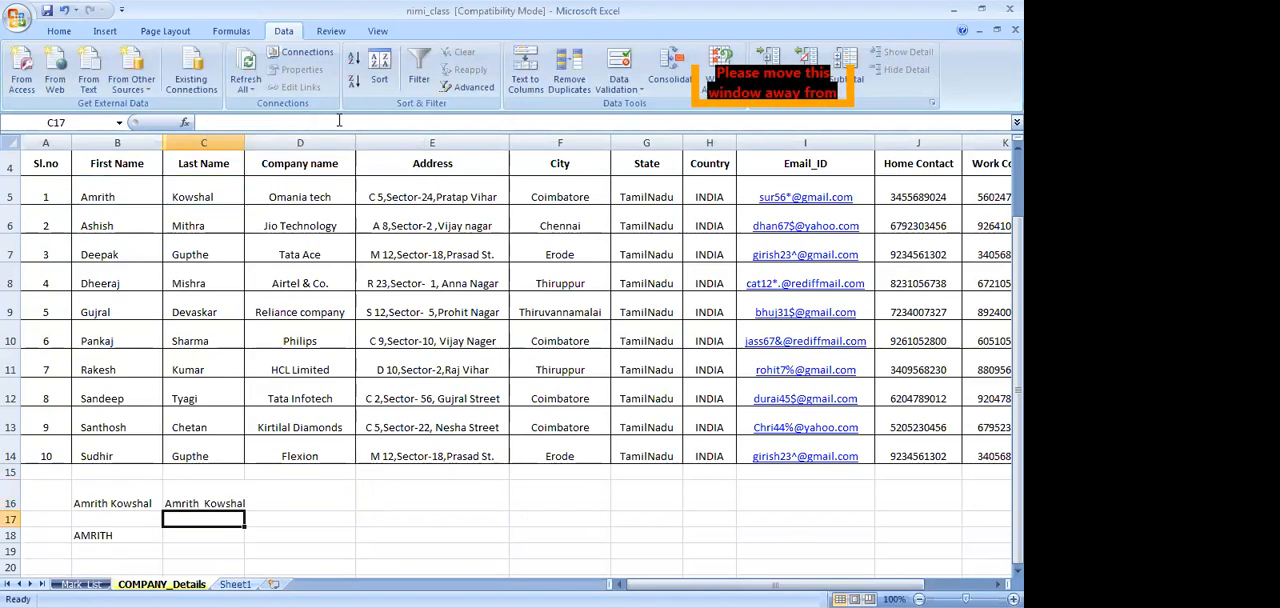
Enter =UPPER(B5) in cell C18 to convert the first contact's first name to uppercase
key("Up")
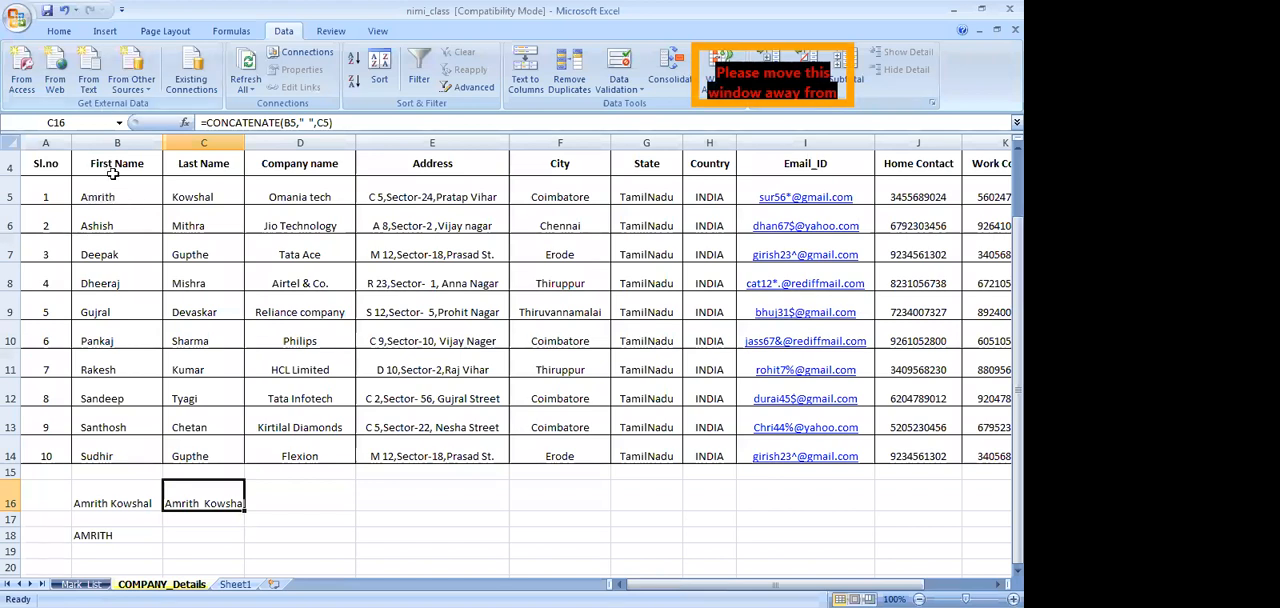
left_click(212, 535)
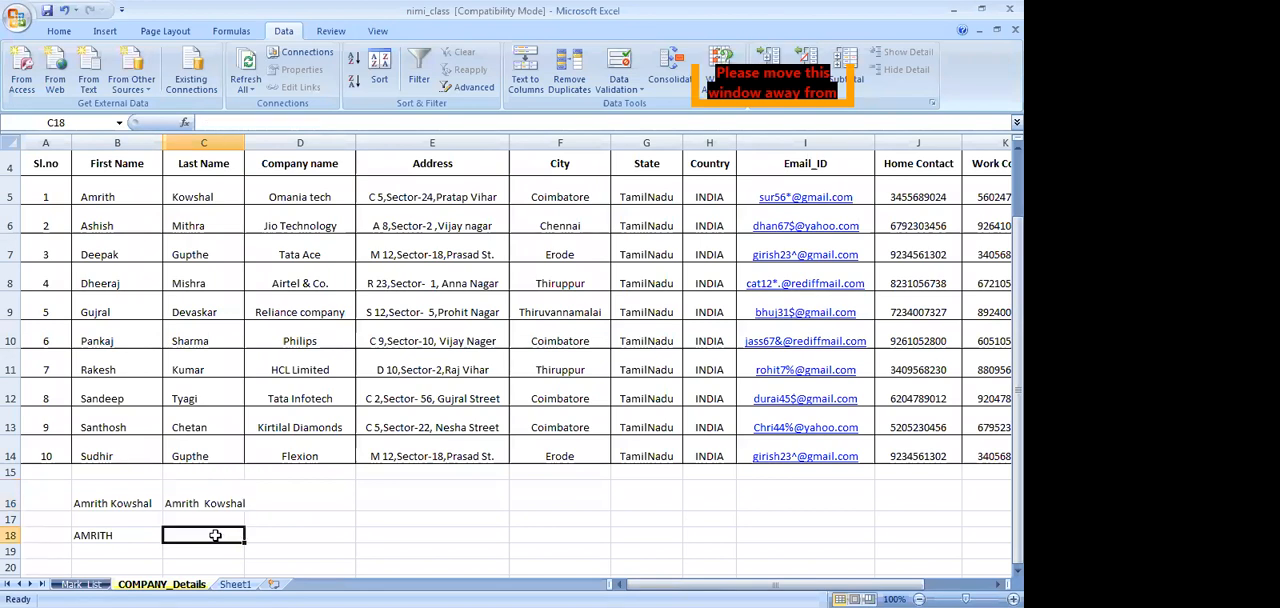
type("=upp")
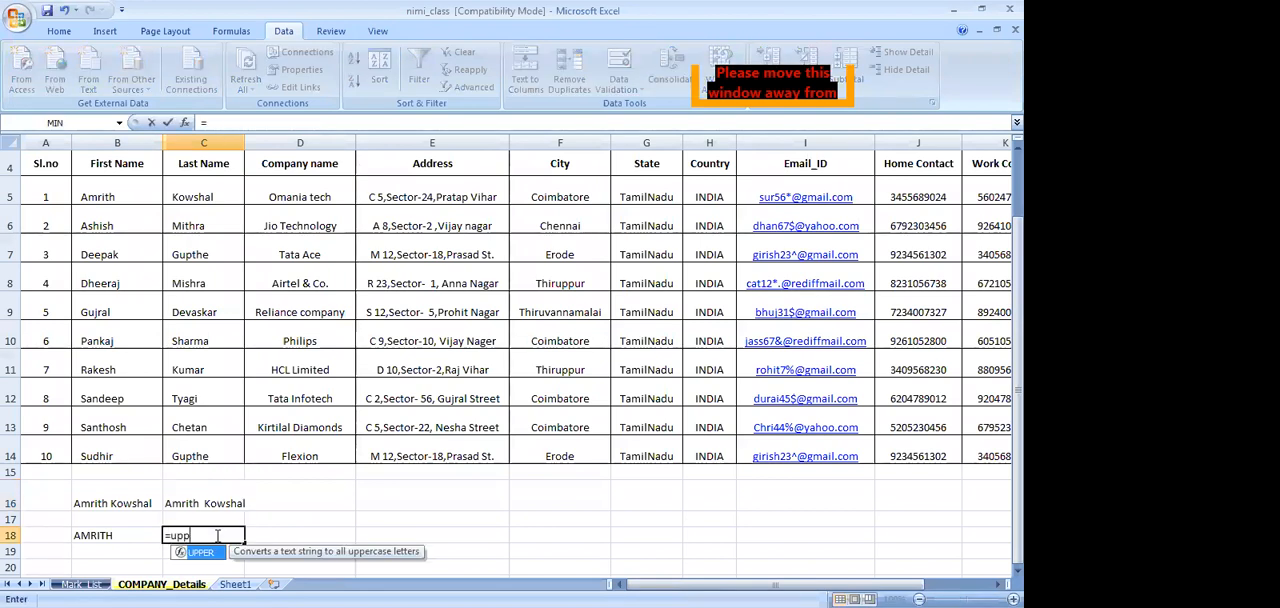
type("er(")
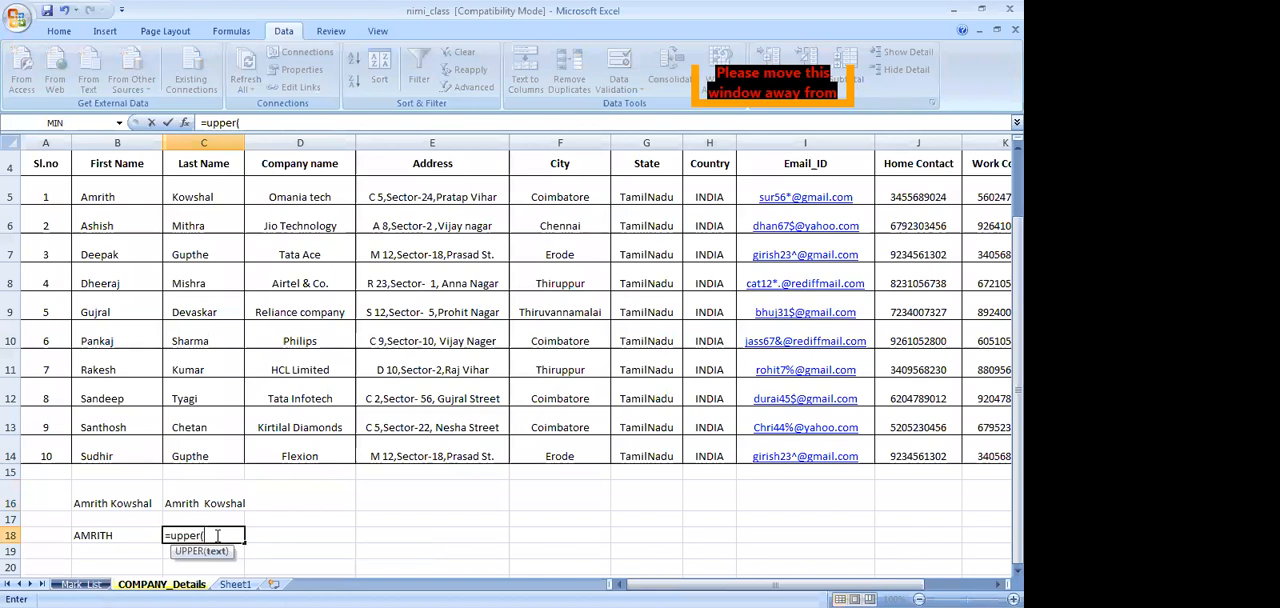
left_click(128, 203)
type(")")
key("Return")
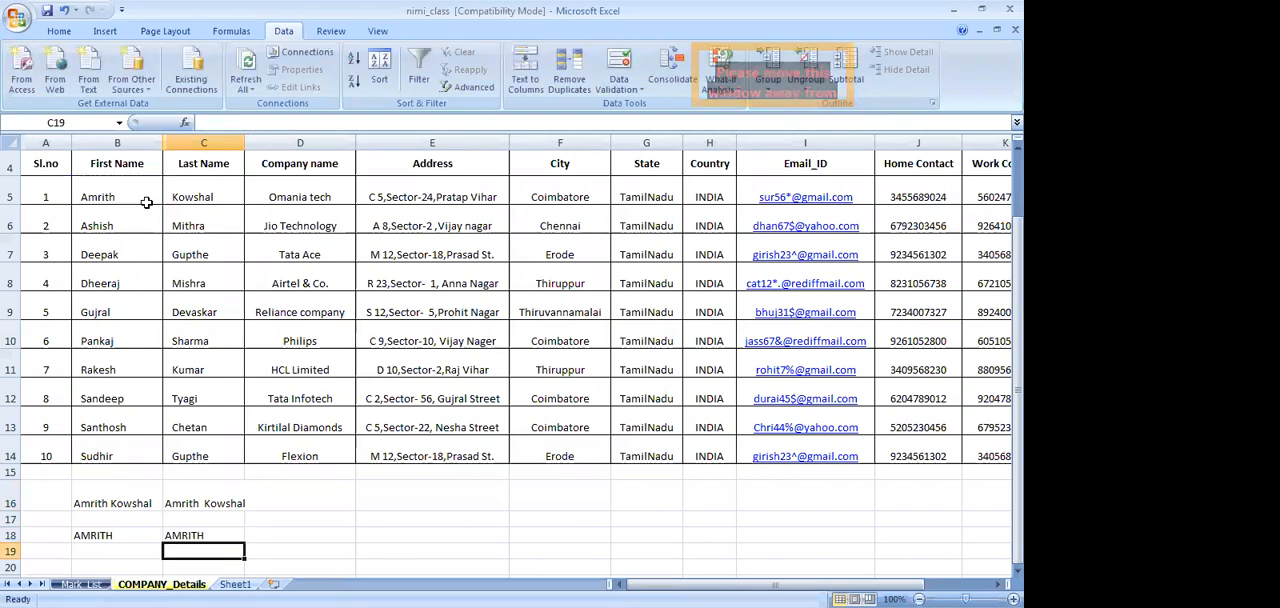
left_click(215, 538)
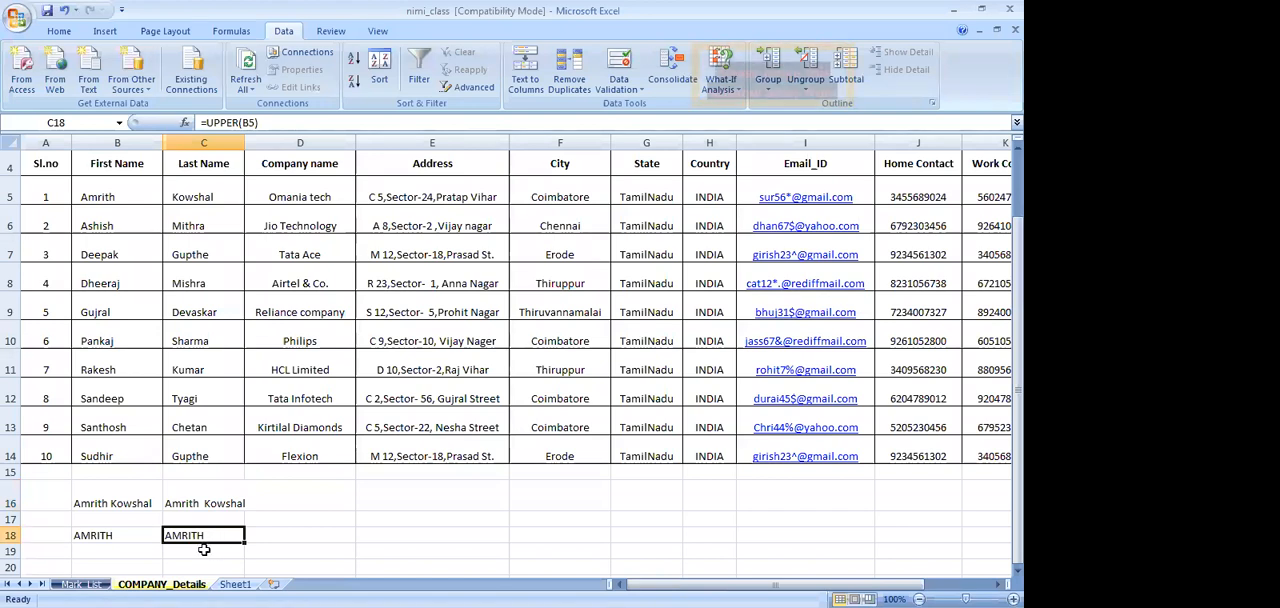
Enter =LOWER(B6) in cell C19 to convert the second contact's first name to lowercase
left_click(205, 548)
type("=")
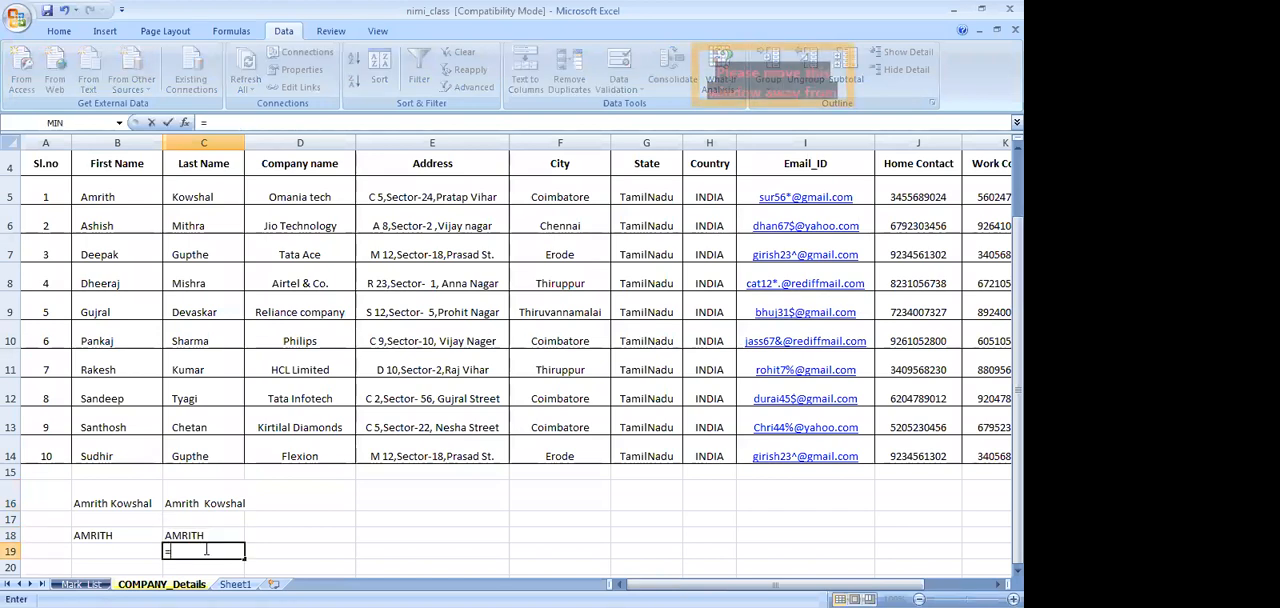
type("l")
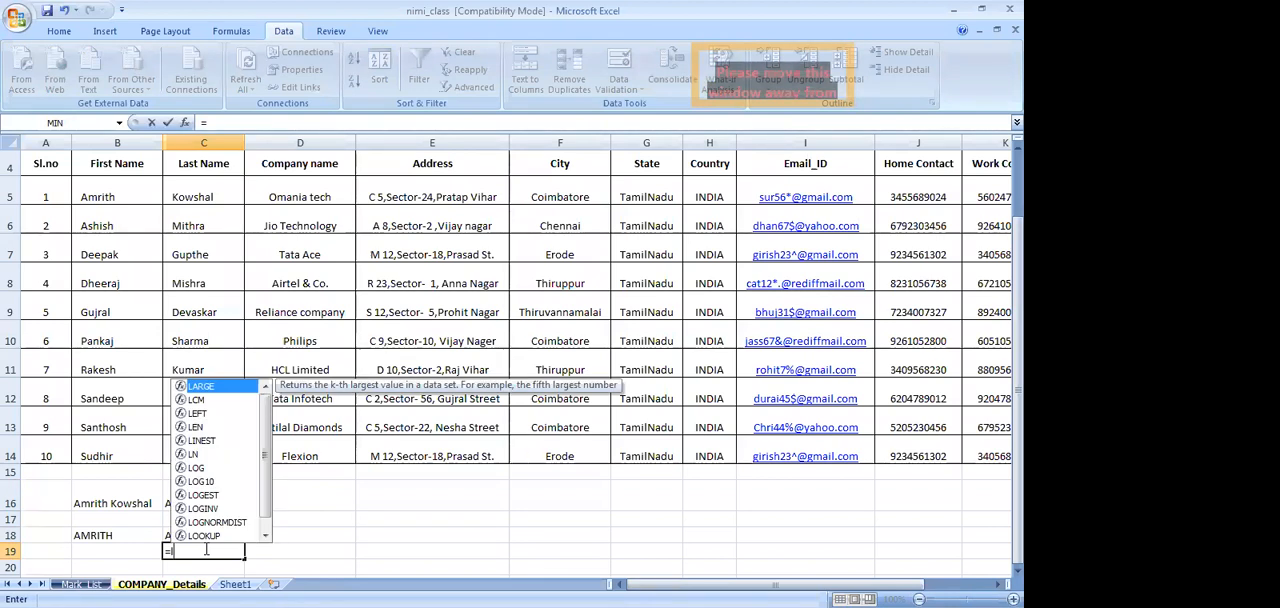
type("ower")
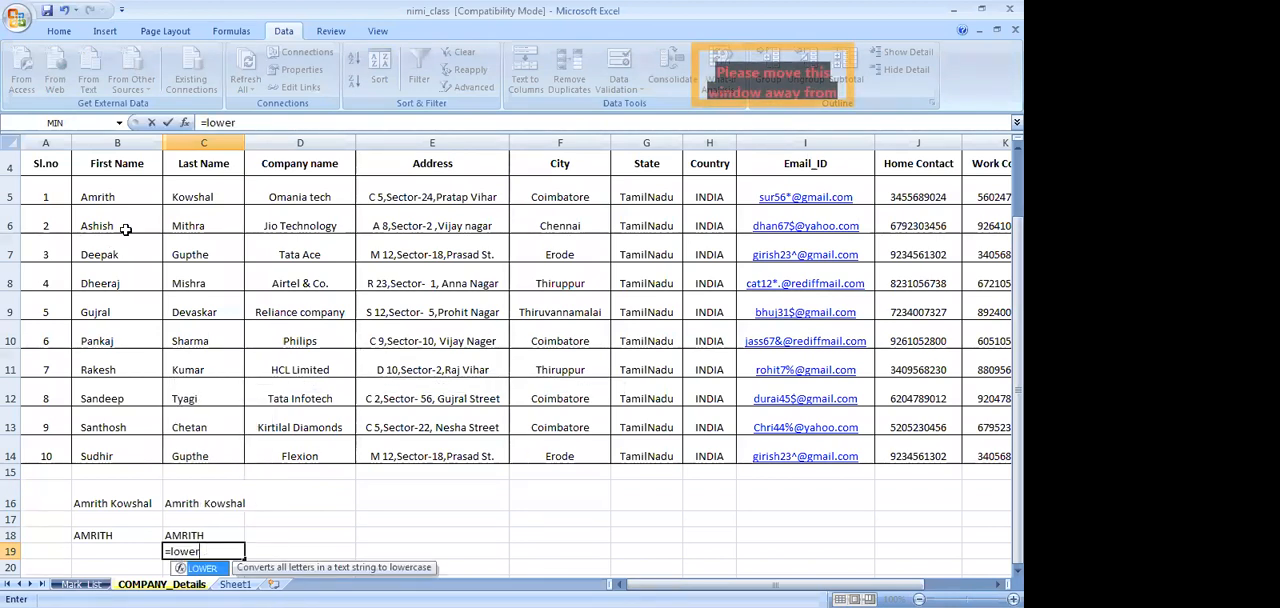
type("(")
left_click(133, 224)
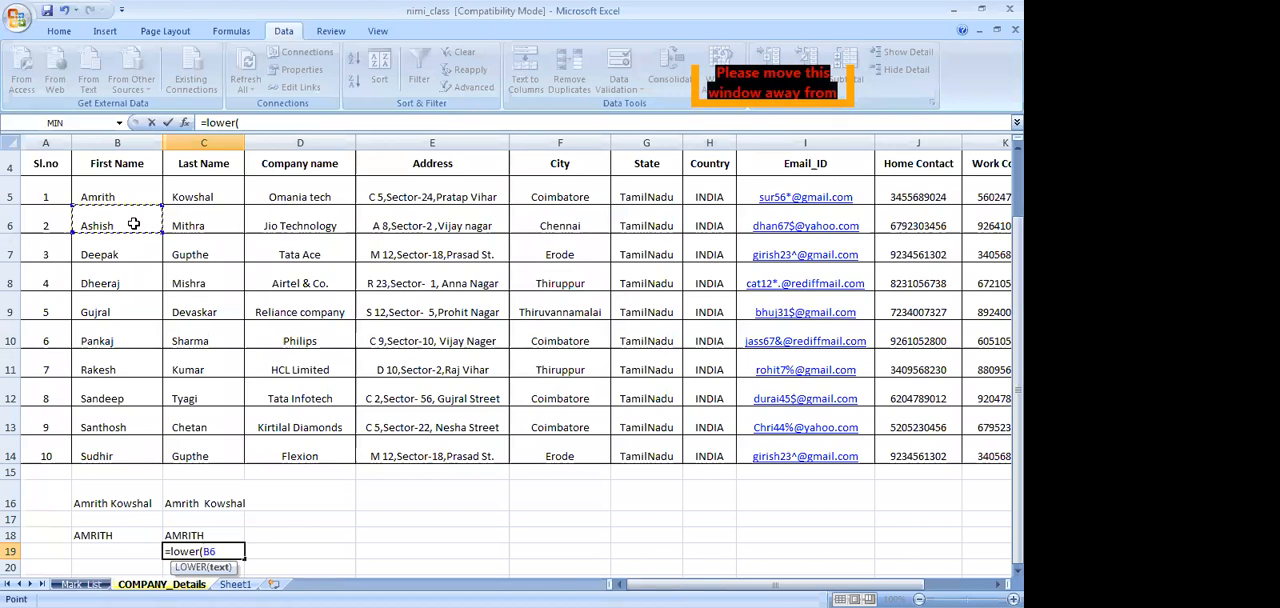
type(")")
key("Return")
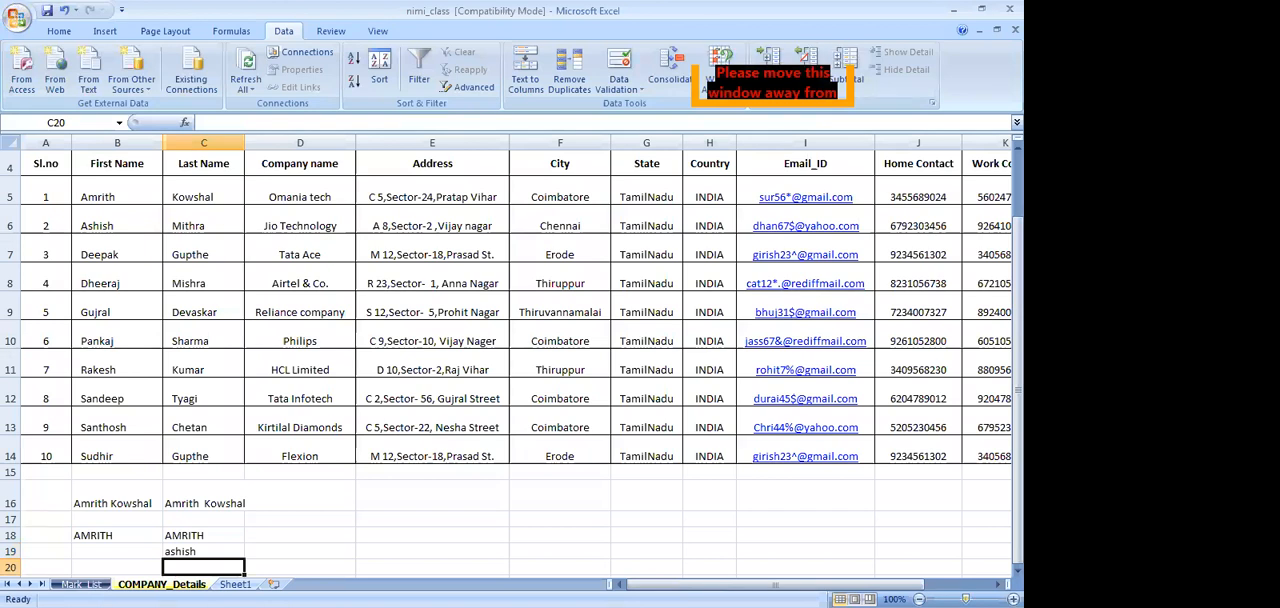
Examine the UPPER and LOWER formulas in C18 and C19 against the first names they reference in the contacts table
scroll(234, 523, "up", 2)
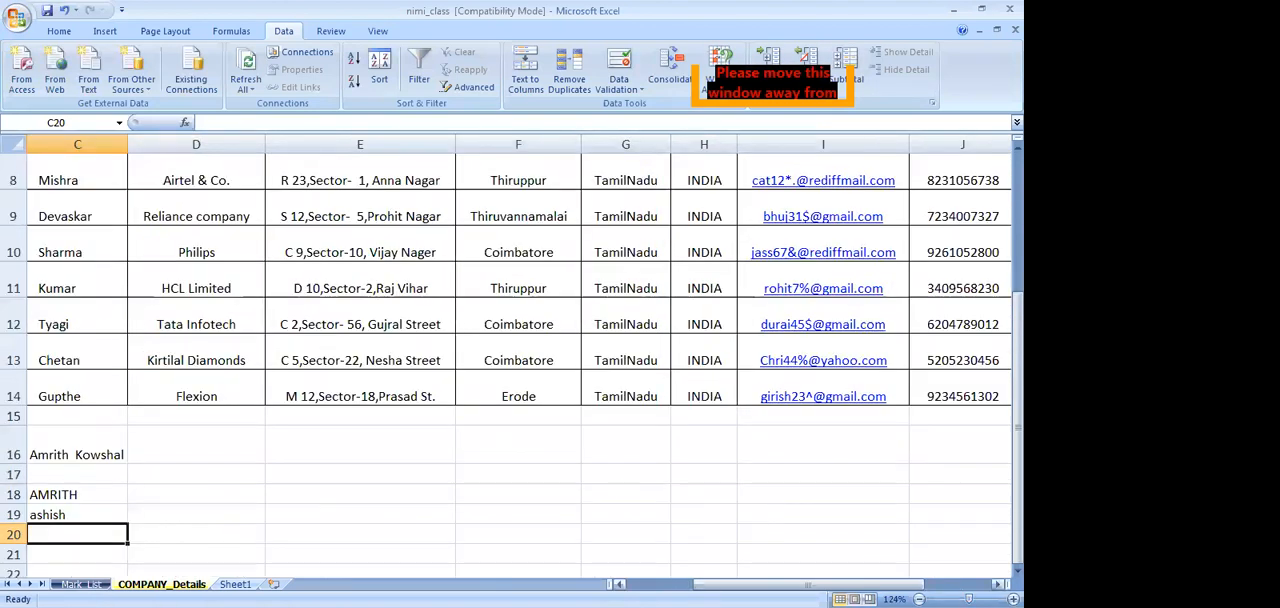
left_click_drag(785, 585, 716, 584)
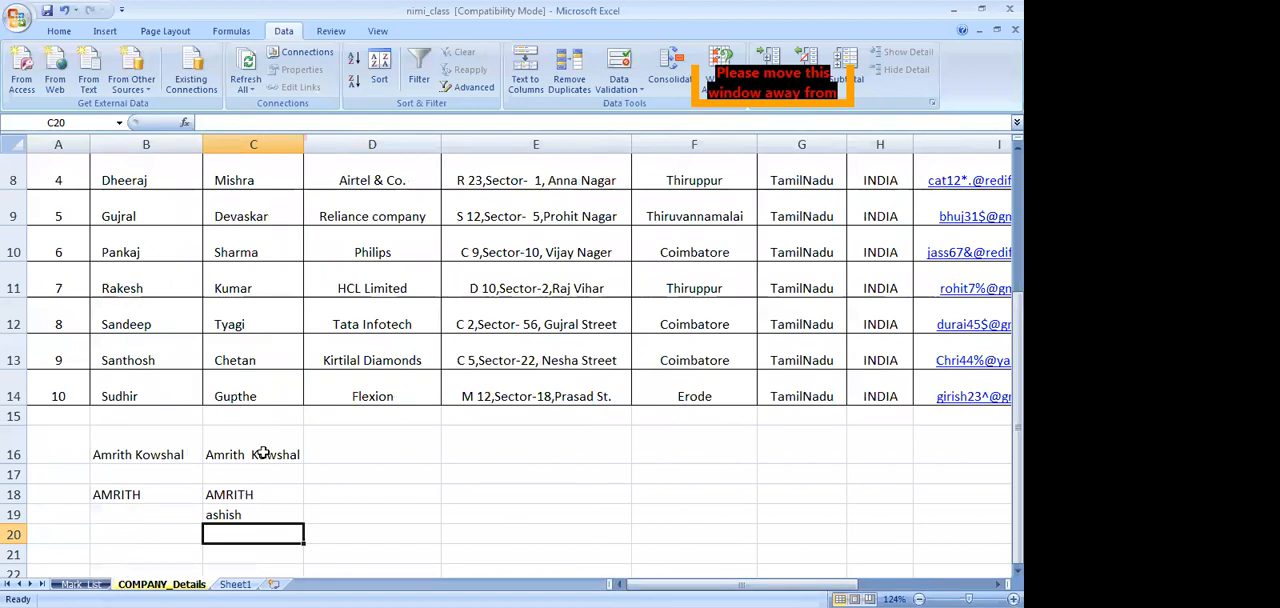
scroll(325, 547, "up", 2)
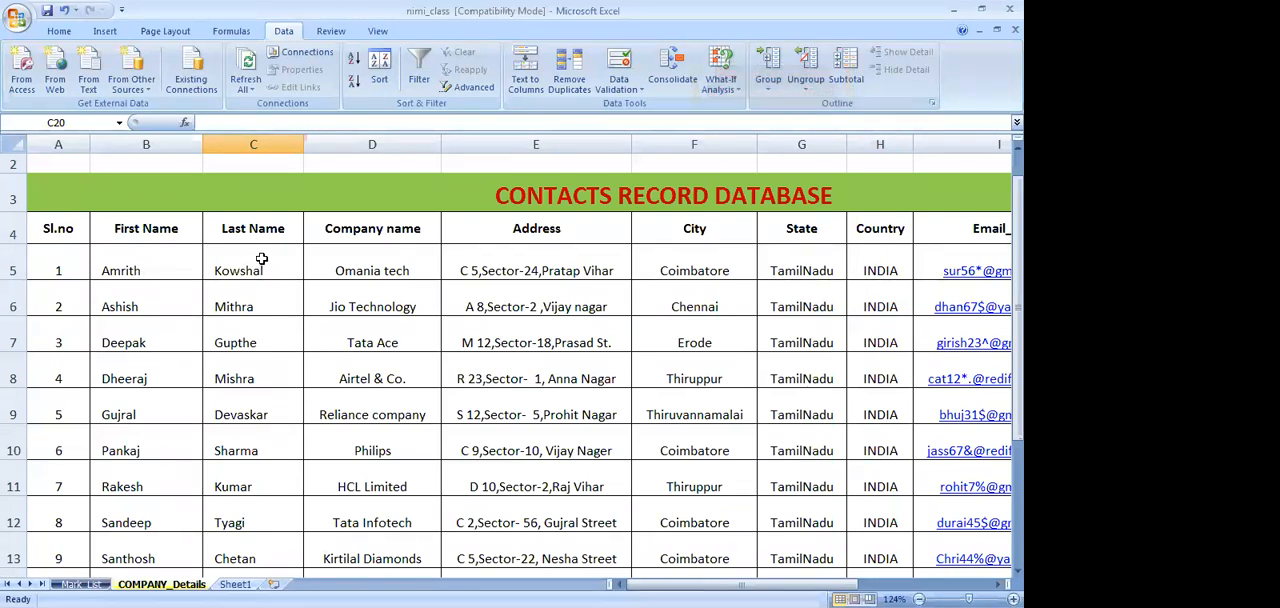
scroll(259, 263, "down", 2)
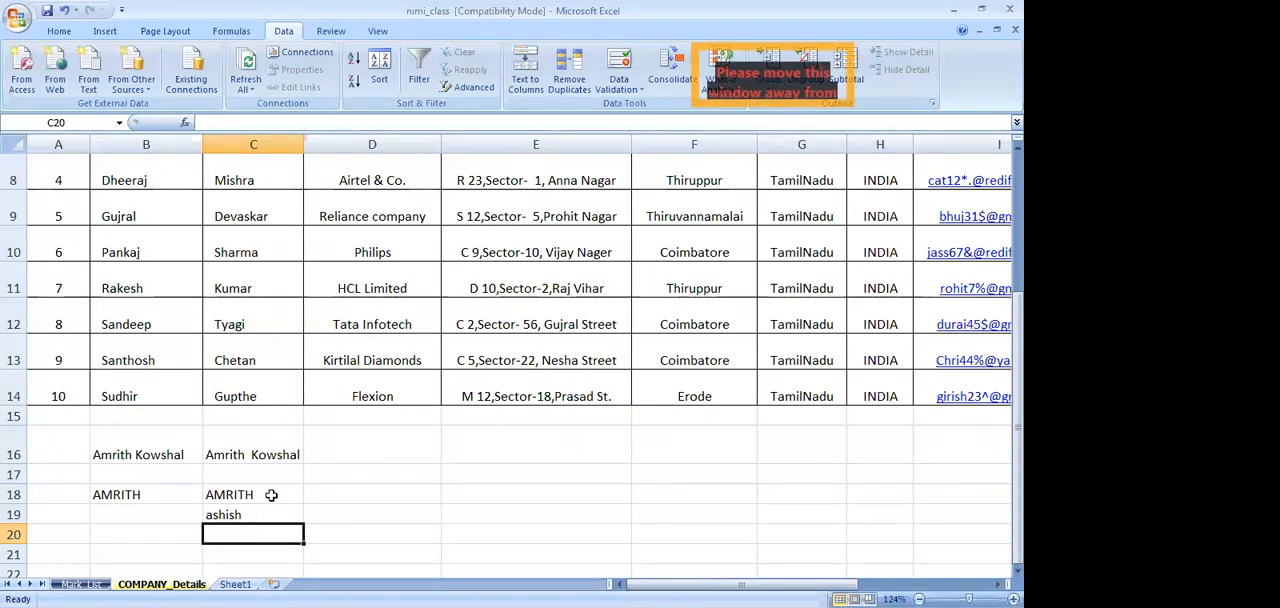
scroll(271, 494, "up", 1)
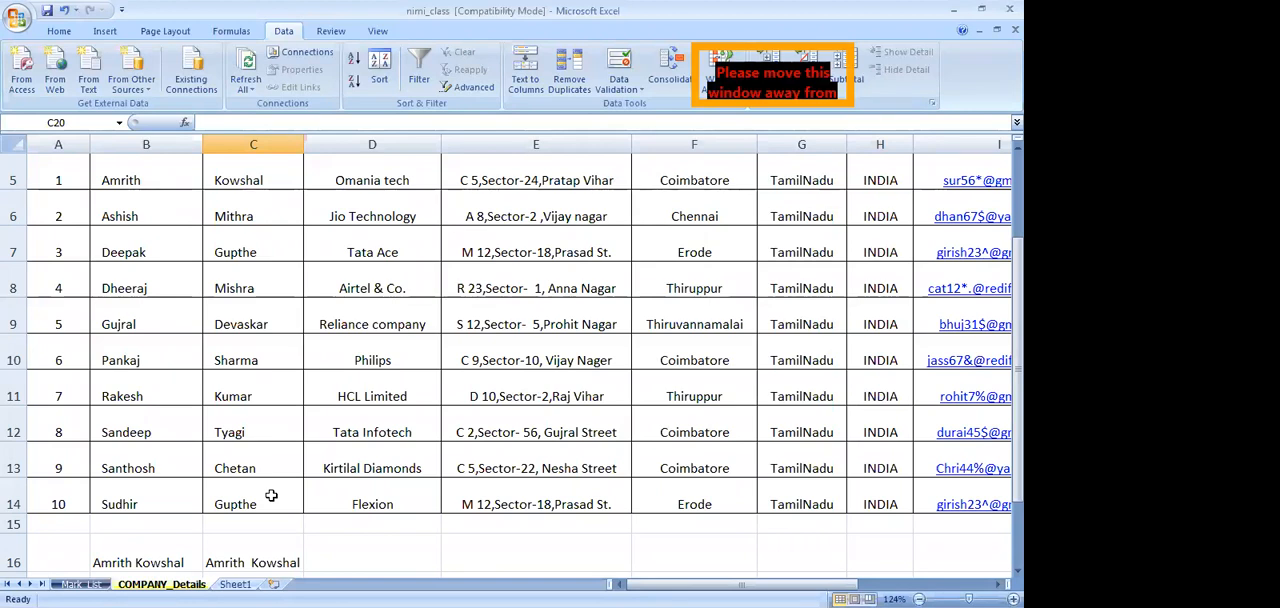
scroll(271, 494, "down", 1)
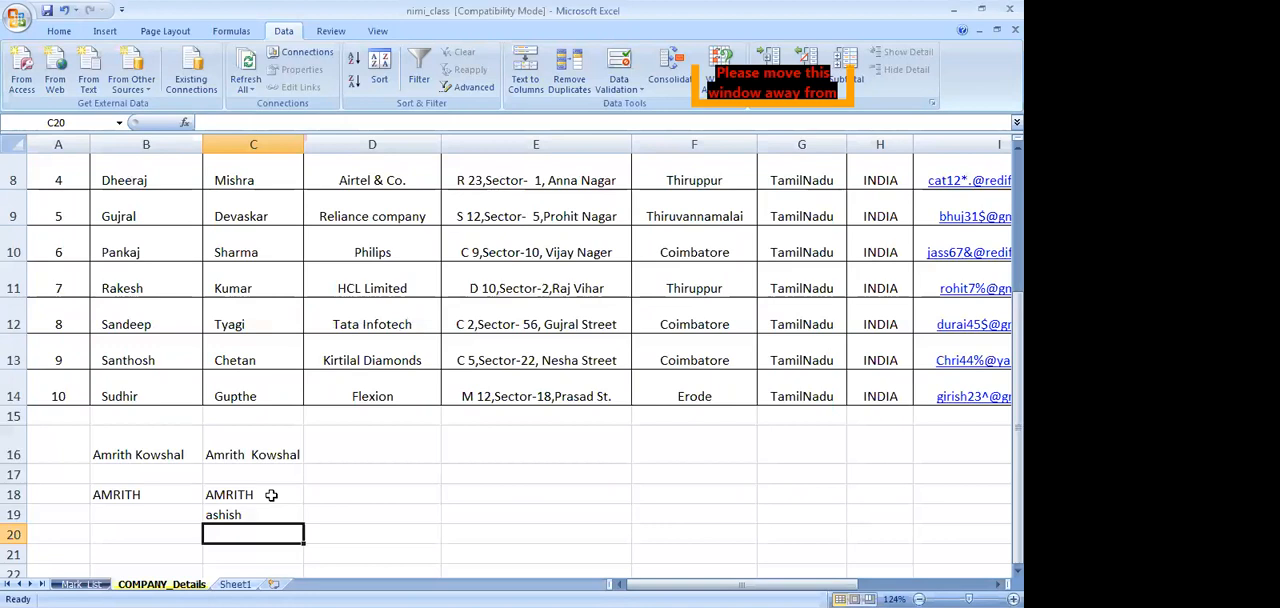
left_click(271, 494)
scroll(271, 494, "up", 1)
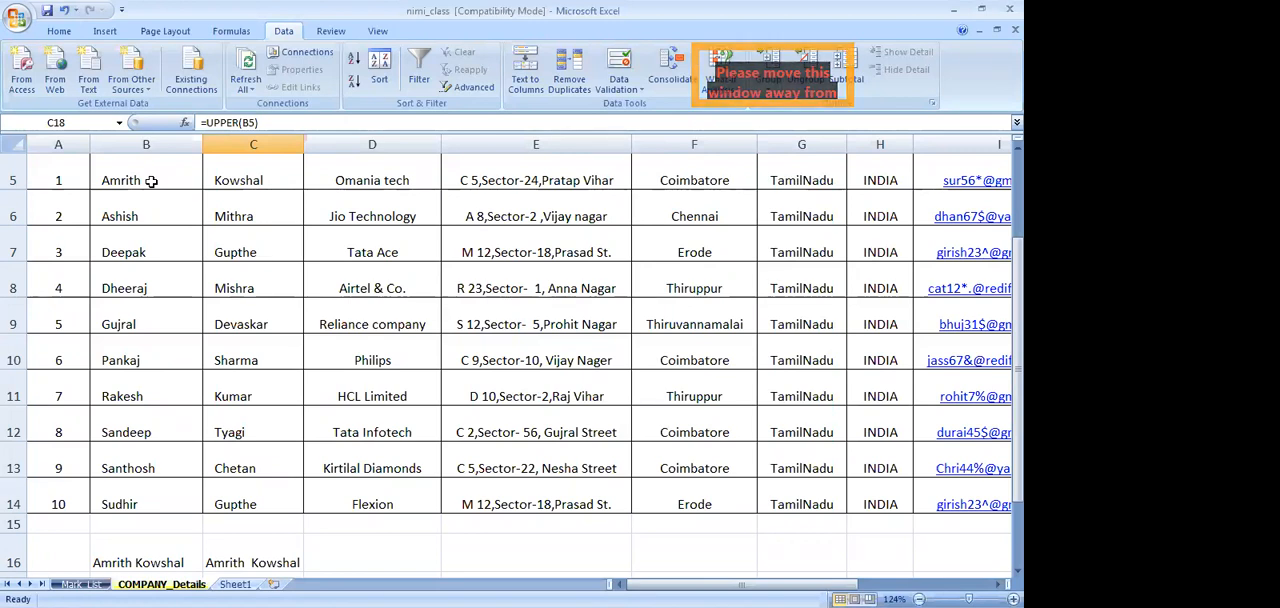
scroll(326, 479, "down", 2)
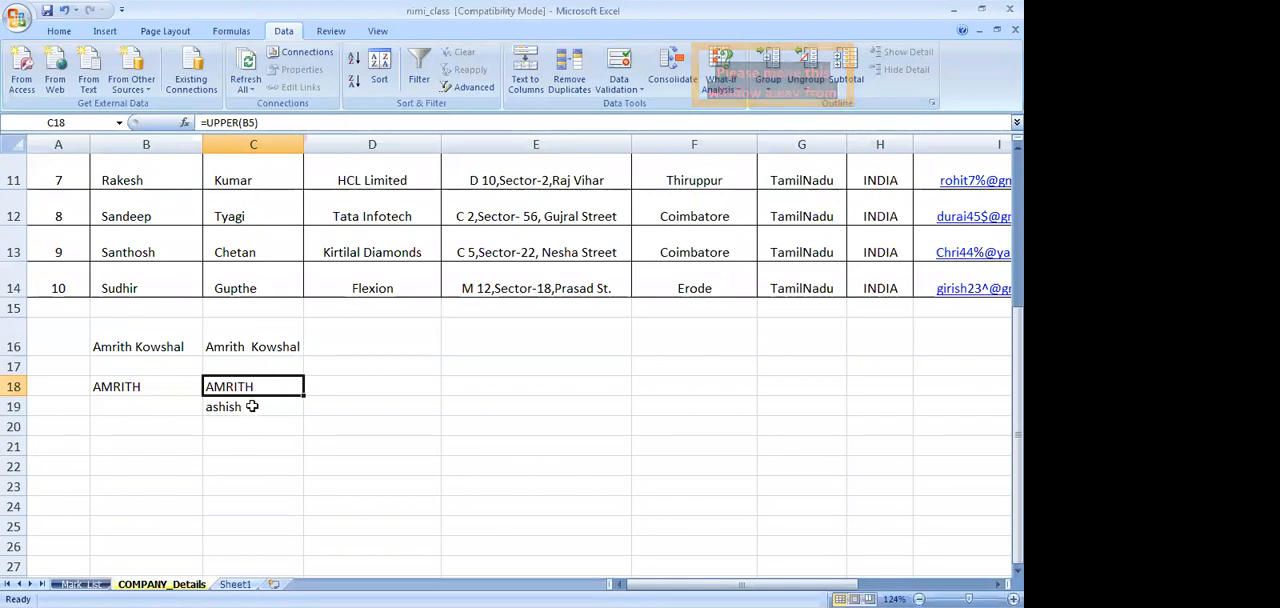
left_click(252, 406)
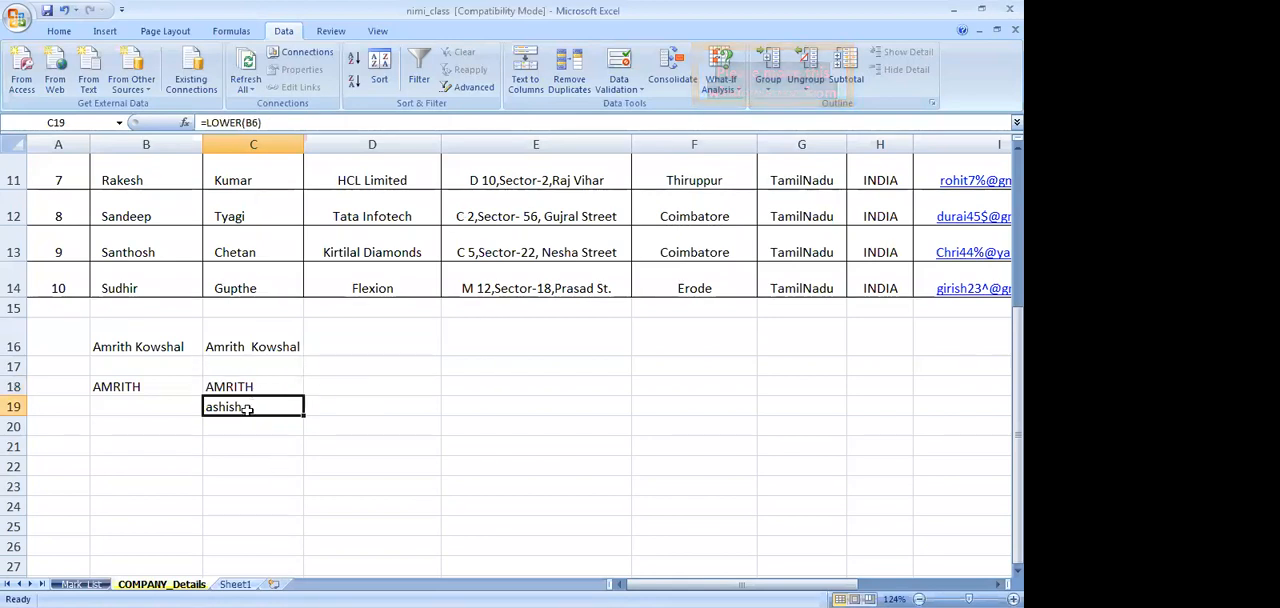
scroll(330, 452, "up", 4)
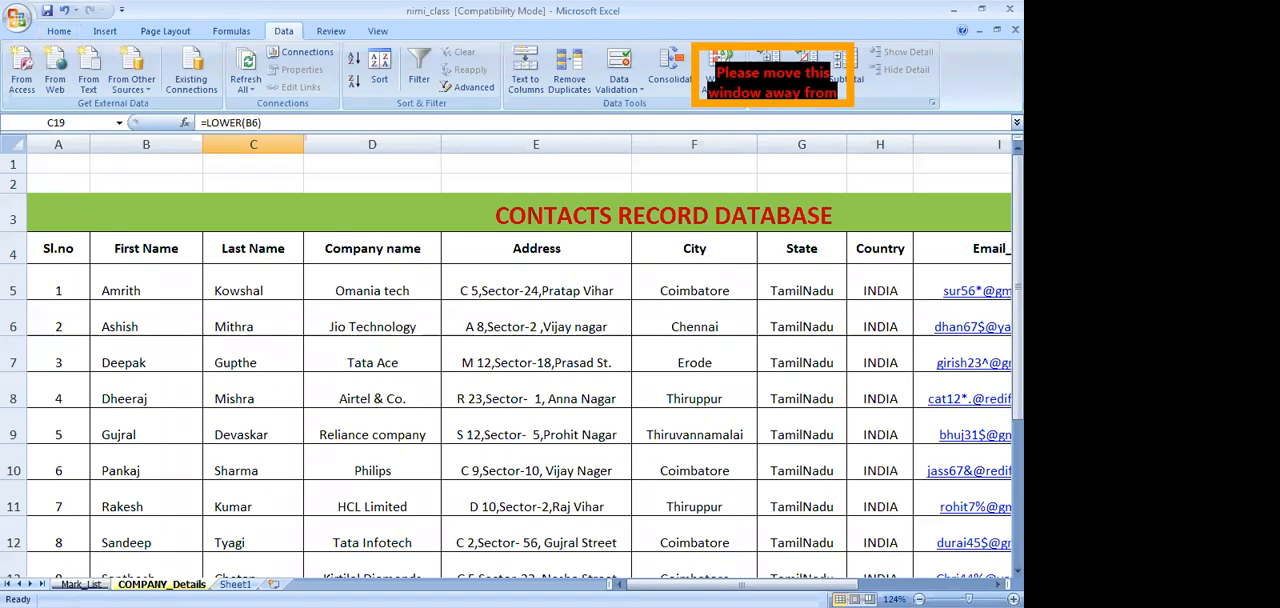
On the Mark_List sheet, insert a 2-D pie chart from the names in C4:C13 and the percentages in J4:J13
key("ctrl+Page_Up")
scroll(311, 524, "up", 4)
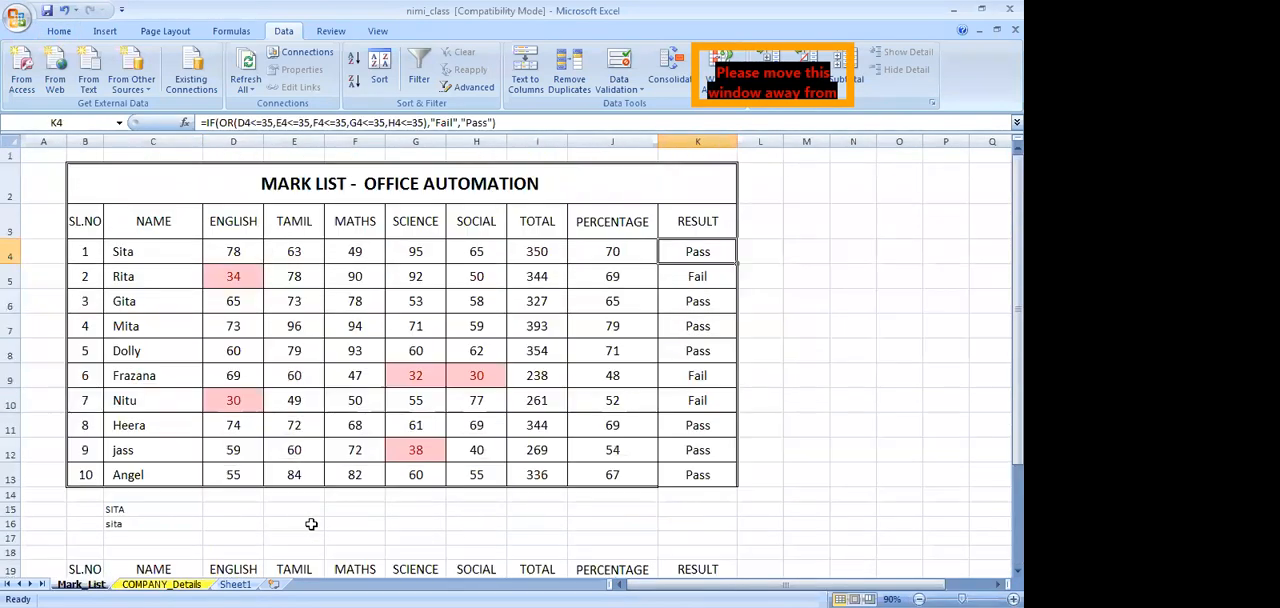
left_click(816, 463)
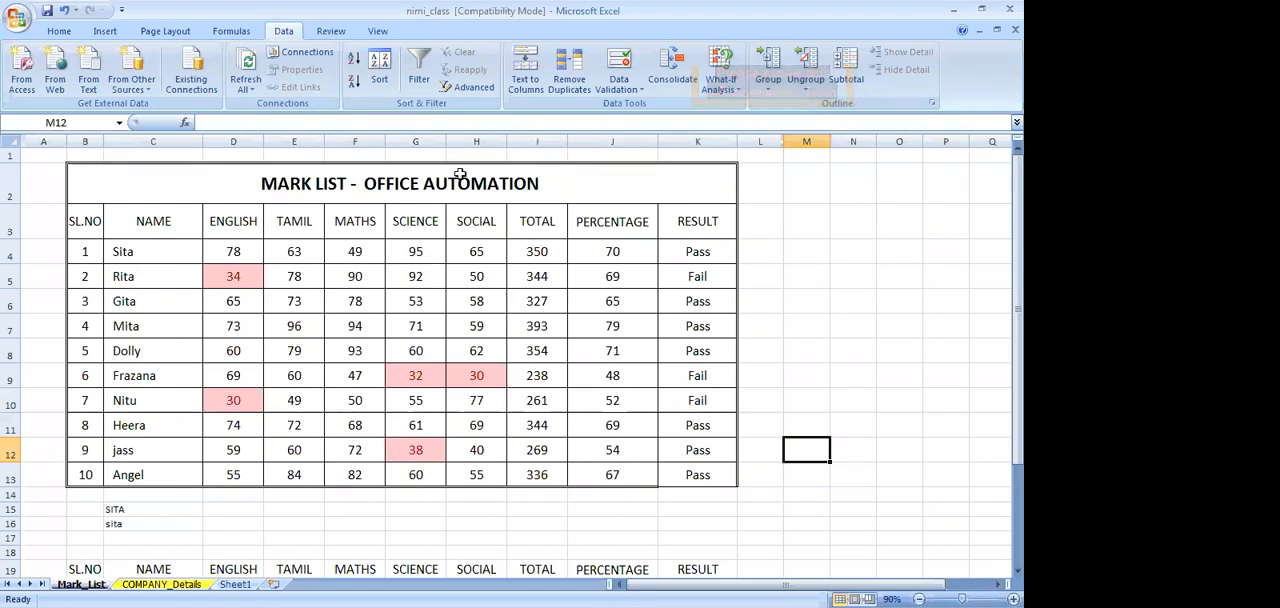
left_click(105, 33)
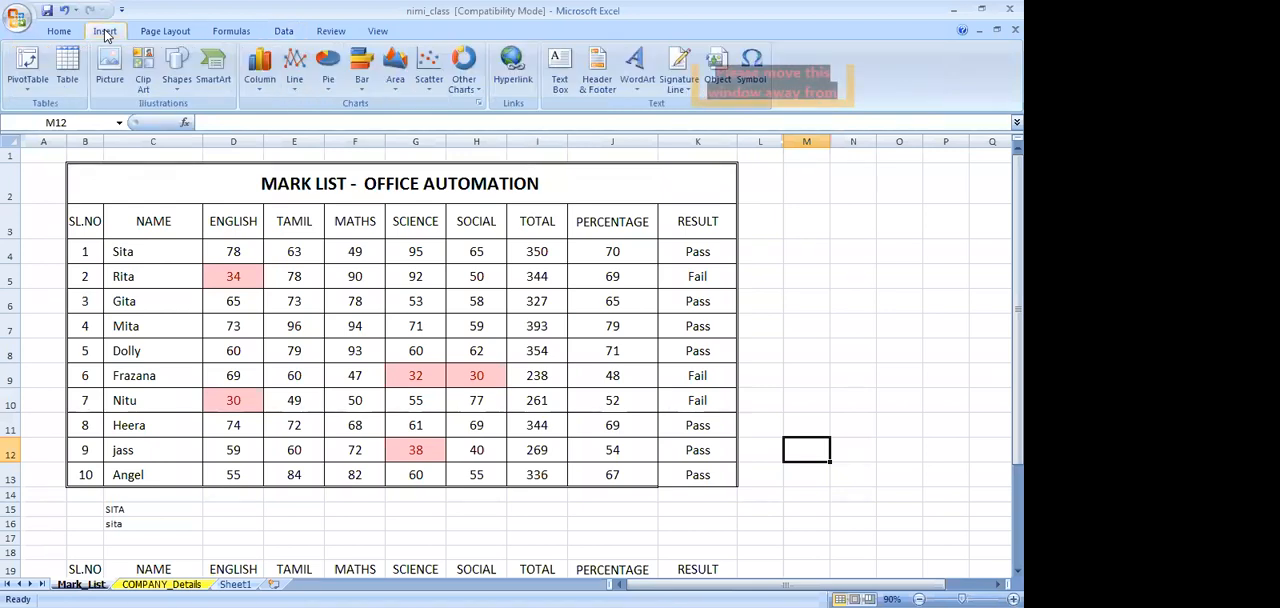
left_click_drag(171, 251, 177, 478)
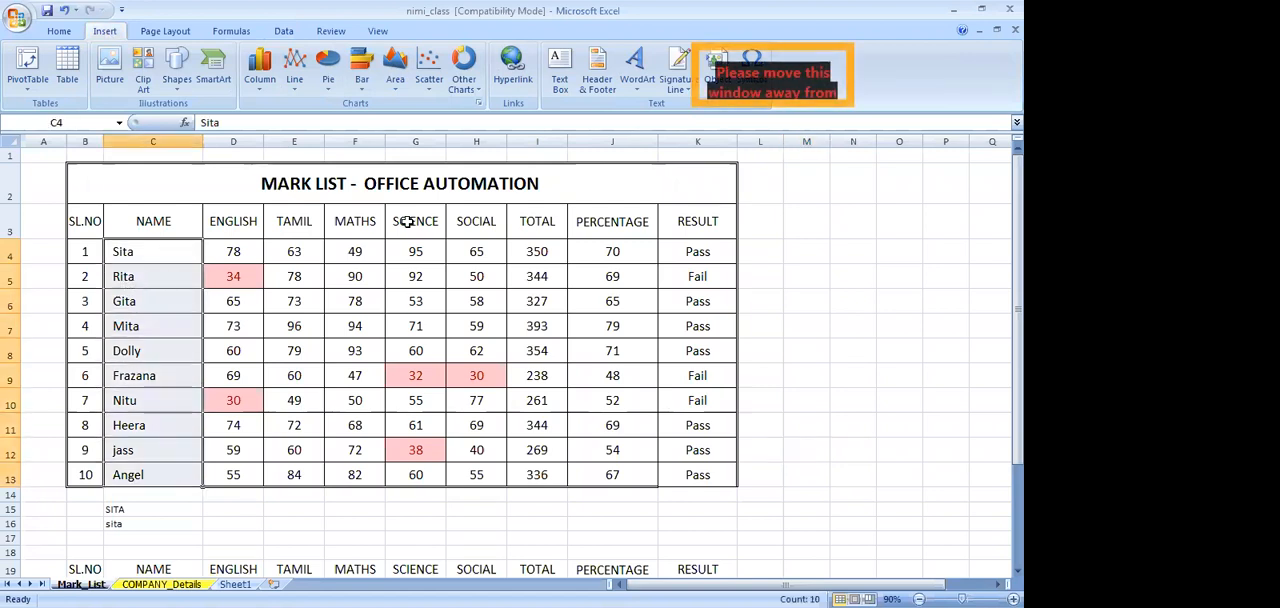
left_click_drag(614, 251, 622, 474, "ctrl")
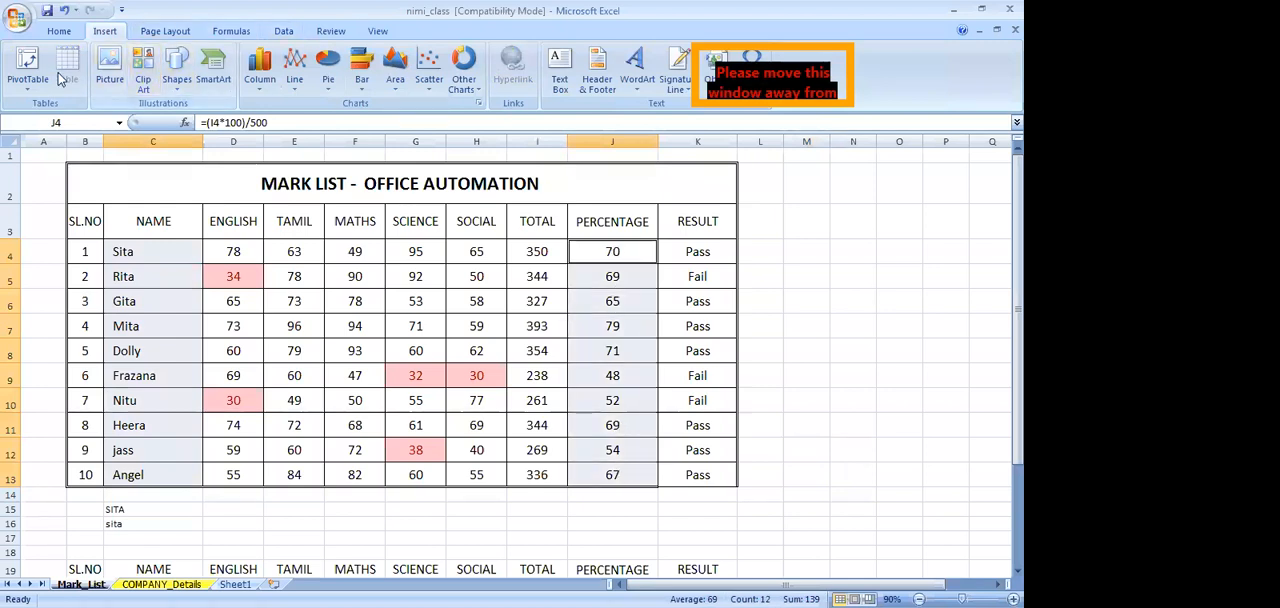
left_click(333, 84)
left_click(335, 134)
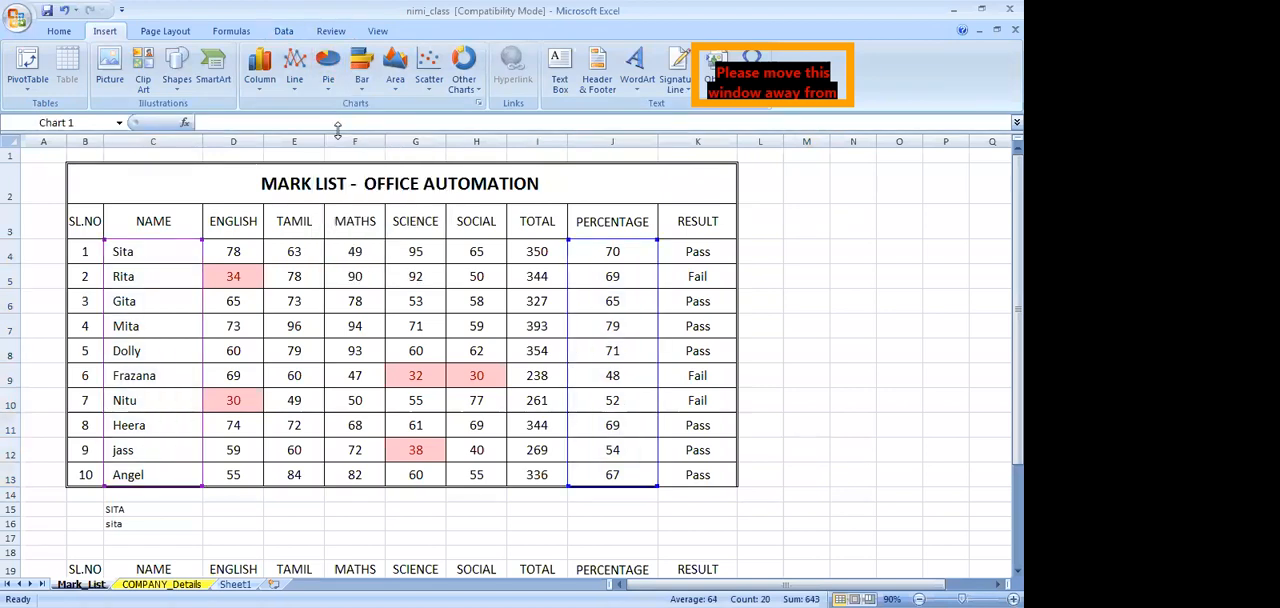
Move the pie chart below the mark list and enlarge it to span about columns E to L and rows 15 to 37
left_click_drag(564, 298, 803, 386)
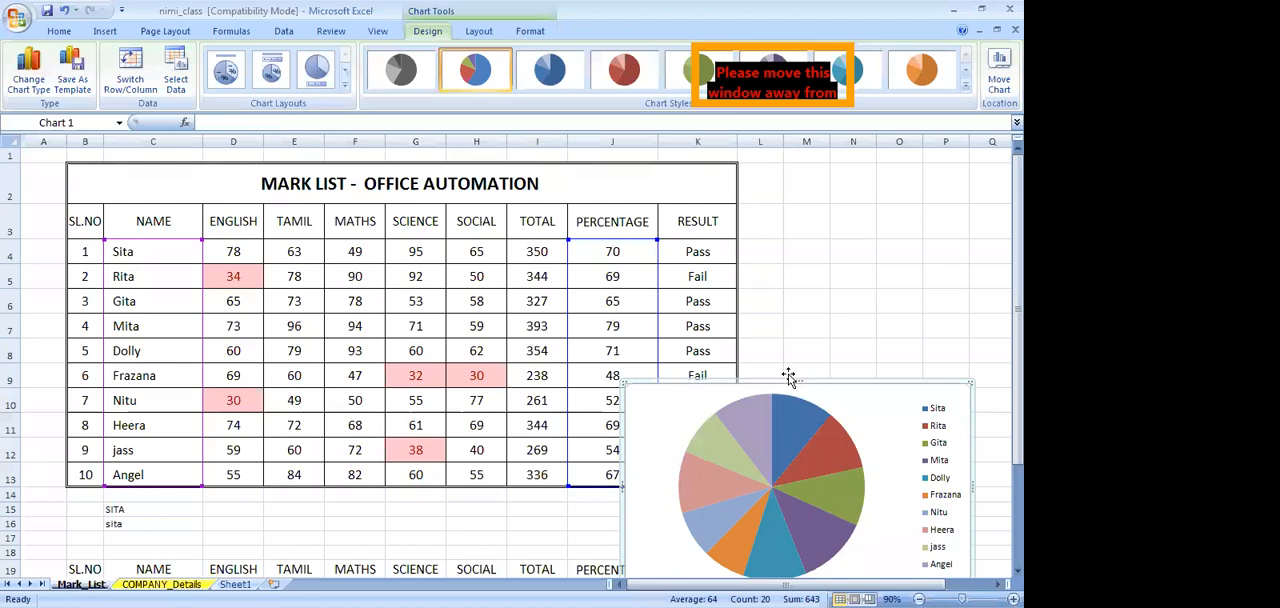
scroll(789, 374, "down", 2)
left_click_drag(768, 217, 433, 370)
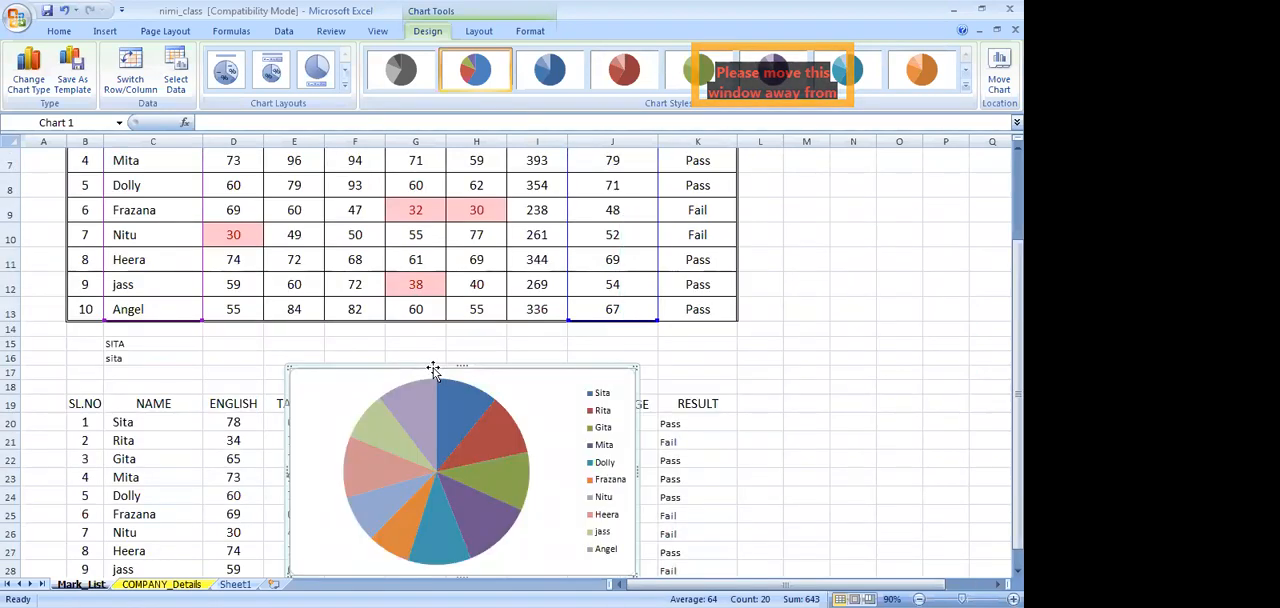
scroll(433, 370, "down", 2)
left_click_drag(634, 457, 777, 560)
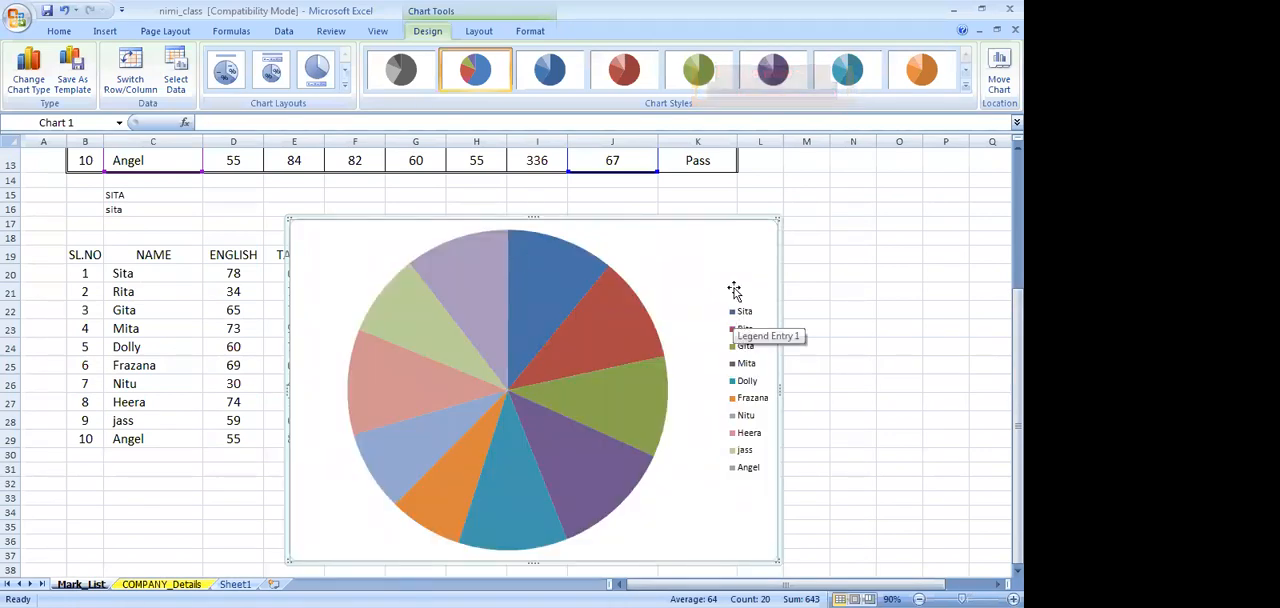
left_click(484, 32)
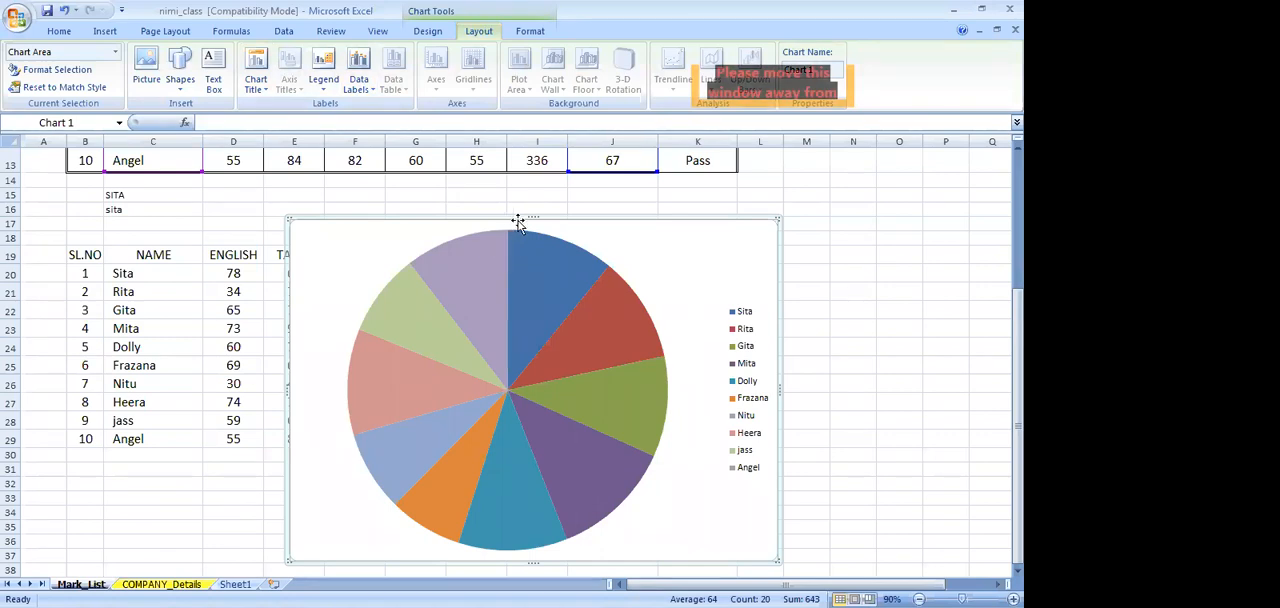
left_click_drag(775, 219, 777, 208)
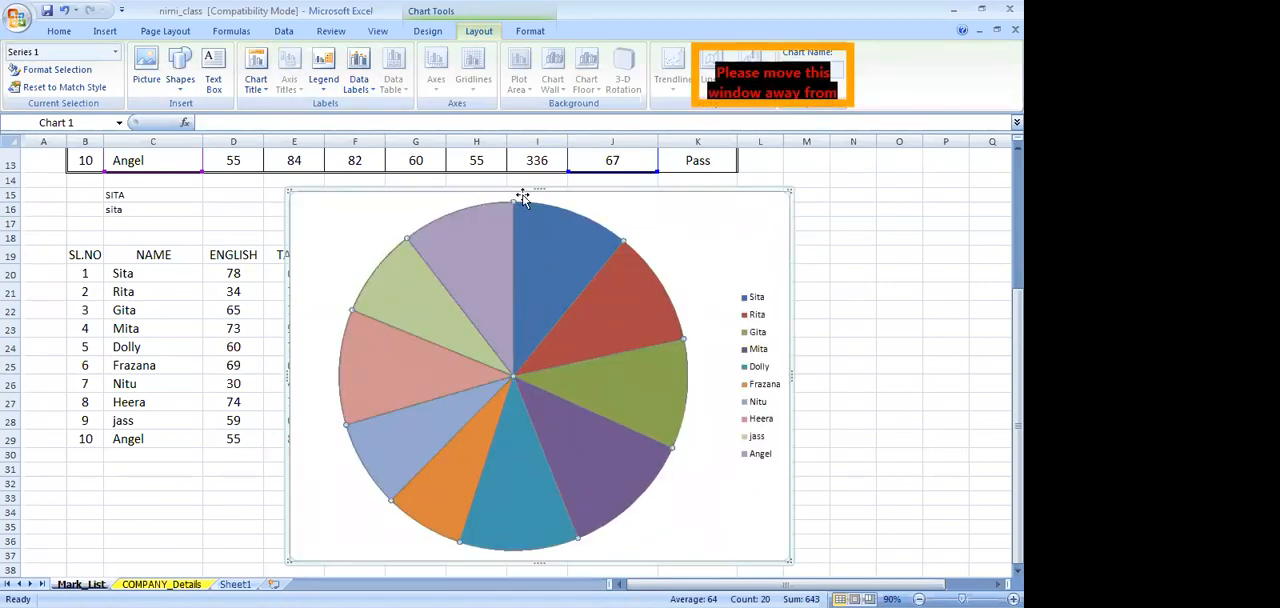
Add a title above the pie chart and set its text to MARK LIST
left_click(514, 228)
left_click(255, 87)
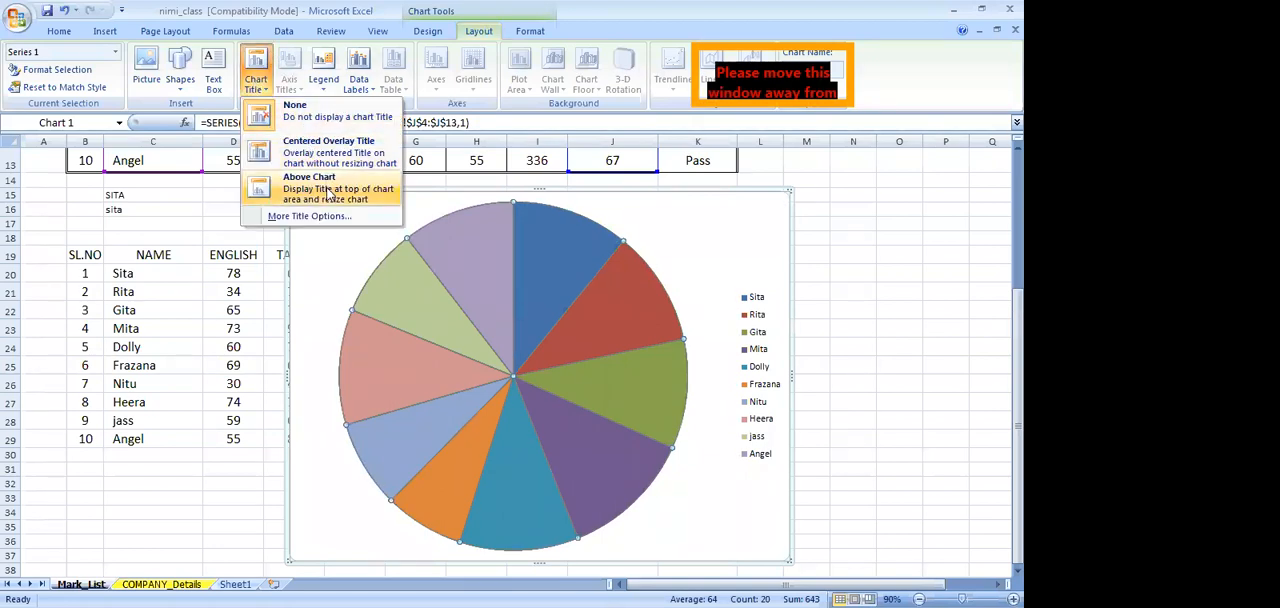
left_click(329, 192)
left_click(552, 208)
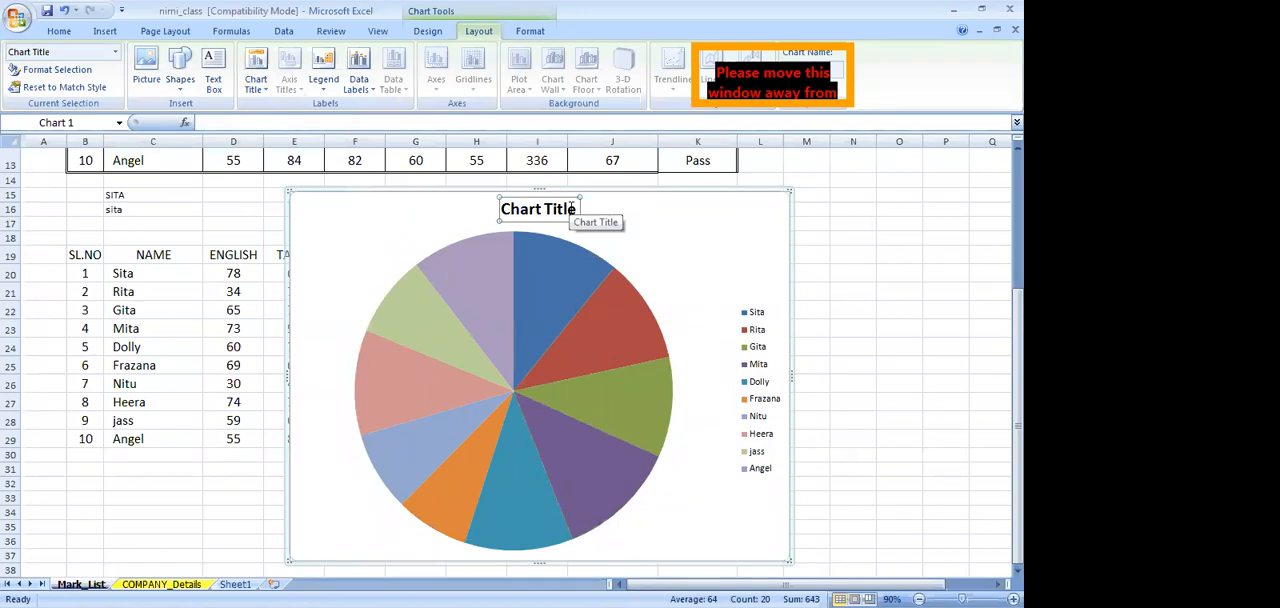
type("MA")
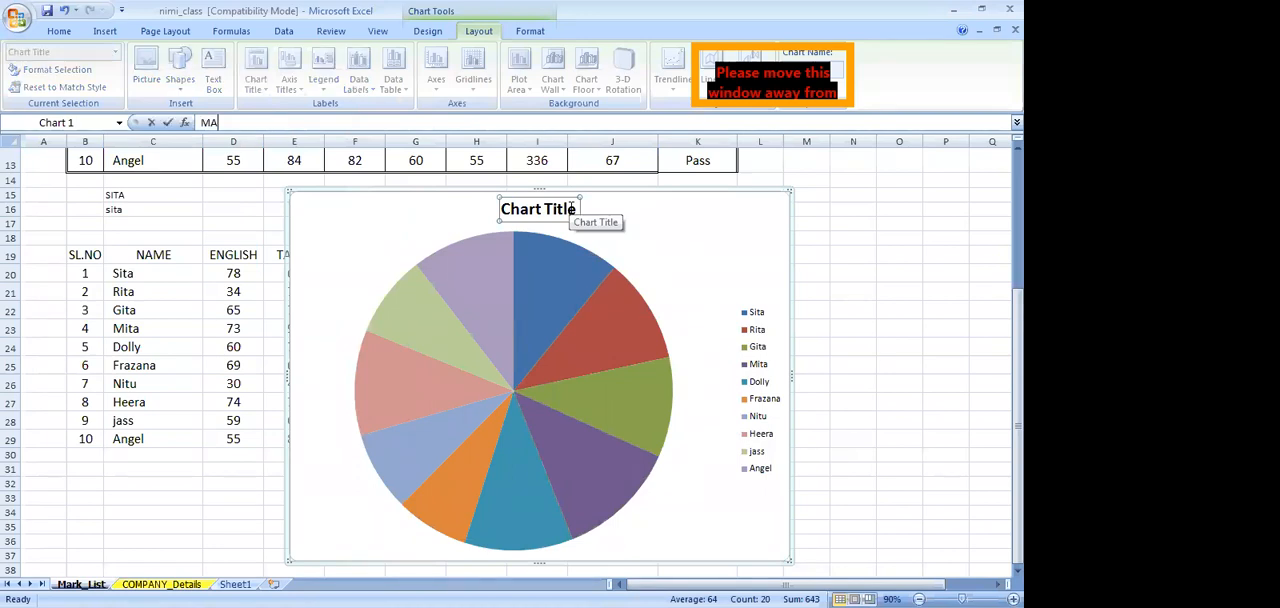
type("RK LIST")
key("Return")
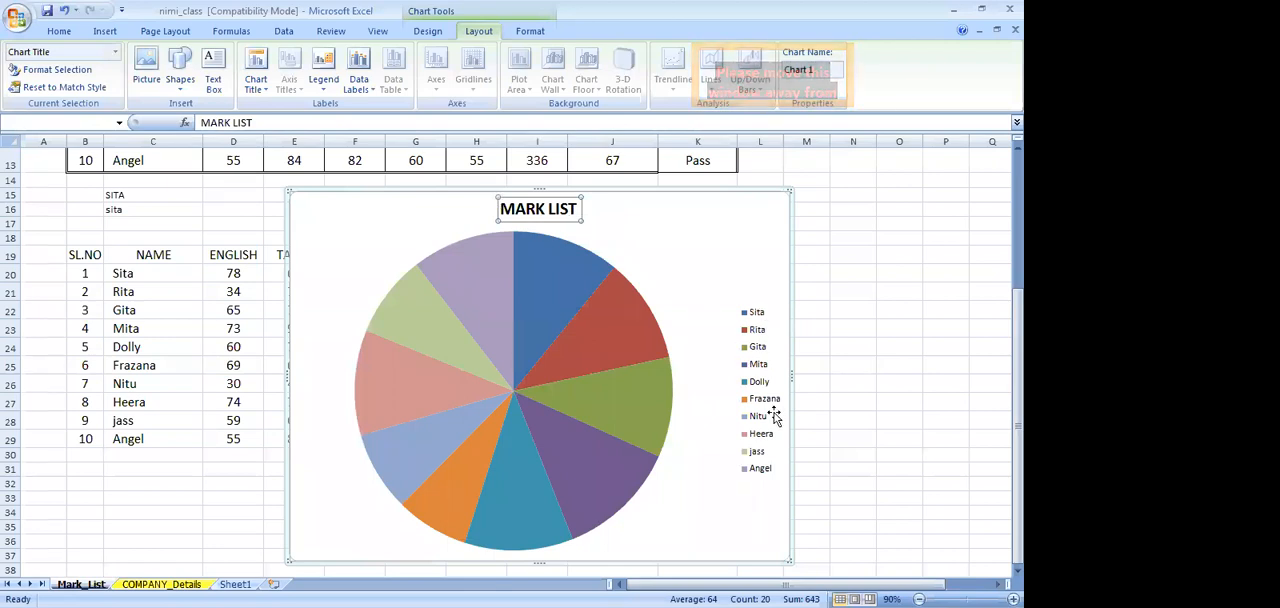
Move the pie chart down to start at about row 21, and review the percentages it plots in the mark list
left_click_drag(683, 193, 663, 298)
scroll(663, 298, "up", 3)
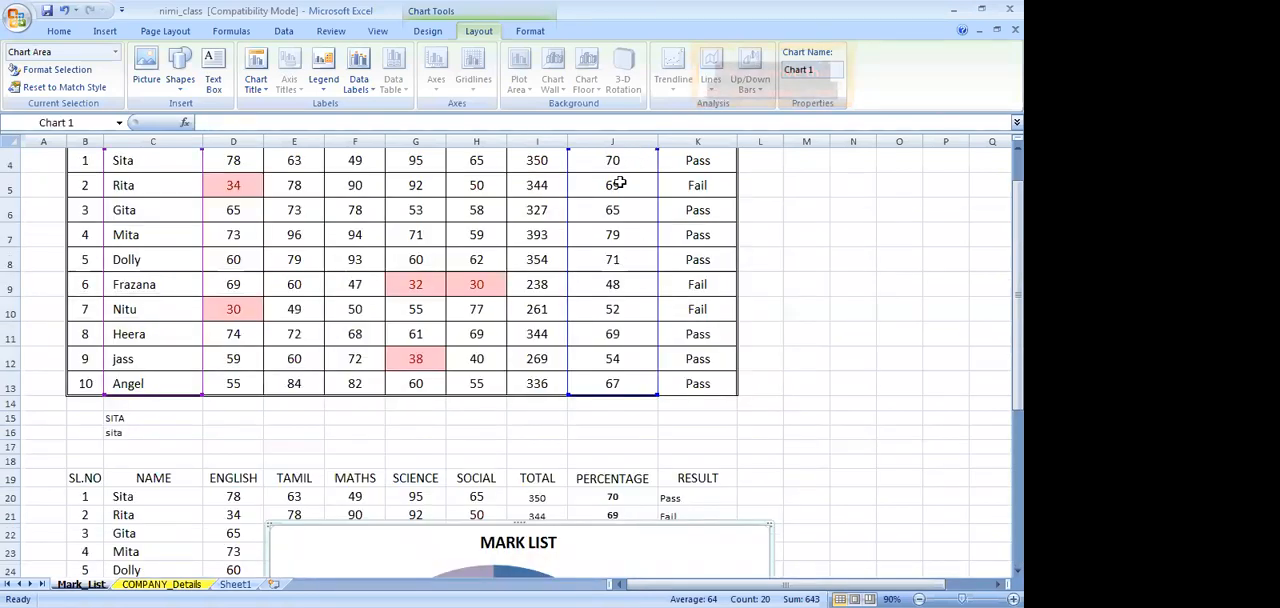
scroll(625, 244, "up", 1)
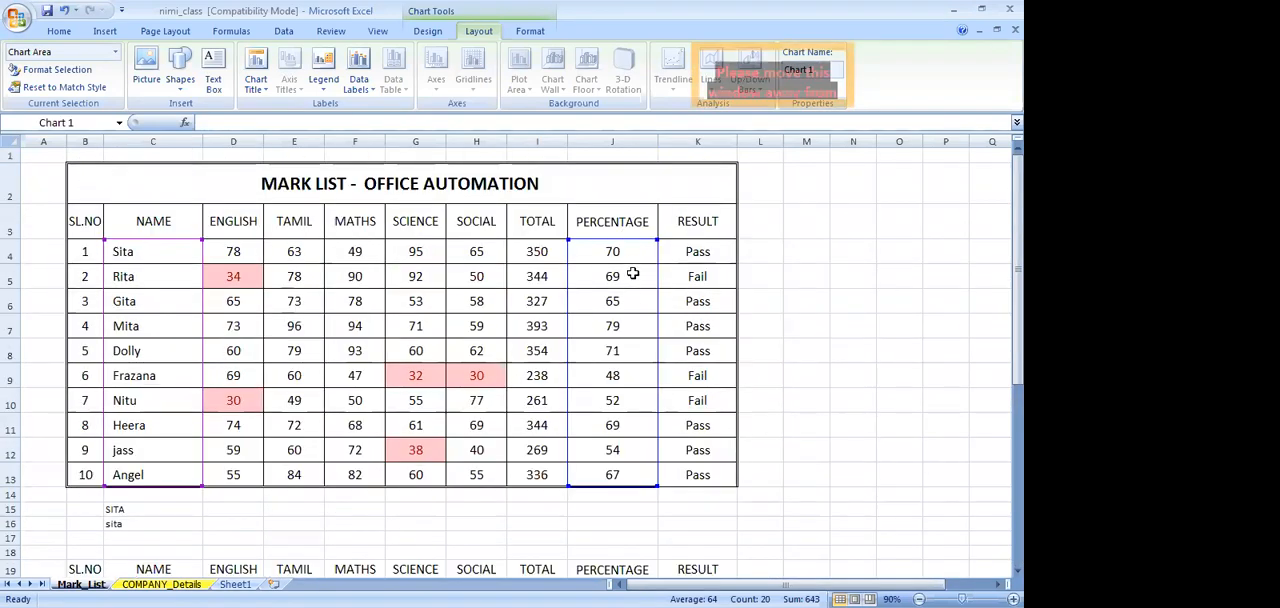
scroll(632, 273, "down", 7)
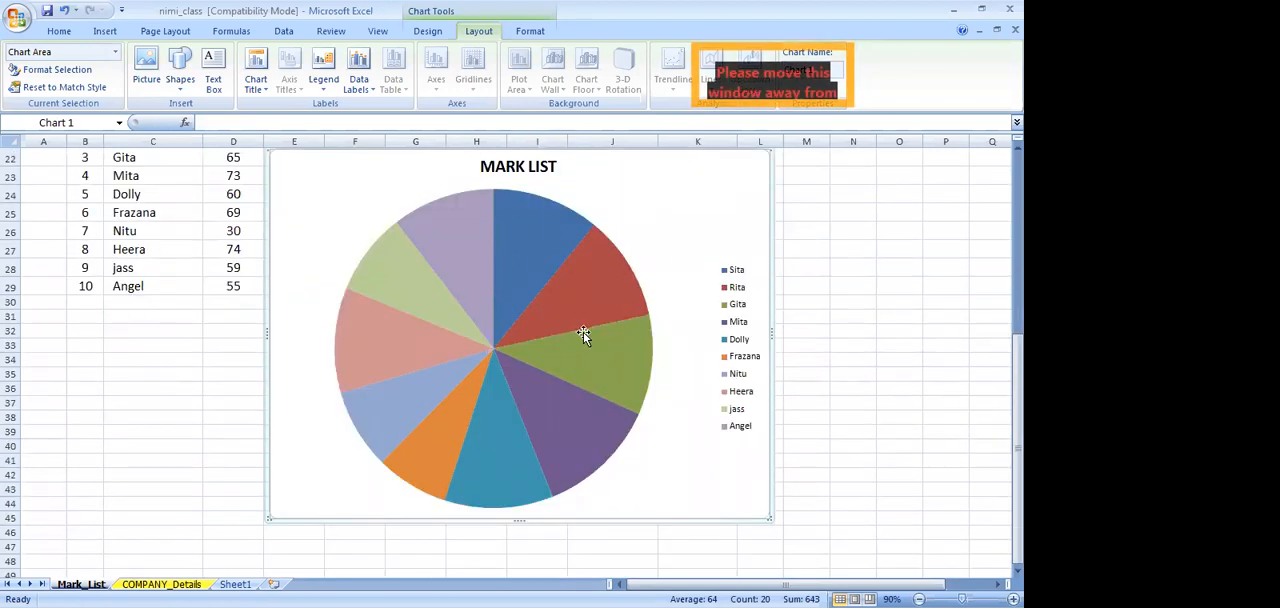
Add Inside End data labels to the pie chart slices and check them against the percentages in the mark list
left_click(357, 88)
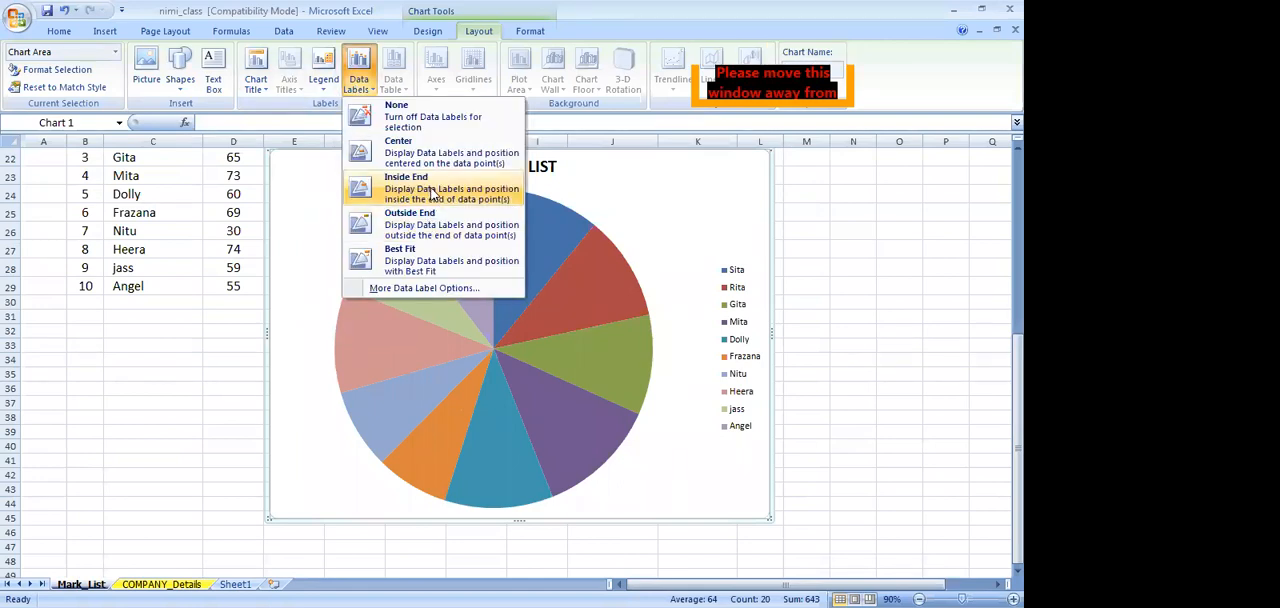
left_click(432, 193)
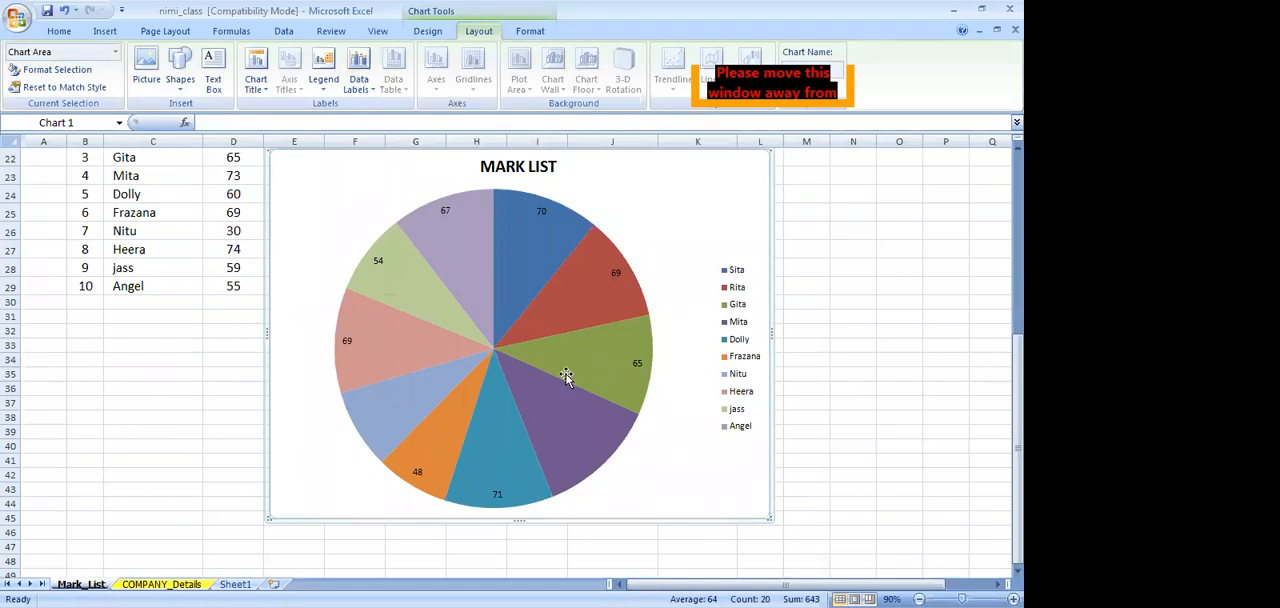
scroll(568, 377, "up", 2)
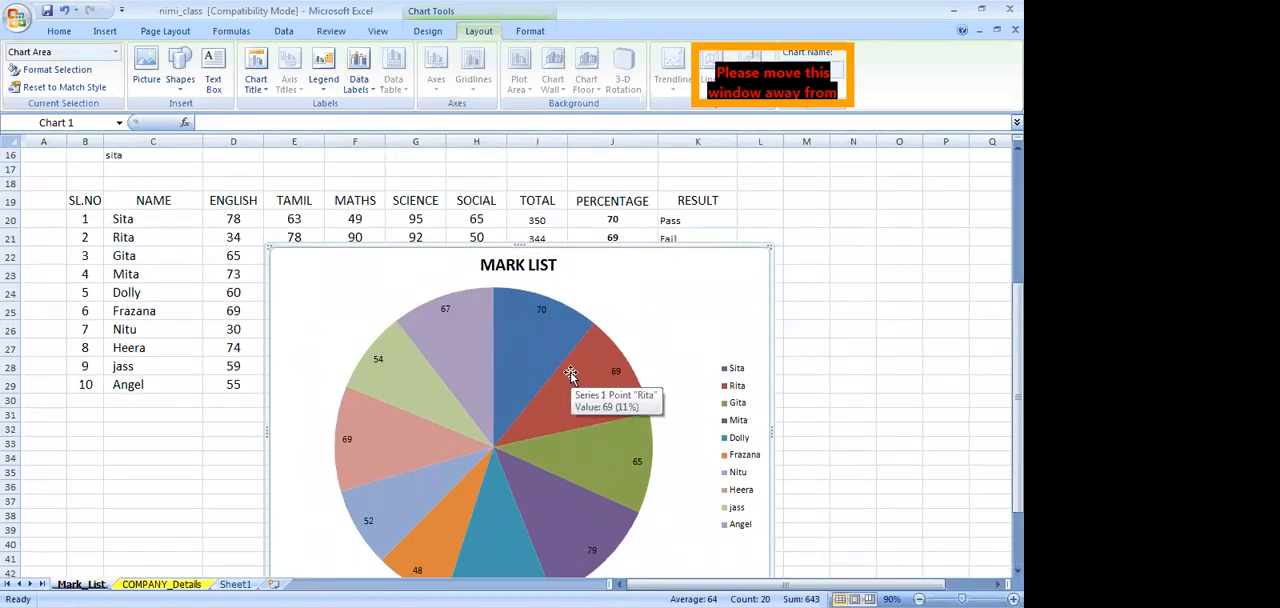
scroll(570, 375, "up", 5)
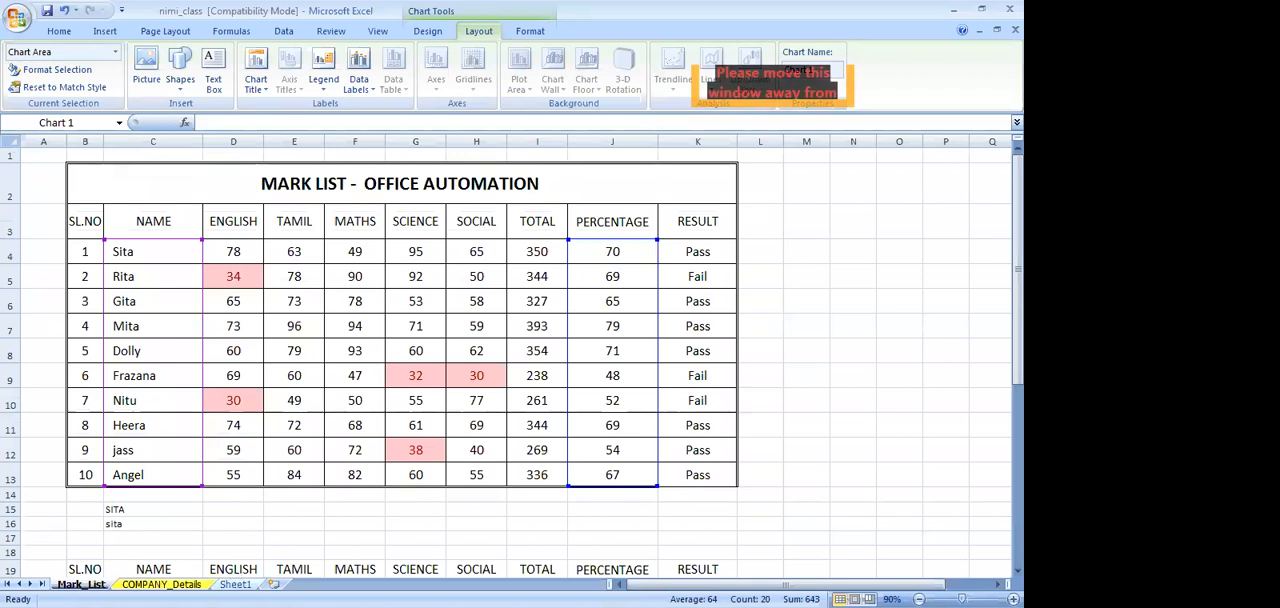
Rename the Sheet1 worksheet as TRAINEE
left_click(236, 584)
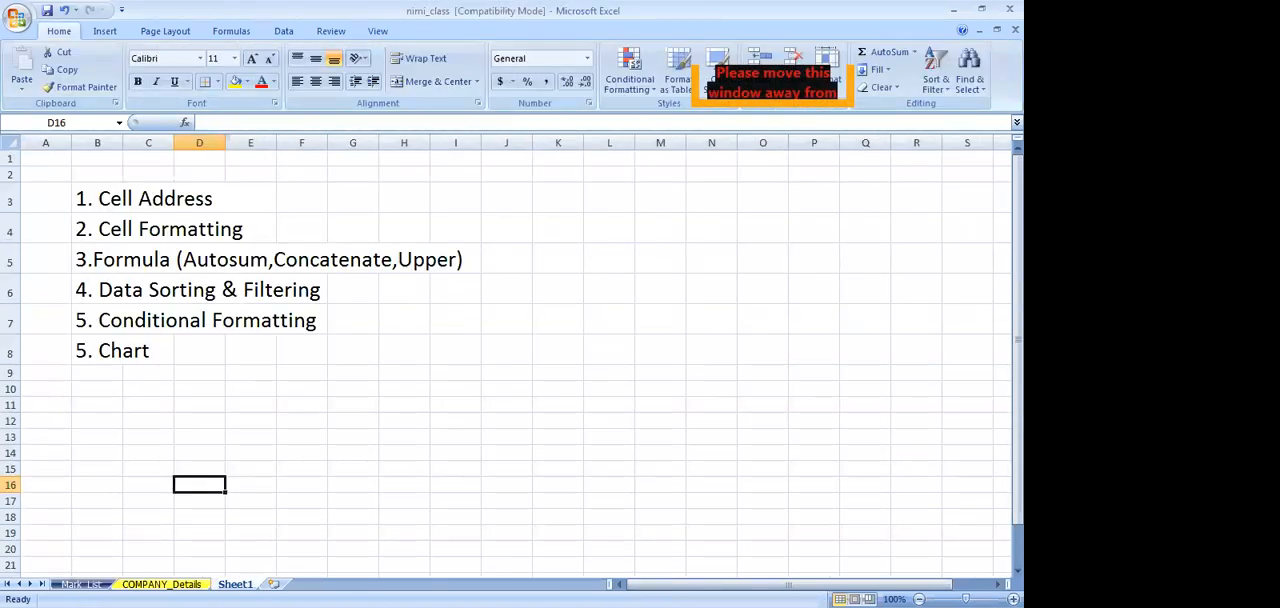
left_click(81, 584)
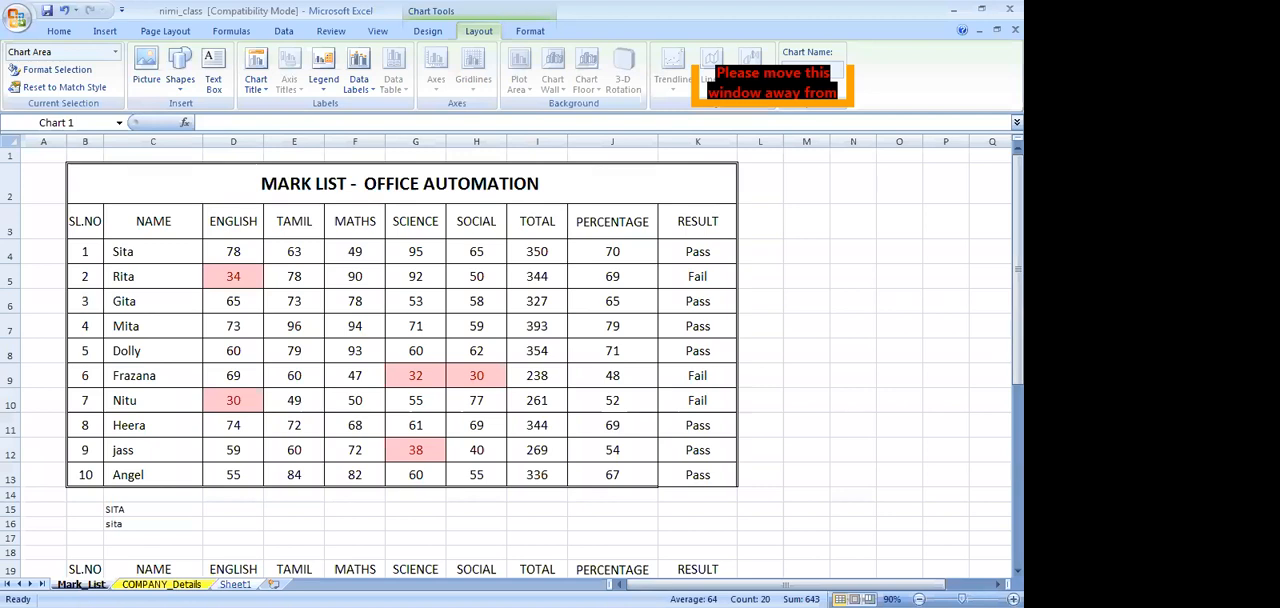
left_click(236, 584)
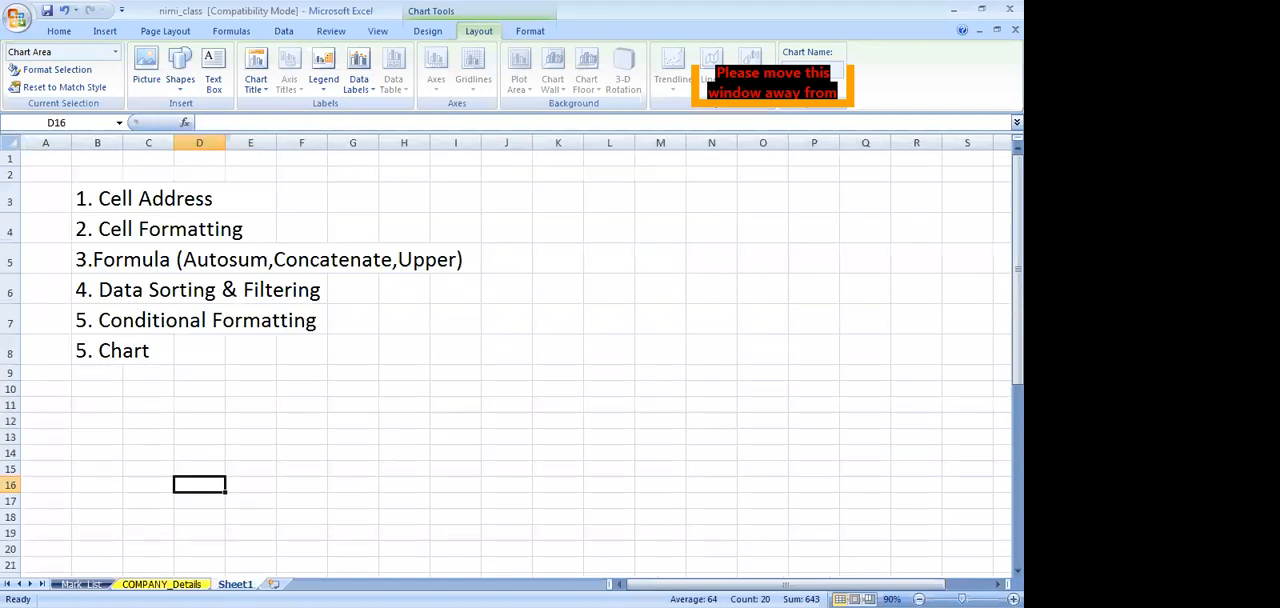
right_click(236, 584)
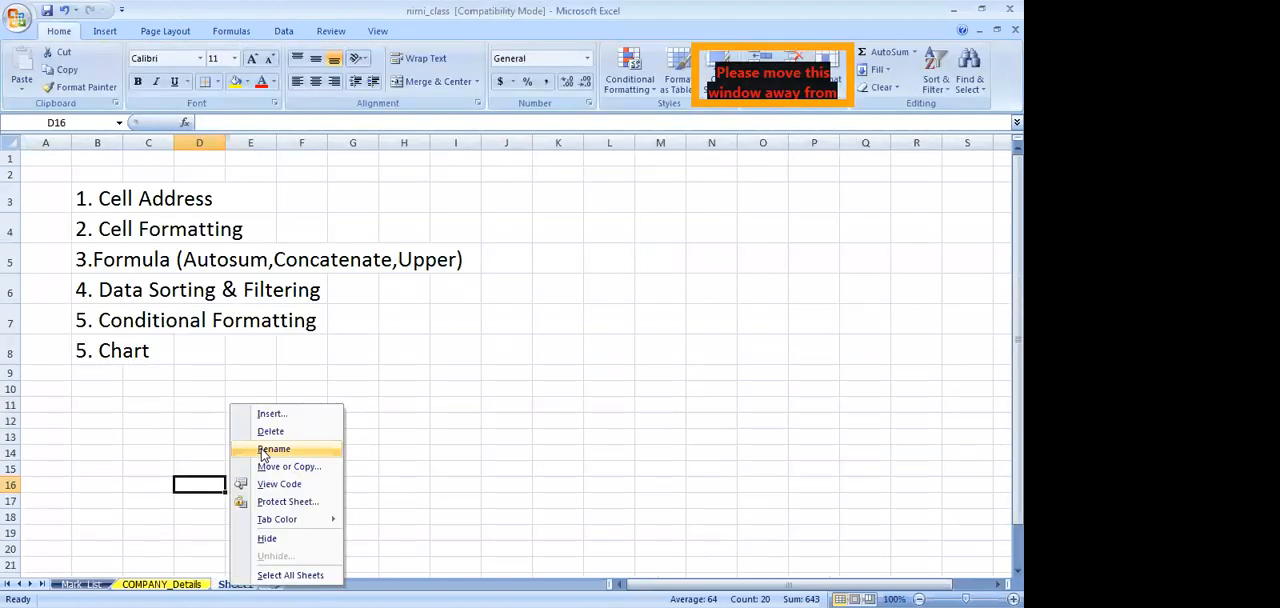
left_click(265, 449)
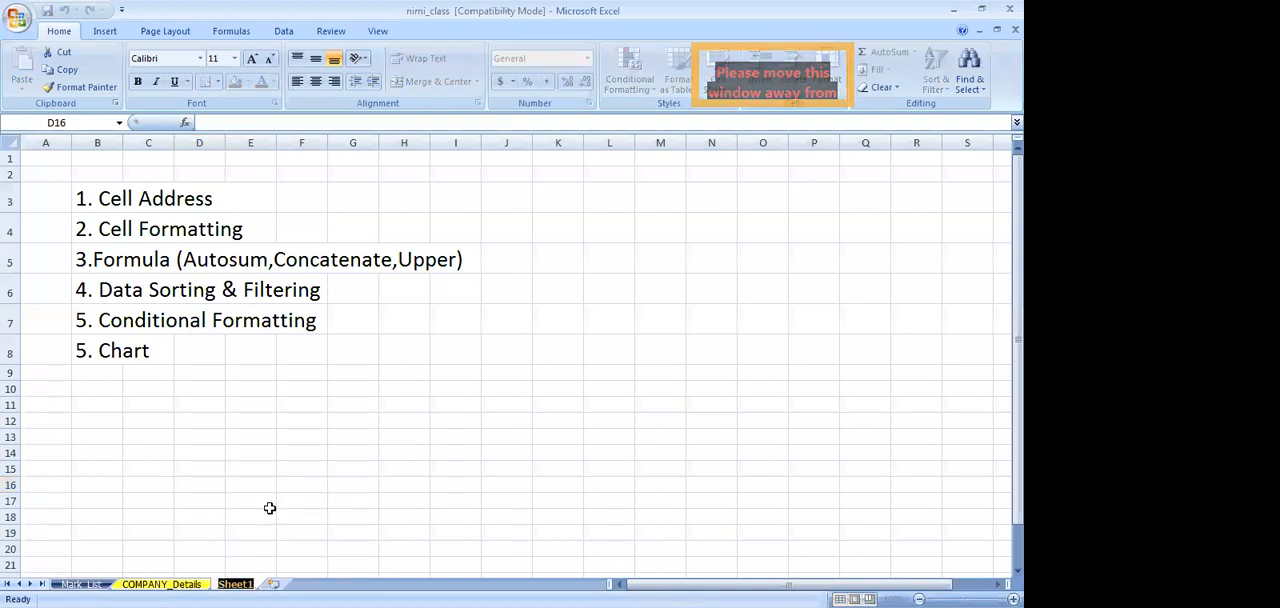
type("TRAINEE")
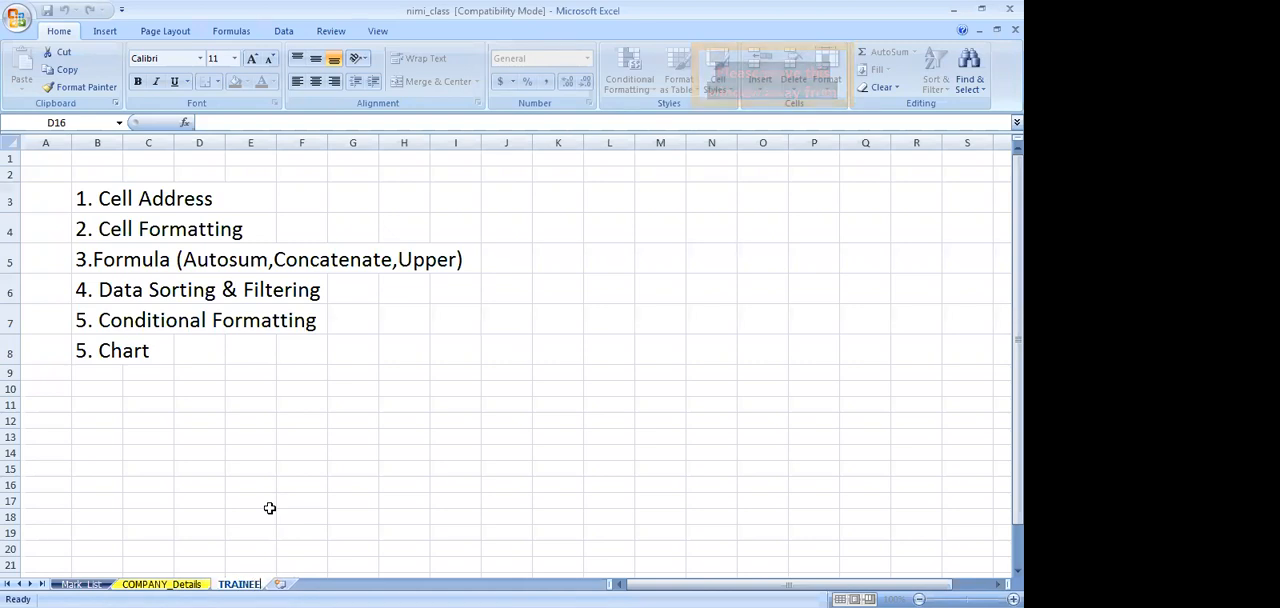
key("Return")
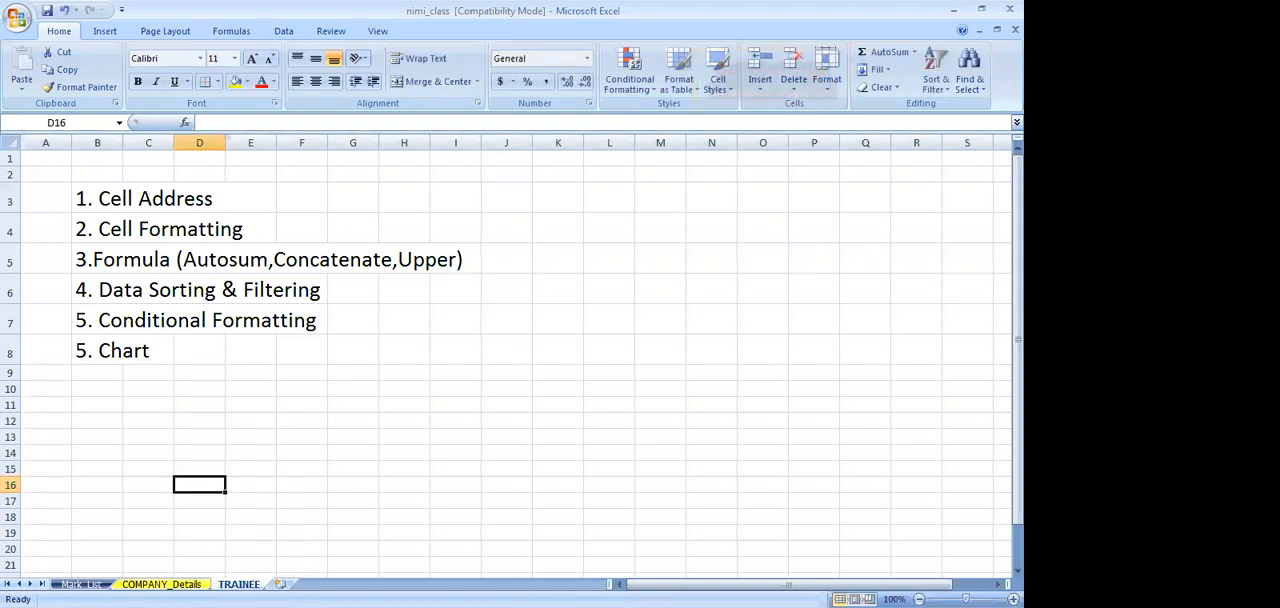
Color the TRAINEE sheet tab red and compare it with the tabs of the COMPANY_Details and Mark_List sheets
right_click(234, 584)
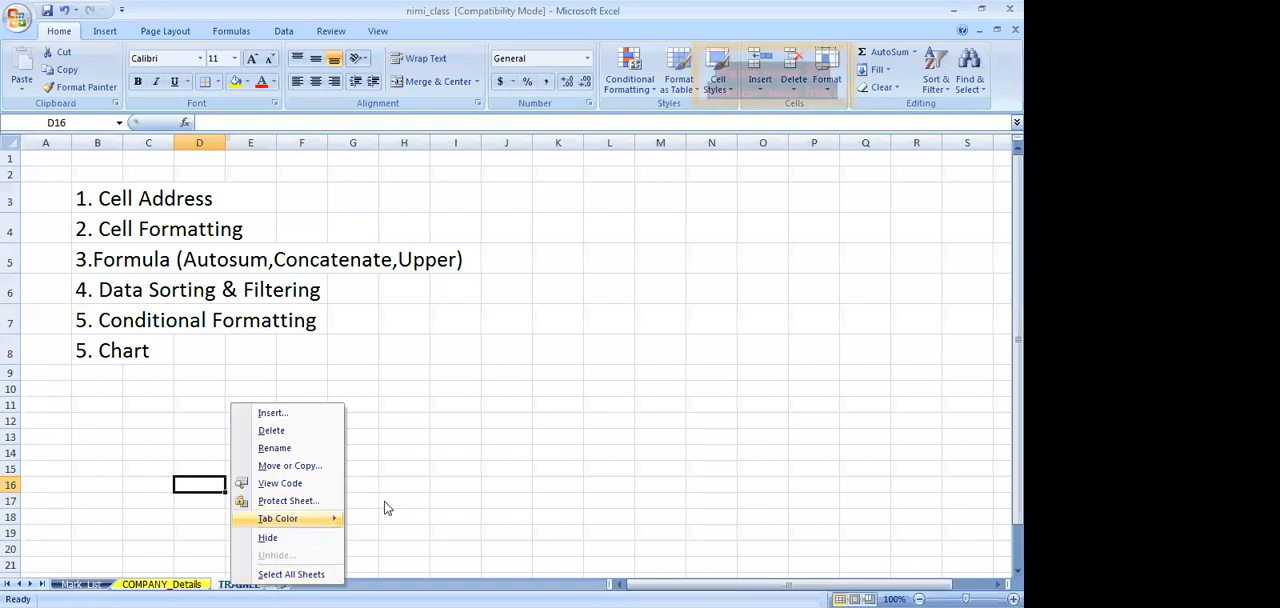
mouse_move(290, 518)
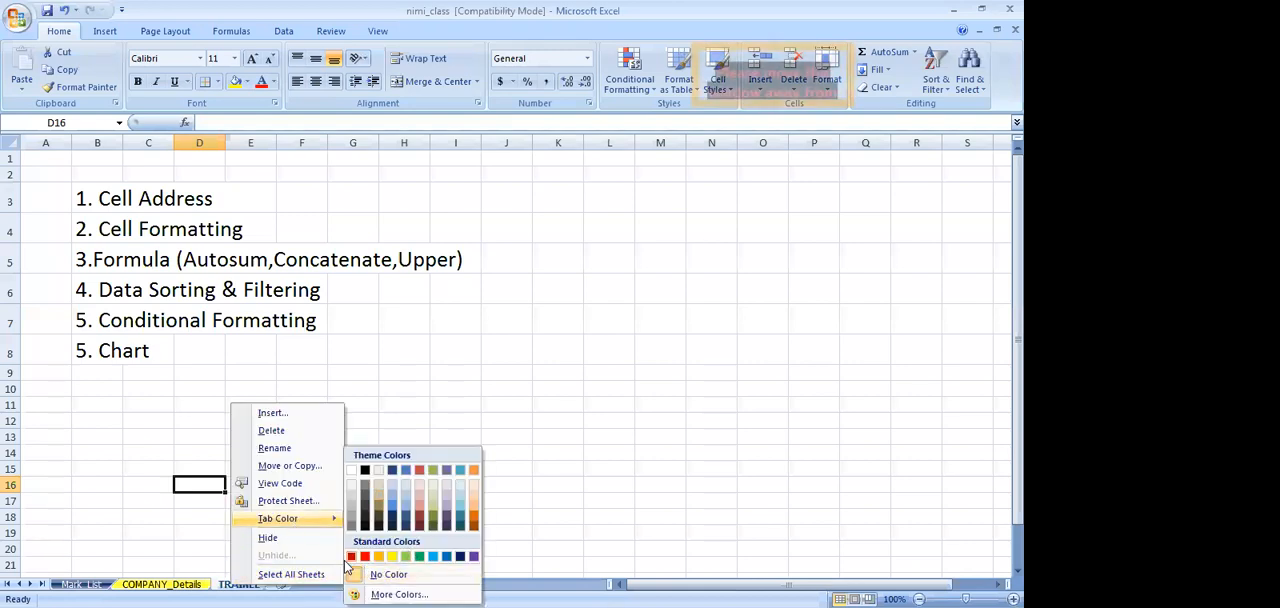
left_click(367, 480)
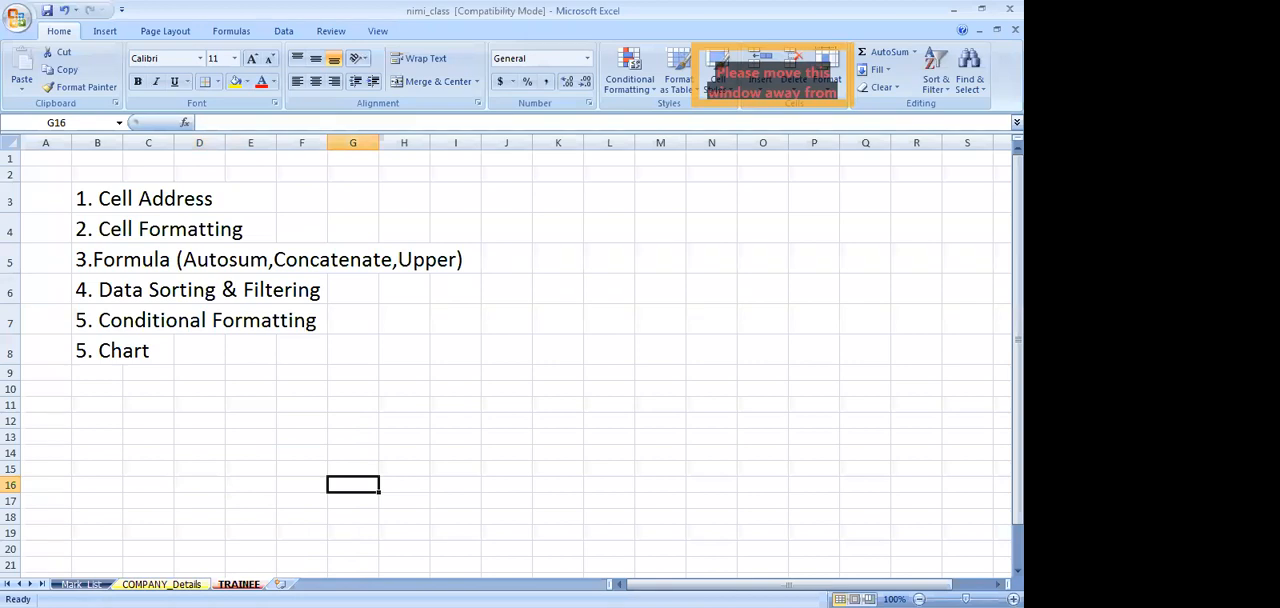
key("ctrl+Page_Up")
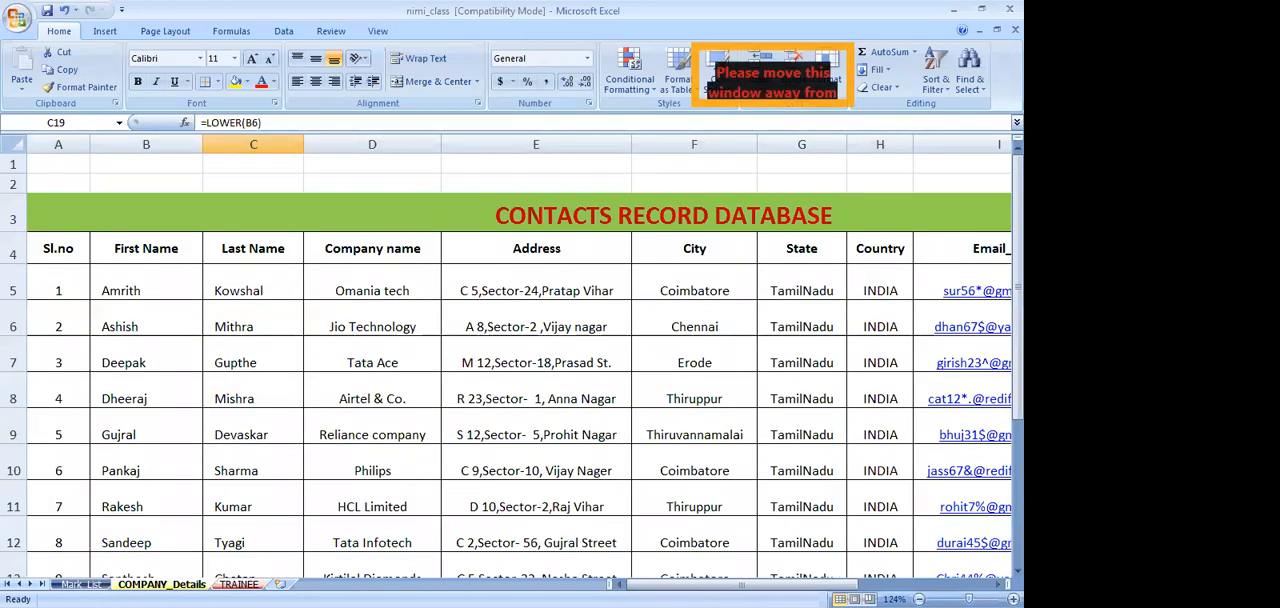
key("ctrl+Page_Up")
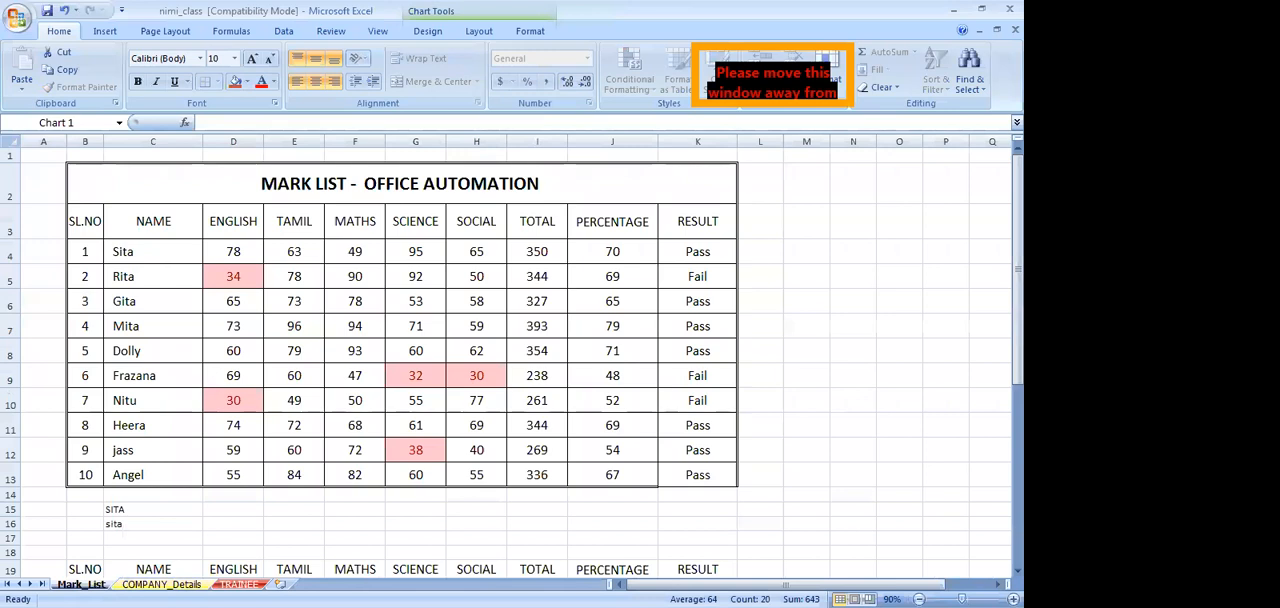
left_click(148, 584)
left_click(82, 584)
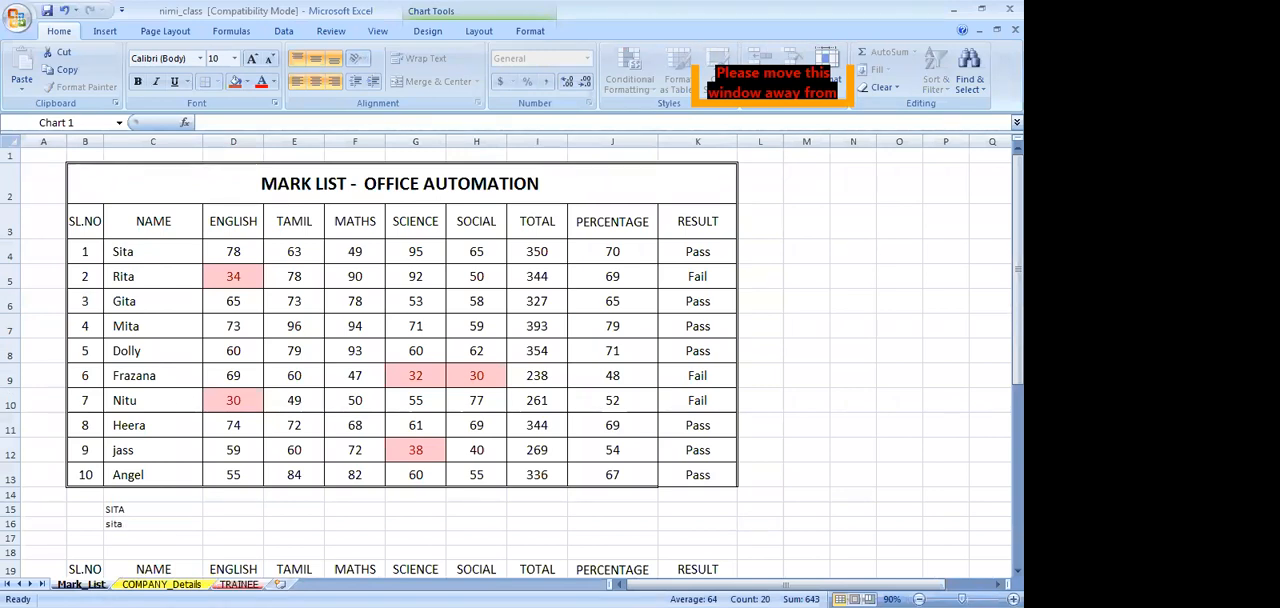
left_click(239, 584)
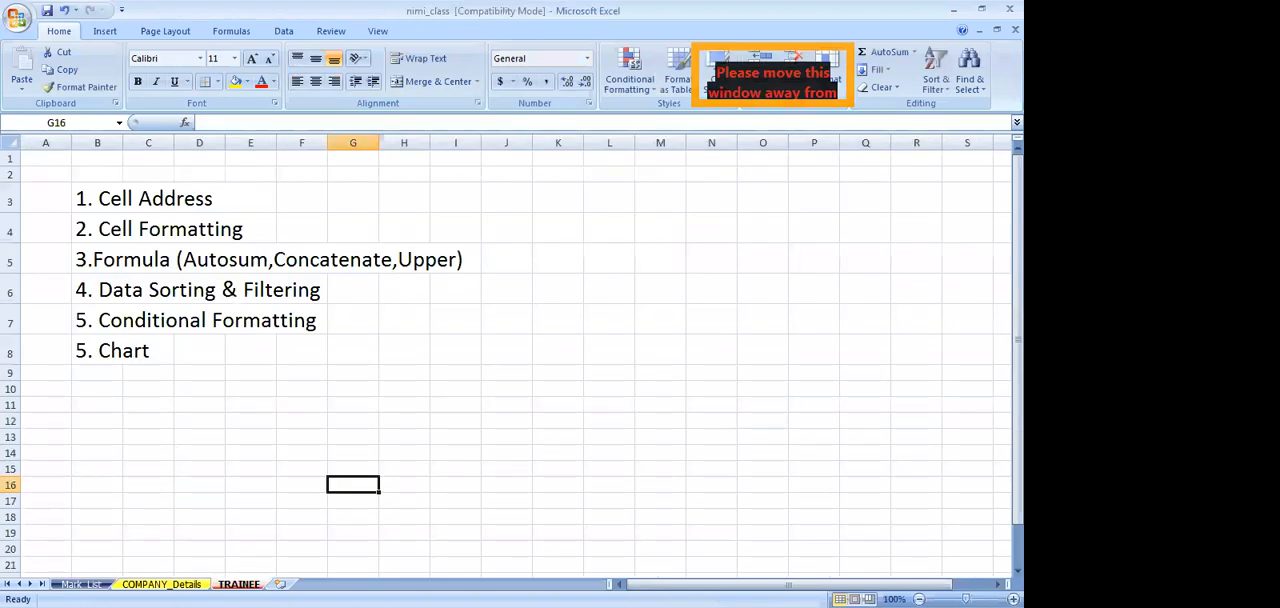
Create a copy of the Mark_List sheet at the end of nimi_class.xls and compare it with the original
left_click(82, 584)
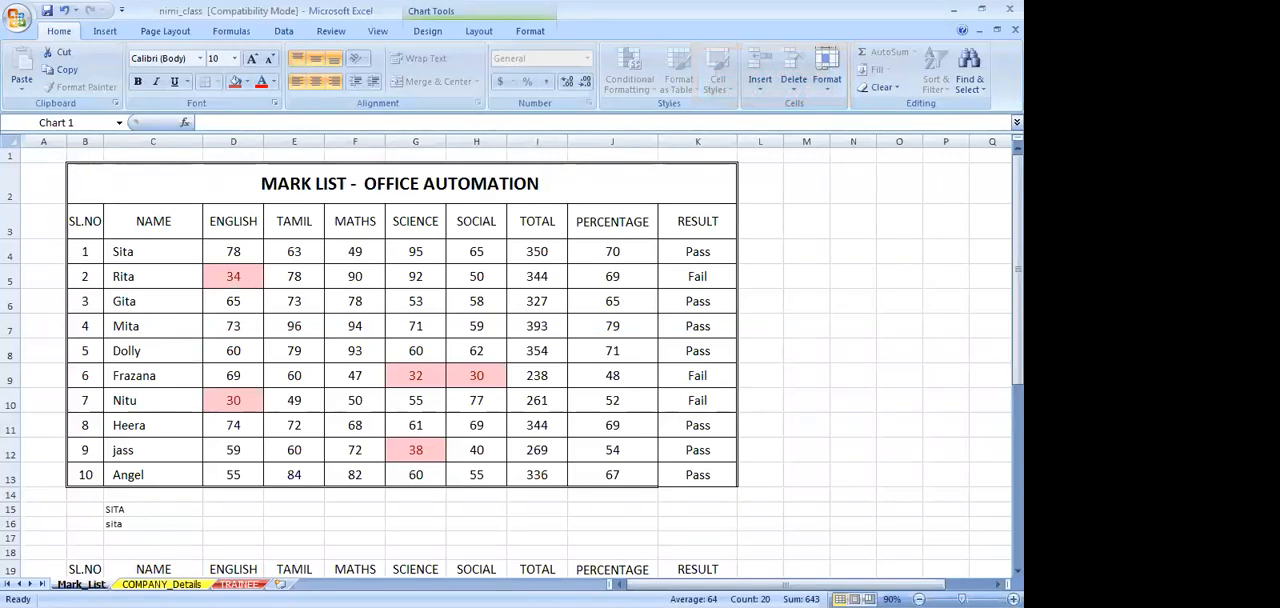
right_click(88, 584)
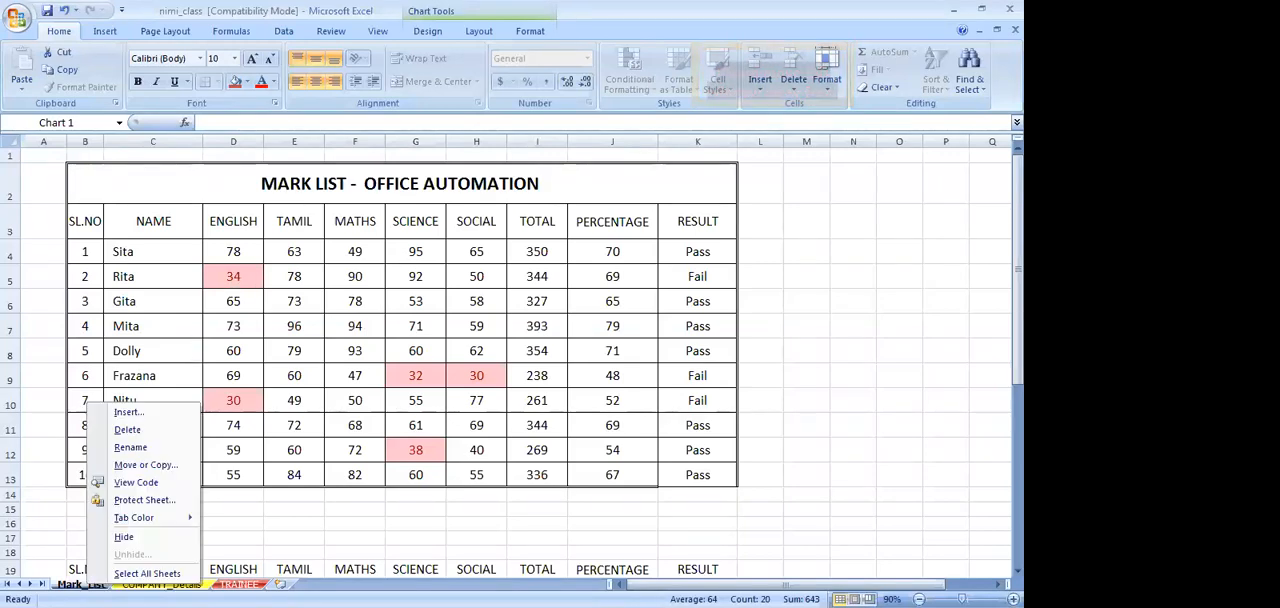
left_click(147, 466)
left_click(60, 471)
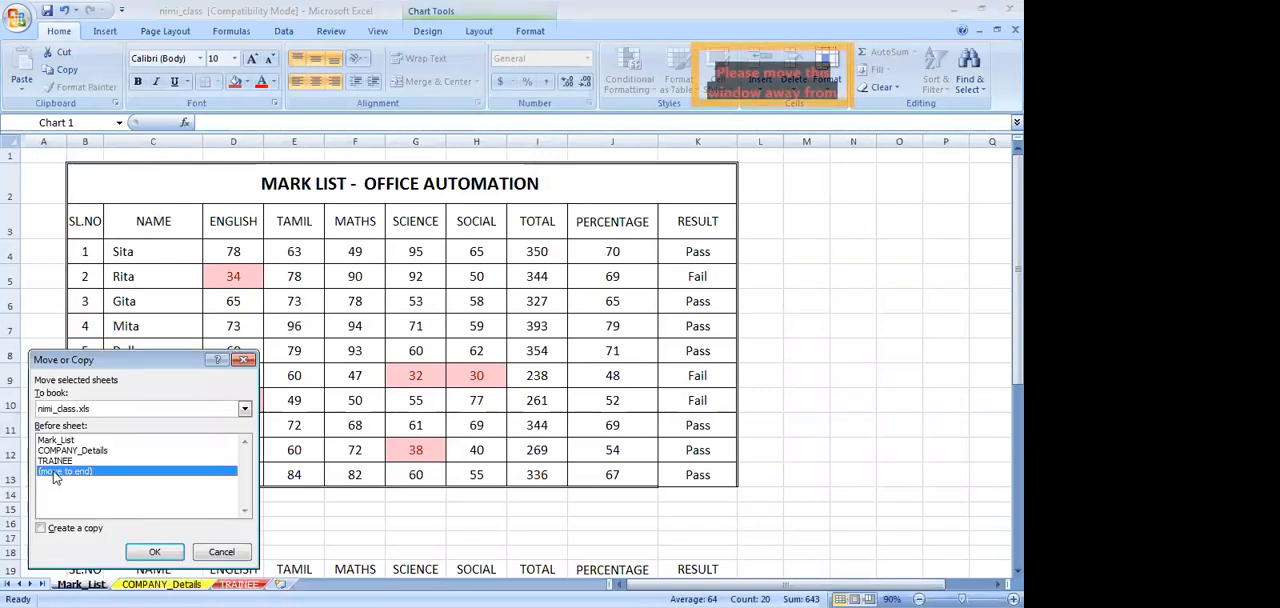
left_click(41, 529)
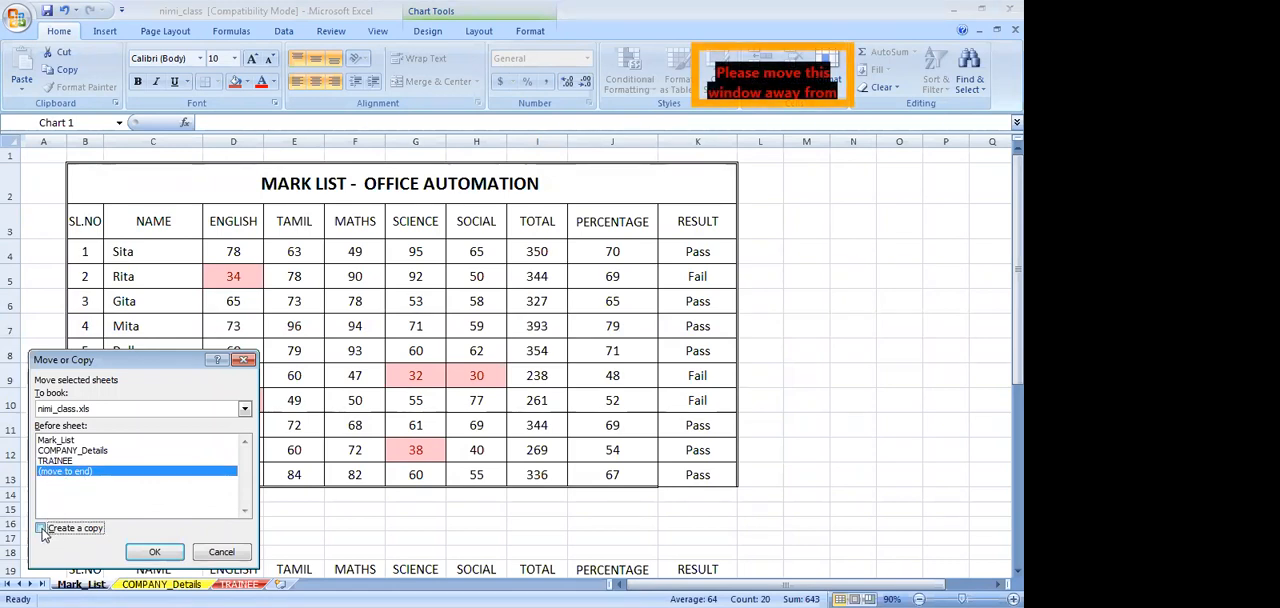
left_click(143, 556)
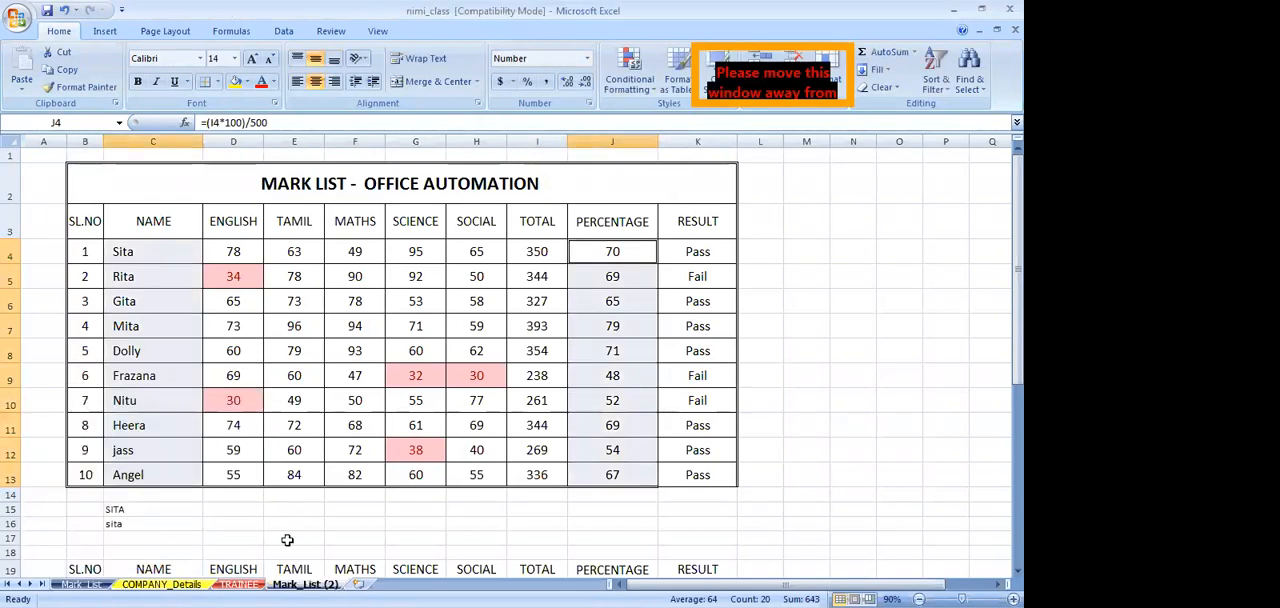
left_click(80, 585)
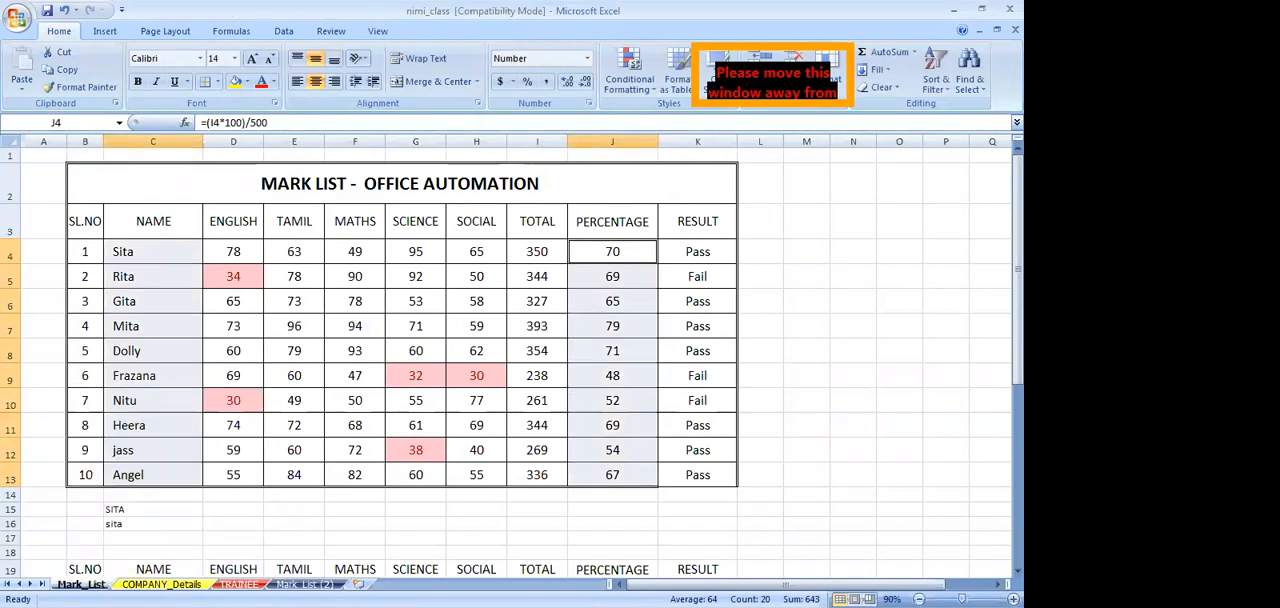
left_click(306, 585)
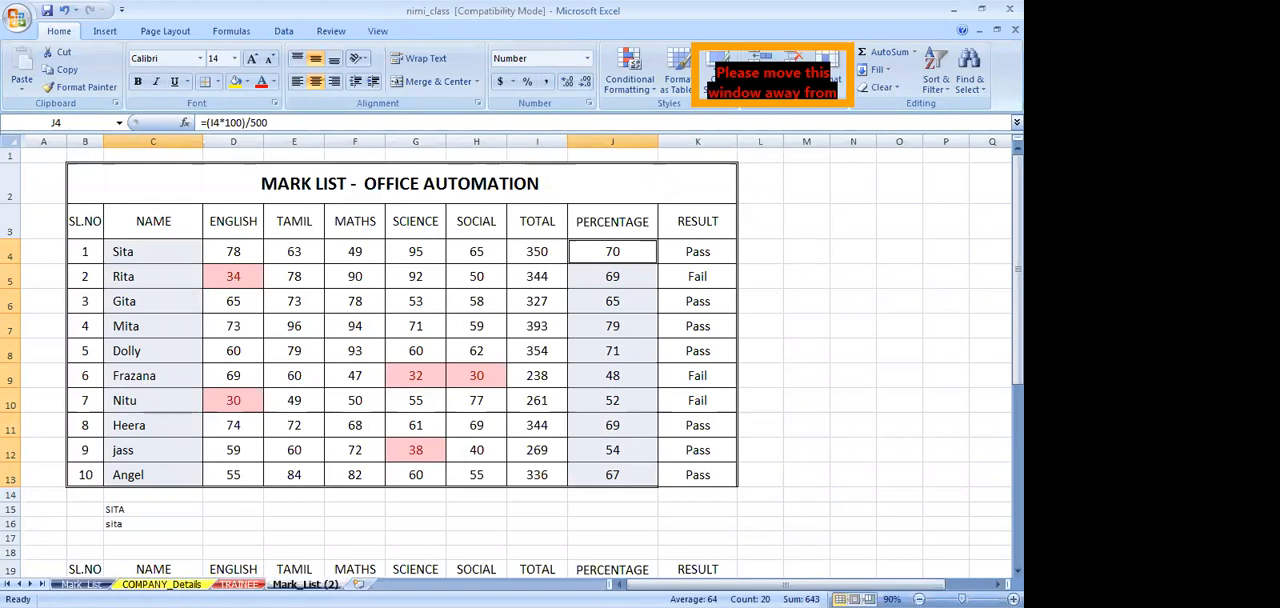